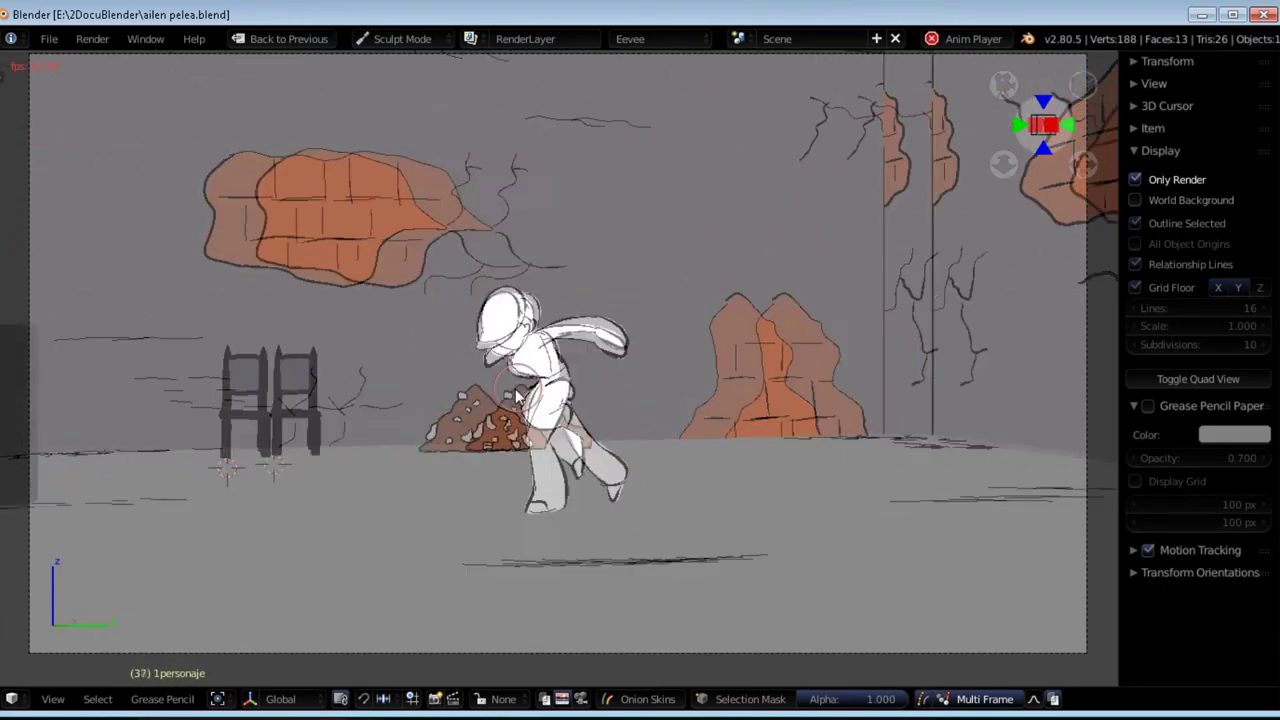
- Stop the room animation from playing
{"action": "key", "text": "space"}
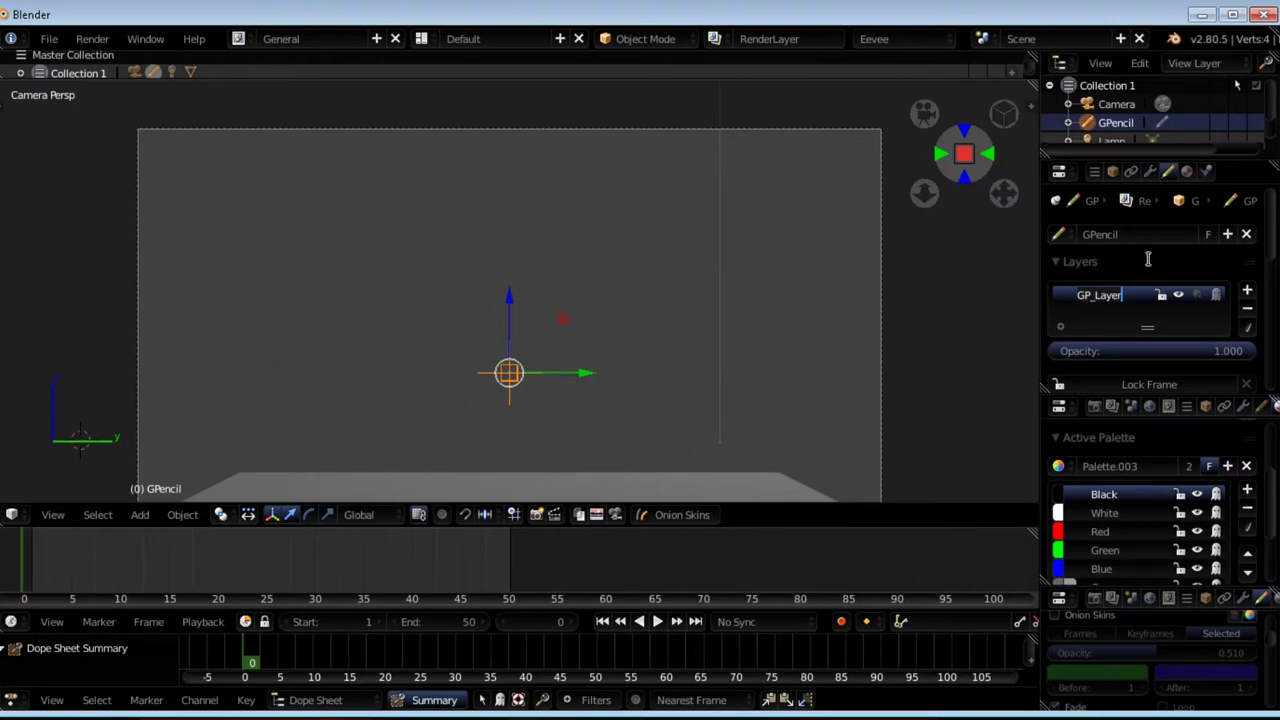
- Rename the layer Capa1Frente and draw a white-filled, black-outlined circle at the scene centre
{"action": "type", "text": "Capa1Frente"}
{"action": "key", "text": "ctrl+Tab"}
{"action": "mouse_move", "coordinate": [517, 318]}
{"action": "left_mouse_down"}
{"action": "mouse_move", "coordinate": [423, 414]}
{"action": "mouse_move", "coordinate": [592, 404]}
{"action": "mouse_move", "coordinate": [515, 314]}
{"action": "left_mouse_up"}
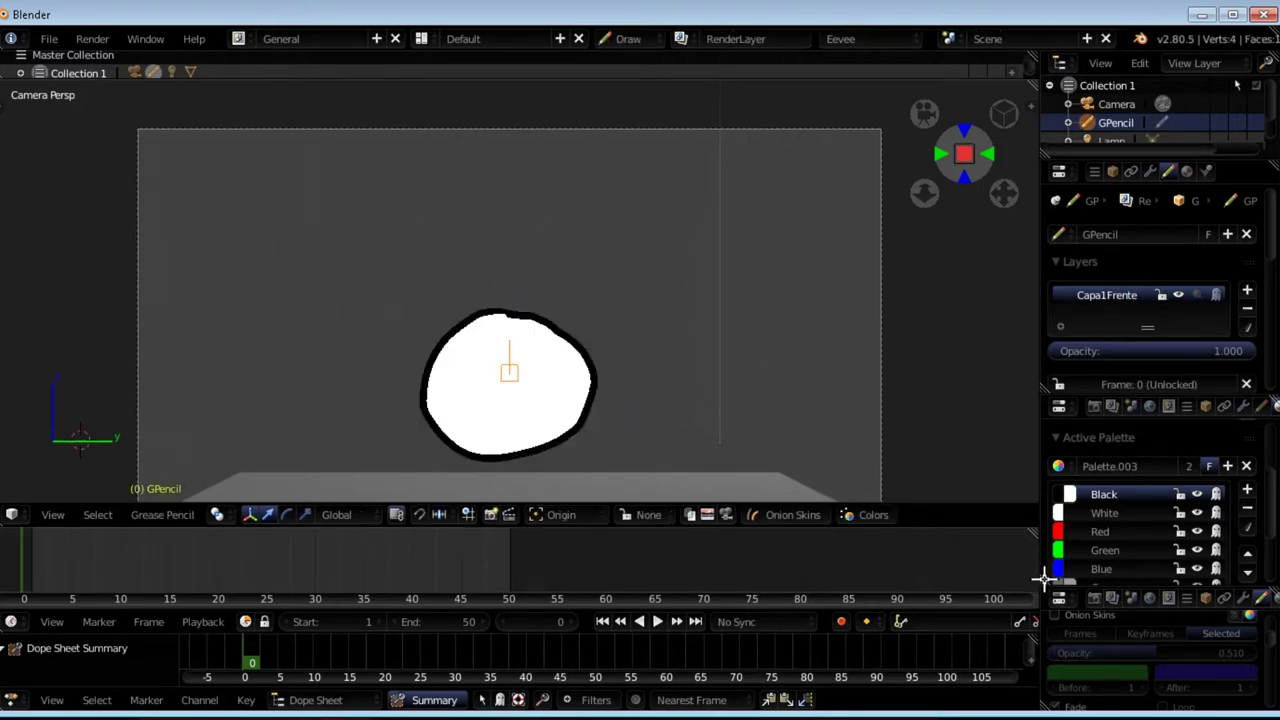
{"action": "left_click_drag", "start_coordinate": [1043, 578], "coordinate": [1051, 690]}
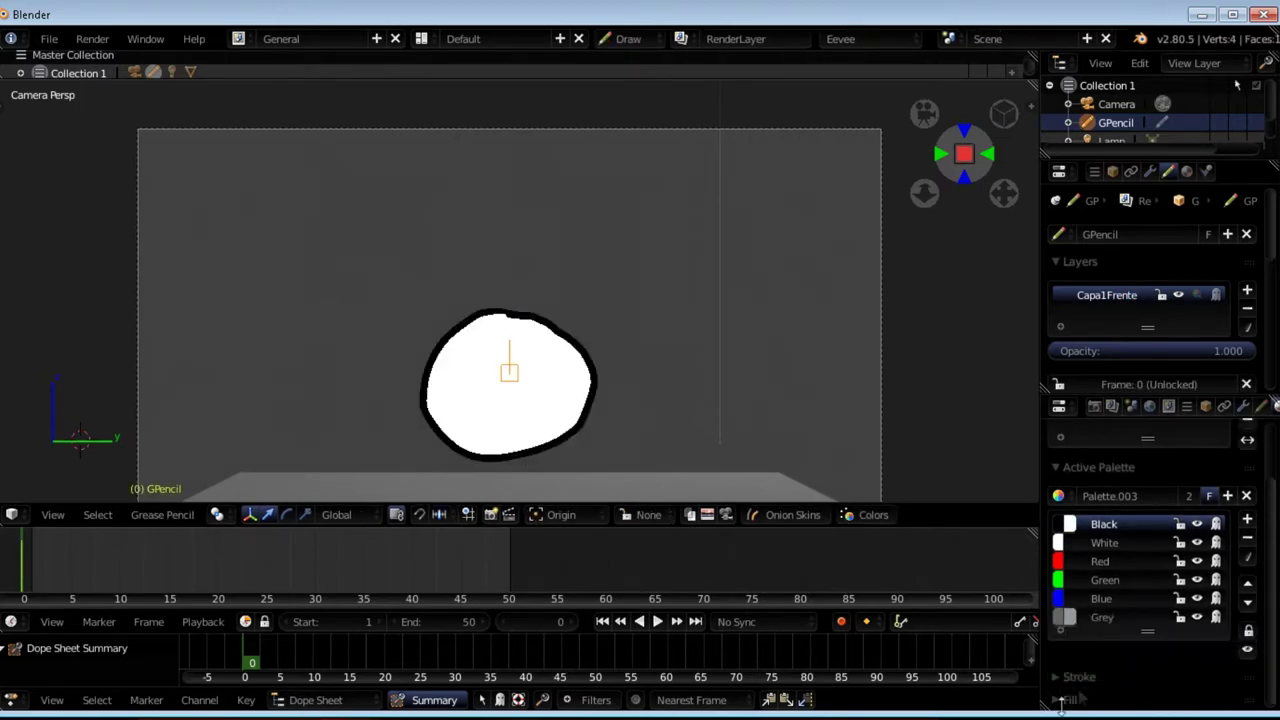
- Add a new layer named capa2atras above Capa1Frente and sketch a fill stroke
{"action": "left_click", "coordinate": [1247, 292]}
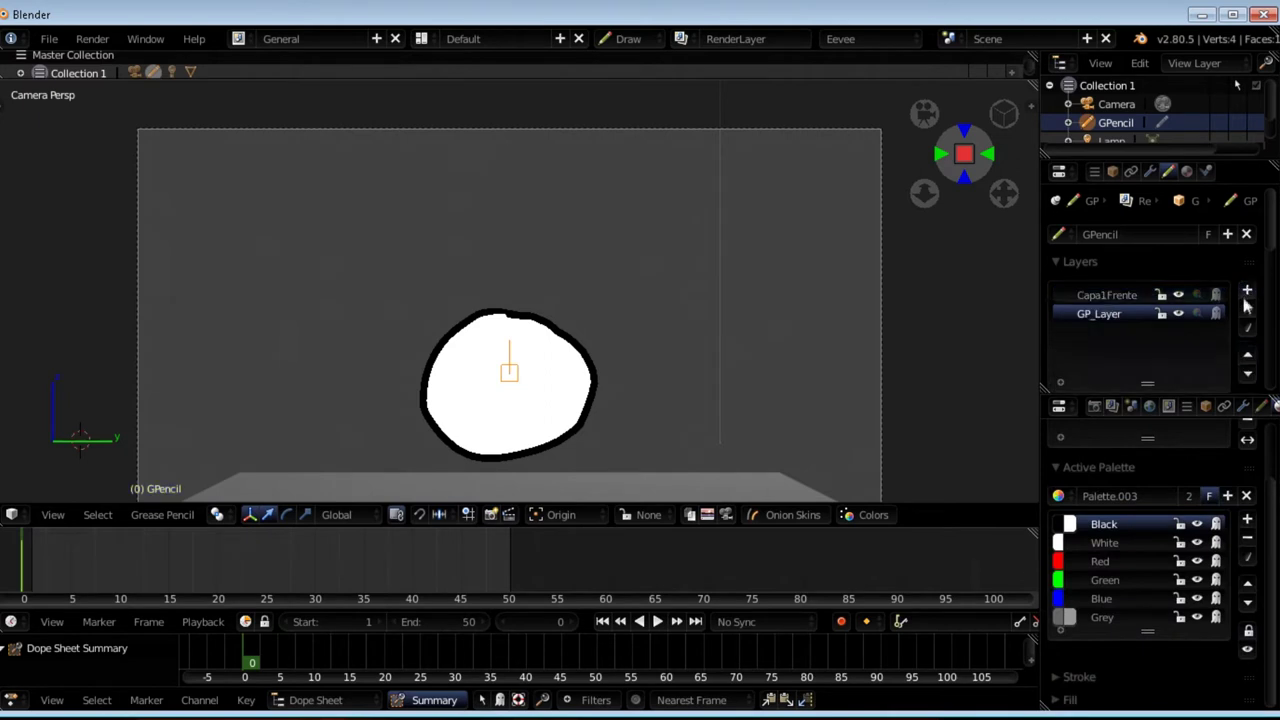
{"action": "double_click", "coordinate": [1099, 295]}
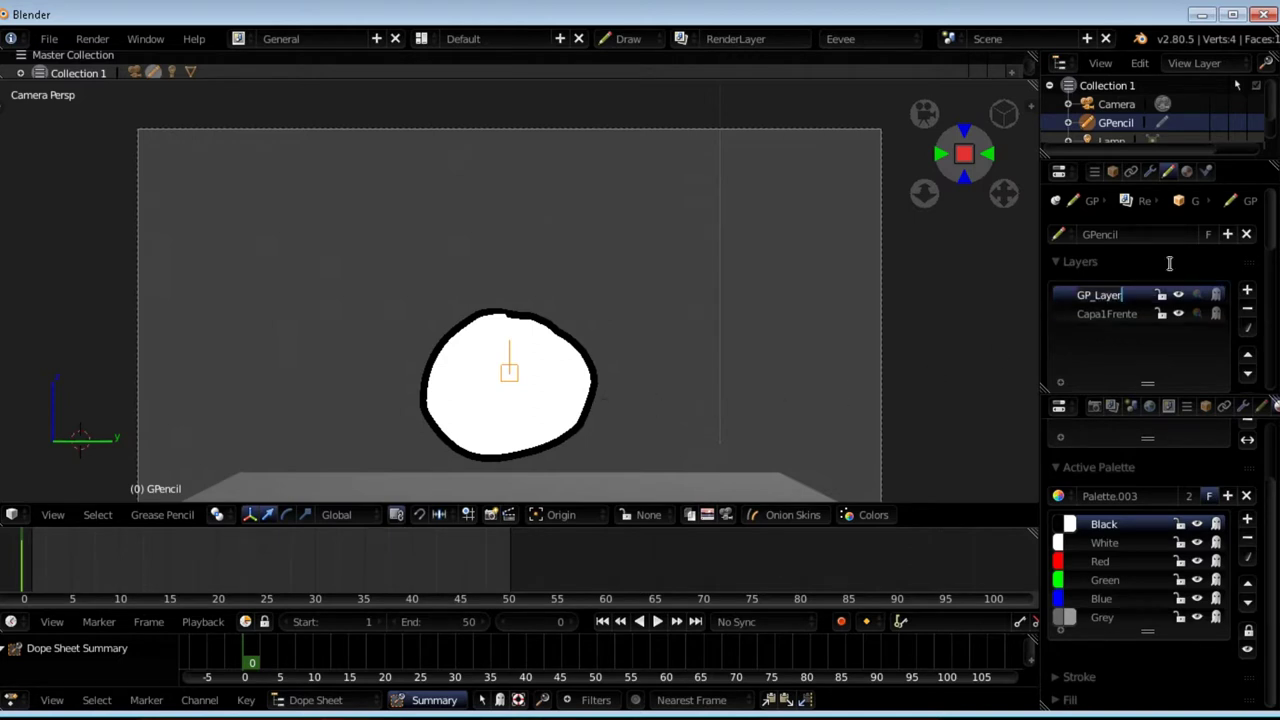
{"action": "type", "text": "cap"}
{"action": "left_click_drag", "start_coordinate": [503, 300], "coordinate": [600, 388]}
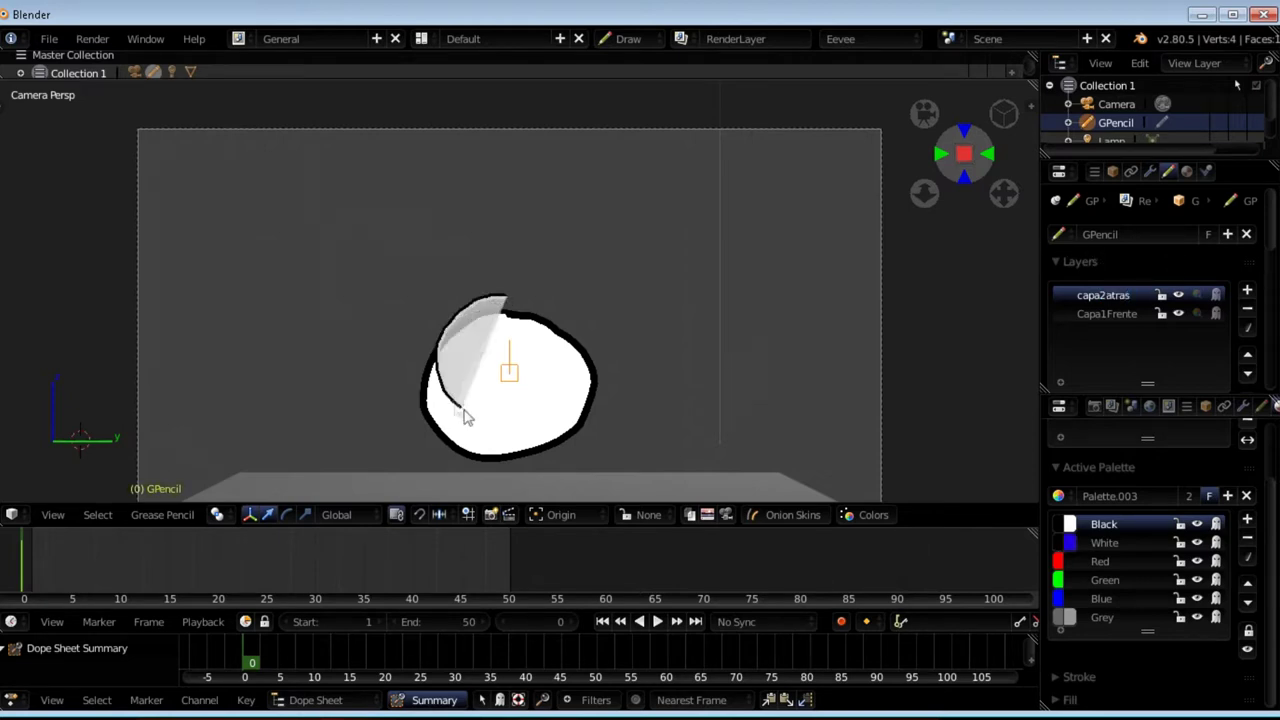
- Pick the blue swatch and draw a filled shape peeking out behind the white circle
{"action": "left_click", "coordinate": [1104, 542]}
{"action": "left_click_drag", "start_coordinate": [508, 306], "coordinate": [533, 293]}
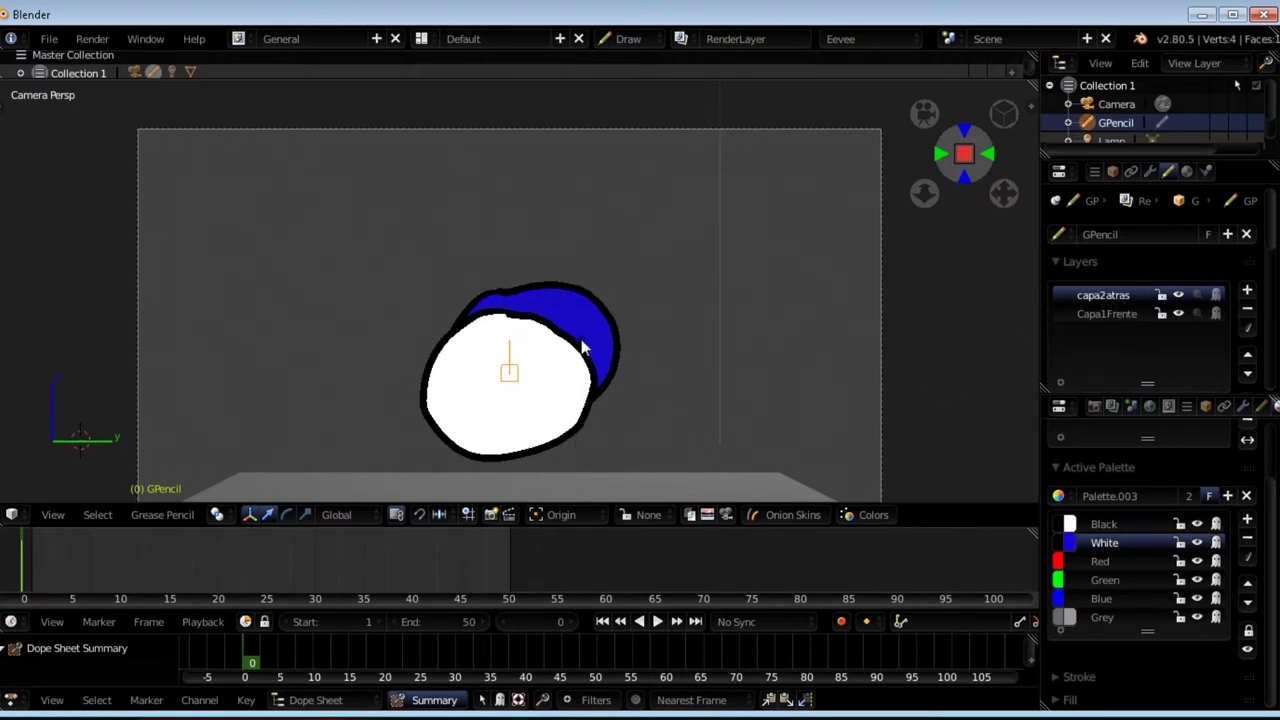
{"action": "middle_click_drag", "start_coordinate": [640, 300], "coordinate": [422, 433]}
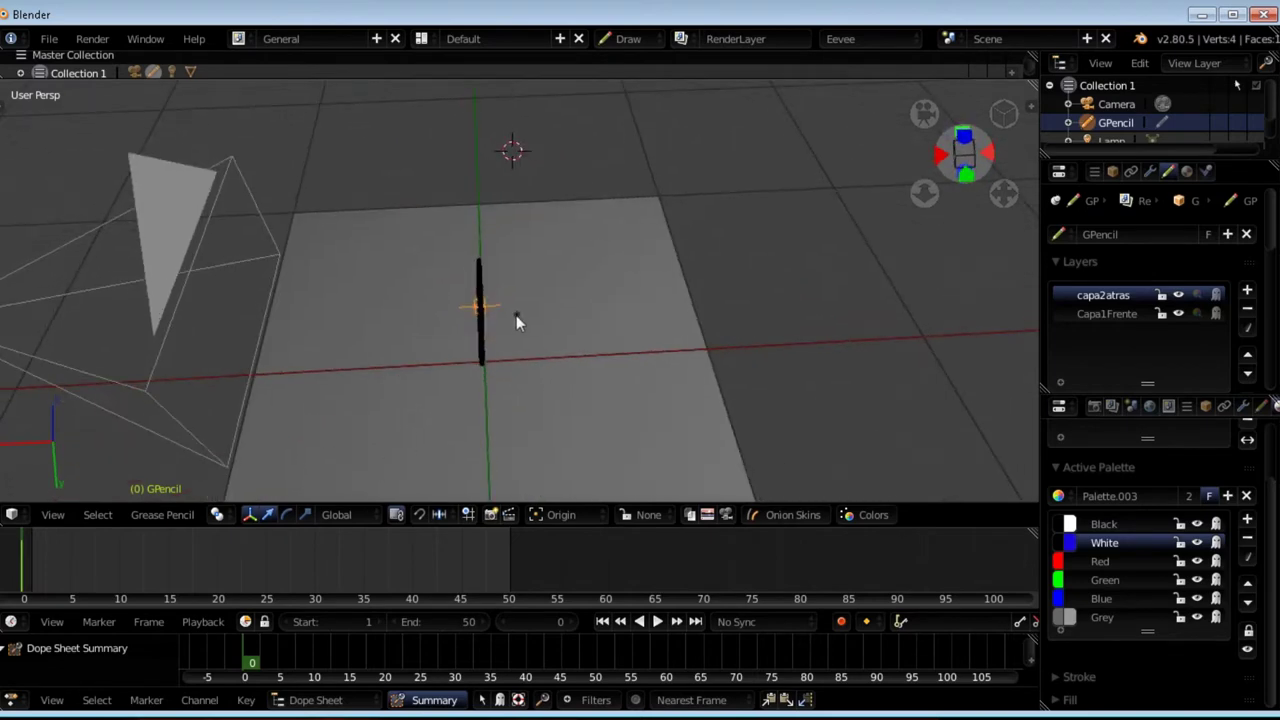
- Lock Capa1Frente so only capa2atras stays editable, and enter stroke Edit Mode
{"action": "mouse_move", "coordinate": [484, 334]}
{"action": "middle_mouse_down"}
{"action": "mouse_move", "coordinate": [562, 283]}
{"action": "mouse_move", "coordinate": [686, 239]}
{"action": "mouse_move", "coordinate": [684, 208]}
{"action": "mouse_move", "coordinate": [683, 228]}
{"action": "middle_mouse_up"}
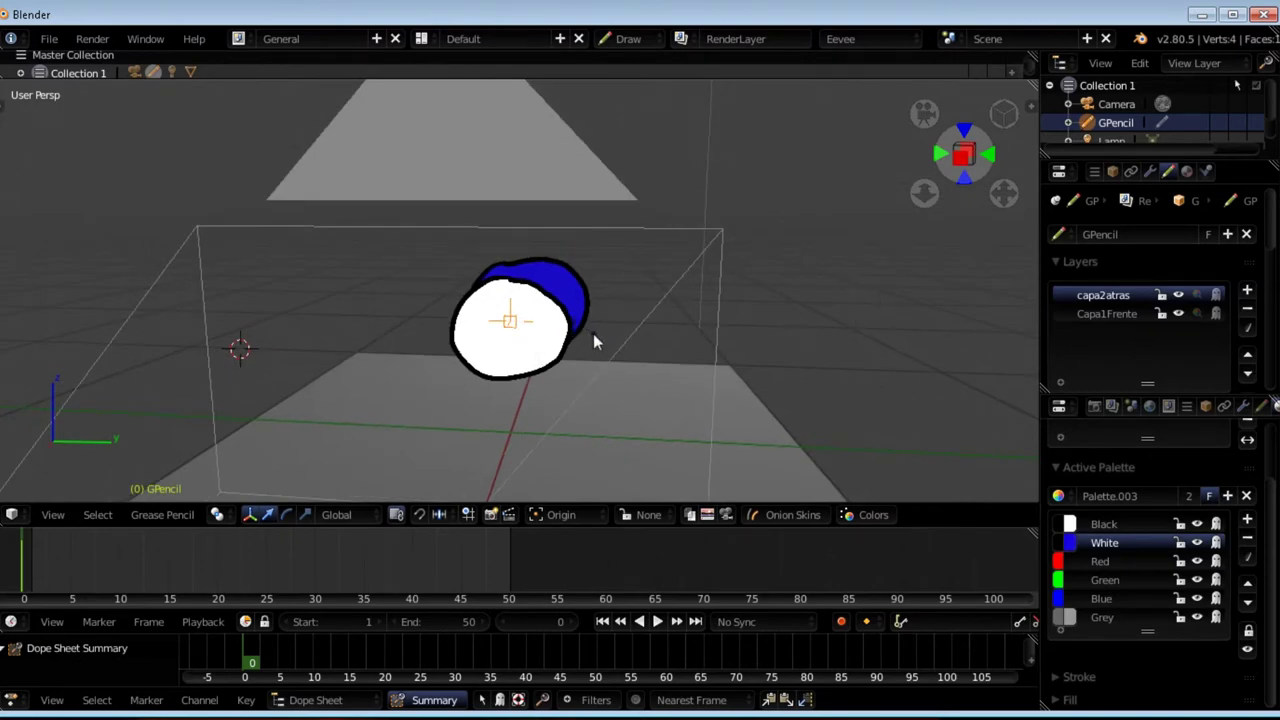
{"action": "left_click", "coordinate": [1134, 316]}
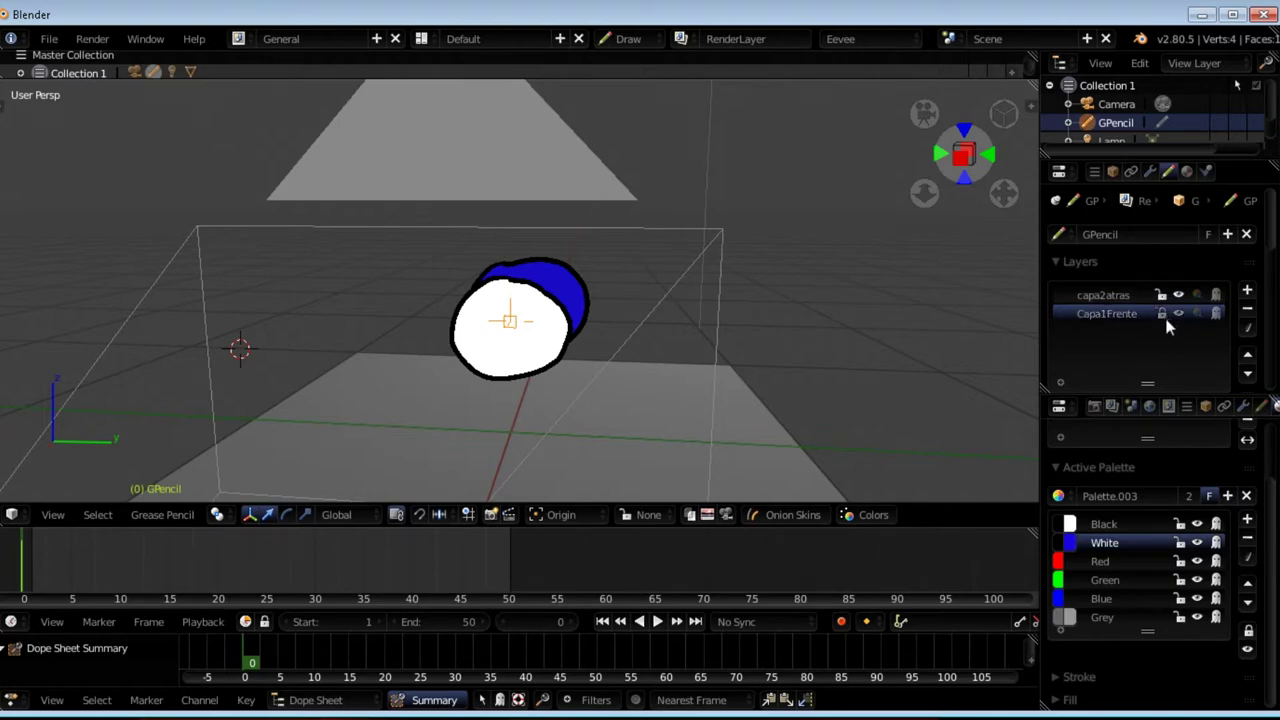
{"action": "left_click", "coordinate": [1131, 297]}
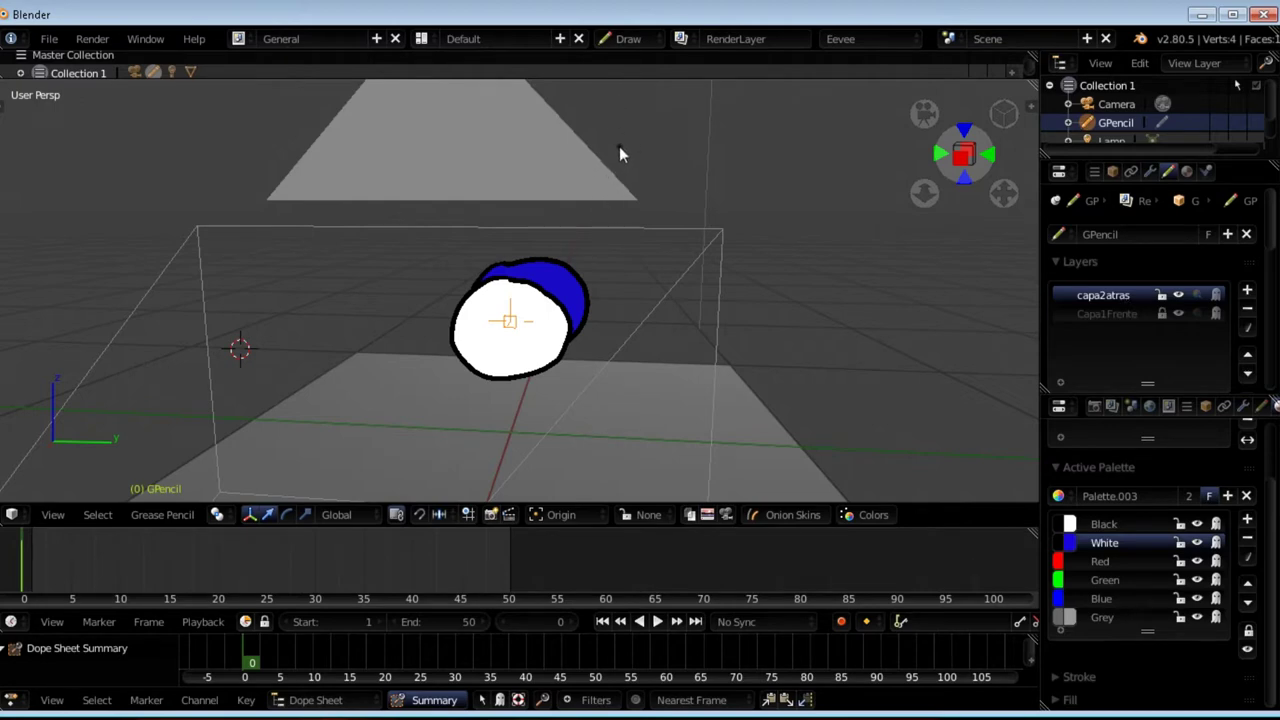
{"action": "key", "text": "Tab"}
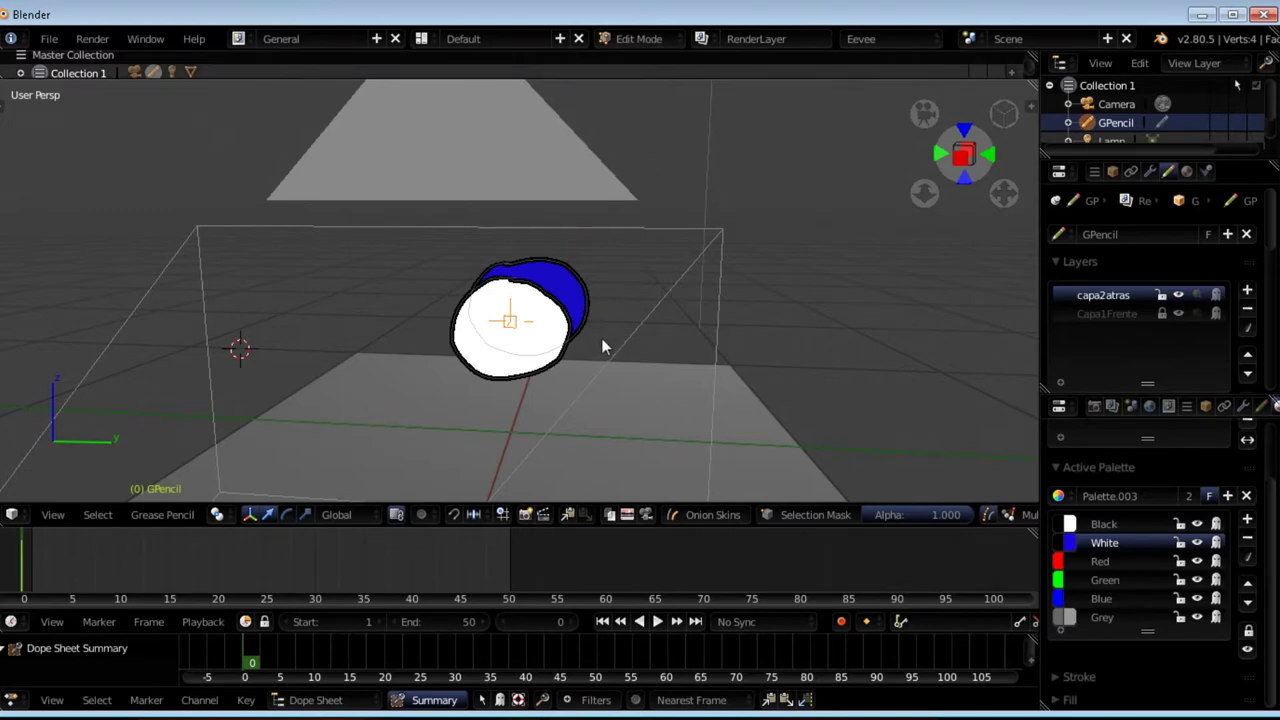
- Select all blue stroke points and rotate them around X, then around Z
{"action": "key", "text": "a"}
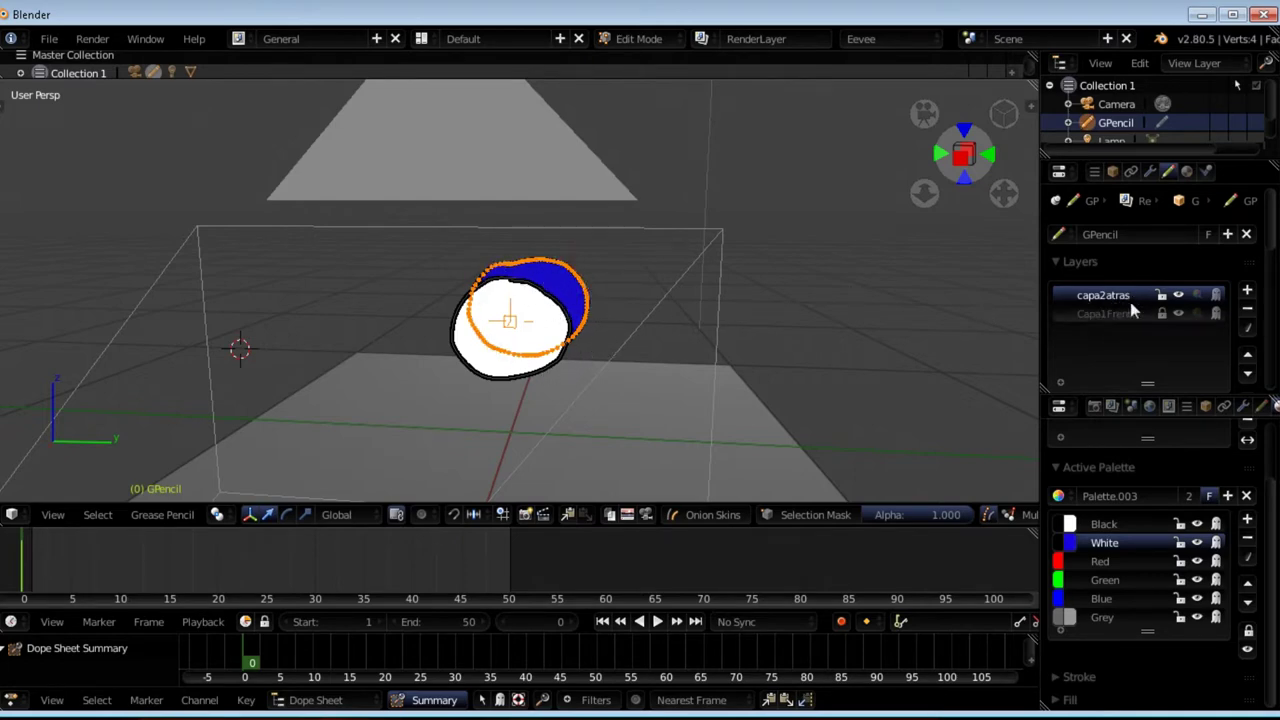
{"action": "middle_click_drag", "start_coordinate": [560, 320], "coordinate": [498, 298]}
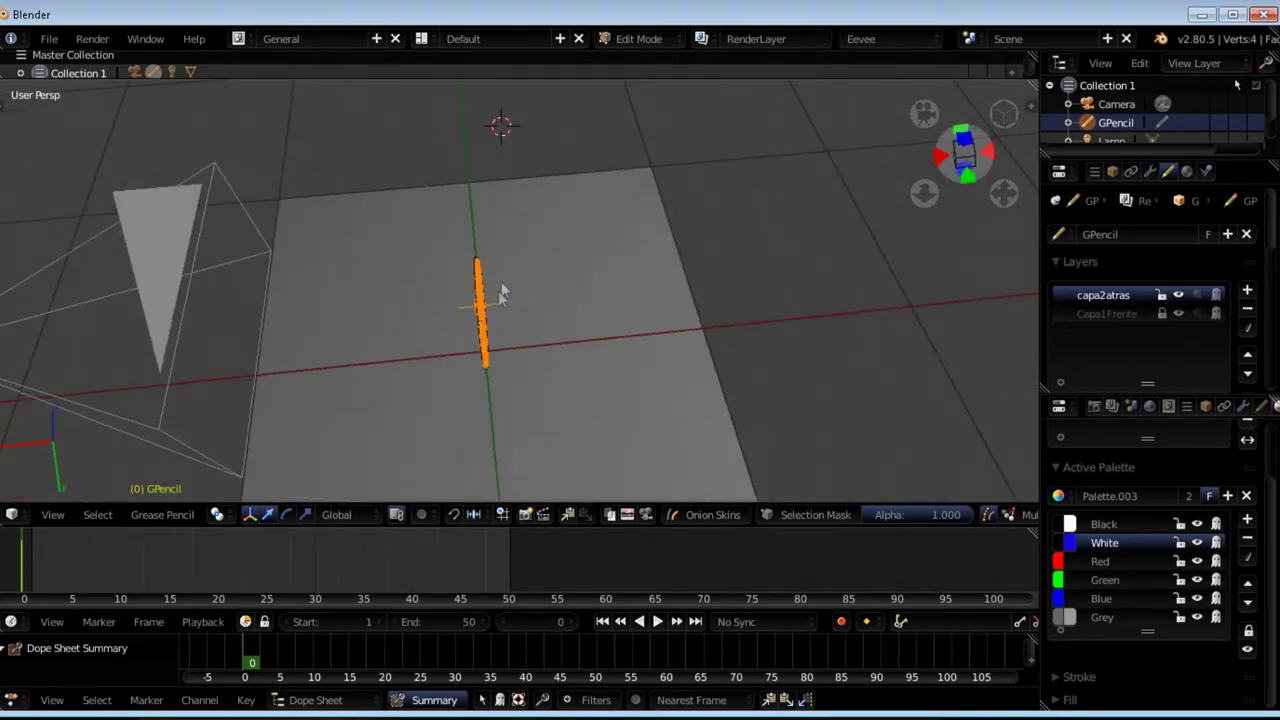
{"action": "key", "text": "r"}
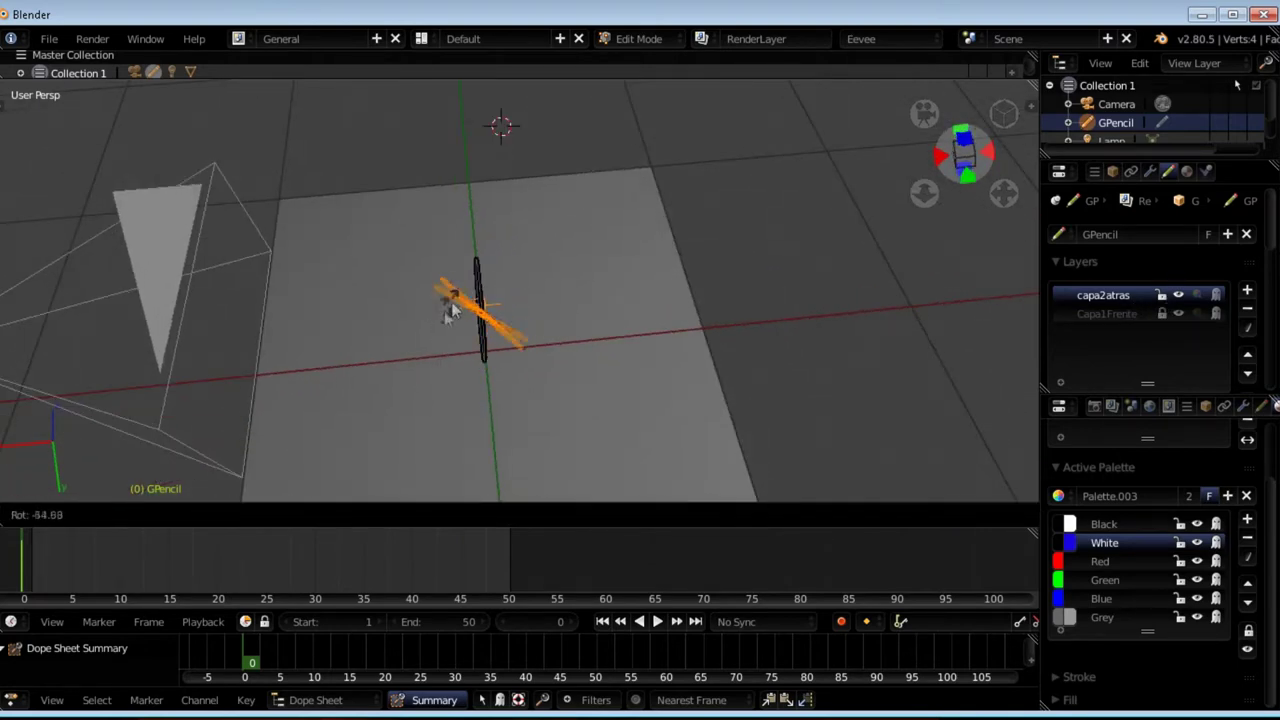
{"action": "key", "text": "y"}
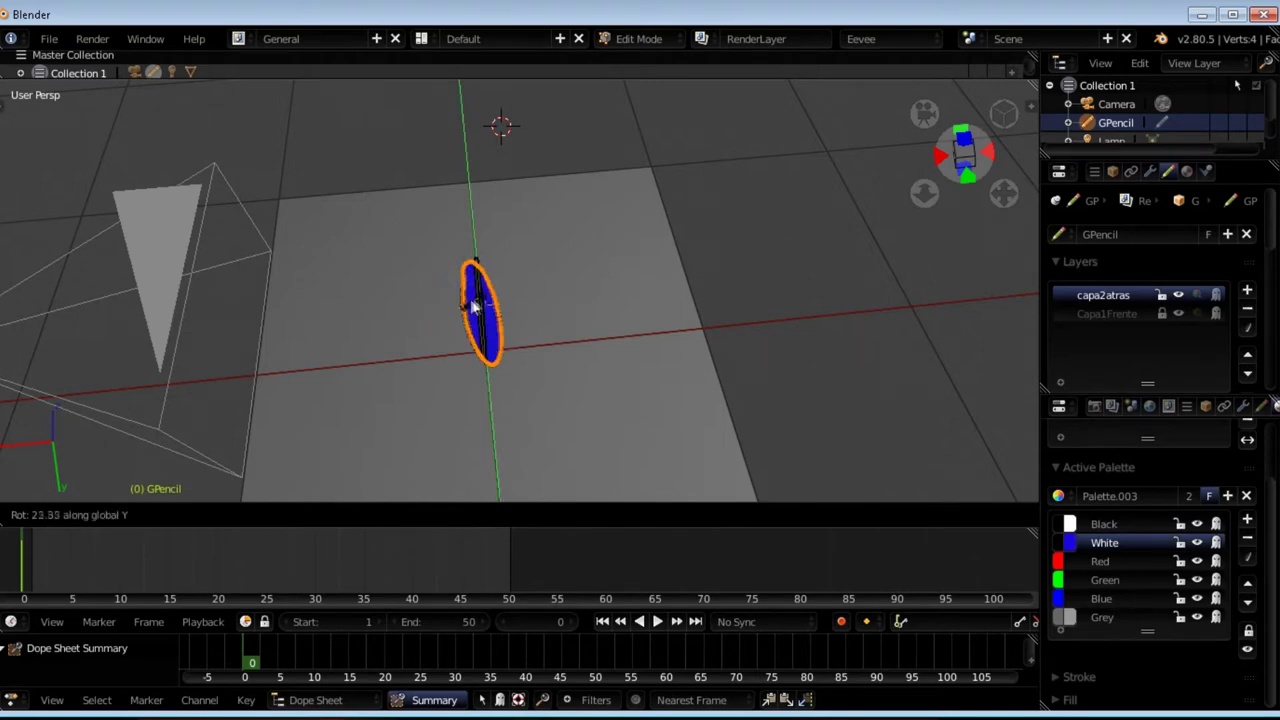
{"action": "key", "text": "x"}
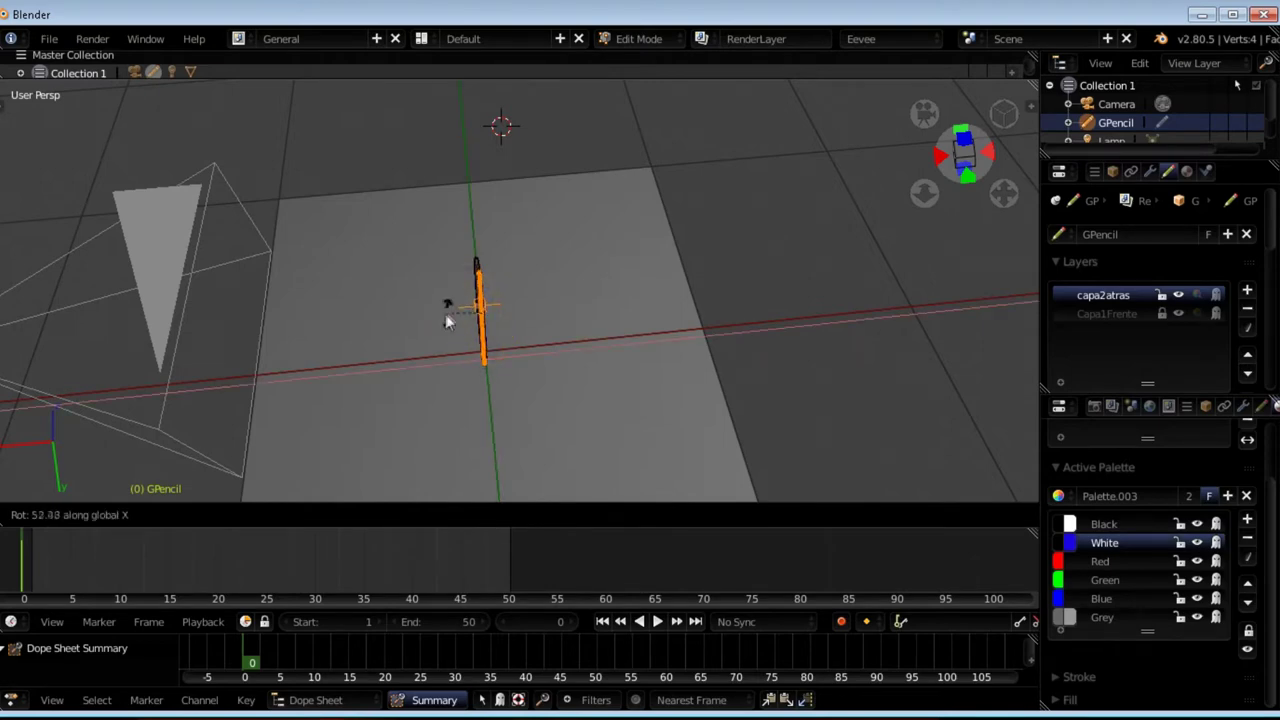
{"action": "left_click", "coordinate": [488, 295]}
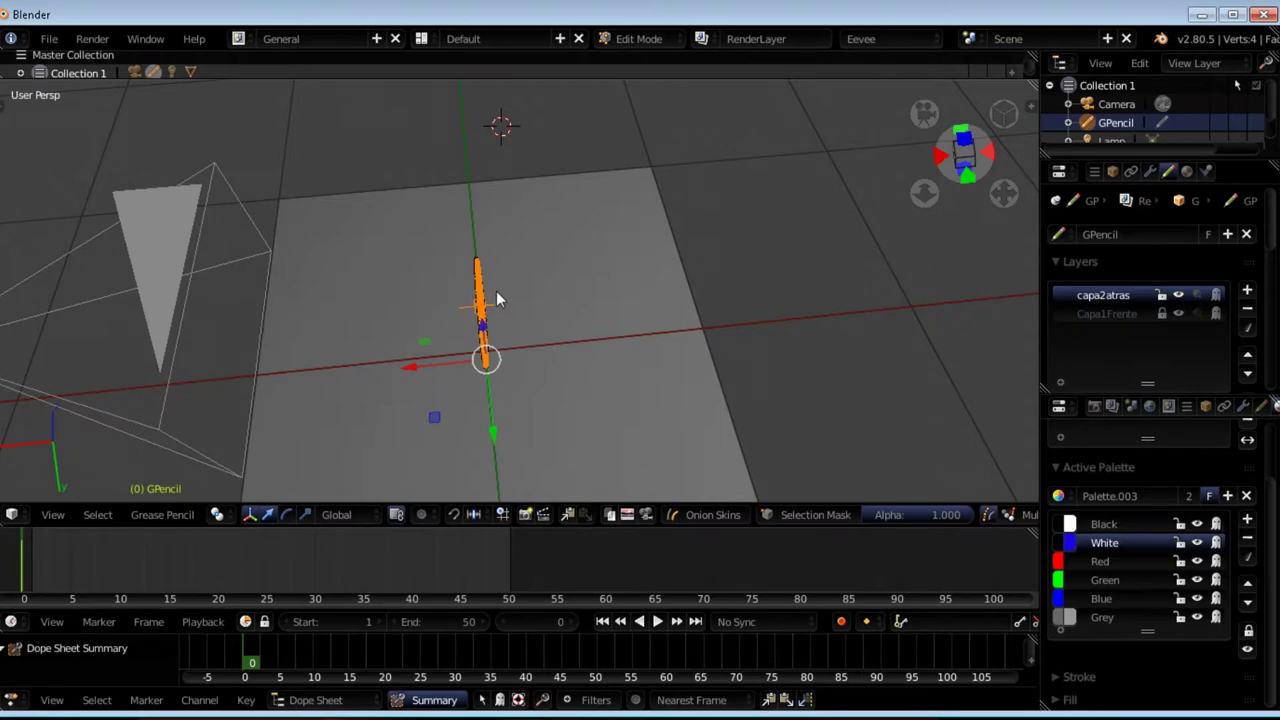
{"action": "key", "text": "r"}
{"action": "key", "text": "z"}
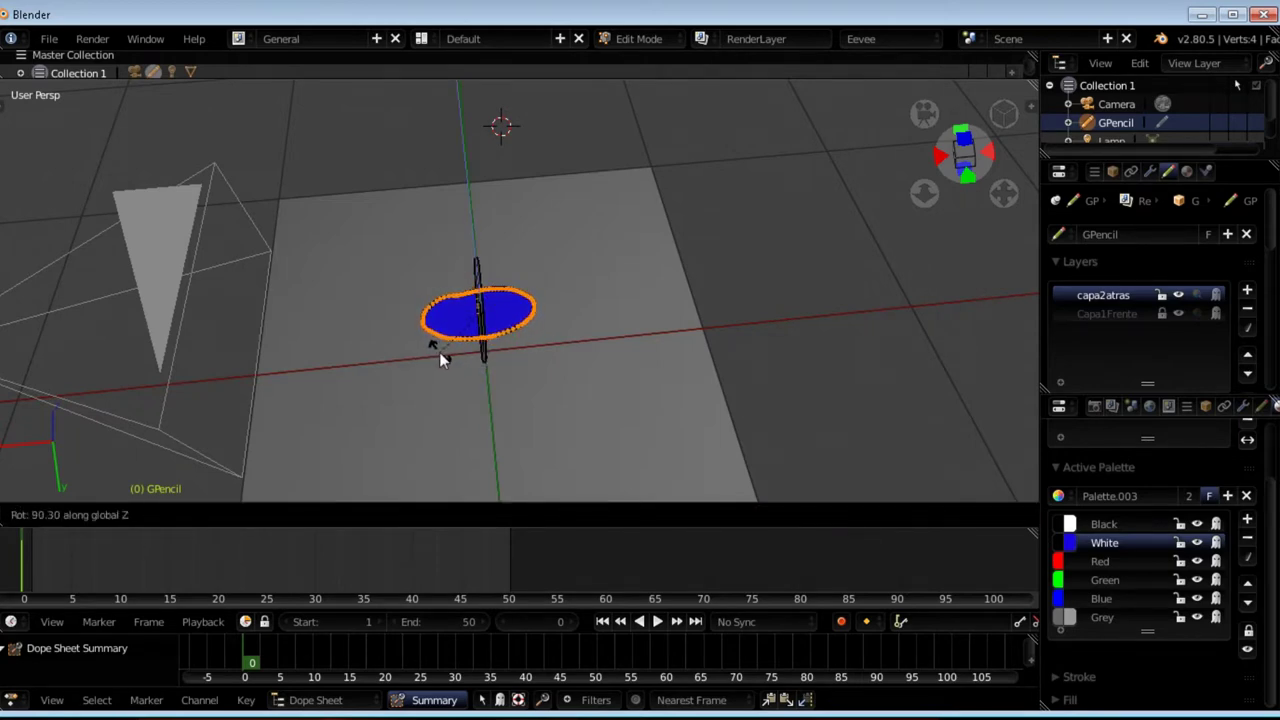
{"action": "left_click", "coordinate": [445, 354]}
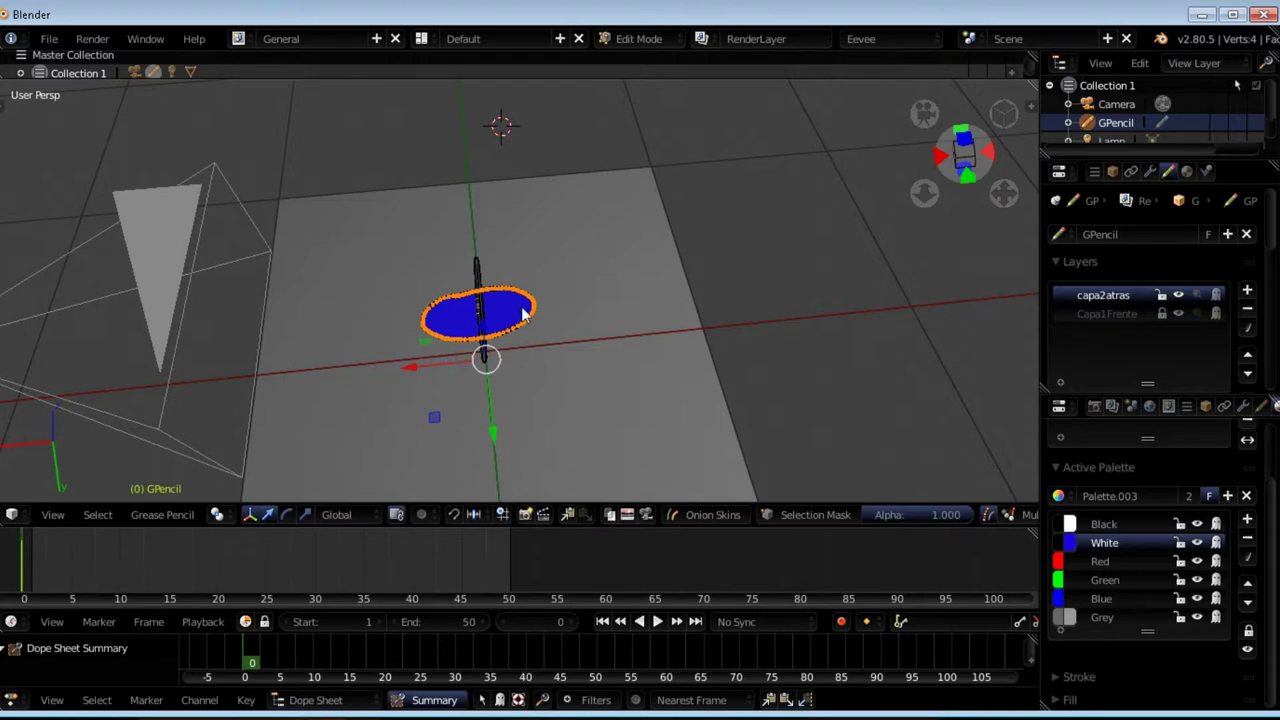
- Slide the blue shape along X beside the white circle and deselect all points
{"action": "key", "text": "g"}
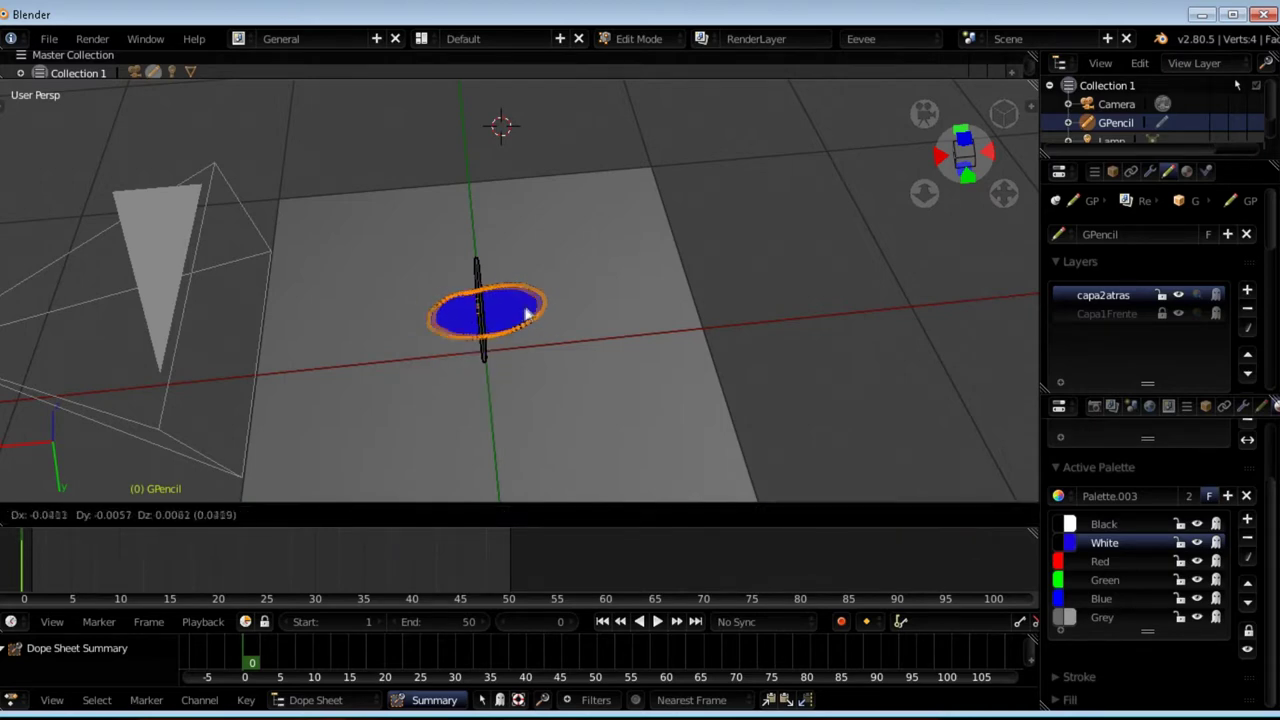
{"action": "key", "text": "x"}
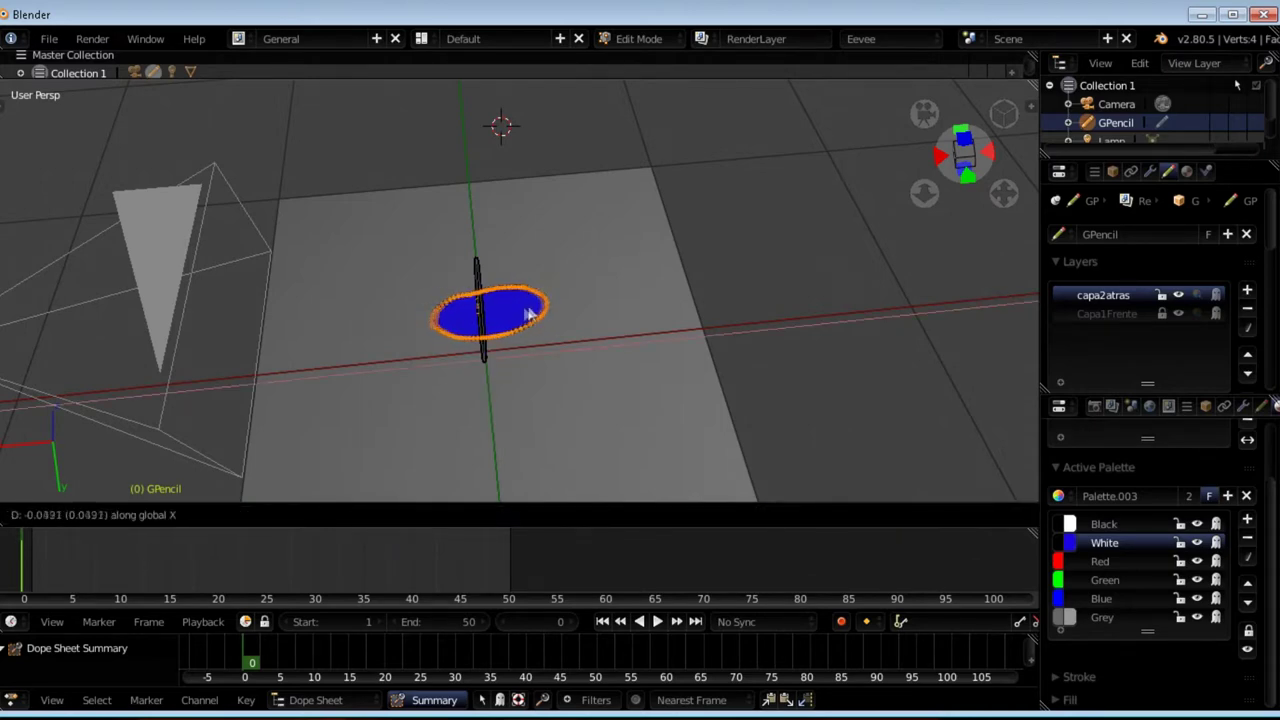
{"action": "left_click", "coordinate": [570, 318]}
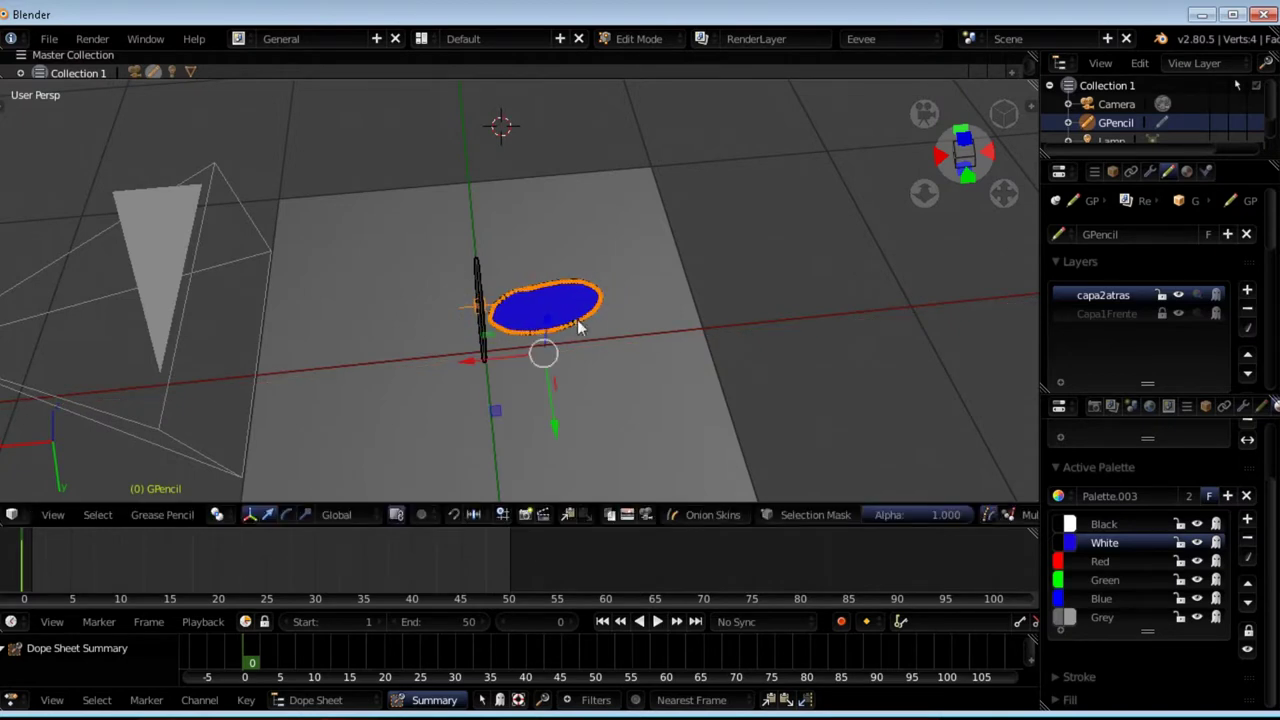
{"action": "key", "text": "alt+a"}
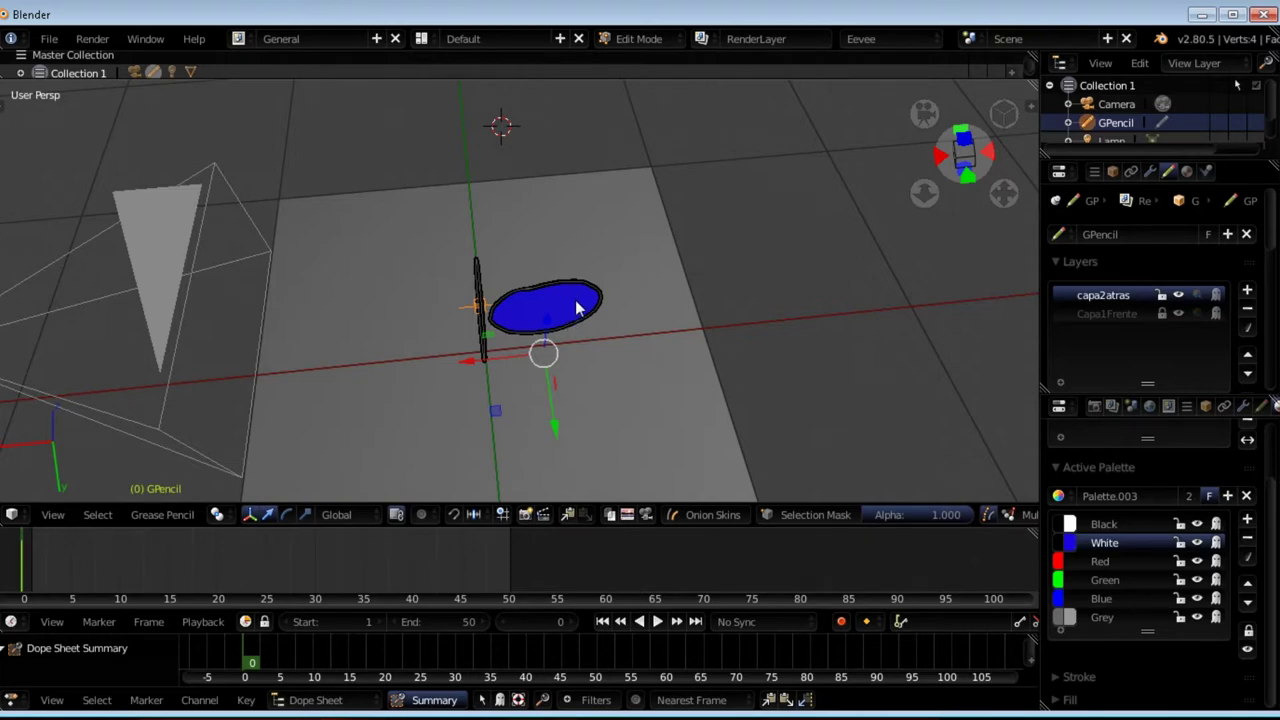
{"action": "middle_click_drag", "start_coordinate": [577, 309], "coordinate": [671, 153]}
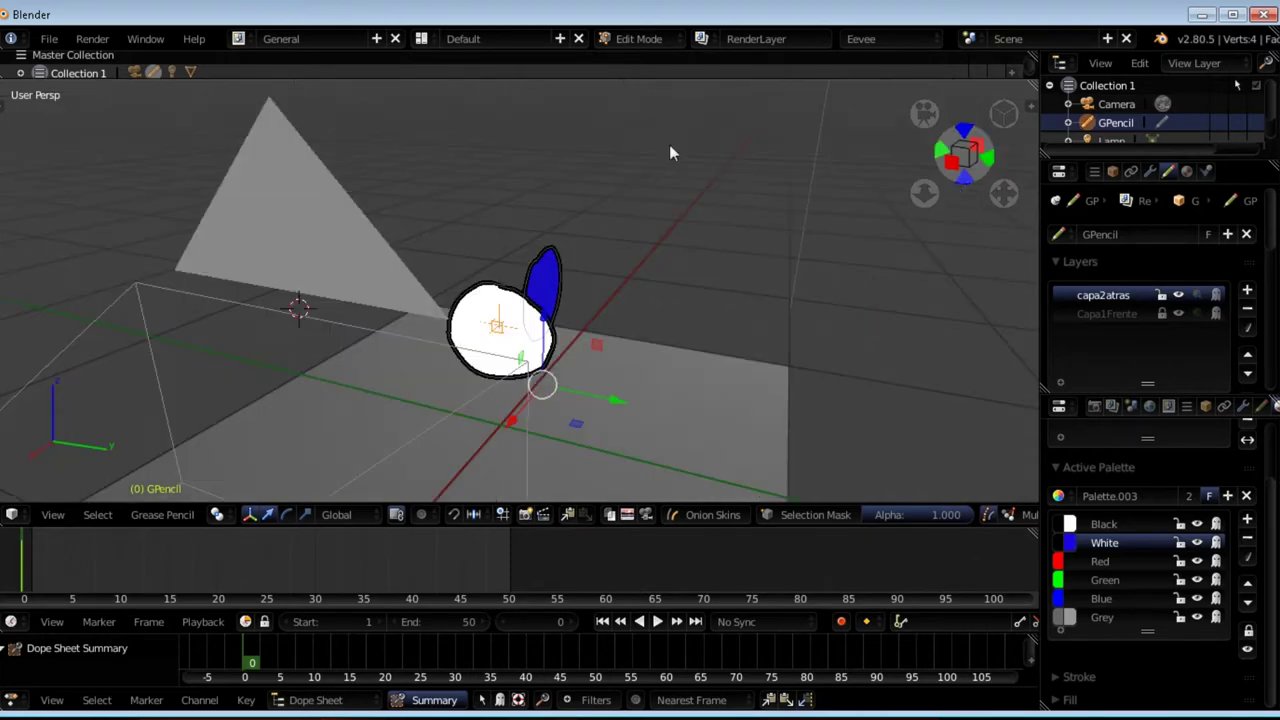
- Switch between the Capa1Frente and capa2atras layers while orbiting around the two drawings
{"action": "left_click", "coordinate": [1100, 314]}
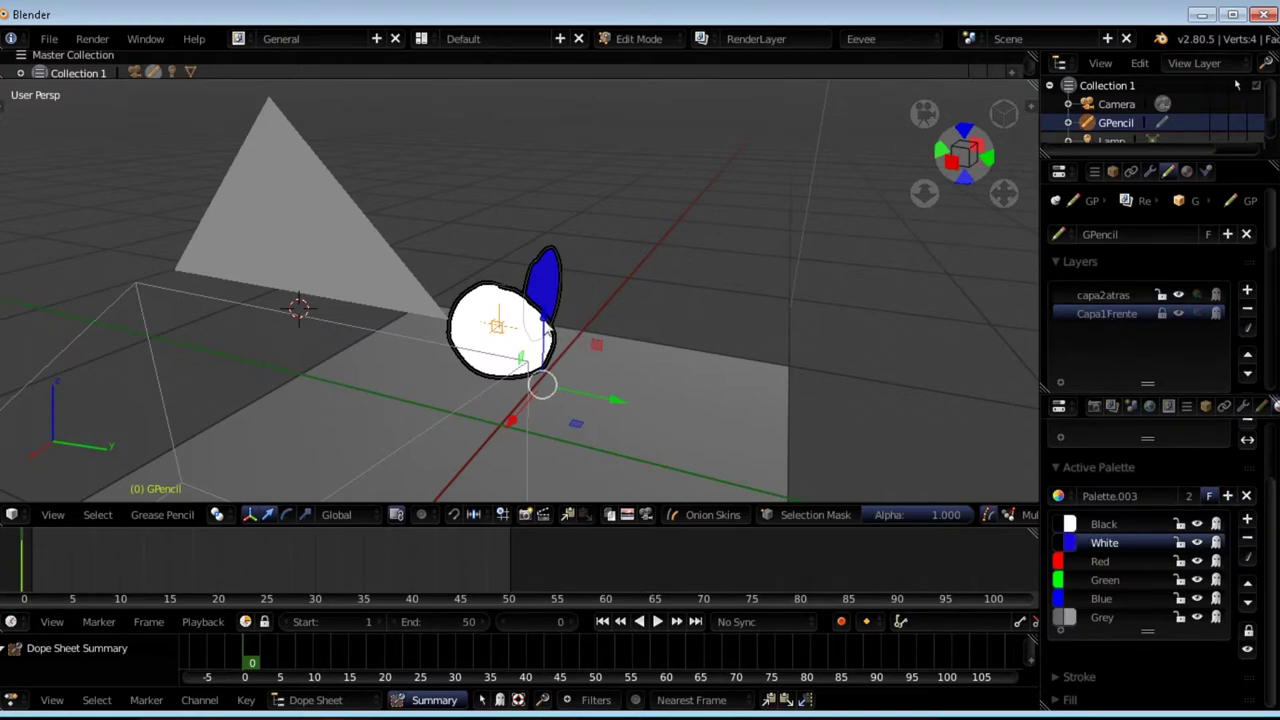
{"action": "left_click", "coordinate": [1106, 298]}
{"action": "mouse_move", "coordinate": [600, 268]}
{"action": "middle_mouse_down"}
{"action": "mouse_move", "coordinate": [463, 291]}
{"action": "mouse_move", "coordinate": [373, 283]}
{"action": "middle_mouse_up"}
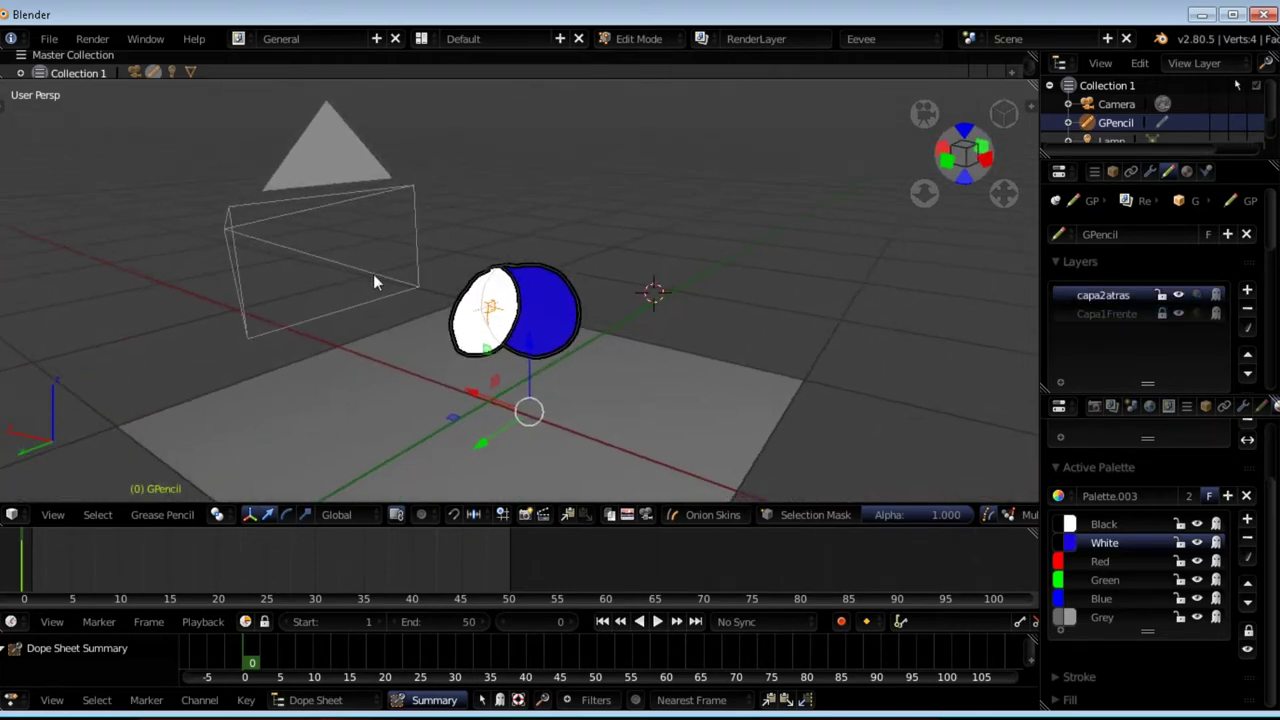
{"action": "left_click", "coordinate": [1110, 316]}
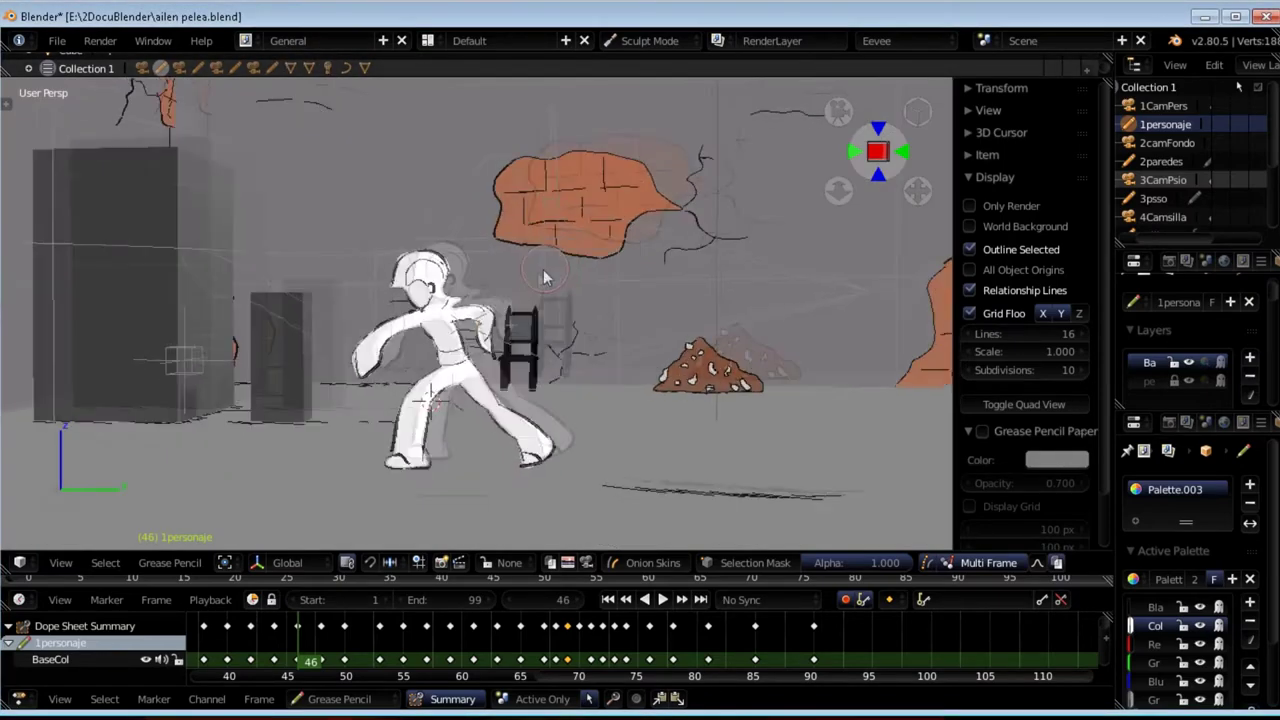
- Orbit out of the camera view, zoom out over the room, and return to Object Mode
{"action": "mouse_move", "coordinate": [547, 283]}
{"action": "middle_mouse_down"}
{"action": "mouse_move", "coordinate": [500, 397]}
{"action": "mouse_move", "coordinate": [570, 337]}
{"action": "middle_mouse_up"}
{"action": "scroll", "coordinate": [500, 397], "scroll_direction": "down", "scroll_amount": 3}
{"action": "mouse_move", "coordinate": [565, 285]}
{"action": "middle_mouse_down"}
{"action": "mouse_move", "coordinate": [611, 241]}
{"action": "mouse_move", "coordinate": [560, 320]}
{"action": "mouse_move", "coordinate": [586, 323]}
{"action": "mouse_move", "coordinate": [503, 313]}
{"action": "mouse_move", "coordinate": [540, 300]}
{"action": "mouse_move", "coordinate": [551, 354]}
{"action": "mouse_move", "coordinate": [440, 336]}
{"action": "middle_mouse_up"}
{"action": "scroll", "coordinate": [611, 241], "scroll_direction": "down", "scroll_amount": 4}
{"action": "key", "text": "Tab"}
{"action": "key", "text": "shift+a"}
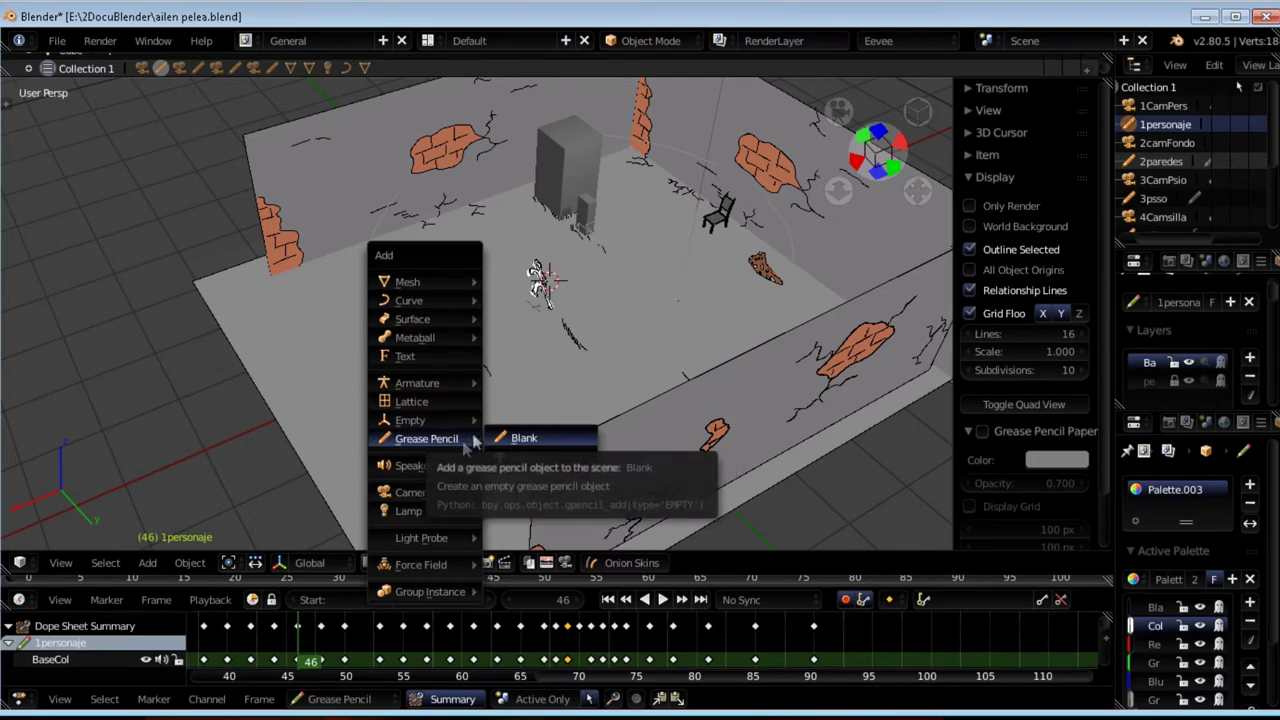
- Enlarge the outliner to list 4silla, Cube.001, Cube.002 and Lamp, and view the room closer
{"action": "middle_click_drag", "start_coordinate": [588, 281], "coordinate": [621, 278]}
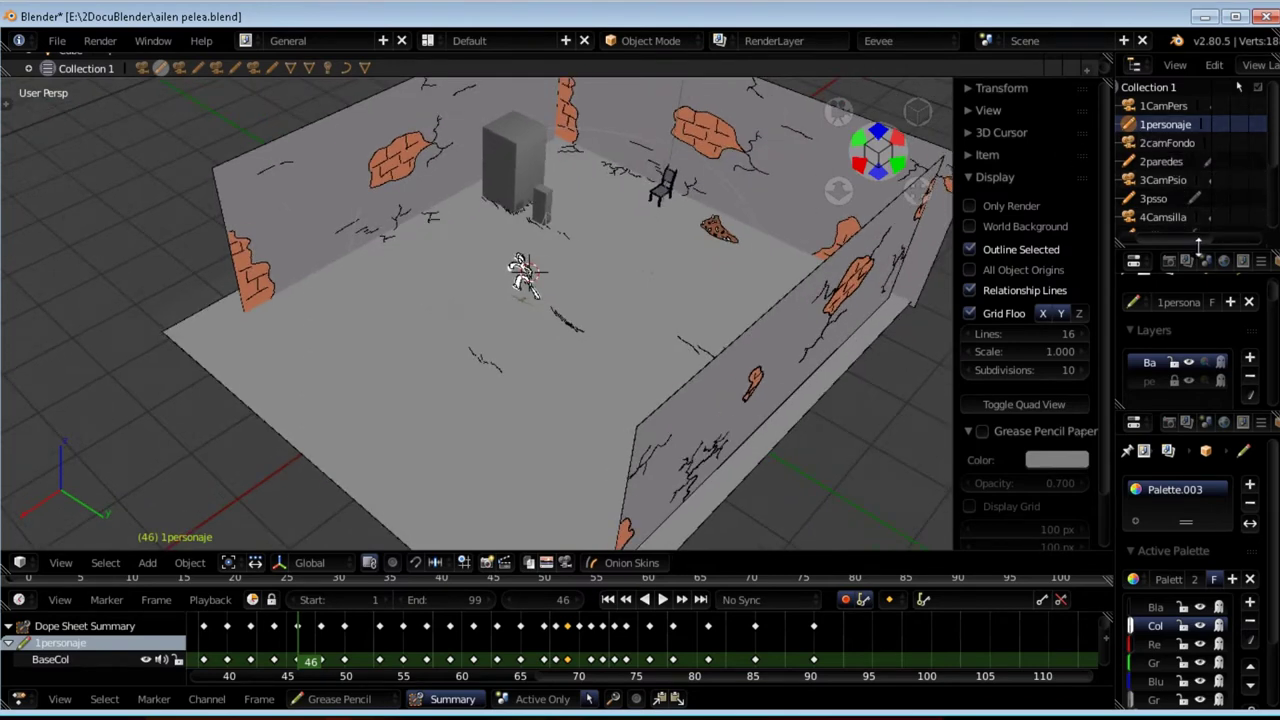
{"action": "left_click_drag", "start_coordinate": [1200, 244], "coordinate": [1200, 313]}
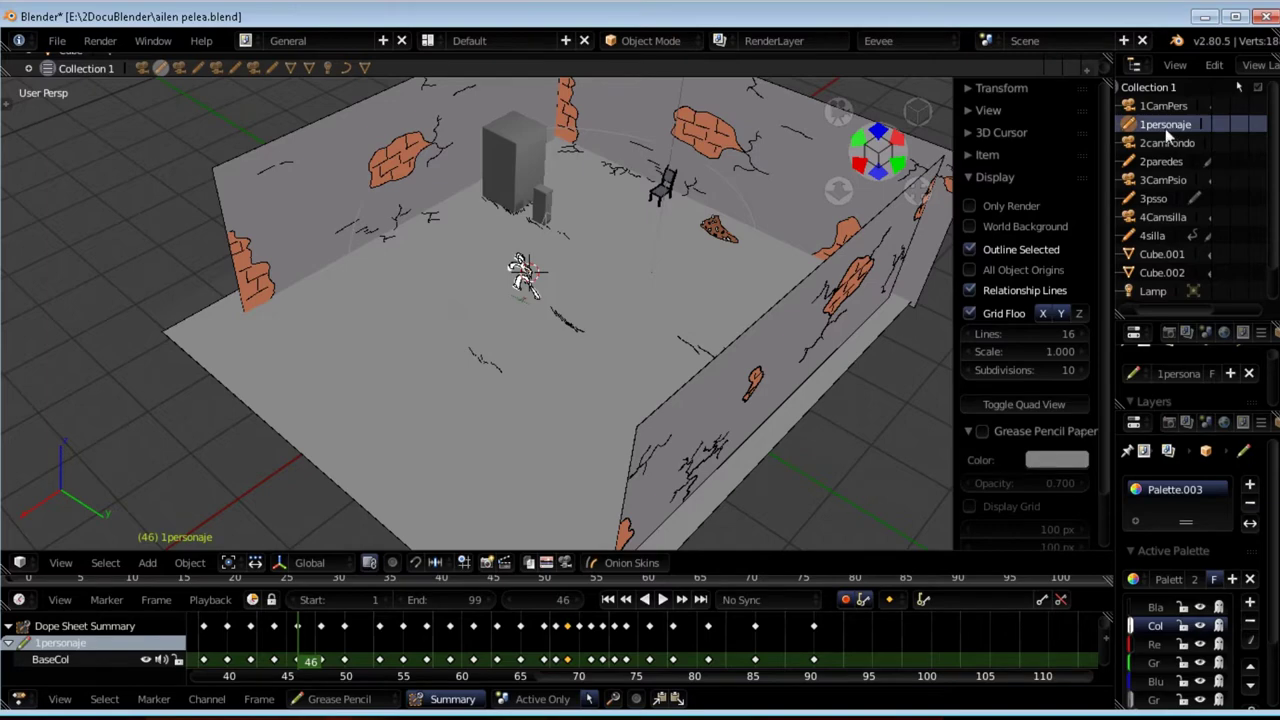
{"action": "middle_click_drag", "start_coordinate": [563, 293], "coordinate": [551, 273]}
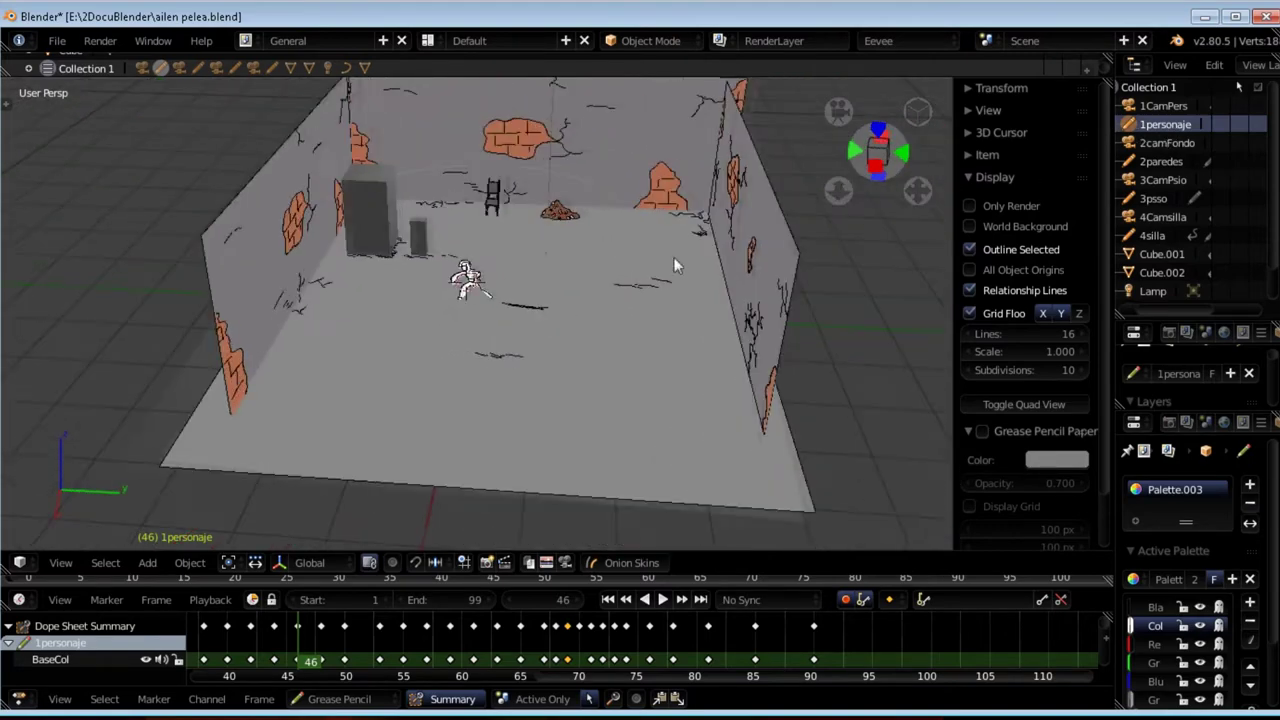
{"action": "scroll", "coordinate": [560, 241], "scroll_direction": "up", "scroll_amount": 5}
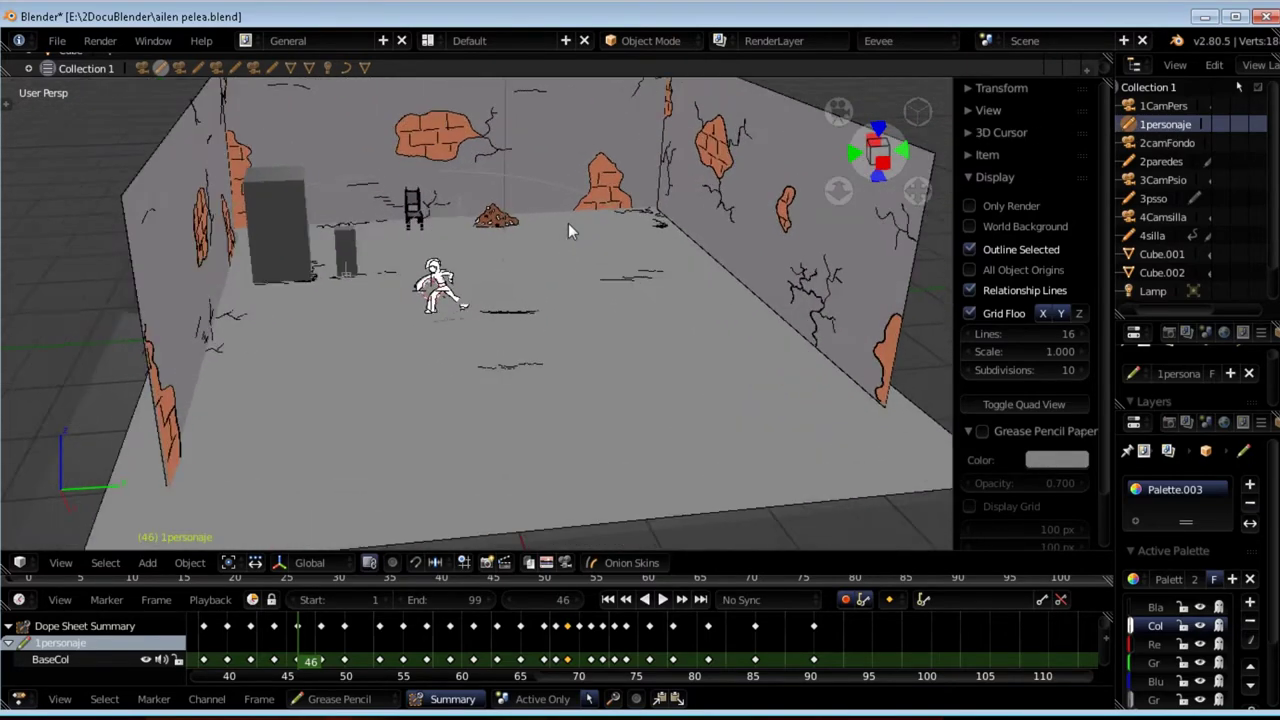
{"action": "mouse_move", "coordinate": [619, 227]}
{"action": "middle_mouse_down"}
{"action": "mouse_move", "coordinate": [573, 248]}
{"action": "mouse_move", "coordinate": [586, 267]}
{"action": "mouse_move", "coordinate": [602, 213]}
{"action": "mouse_move", "coordinate": [673, 196]}
{"action": "middle_mouse_up"}
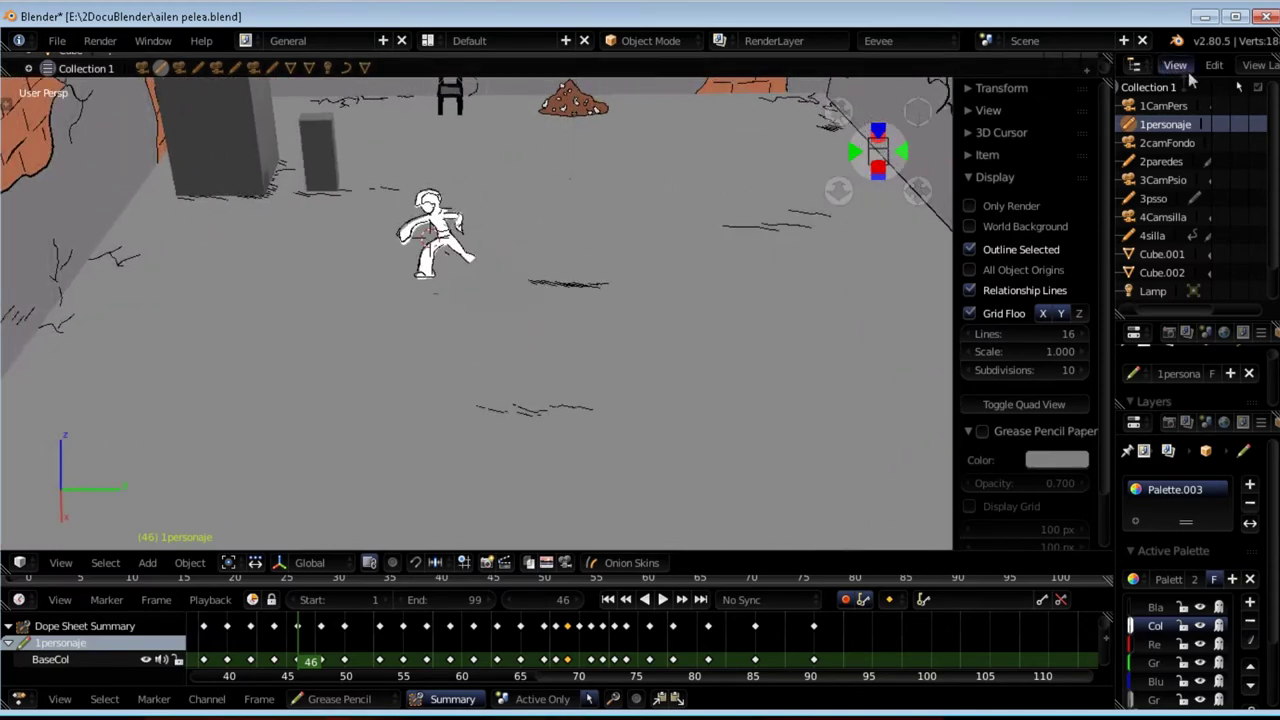
- Select the 2paredes walls object and frame the view around the room
{"action": "left_click", "coordinate": [1167, 143]}
{"action": "mouse_move", "coordinate": [689, 155]}
{"action": "middle_mouse_down"}
{"action": "mouse_move", "coordinate": [640, 152]}
{"action": "mouse_move", "coordinate": [801, 155]}
{"action": "middle_mouse_up"}
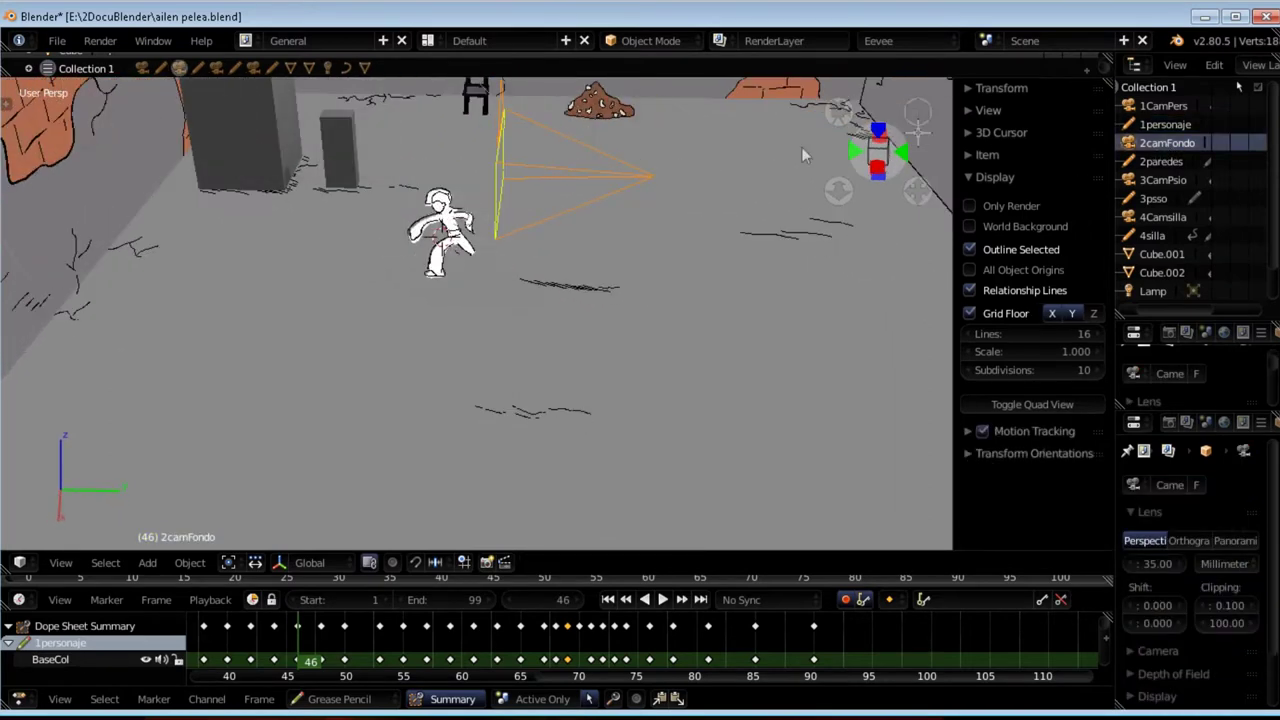
{"action": "left_click", "coordinate": [1160, 162]}
{"action": "key", "text": "KP_Decimal"}
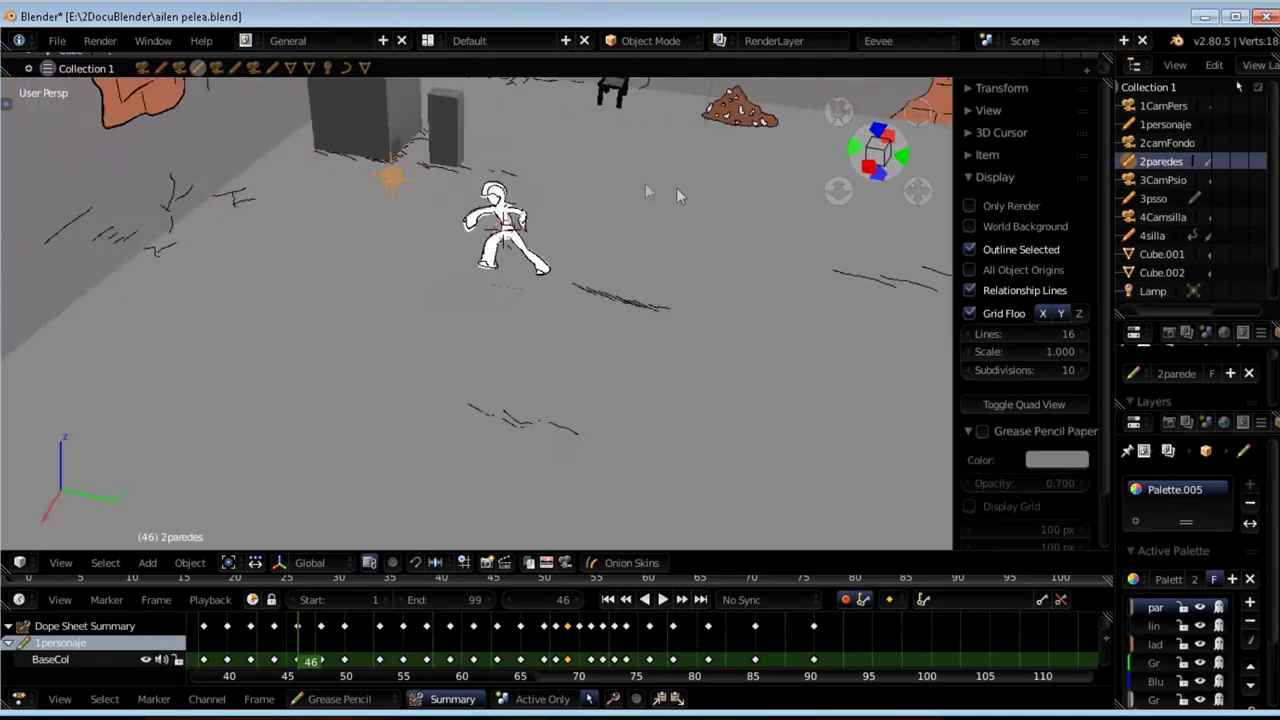
{"action": "key", "text": "Home"}
{"action": "mouse_move", "coordinate": [548, 254]}
{"action": "middle_mouse_down"}
{"action": "mouse_move", "coordinate": [644, 262]}
{"action": "mouse_move", "coordinate": [363, 268]}
{"action": "mouse_move", "coordinate": [329, 246]}
{"action": "middle_mouse_up"}
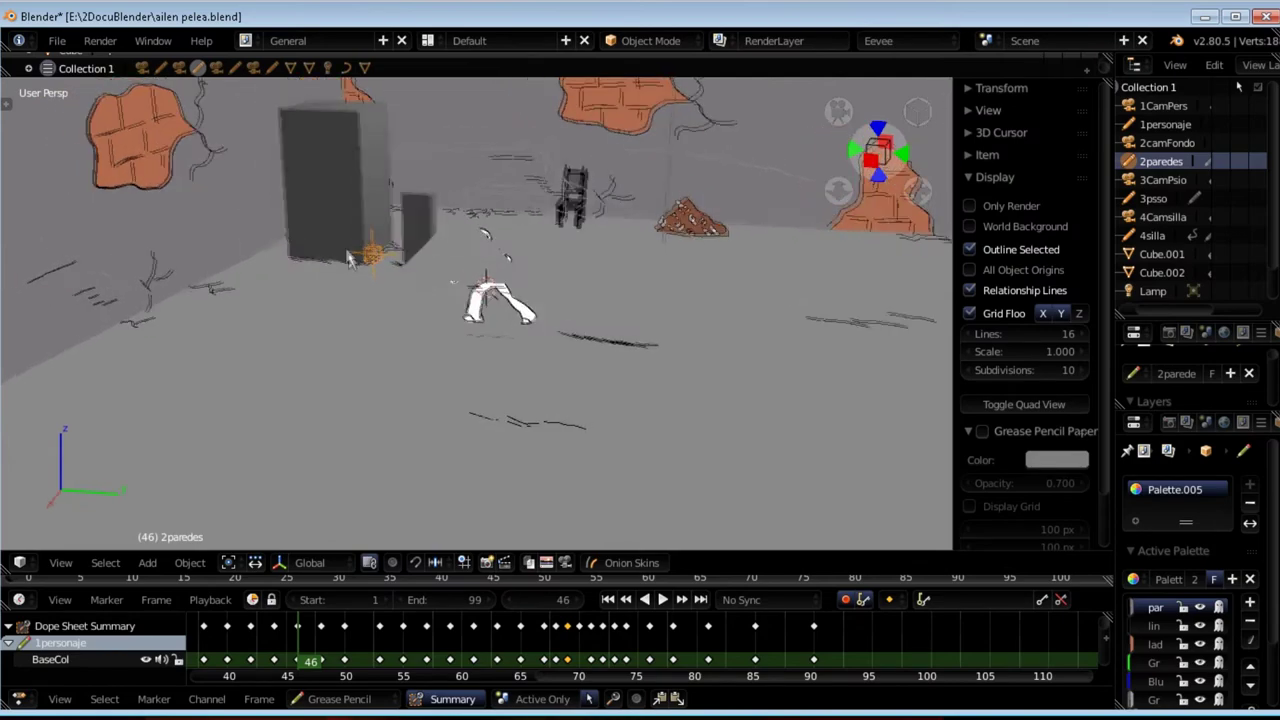
{"action": "middle_click_drag", "start_coordinate": [375, 247], "coordinate": [343, 271]}
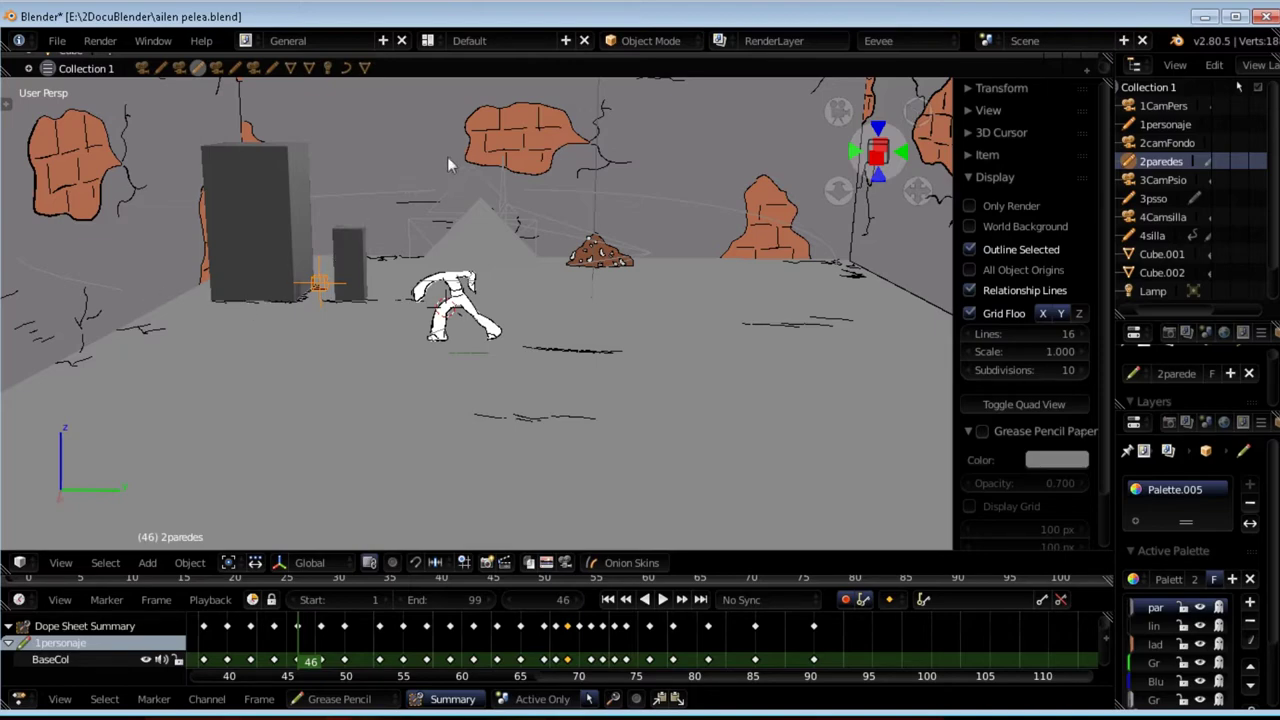
{"action": "mouse_move", "coordinate": [676, 197]}
{"action": "middle_mouse_down"}
{"action": "mouse_move", "coordinate": [757, 200]}
{"action": "mouse_move", "coordinate": [697, 223]}
{"action": "mouse_move", "coordinate": [760, 240]}
{"action": "middle_mouse_up"}
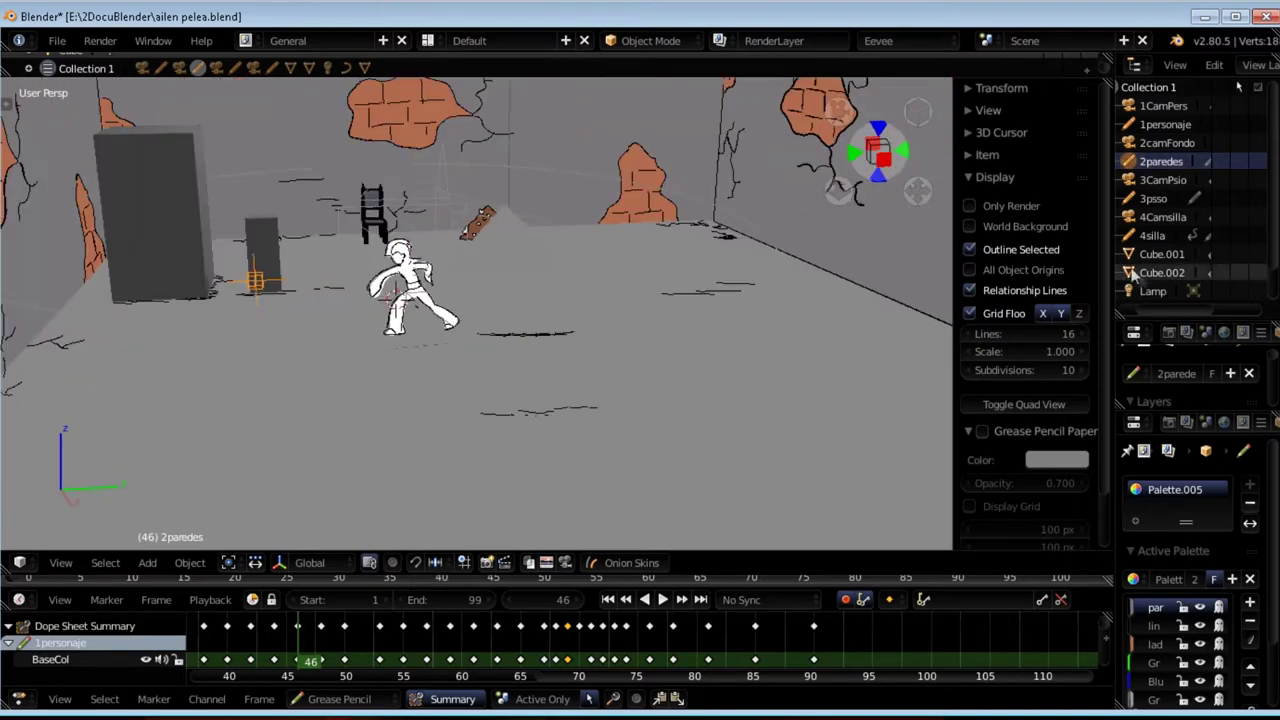
- Shrink the outliner, widen Properties, hide the sidebar, and step through the wall layers
{"action": "left_click_drag", "start_coordinate": [1157, 314], "coordinate": [1147, 170]}
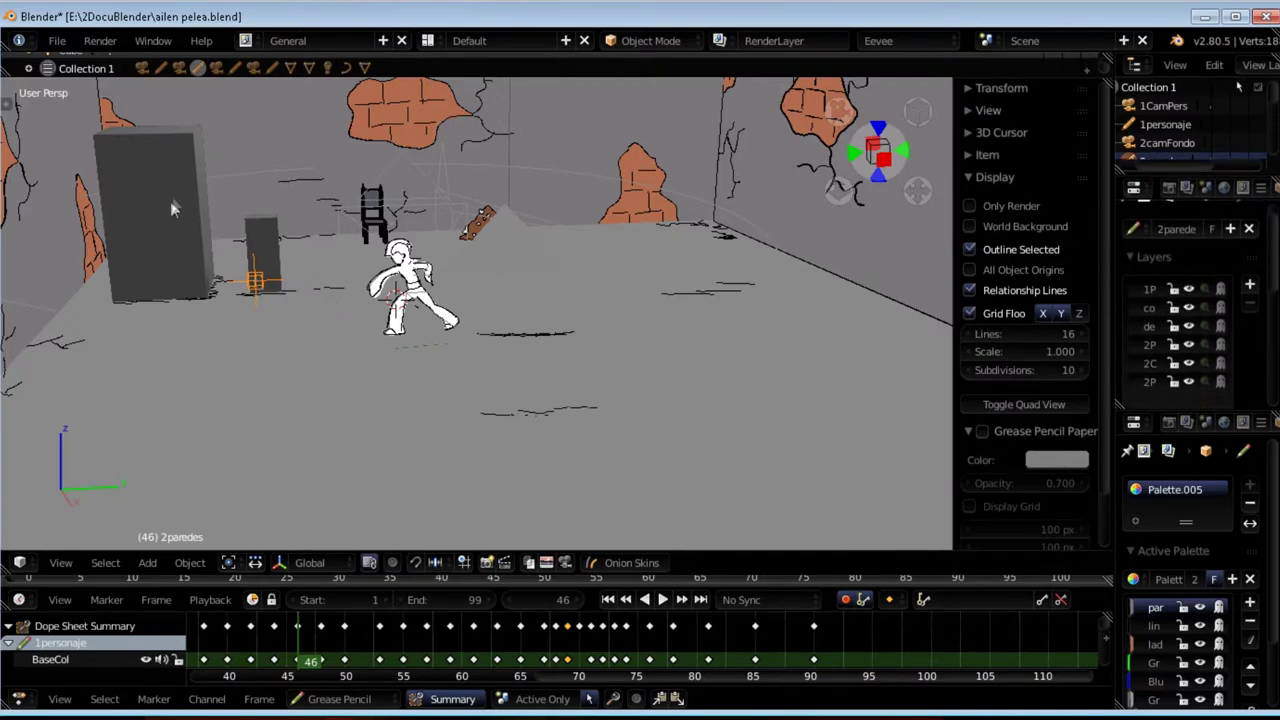
{"action": "left_click_drag", "start_coordinate": [1113, 378], "coordinate": [1018, 378]}
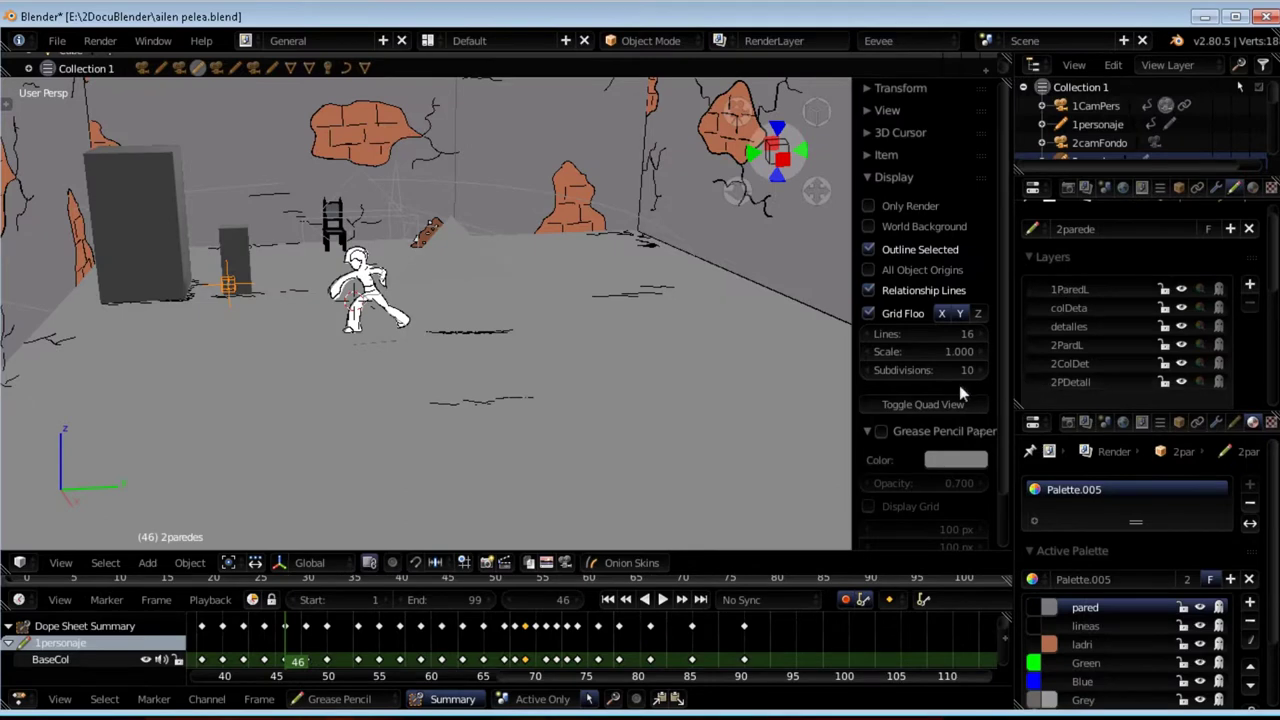
{"action": "key", "text": "n"}
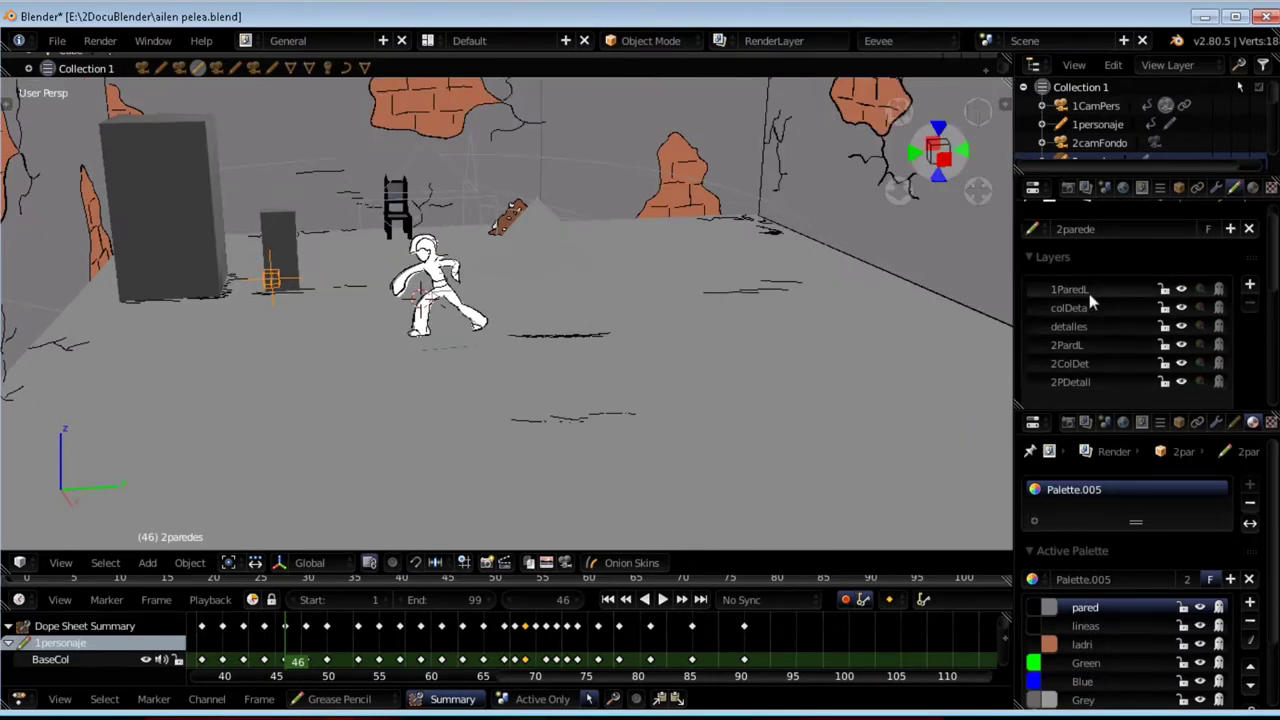
{"action": "left_click", "coordinate": [1094, 306]}
{"action": "left_click", "coordinate": [1096, 290]}
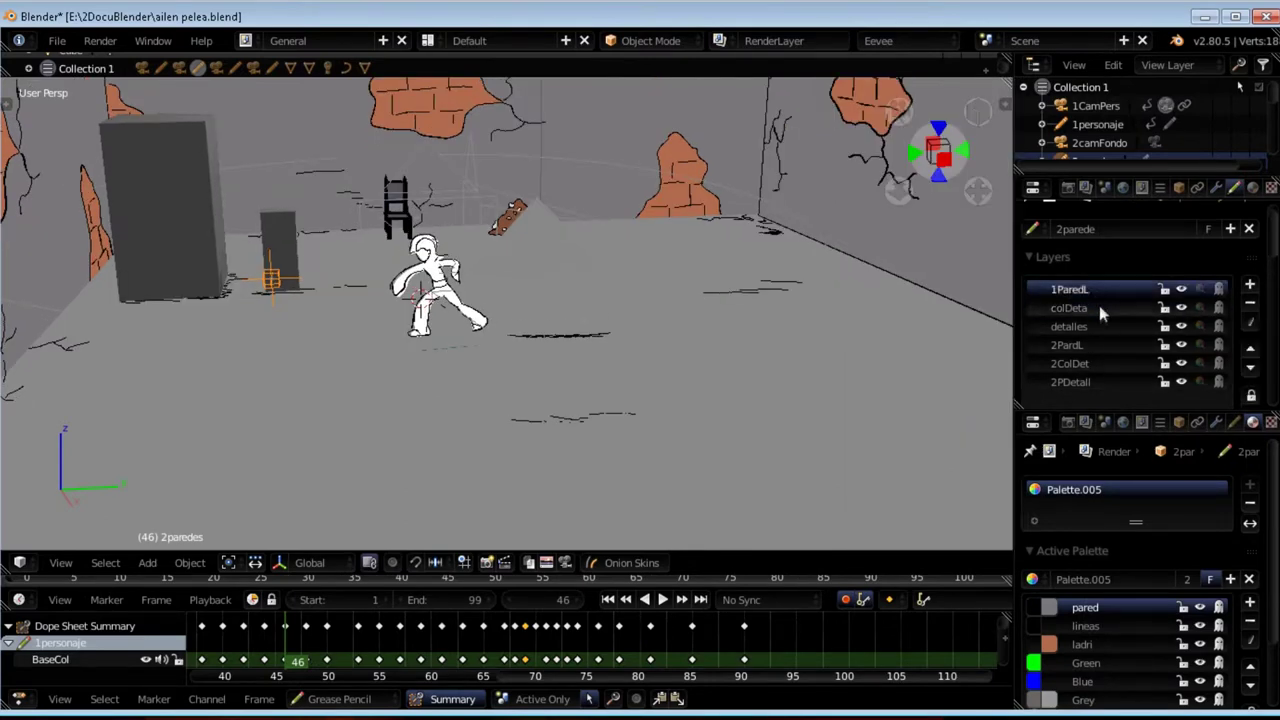
{"action": "left_click", "coordinate": [1098, 309]}
{"action": "left_click", "coordinate": [1096, 326]}
{"action": "left_click", "coordinate": [1092, 345]}
{"action": "left_click", "coordinate": [1093, 364]}
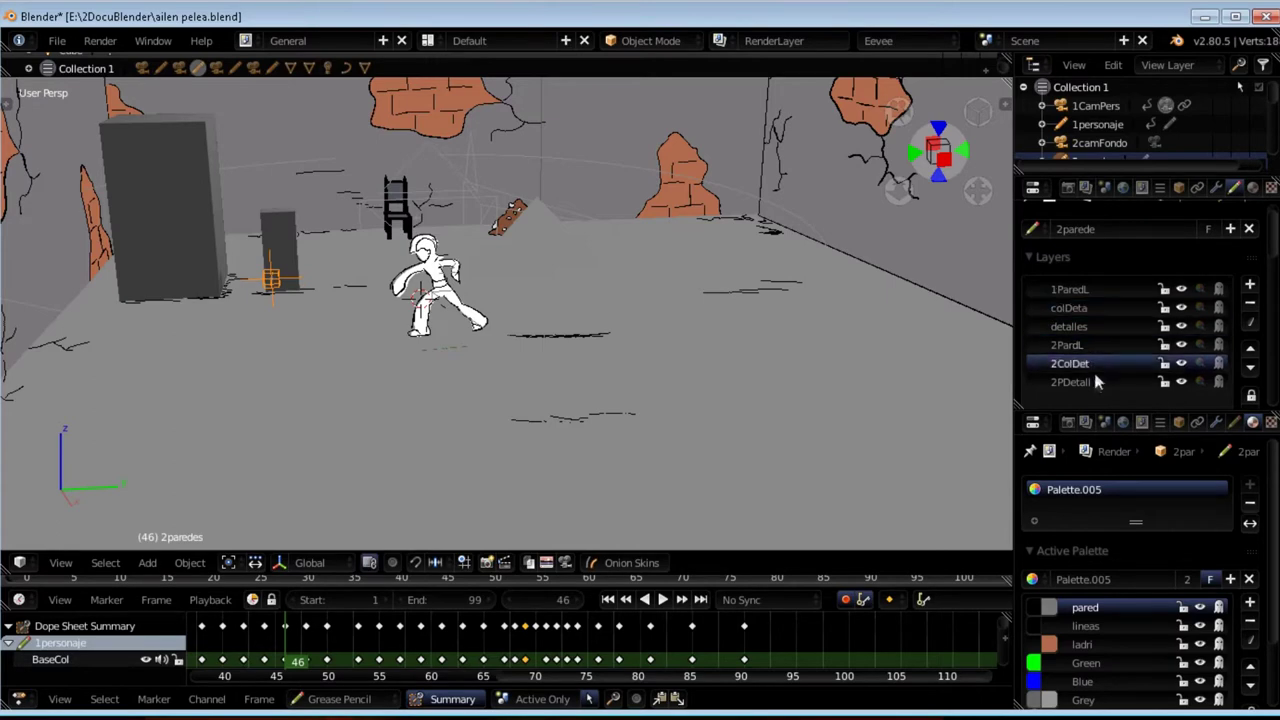
{"action": "left_click", "coordinate": [1093, 381]}
- Hide the detalles, 2PardL, 2ColDet and 2PDetall layers, keeping 1ParedL visible and active
{"action": "middle_click_drag", "start_coordinate": [841, 232], "coordinate": [1188, 330]}
{"action": "left_click", "coordinate": [1186, 327]}
{"action": "left_click", "coordinate": [1182, 345]}
{"action": "left_click", "coordinate": [1181, 363]}
{"action": "left_click", "coordinate": [1182, 382]}
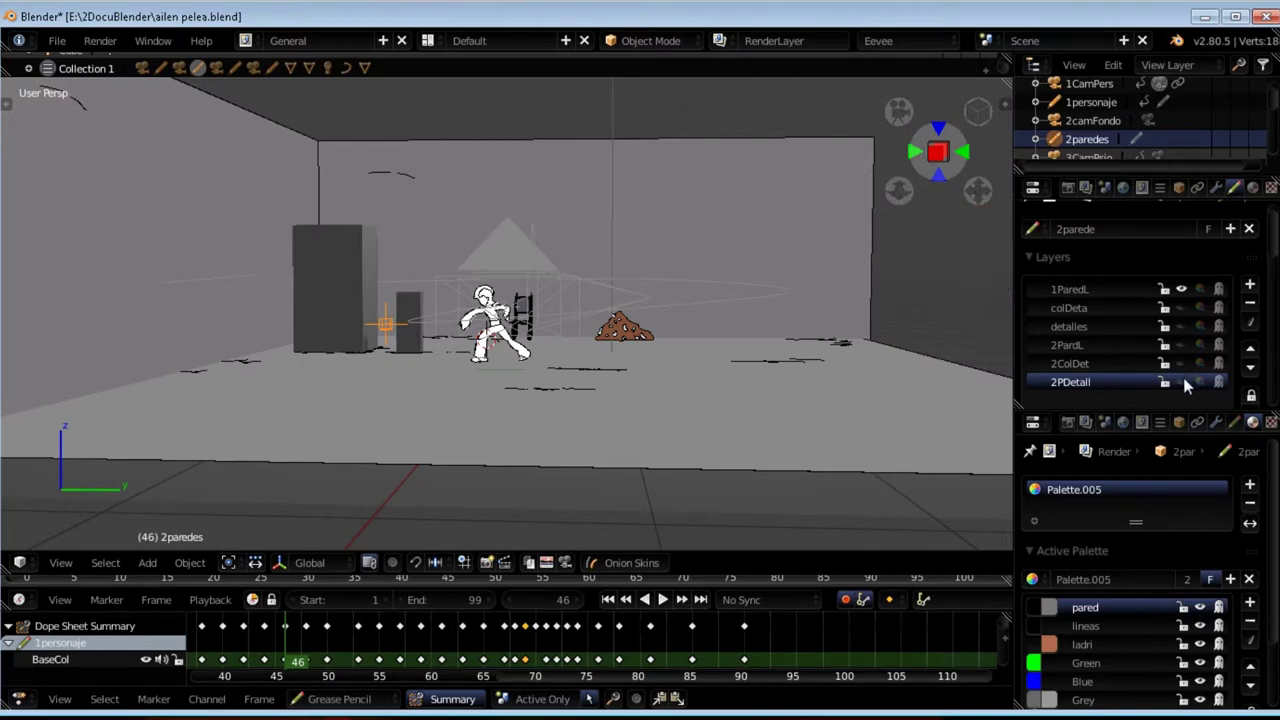
{"action": "left_click", "coordinate": [1180, 290]}
{"action": "left_click", "coordinate": [1181, 291]}
{"action": "left_click", "coordinate": [1118, 290]}
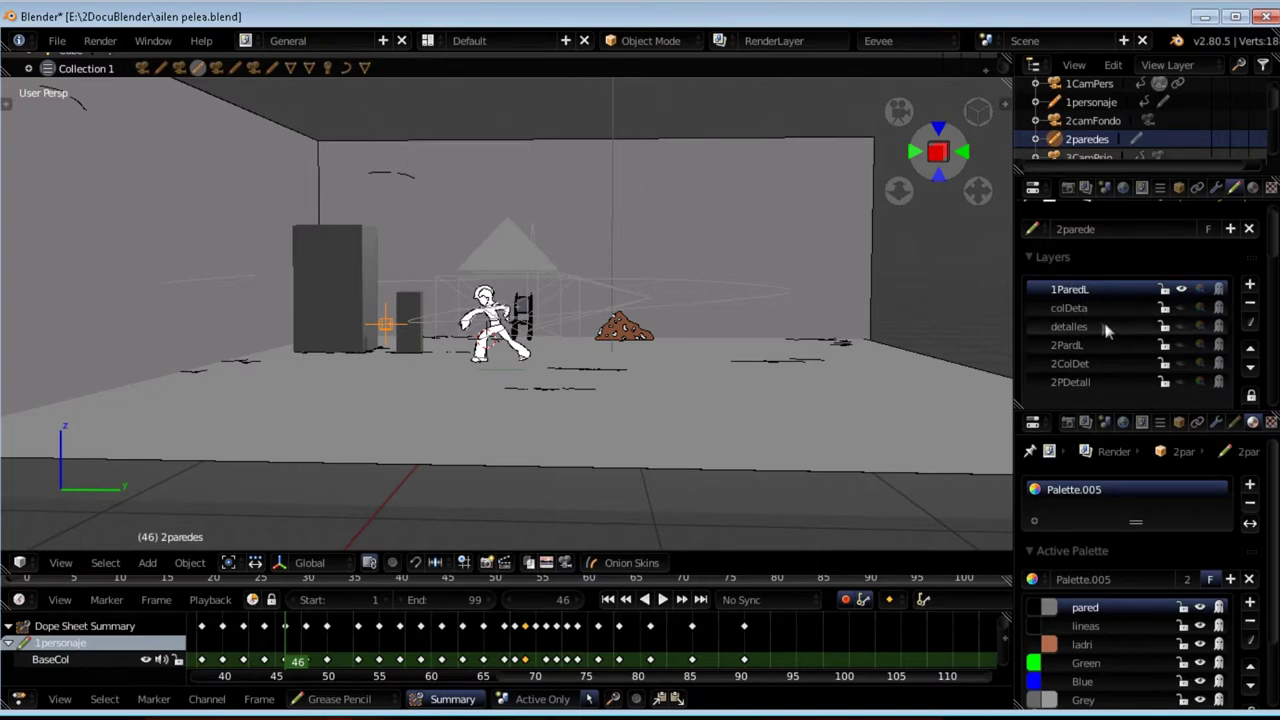
- Show the detalles outlines and the colDeta layer's orange brick fills
{"action": "left_click", "coordinate": [1181, 308]}
{"action": "left_click", "coordinate": [1102, 309]}
{"action": "left_click", "coordinate": [1102, 327]}
{"action": "left_click", "coordinate": [1180, 326]}
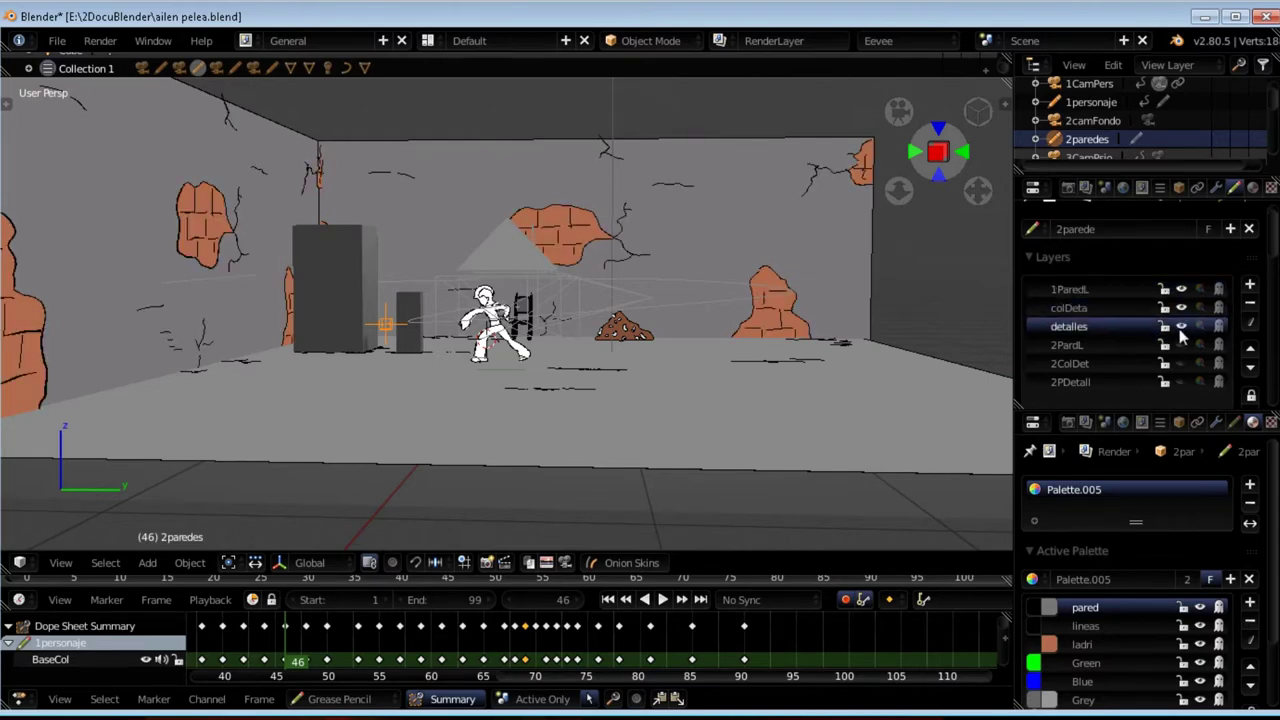
{"action": "left_click", "coordinate": [1181, 307]}
{"action": "left_click", "coordinate": [1087, 313]}
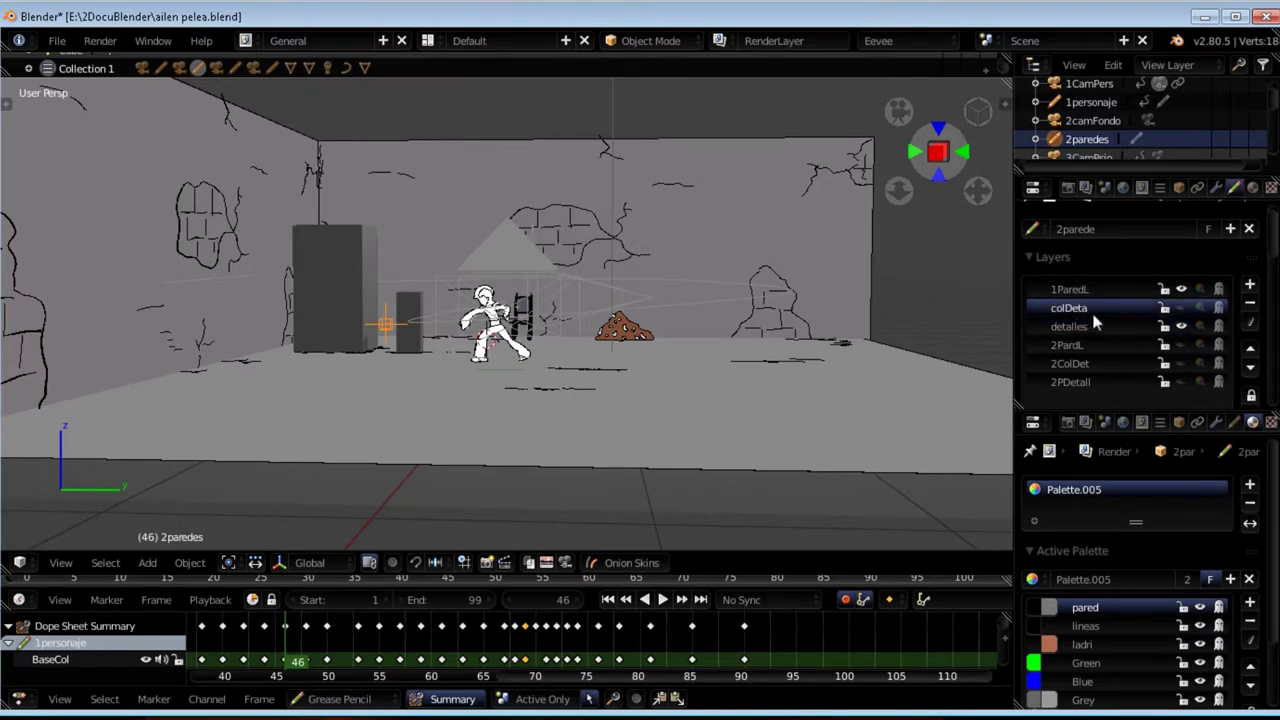
{"action": "left_click", "coordinate": [1090, 326]}
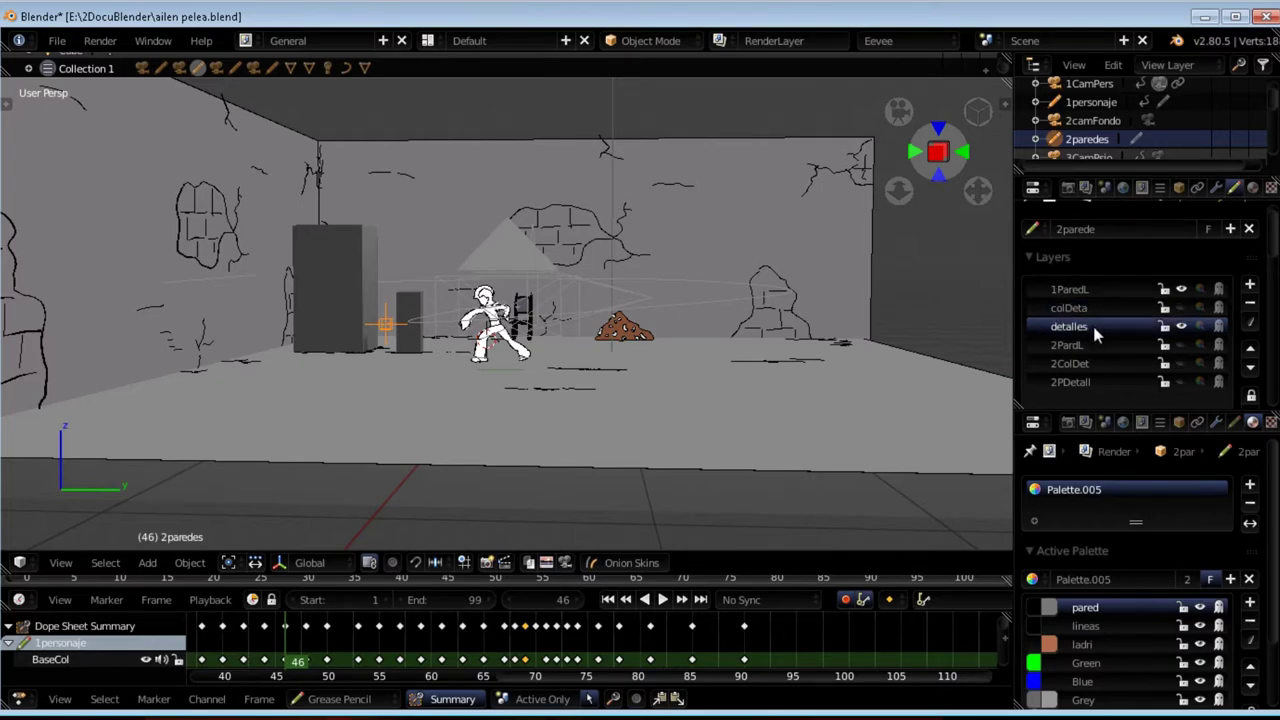
{"action": "left_click", "coordinate": [1093, 310]}
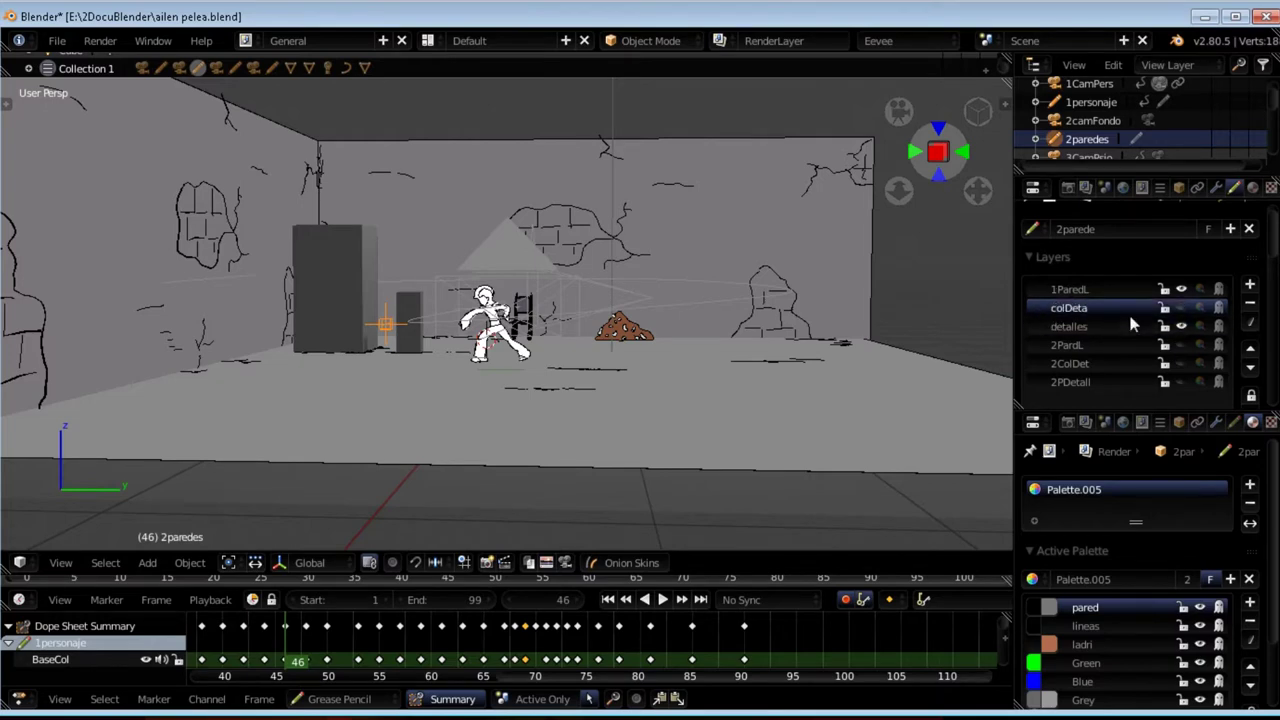
{"action": "left_click", "coordinate": [1181, 308]}
- Orbit and zoom the view toward the room's back wall
{"action": "middle_click_drag", "start_coordinate": [834, 322], "coordinate": [894, 323]}
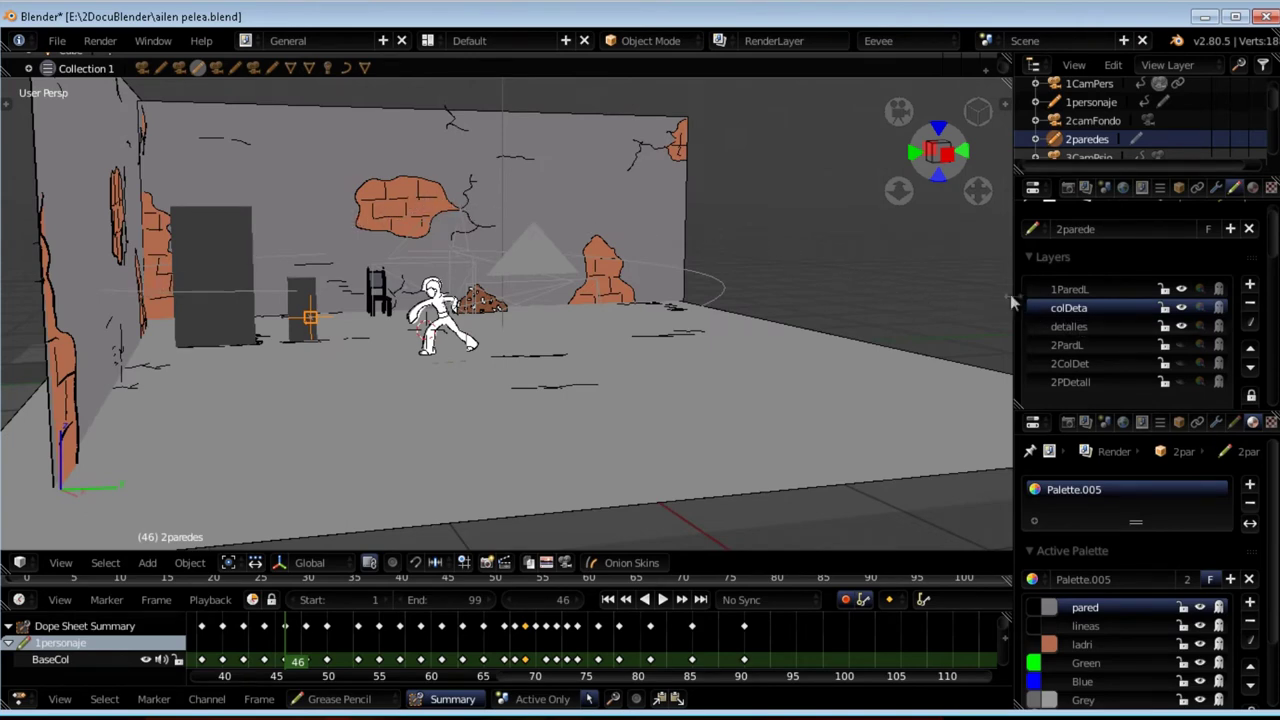
{"action": "middle_click_drag", "start_coordinate": [590, 170], "coordinate": [627, 222]}
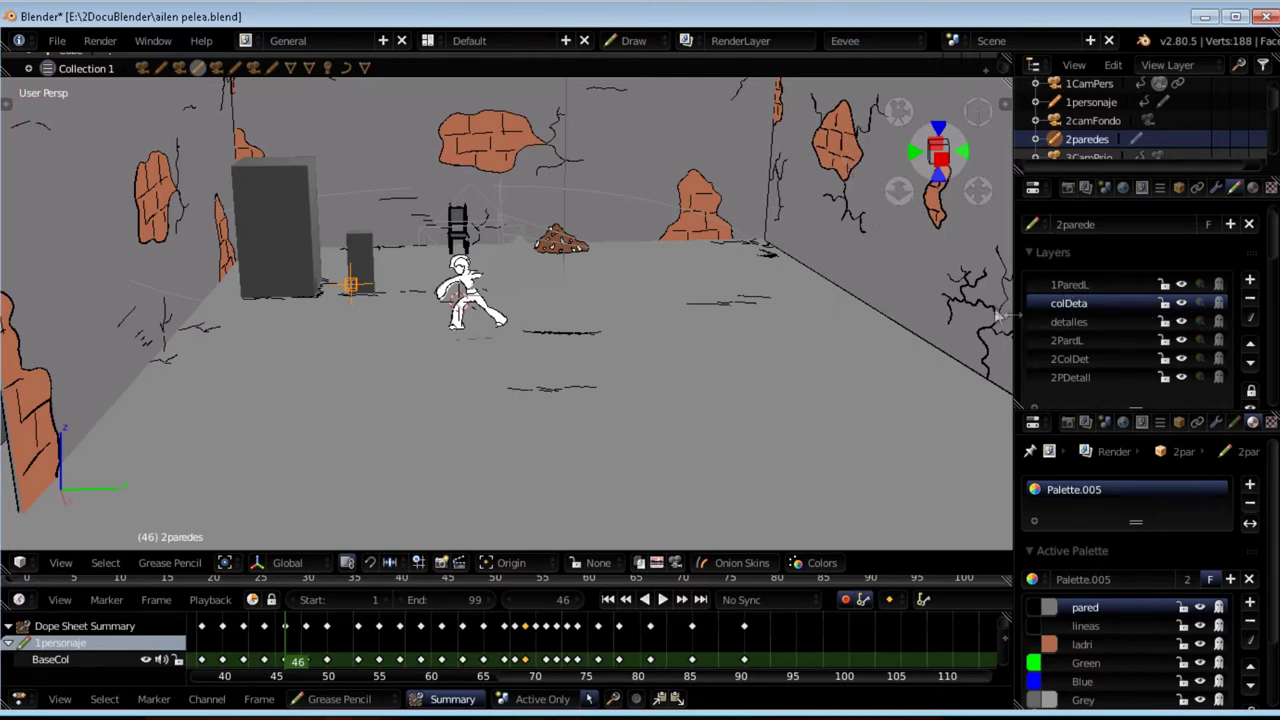
{"action": "scroll", "coordinate": [677, 180], "scroll_direction": "up", "scroll_amount": 2}
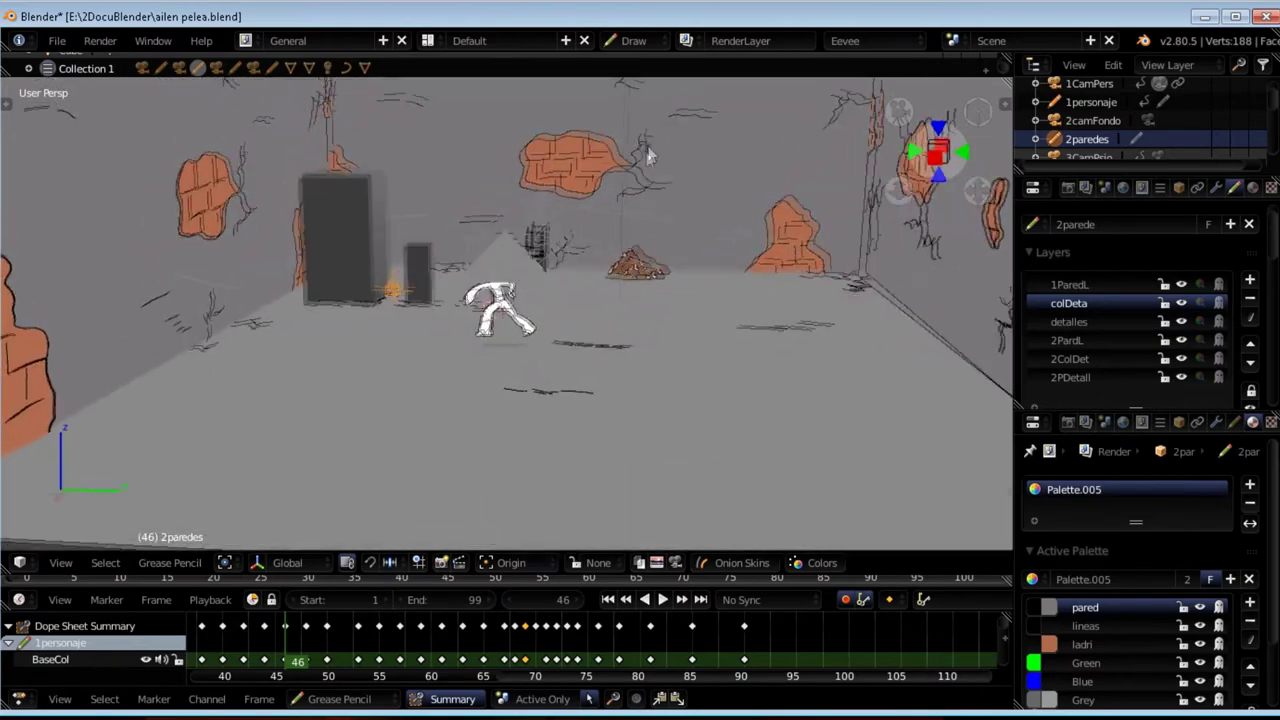
{"action": "scroll", "coordinate": [648, 146], "scroll_direction": "down", "scroll_amount": 3}
{"action": "scroll", "coordinate": [657, 151], "scroll_direction": "up", "scroll_amount": 1}
{"action": "scroll", "coordinate": [604, 240], "scroll_direction": "down", "scroll_amount": 5}
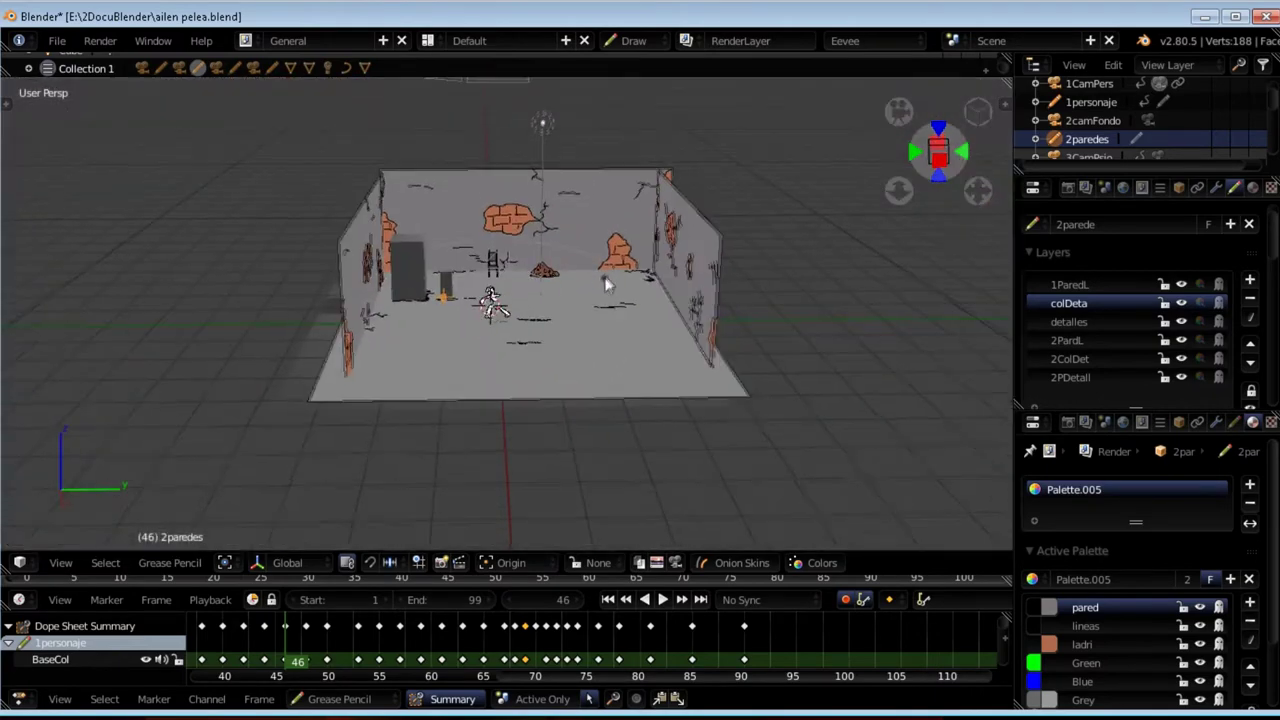
{"action": "scroll", "coordinate": [603, 277], "scroll_direction": "up", "scroll_amount": 1}
- Enlarge the outliner, select the 3psso floor, then choose the 4Camsilla camera
{"action": "left_click_drag", "start_coordinate": [1140, 172], "coordinate": [1140, 268]}
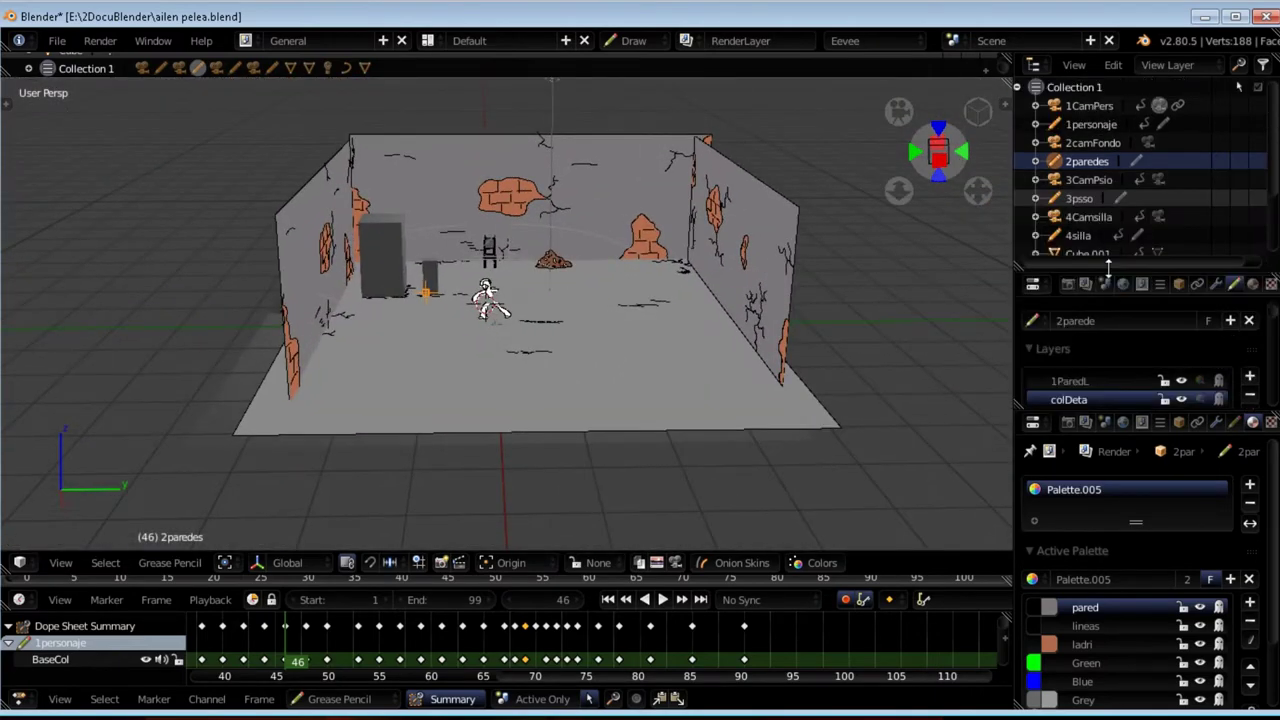
{"action": "left_click", "coordinate": [1084, 199]}
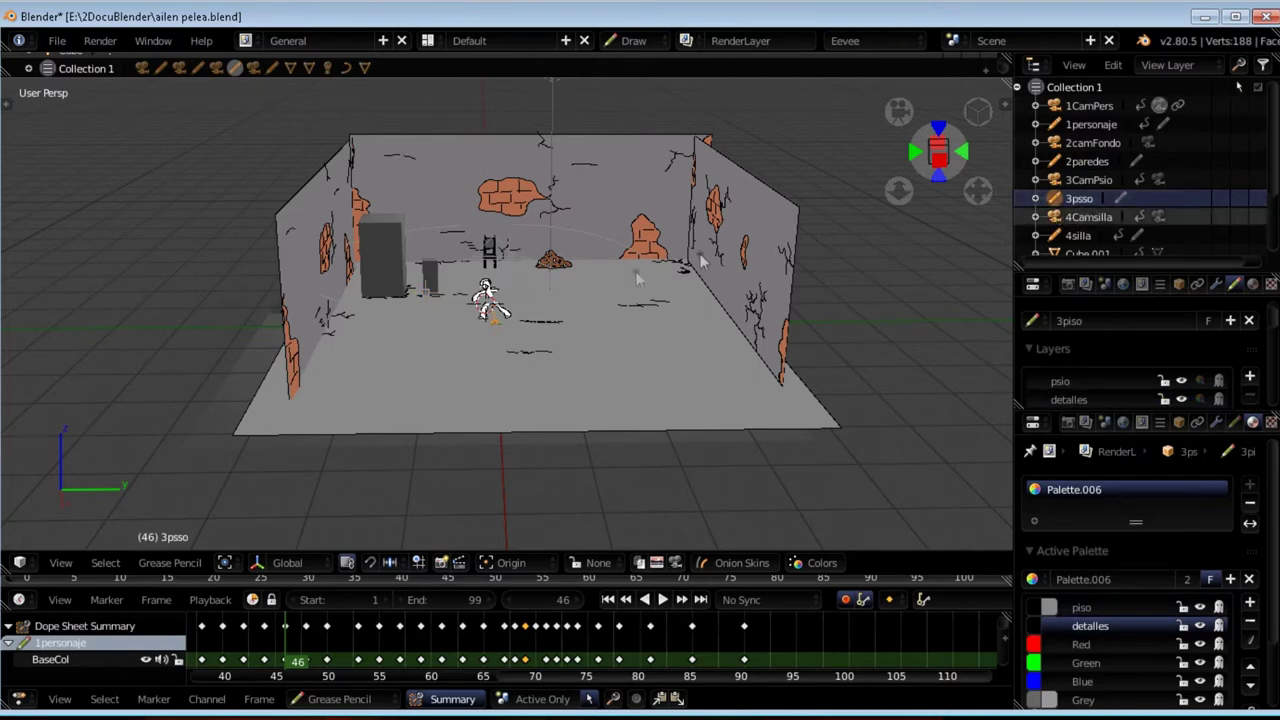
{"action": "scroll", "coordinate": [533, 284], "scroll_direction": "up", "scroll_amount": 3}
{"action": "scroll", "coordinate": [533, 284], "scroll_direction": "up", "scroll_amount": 2}
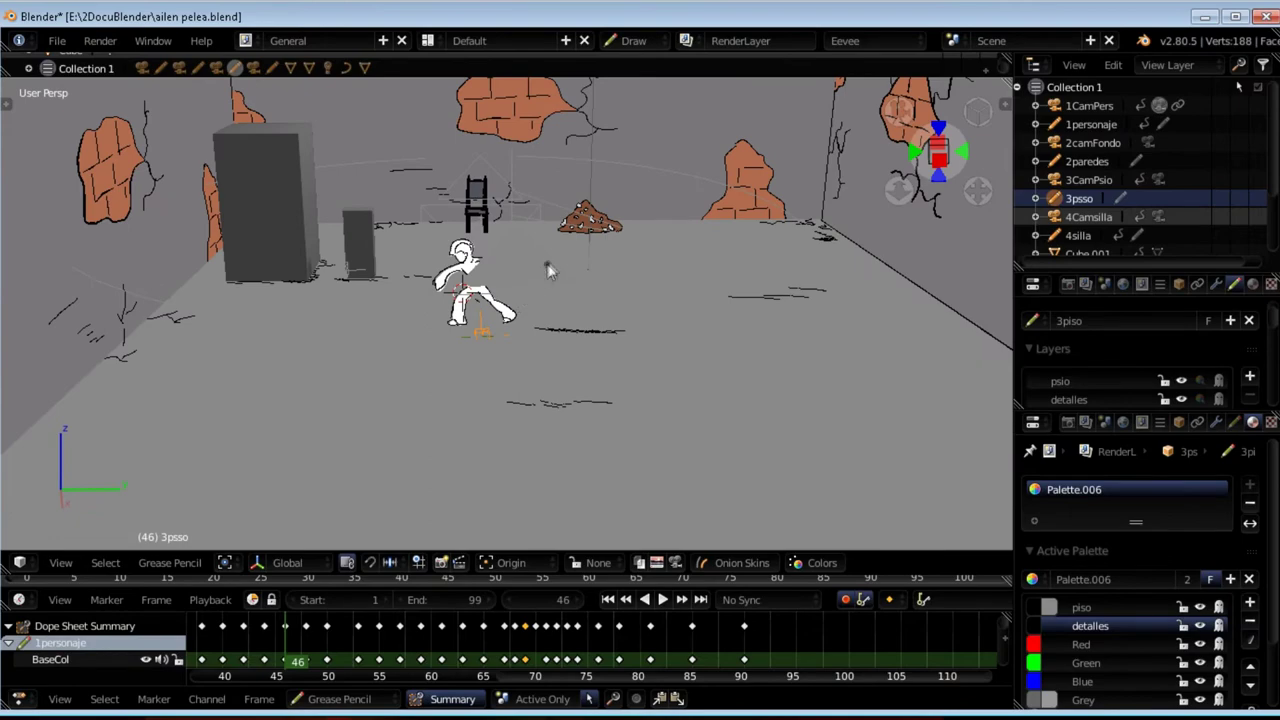
{"action": "mouse_move", "coordinate": [585, 255]}
{"action": "middle_mouse_down"}
{"action": "mouse_move", "coordinate": [560, 103]}
{"action": "mouse_move", "coordinate": [603, 126]}
{"action": "mouse_move", "coordinate": [600, 171]}
{"action": "mouse_move", "coordinate": [629, 165]}
{"action": "mouse_move", "coordinate": [622, 230]}
{"action": "mouse_move", "coordinate": [680, 233]}
{"action": "middle_mouse_up"}
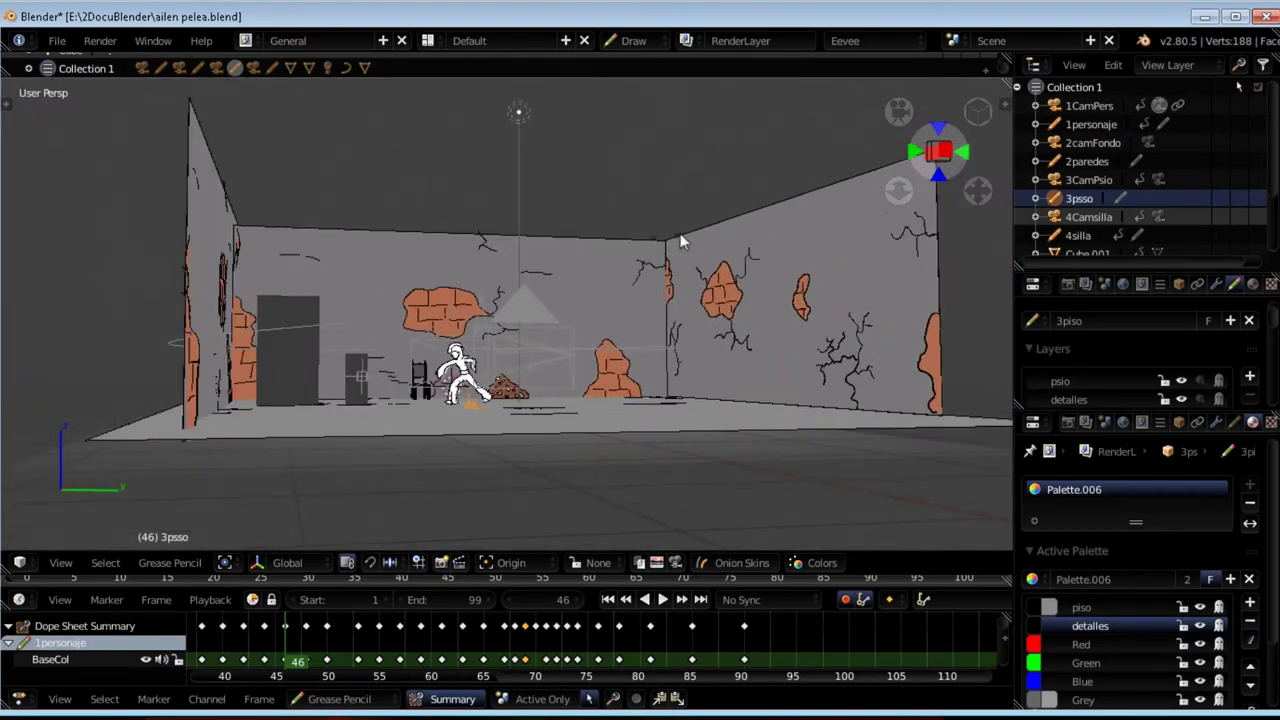
{"action": "left_click", "coordinate": [1090, 217]}
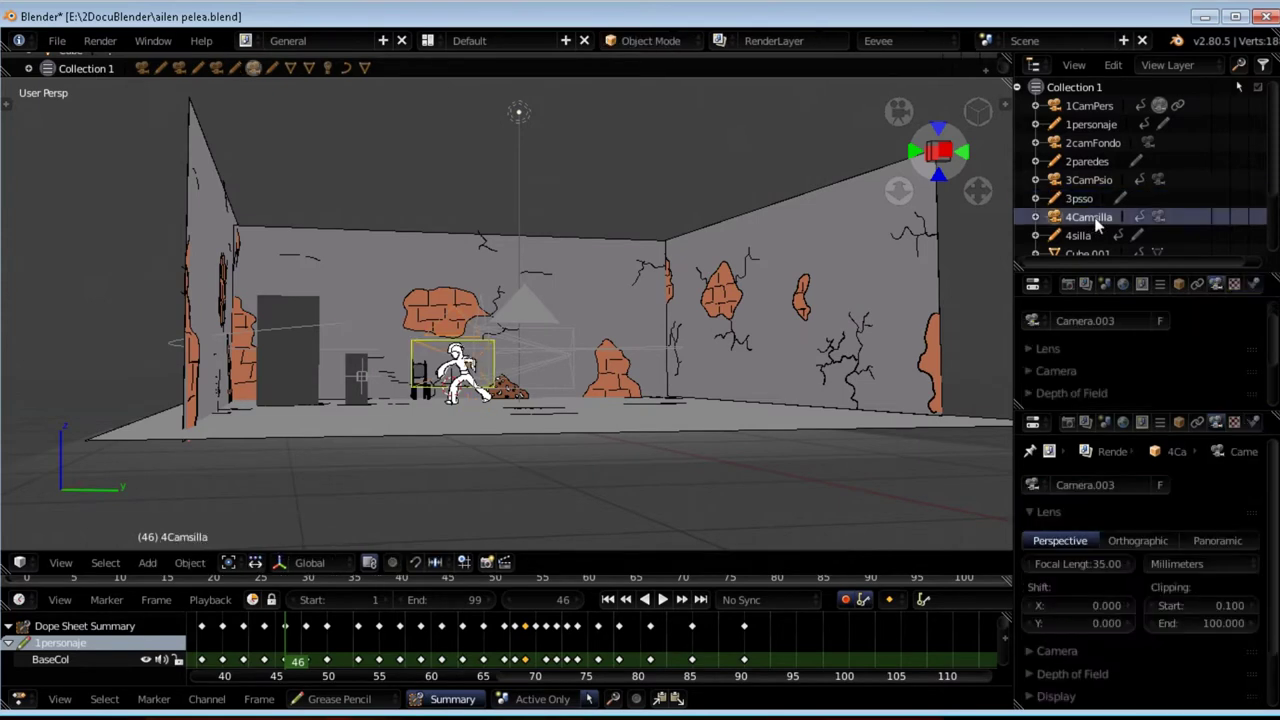
- Select the 3CamPsio camera, toggle Local View and check the room through the camera
{"action": "left_click", "coordinate": [1088, 180]}
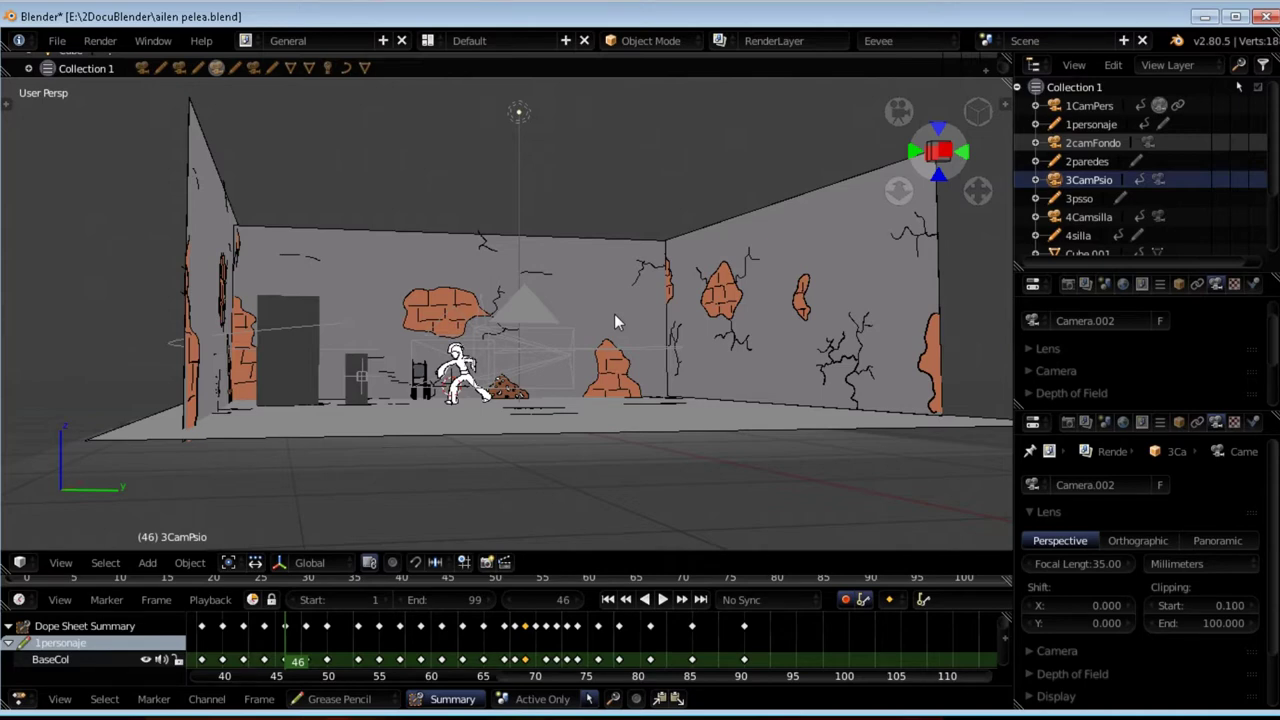
{"action": "key", "text": "KP_Divide"}
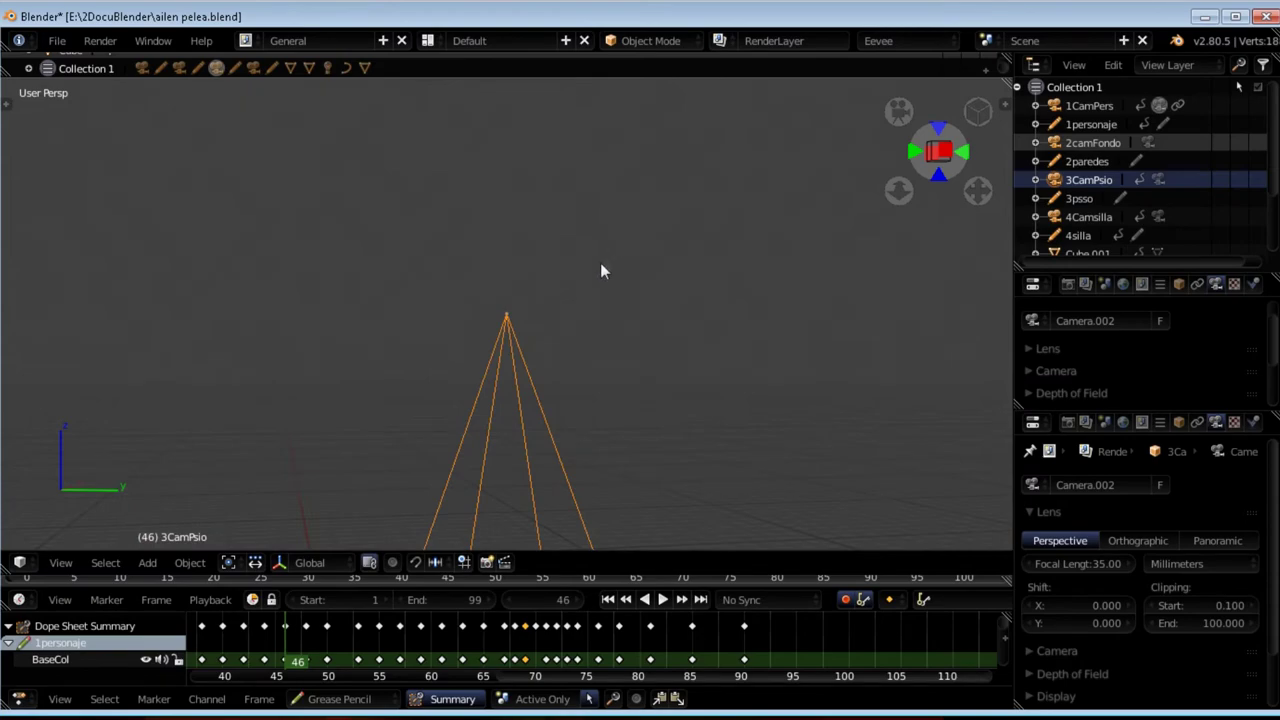
{"action": "key", "text": "KP_Divide"}
{"action": "mouse_move", "coordinate": [506, 461]}
{"action": "middle_mouse_down"}
{"action": "mouse_move", "coordinate": [508, 482]}
{"action": "mouse_move", "coordinate": [356, 487]}
{"action": "mouse_move", "coordinate": [379, 486]}
{"action": "middle_mouse_up"}
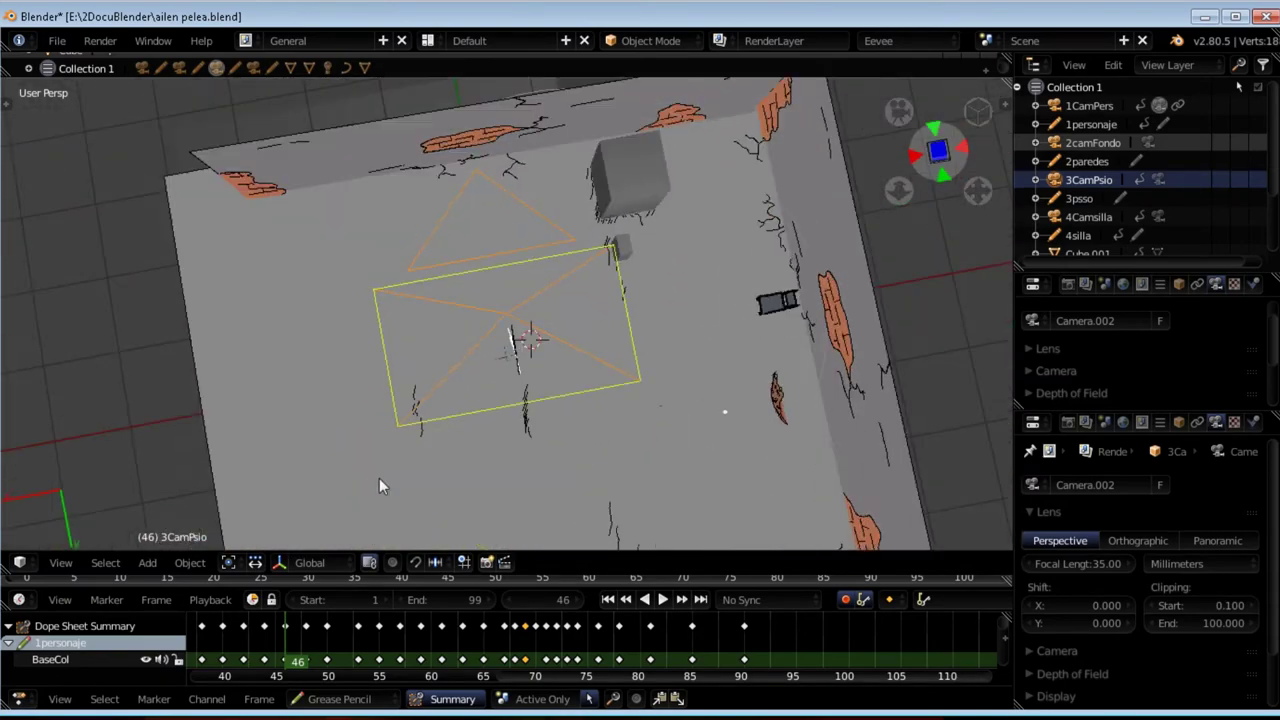
{"action": "key", "text": "KP_0"}
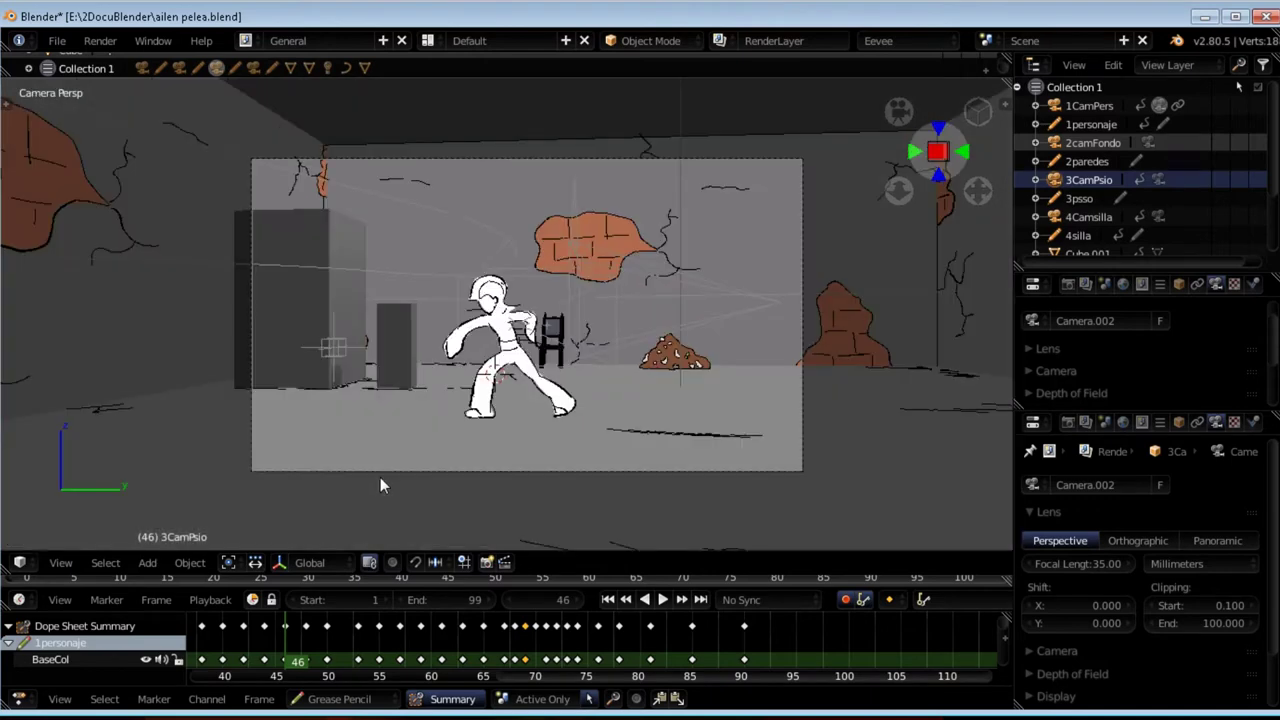
{"action": "key", "text": "KP_0"}
{"action": "key", "text": "KP_0"}
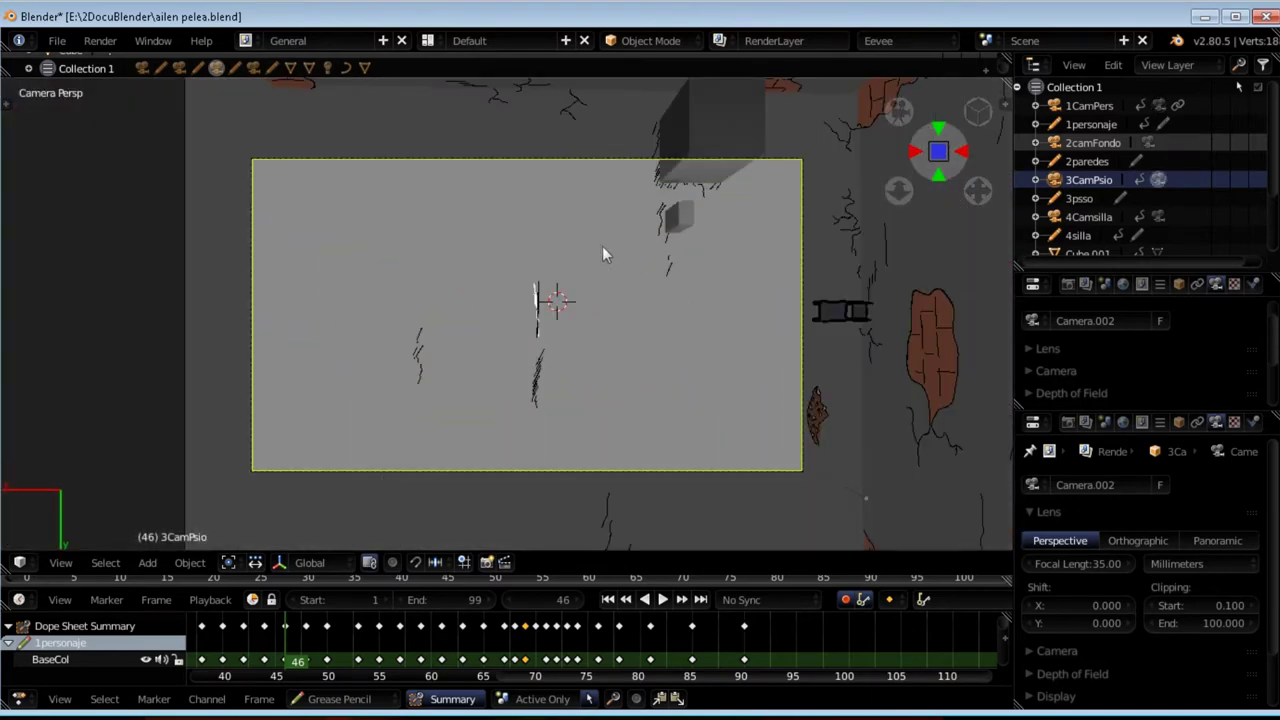
{"action": "scroll", "coordinate": [620, 195], "scroll_direction": "down", "scroll_amount": 3}
{"action": "scroll", "coordinate": [629, 249], "scroll_direction": "down", "scroll_amount": 2}
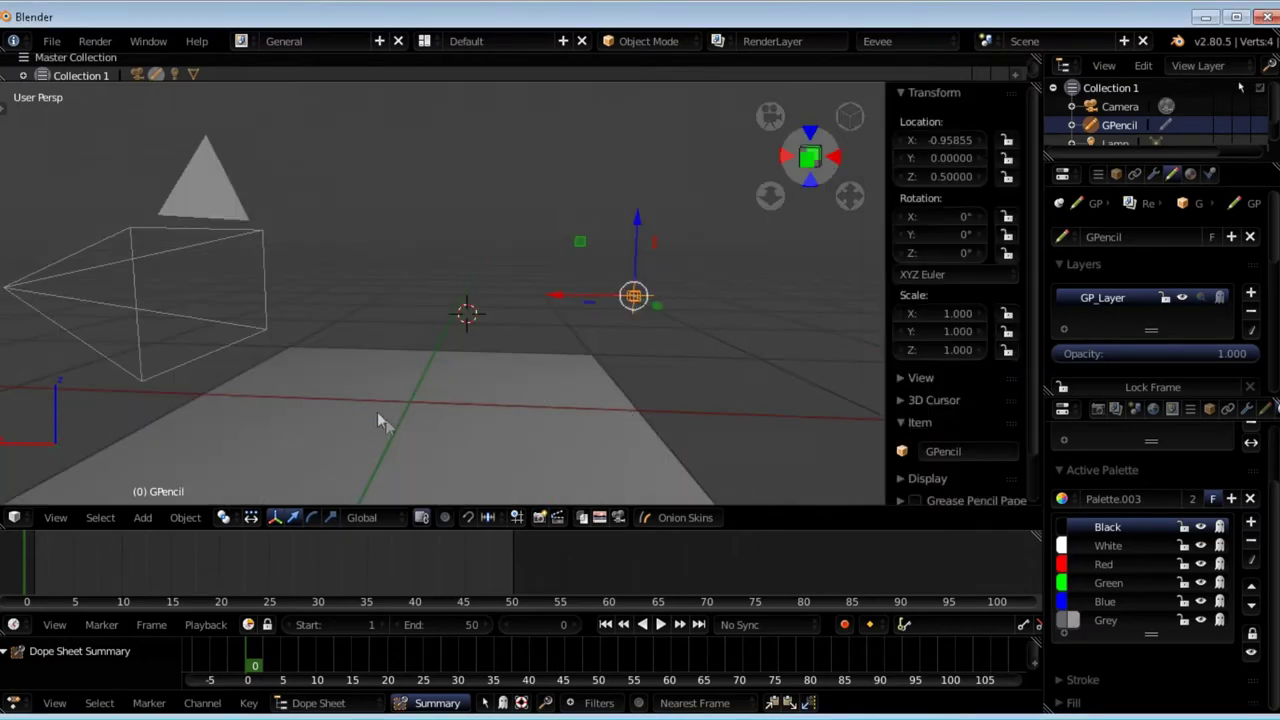
- Select the GPencil object and nudge it slightly along X
{"action": "middle_click_drag", "start_coordinate": [377, 412], "coordinate": [450, 445]}
{"action": "left_click", "coordinate": [453, 442]}
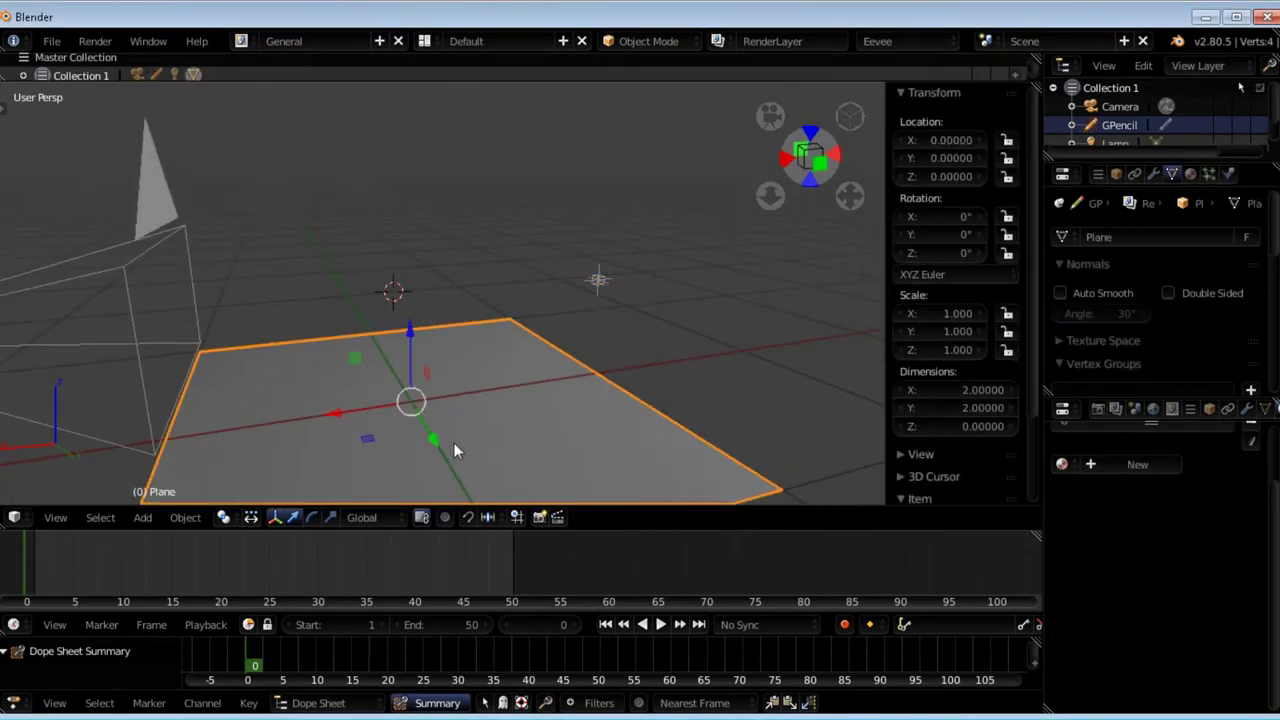
{"action": "left_click", "coordinate": [598, 281]}
{"action": "mouse_move", "coordinate": [598, 281]}
{"action": "middle_mouse_down"}
{"action": "mouse_move", "coordinate": [497, 266]}
{"action": "mouse_move", "coordinate": [495, 228]}
{"action": "mouse_move", "coordinate": [503, 257]}
{"action": "middle_mouse_up"}
{"action": "left_click_drag", "start_coordinate": [558, 294], "coordinate": [549, 306]}
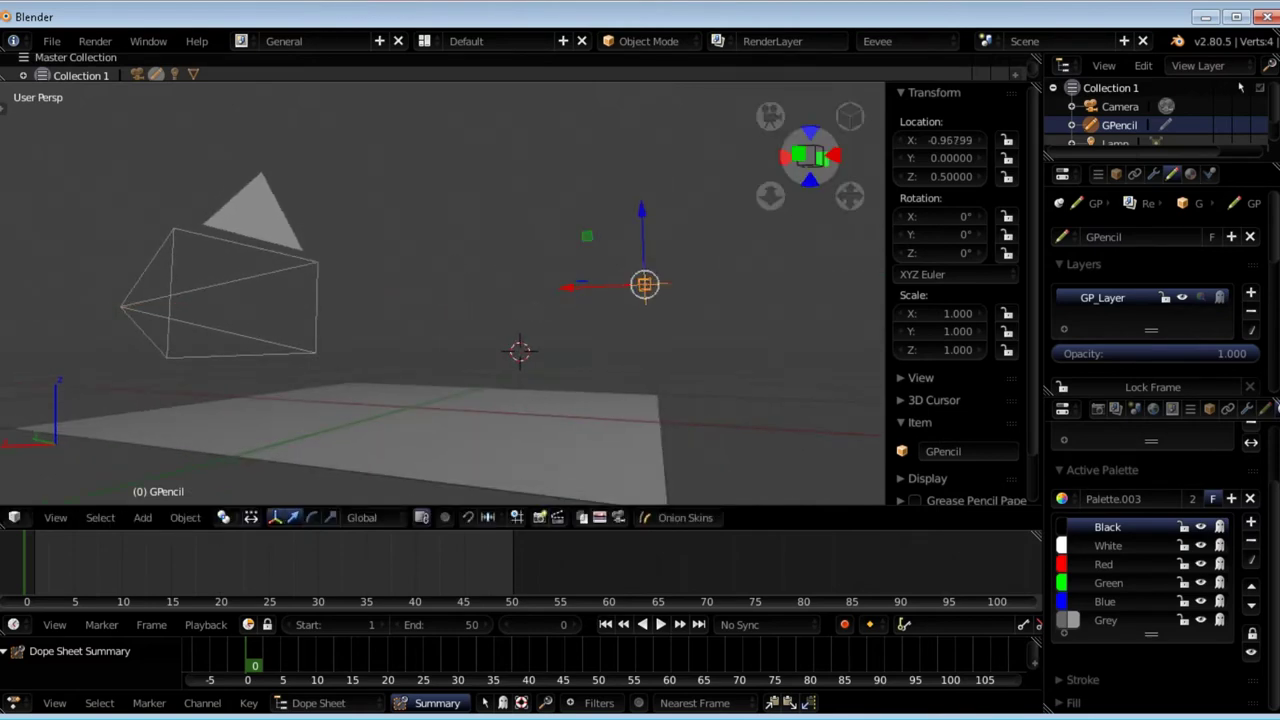
- View through the camera with the tool shelf shown and put GPencil into Draw mode
{"action": "key", "text": "KP_0"}
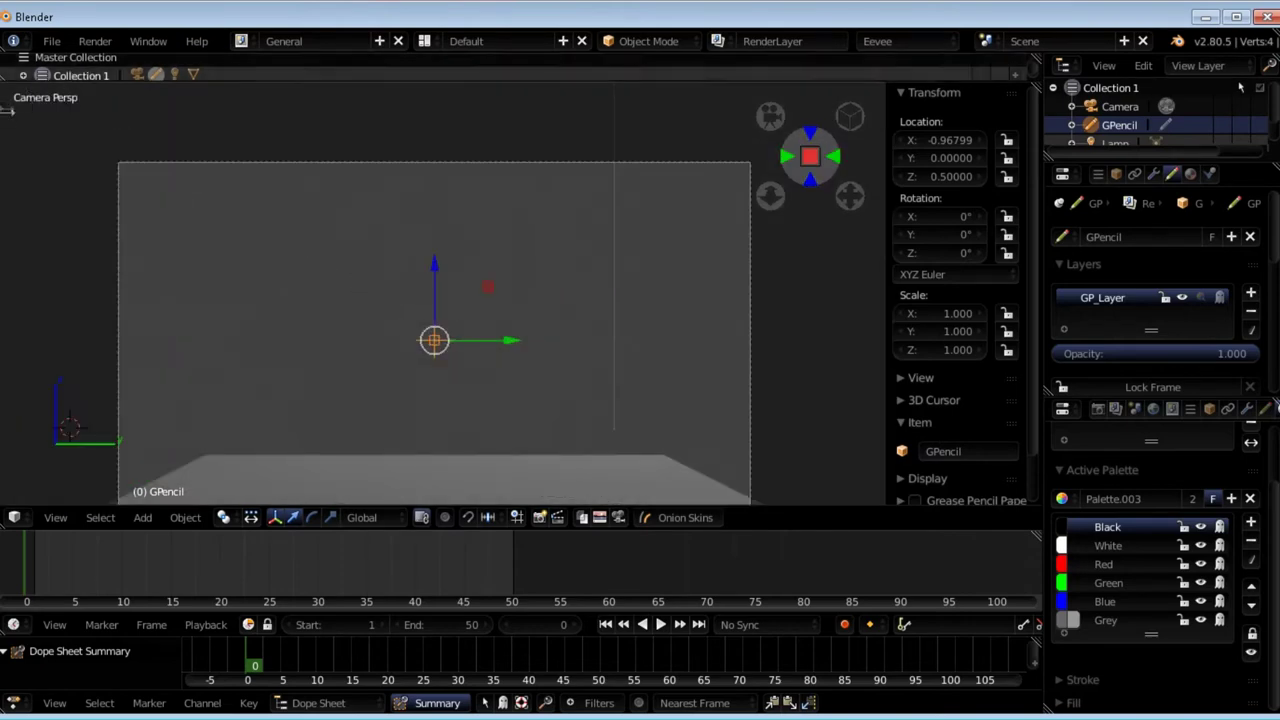
{"action": "key", "text": "t"}
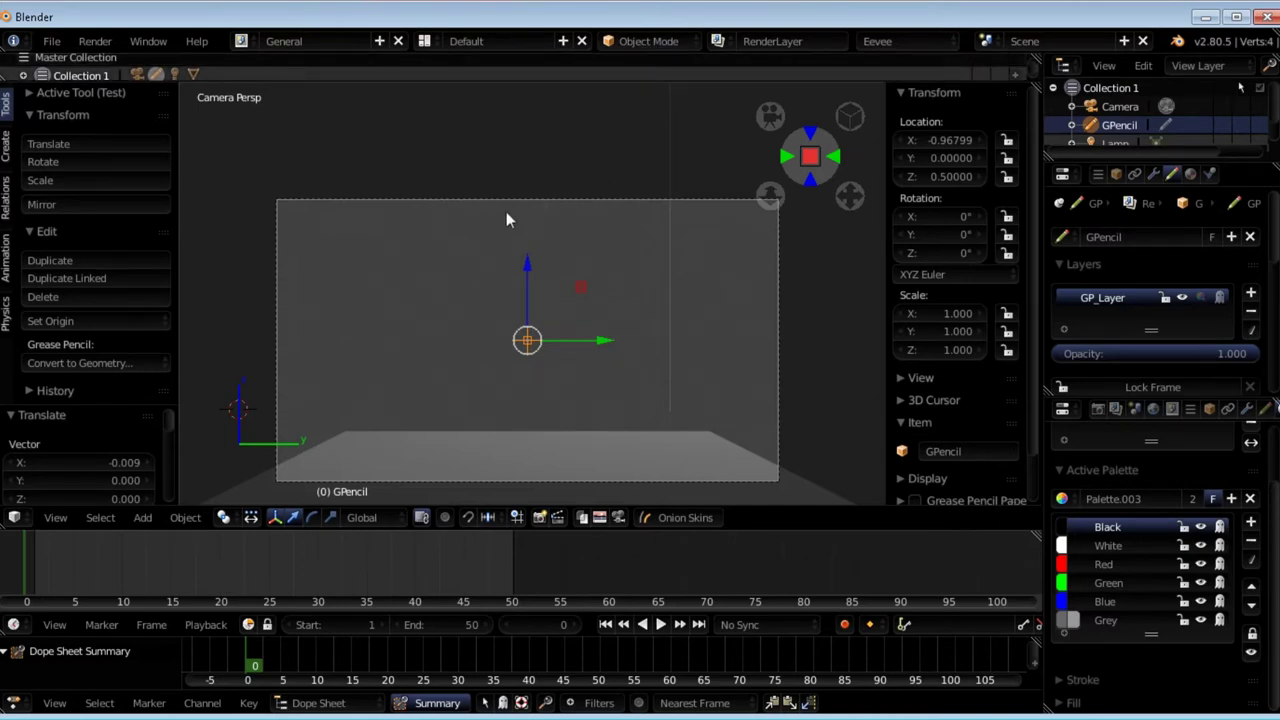
{"action": "key", "text": "Tab"}
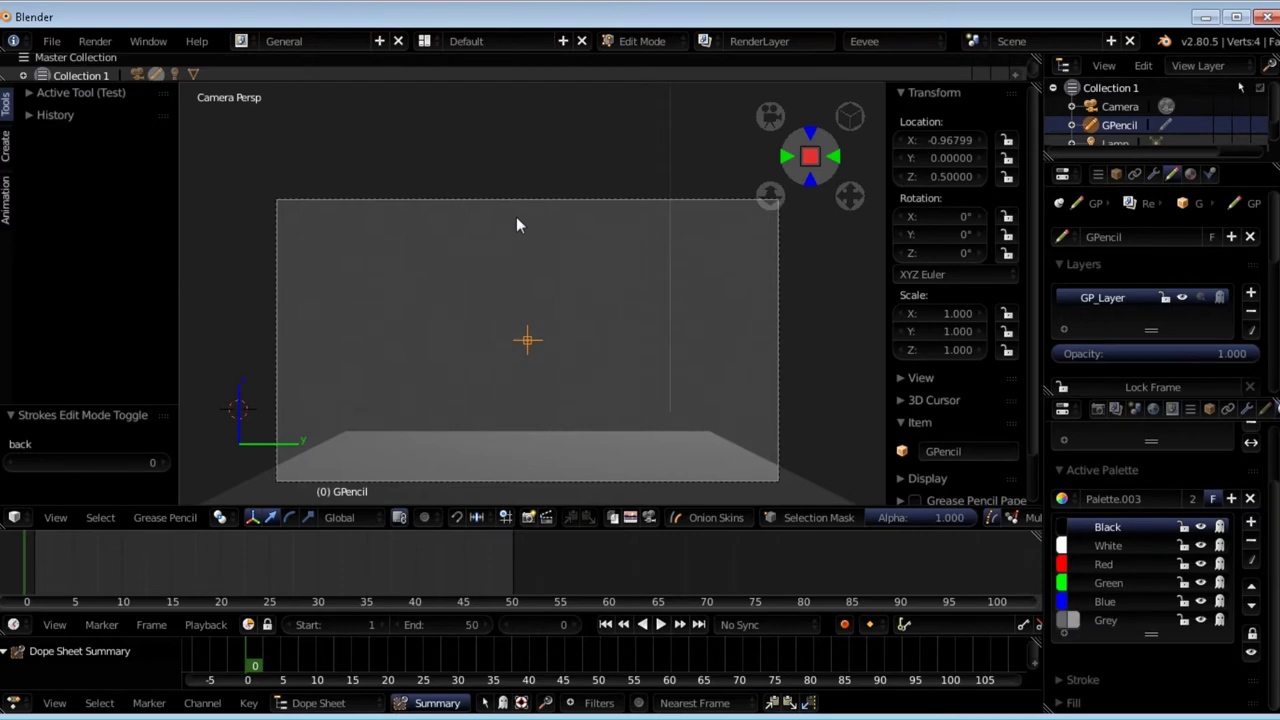
{"action": "key", "text": "ctrl+Tab"}
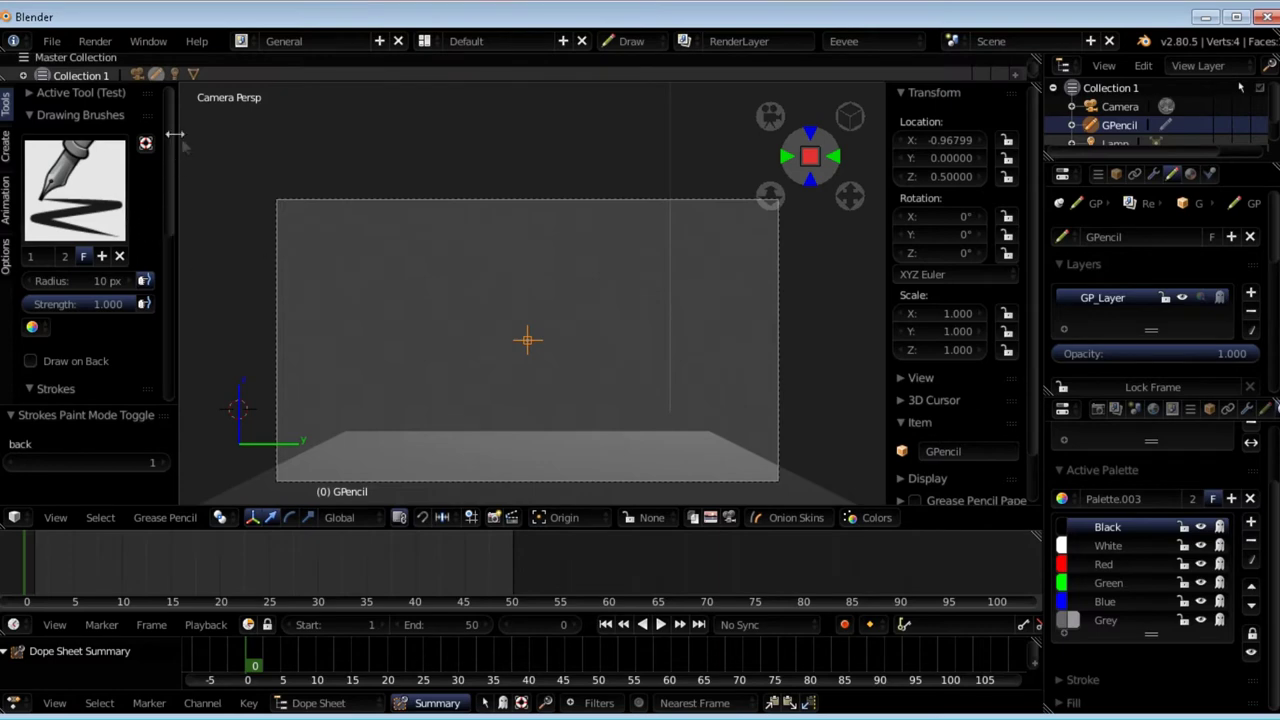
{"action": "left_click", "coordinate": [10, 156]}
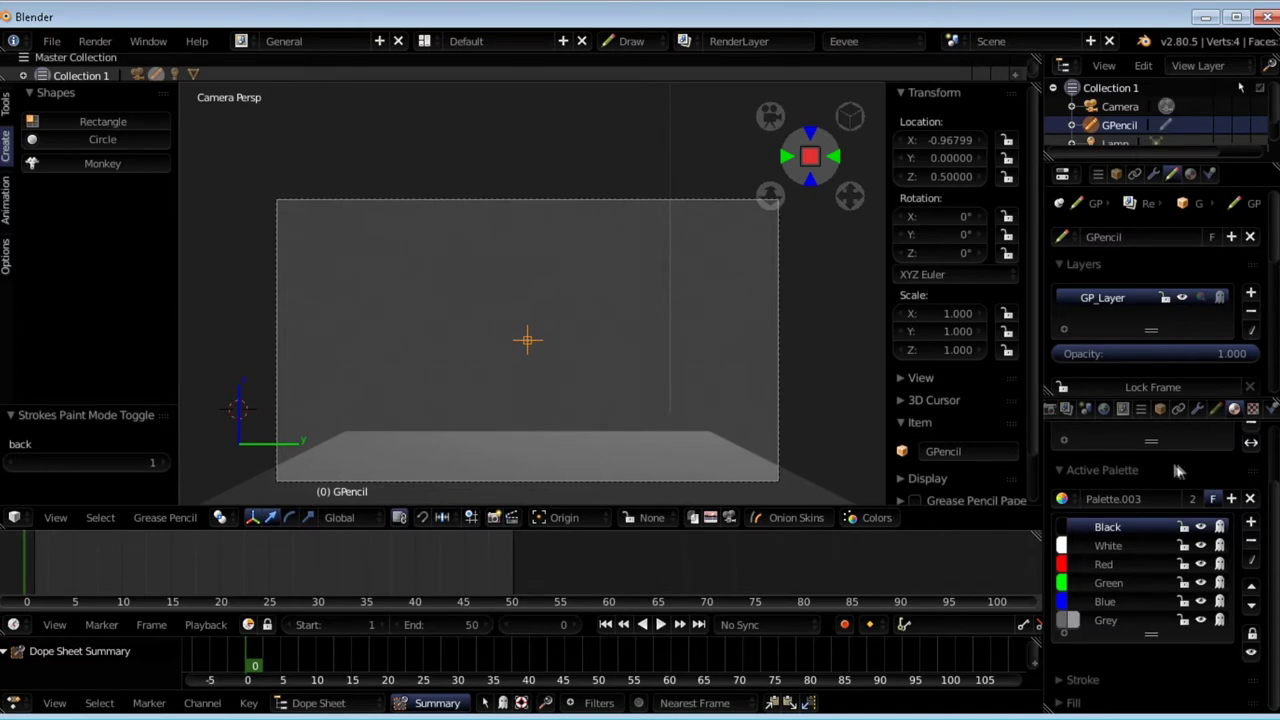
- Turn the Black palette colour into fully opaque red
{"action": "scroll", "coordinate": [1180, 490], "scroll_direction": "up", "scroll_amount": 2}
{"action": "scroll", "coordinate": [1120, 540], "scroll_direction": "down", "scroll_amount": 1}
{"action": "left_click", "coordinate": [1077, 541]}
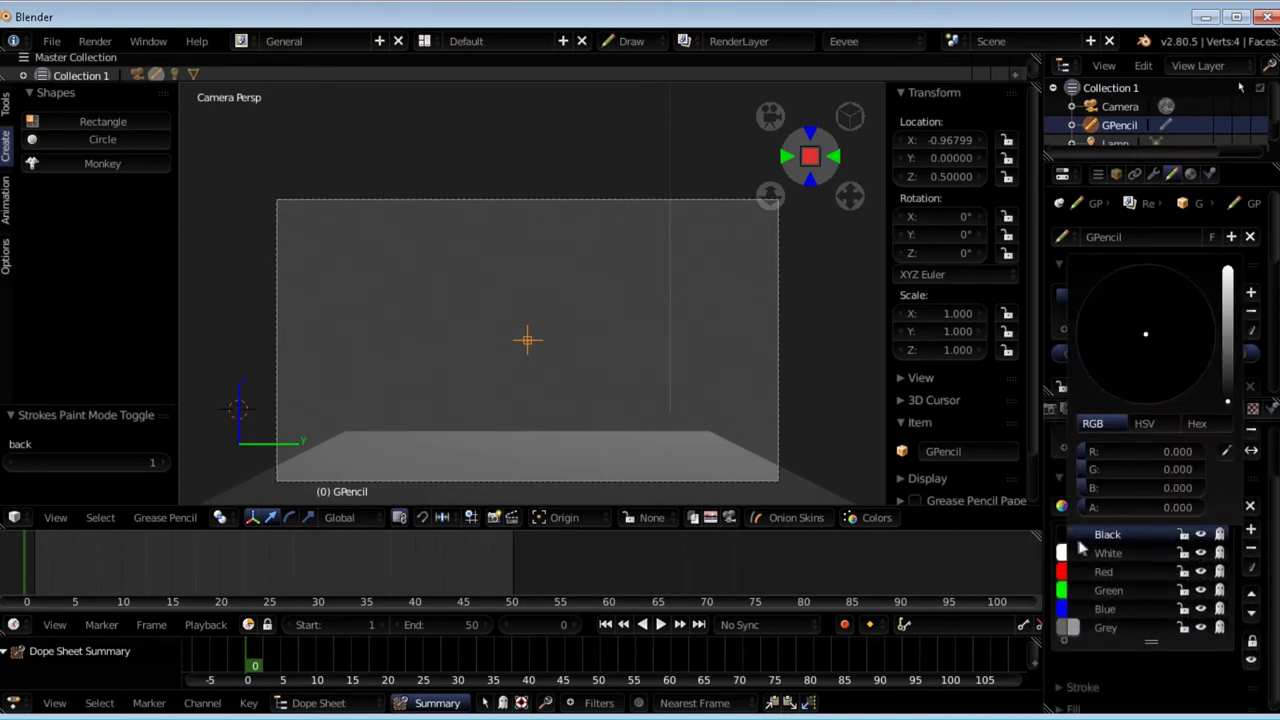
{"action": "left_click_drag", "start_coordinate": [1089, 511], "coordinate": [1222, 508]}
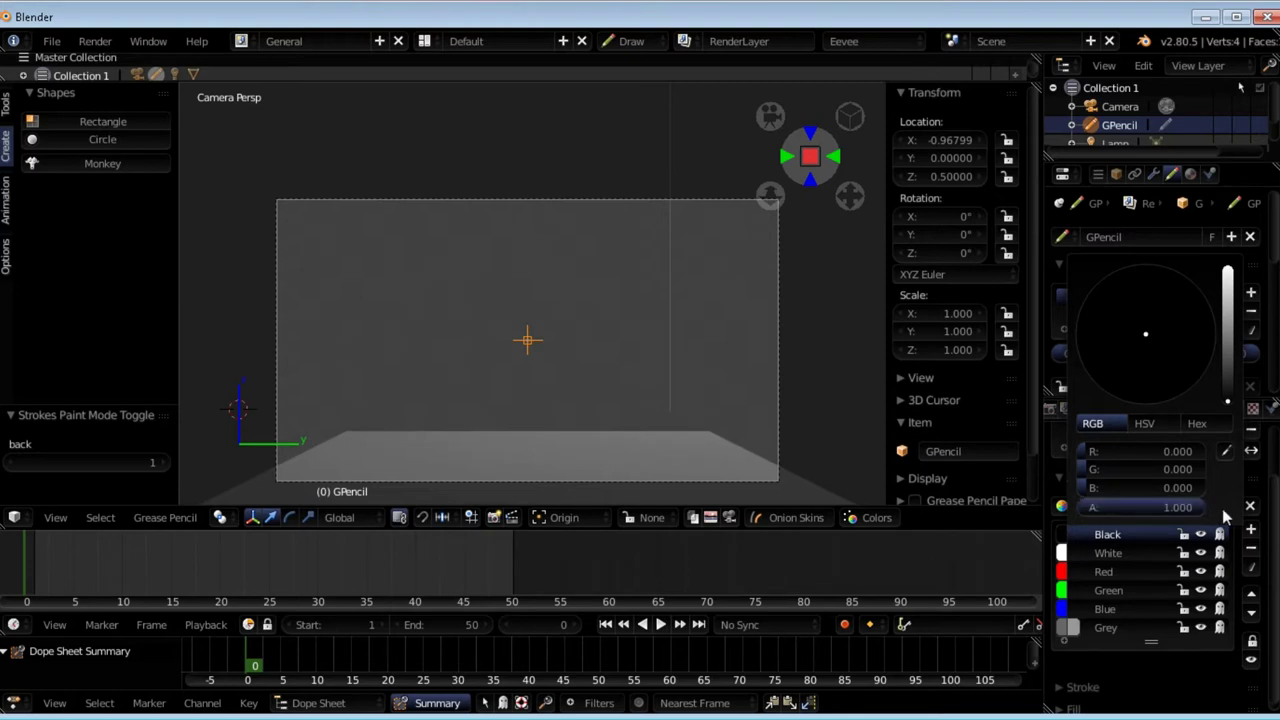
{"action": "mouse_move", "coordinate": [1230, 398]}
{"action": "left_mouse_down"}
{"action": "mouse_move", "coordinate": [1240, 315]}
{"action": "mouse_move", "coordinate": [1228, 268]}
{"action": "left_mouse_up"}
{"action": "left_click_drag", "start_coordinate": [1152, 345], "coordinate": [1150, 425]}
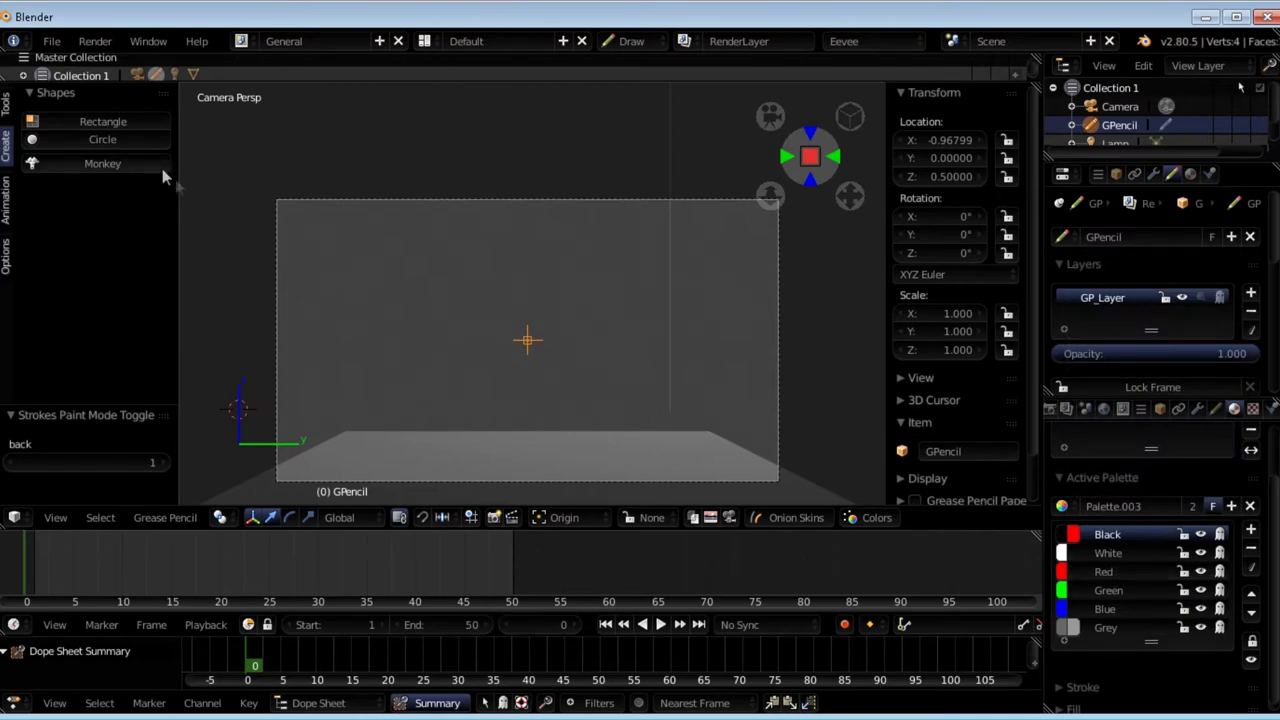
- Draw a filled red rectangle across most of the camera frame
{"action": "left_click", "coordinate": [118, 123]}
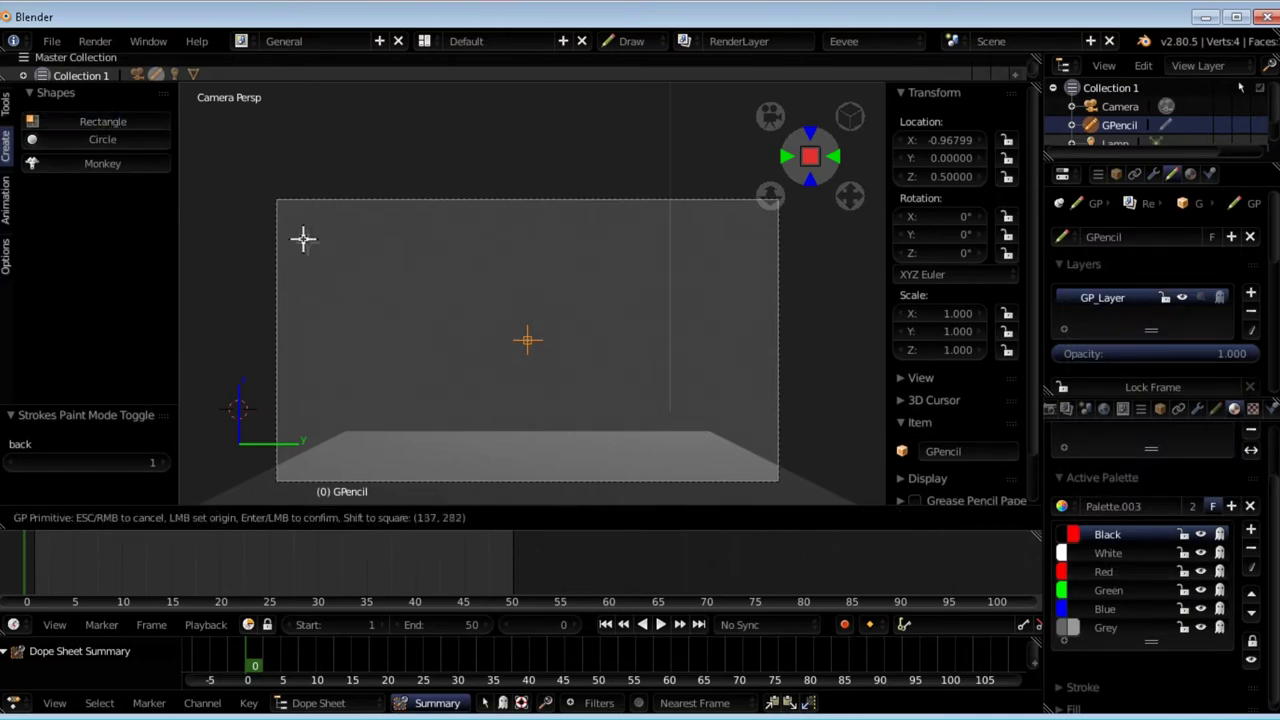
{"action": "mouse_move", "coordinate": [310, 194]}
{"action": "left_mouse_down"}
{"action": "mouse_move", "coordinate": [400, 430]}
{"action": "mouse_move", "coordinate": [725, 431]}
{"action": "left_mouse_up"}
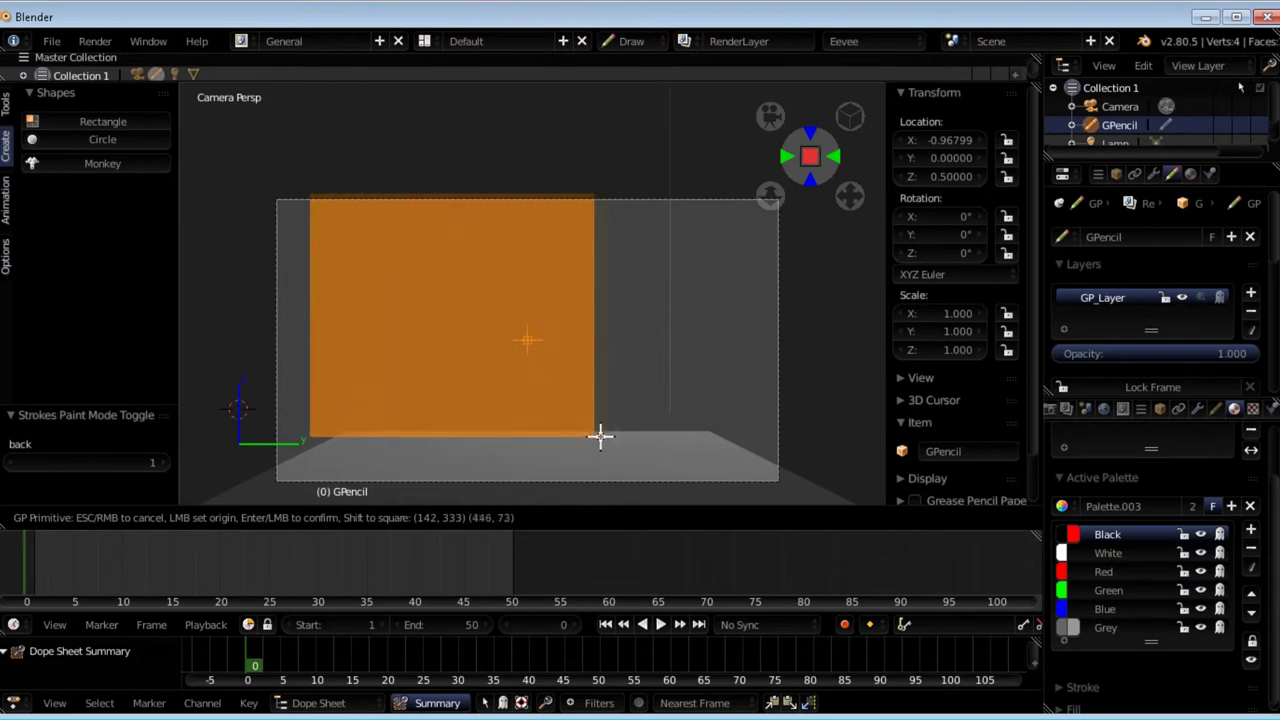
{"action": "left_click", "coordinate": [722, 433]}
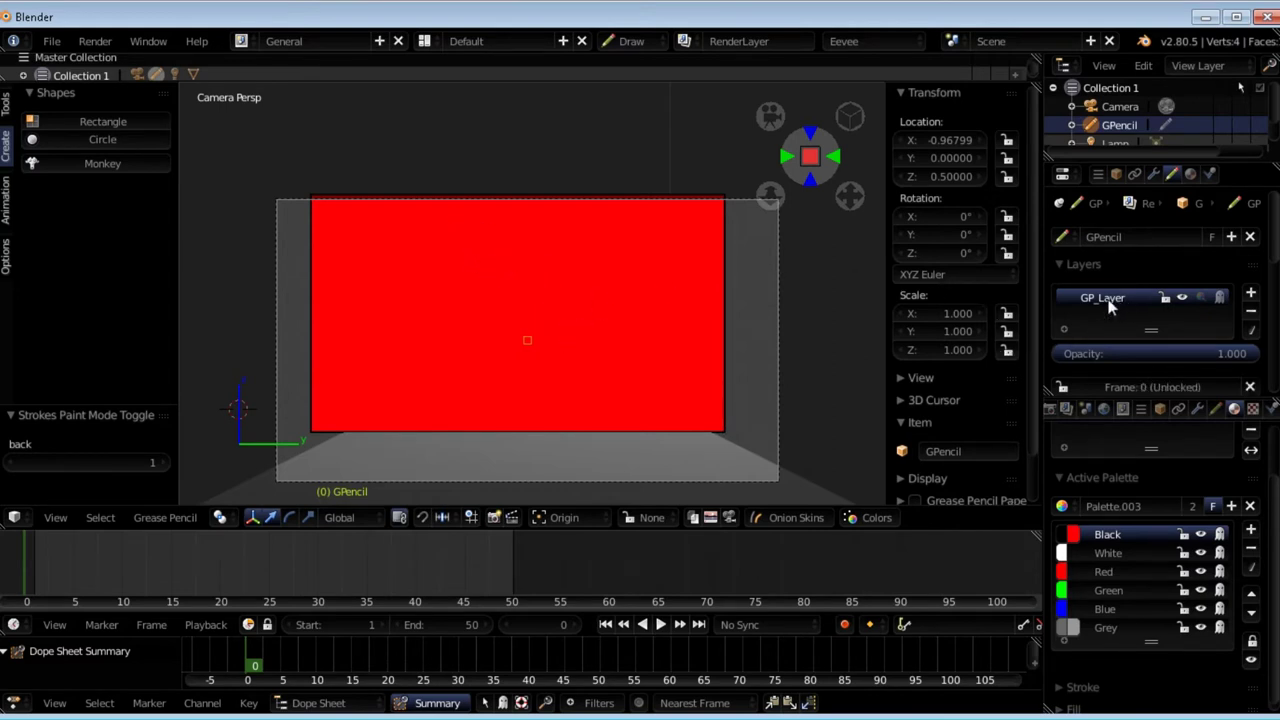
- Rename the GPencil object to parerd1 in the Outliner
{"action": "type", "text": "P"}
{"action": "type", "text": "base"}
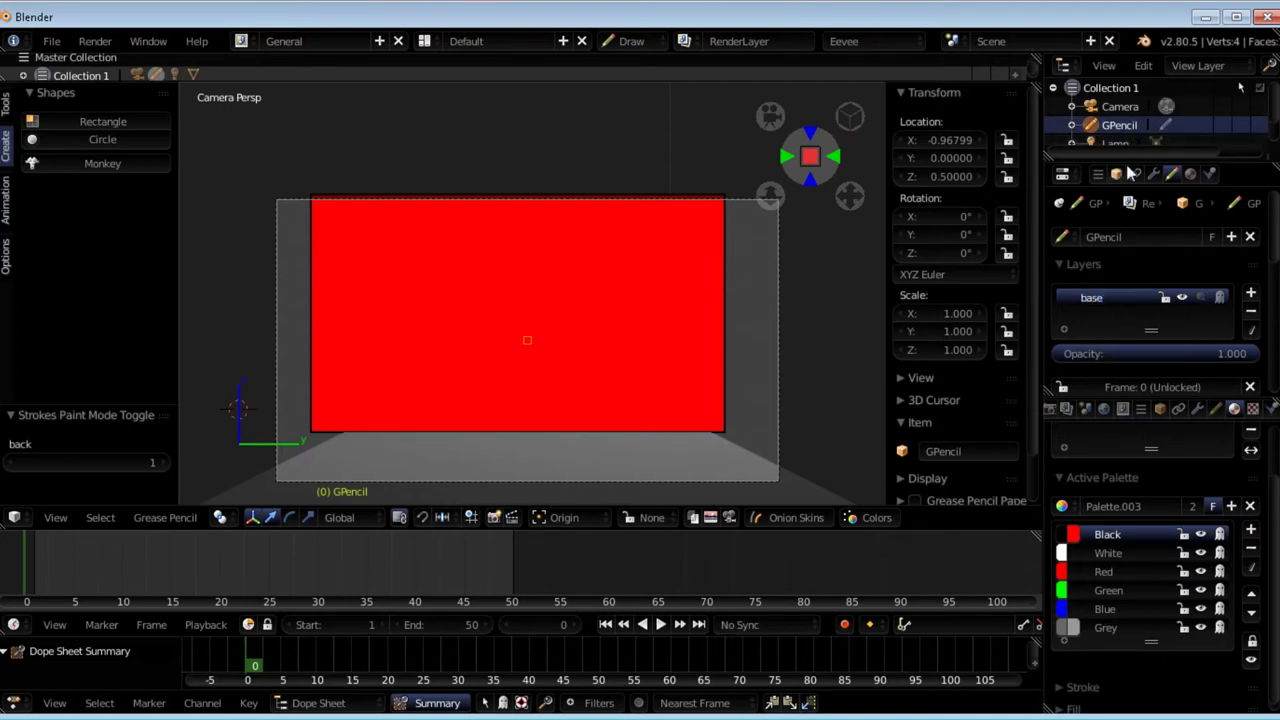
{"action": "left_click_drag", "start_coordinate": [1132, 155], "coordinate": [1132, 200]}
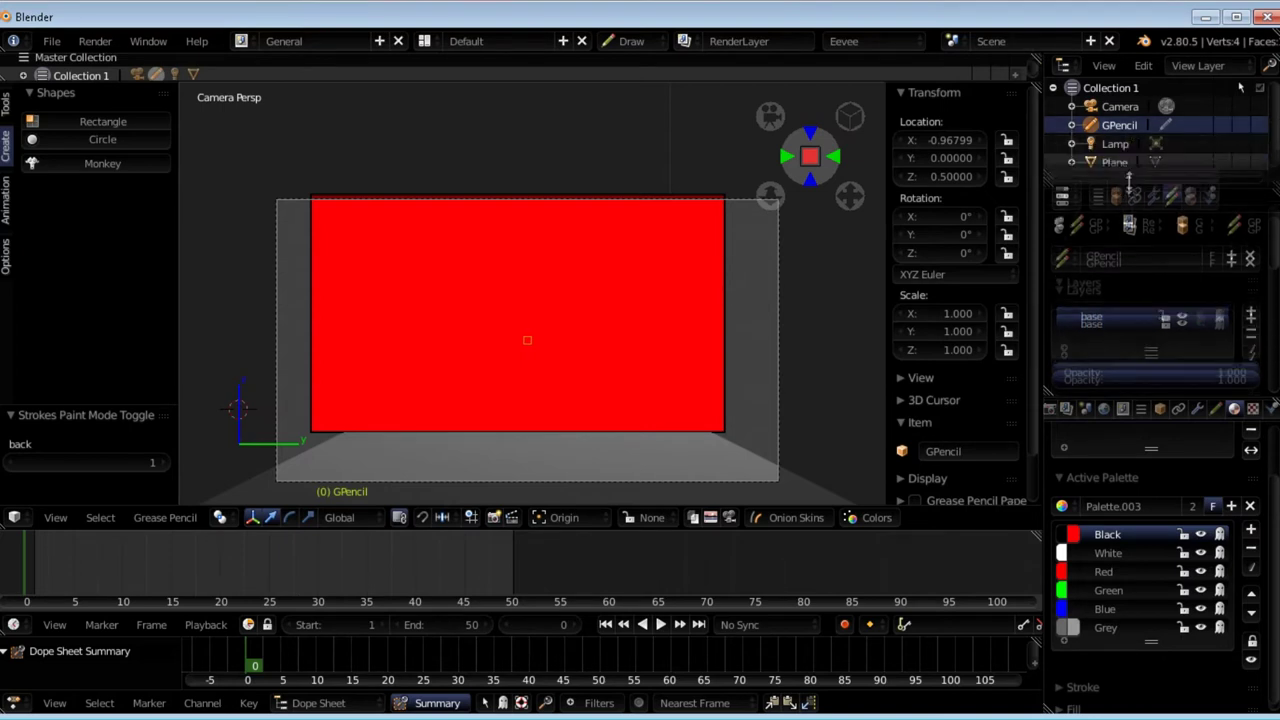
{"action": "double_click", "coordinate": [1120, 125]}
{"action": "type", "text": "parent1"}
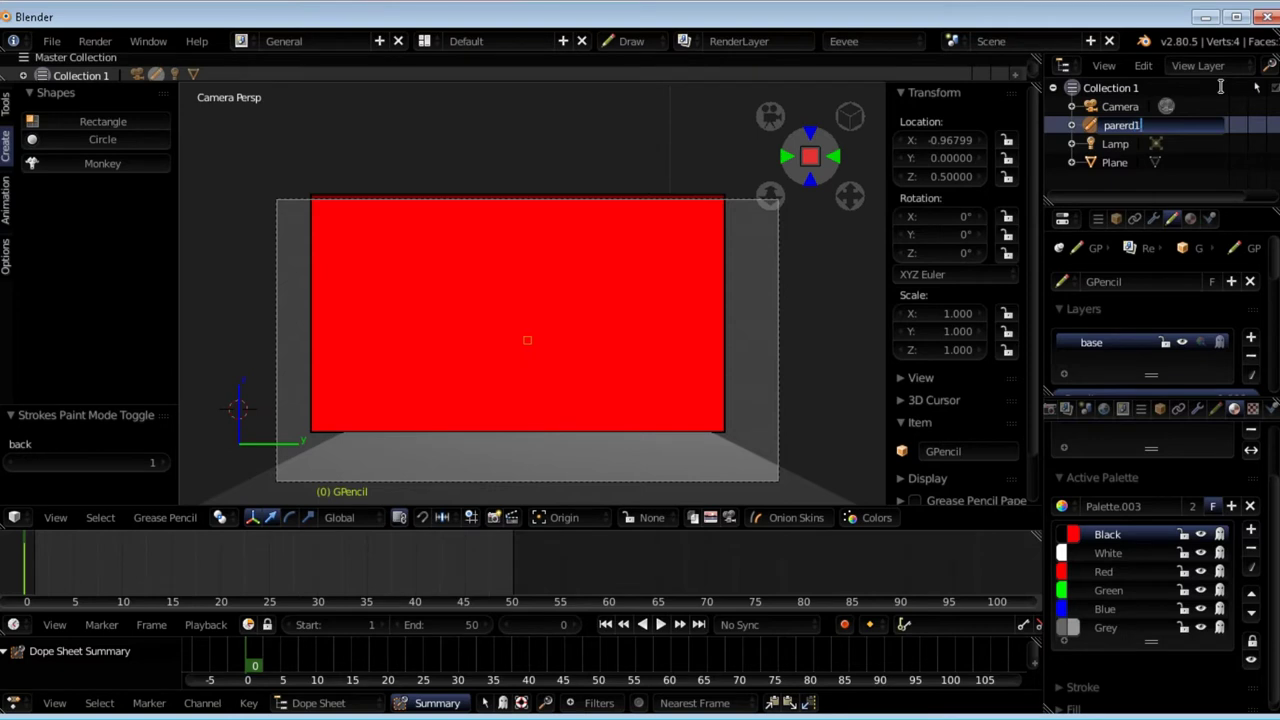
{"action": "key", "text": "Return"}
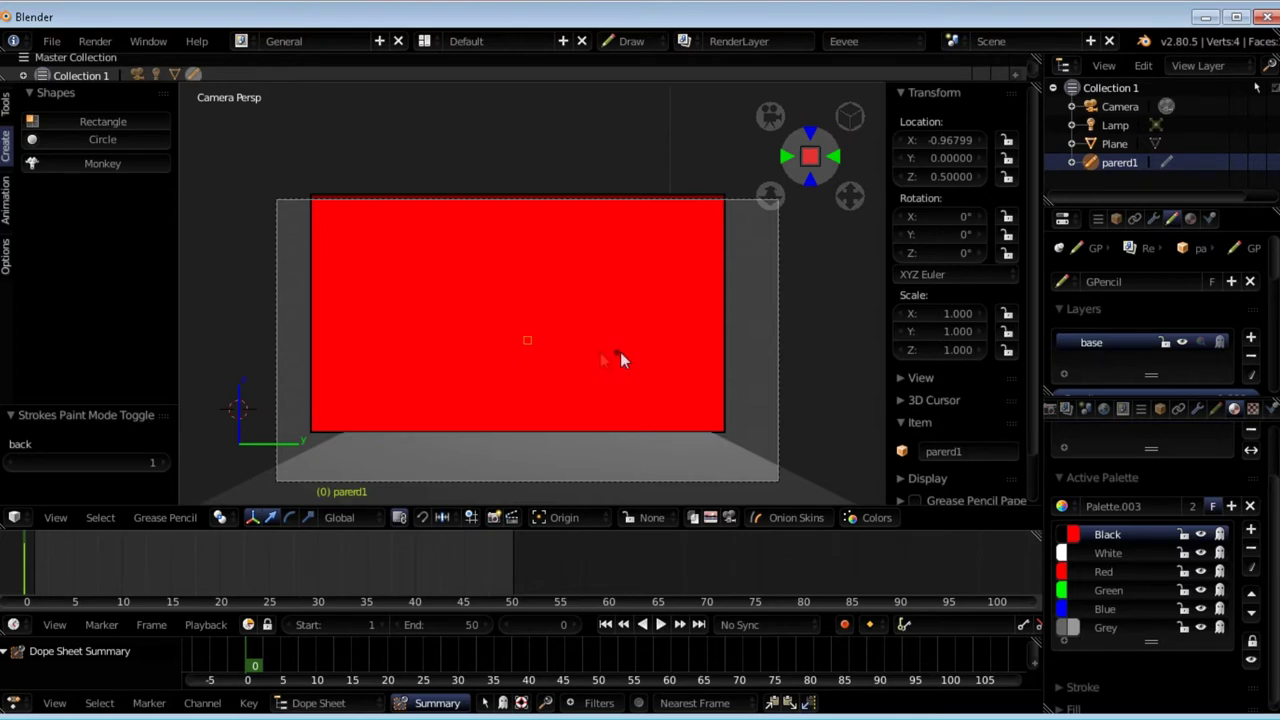
- Recolour the wall greyish beige and add a second layer
{"action": "left_click", "coordinate": [1071, 536]}
{"action": "mouse_move", "coordinate": [1143, 364]}
{"action": "left_mouse_down"}
{"action": "mouse_move", "coordinate": [1141, 410]}
{"action": "mouse_move", "coordinate": [1142, 337]}
{"action": "left_mouse_up"}
{"action": "left_click_drag", "start_coordinate": [1234, 292], "coordinate": [1232, 322]}
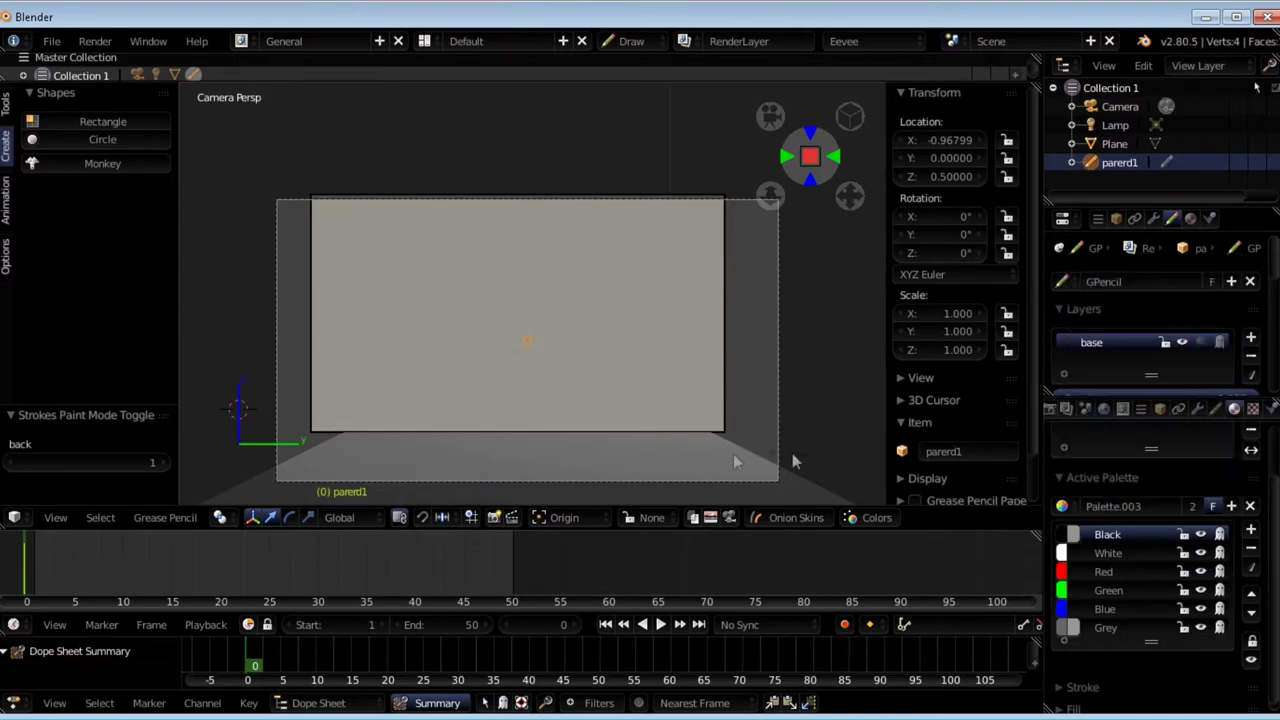
{"action": "scroll", "coordinate": [1255, 270], "scroll_direction": "down", "scroll_amount": 1}
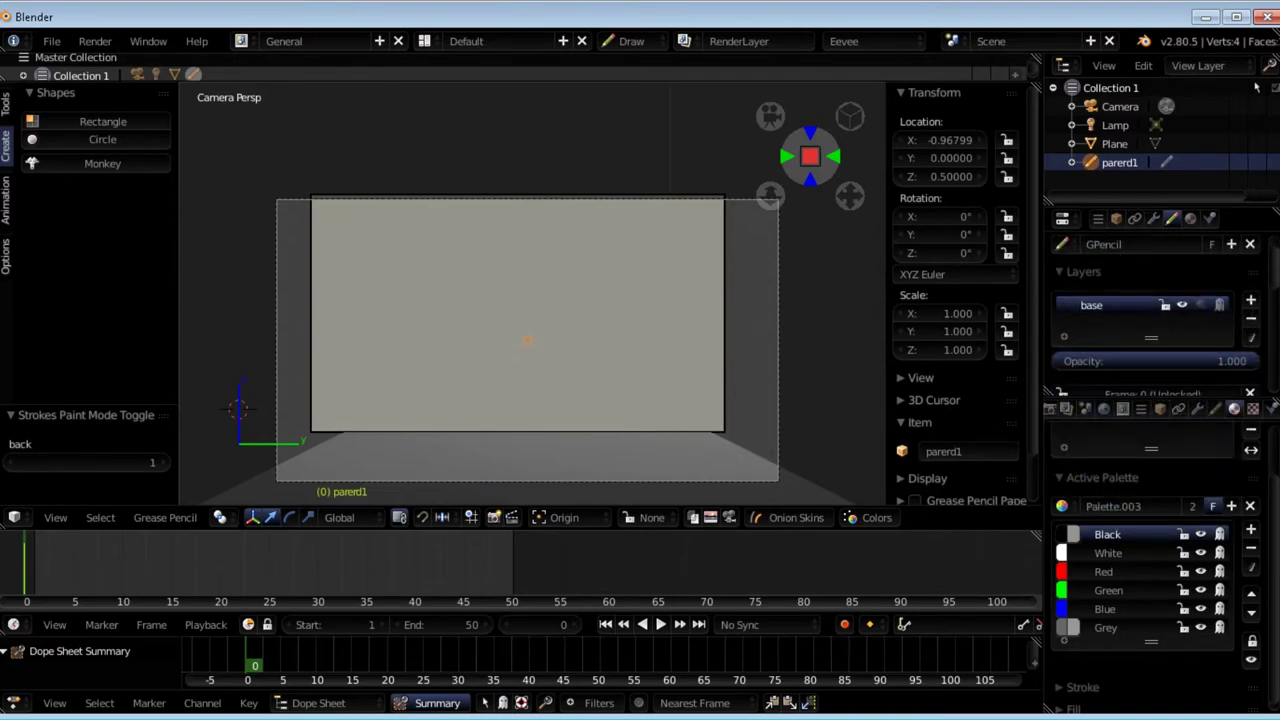
{"action": "left_click", "coordinate": [1250, 300]}
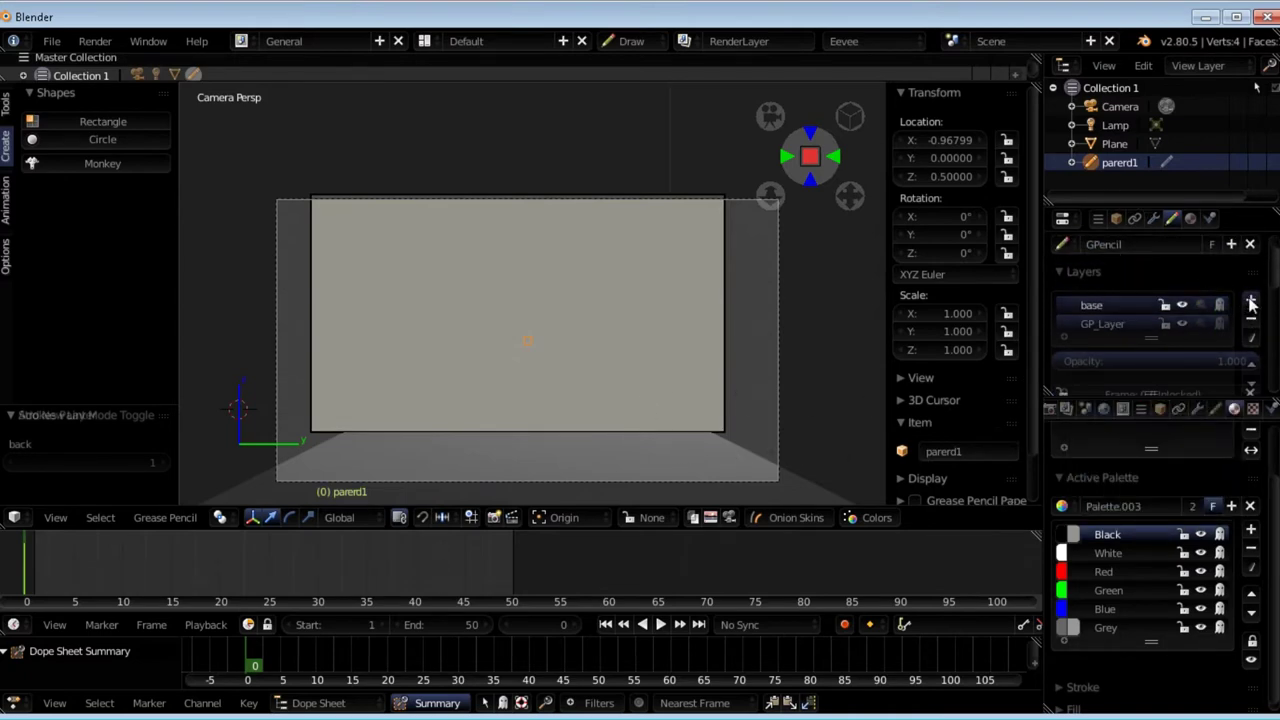
- Name the new layer detalles and the palette colours base and lineas
{"action": "double_click", "coordinate": [1130, 330]}
{"action": "type", "text": "detalles"}
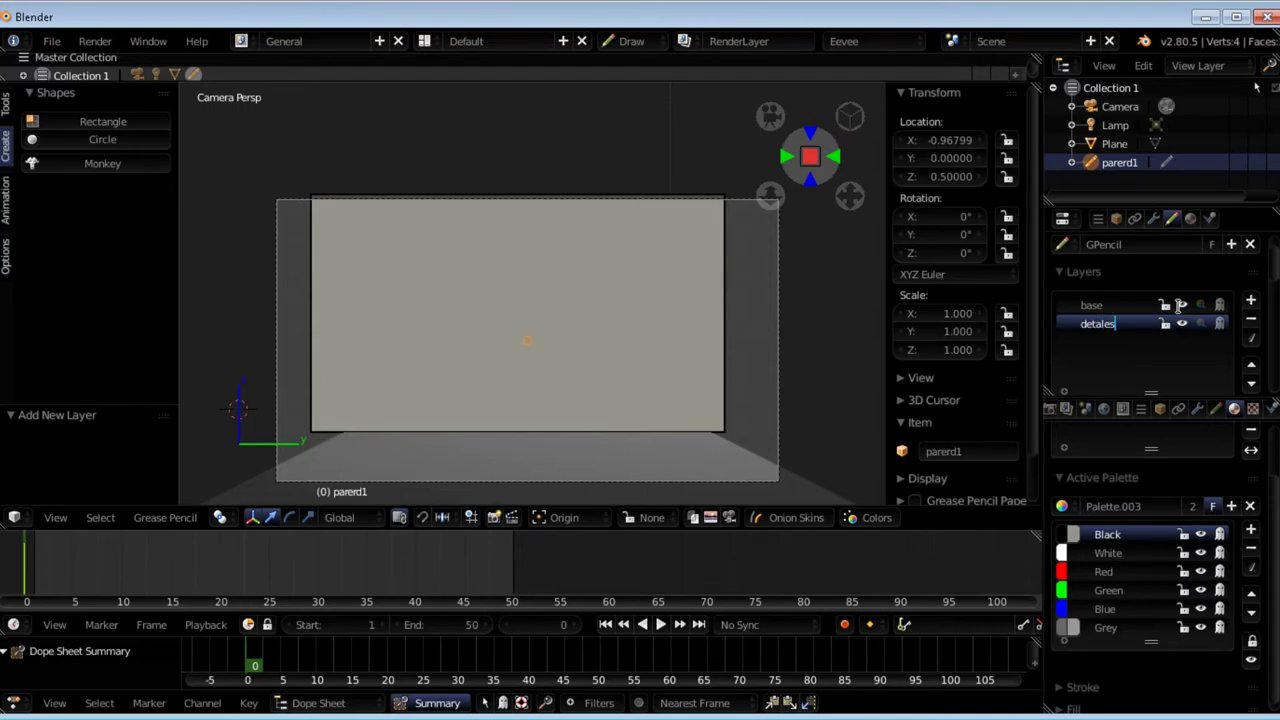
{"action": "key", "text": "Return"}
{"action": "double_click", "coordinate": [1110, 536]}
{"action": "type", "text": "base"}
{"action": "double_click", "coordinate": [1115, 553]}
{"action": "type", "text": "lineas"}
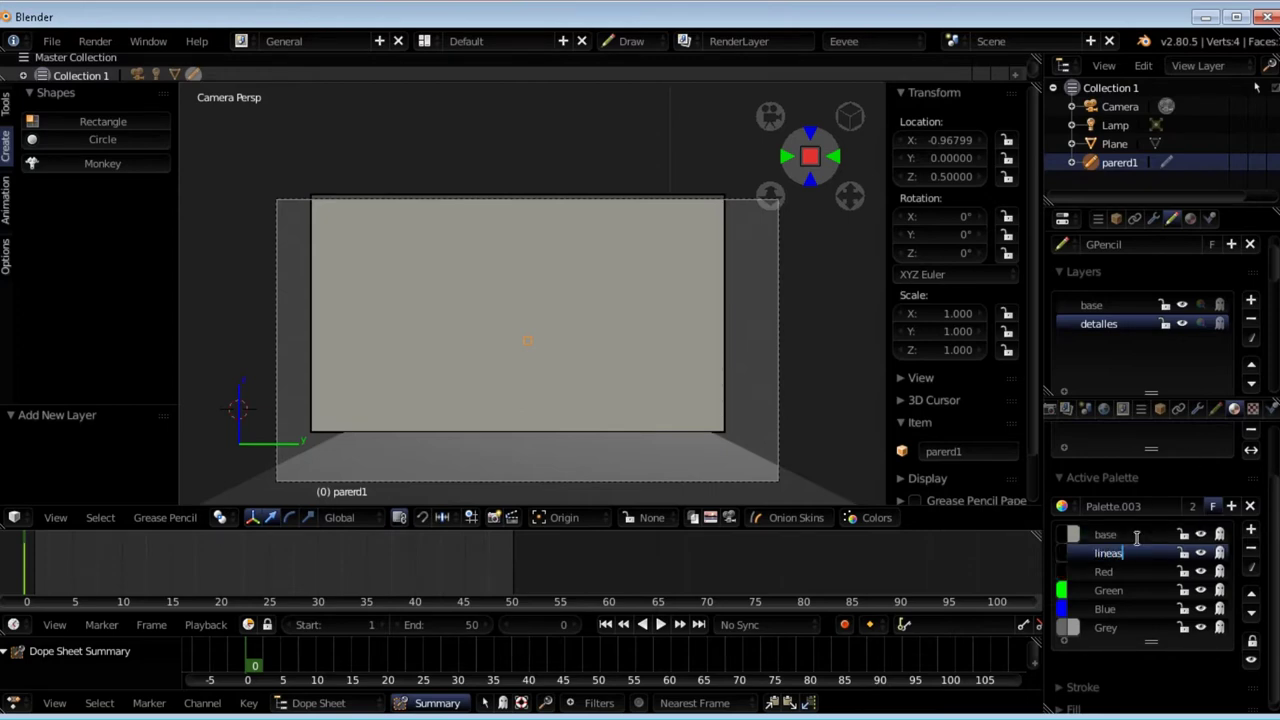
{"action": "key", "text": "Return"}
- Sketch the brick patch outline, inner brick lines and cracks, then add a layer above base
{"action": "left_click_drag", "start_coordinate": [504, 276], "coordinate": [490, 324]}
{"action": "left_click_drag", "start_coordinate": [586, 297], "coordinate": [500, 268]}
{"action": "left_click_drag", "start_coordinate": [585, 275], "coordinate": [661, 263]}
{"action": "left_click_drag", "start_coordinate": [517, 272], "coordinate": [517, 298]}
{"action": "left_click_drag", "start_coordinate": [488, 298], "coordinate": [563, 294]}
{"action": "left_click_drag", "start_coordinate": [563, 314], "coordinate": [587, 360]}
{"action": "left_click_drag", "start_coordinate": [560, 300], "coordinate": [585, 300]}
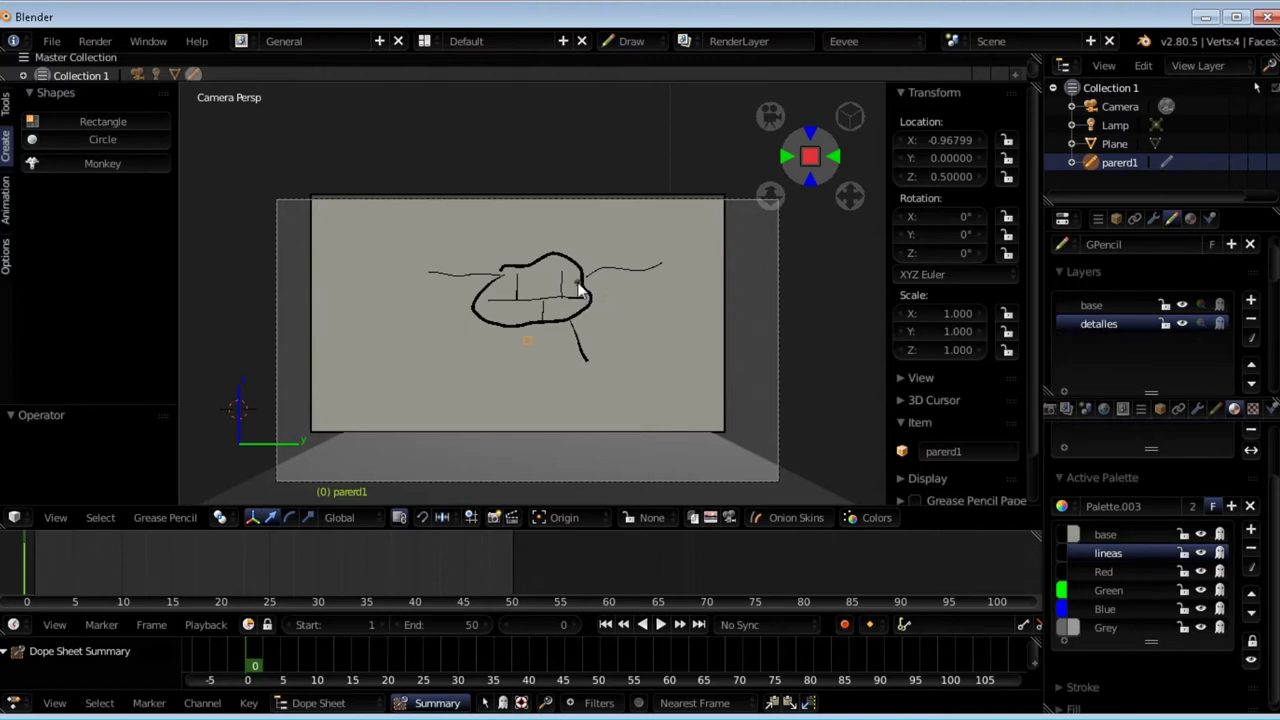
{"action": "left_click", "coordinate": [1095, 305]}
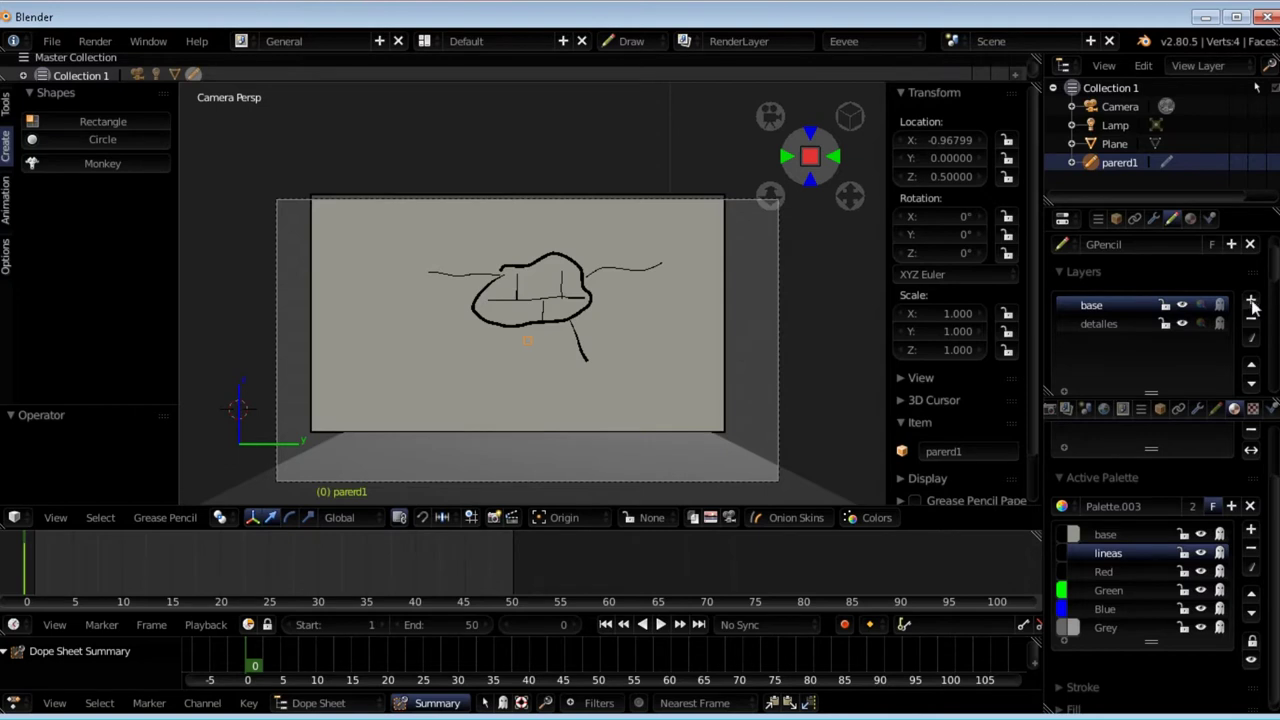
{"action": "left_click", "coordinate": [1250, 300]}
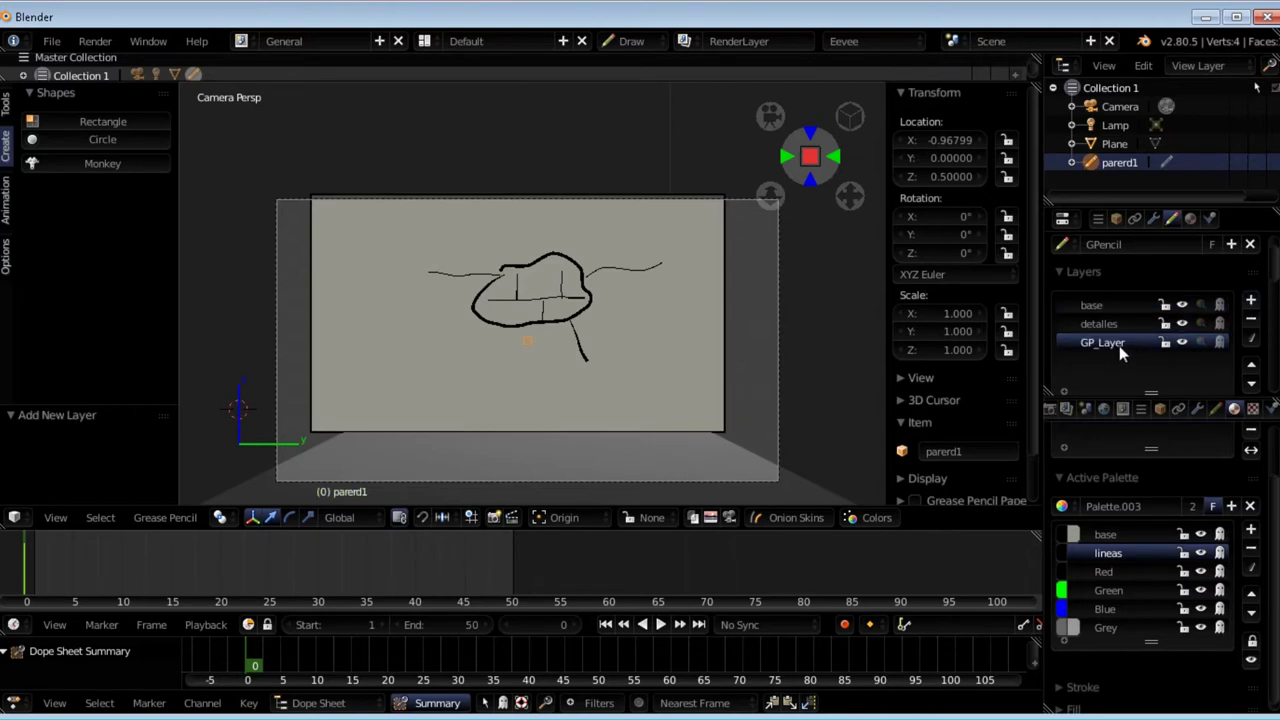
- Move the new layer up and name it 'color deta'
{"action": "left_click", "coordinate": [1251, 366]}
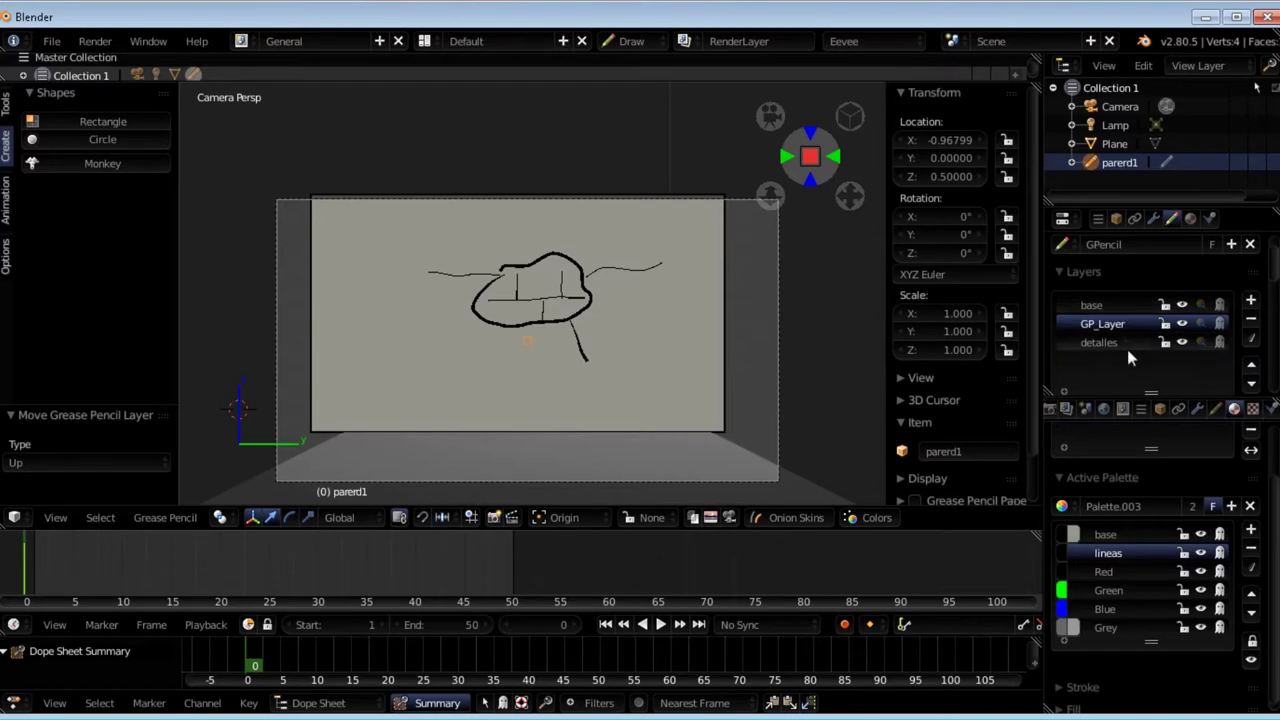
{"action": "double_click", "coordinate": [1110, 324]}
{"action": "type", "text": "color deta"}
{"action": "key", "text": "Return"}
- Set the Red palette colour's alpha to about 0.738 and paint the brick patch fill
{"action": "scroll", "coordinate": [1146, 600], "scroll_direction": "up", "scroll_amount": 2}
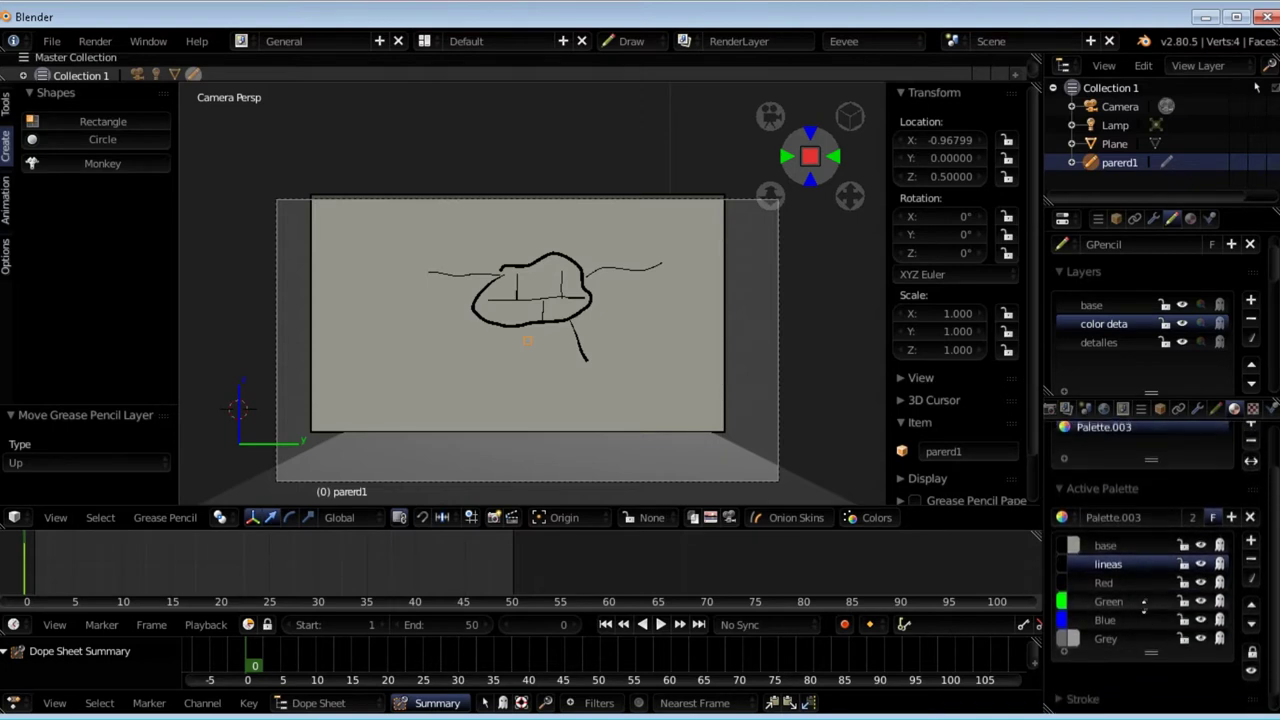
{"action": "left_click", "coordinate": [1092, 585]}
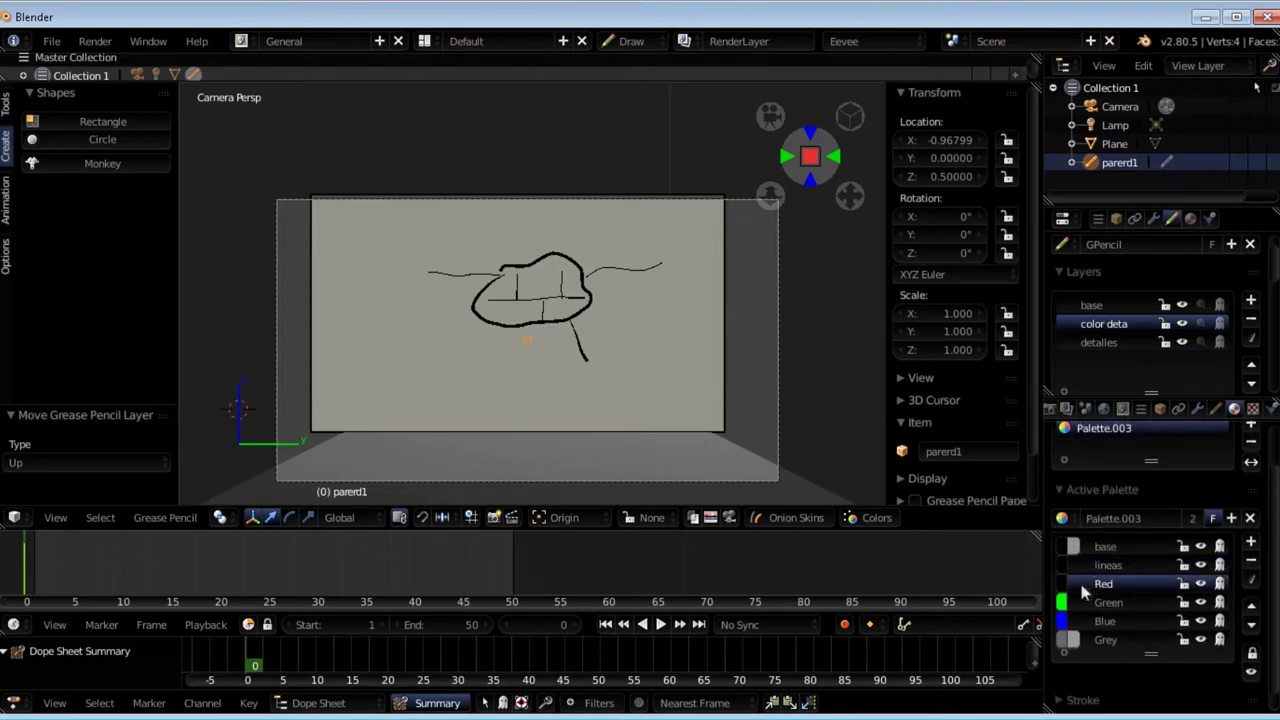
{"action": "left_click", "coordinate": [1067, 584]}
{"action": "left_click_drag", "start_coordinate": [1119, 562], "coordinate": [1000, 566]}
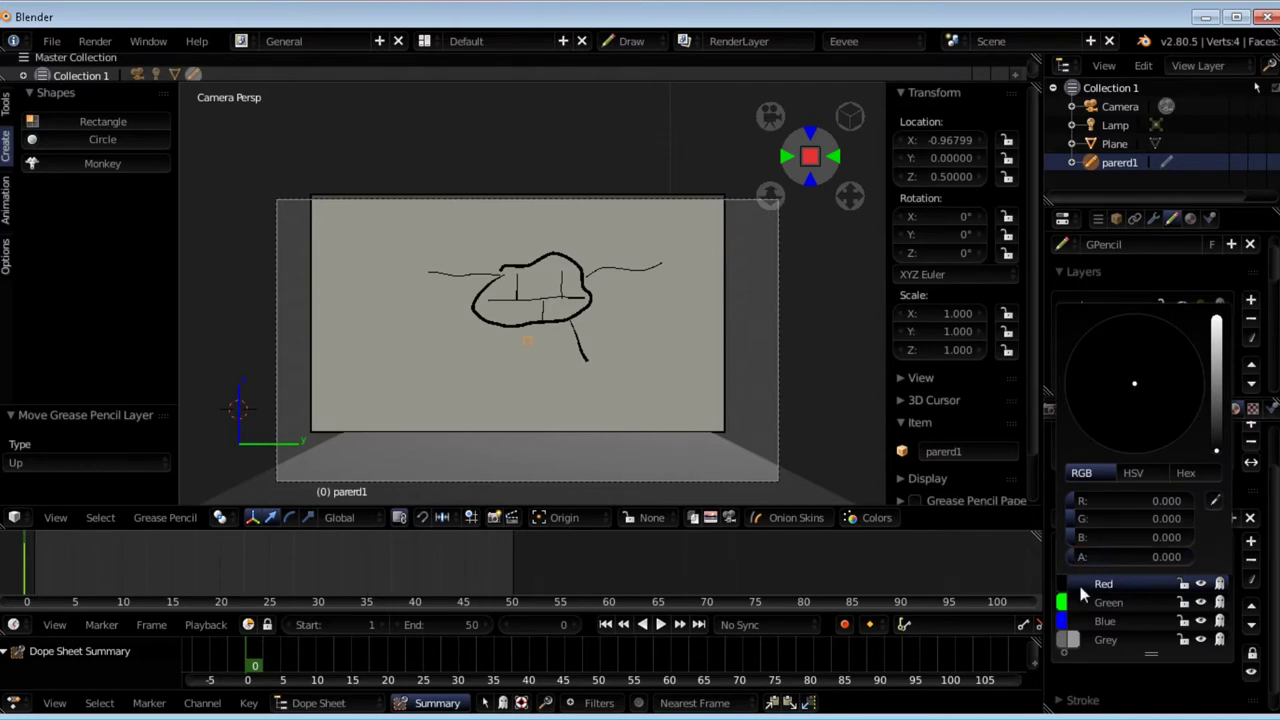
{"action": "left_click", "coordinate": [1083, 594]}
{"action": "left_click", "coordinate": [1082, 594]}
{"action": "left_click_drag", "start_coordinate": [1091, 561], "coordinate": [1200, 568]}
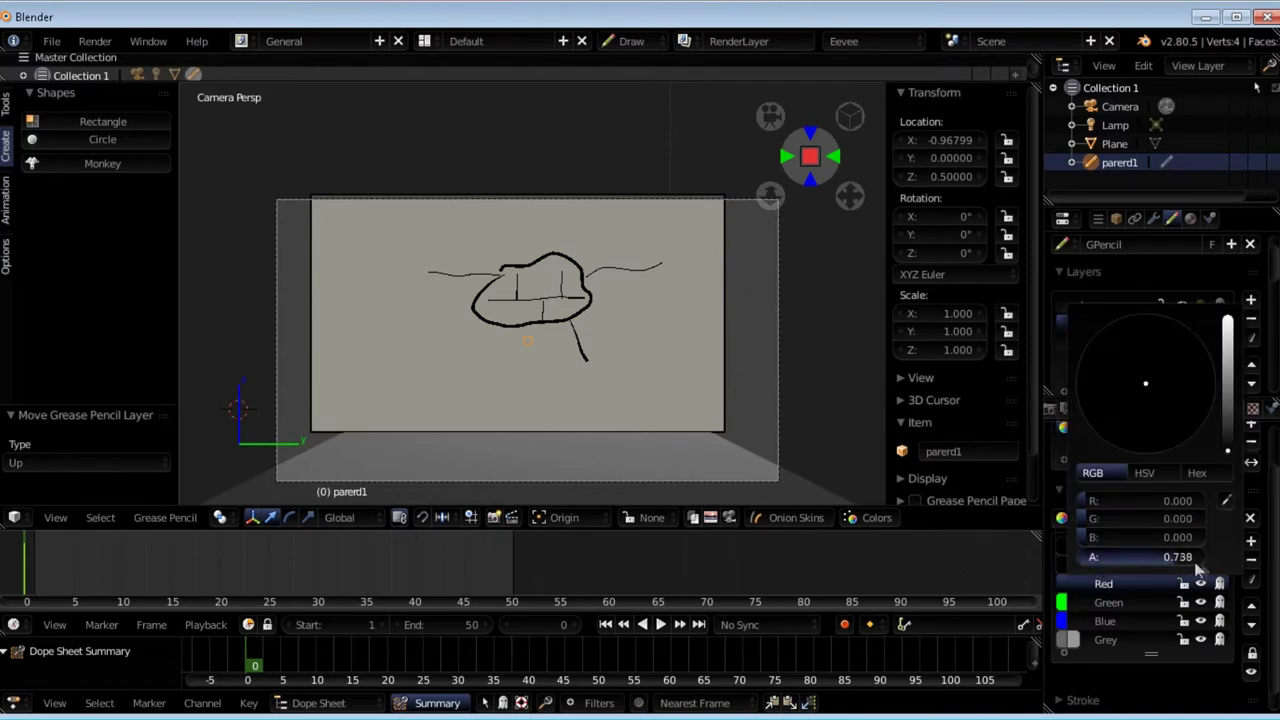
{"action": "mouse_move", "coordinate": [508, 270]}
{"action": "left_mouse_down"}
{"action": "mouse_move", "coordinate": [480, 314]}
{"action": "mouse_move", "coordinate": [530, 333]}
{"action": "mouse_move", "coordinate": [565, 277]}
{"action": "left_mouse_up"}
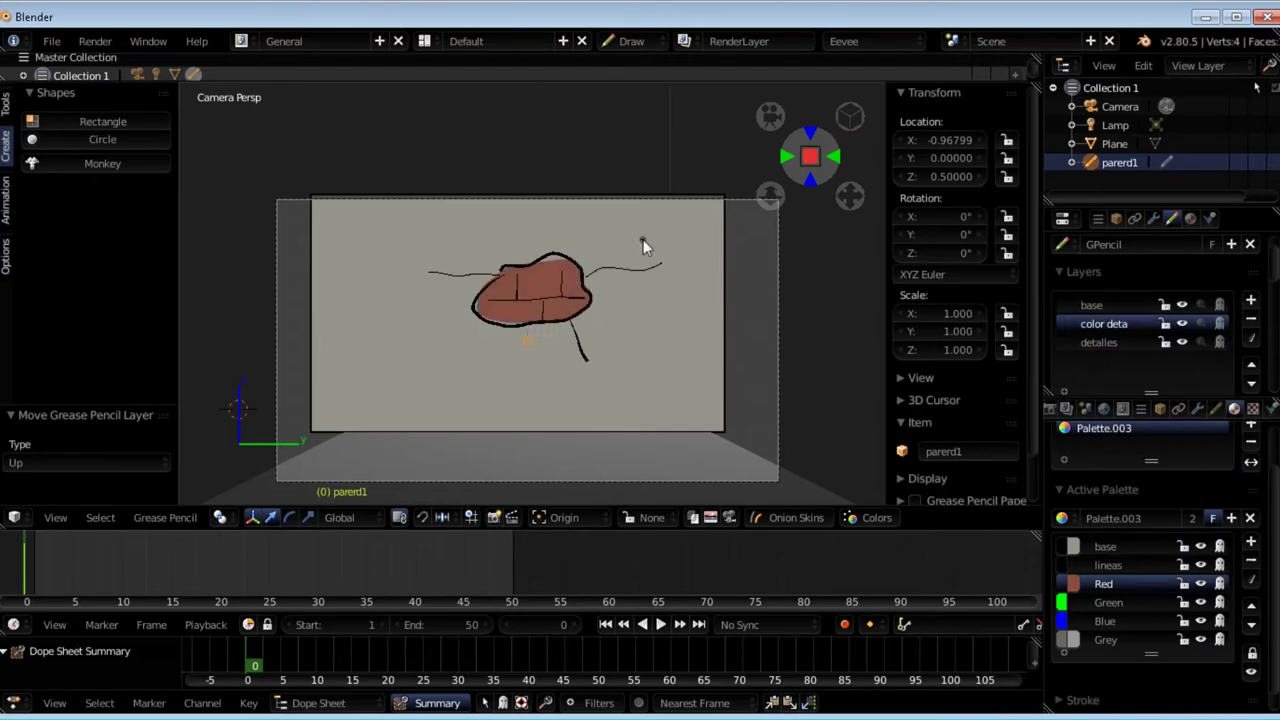
- Scale all wall strokes to 0.934 and lower them slightly
{"action": "mouse_move", "coordinate": [542, 162]}
{"action": "middle_mouse_down"}
{"action": "mouse_move", "coordinate": [591, 246]}
{"action": "mouse_move", "coordinate": [651, 282]}
{"action": "middle_mouse_up"}
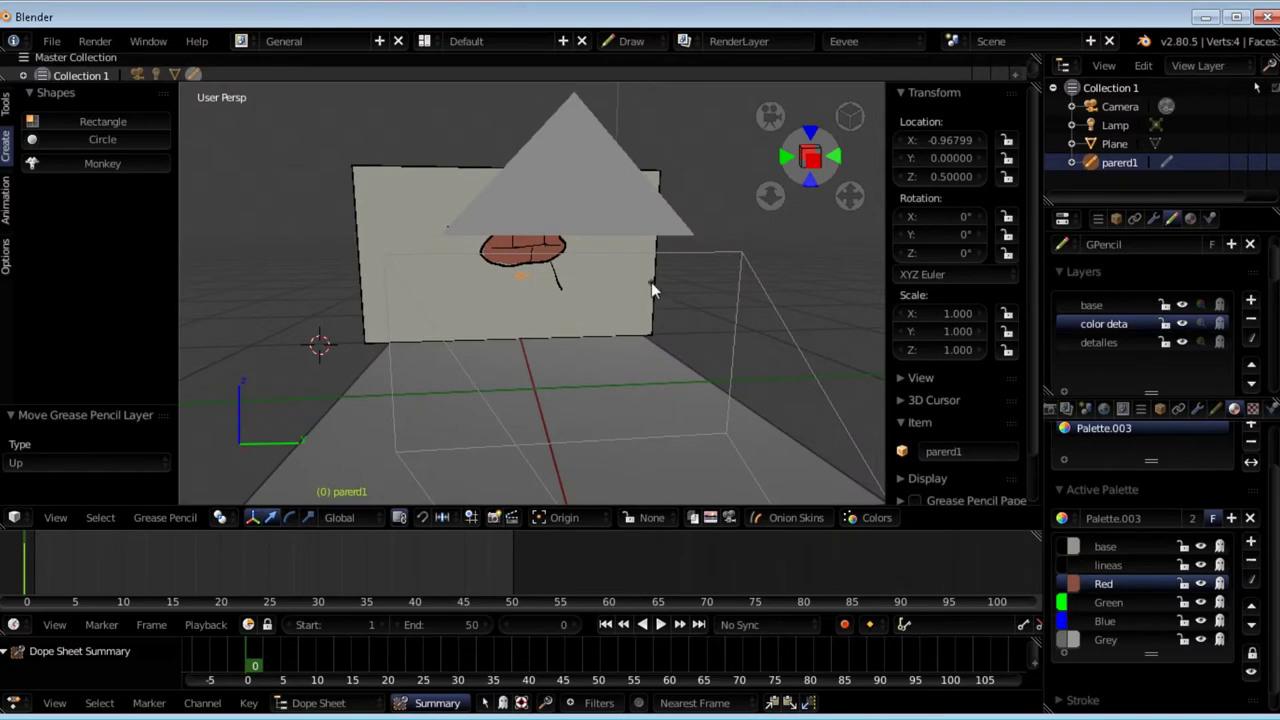
{"action": "key", "text": "KP_0"}
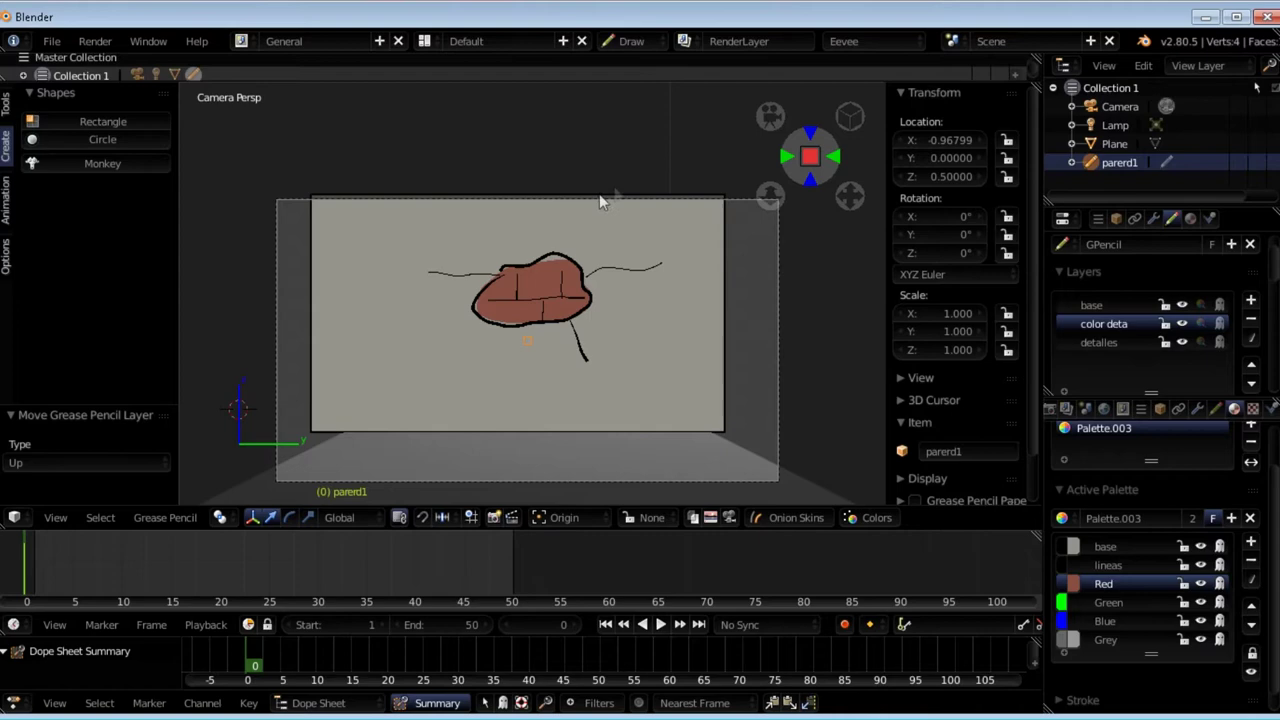
{"action": "key", "text": "Tab"}
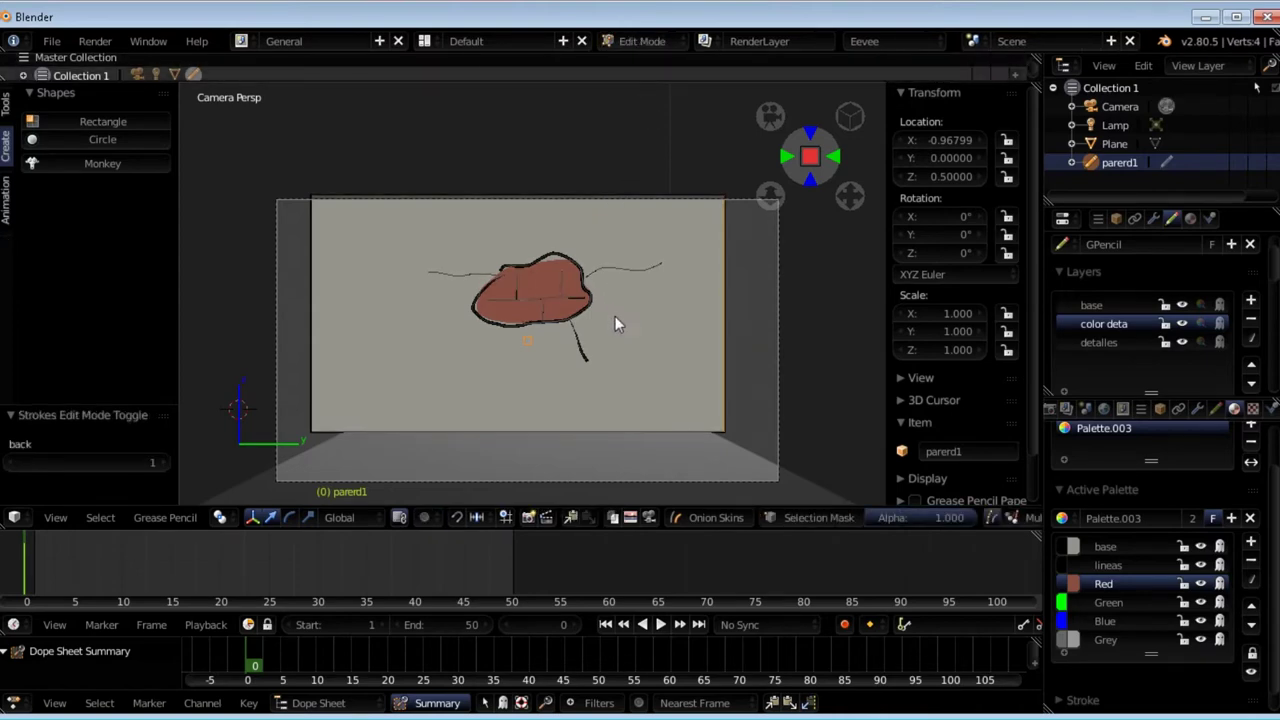
{"action": "key", "text": "a"}
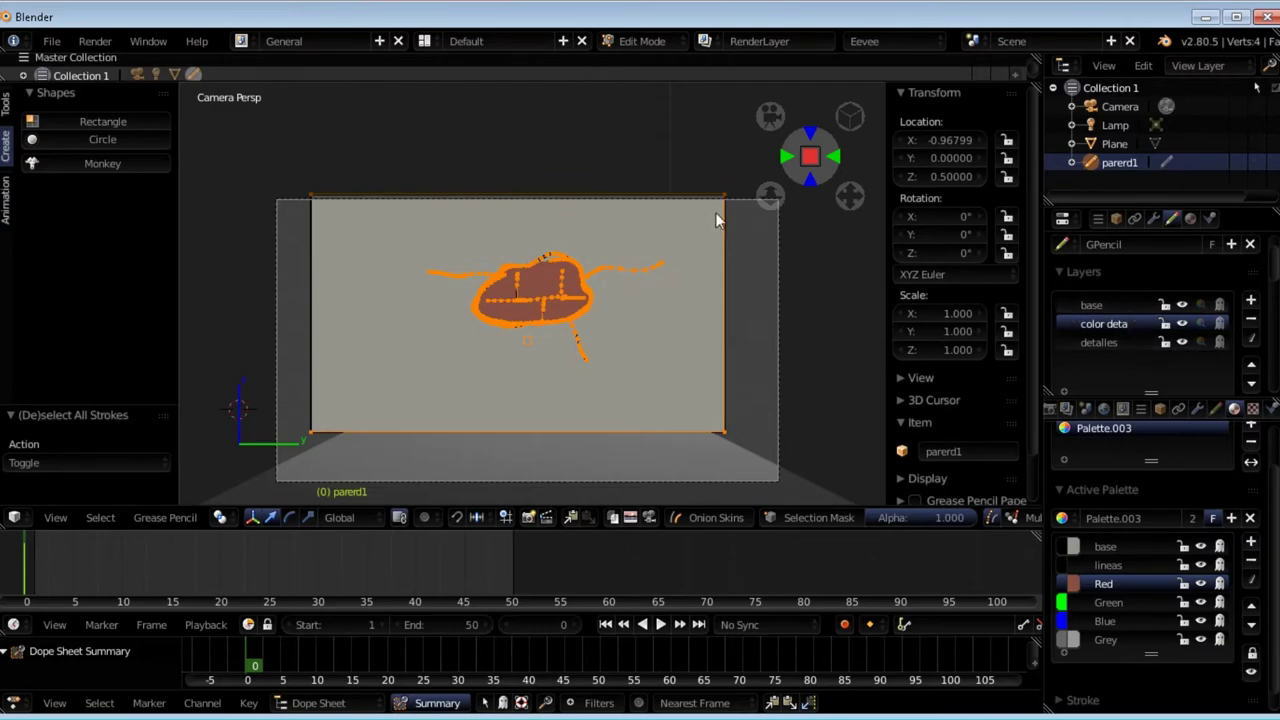
{"action": "key", "text": "s"}
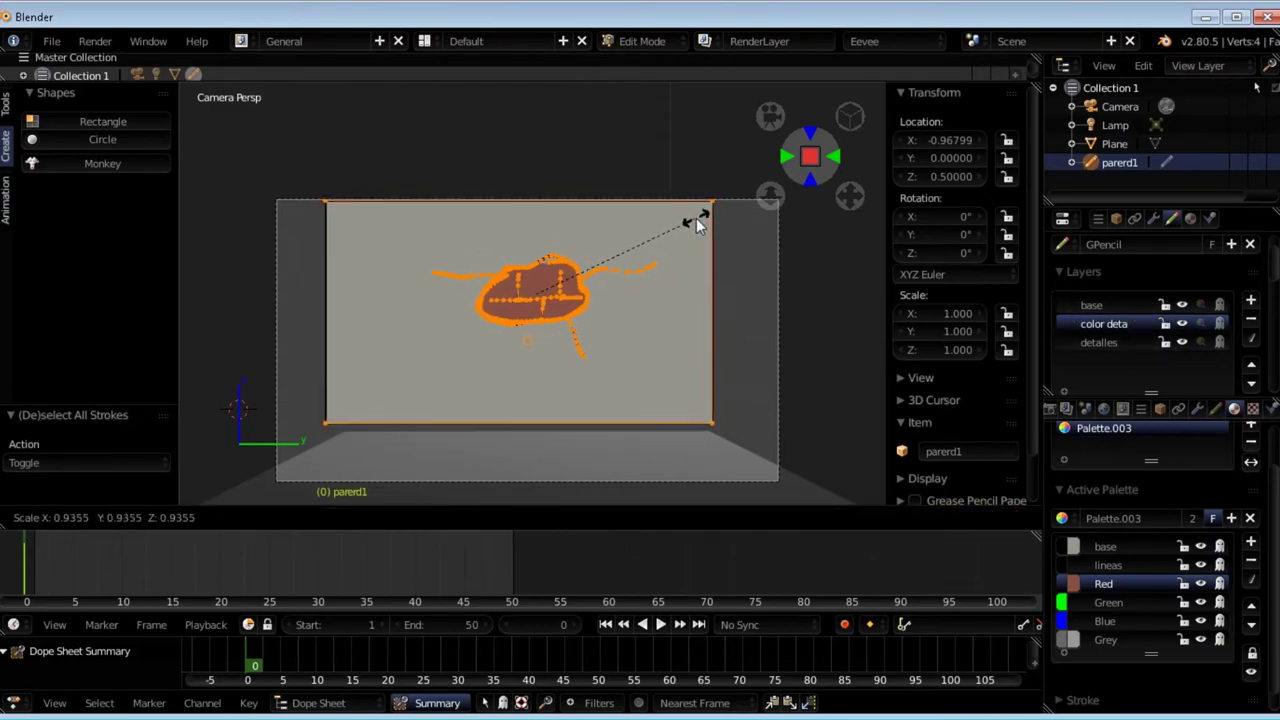
{"action": "key", "text": "Escape"}
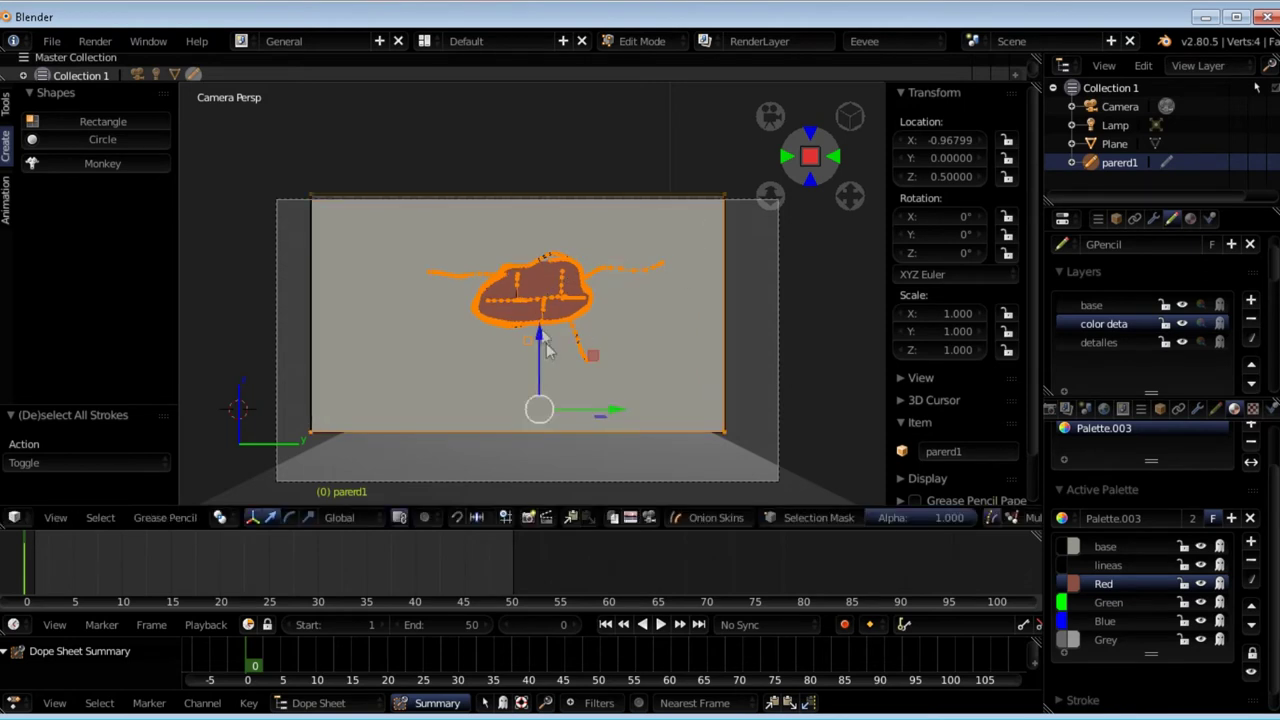
{"action": "key", "text": "s"}
{"action": "left_click", "coordinate": [687, 261]}
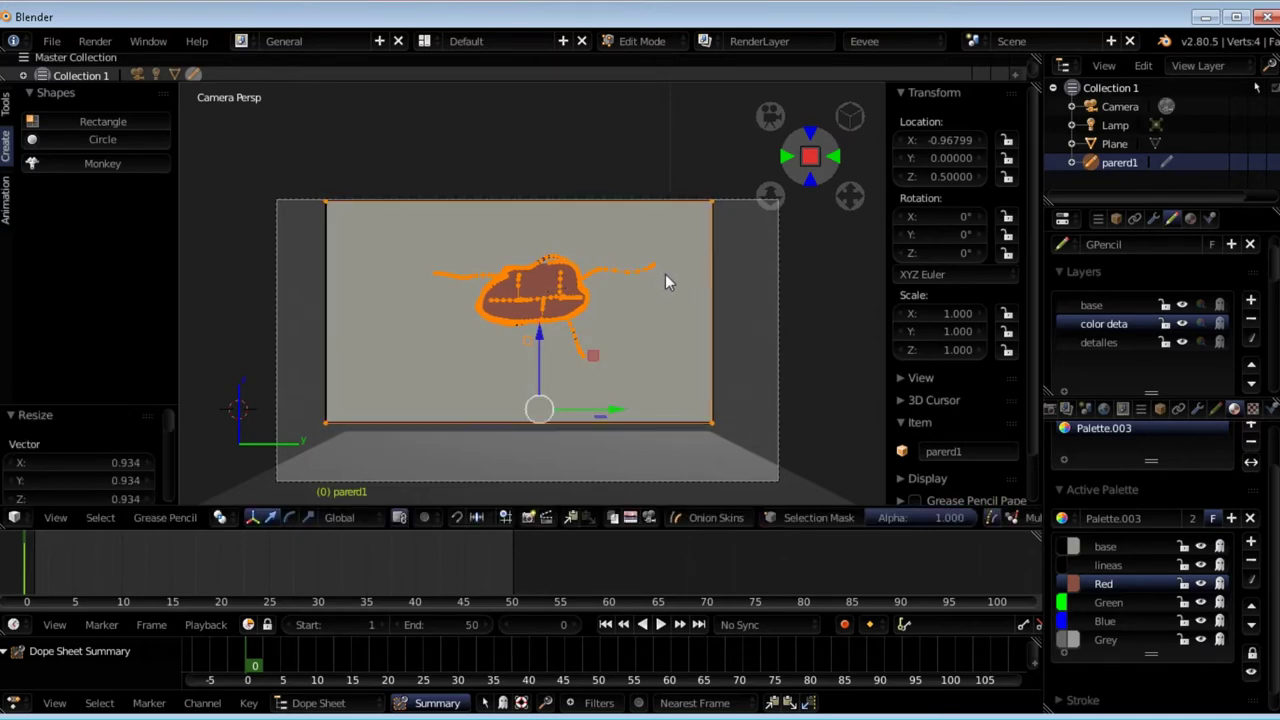
{"action": "key", "text": "g"}
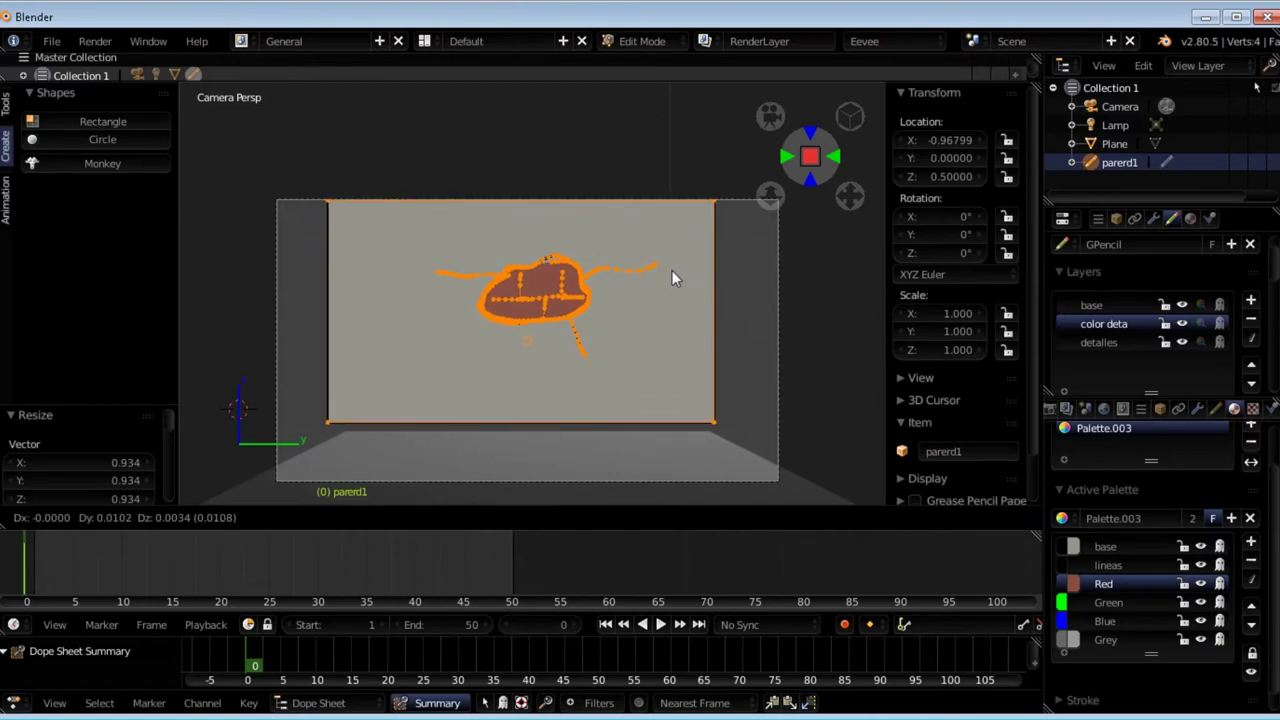
{"action": "left_click", "coordinate": [672, 317]}
- Deselect, lock the base and color deta layers, and make detalles active
{"action": "key", "text": "a"}
{"action": "left_click", "coordinate": [1099, 342]}
{"action": "left_click", "coordinate": [1165, 323]}
{"action": "left_click", "coordinate": [1165, 305]}
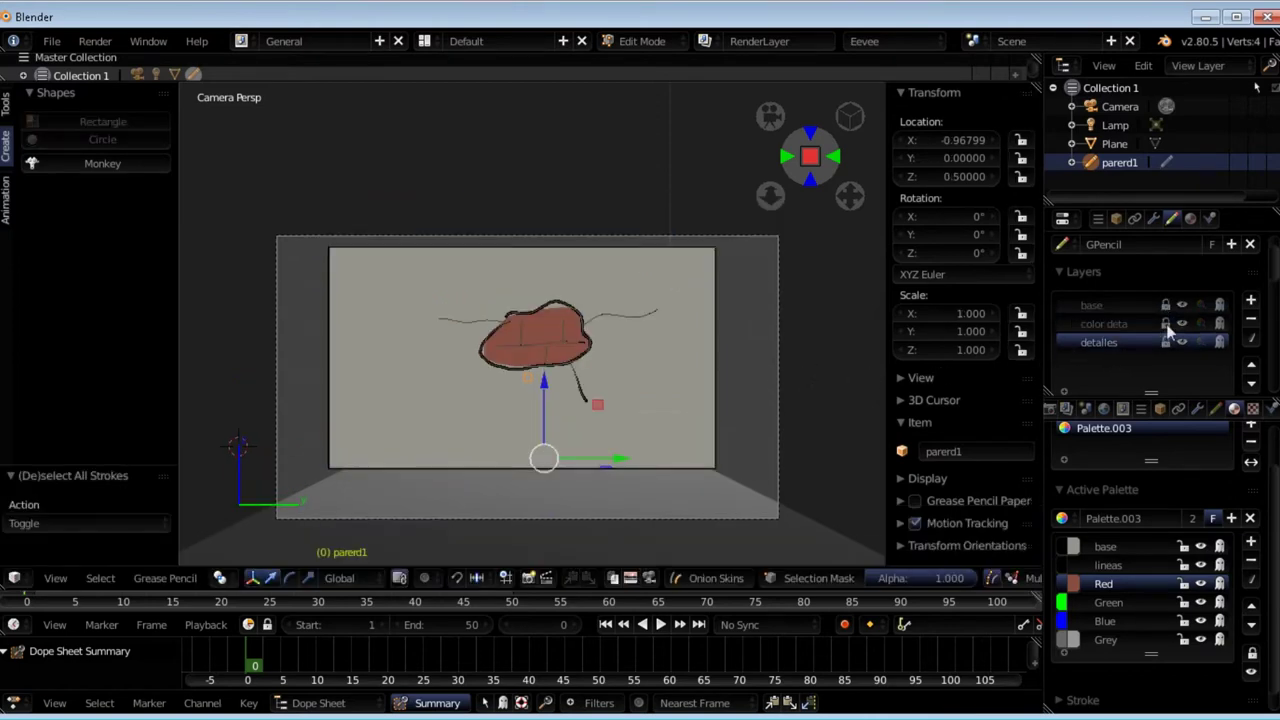
- Hide the detalles, color deta and base layers and add a new layer
{"action": "left_click", "coordinate": [1182, 342]}
{"action": "left_click", "coordinate": [1182, 323]}
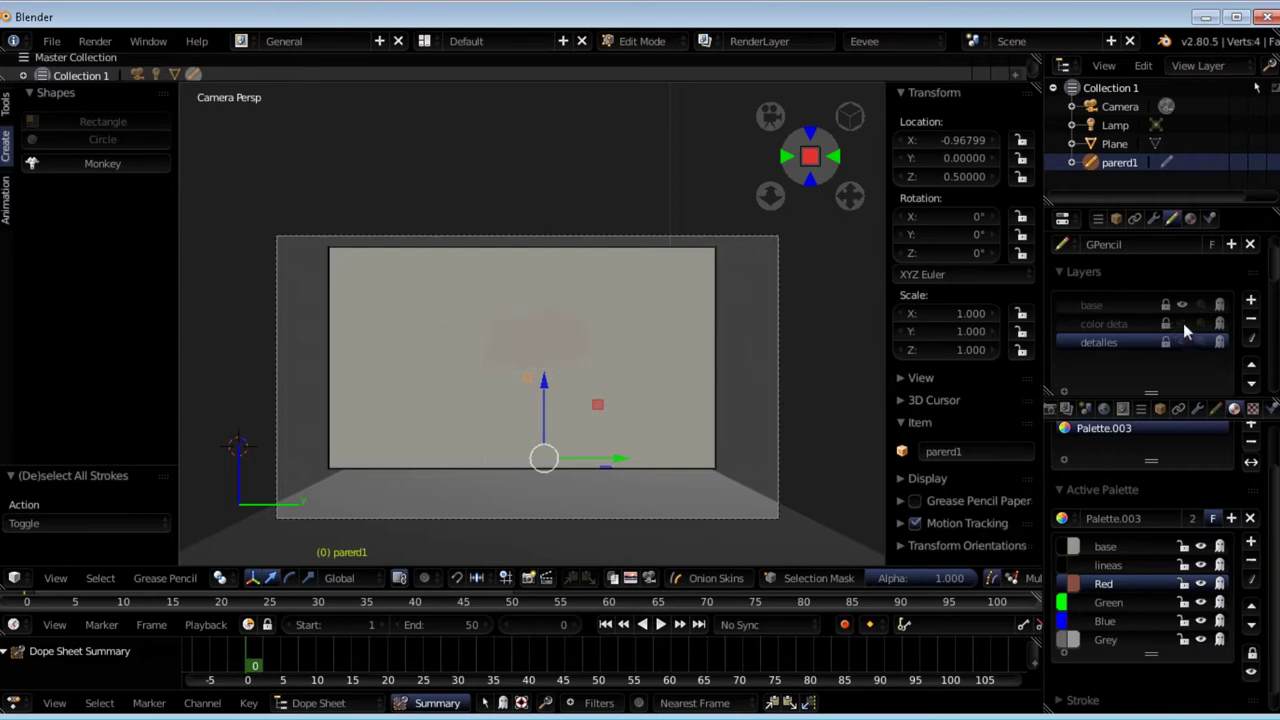
{"action": "left_click", "coordinate": [1181, 305]}
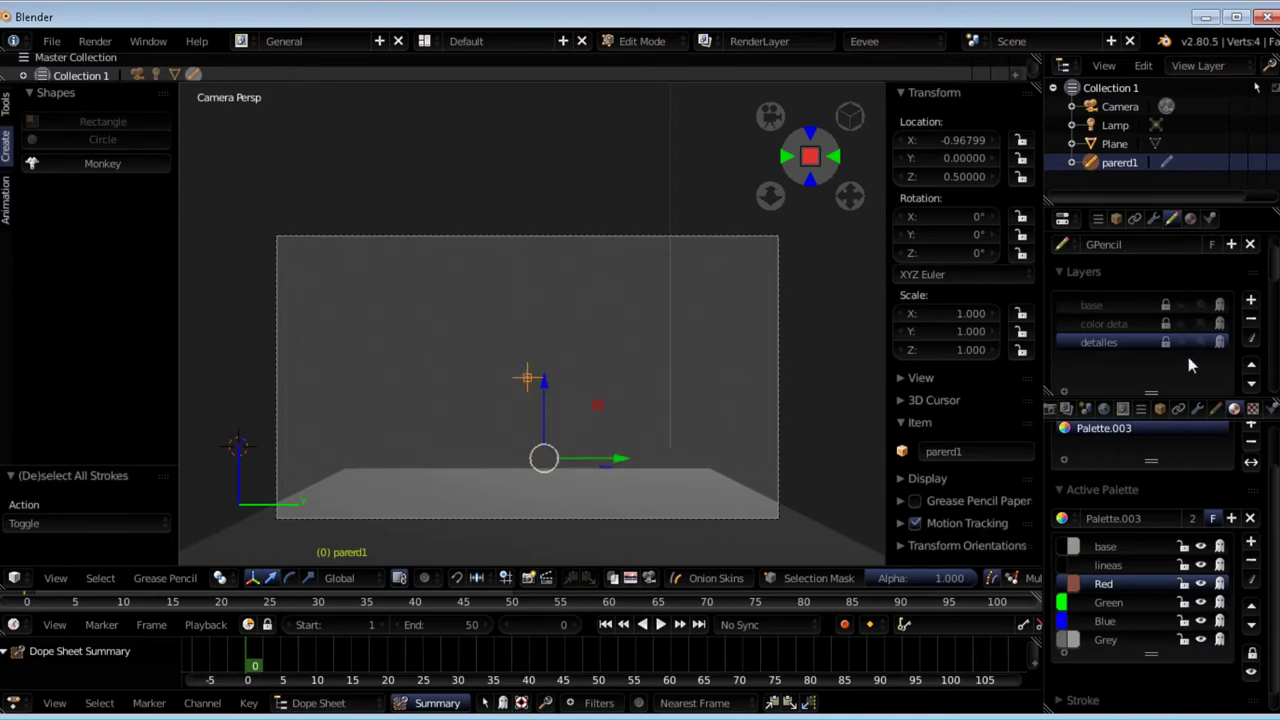
{"action": "left_click", "coordinate": [1250, 300]}
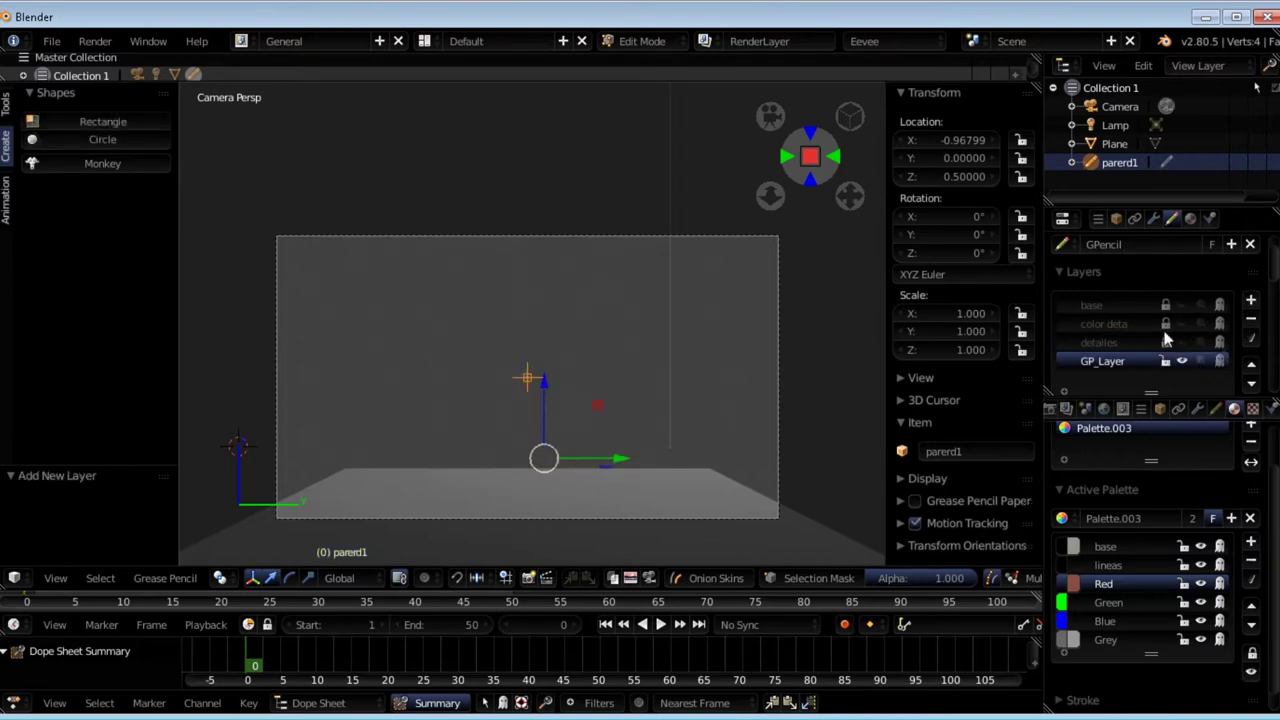
- Draw a wall rectangle across the frame in the base palette colour
{"action": "left_click", "coordinate": [103, 121]}
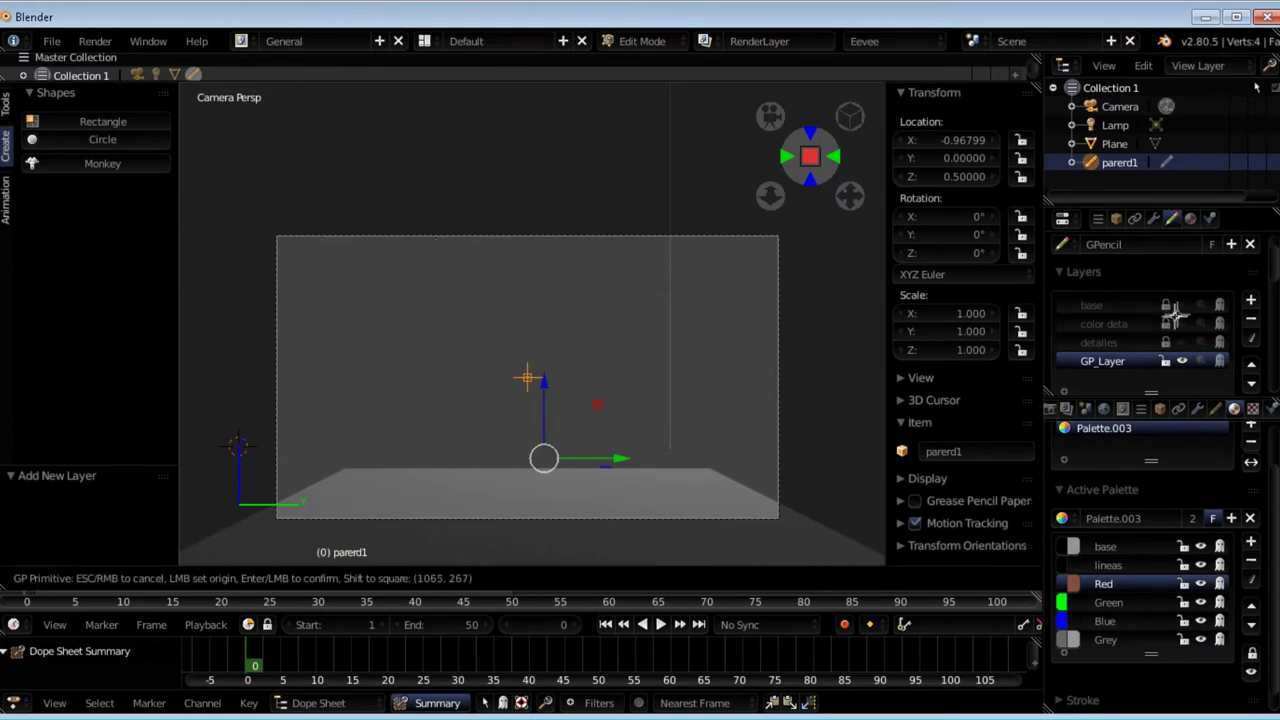
{"action": "right_click", "coordinate": [742, 371]}
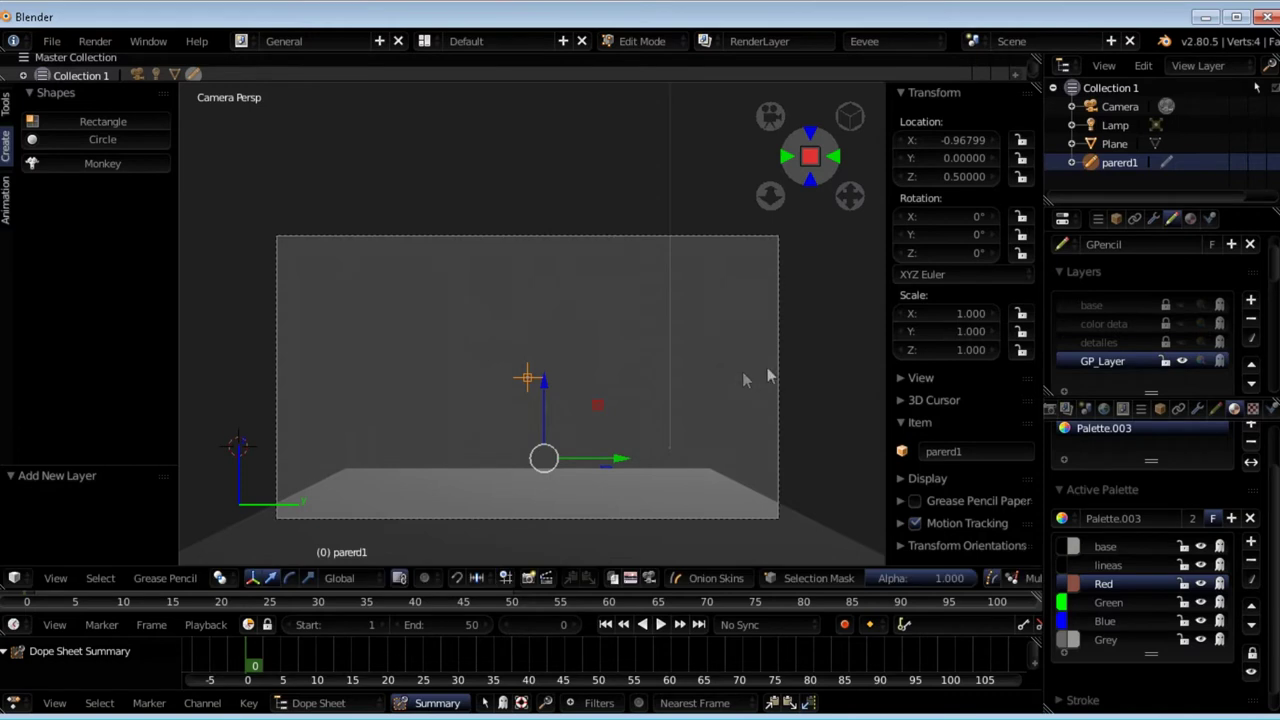
{"action": "left_click", "coordinate": [1182, 305]}
{"action": "left_click", "coordinate": [103, 121]}
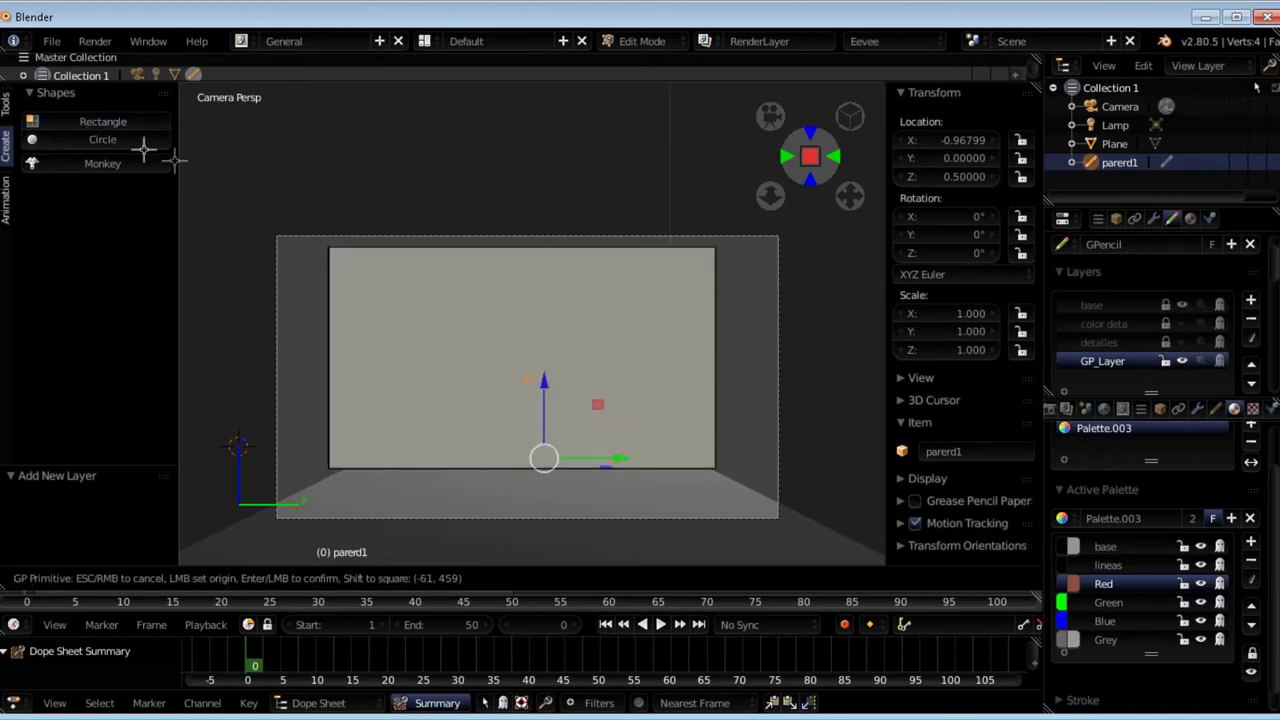
{"action": "right_click", "coordinate": [1112, 560]}
{"action": "left_click", "coordinate": [1108, 550]}
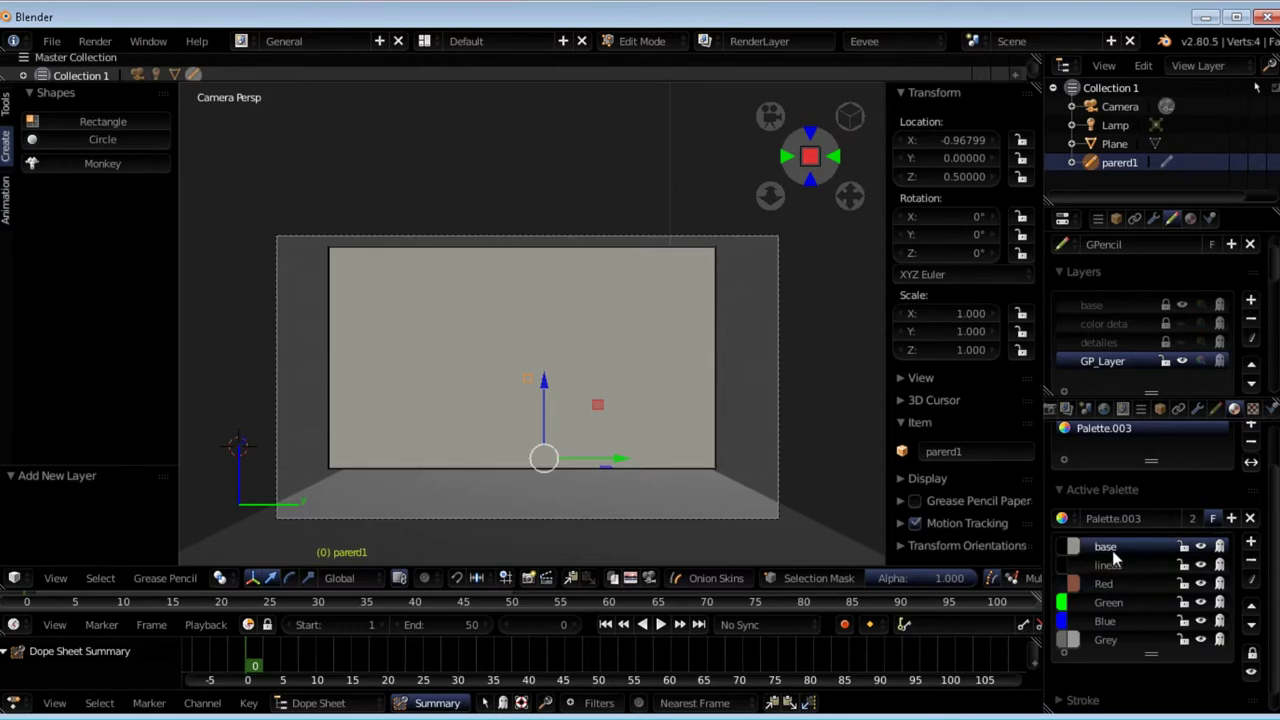
{"action": "left_click", "coordinate": [117, 120]}
{"action": "left_click_drag", "start_coordinate": [330, 248], "coordinate": [715, 467]}
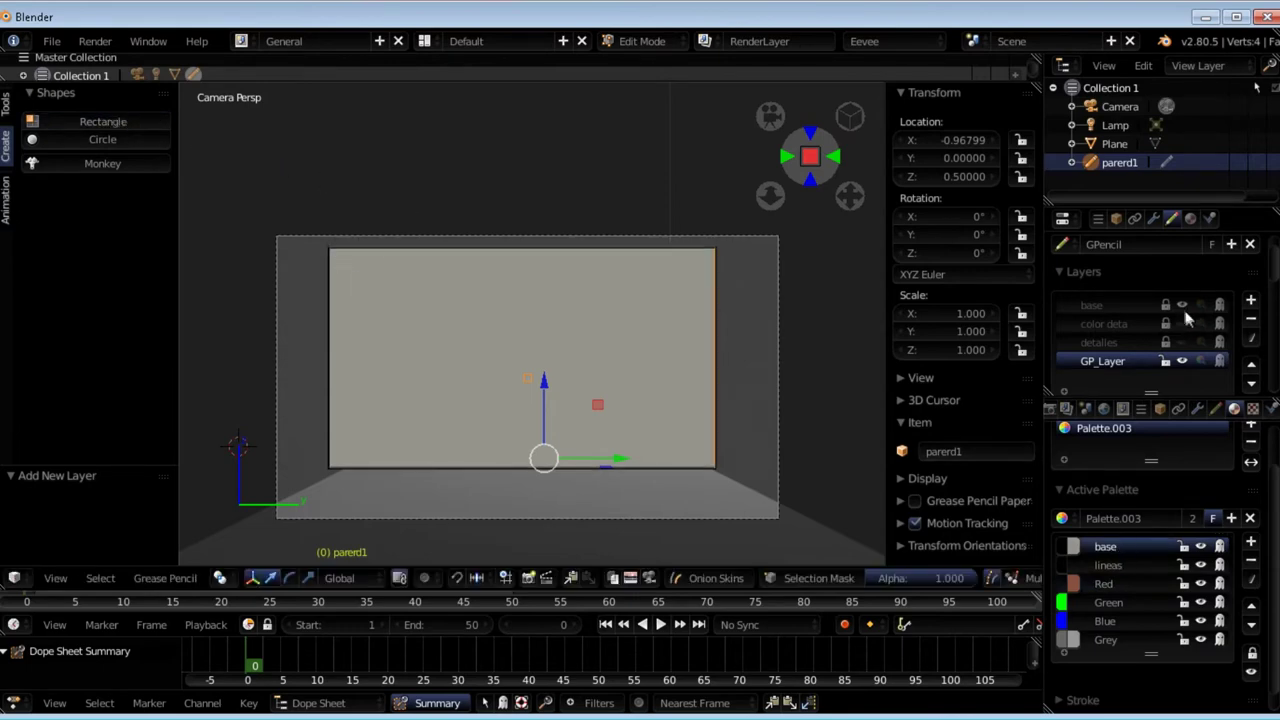
- Rename the new layer Base2
{"action": "double_click", "coordinate": [1132, 364]}
{"action": "type", "text": "Base2"}
{"action": "key", "text": "Return"}
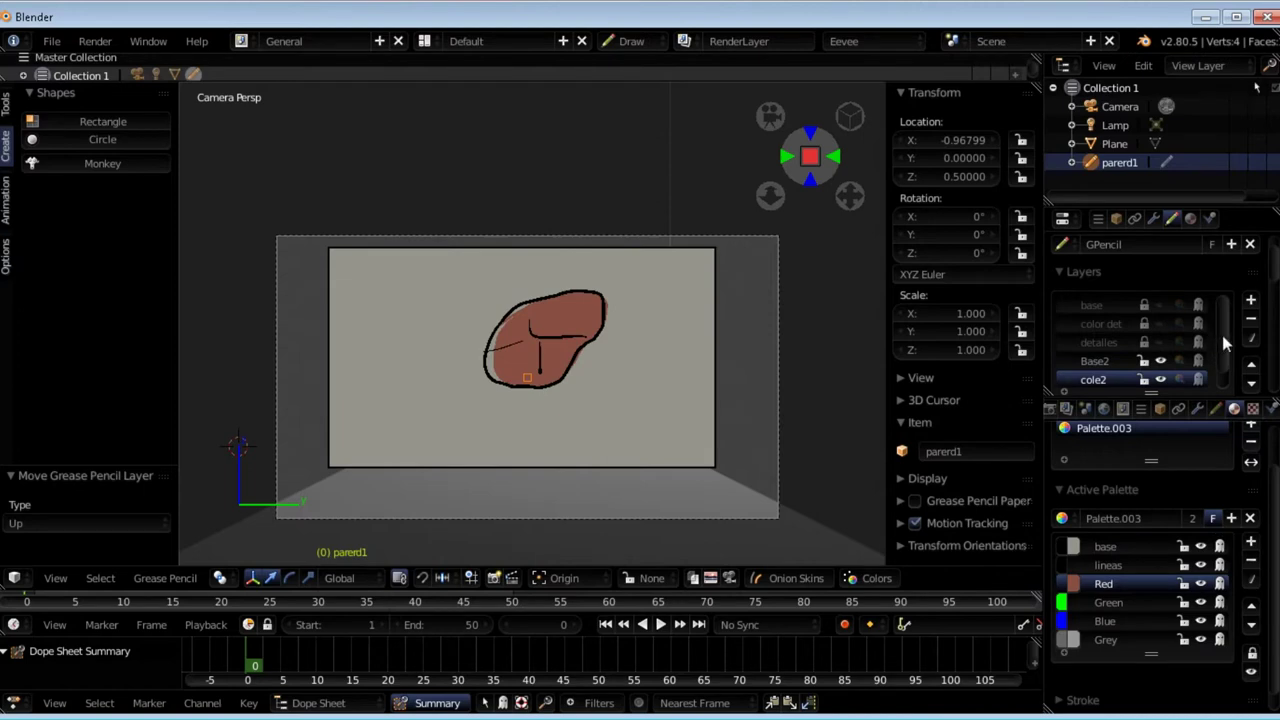
{"action": "scroll", "coordinate": [1222, 335], "scroll_direction": "down", "scroll_amount": 1}
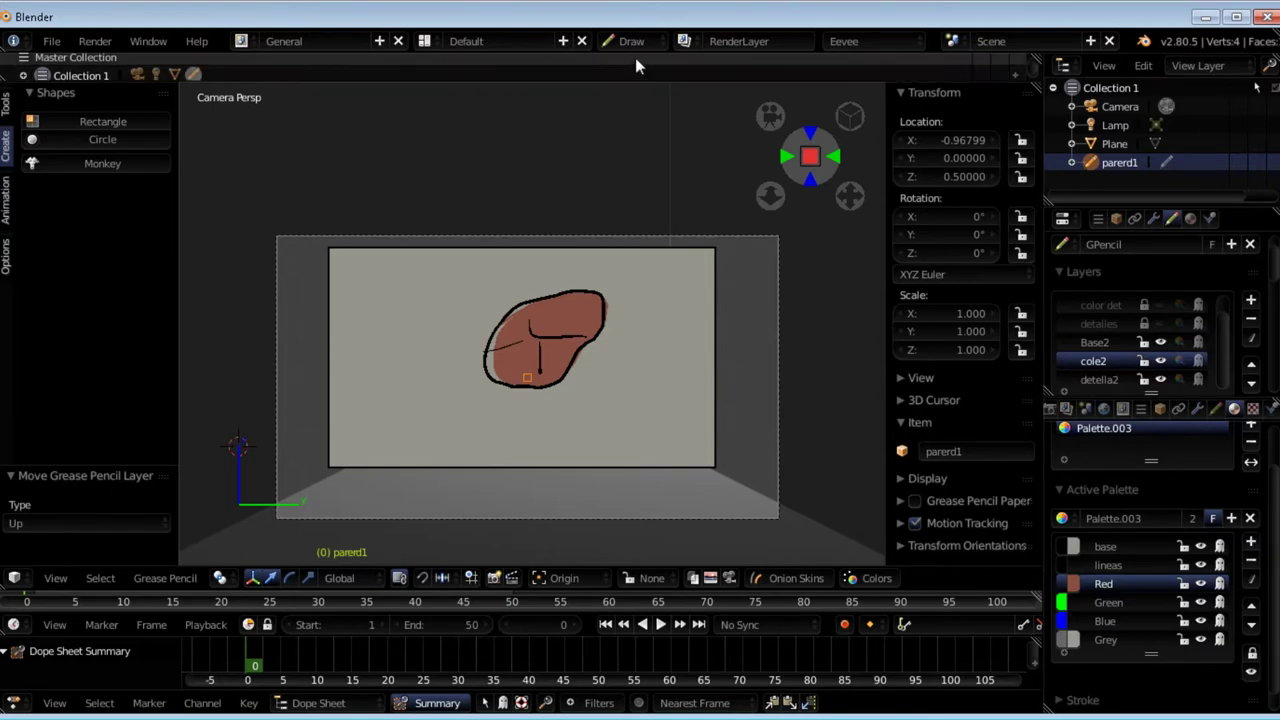
- Enter Edit Mode and select all the brick patch strokes
{"action": "key", "text": "Tab"}
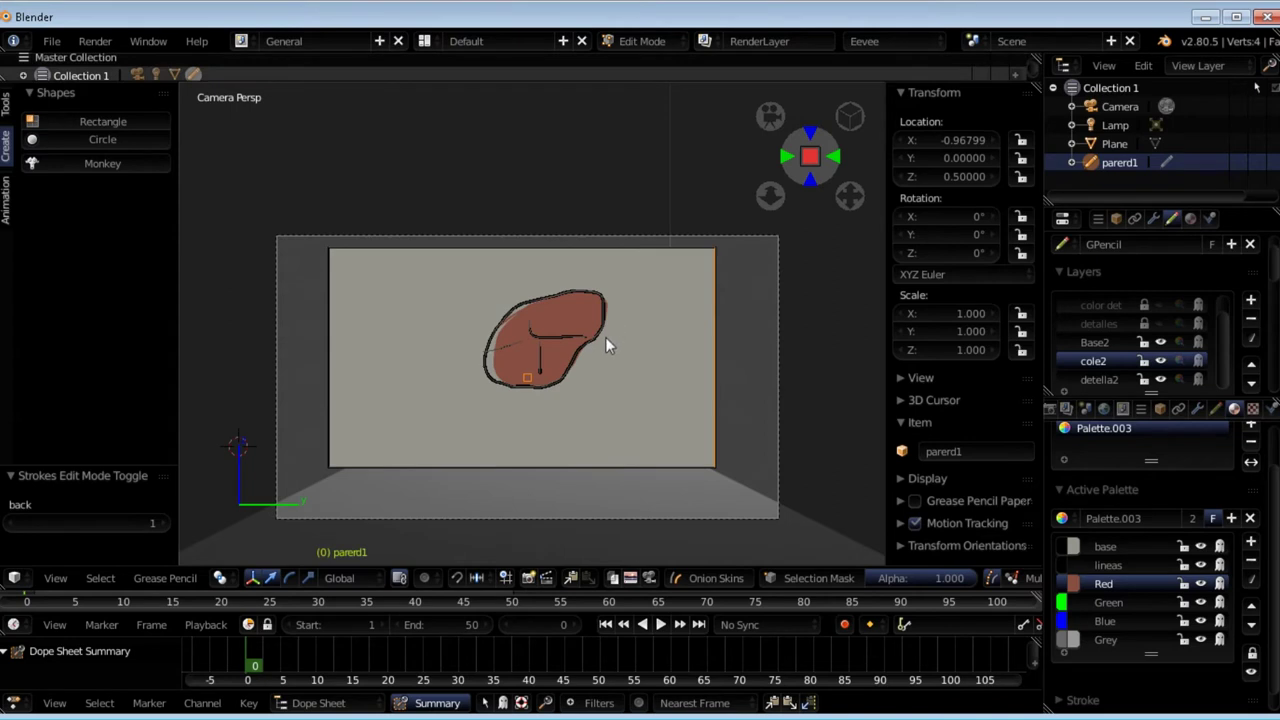
{"action": "key", "text": "a"}
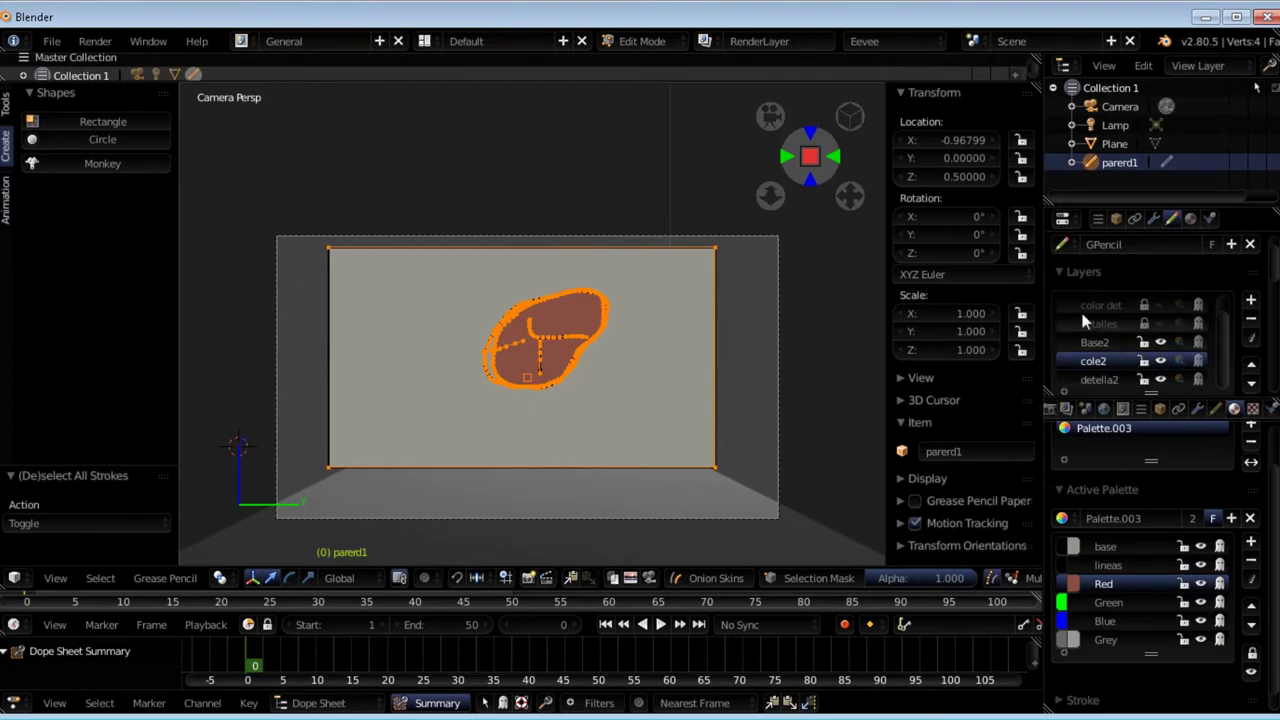
- Rotate the patch strokes about Z and move them along X onto the side wall
{"action": "mouse_move", "coordinate": [594, 331]}
{"action": "middle_mouse_down"}
{"action": "mouse_move", "coordinate": [561, 375]}
{"action": "mouse_move", "coordinate": [517, 400]}
{"action": "mouse_move", "coordinate": [600, 340]}
{"action": "mouse_move", "coordinate": [535, 365]}
{"action": "middle_mouse_up"}
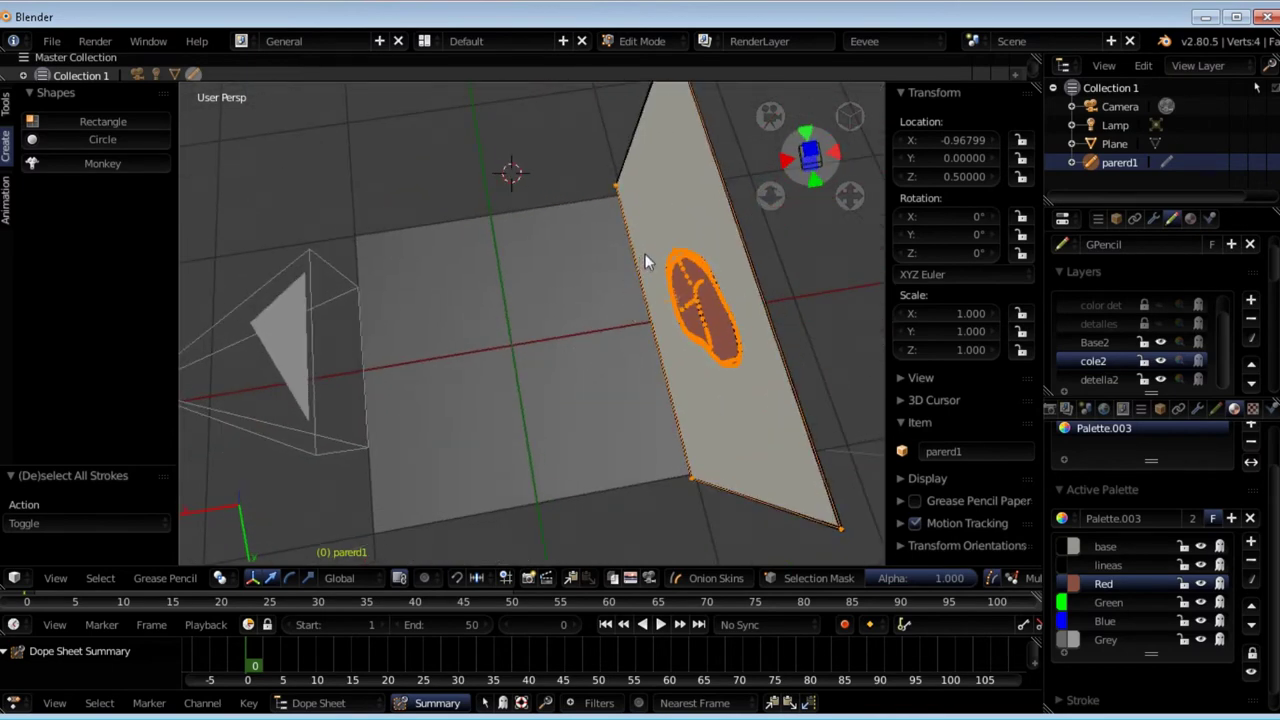
{"action": "mouse_move", "coordinate": [645, 253]}
{"action": "middle_mouse_down"}
{"action": "mouse_move", "coordinate": [611, 263]}
{"action": "mouse_move", "coordinate": [651, 262]}
{"action": "mouse_move", "coordinate": [600, 280]}
{"action": "middle_mouse_up"}
{"action": "key", "text": "r"}
{"action": "key", "text": "z"}
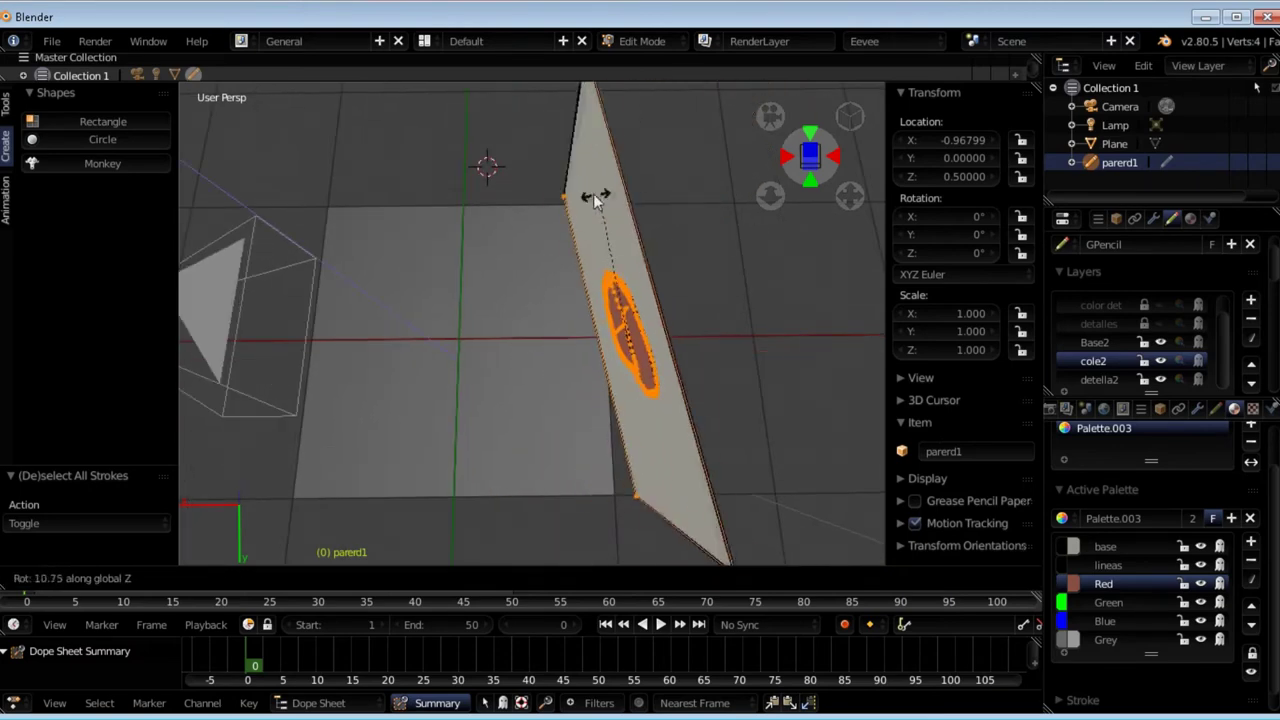
{"action": "left_click", "coordinate": [380, 256]}
{"action": "key", "text": "g"}
{"action": "key", "text": "x"}
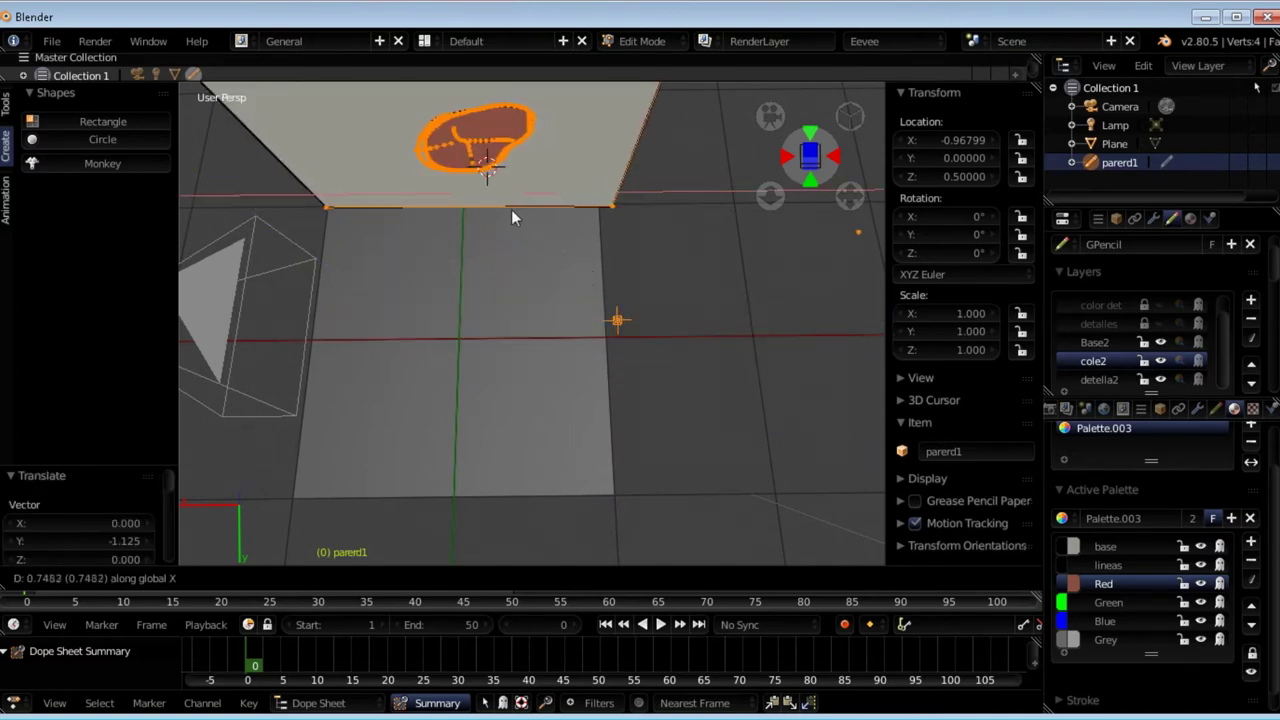
{"action": "left_click", "coordinate": [503, 210]}
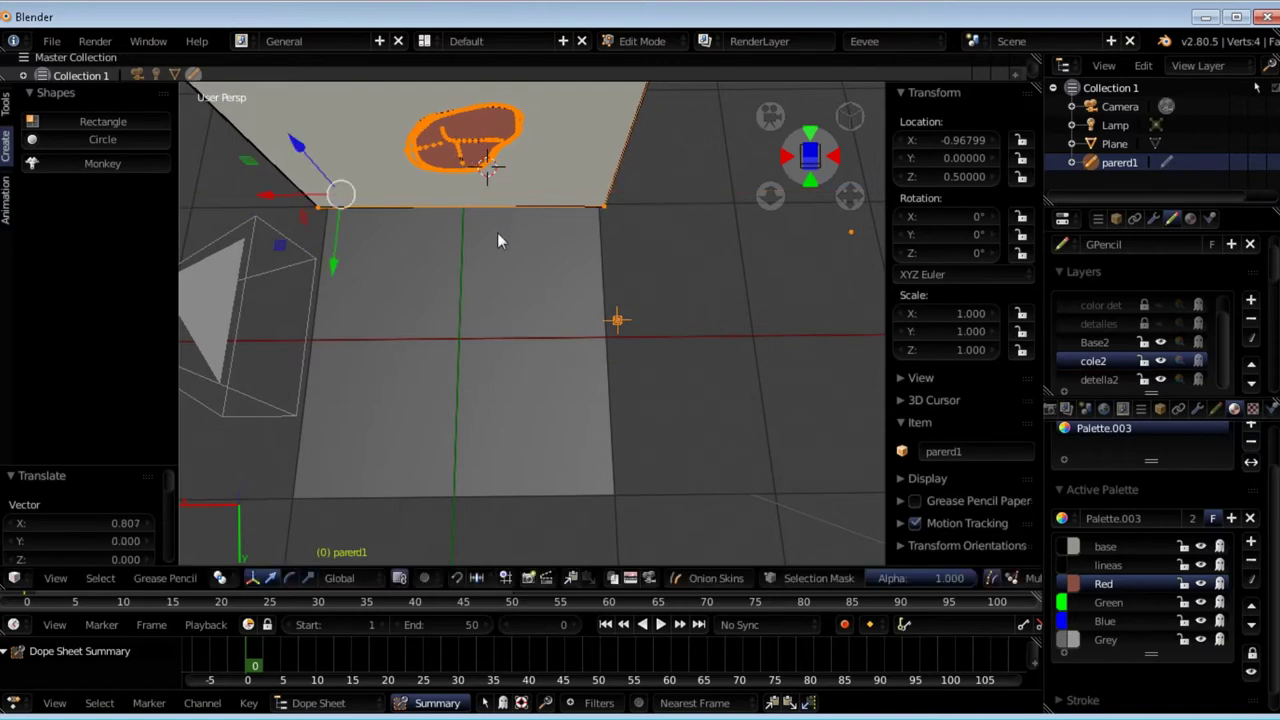
{"action": "key", "text": "a"}
- Show the Base2 and base layers again and return to the camera view
{"action": "mouse_move", "coordinate": [494, 254]}
{"action": "middle_mouse_down"}
{"action": "mouse_move", "coordinate": [656, 181]}
{"action": "mouse_move", "coordinate": [620, 200]}
{"action": "middle_mouse_up"}
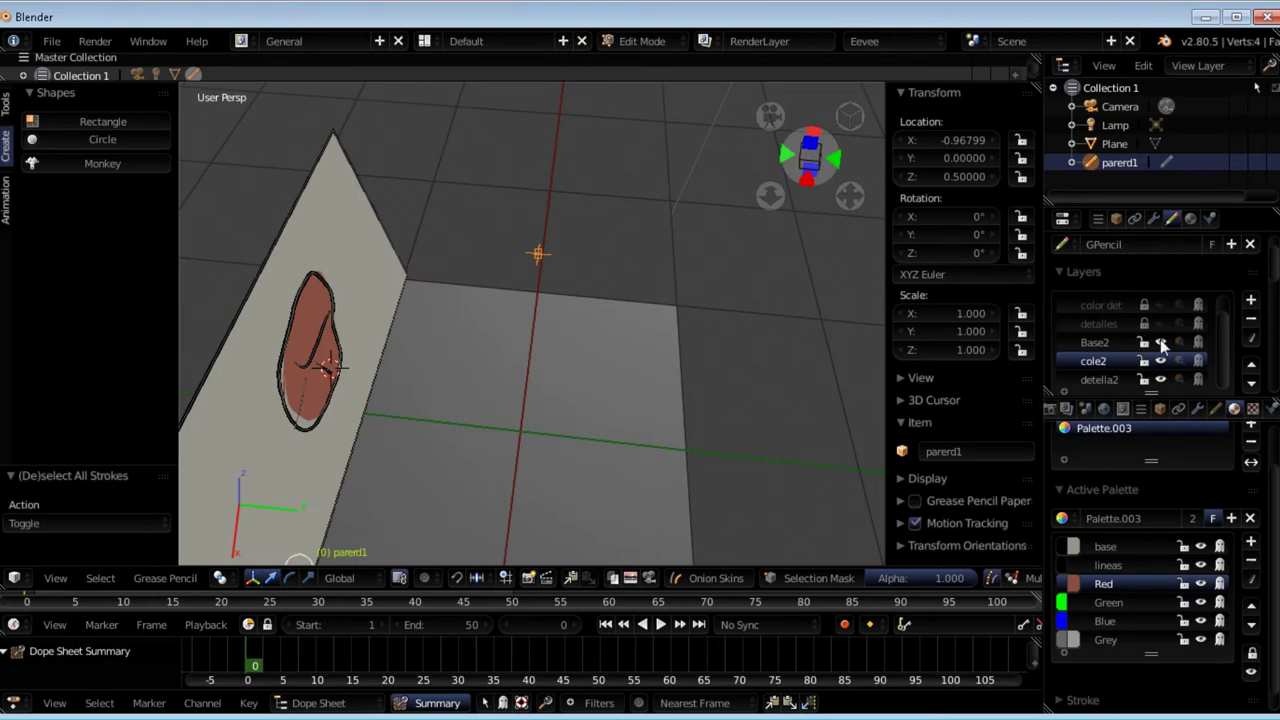
{"action": "left_click", "coordinate": [1158, 334]}
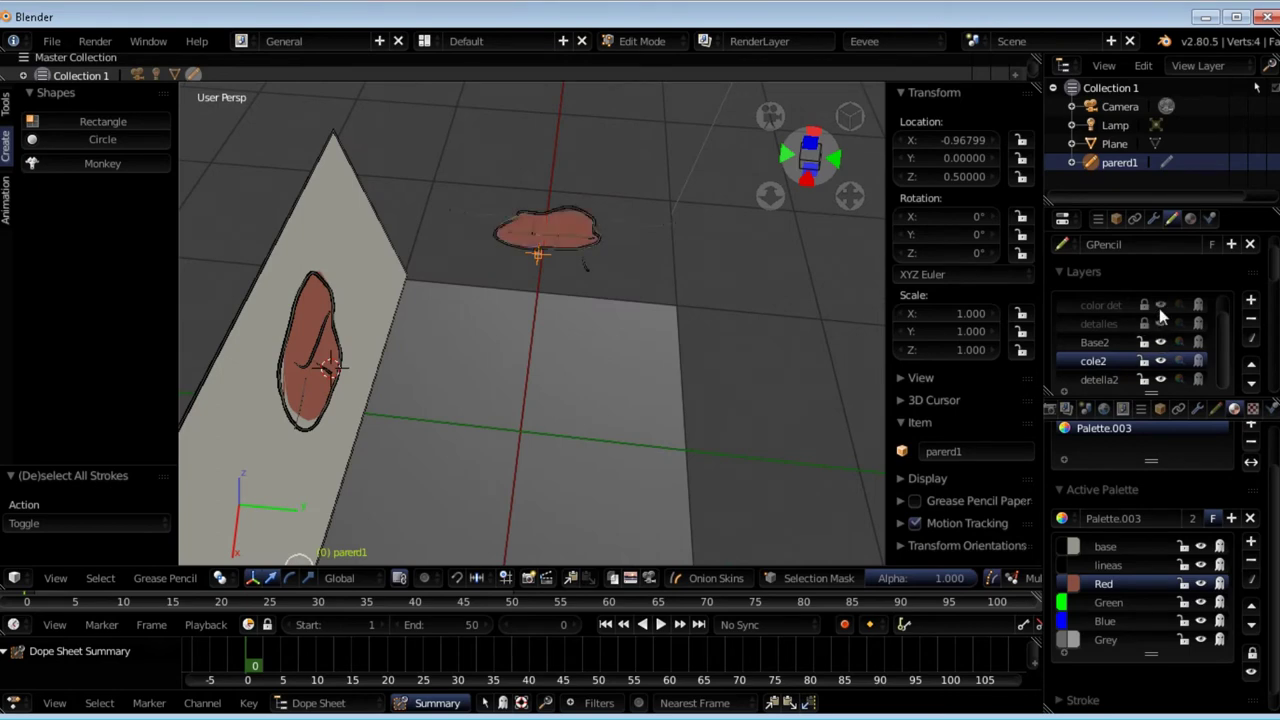
{"action": "scroll", "coordinate": [1215, 338], "scroll_direction": "up", "scroll_amount": 1}
{"action": "left_click", "coordinate": [1160, 305]}
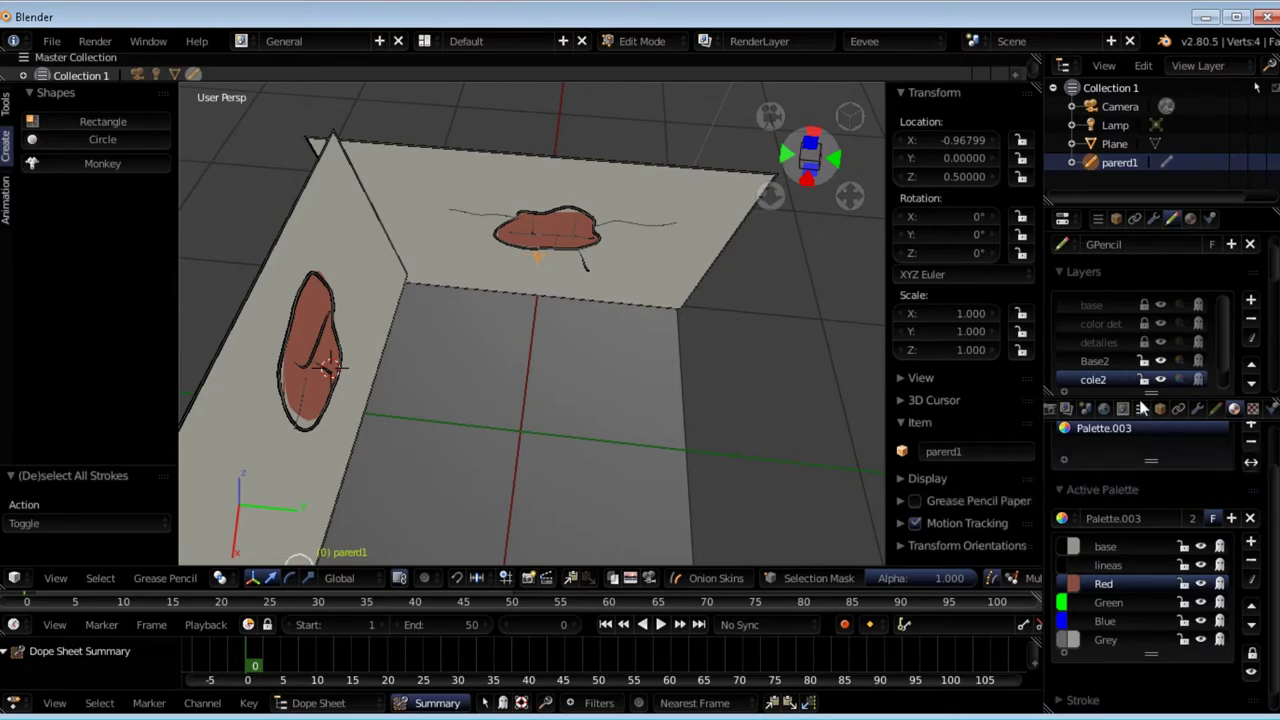
{"action": "left_click", "coordinate": [1141, 409]}
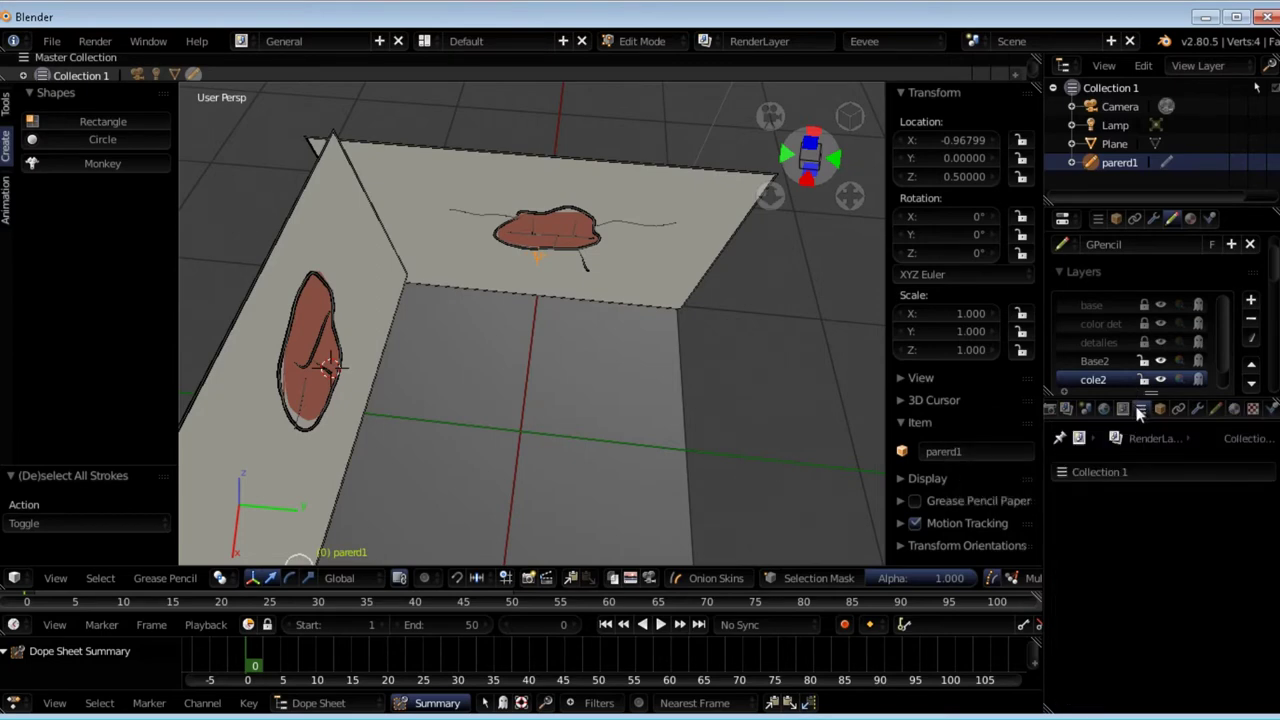
{"action": "left_click", "coordinate": [1234, 409]}
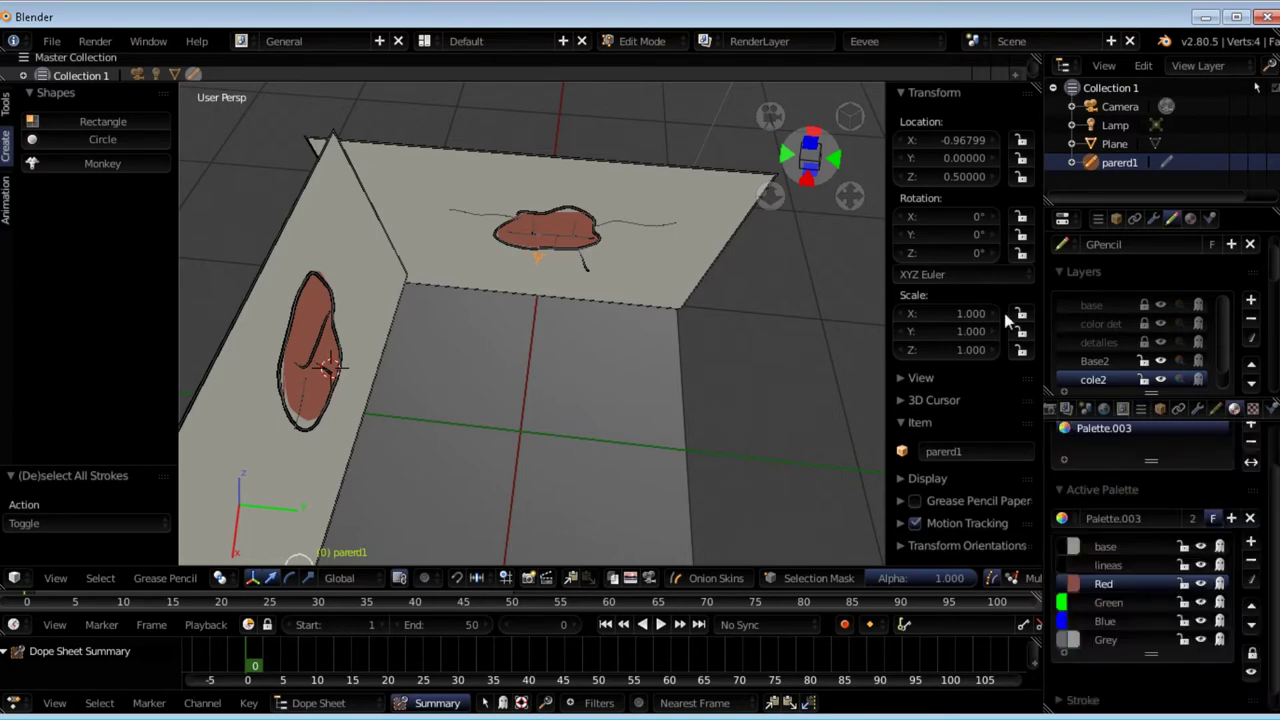
{"action": "key", "text": "KP_0"}
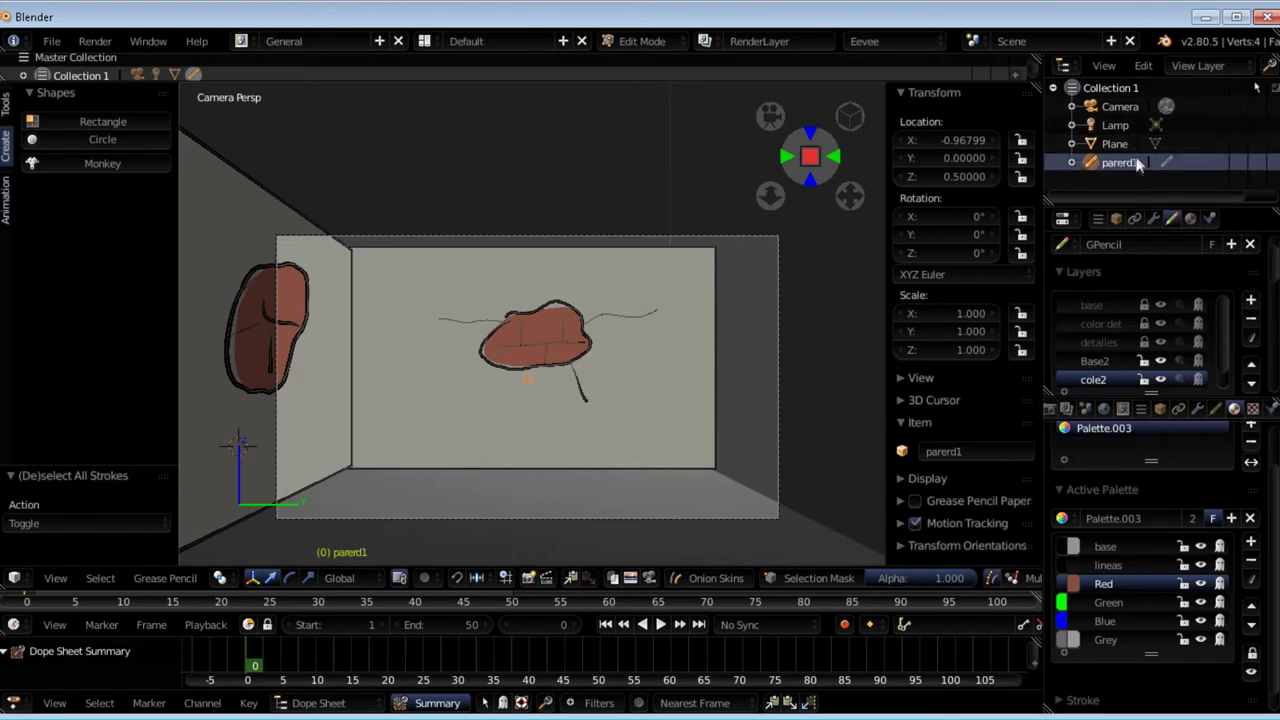
- Return to the camera view in Draw mode and pick the lineas colour
{"action": "mouse_move", "coordinate": [359, 321]}
{"action": "middle_mouse_down"}
{"action": "mouse_move", "coordinate": [259, 354]}
{"action": "mouse_move", "coordinate": [390, 277]}
{"action": "middle_mouse_up"}
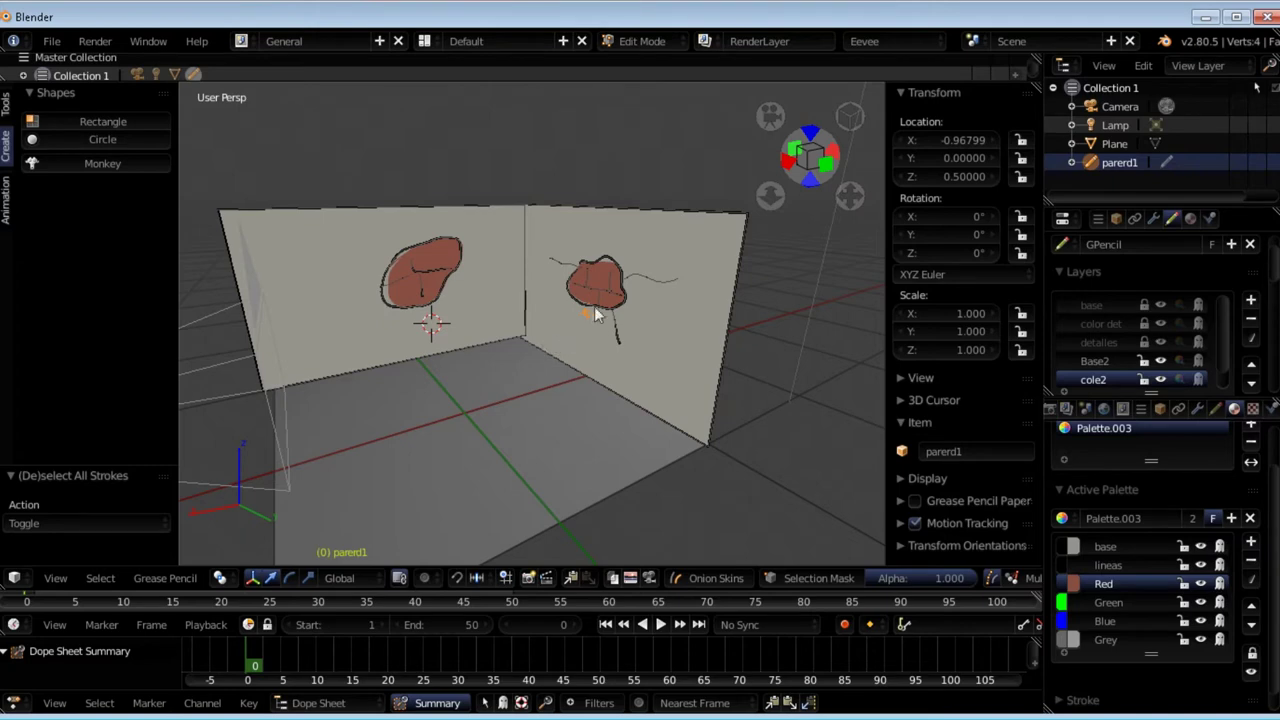
{"action": "key", "text": "KP_0"}
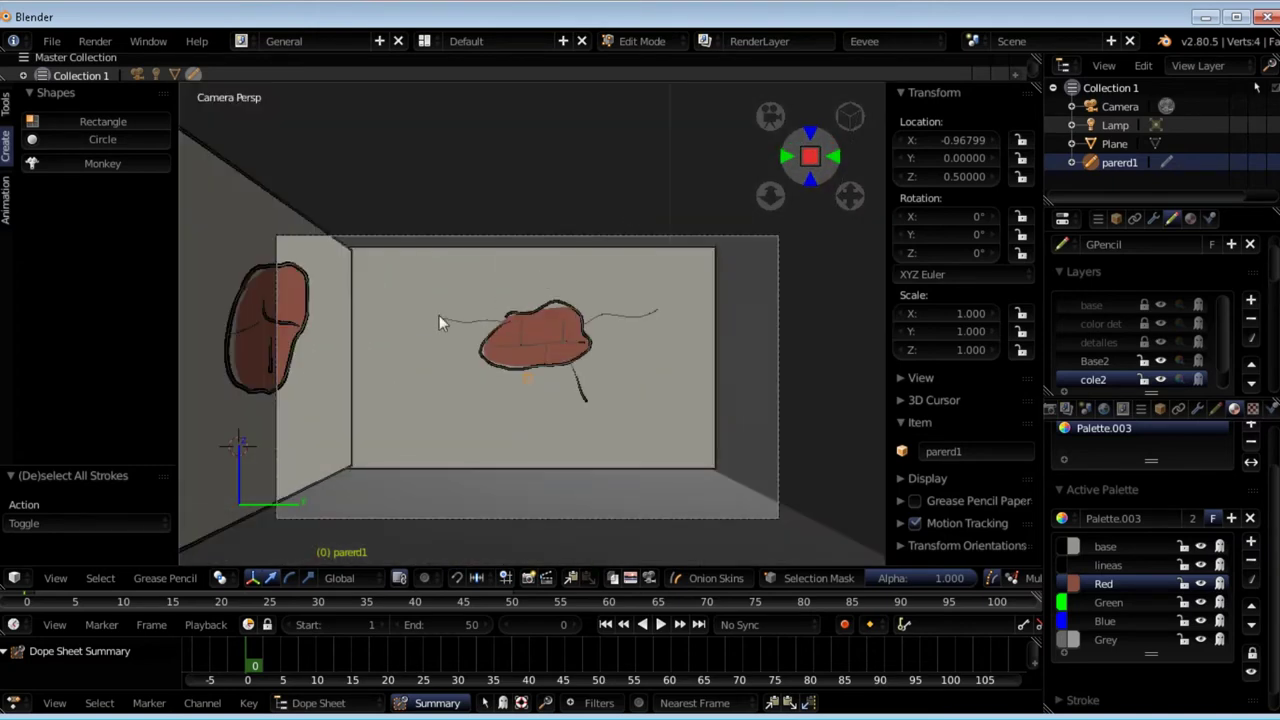
{"action": "key", "text": "Tab"}
{"action": "middle_click_drag", "start_coordinate": [300, 350], "coordinate": [466, 357], "text": "shift"}
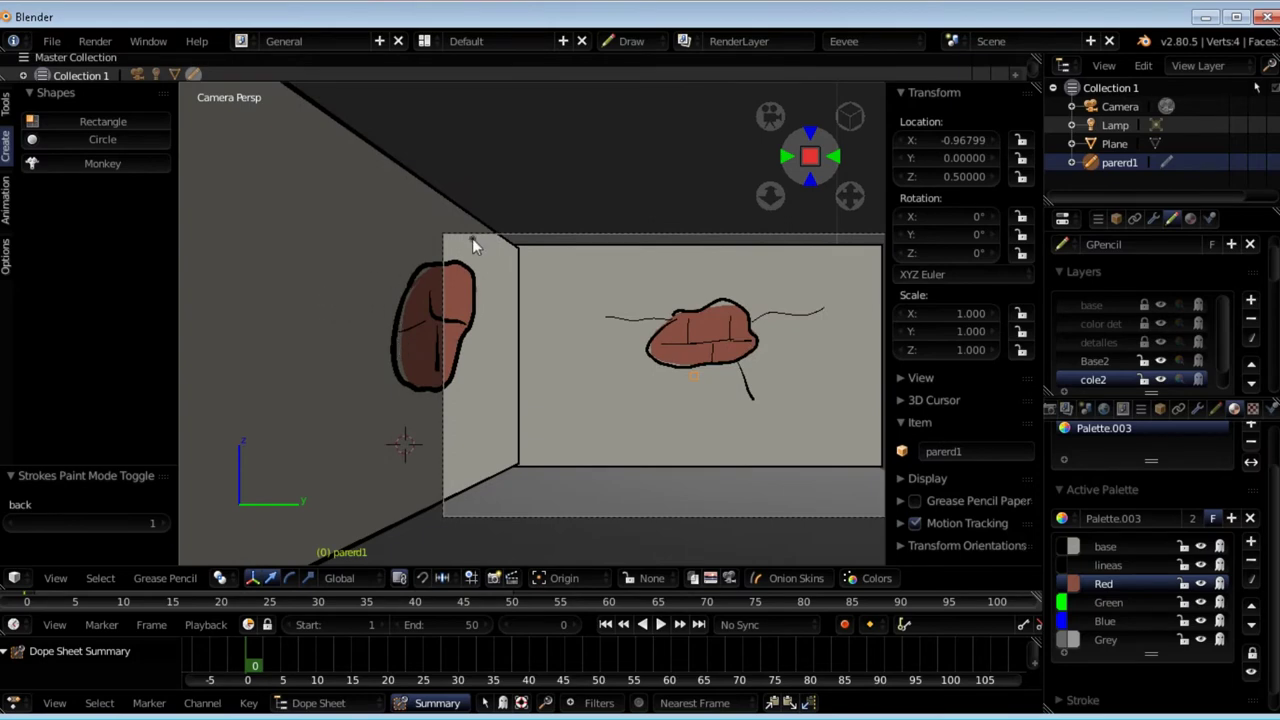
{"action": "left_click", "coordinate": [1108, 565]}
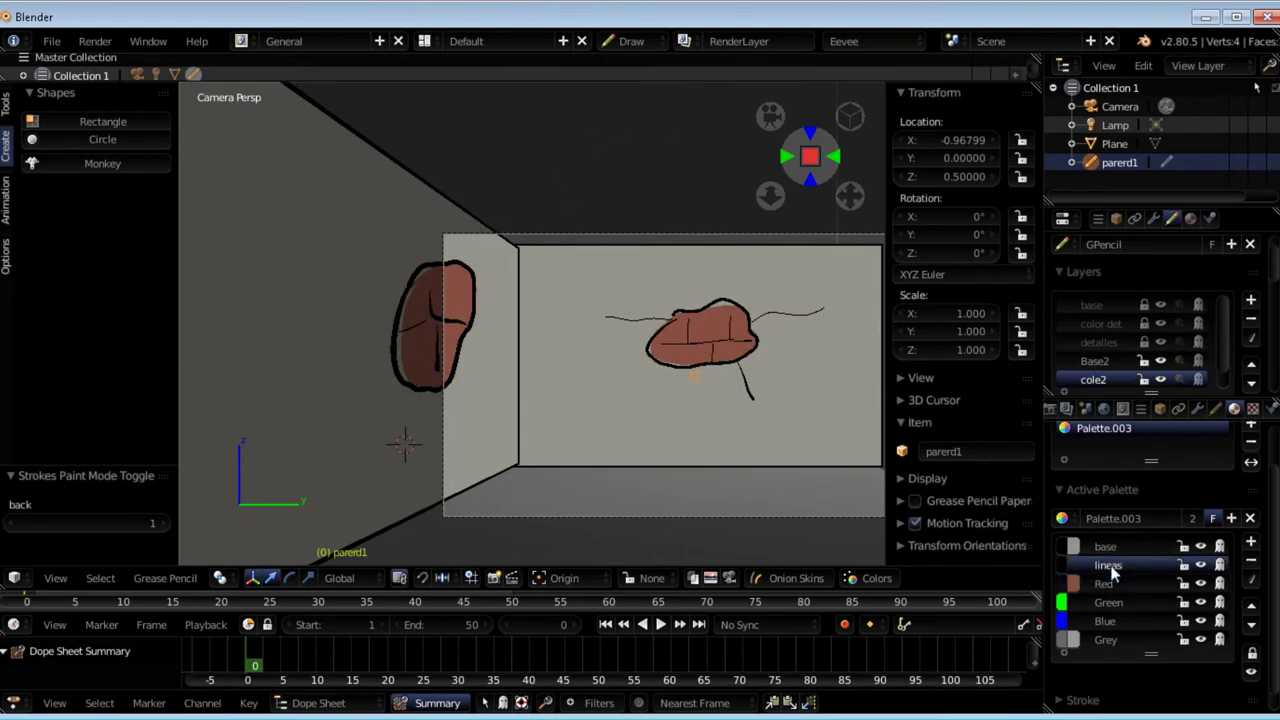
- Draw a dark lineas loop stroke near the left wall and zoom to inspect it
{"action": "mouse_move", "coordinate": [285, 294]}
{"action": "left_mouse_down"}
{"action": "mouse_move", "coordinate": [296, 364]}
{"action": "mouse_move", "coordinate": [291, 282]}
{"action": "left_mouse_up"}
{"action": "mouse_move", "coordinate": [614, 286]}
{"action": "middle_mouse_down"}
{"action": "mouse_move", "coordinate": [486, 414]}
{"action": "mouse_move", "coordinate": [557, 333]}
{"action": "mouse_move", "coordinate": [529, 371]}
{"action": "mouse_move", "coordinate": [543, 354]}
{"action": "middle_mouse_up"}
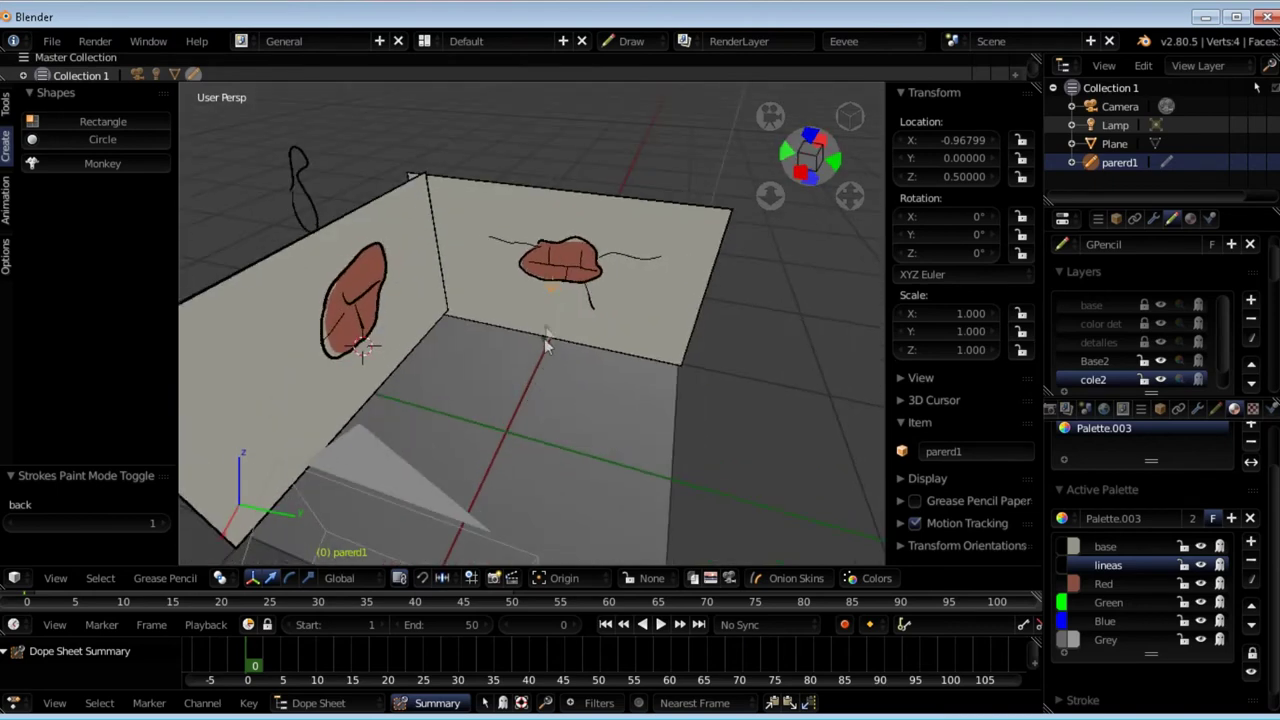
{"action": "scroll", "coordinate": [558, 295], "scroll_direction": "up", "scroll_amount": 3}
{"action": "scroll", "coordinate": [580, 260], "scroll_direction": "up", "scroll_amount": 3}
{"action": "scroll", "coordinate": [614, 205], "scroll_direction": "up", "scroll_amount": 2}
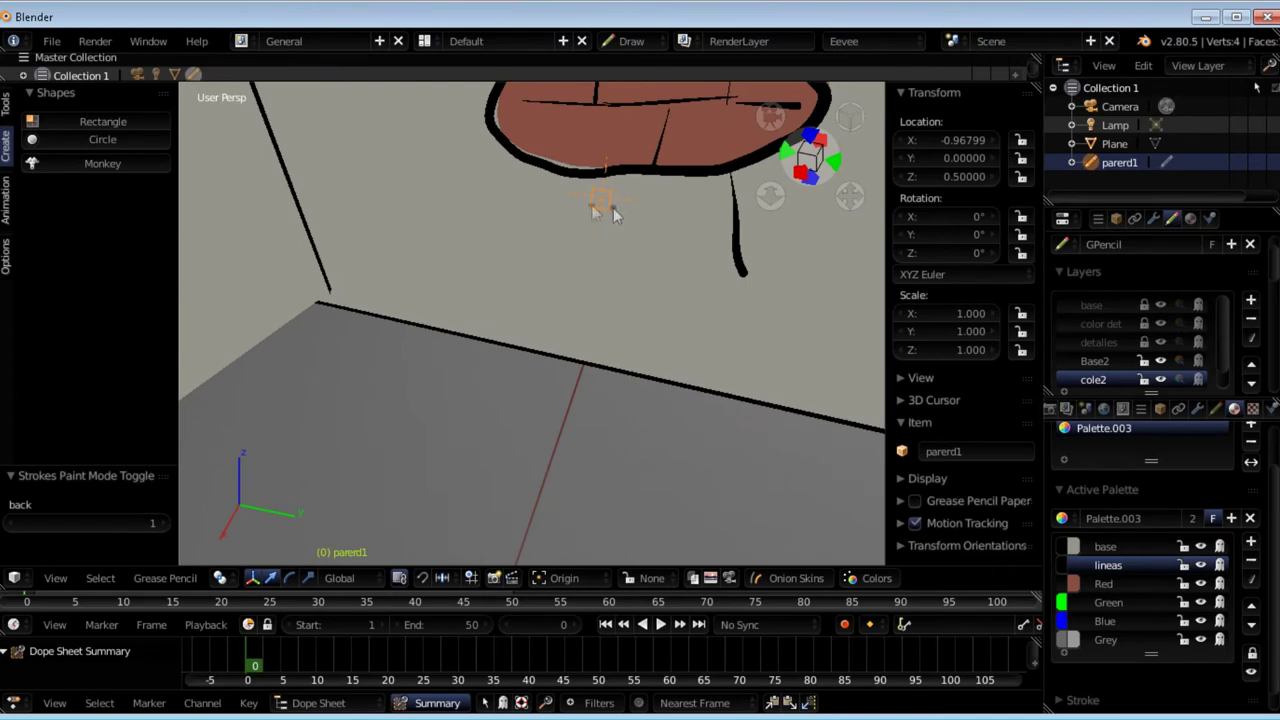
{"action": "scroll", "coordinate": [605, 205], "scroll_direction": "down", "scroll_amount": 1}
{"action": "scroll", "coordinate": [590, 260], "scroll_direction": "down", "scroll_amount": 2}
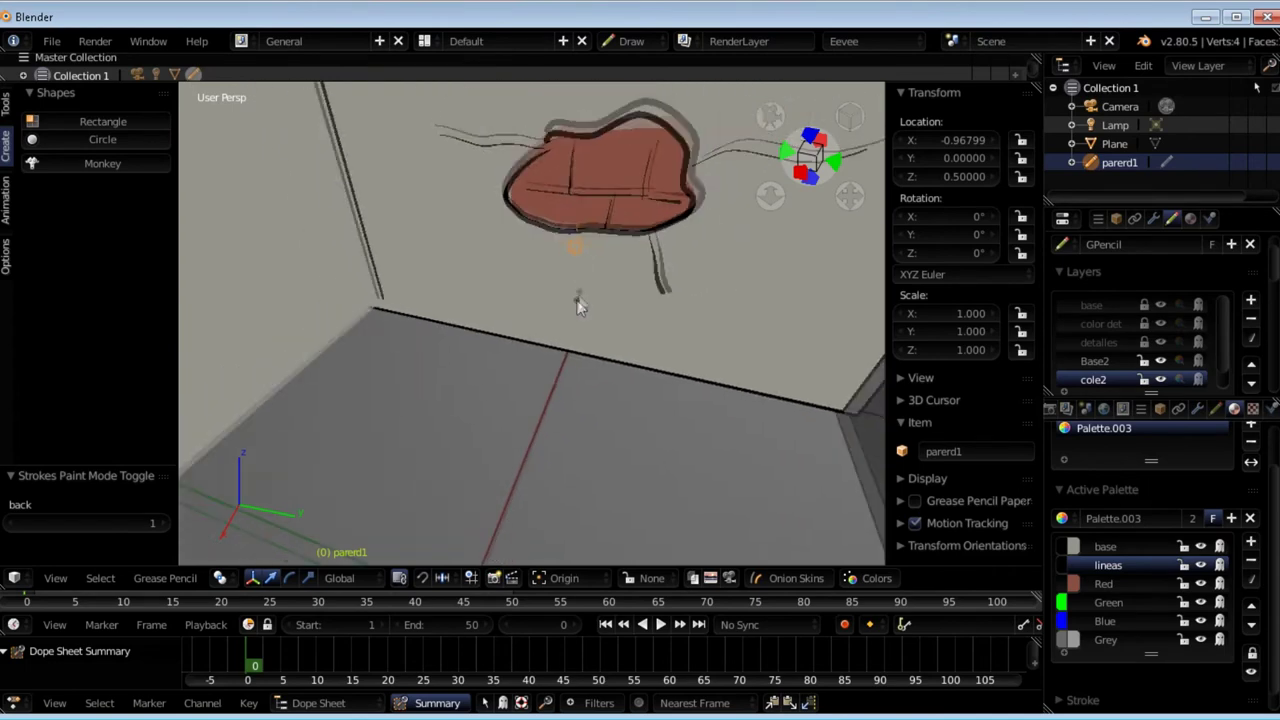
{"action": "scroll", "coordinate": [566, 345], "scroll_direction": "down", "scroll_amount": 2}
{"action": "scroll", "coordinate": [540, 430], "scroll_direction": "down", "scroll_amount": 2}
{"action": "scroll", "coordinate": [533, 460], "scroll_direction": "down", "scroll_amount": 1}
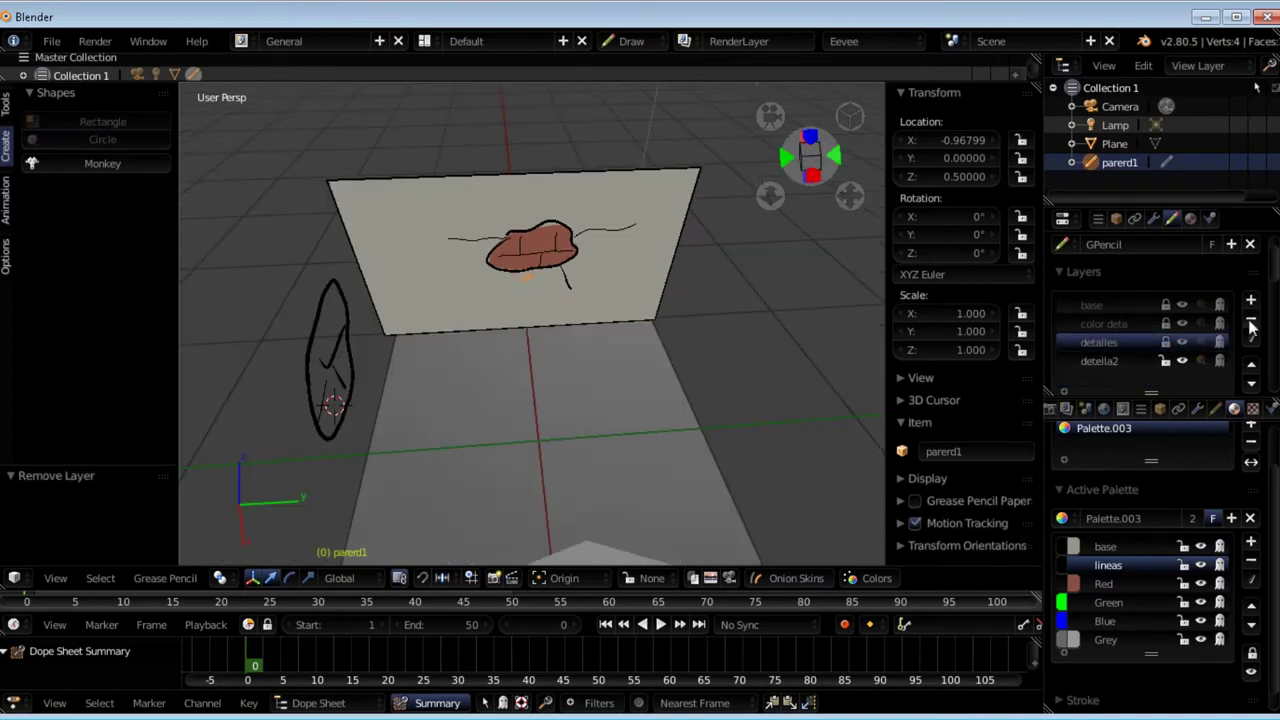
- Delete the detella2 layer so only the back wall remains
{"action": "left_click", "coordinate": [1250, 319]}
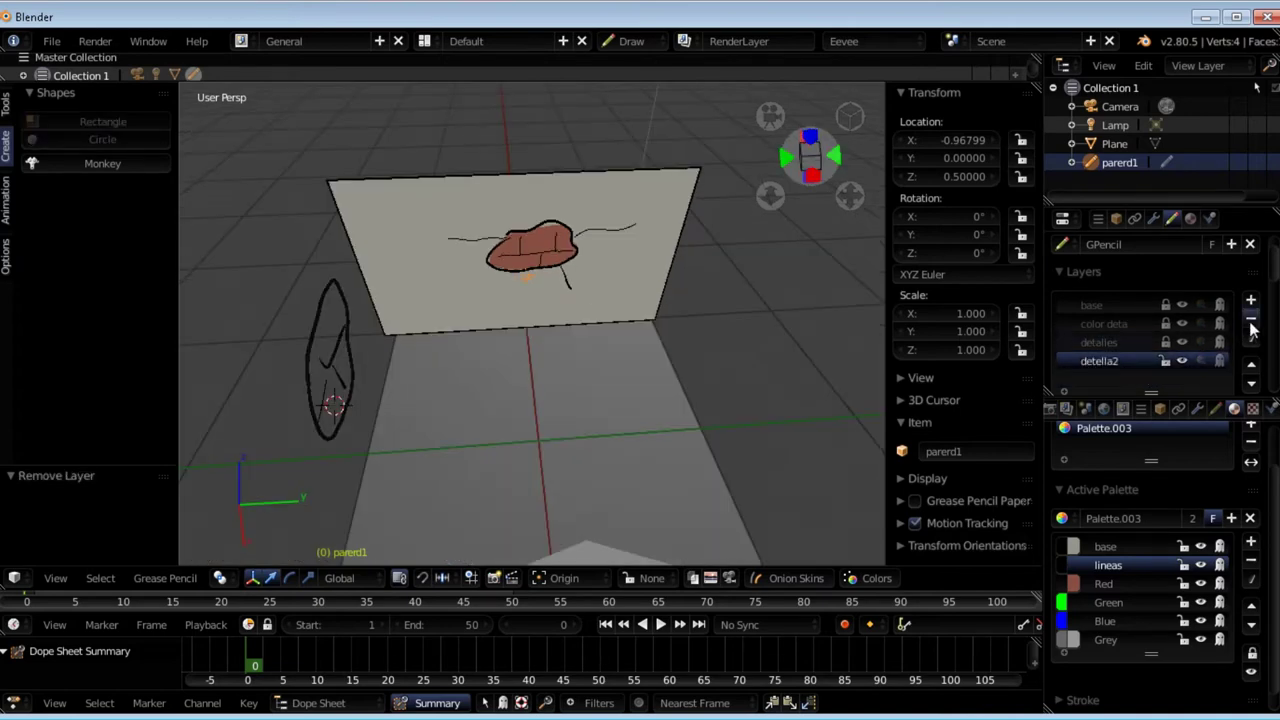
{"action": "mouse_move", "coordinate": [642, 241]}
{"action": "middle_mouse_down"}
{"action": "mouse_move", "coordinate": [572, 208]}
{"action": "mouse_move", "coordinate": [500, 206]}
{"action": "mouse_move", "coordinate": [430, 245]}
{"action": "mouse_move", "coordinate": [354, 194]}
{"action": "middle_mouse_up"}
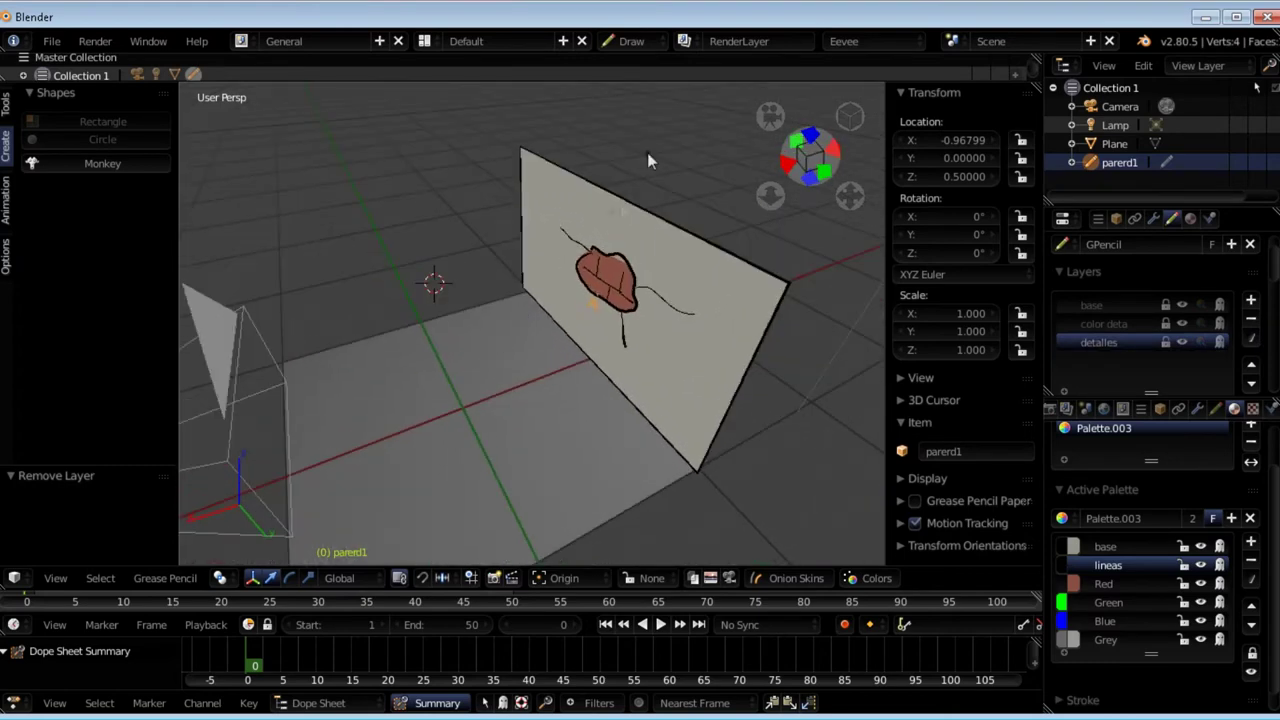
{"action": "left_click", "coordinate": [632, 42]}
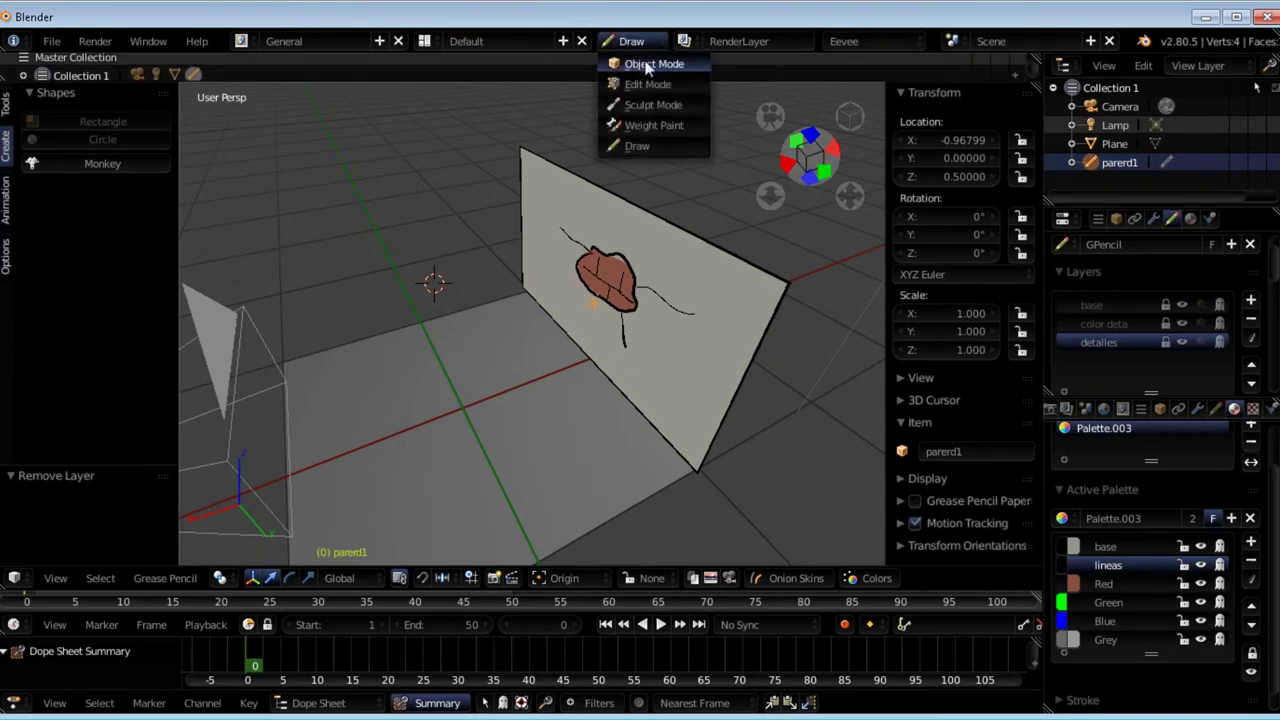
- In Object Mode, add a blank Grease Pencil object beside the brick-patch wall
{"action": "left_click", "coordinate": [655, 64]}
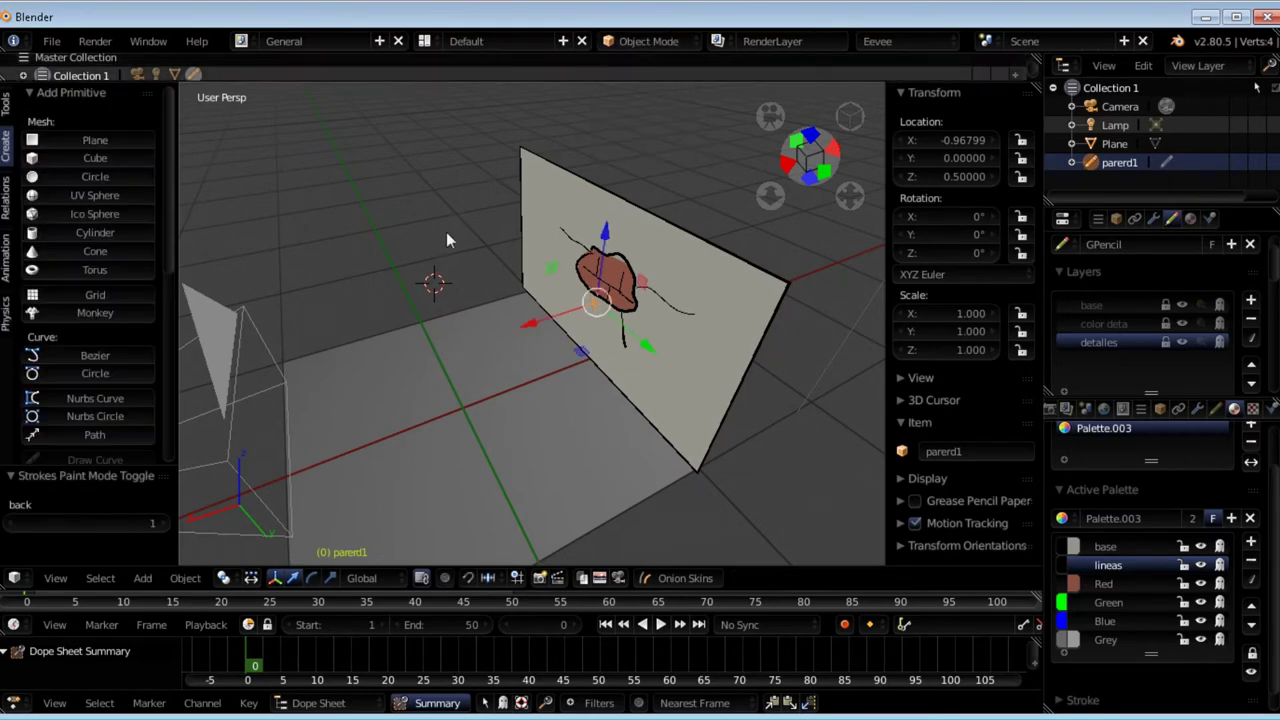
{"action": "middle_click_drag", "start_coordinate": [456, 218], "coordinate": [404, 255]}
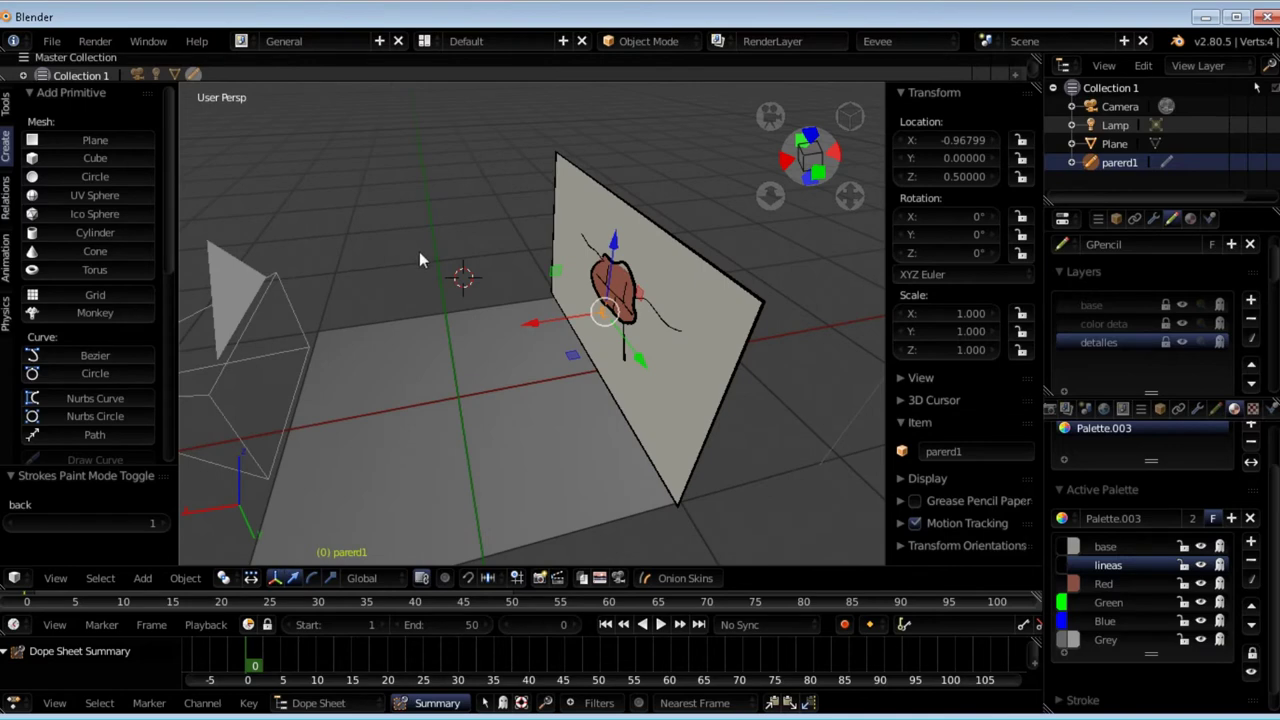
{"action": "key", "text": "shift+a"}
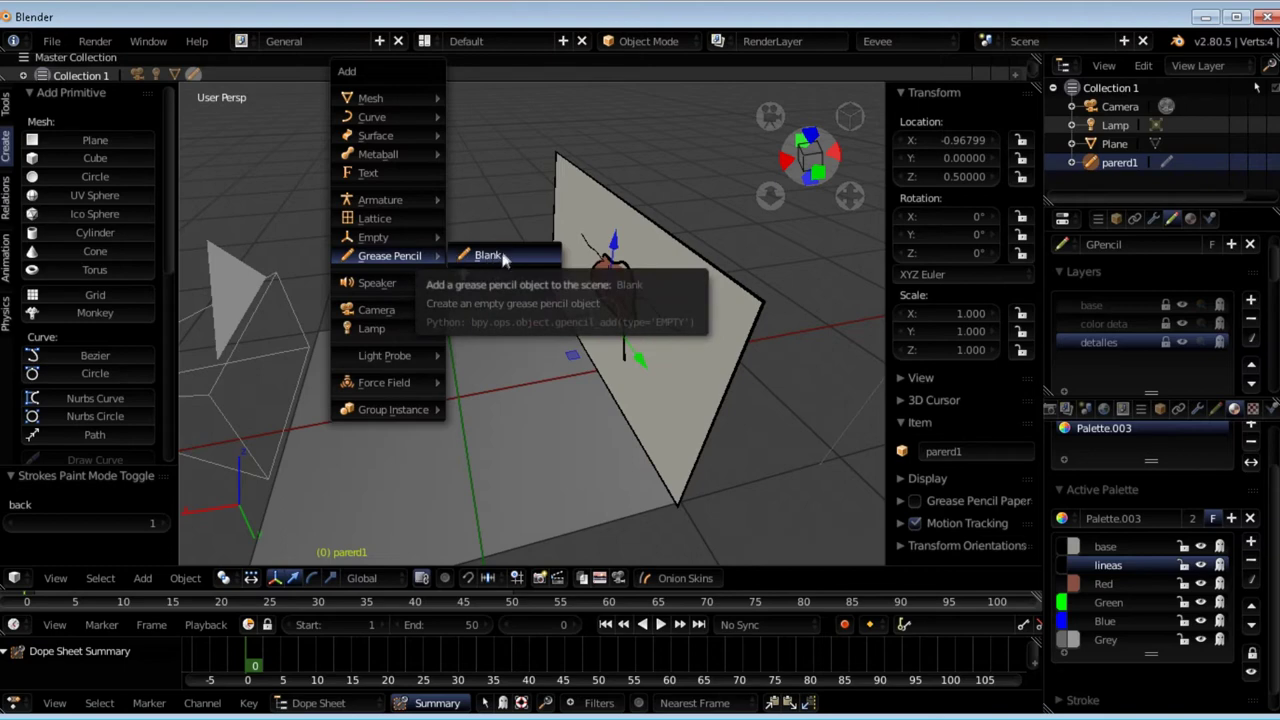
{"action": "left_click", "coordinate": [492, 256]}
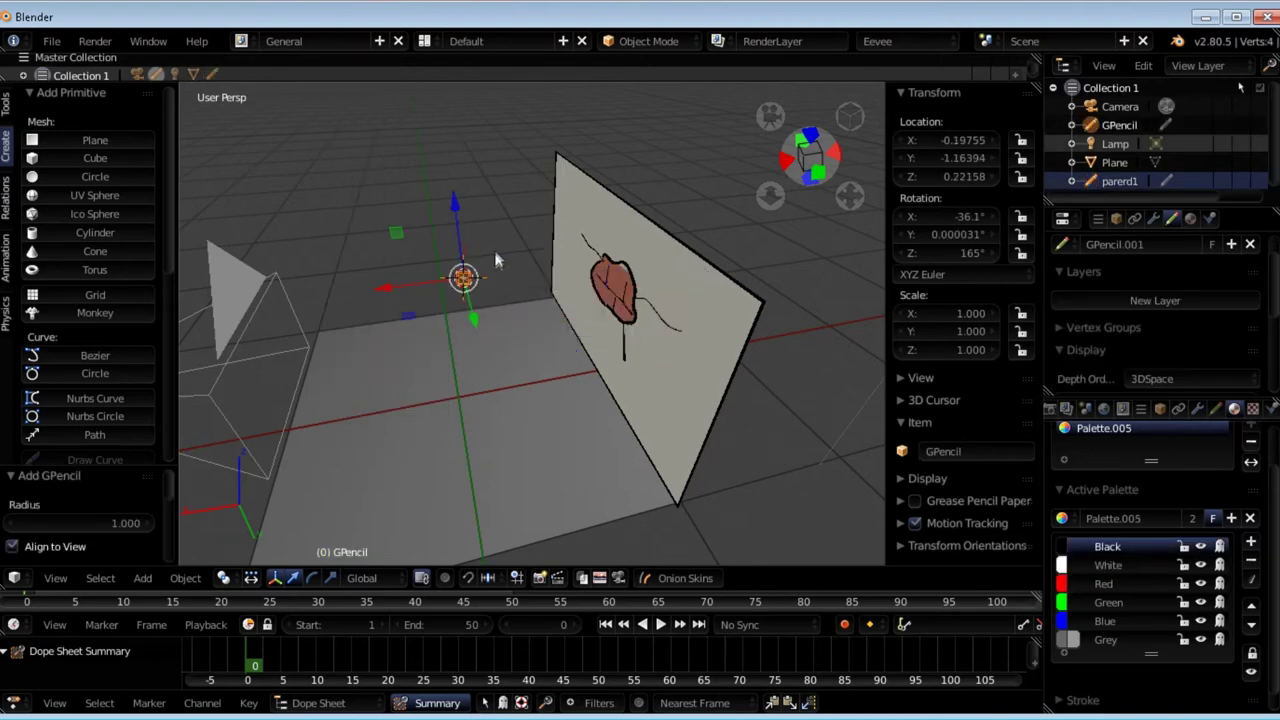
{"action": "middle_click_drag", "start_coordinate": [482, 299], "coordinate": [502, 309]}
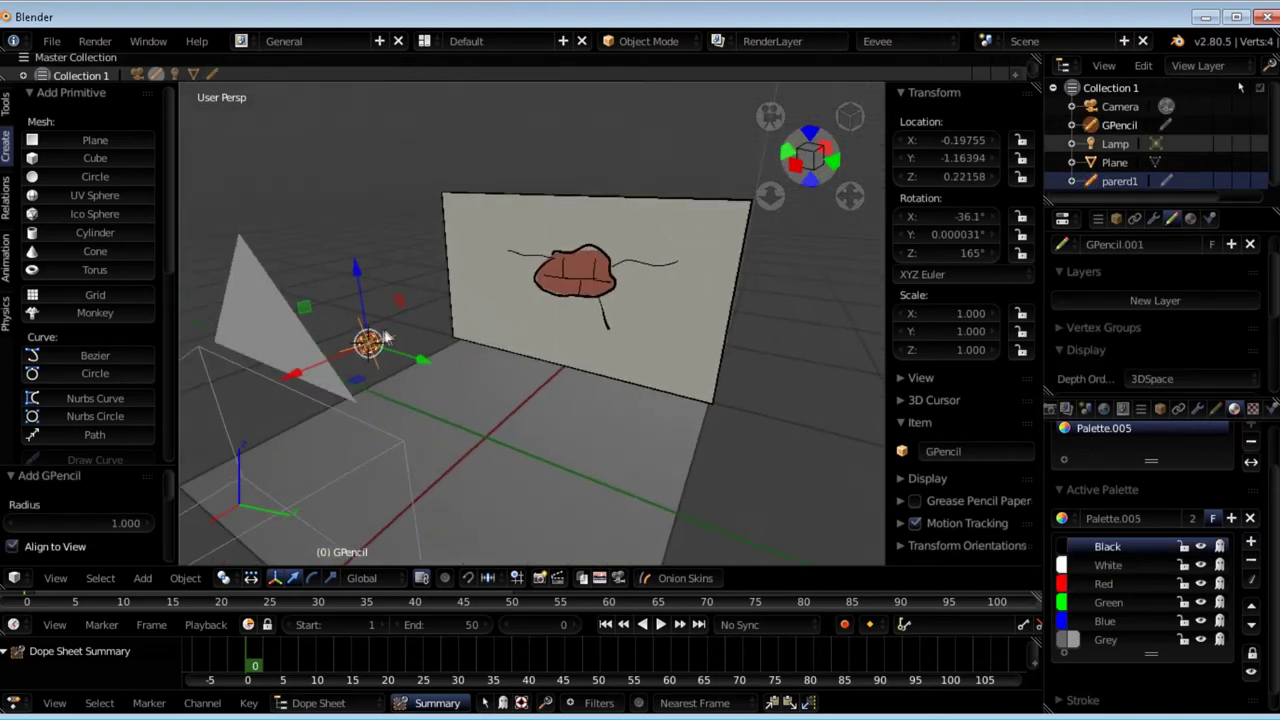
{"action": "middle_click_drag", "start_coordinate": [385, 337], "coordinate": [392, 340]}
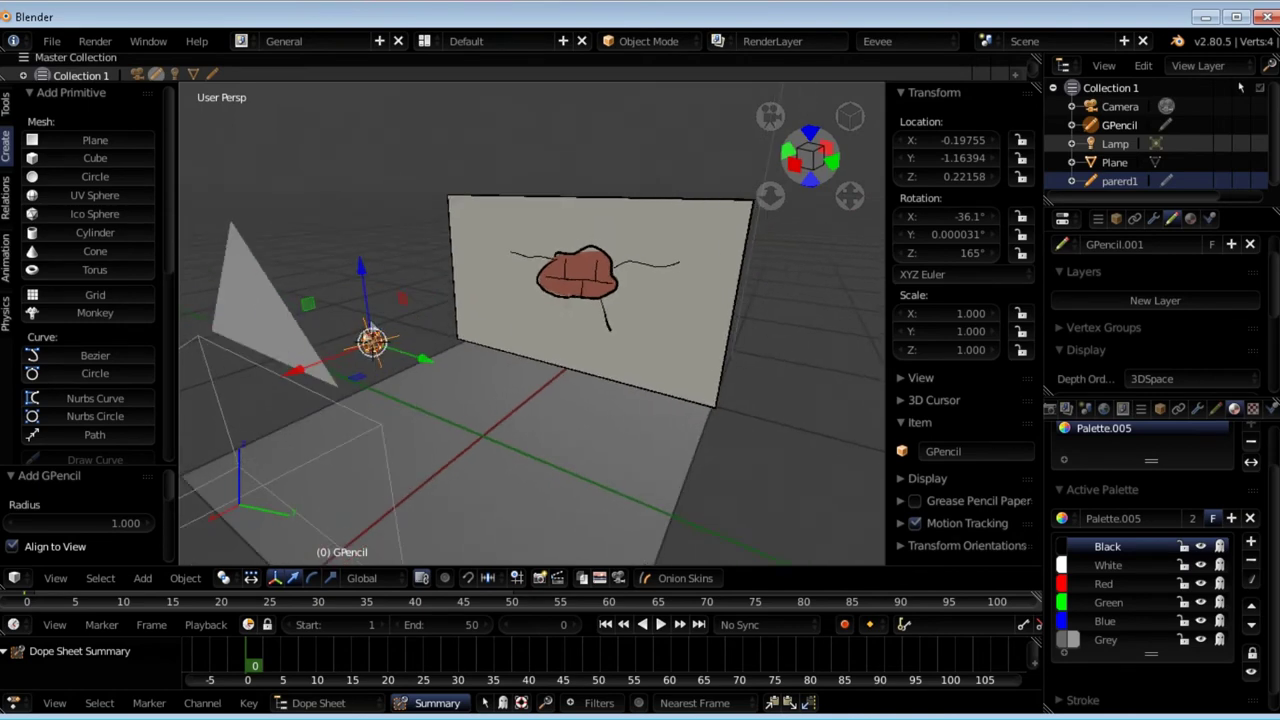
{"action": "mouse_move", "coordinate": [402, 340]}
{"action": "middle_mouse_down"}
{"action": "mouse_move", "coordinate": [360, 357]}
{"action": "mouse_move", "coordinate": [368, 366]}
{"action": "middle_mouse_up"}
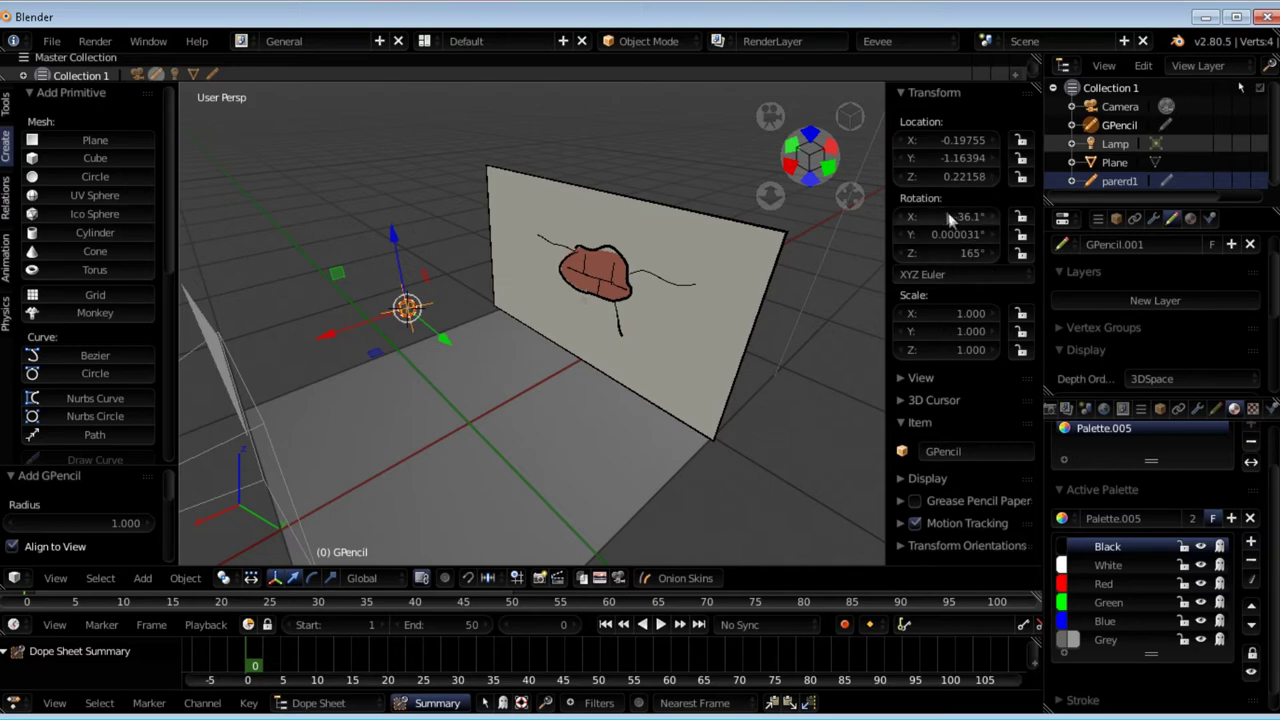
{"action": "left_click", "coordinate": [967, 226]}
- Set the new object's rotation to X 90°, Y 0°, Z 90°
{"action": "type", "text": "90"}
{"action": "key", "text": "Return"}
{"action": "left_click", "coordinate": [964, 240]}
{"action": "type", "text": "0"}
{"action": "key", "text": "Return"}
{"action": "left_click", "coordinate": [958, 254]}
{"action": "type", "text": "90"}
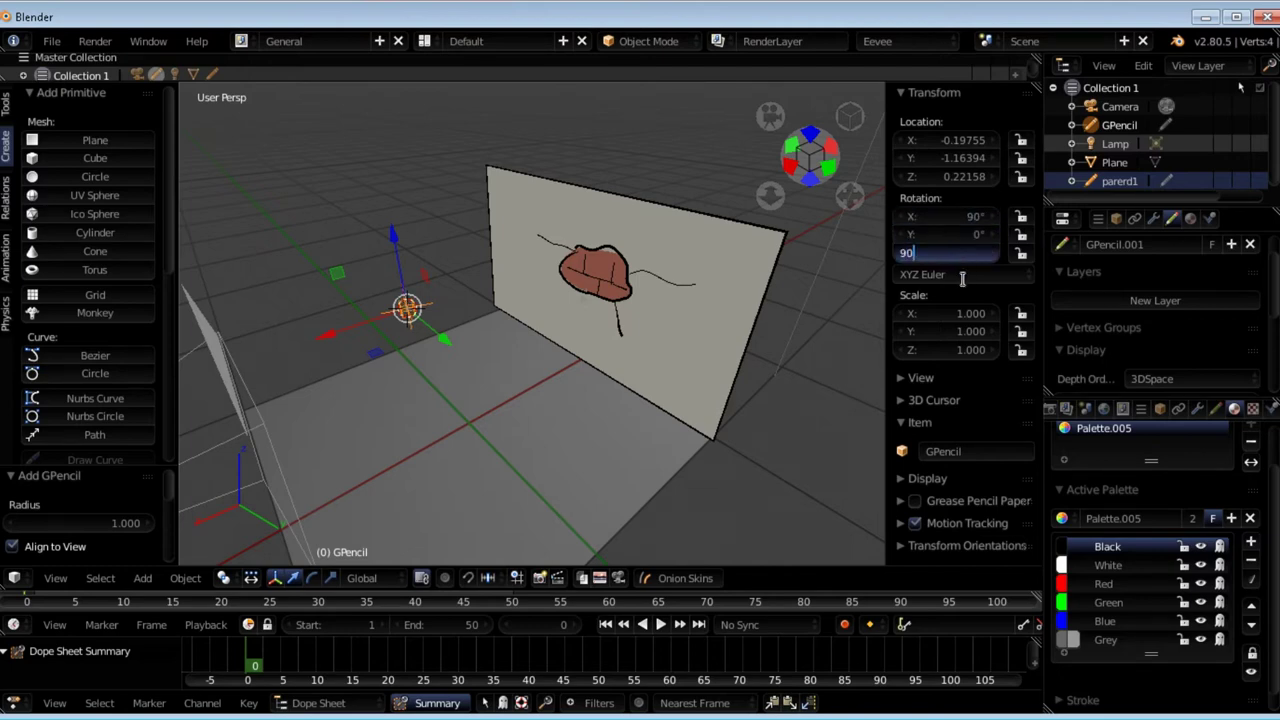
{"action": "key", "text": "Return"}
- Orbit to see the wall edge-on and switch the object into Draw mode
{"action": "middle_click_drag", "start_coordinate": [700, 256], "coordinate": [406, 259]}
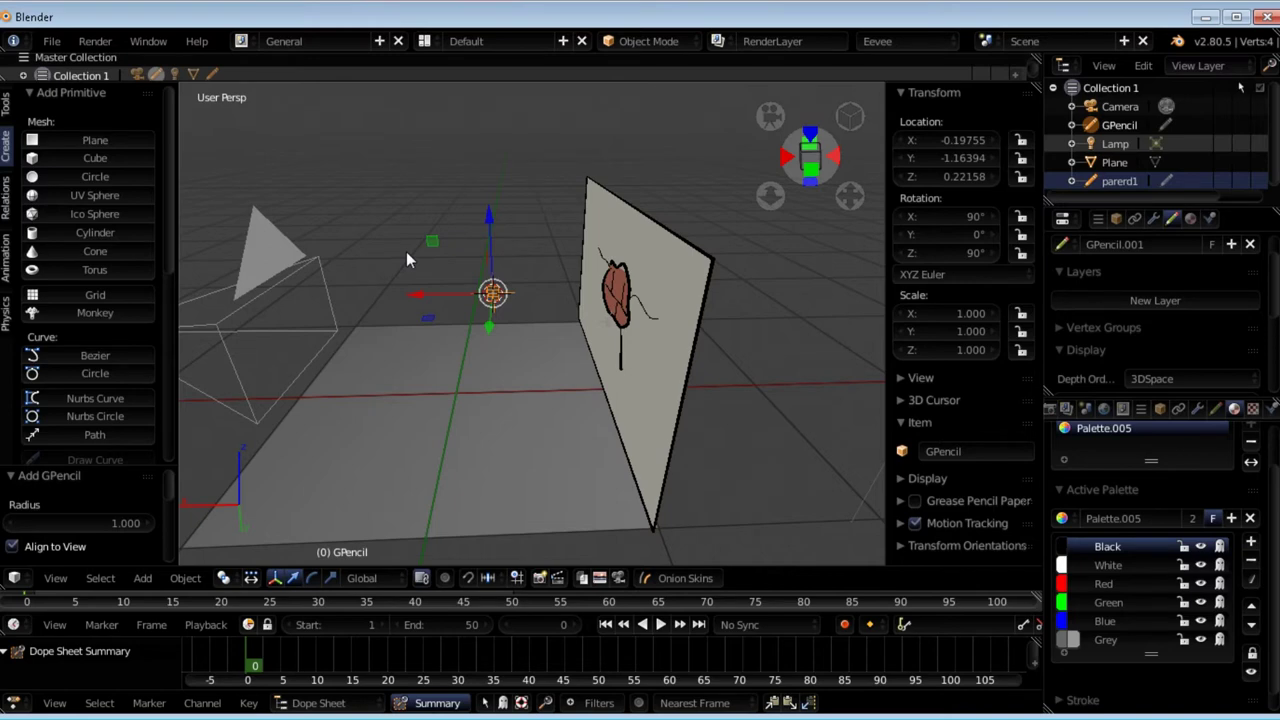
{"action": "key", "text": "ctrl+Tab"}
{"action": "mouse_move", "coordinate": [406, 251]}
{"action": "middle_mouse_down"}
{"action": "mouse_move", "coordinate": [732, 262]}
{"action": "mouse_move", "coordinate": [547, 251]}
{"action": "mouse_move", "coordinate": [492, 229]}
{"action": "middle_mouse_up"}
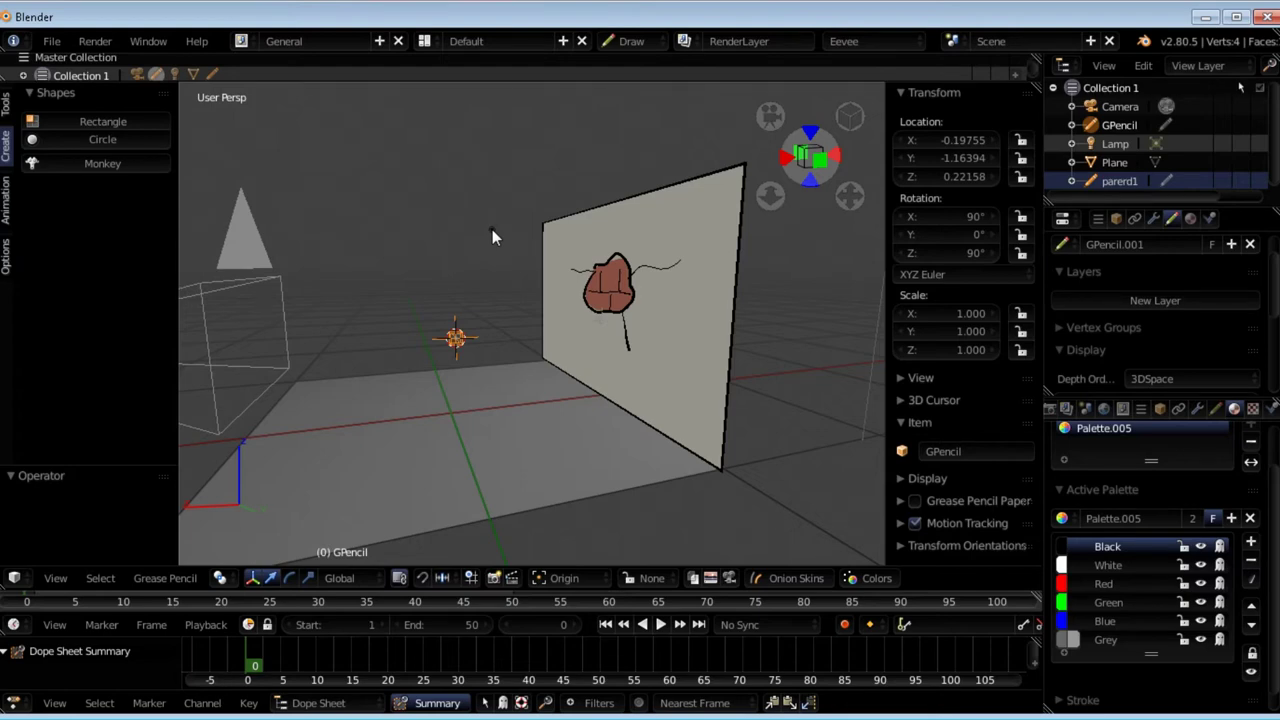
- Draw a test stroke below the brick patch from the side view, then undo it
{"action": "key", "text": "KP_1"}
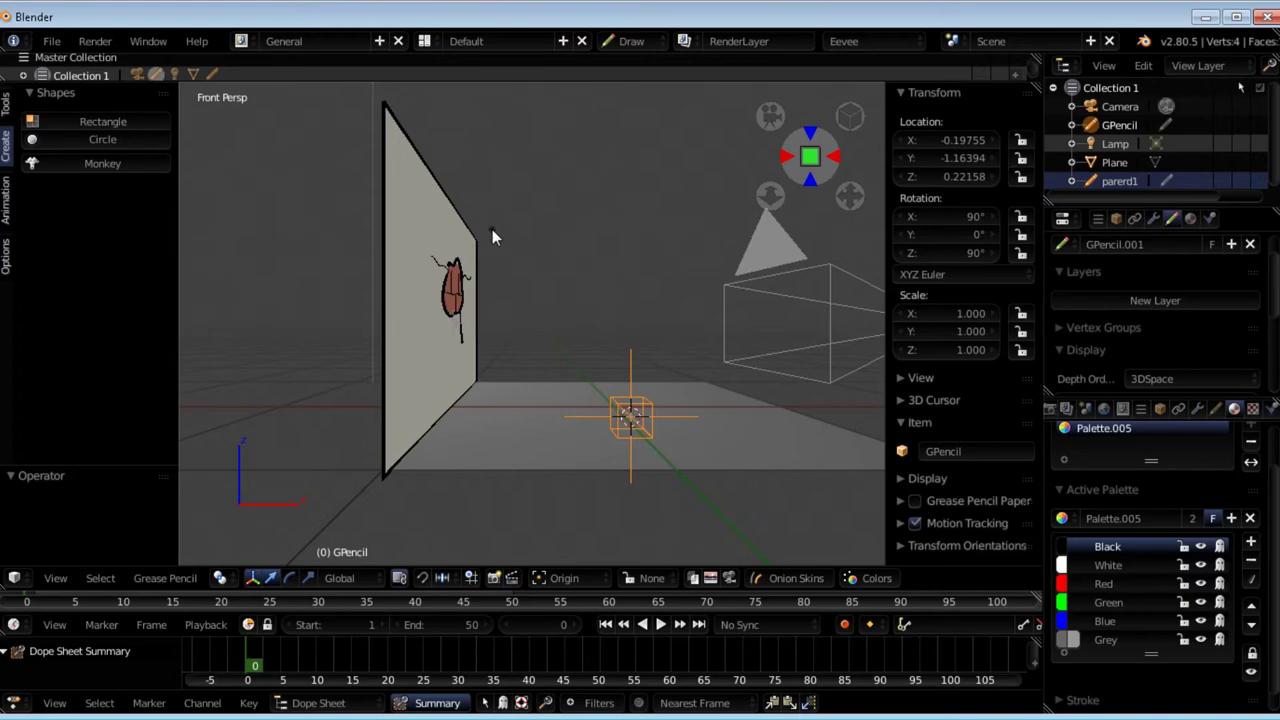
{"action": "key", "text": "KP_3"}
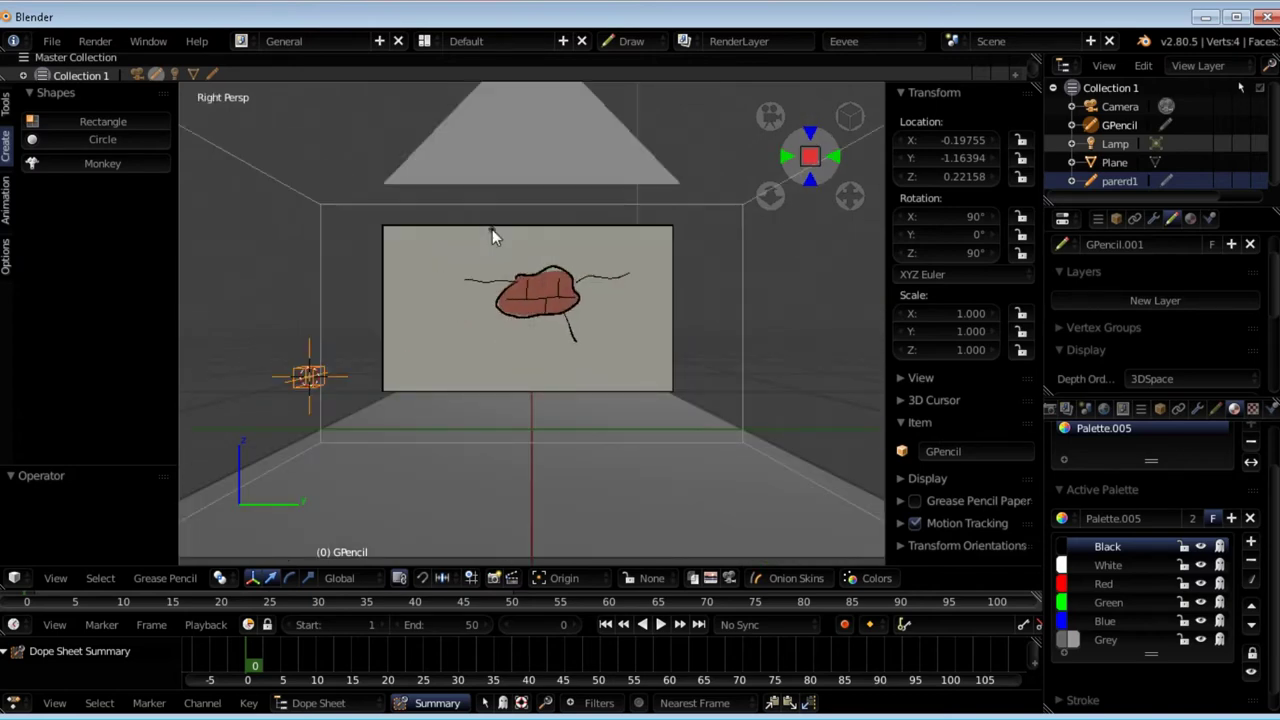
{"action": "left_click_drag", "start_coordinate": [524, 330], "coordinate": [533, 395]}
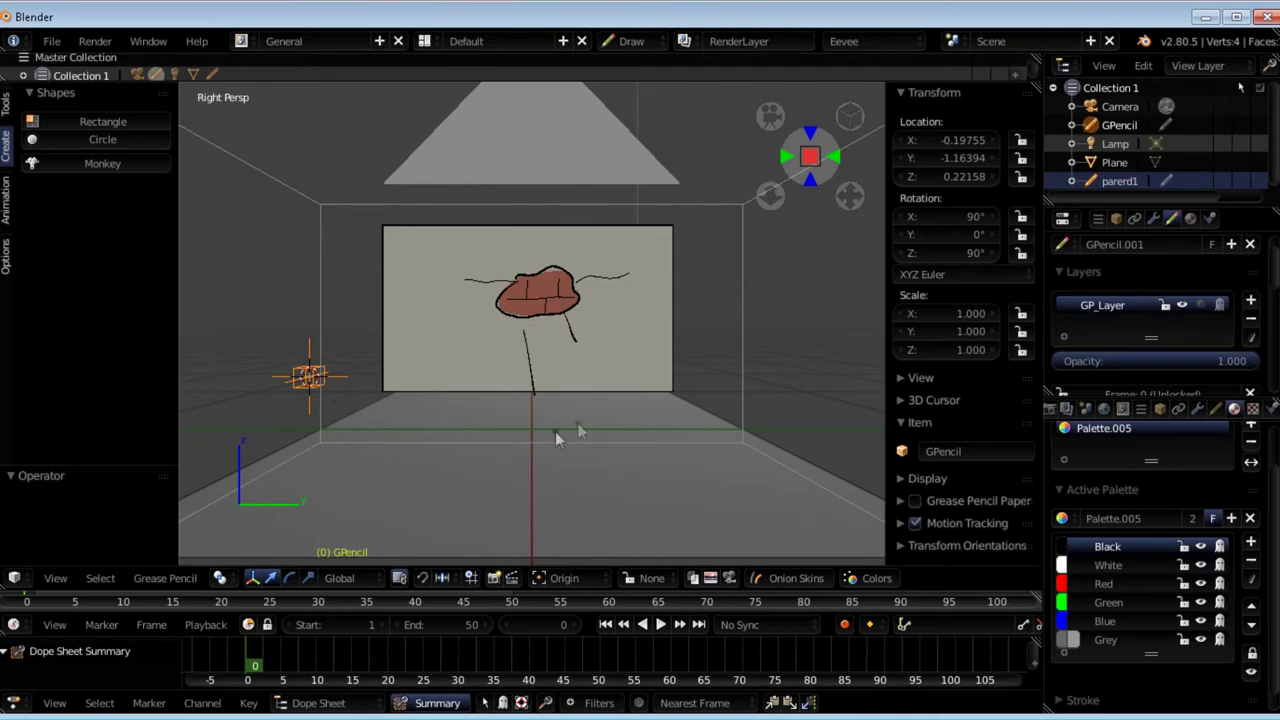
{"action": "key", "text": "ctrl+z"}
- Swing through front and side views and toggle orthographic to study the wall
{"action": "key", "text": "KP_1"}
{"action": "key", "text": "KP_4"}
{"action": "key", "text": "KP_4"}
{"action": "key", "text": "KP_4"}
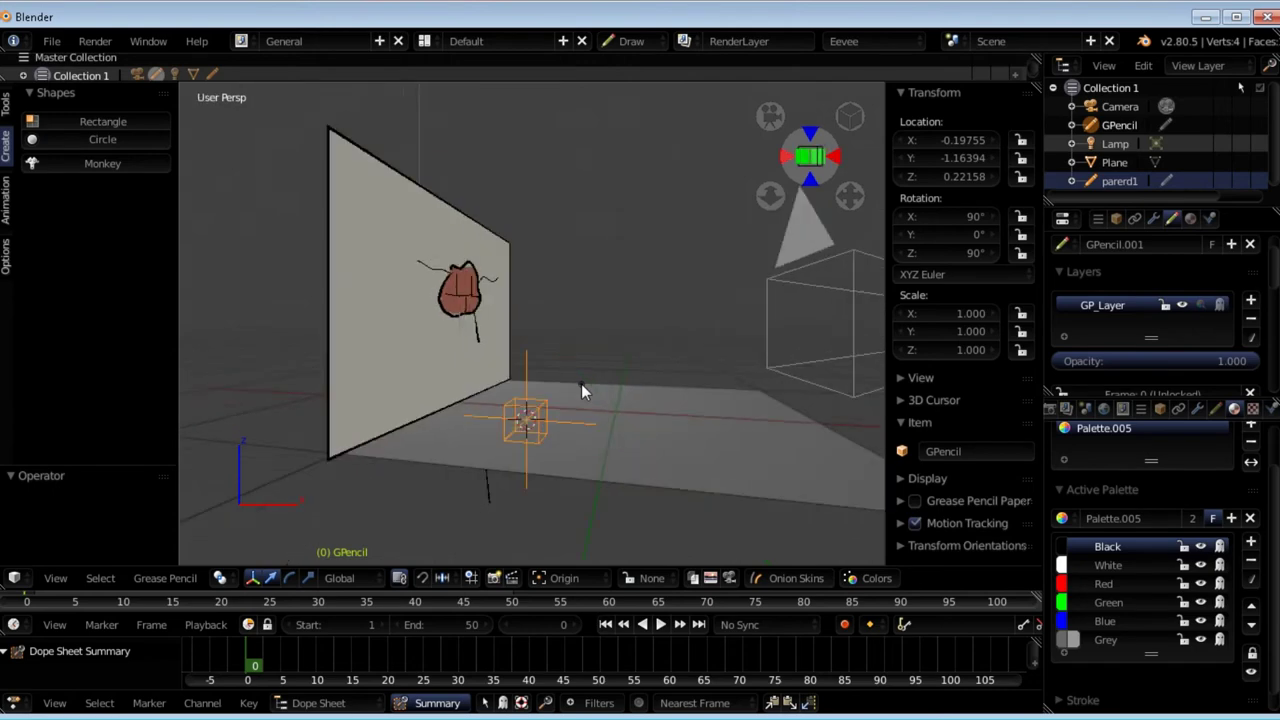
{"action": "key", "text": "KP_4"}
{"action": "key", "text": "KP_4"}
{"action": "key", "text": "KP_4"}
{"action": "key", "text": "KP_4"}
{"action": "key", "text": "KP_4"}
{"action": "key", "text": "KP_4"}
{"action": "key", "text": "KP_4"}
{"action": "key", "text": "KP_4"}
{"action": "key", "text": "KP_4"}
{"action": "key", "text": "KP_4"}
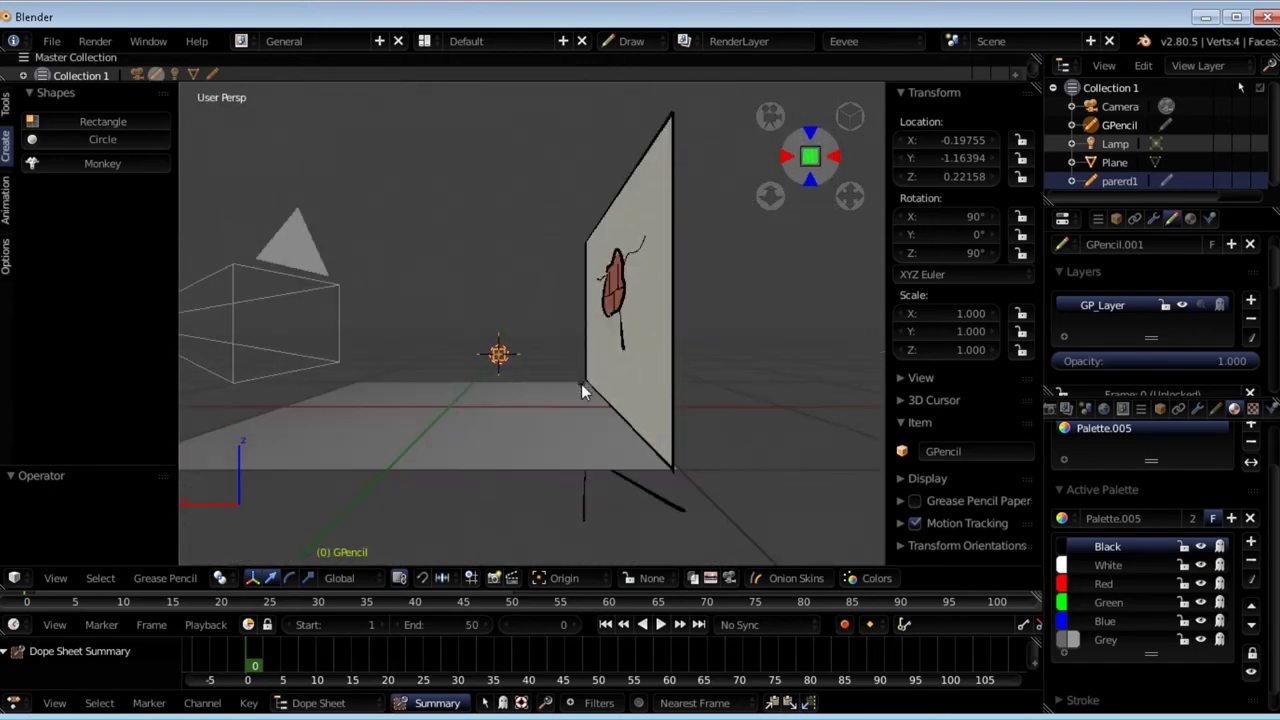
{"action": "key", "text": "KP_4"}
{"action": "key", "text": "KP_4"}
{"action": "middle_click_drag", "start_coordinate": [628, 372], "coordinate": [695, 390]}
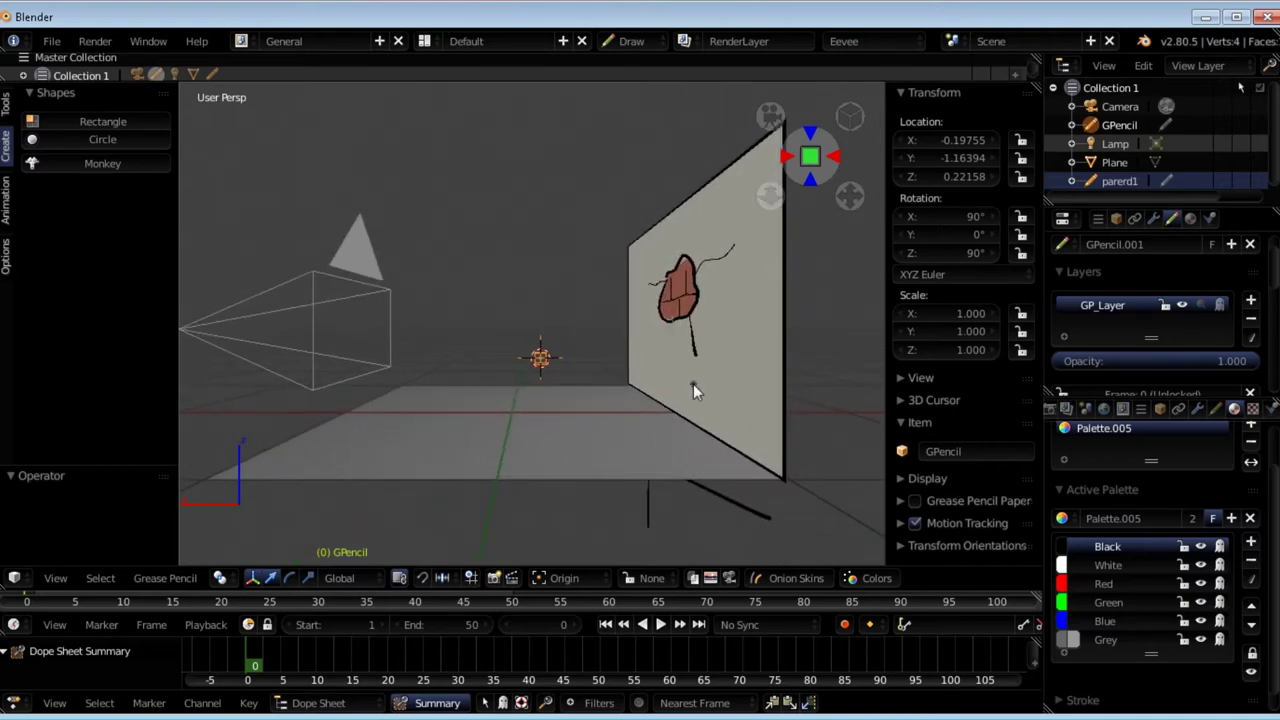
{"action": "key", "text": "KP_5"}
{"action": "mouse_move", "coordinate": [692, 320]}
{"action": "middle_mouse_down"}
{"action": "mouse_move", "coordinate": [665, 420]}
{"action": "mouse_move", "coordinate": [663, 388]}
{"action": "mouse_move", "coordinate": [620, 368]}
{"action": "mouse_move", "coordinate": [617, 443]}
{"action": "middle_mouse_up"}
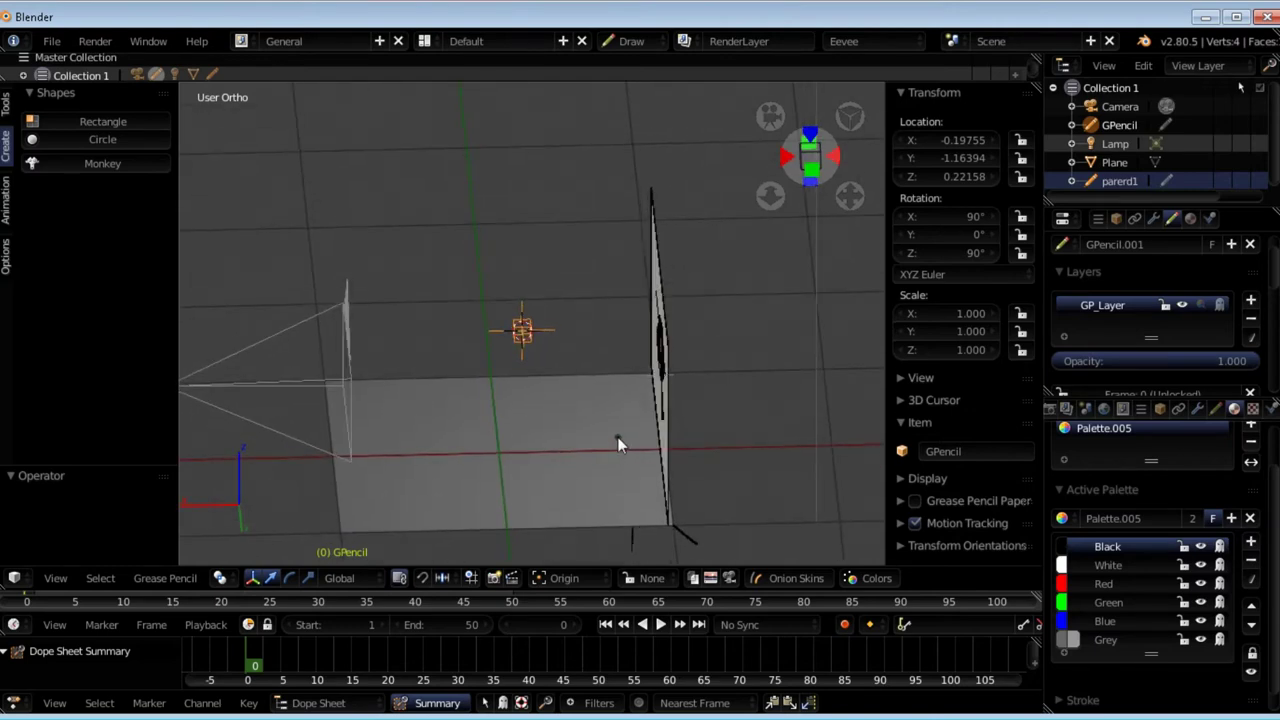
{"action": "key", "text": "KP_3"}
- Orbit until the brick-patch wall is seen edge-on and choose the Rectangle shape
{"action": "key", "text": "KP_1"}
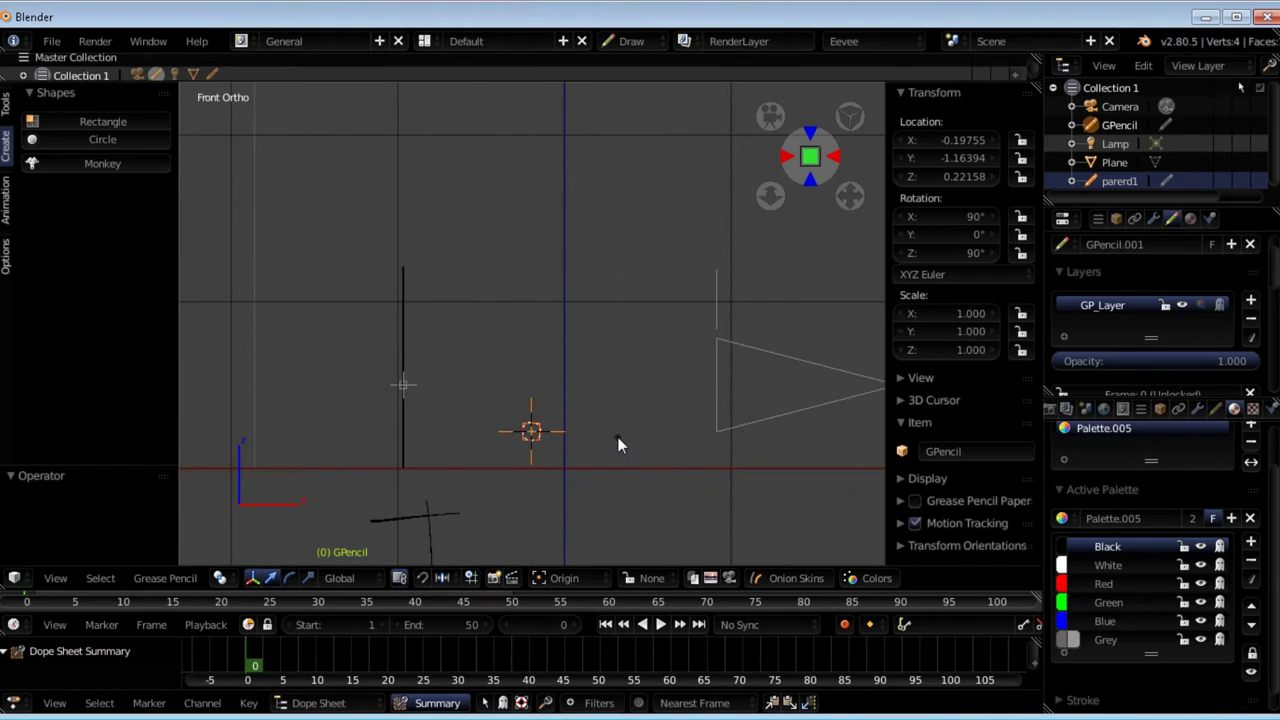
{"action": "key", "text": "KP_3"}
{"action": "key", "text": "KP_6"}
{"action": "key", "text": "KP_6"}
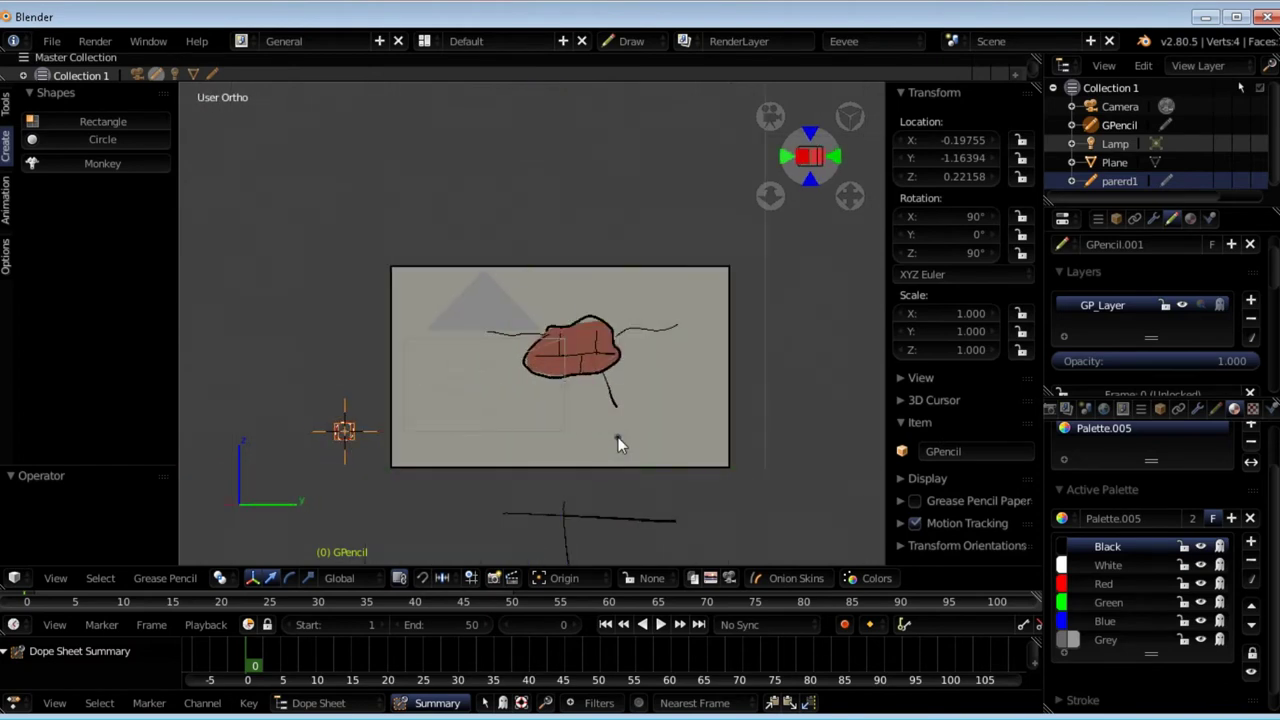
{"action": "key", "text": "KP_6"}
{"action": "key", "text": "KP_6"}
{"action": "key", "text": "KP_6"}
{"action": "key", "text": "KP_6"}
{"action": "key", "text": "KP_6"}
{"action": "mouse_move", "coordinate": [618, 437]}
{"action": "middle_mouse_down"}
{"action": "mouse_move", "coordinate": [371, 320]}
{"action": "mouse_move", "coordinate": [399, 299]}
{"action": "middle_mouse_up"}
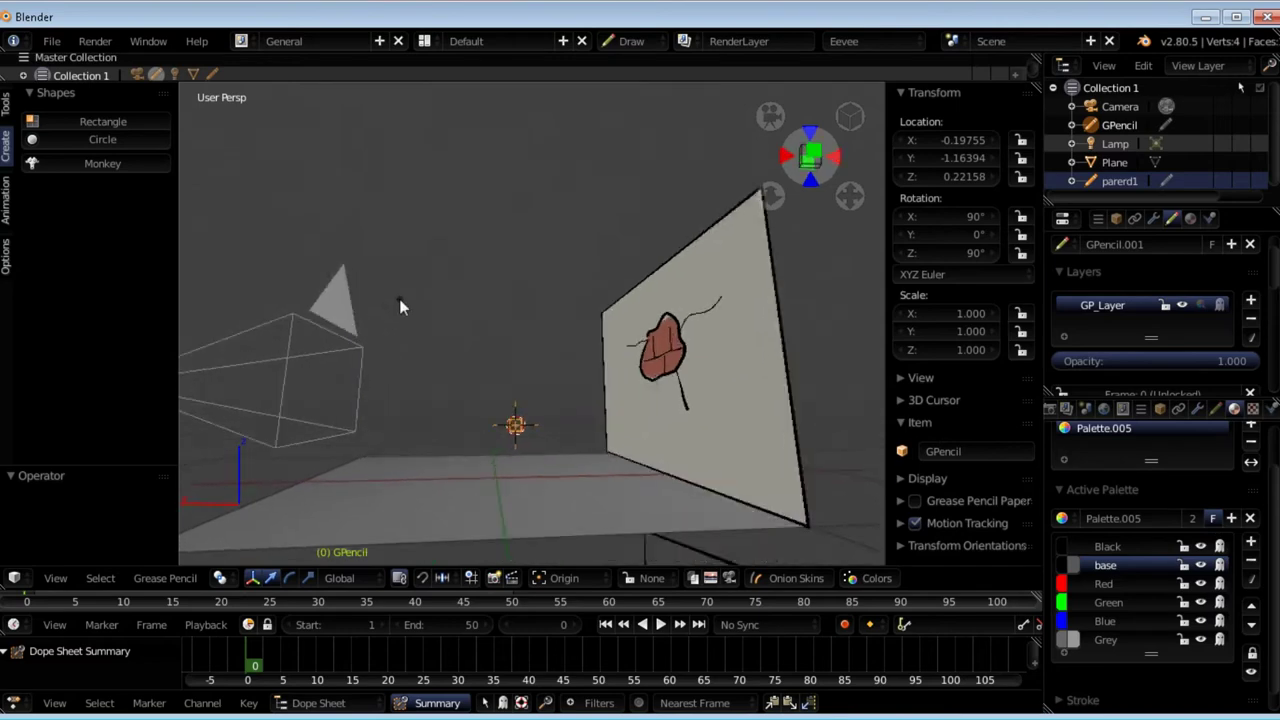
{"action": "key", "text": "KP_5"}
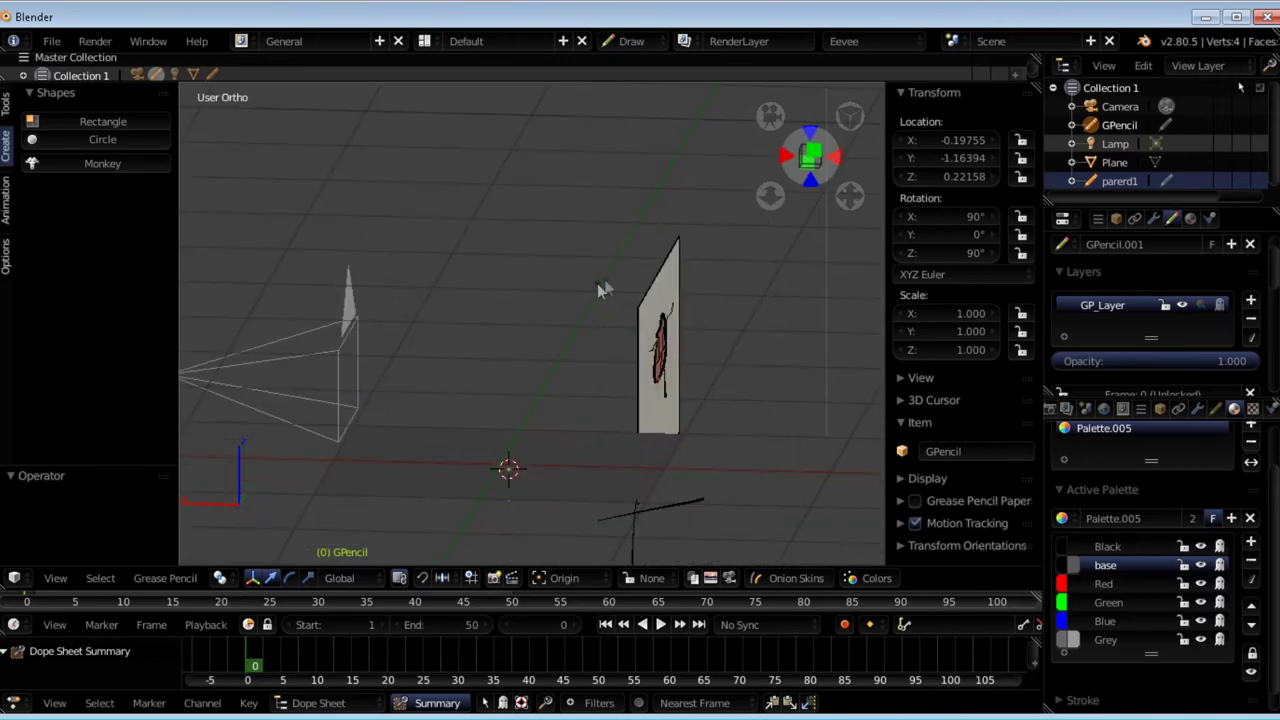
{"action": "middle_click_drag", "start_coordinate": [626, 318], "coordinate": [308, 326]}
{"action": "mouse_move", "coordinate": [451, 334]}
{"action": "middle_mouse_down"}
{"action": "mouse_move", "coordinate": [387, 315]}
{"action": "mouse_move", "coordinate": [398, 312]}
{"action": "middle_mouse_up"}
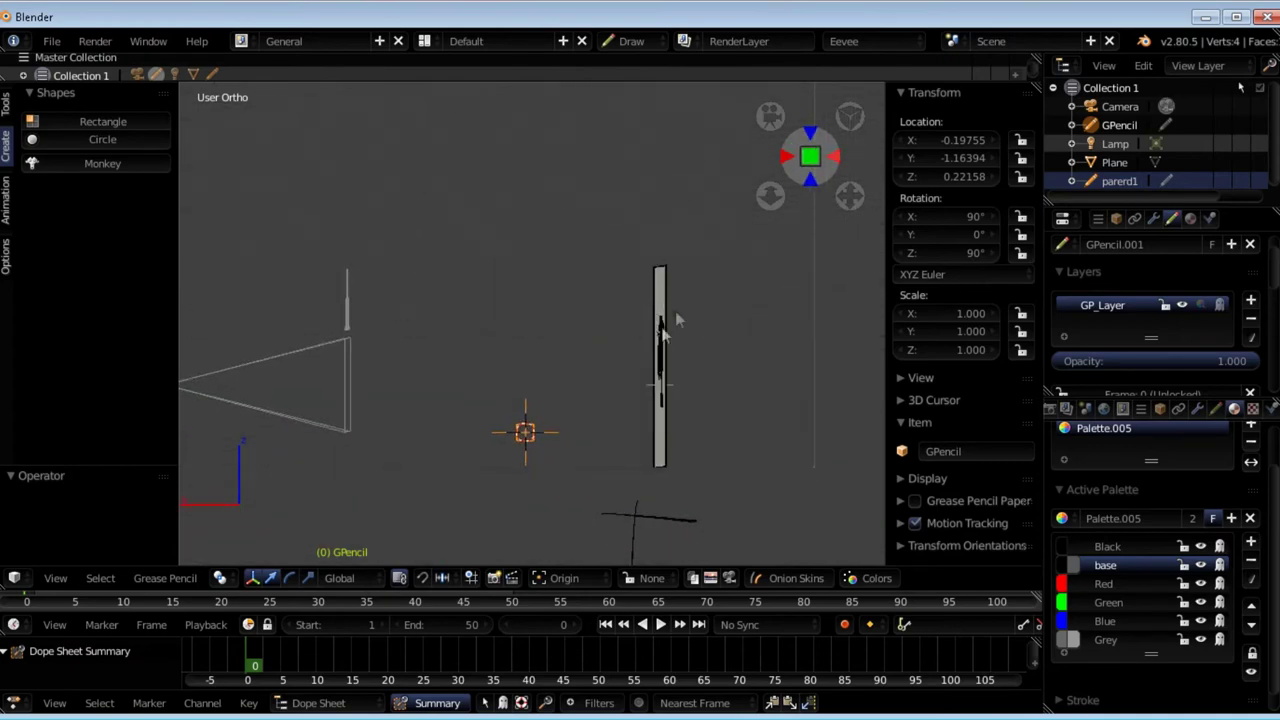
{"action": "left_click", "coordinate": [73, 126]}
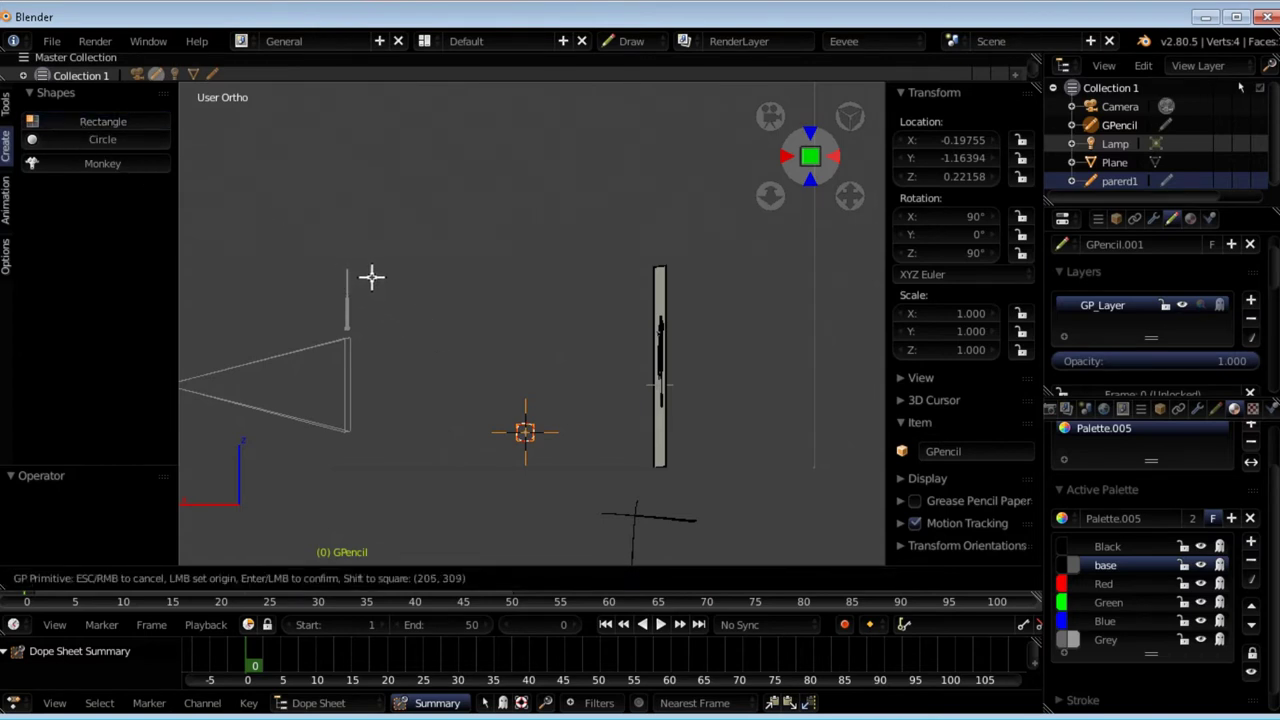
- Drag out a grey rectangle for a new side wall and enter Edit Mode
{"action": "left_click_drag", "start_coordinate": [369, 278], "coordinate": [548, 444]}
{"action": "left_click", "coordinate": [549, 444]}
{"action": "key", "text": "Tab"}
{"action": "mouse_move", "coordinate": [549, 444]}
{"action": "middle_mouse_down"}
{"action": "mouse_move", "coordinate": [549, 364]}
{"action": "mouse_move", "coordinate": [486, 376]}
{"action": "mouse_move", "coordinate": [540, 430]}
{"action": "mouse_move", "coordinate": [568, 428]}
{"action": "mouse_move", "coordinate": [452, 268]}
{"action": "middle_mouse_up"}
- Move the whole rectangle along Y so it meets the brick wall at a corner
{"action": "key", "text": "a"}
{"action": "key", "text": "g"}
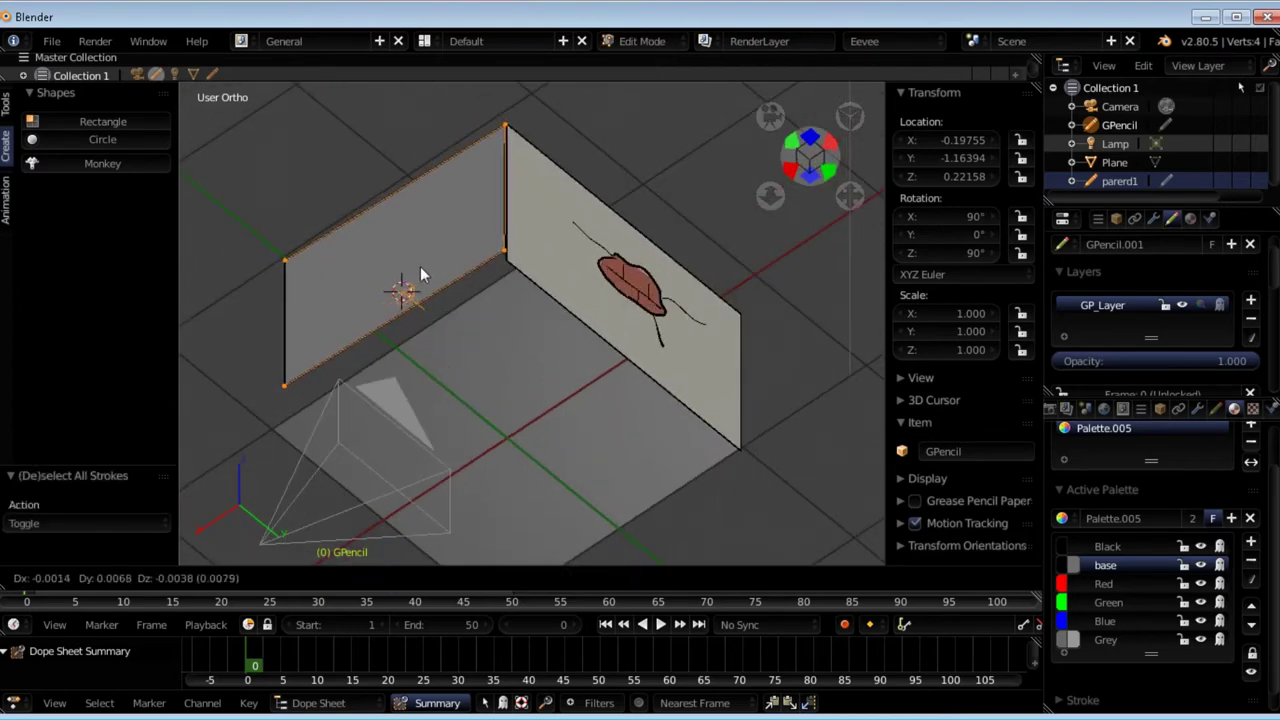
{"action": "key", "text": "x"}
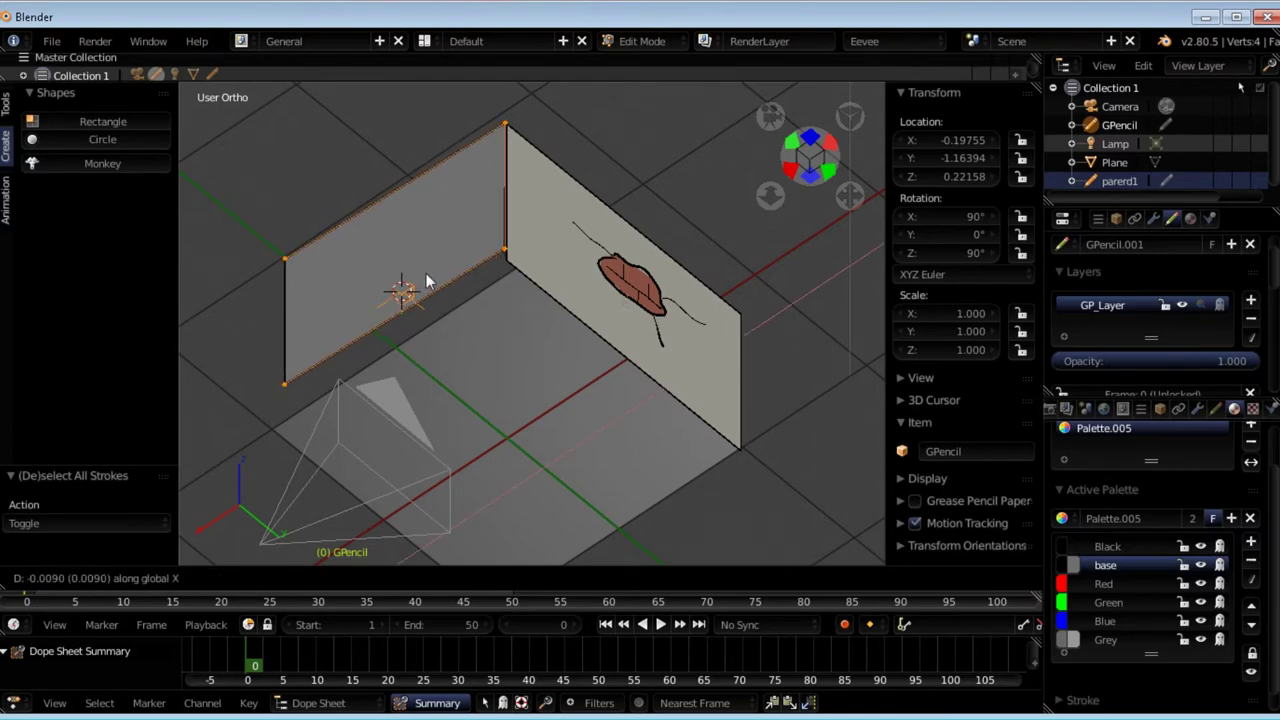
{"action": "key", "text": "y"}
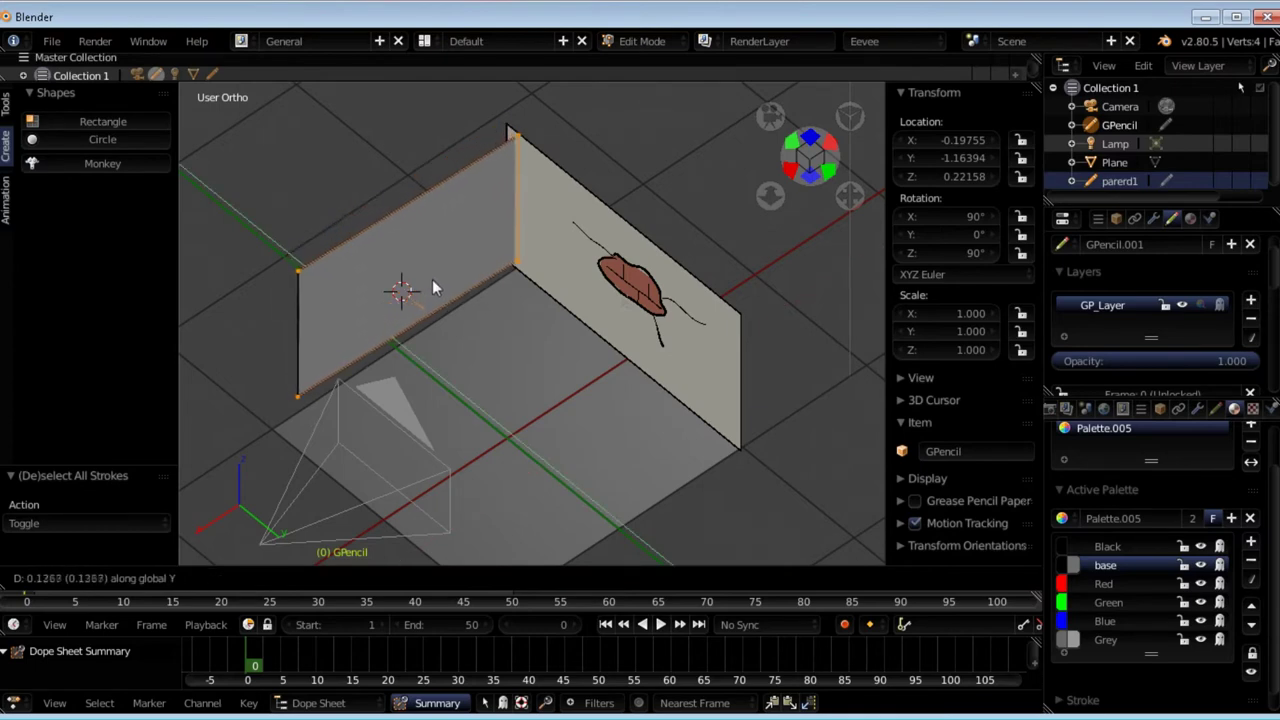
{"action": "left_click", "coordinate": [437, 283]}
{"action": "middle_click_drag", "start_coordinate": [437, 284], "coordinate": [694, 258]}
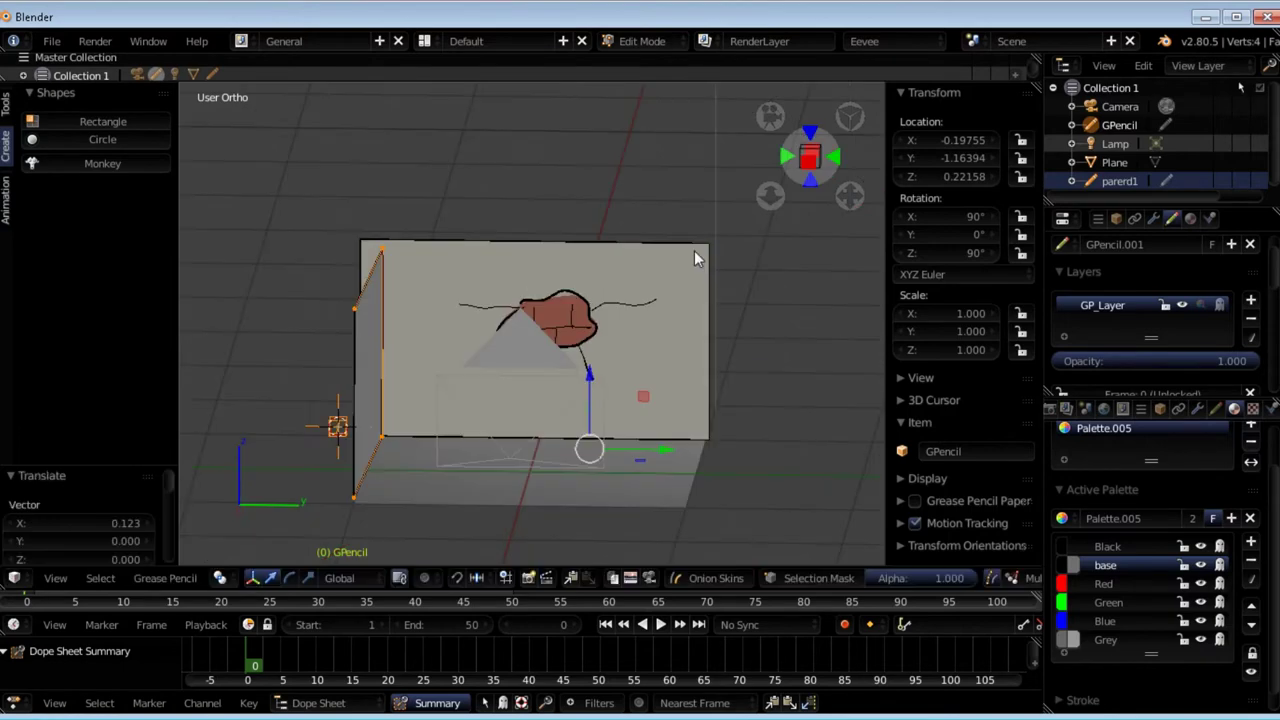
{"action": "key", "text": "KP_5"}
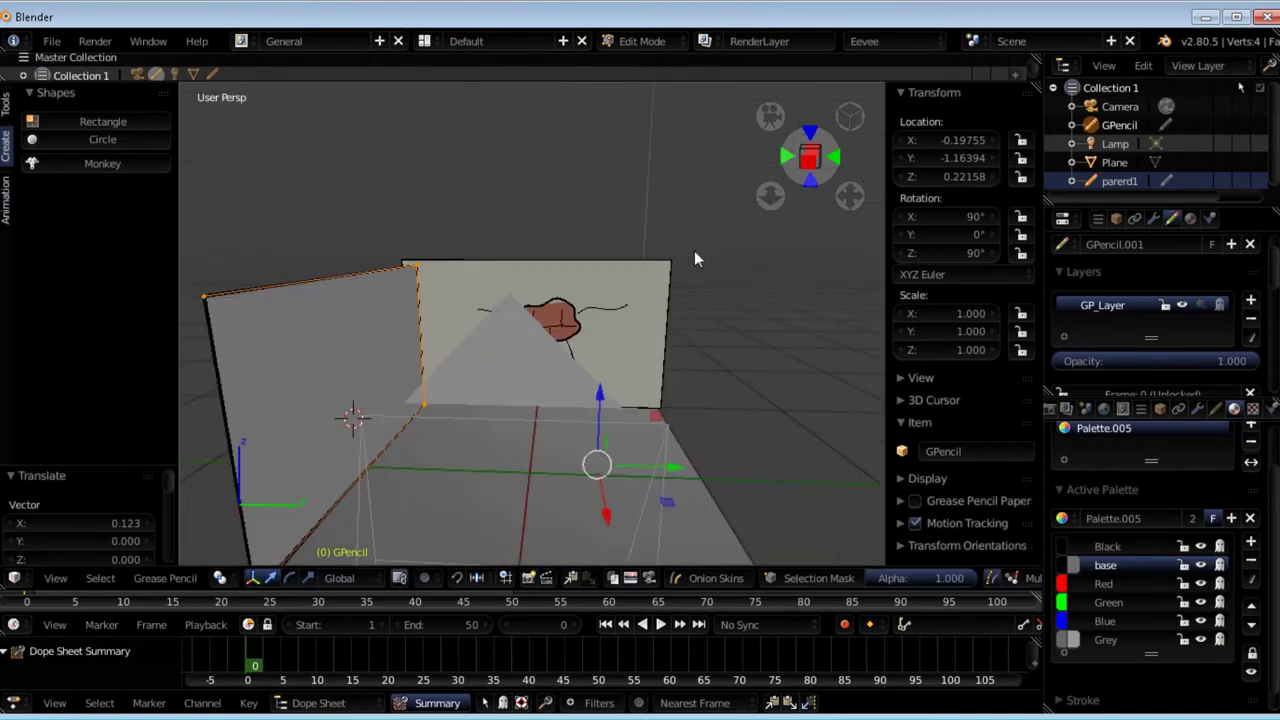
{"action": "mouse_move", "coordinate": [694, 250]}
{"action": "middle_mouse_down"}
{"action": "mouse_move", "coordinate": [593, 272]}
{"action": "mouse_move", "coordinate": [410, 237]}
{"action": "mouse_move", "coordinate": [477, 335]}
{"action": "mouse_move", "coordinate": [621, 381]}
{"action": "mouse_move", "coordinate": [749, 337]}
{"action": "mouse_move", "coordinate": [714, 271]}
{"action": "mouse_move", "coordinate": [516, 197]}
{"action": "middle_mouse_up"}
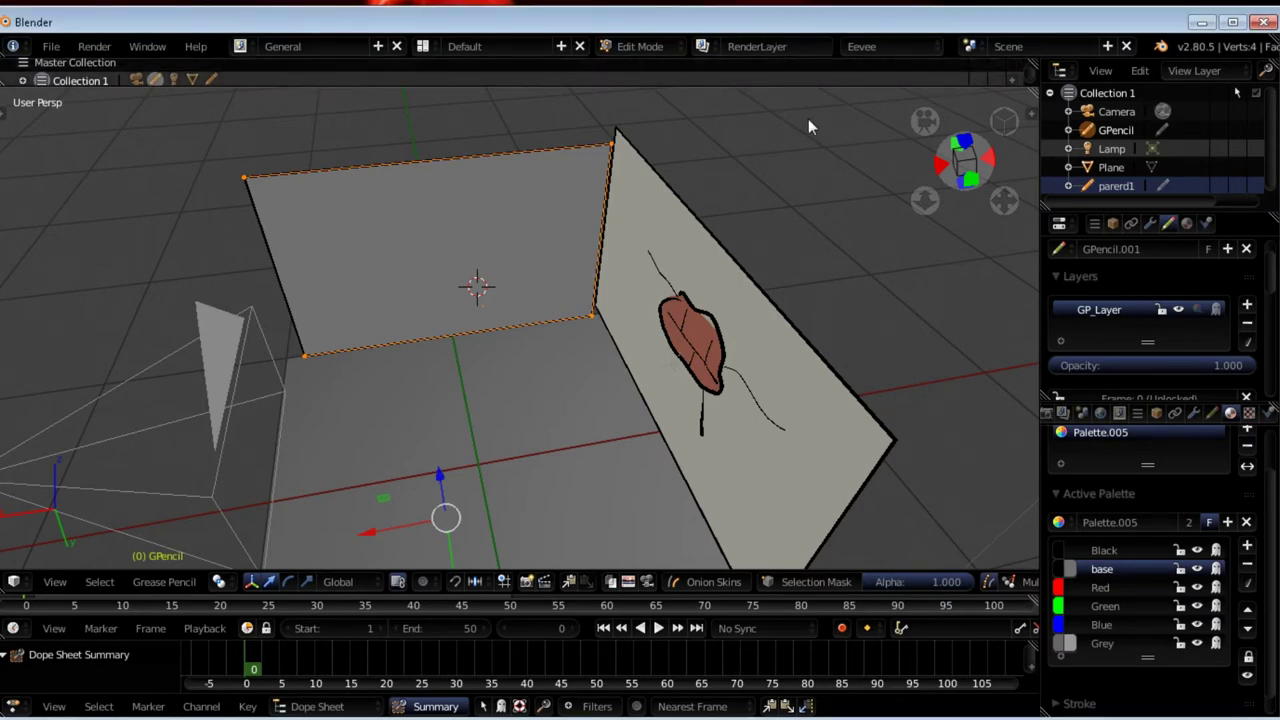
- Set the 3D cursor location X and Y to 0 in the sidebar's 3D Cursor panel
{"action": "mouse_move", "coordinate": [483, 183]}
{"action": "middle_mouse_down"}
{"action": "mouse_move", "coordinate": [469, 246]}
{"action": "mouse_move", "coordinate": [546, 209]}
{"action": "mouse_move", "coordinate": [627, 237]}
{"action": "mouse_move", "coordinate": [601, 261]}
{"action": "mouse_move", "coordinate": [437, 298]}
{"action": "mouse_move", "coordinate": [416, 224]}
{"action": "mouse_move", "coordinate": [477, 252]}
{"action": "mouse_move", "coordinate": [560, 260]}
{"action": "mouse_move", "coordinate": [541, 318]}
{"action": "middle_mouse_up"}
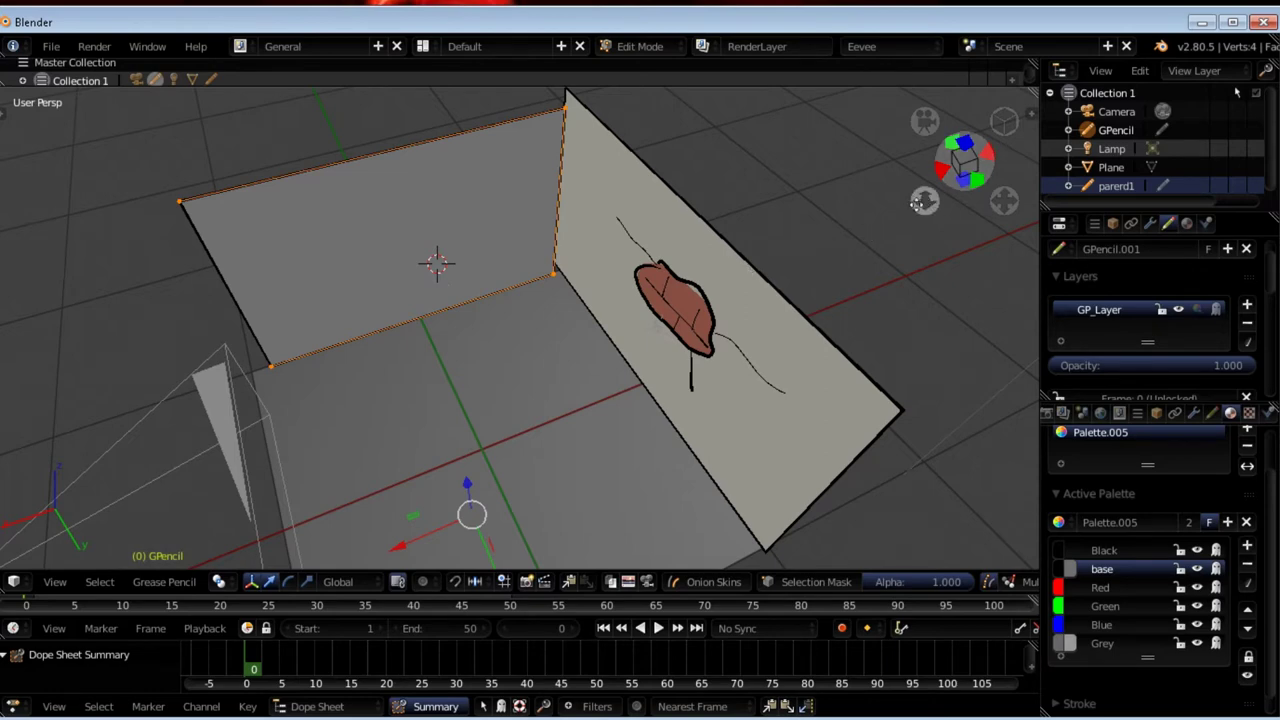
{"action": "key", "text": "n"}
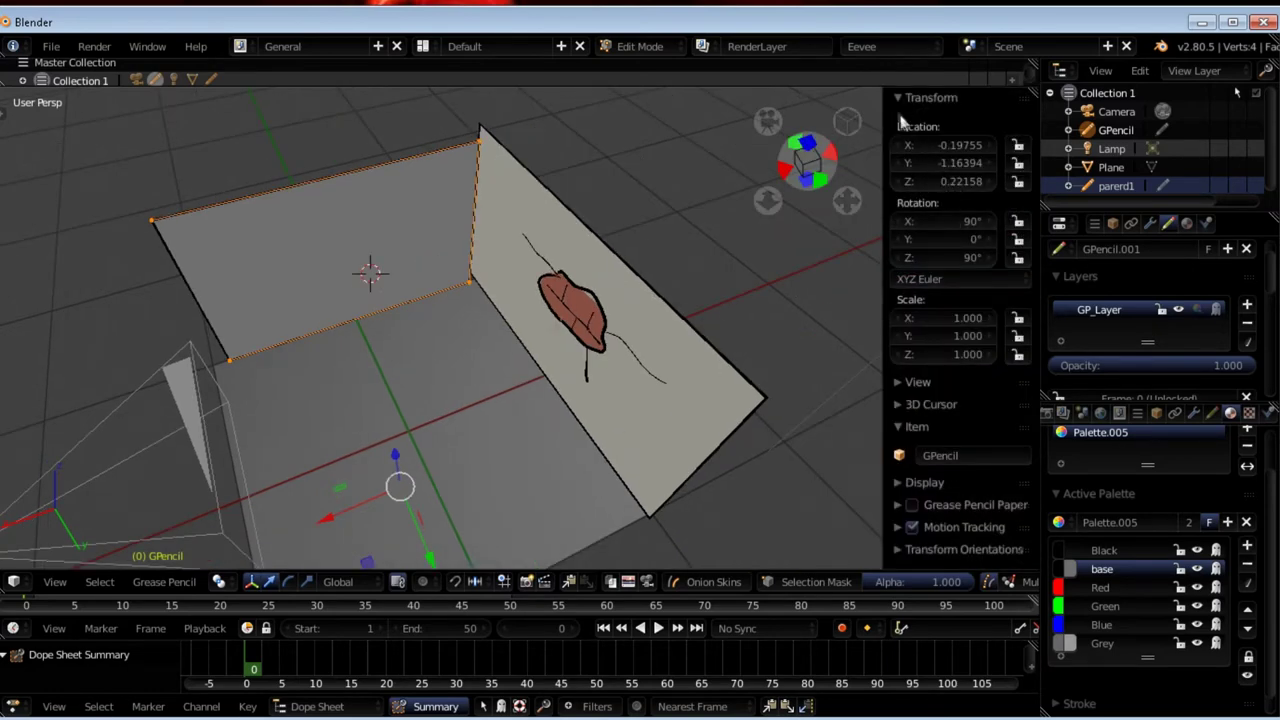
{"action": "left_click", "coordinate": [903, 98]}
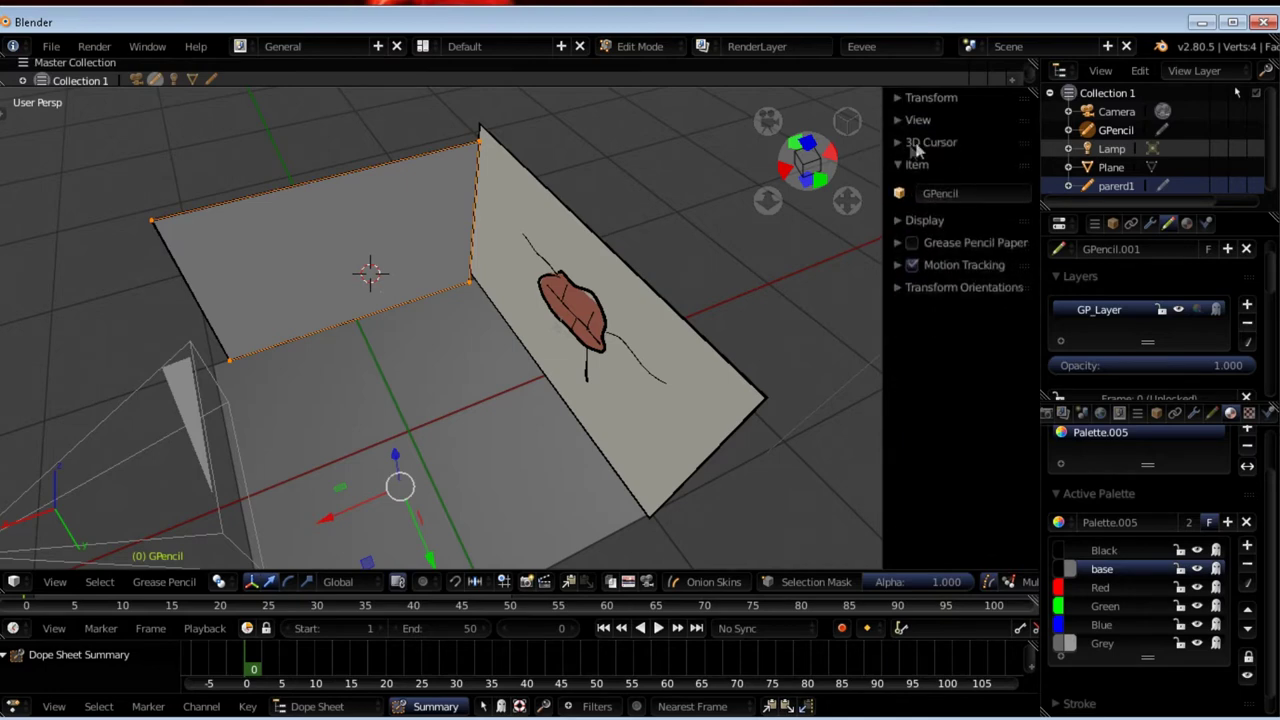
{"action": "left_click", "coordinate": [915, 143]}
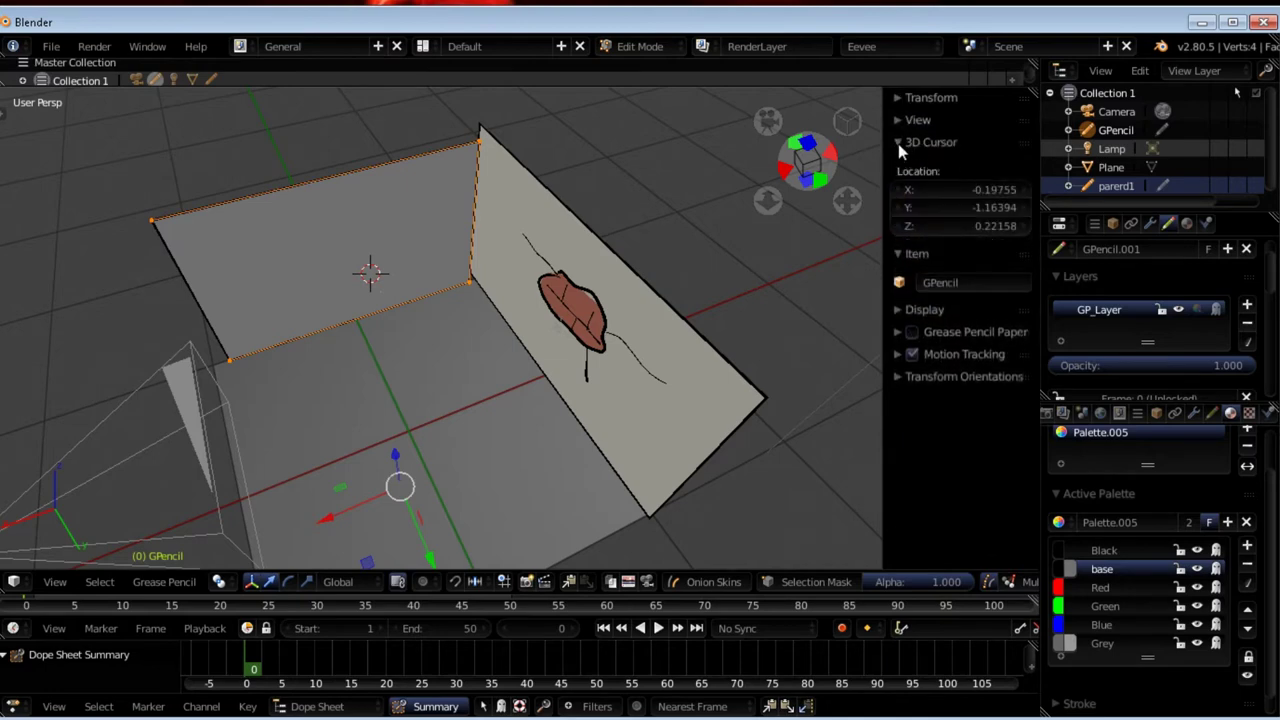
{"action": "left_click", "coordinate": [968, 190]}
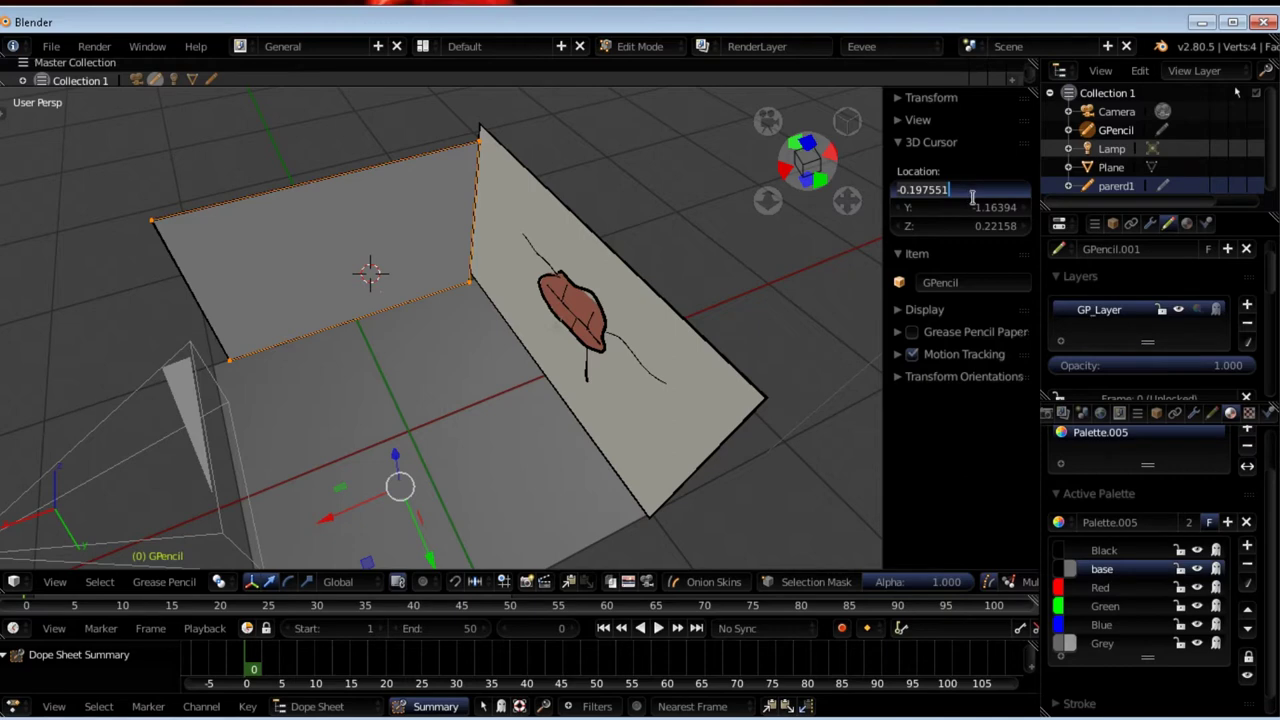
{"action": "type", "text": "0"}
{"action": "left_click", "coordinate": [968, 208]}
{"action": "type", "text": "0"}
{"action": "key", "text": "Return"}
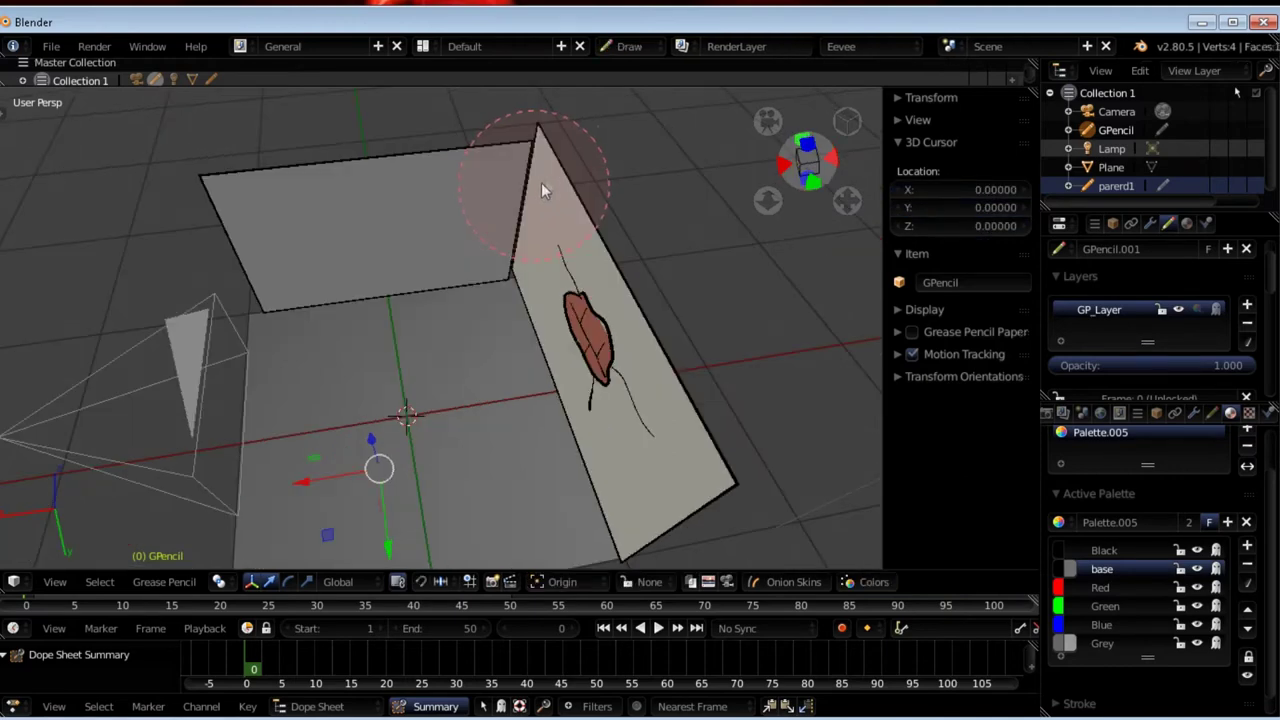
- In Object Mode, add a blank Grease Pencil object and view the room from above
{"action": "left_click", "coordinate": [623, 46]}
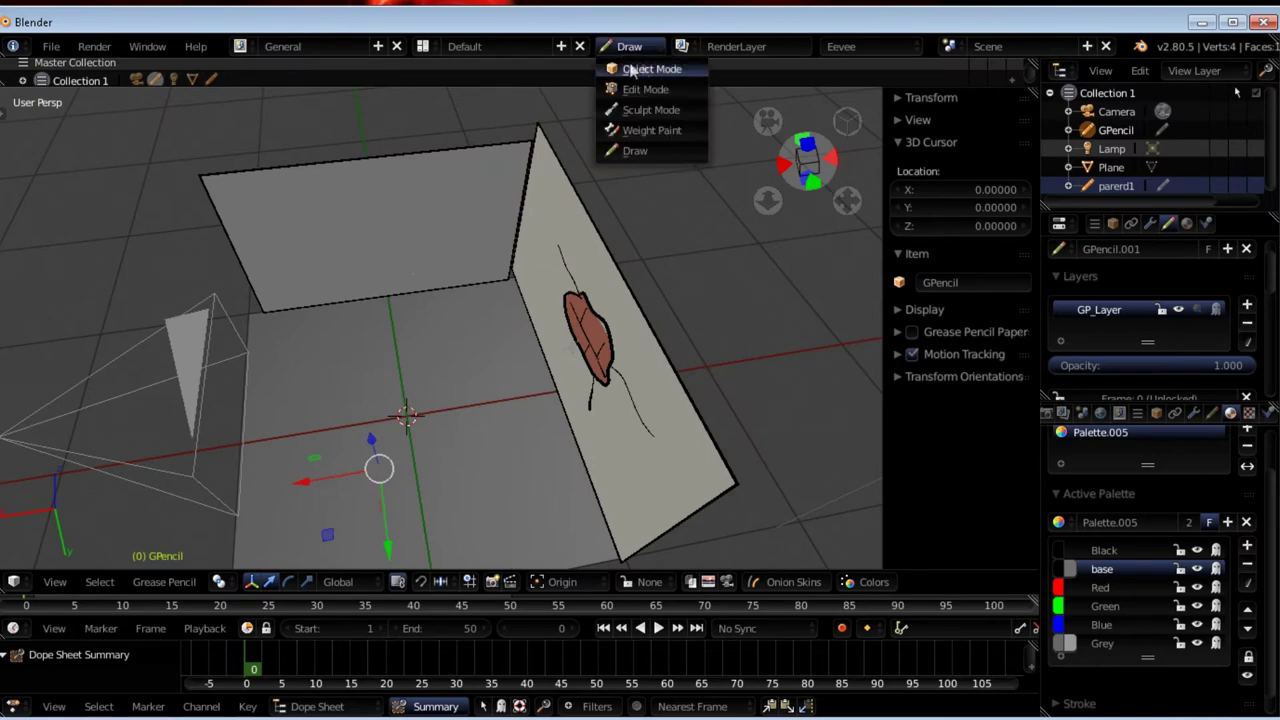
{"action": "left_click", "coordinate": [641, 70]}
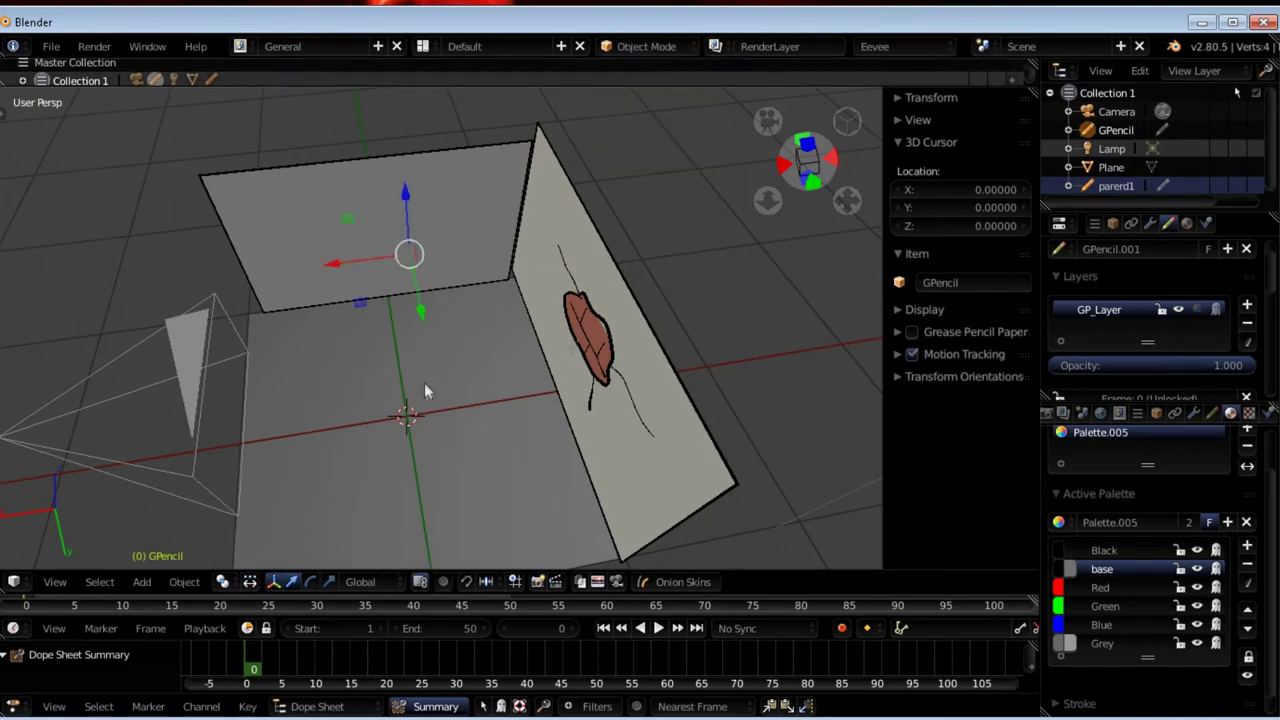
{"action": "key", "text": "shift+a"}
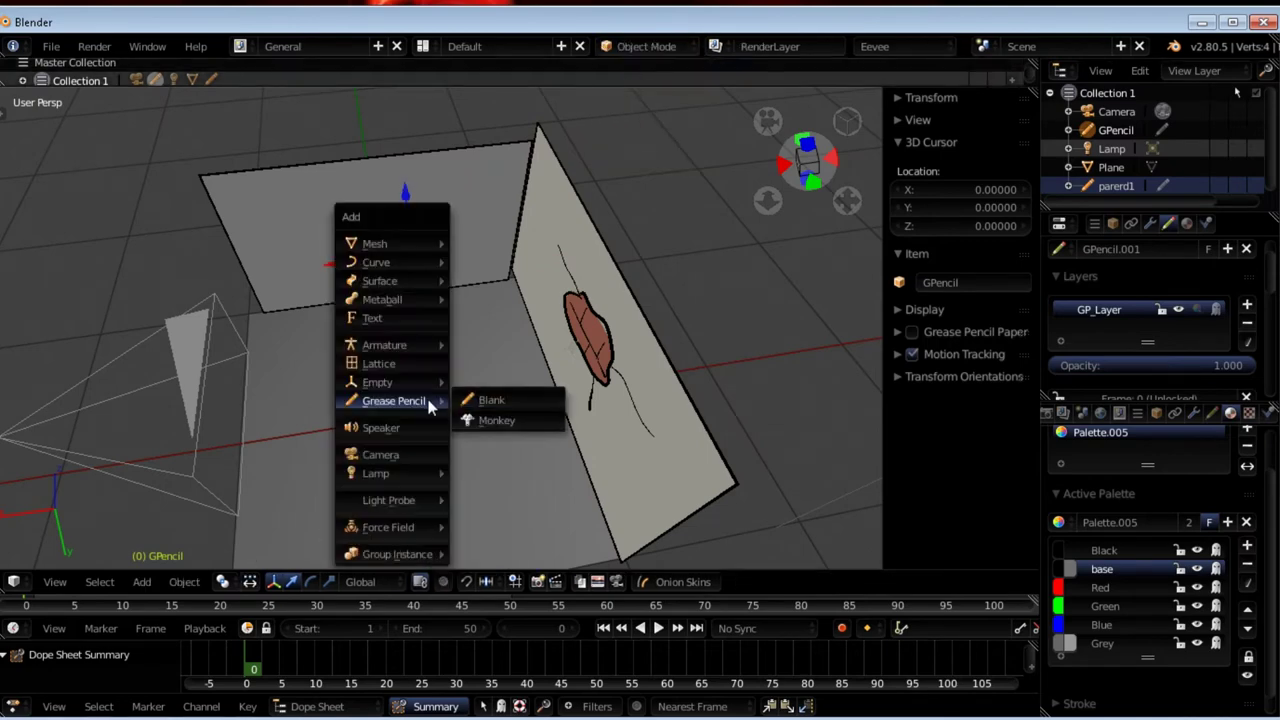
{"action": "left_click", "coordinate": [499, 400]}
{"action": "mouse_move", "coordinate": [499, 400]}
{"action": "middle_mouse_down"}
{"action": "mouse_move", "coordinate": [393, 430]}
{"action": "mouse_move", "coordinate": [430, 420]}
{"action": "mouse_move", "coordinate": [552, 330]}
{"action": "mouse_move", "coordinate": [515, 370]}
{"action": "mouse_move", "coordinate": [437, 393]}
{"action": "mouse_move", "coordinate": [459, 420]}
{"action": "middle_mouse_up"}
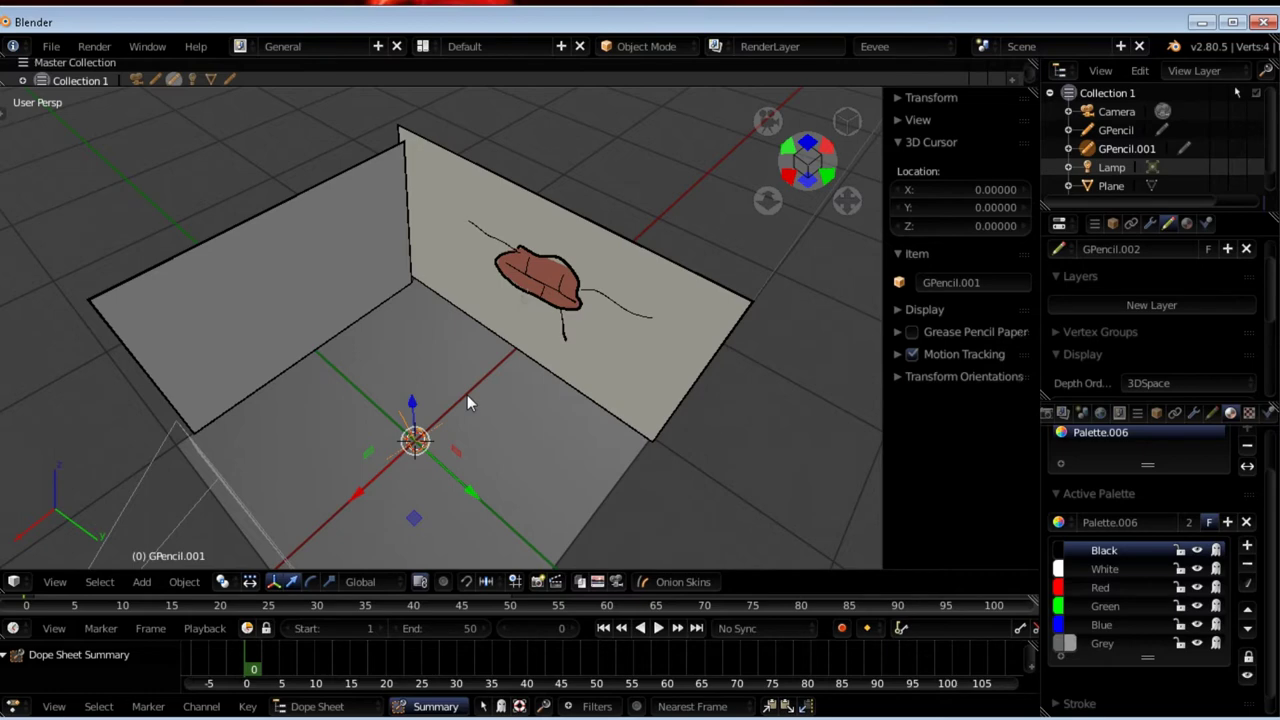
{"action": "key", "text": "KP_7"}
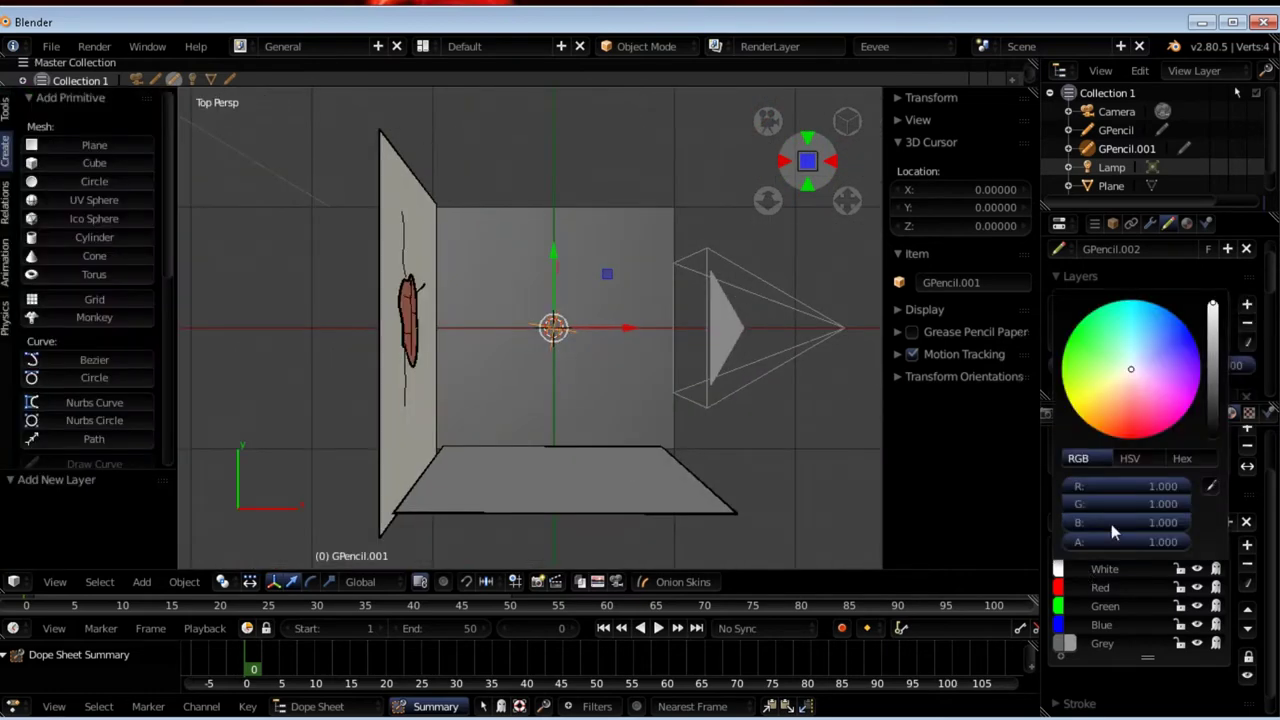
- Recolour the White palette swatch to opaque grey and rename it base
{"action": "left_click_drag", "start_coordinate": [1212, 370], "coordinate": [1224, 452]}
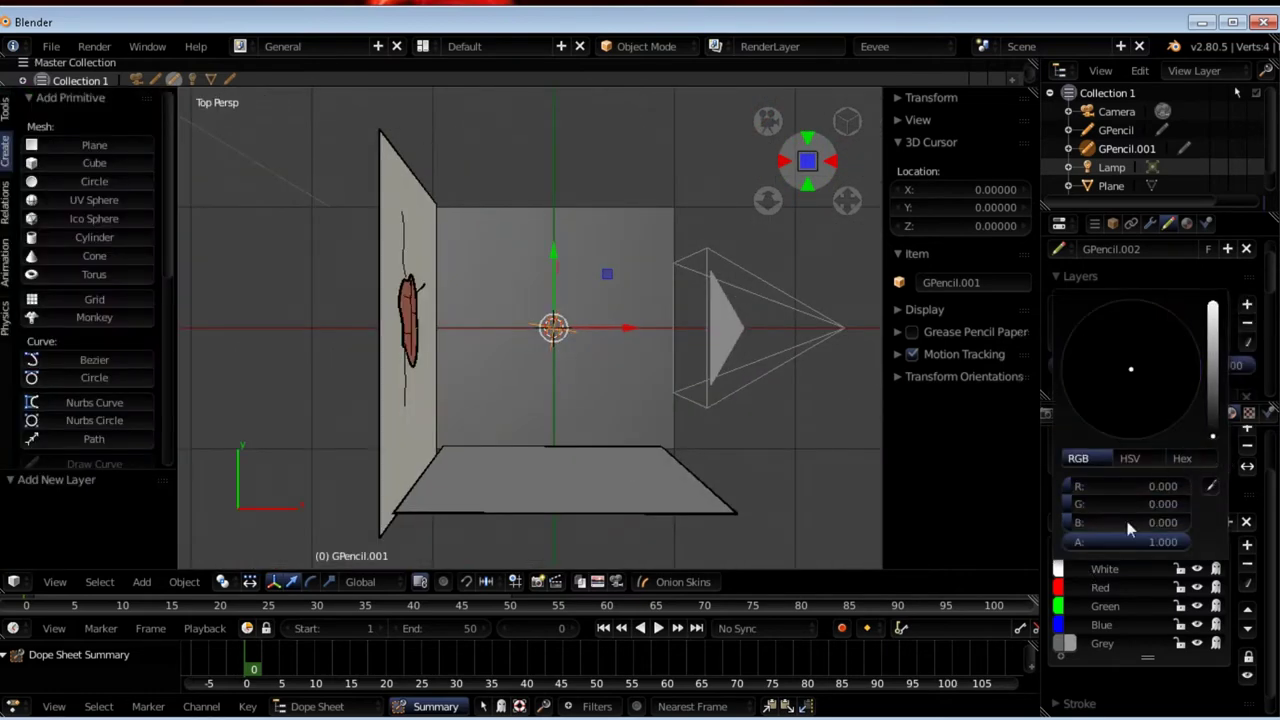
{"action": "left_click", "coordinate": [1082, 580]}
{"action": "mouse_move", "coordinate": [1122, 541]}
{"action": "left_mouse_down"}
{"action": "mouse_move", "coordinate": [1228, 438]}
{"action": "mouse_move", "coordinate": [1228, 365]}
{"action": "left_mouse_up"}
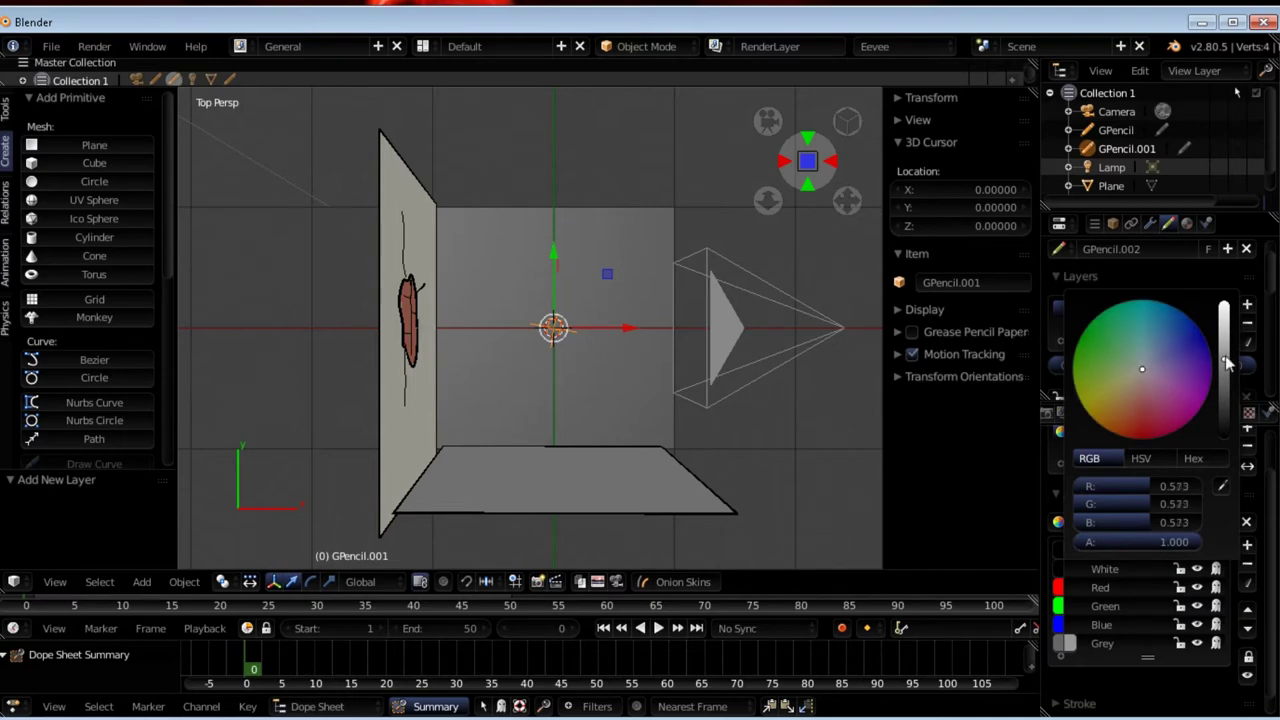
{"action": "double_click", "coordinate": [1105, 569]}
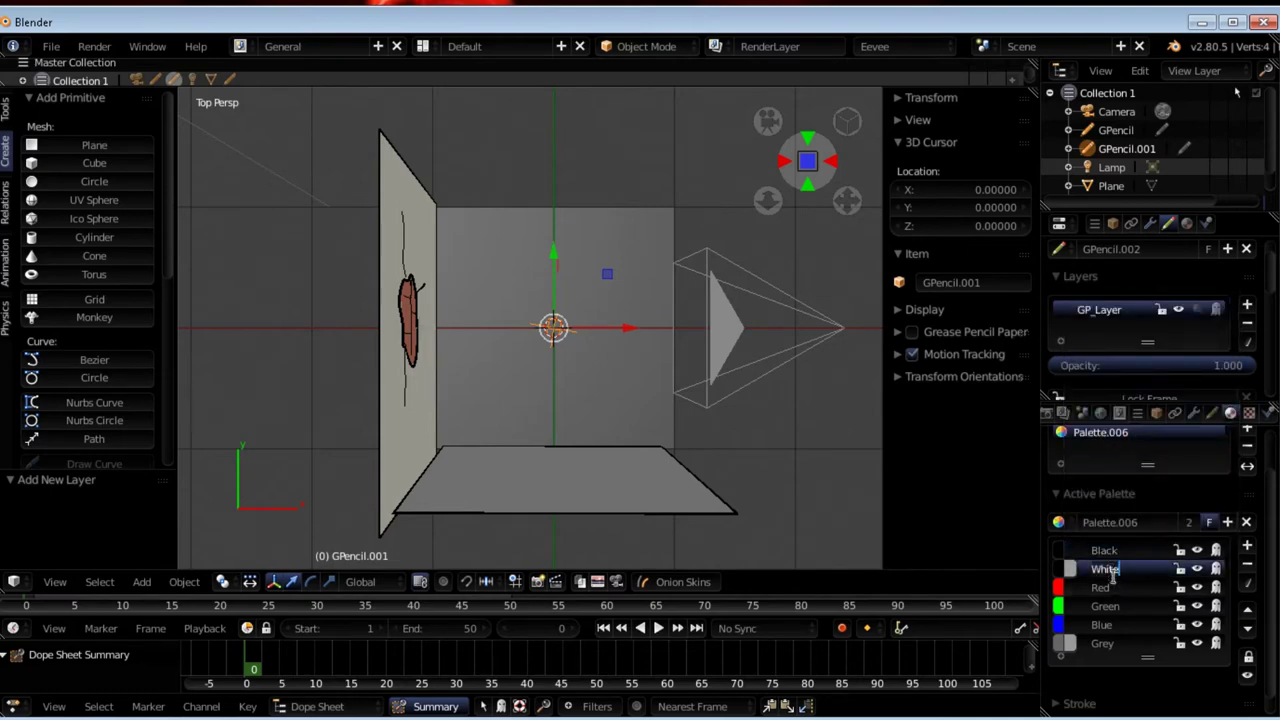
{"action": "type", "text": "base"}
- Rename GPencil.001 to piso in the Outliner and switch it to Draw mode
{"action": "left_click", "coordinate": [1145, 149]}
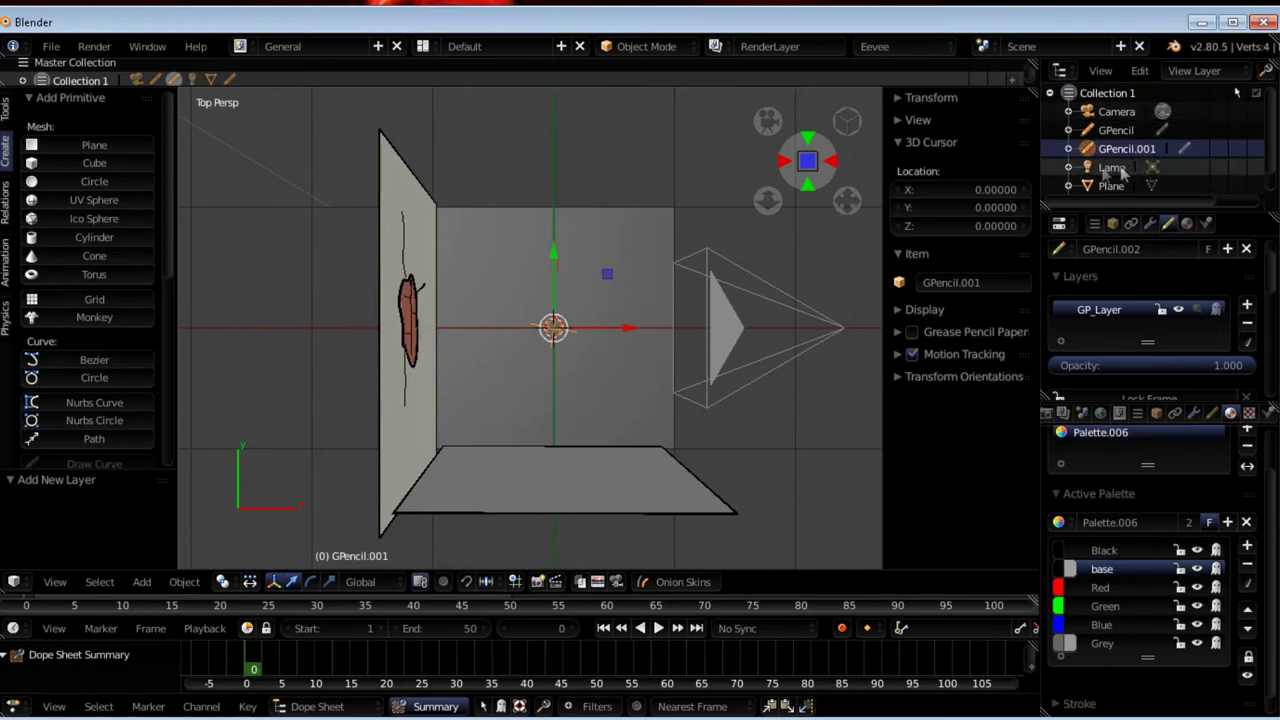
{"action": "left_click", "coordinate": [1135, 149]}
{"action": "double_click", "coordinate": [1136, 149]}
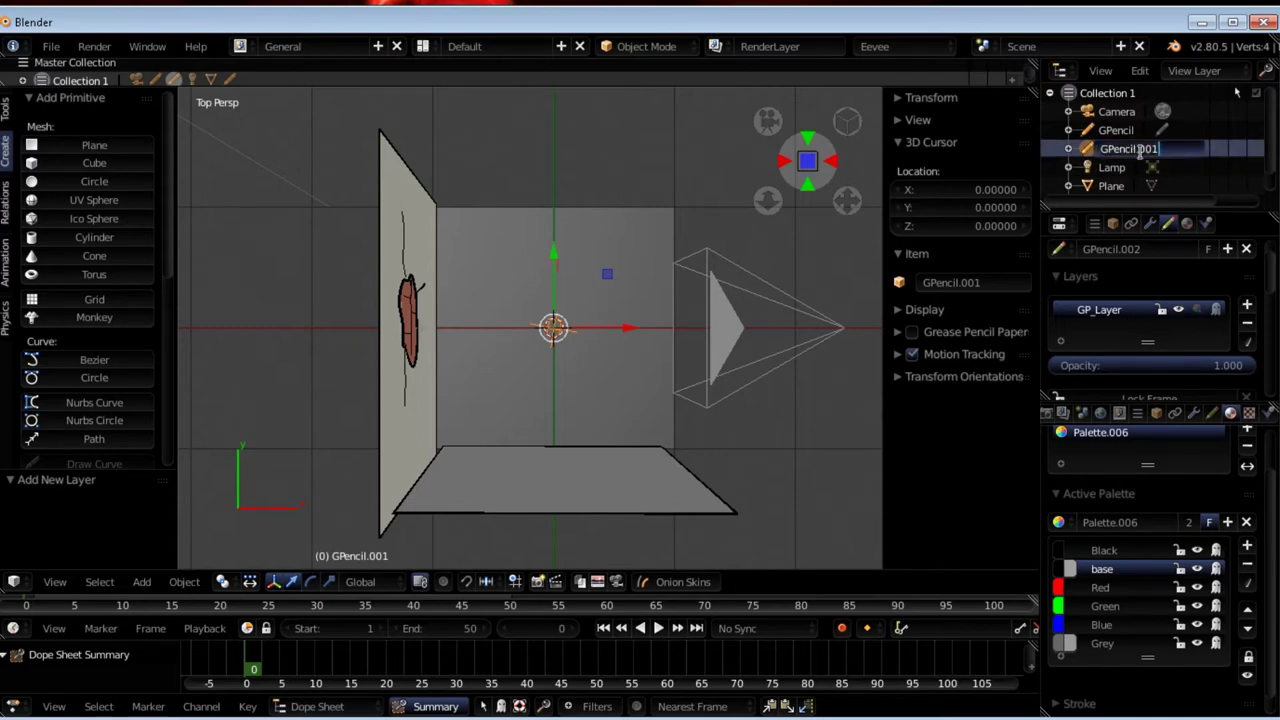
{"action": "type", "text": "piso"}
{"action": "key", "text": "Return"}
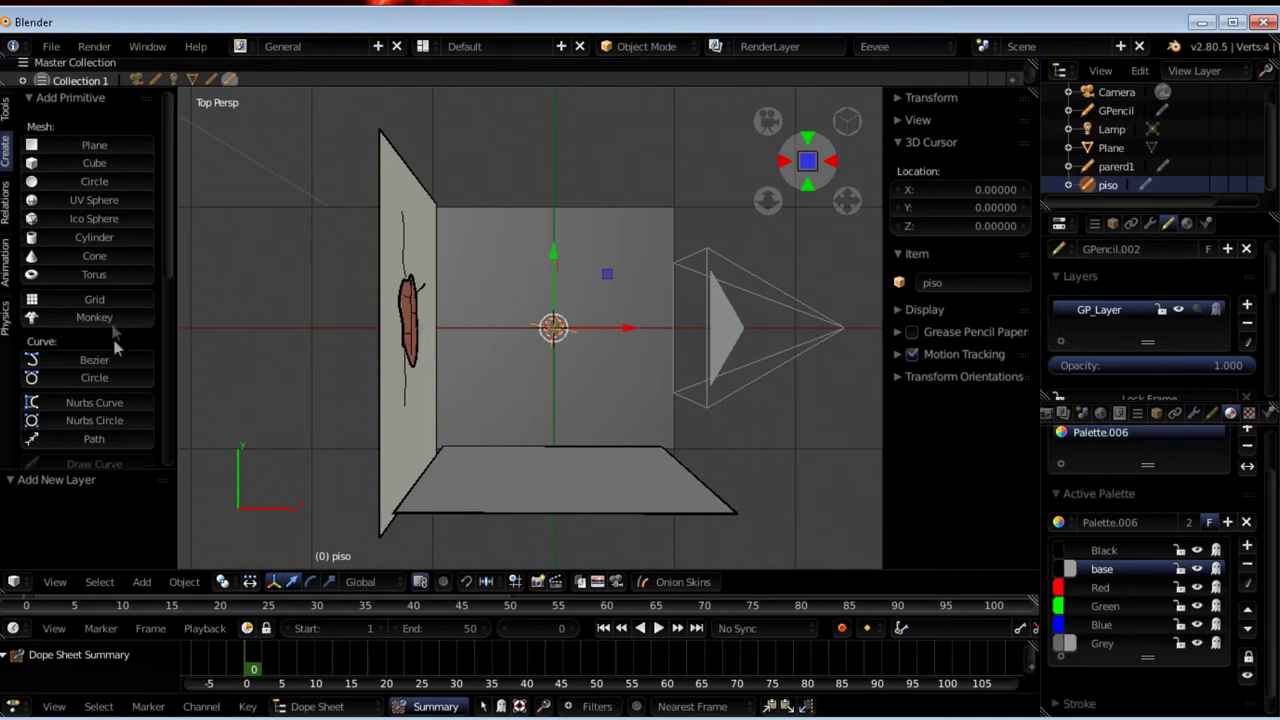
{"action": "left_click", "coordinate": [646, 46]}
{"action": "left_click", "coordinate": [634, 94]}
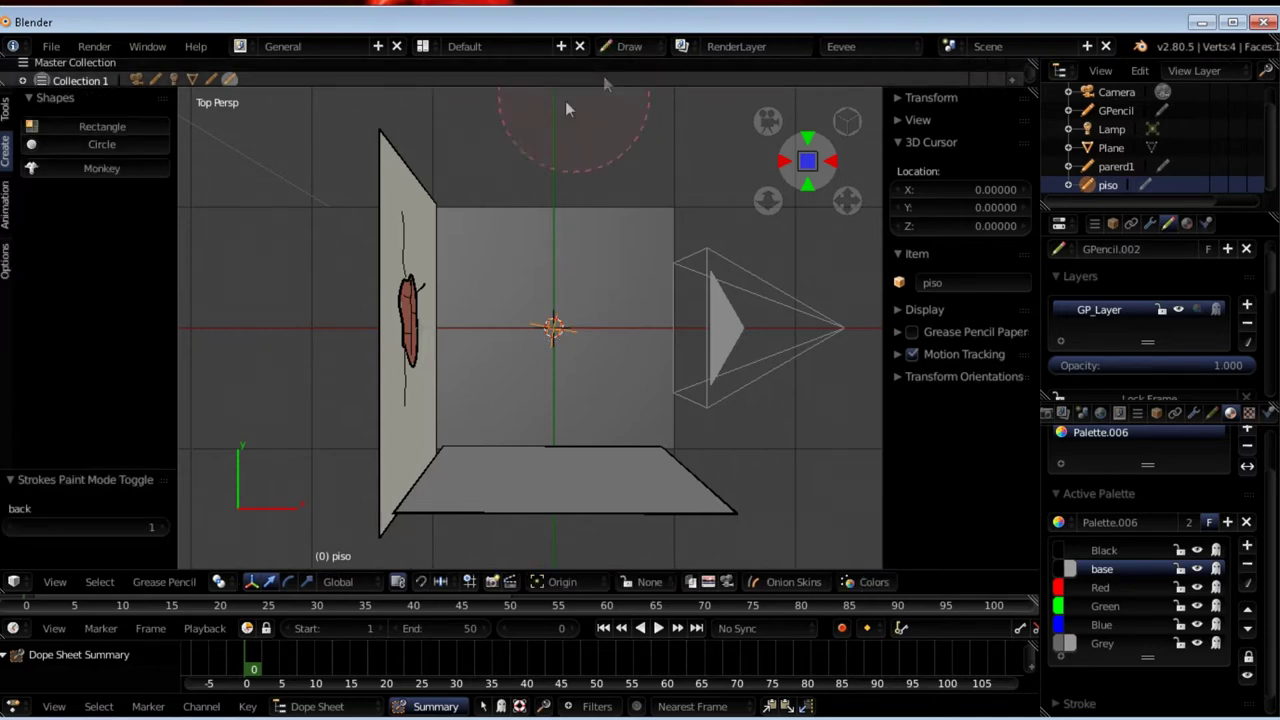
- Draw a filled rectangle over the floor area from the top view
{"action": "left_click", "coordinate": [123, 129]}
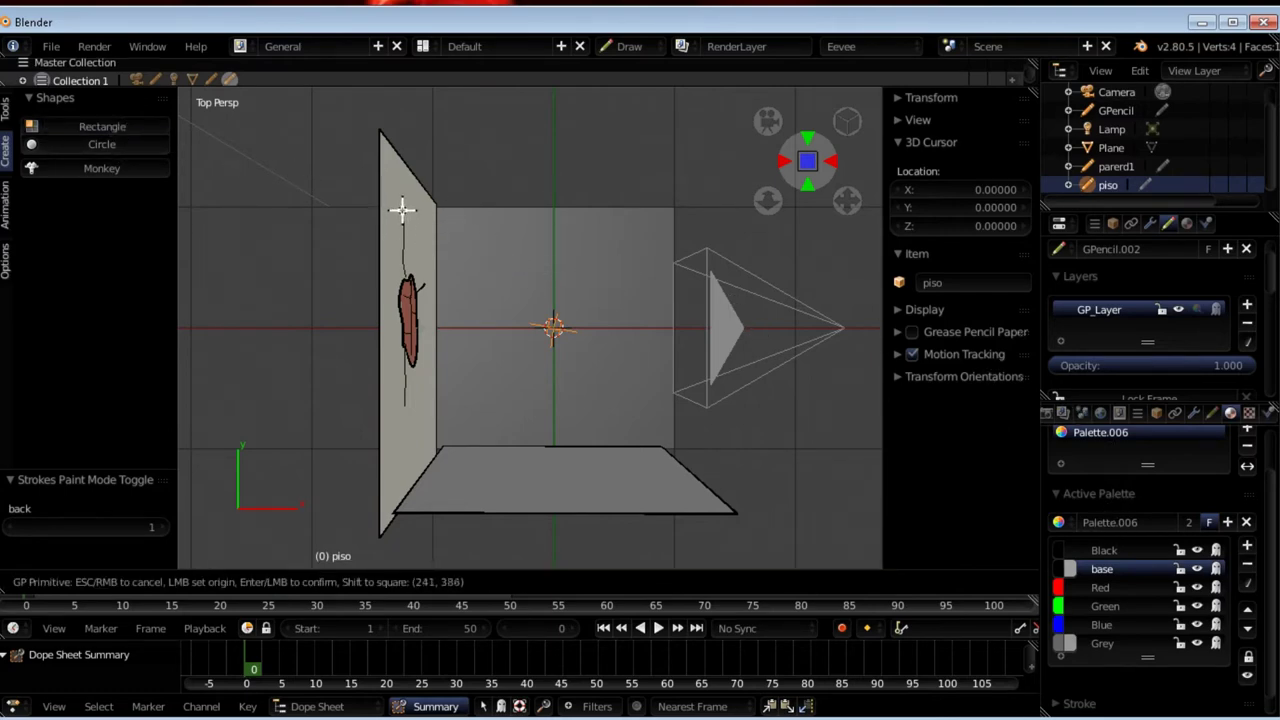
{"action": "left_click_drag", "start_coordinate": [436, 206], "coordinate": [682, 458]}
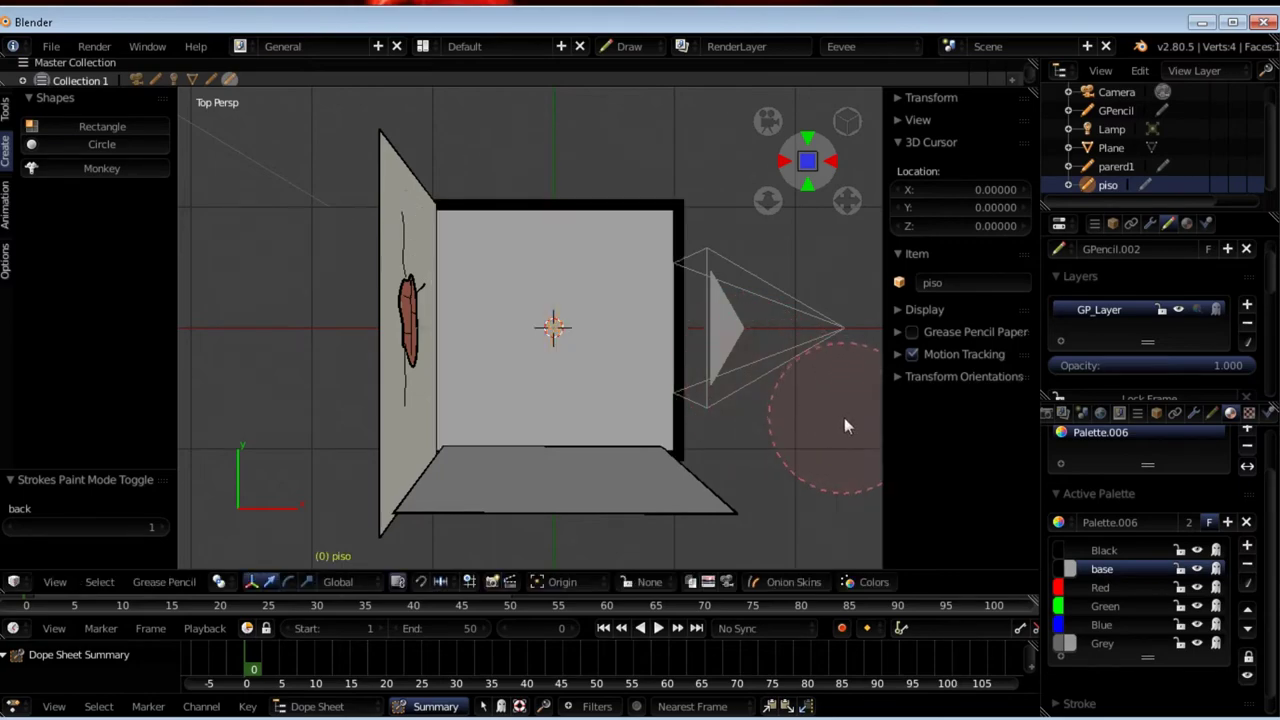
{"action": "mouse_move", "coordinate": [680, 300]}
{"action": "middle_mouse_down"}
{"action": "mouse_move", "coordinate": [571, 206]}
{"action": "mouse_move", "coordinate": [641, 229]}
{"action": "mouse_move", "coordinate": [598, 155]}
{"action": "mouse_move", "coordinate": [617, 214]}
{"action": "mouse_move", "coordinate": [550, 239]}
{"action": "mouse_move", "coordinate": [540, 262]}
{"action": "mouse_move", "coordinate": [690, 336]}
{"action": "mouse_move", "coordinate": [838, 283]}
{"action": "middle_mouse_up"}
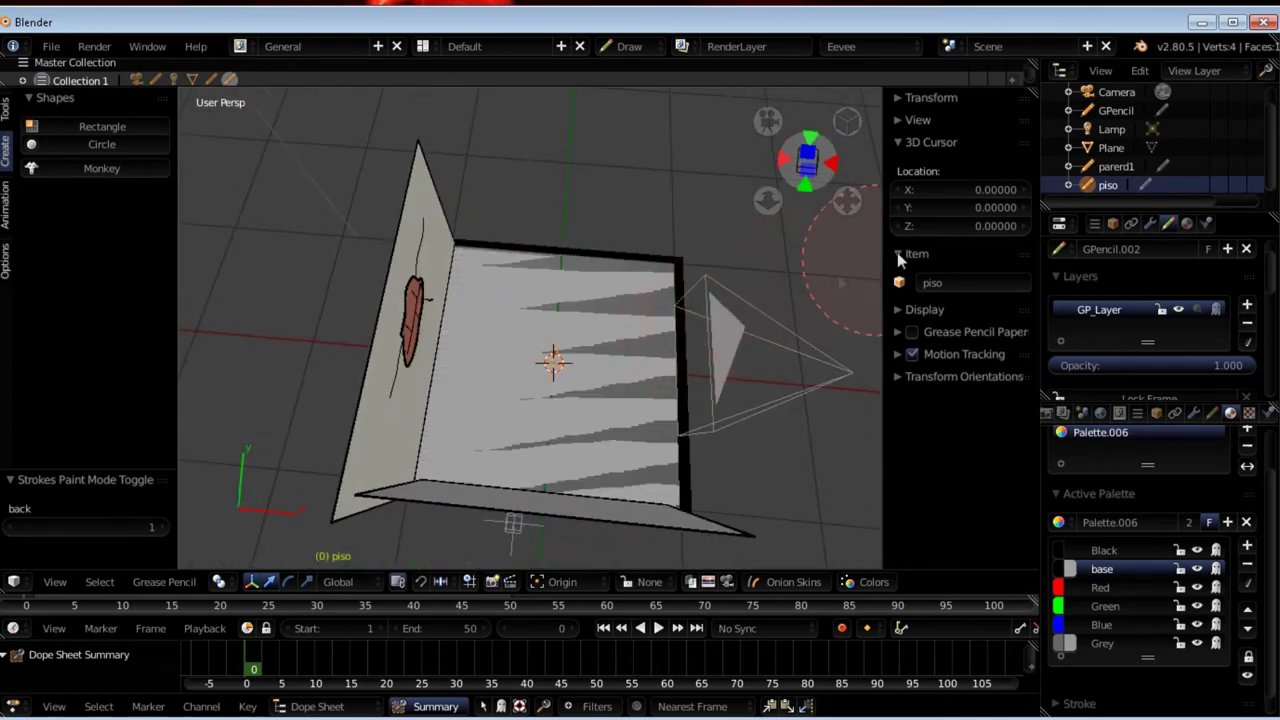
- Check the floor from another angle, then put piso back into Draw mode
{"action": "left_click", "coordinate": [1111, 148]}
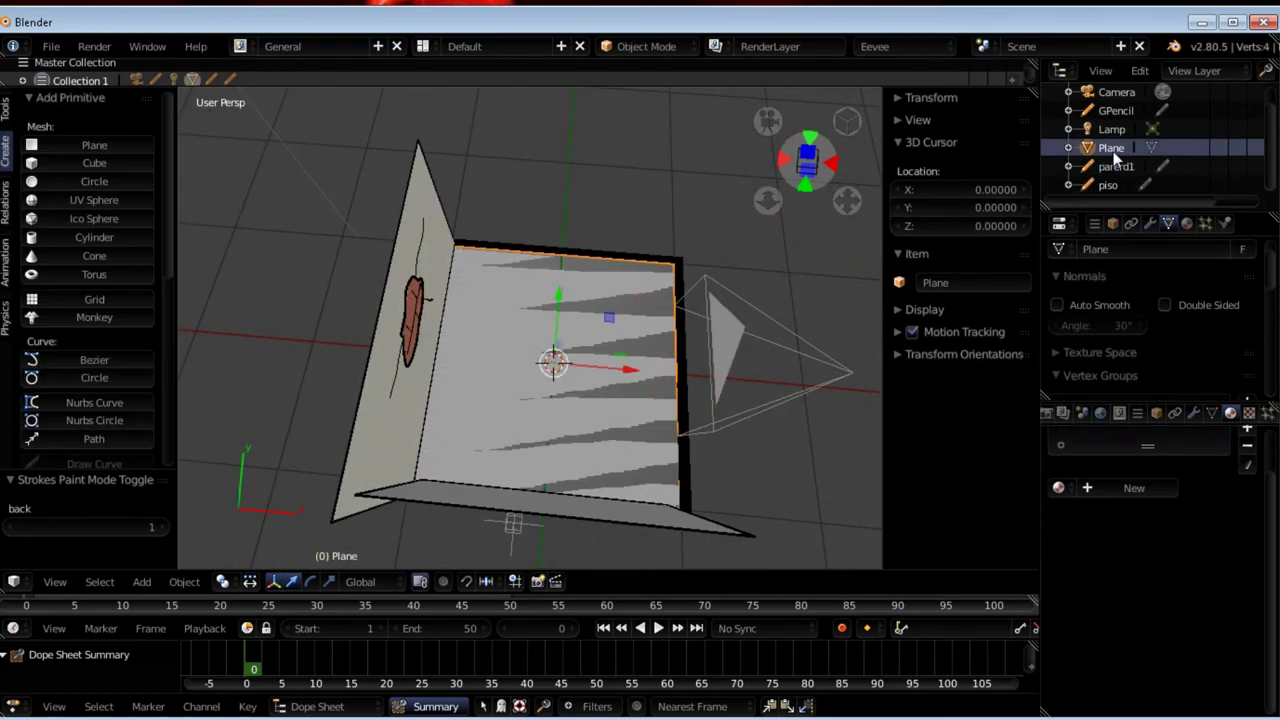
{"action": "mouse_move", "coordinate": [351, 197]}
{"action": "middle_mouse_down"}
{"action": "mouse_move", "coordinate": [385, 242]}
{"action": "mouse_move", "coordinate": [363, 304]}
{"action": "mouse_move", "coordinate": [390, 302]}
{"action": "mouse_move", "coordinate": [388, 345]}
{"action": "mouse_move", "coordinate": [395, 305]}
{"action": "middle_mouse_up"}
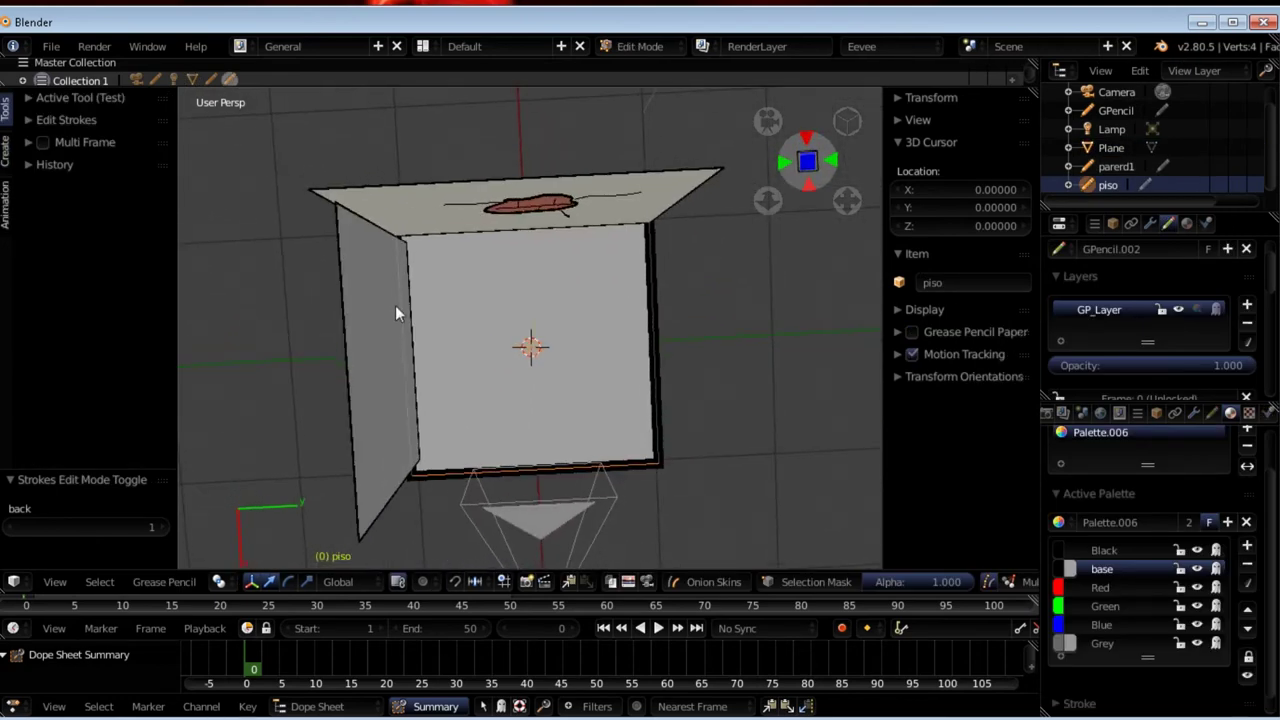
{"action": "key", "text": "KP_7"}
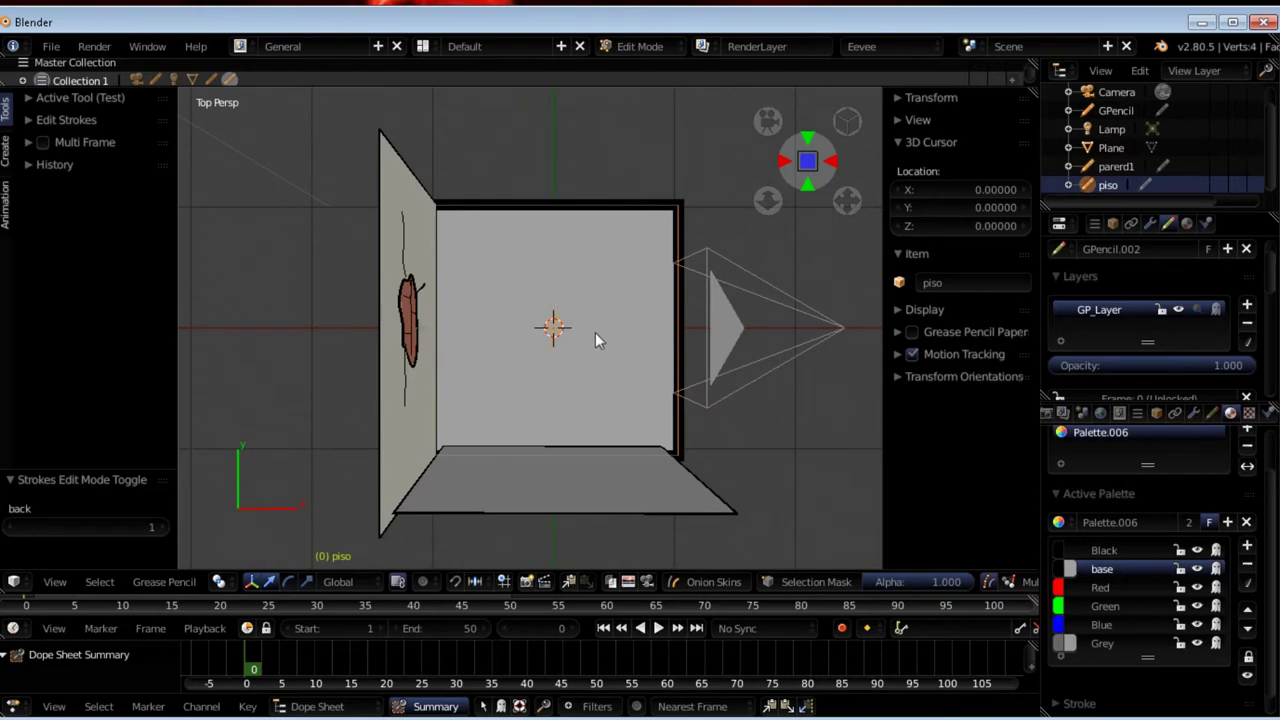
{"action": "key", "text": "t"}
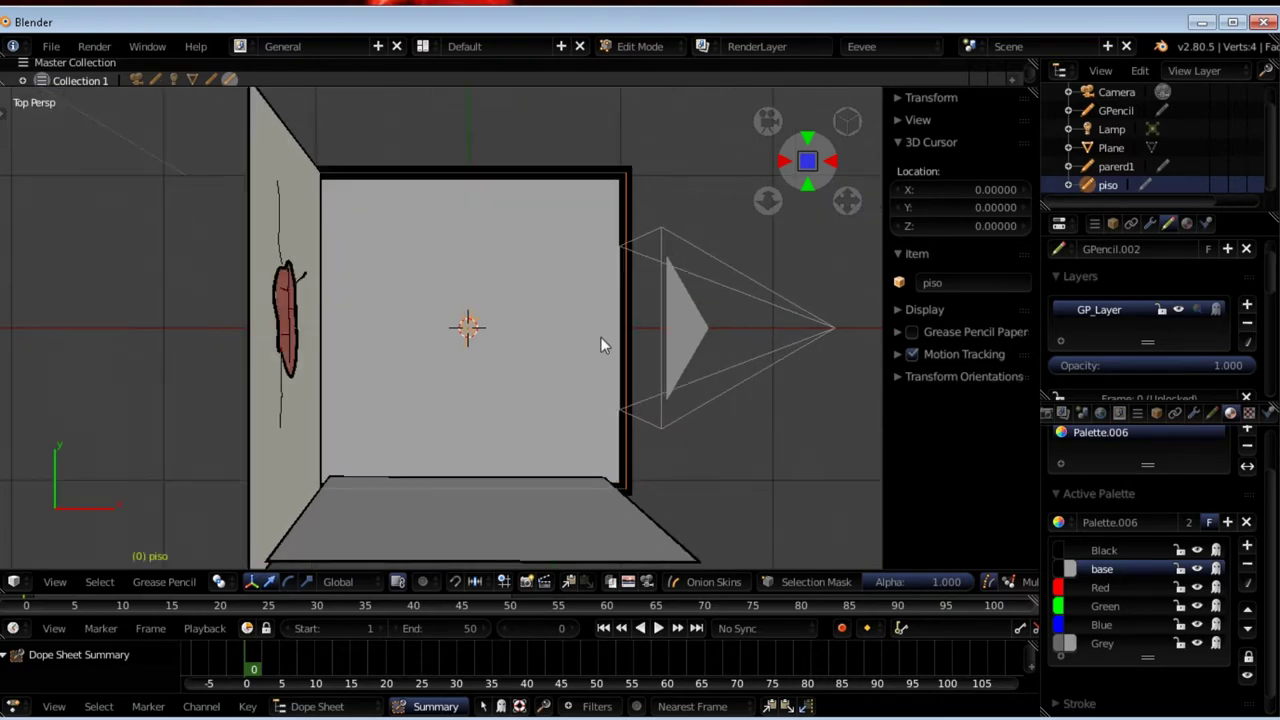
{"action": "key", "text": "Tab"}
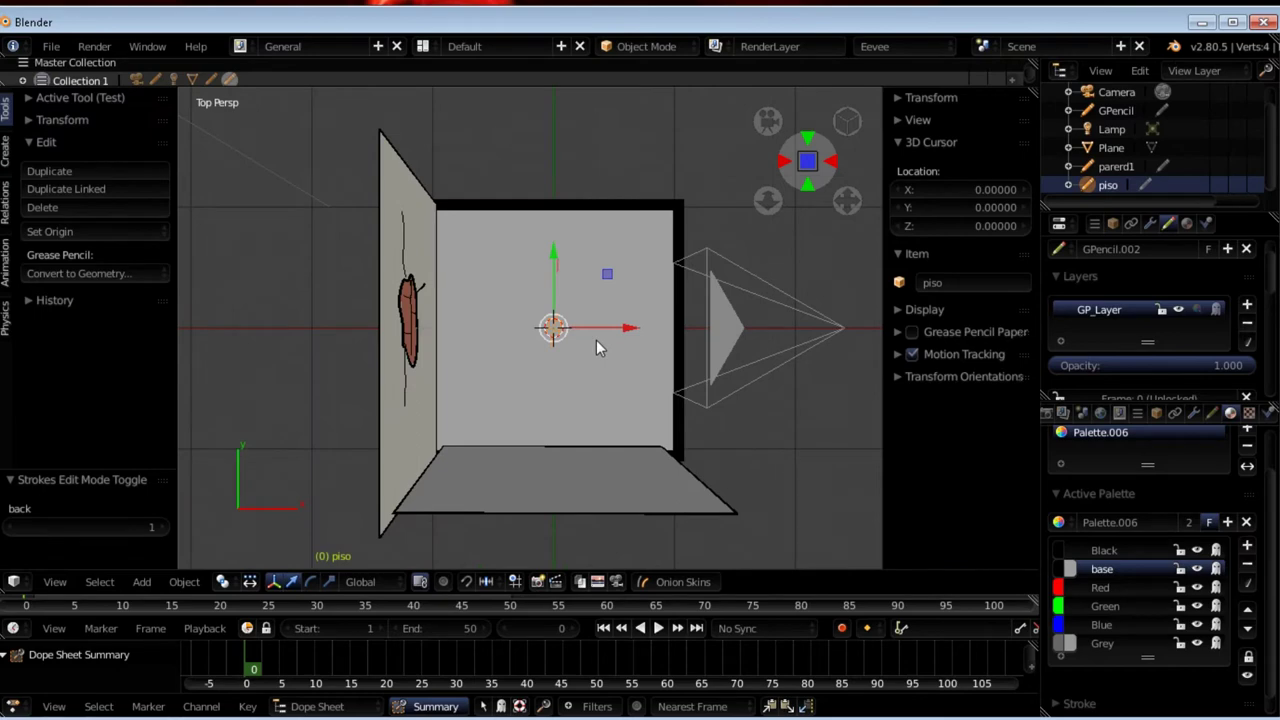
{"action": "key", "text": "Tab"}
{"action": "key", "text": "ctrl+Tab"}
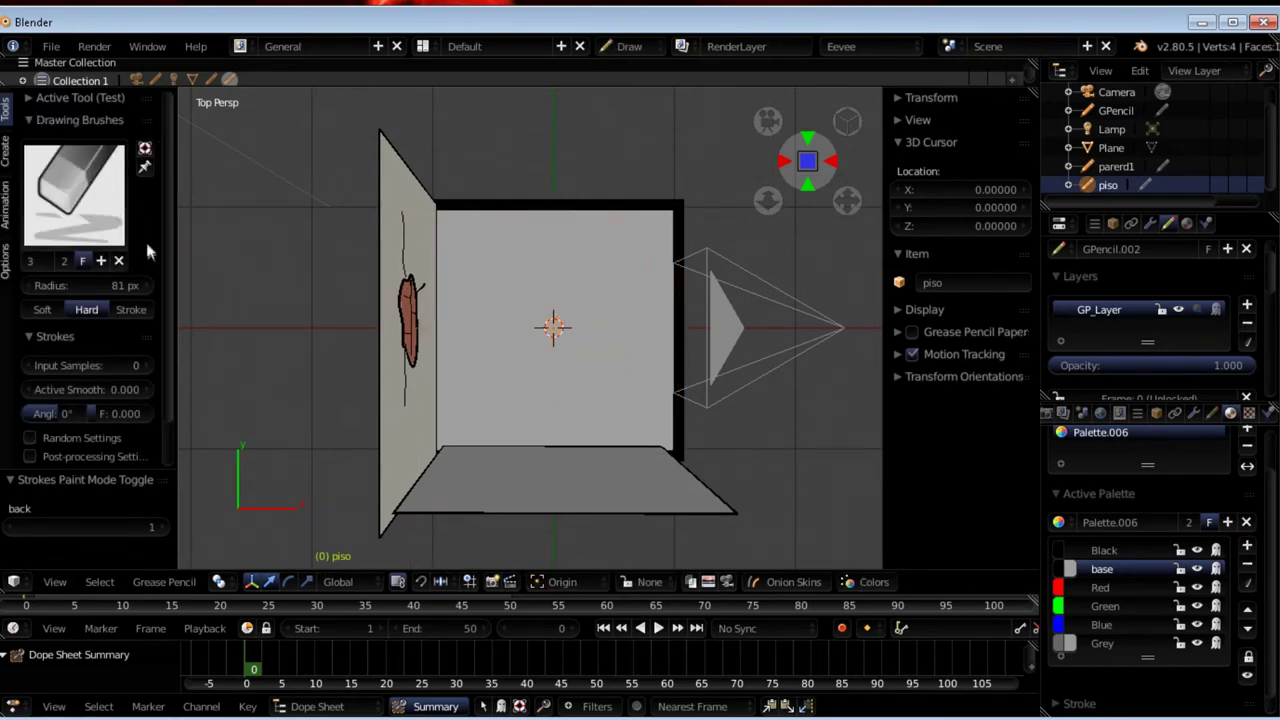
- Undo the test stroke and rename piso's GP_Layer layer to 'base'
{"action": "left_click_drag", "start_coordinate": [438, 278], "coordinate": [474, 265]}
{"action": "key", "text": "ctrl+z"}
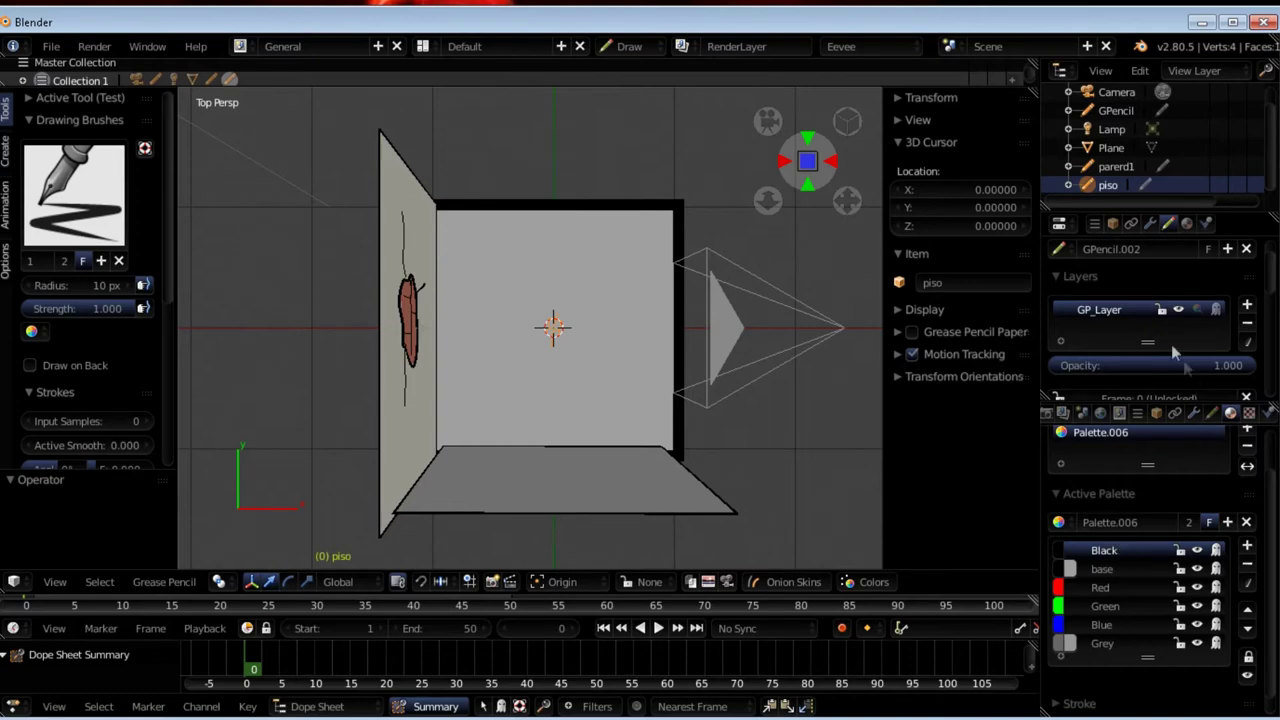
{"action": "double_click", "coordinate": [1125, 310]}
{"action": "type", "text": "bbas"}
{"action": "type", "text": "asea"}
{"action": "key", "text": "BackSpace"}
{"action": "key", "text": "BackSpace"}
{"action": "type", "text": "w"}
{"action": "key", "text": "Return"}
- Add a second drawing layer and begin naming it 'detalles'
{"action": "left_click", "coordinate": [1248, 307]}
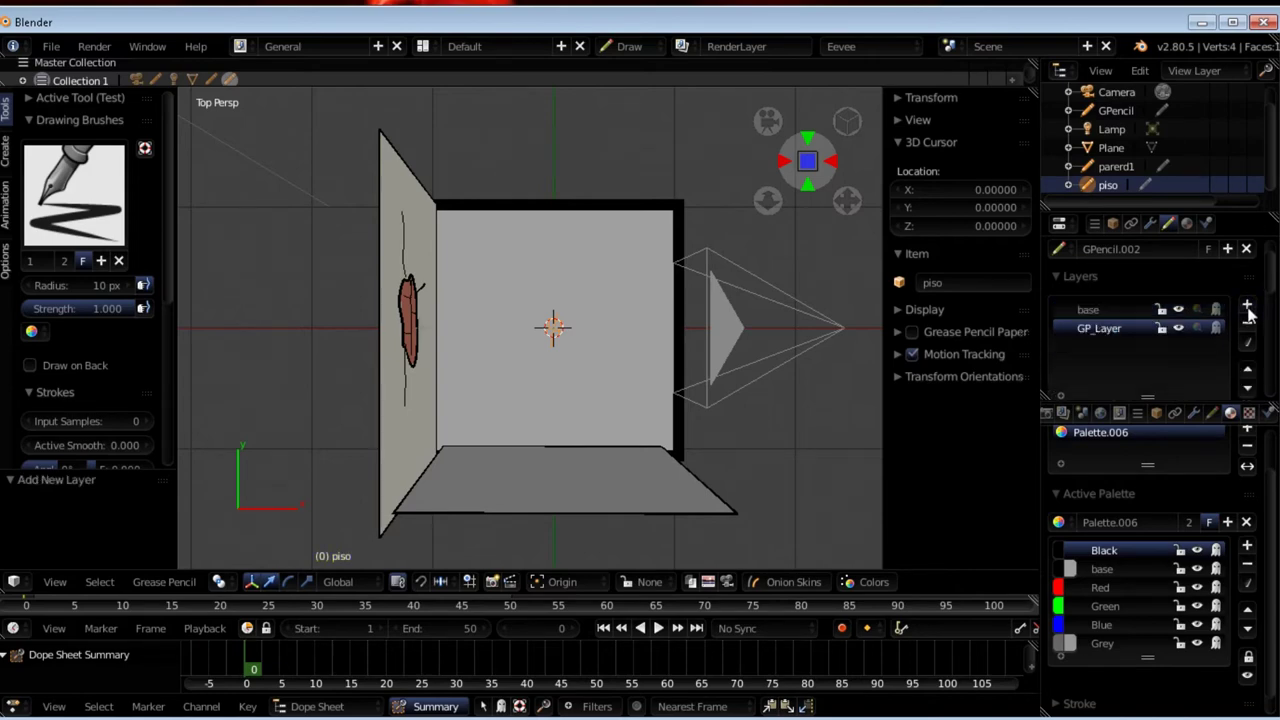
{"action": "double_click", "coordinate": [1107, 333]}
{"action": "type", "text": "detalles"}
- Draw six thin dark crack strokes across the floor on the detalles layer
{"action": "mouse_move", "coordinate": [446, 288]}
{"action": "left_mouse_down"}
{"action": "mouse_move", "coordinate": [470, 275]}
{"action": "mouse_move", "coordinate": [447, 317]}
{"action": "mouse_move", "coordinate": [466, 322]}
{"action": "left_mouse_up"}
{"action": "left_click_drag", "start_coordinate": [445, 371], "coordinate": [463, 359]}
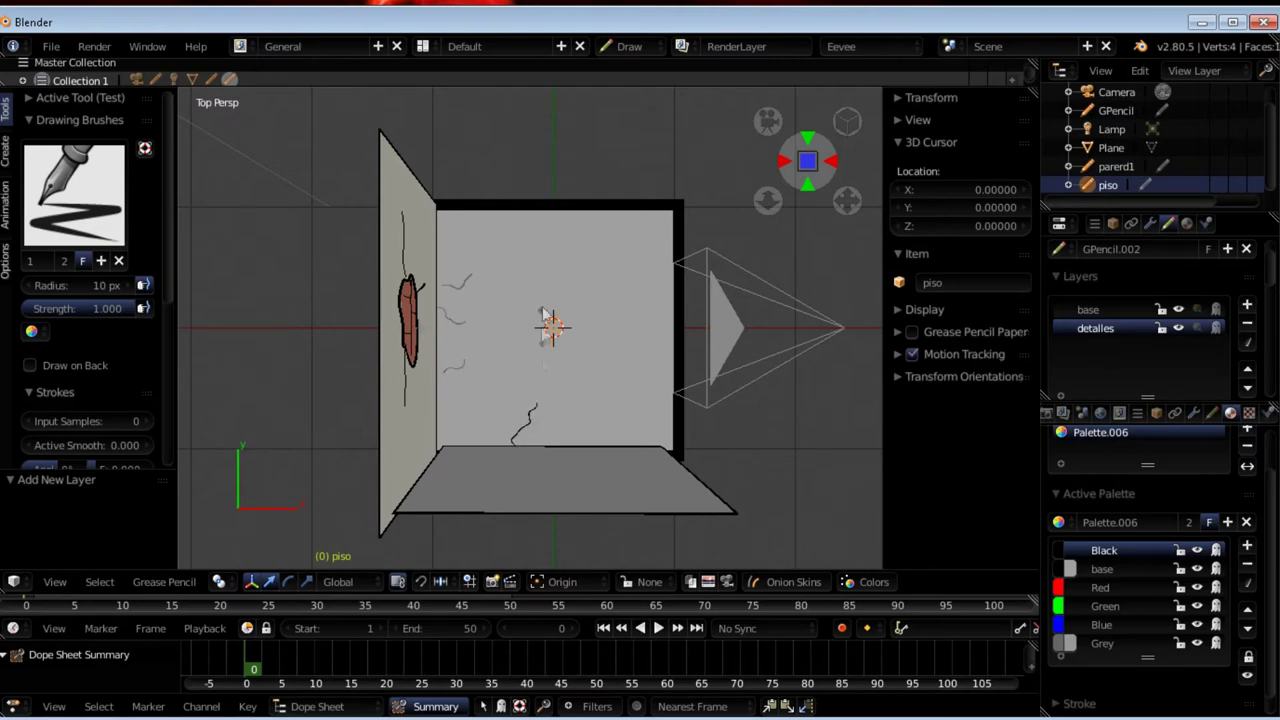
{"action": "mouse_move", "coordinate": [538, 218]}
{"action": "left_mouse_down"}
{"action": "mouse_move", "coordinate": [530, 252]}
{"action": "mouse_move", "coordinate": [551, 277]}
{"action": "left_mouse_up"}
{"action": "mouse_move", "coordinate": [492, 214]}
{"action": "left_mouse_down"}
{"action": "mouse_move", "coordinate": [481, 242]}
{"action": "mouse_move", "coordinate": [497, 257]}
{"action": "left_mouse_up"}
{"action": "left_click_drag", "start_coordinate": [629, 212], "coordinate": [634, 275]}
{"action": "left_click_drag", "start_coordinate": [470, 402], "coordinate": [438, 428]}
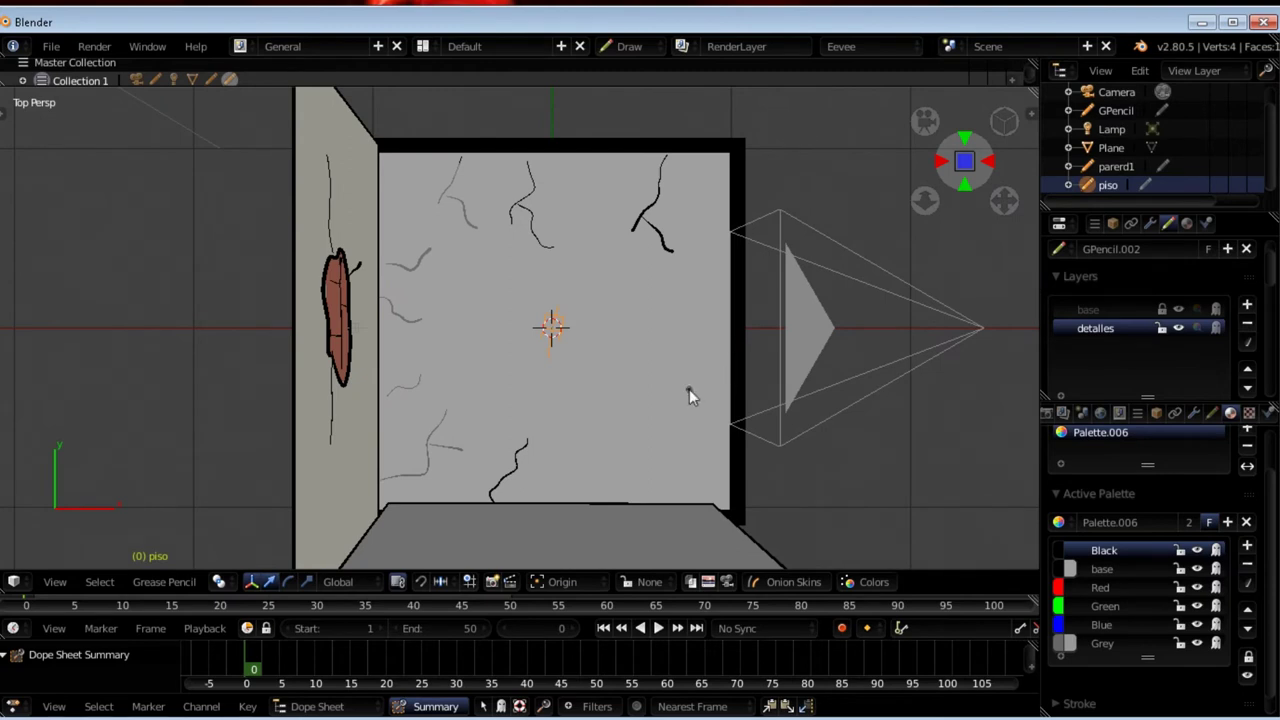
- Unlock the base layer, make it the active layer, and enter Edit Mode
{"action": "left_click", "coordinate": [1162, 309]}
{"action": "left_click", "coordinate": [1132, 309]}
{"action": "left_click", "coordinate": [1132, 328]}
{"action": "left_click", "coordinate": [1135, 309]}
{"action": "left_click", "coordinate": [1134, 328]}
{"action": "left_click", "coordinate": [1135, 314]}
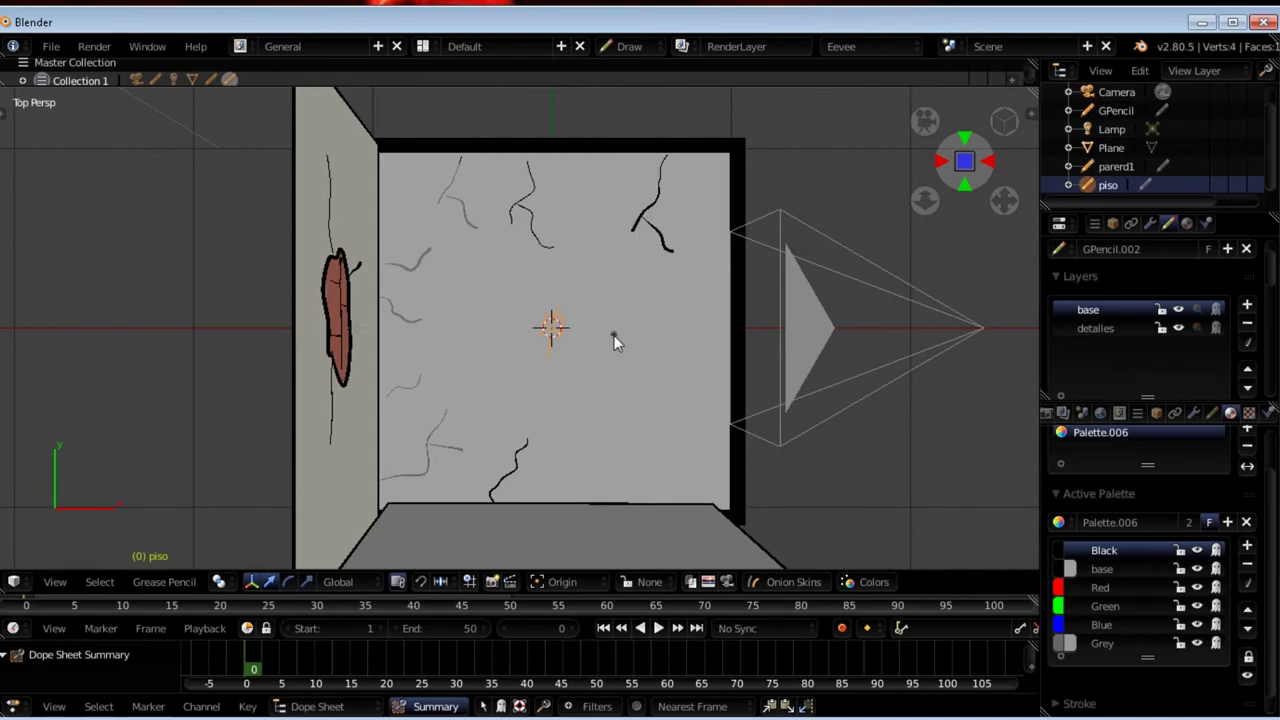
{"action": "key", "text": "Tab"}
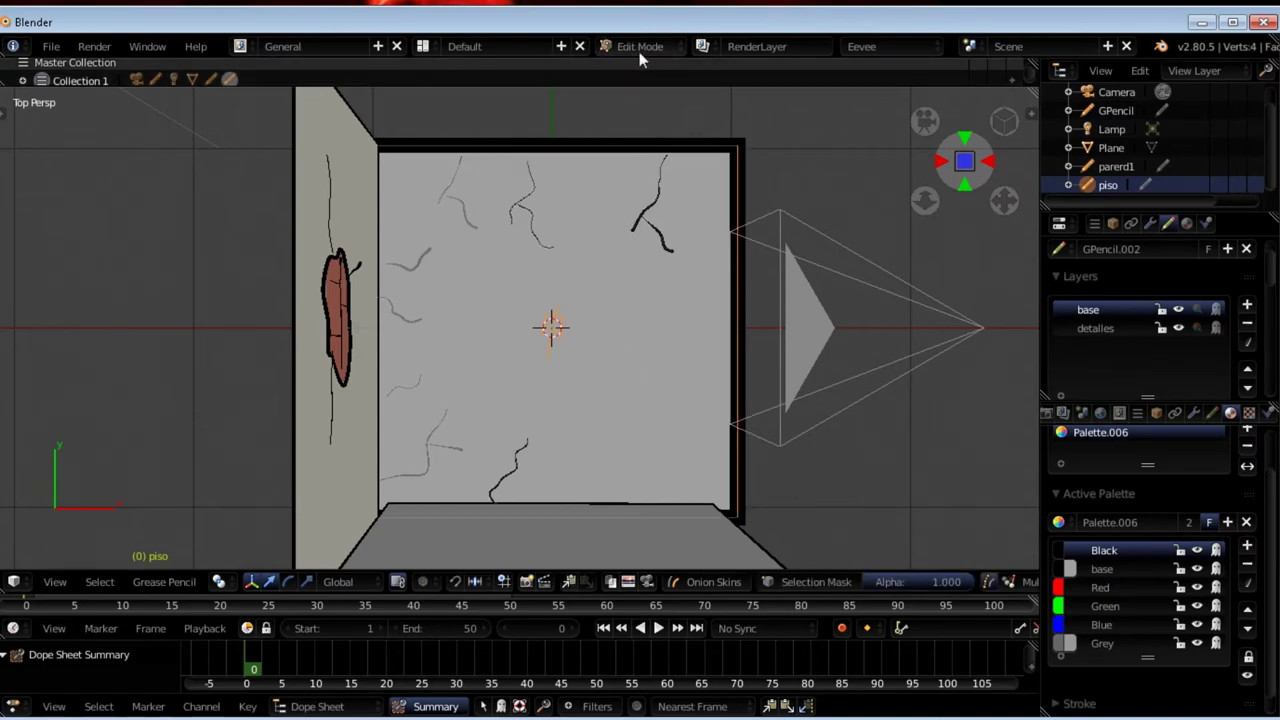
- Select all floor strokes, reproject them Planar onto a flat plane, then deselect
{"action": "key", "text": "a"}
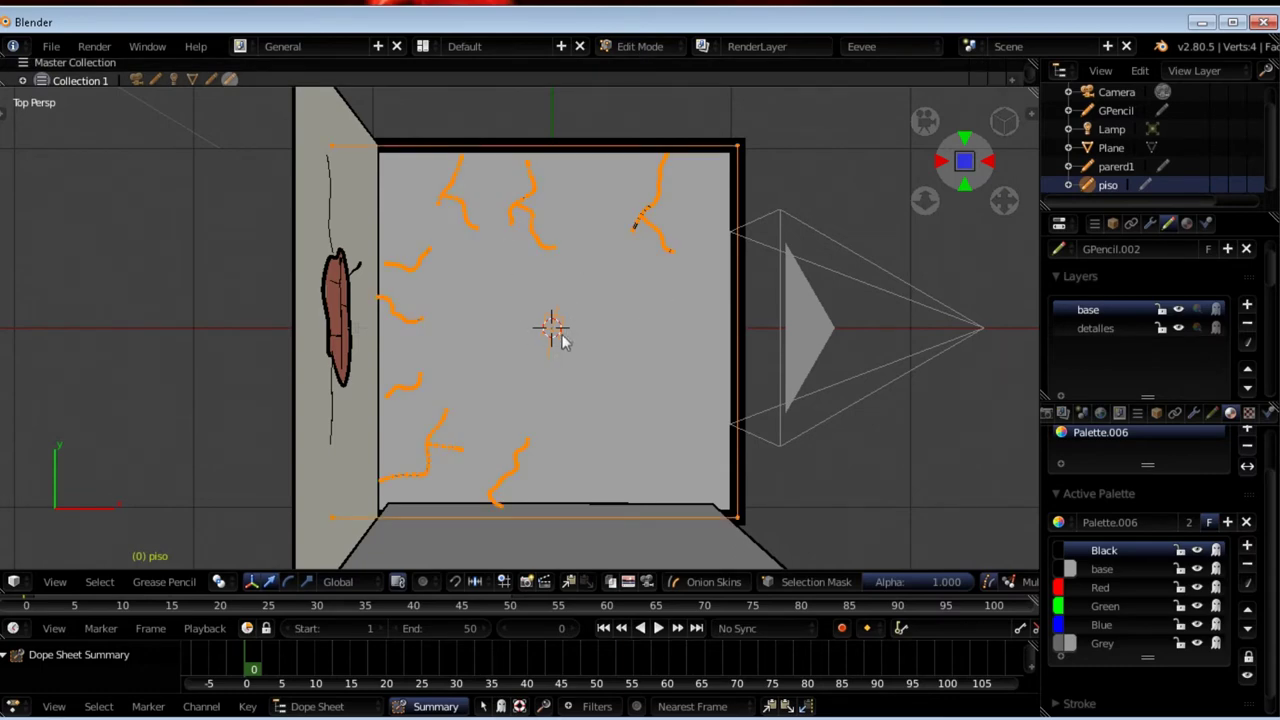
{"action": "key", "text": "w"}
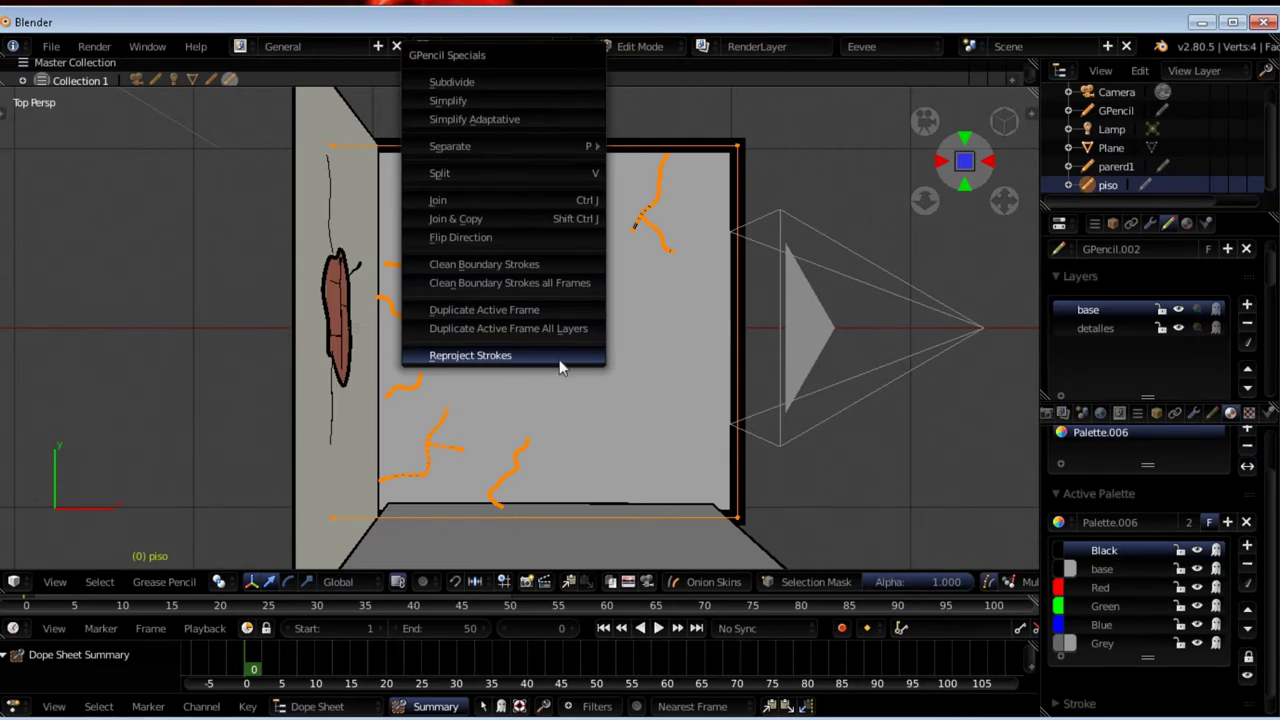
{"action": "left_click", "coordinate": [492, 362]}
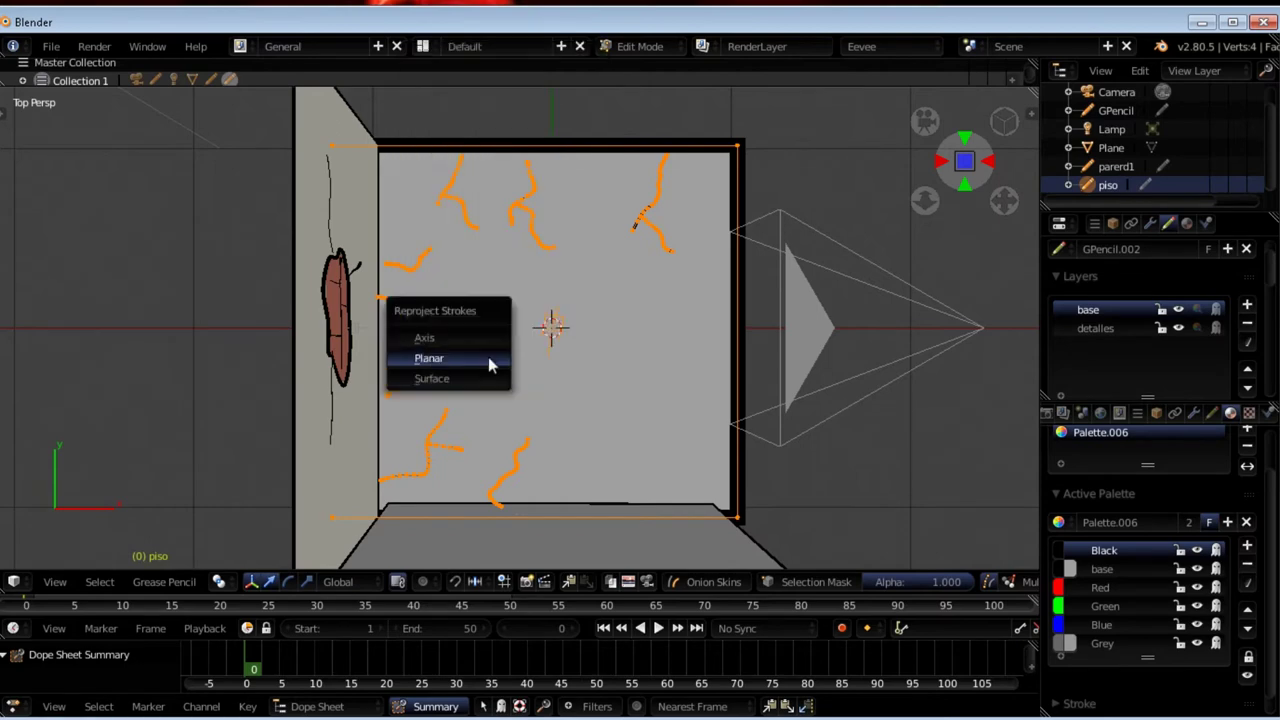
{"action": "left_click", "coordinate": [447, 362]}
{"action": "mouse_move", "coordinate": [594, 334]}
{"action": "middle_mouse_down"}
{"action": "mouse_move", "coordinate": [583, 280]}
{"action": "mouse_move", "coordinate": [590, 303]}
{"action": "mouse_move", "coordinate": [554, 241]}
{"action": "mouse_move", "coordinate": [471, 177]}
{"action": "mouse_move", "coordinate": [393, 170]}
{"action": "mouse_move", "coordinate": [346, 147]}
{"action": "mouse_move", "coordinate": [479, 215]}
{"action": "mouse_move", "coordinate": [628, 235]}
{"action": "mouse_move", "coordinate": [651, 280]}
{"action": "mouse_move", "coordinate": [646, 306]}
{"action": "middle_mouse_up"}
{"action": "left_click", "coordinate": [632, 310]}
- Return to Draw mode and view the room through the camera
{"action": "key", "text": "Tab"}
{"action": "mouse_move", "coordinate": [646, 240]}
{"action": "middle_mouse_down"}
{"action": "mouse_move", "coordinate": [663, 217]}
{"action": "mouse_move", "coordinate": [634, 212]}
{"action": "middle_mouse_up"}
{"action": "key", "text": "KP_0"}
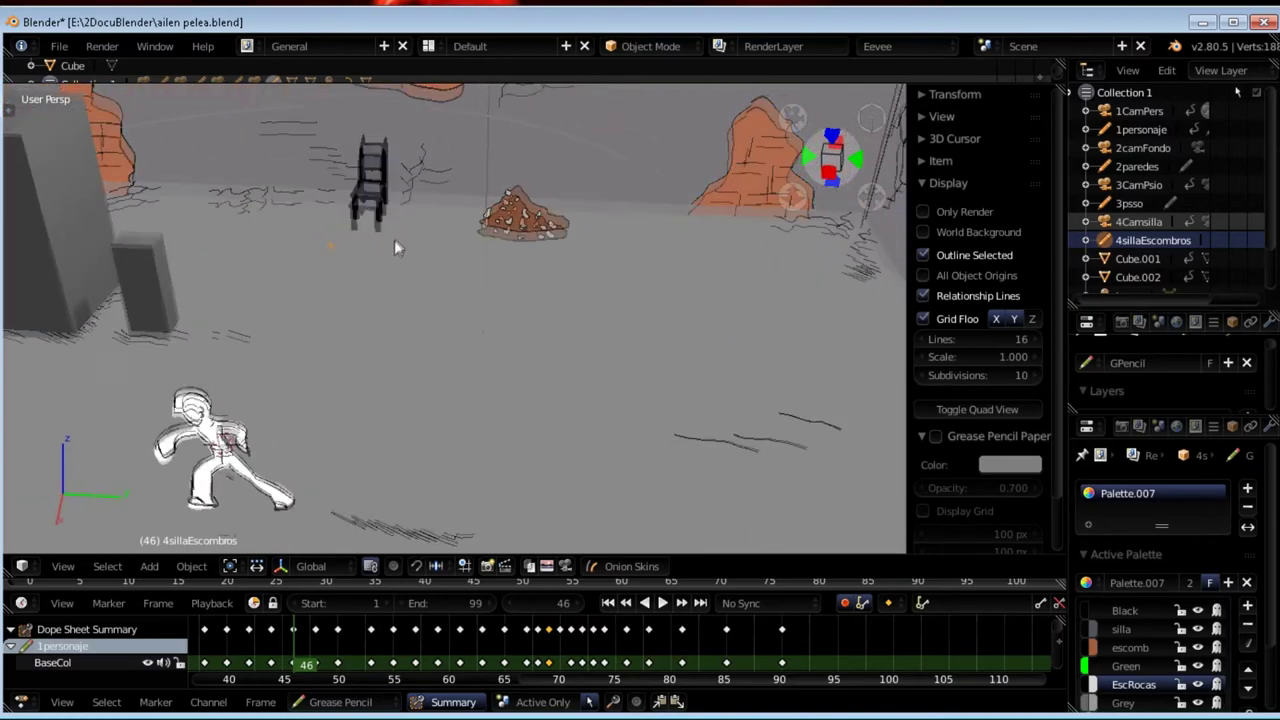
- Move the chair-and-rubble object lower onto the floor in the example scene
{"action": "scroll", "coordinate": [425, 210], "scroll_direction": "up", "scroll_amount": 5}
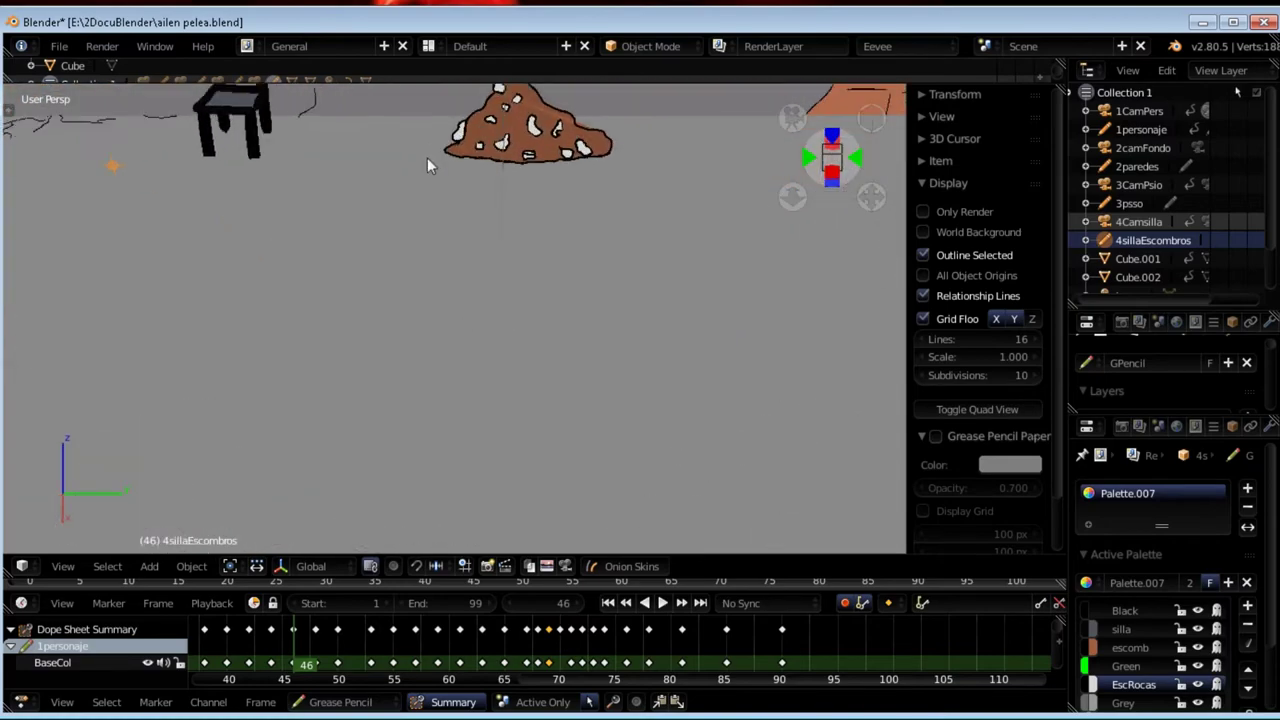
{"action": "middle_click_drag", "start_coordinate": [431, 210], "coordinate": [503, 575], "text": "shift"}
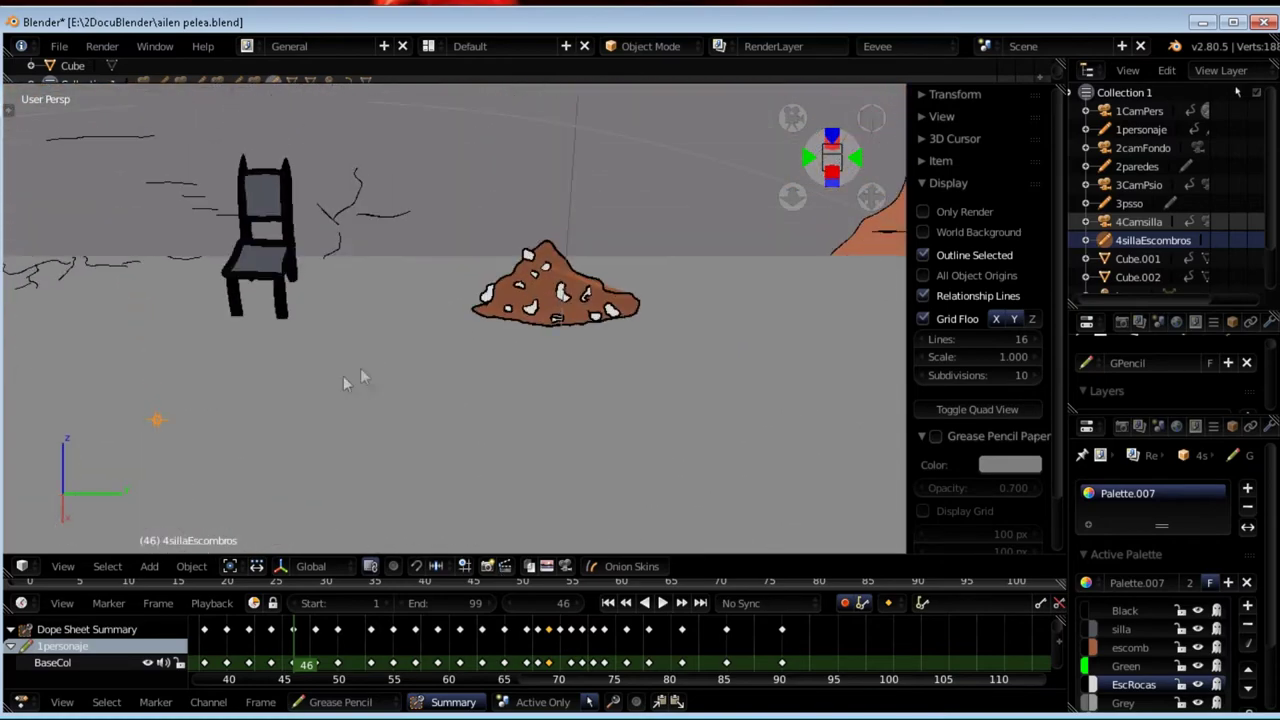
{"action": "mouse_move", "coordinate": [360, 289]}
{"action": "middle_mouse_down"}
{"action": "mouse_move", "coordinate": [367, 245]}
{"action": "mouse_move", "coordinate": [397, 217]}
{"action": "mouse_move", "coordinate": [474, 226]}
{"action": "middle_mouse_up"}
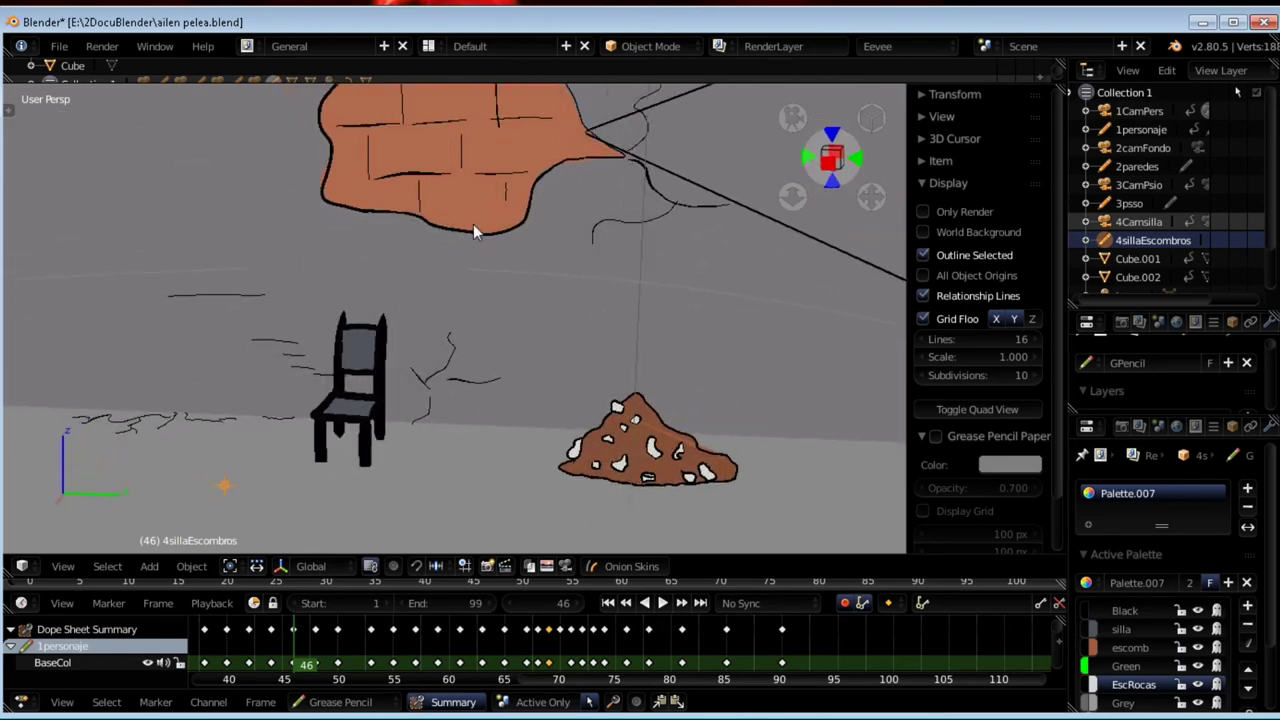
{"action": "key", "text": "g"}
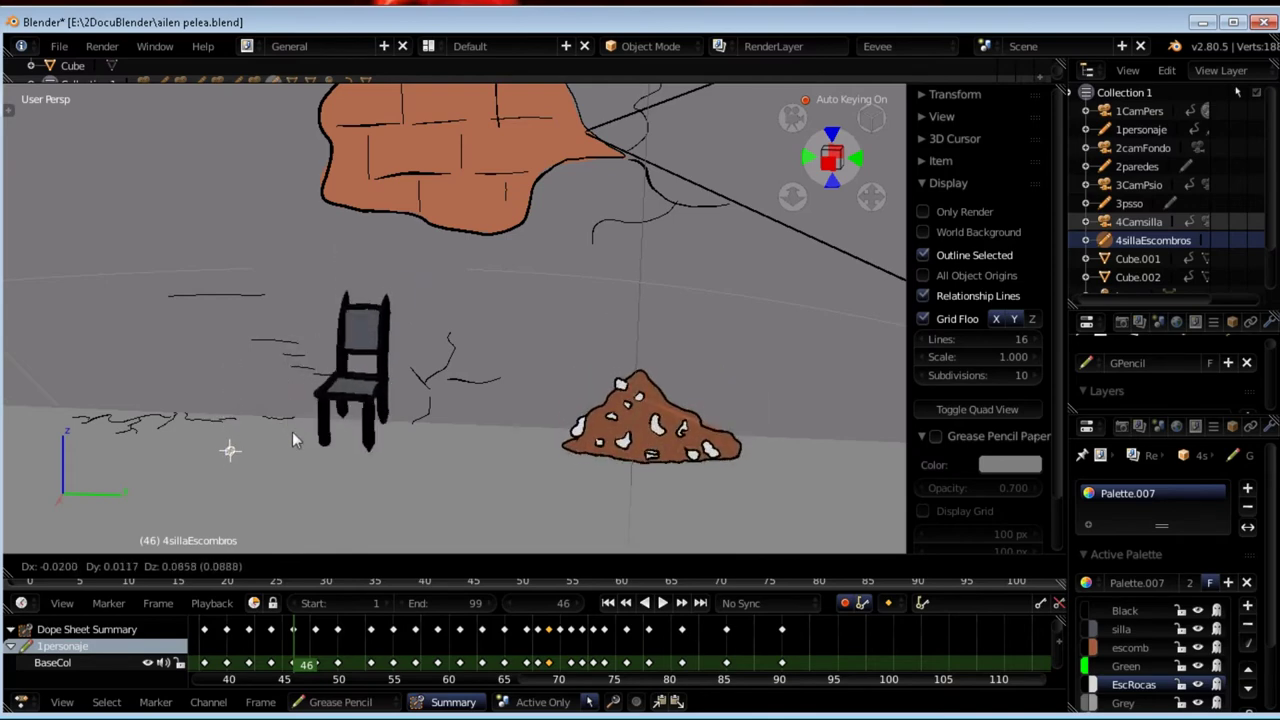
{"action": "left_click", "coordinate": [291, 432]}
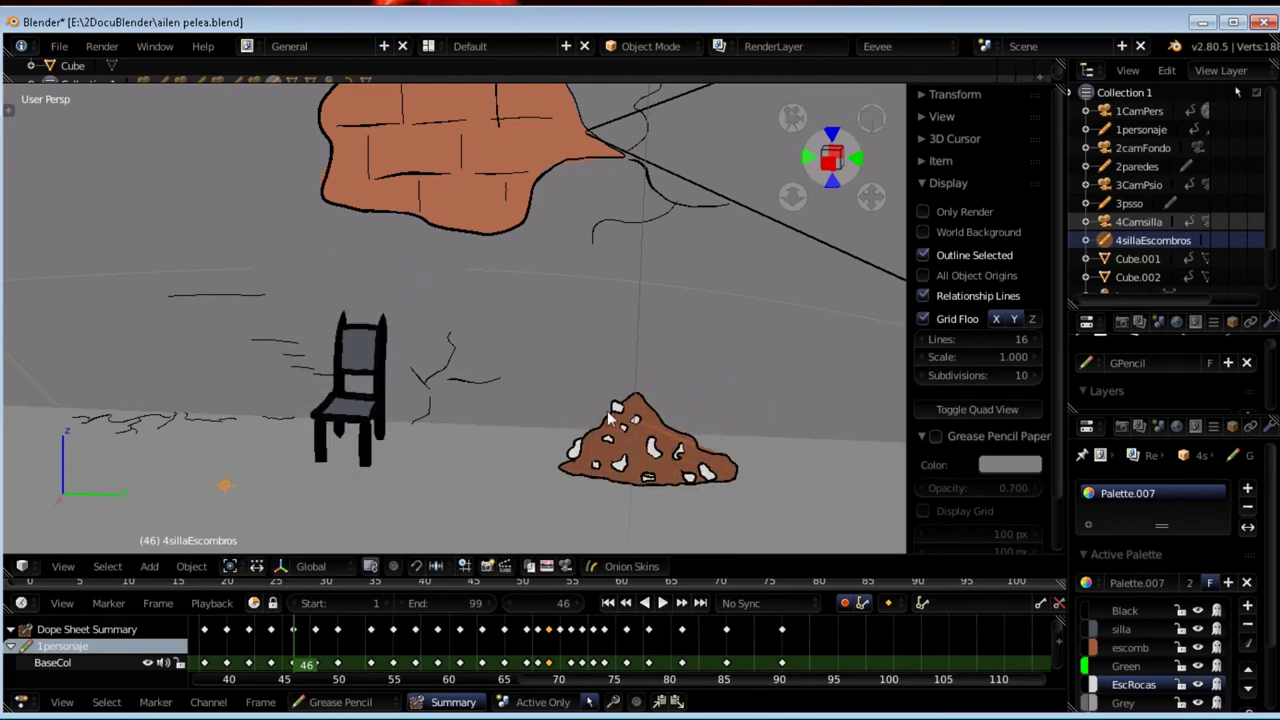
- Play the animation through the camera view, then stop playback
{"action": "mouse_move", "coordinate": [684, 408]}
{"action": "middle_mouse_down"}
{"action": "mouse_move", "coordinate": [422, 366]}
{"action": "mouse_move", "coordinate": [408, 371]}
{"action": "mouse_move", "coordinate": [457, 371]}
{"action": "mouse_move", "coordinate": [463, 386]}
{"action": "mouse_move", "coordinate": [400, 391]}
{"action": "mouse_move", "coordinate": [331, 371]}
{"action": "mouse_move", "coordinate": [337, 347]}
{"action": "middle_mouse_up"}
{"action": "key", "text": "KP_0"}
{"action": "key", "text": "space"}
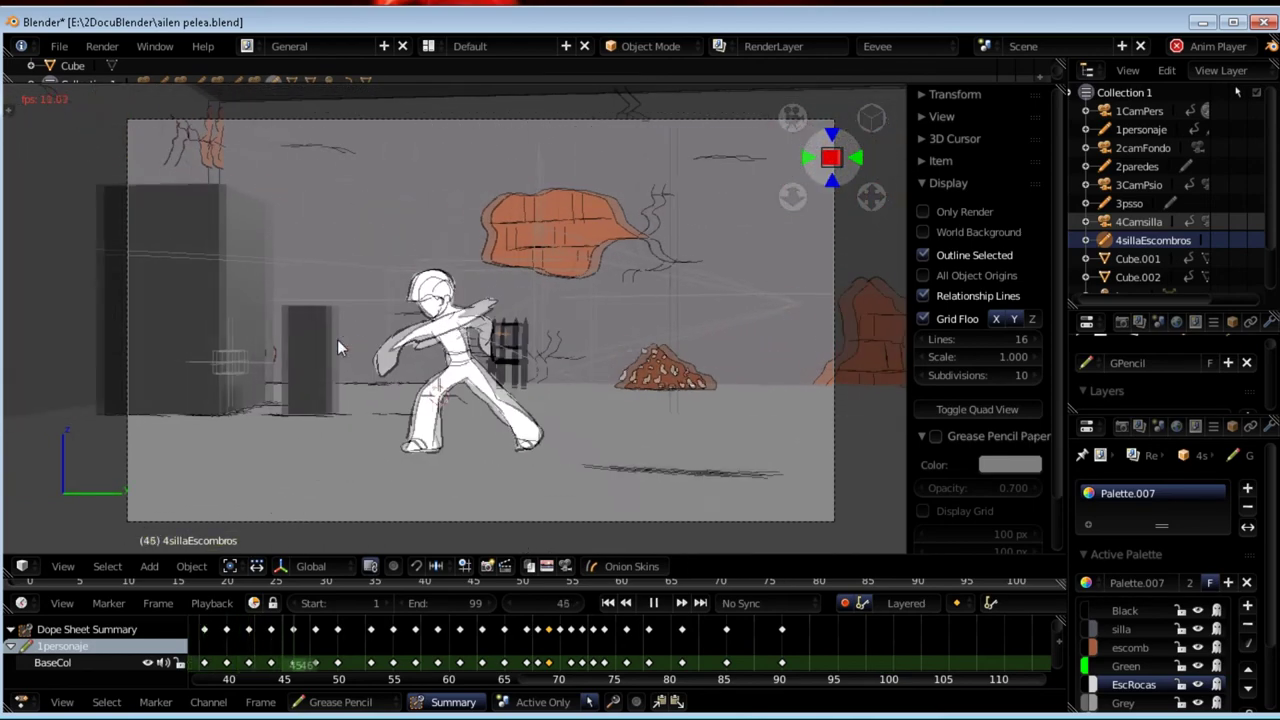
{"action": "key", "text": "space"}
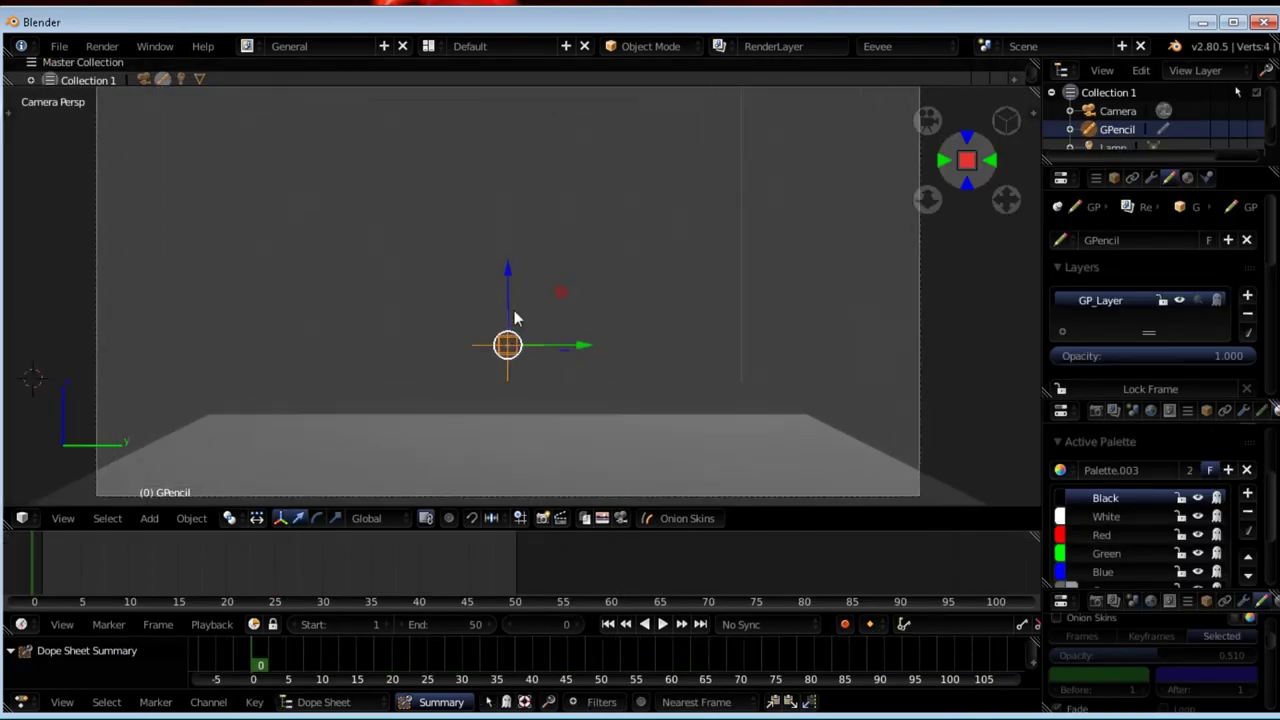
{"action": "middle_click_drag", "start_coordinate": [514, 318], "coordinate": [500, 288], "text": "shift"}
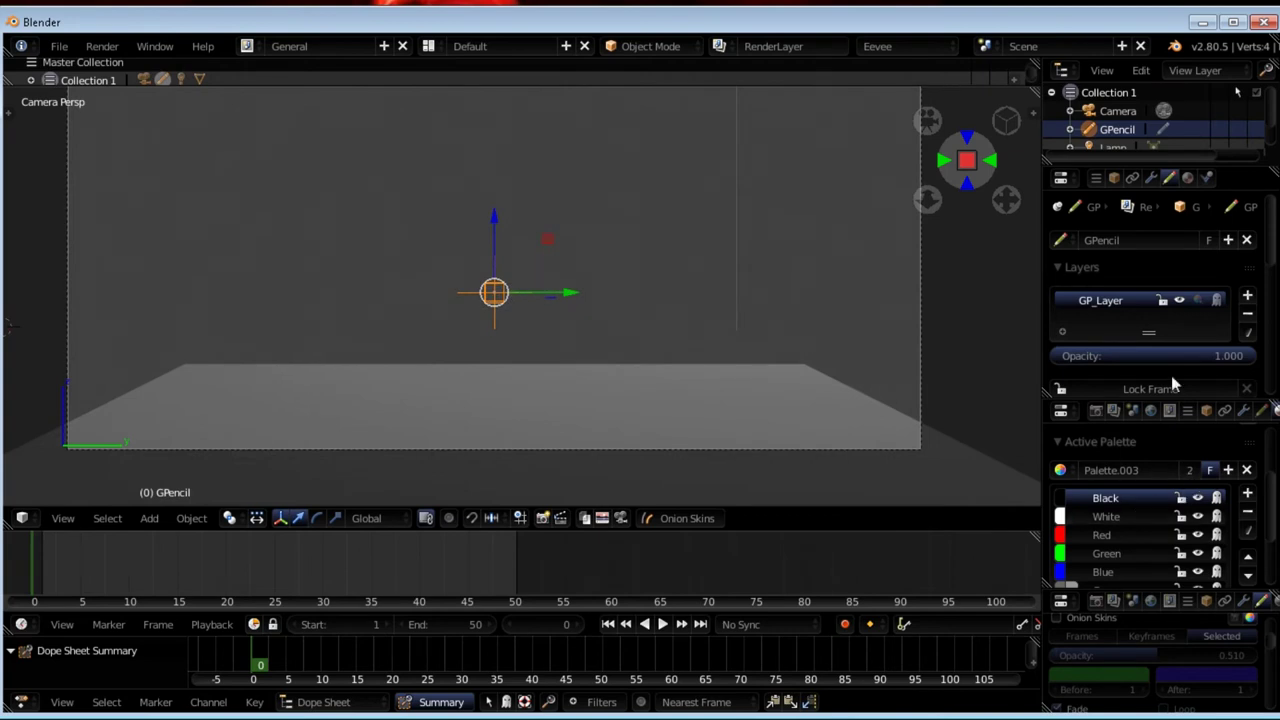
- Draw the rubble mound's outline in Black in Draw mode
{"action": "left_click", "coordinate": [1063, 502]}
{"action": "left_click", "coordinate": [1063, 498]}
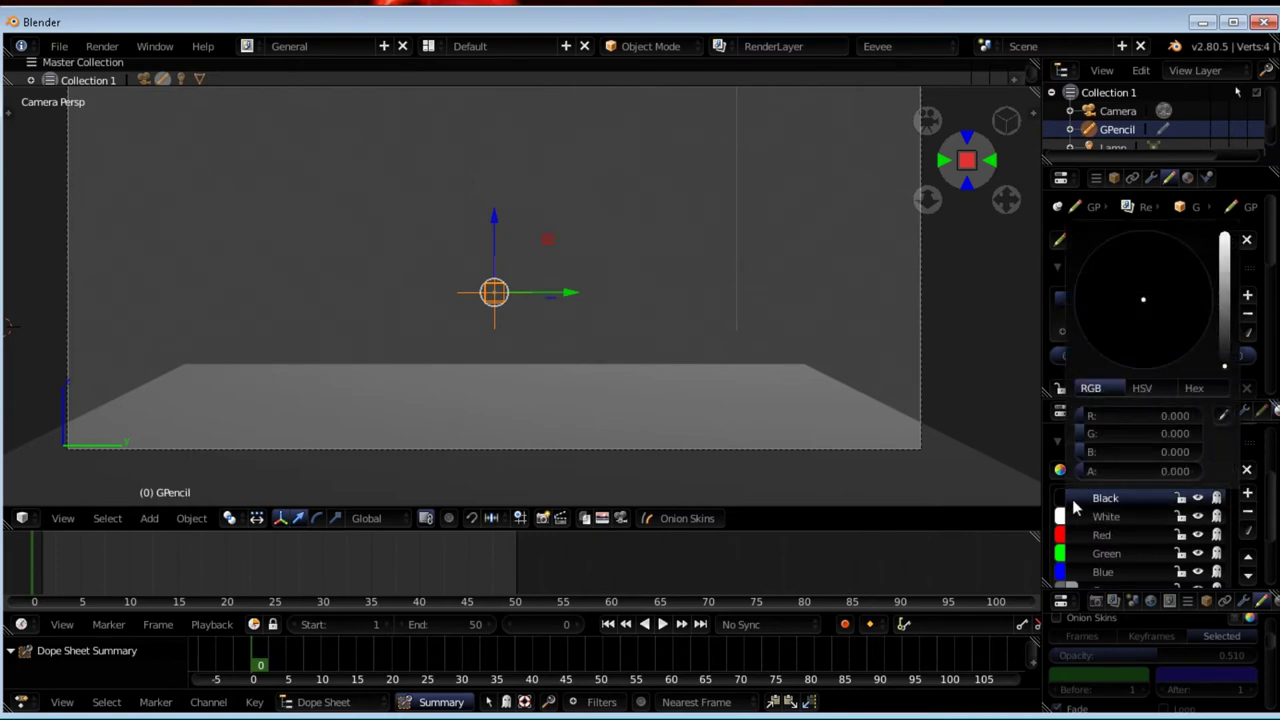
{"action": "key", "text": "ctrl+Tab"}
{"action": "mouse_move", "coordinate": [335, 405]}
{"action": "left_mouse_down"}
{"action": "mouse_move", "coordinate": [357, 345]}
{"action": "mouse_move", "coordinate": [395, 318]}
{"action": "left_mouse_up"}
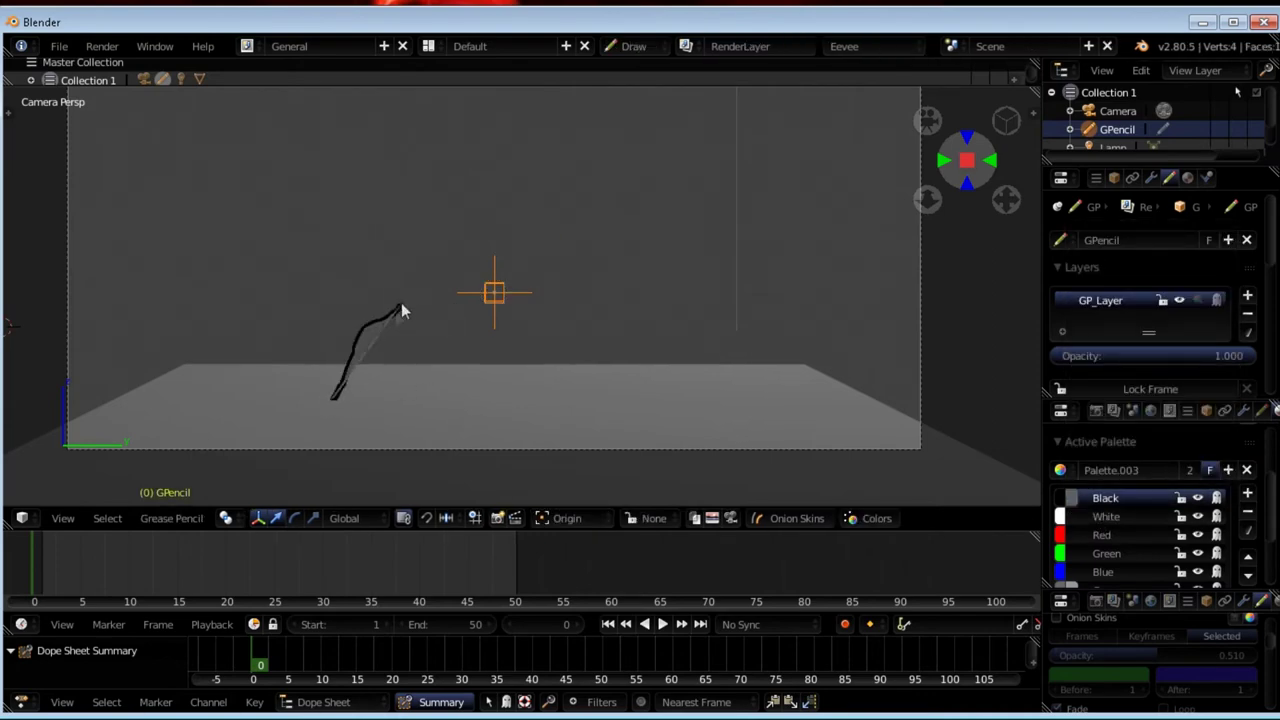
{"action": "mouse_move", "coordinate": [483, 240]}
{"action": "left_mouse_down"}
{"action": "mouse_move", "coordinate": [663, 366]}
{"action": "mouse_move", "coordinate": [645, 410]}
{"action": "mouse_move", "coordinate": [556, 427]}
{"action": "left_mouse_up"}
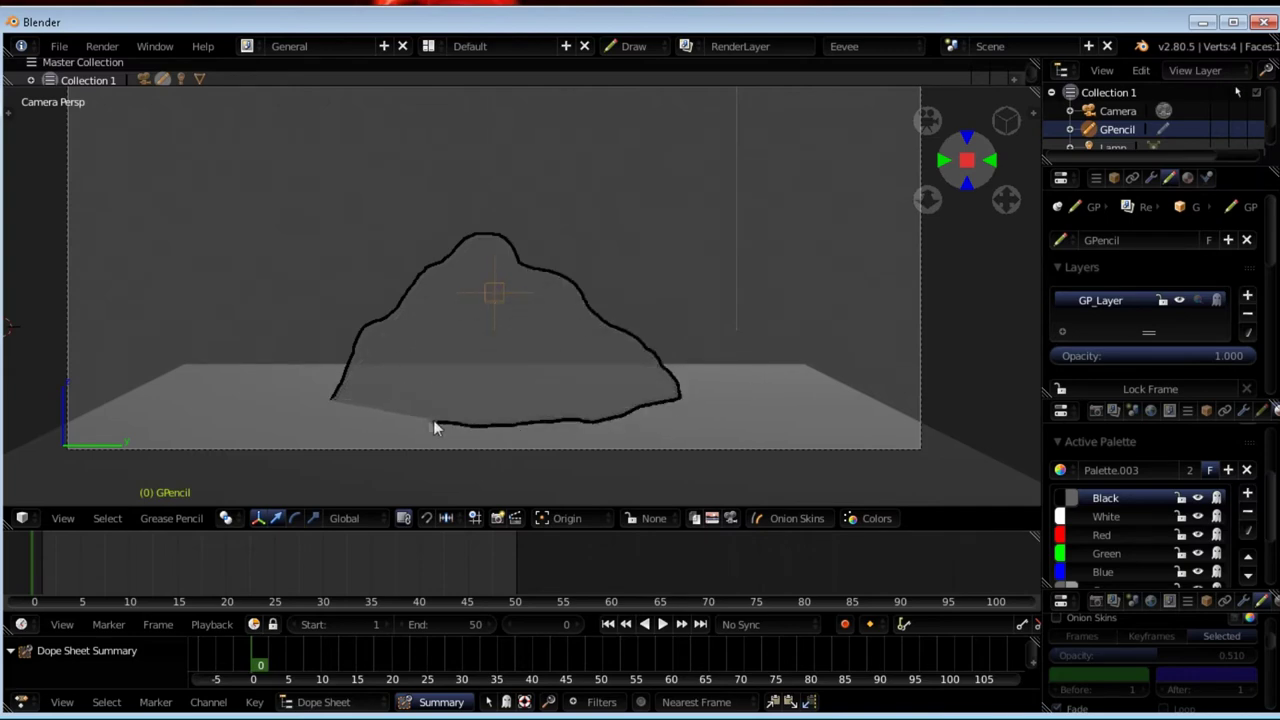
{"action": "left_click_drag", "start_coordinate": [325, 405], "coordinate": [327, 403]}
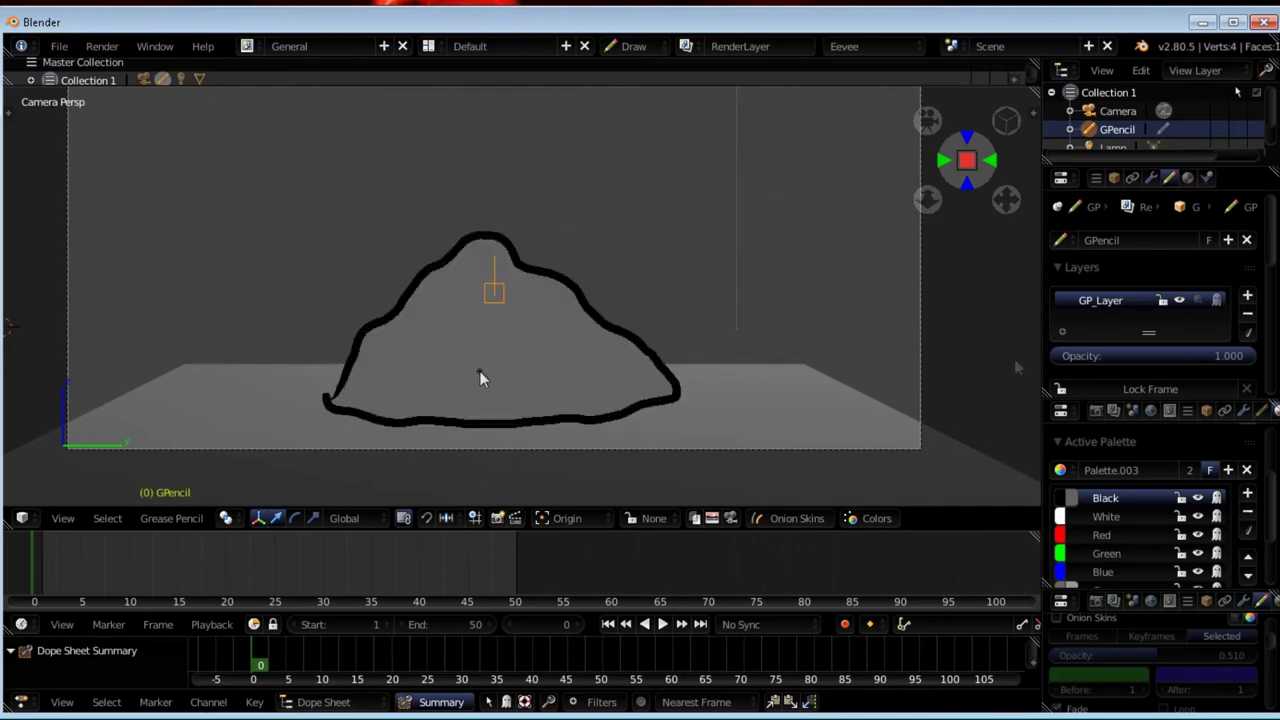
- Dot the mound with small White stone patches, then switch to Edit Mode
{"action": "left_click", "coordinate": [1105, 516]}
{"action": "mouse_move", "coordinate": [388, 313]}
{"action": "left_mouse_down"}
{"action": "mouse_move", "coordinate": [418, 320]}
{"action": "mouse_move", "coordinate": [402, 308]}
{"action": "left_mouse_up"}
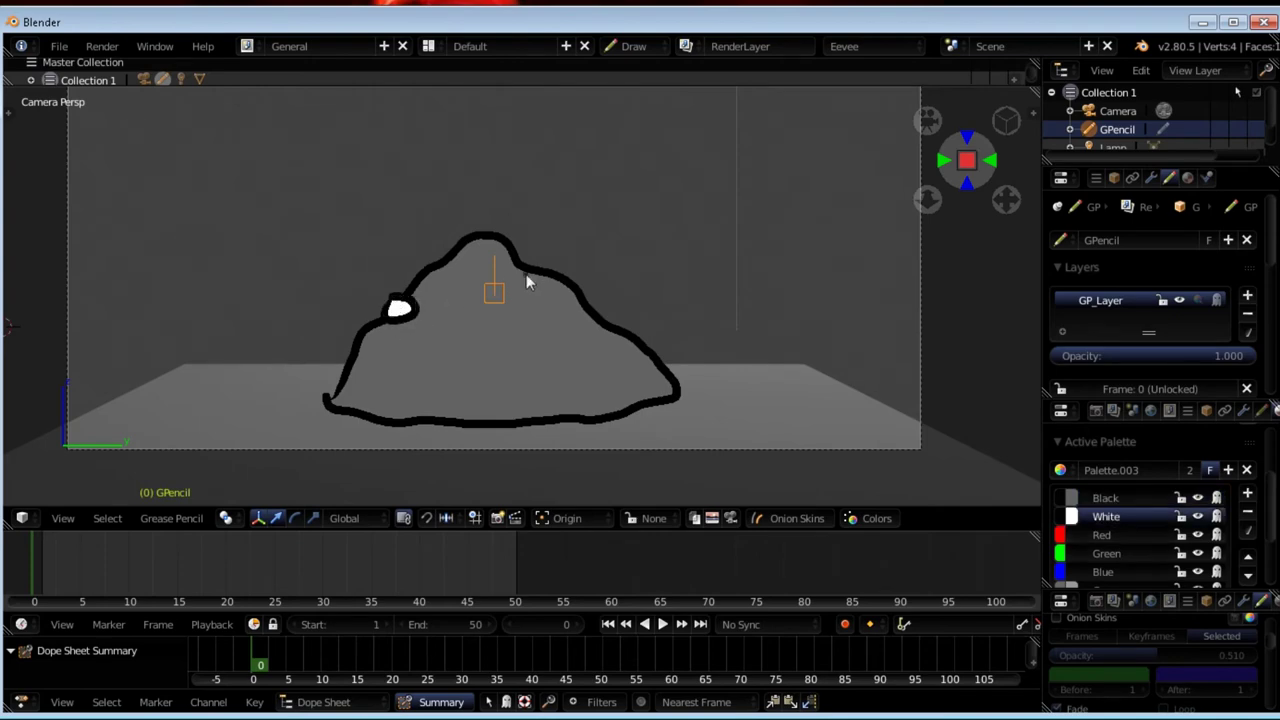
{"action": "mouse_move", "coordinate": [520, 270]}
{"action": "left_mouse_down"}
{"action": "mouse_move", "coordinate": [556, 292]}
{"action": "mouse_move", "coordinate": [540, 278]}
{"action": "left_mouse_up"}
{"action": "key", "text": "ctrl+z"}
{"action": "left_click_drag", "start_coordinate": [575, 325], "coordinate": [600, 330]}
{"action": "mouse_move", "coordinate": [468, 378]}
{"action": "left_mouse_down"}
{"action": "mouse_move", "coordinate": [500, 382]}
{"action": "mouse_move", "coordinate": [465, 375]}
{"action": "left_mouse_up"}
{"action": "left_click_drag", "start_coordinate": [390, 400], "coordinate": [380, 410]}
{"action": "mouse_move", "coordinate": [389, 406]}
{"action": "middle_mouse_down"}
{"action": "mouse_move", "coordinate": [615, 293]}
{"action": "mouse_move", "coordinate": [640, 200]}
{"action": "middle_mouse_up"}
{"action": "key", "text": "Tab"}
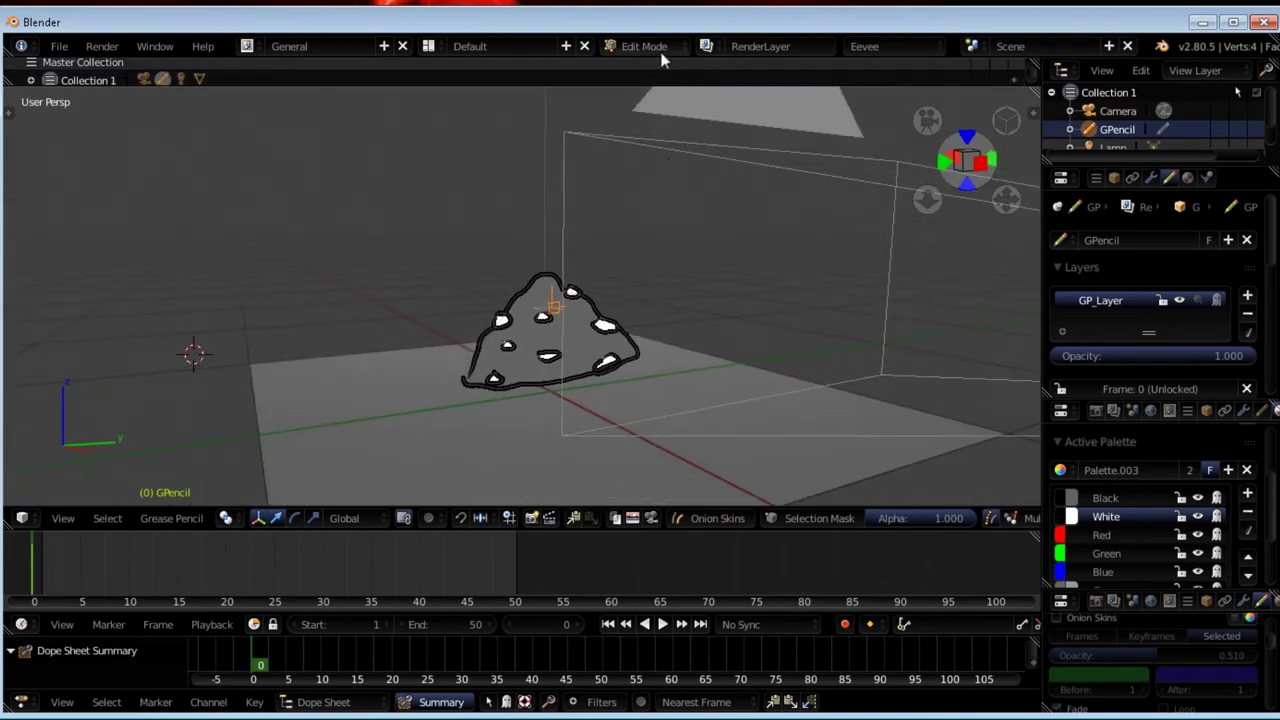
- Select all the mound's strokes and turn on Proportional Editing
{"action": "mouse_move", "coordinate": [614, 324]}
{"action": "middle_mouse_down"}
{"action": "mouse_move", "coordinate": [552, 347]}
{"action": "mouse_move", "coordinate": [430, 530]}
{"action": "middle_mouse_up"}
{"action": "key", "text": "a"}
{"action": "left_click_drag", "start_coordinate": [430, 530], "coordinate": [430, 590]}
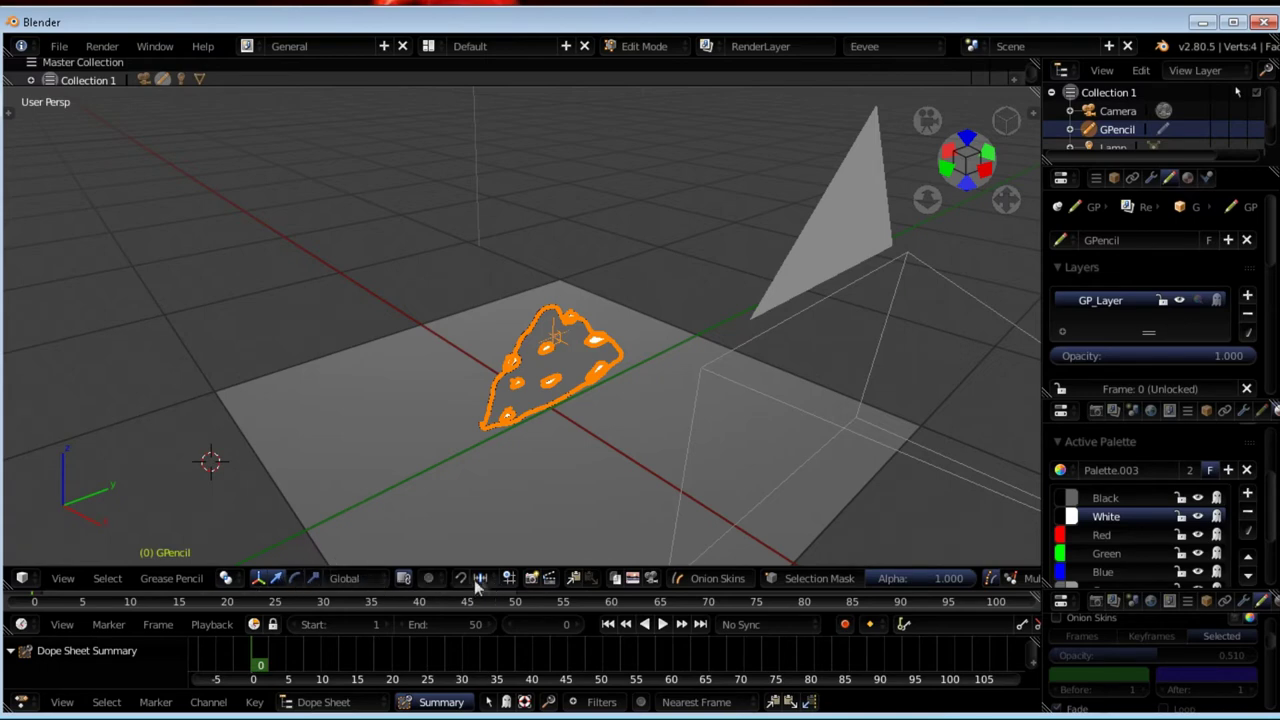
{"action": "left_click", "coordinate": [428, 579]}
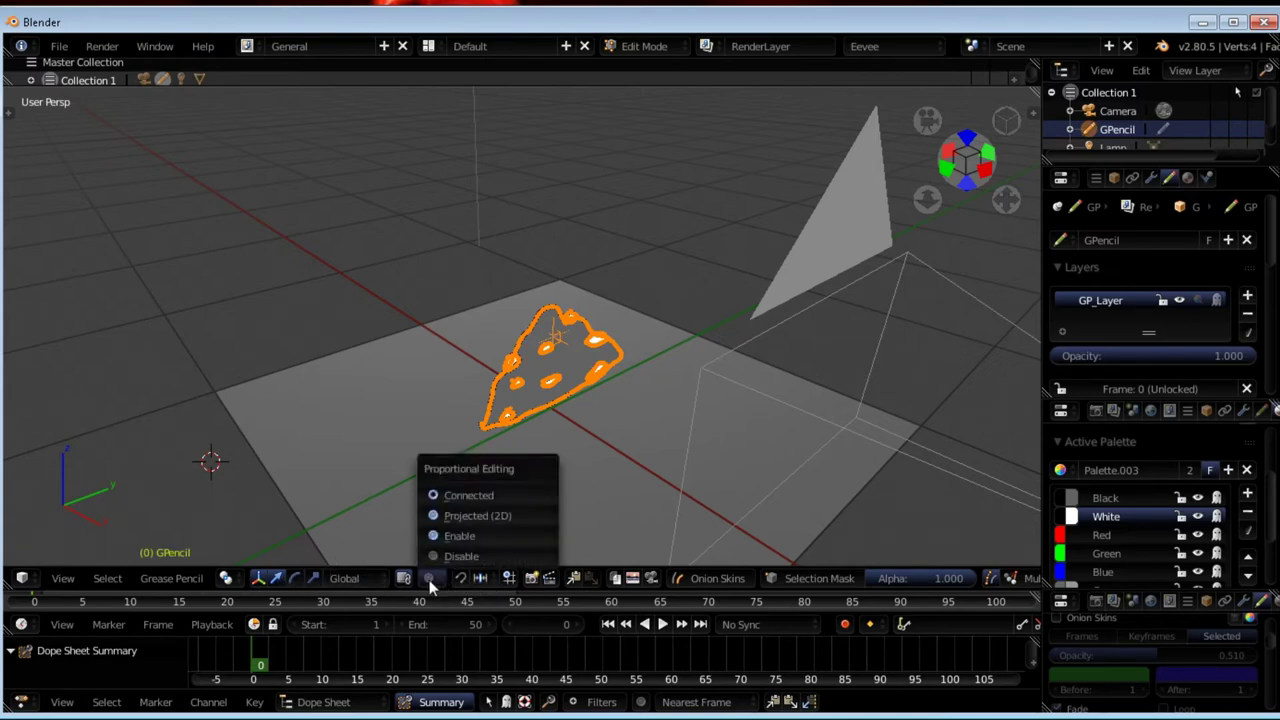
{"action": "left_click", "coordinate": [464, 537]}
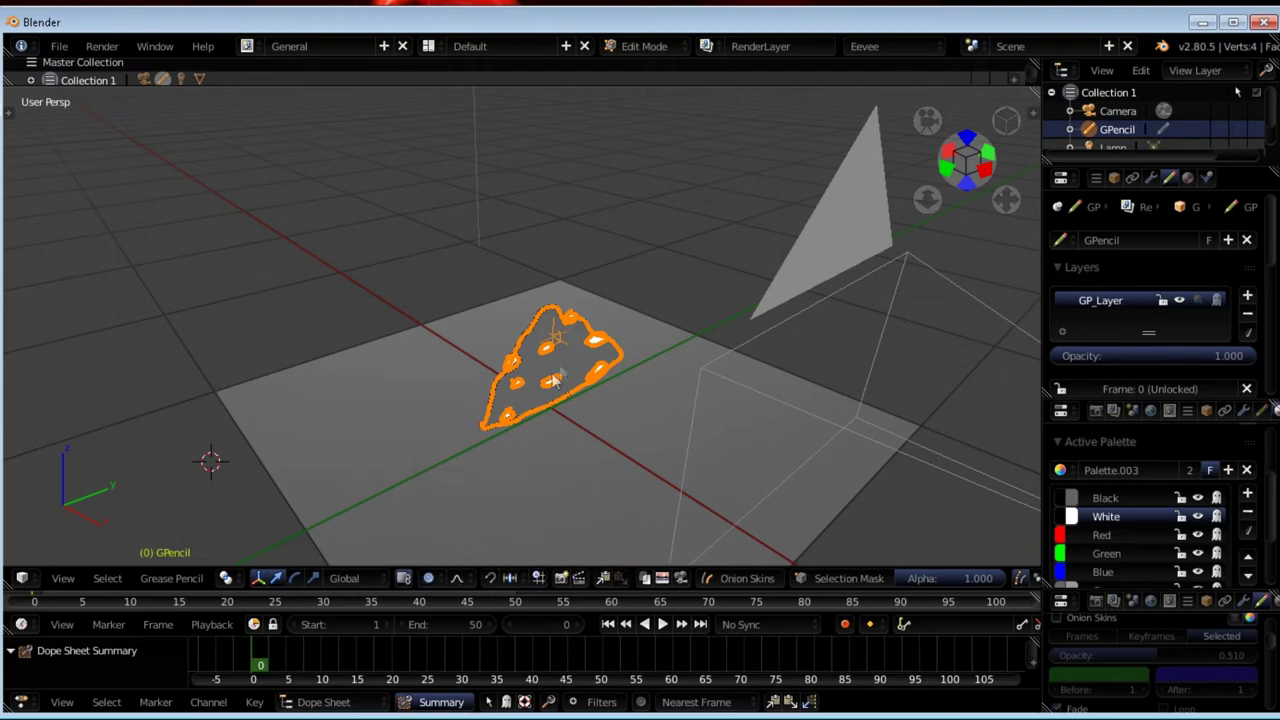
- Deselect the strokes and start a proportional-falloff move of size 1.00
{"action": "mouse_move", "coordinate": [556, 376]}
{"action": "middle_mouse_down"}
{"action": "mouse_move", "coordinate": [510, 370]}
{"action": "mouse_move", "coordinate": [462, 336]}
{"action": "mouse_move", "coordinate": [522, 372]}
{"action": "mouse_move", "coordinate": [508, 343]}
{"action": "middle_mouse_up"}
{"action": "left_click", "coordinate": [522, 372]}
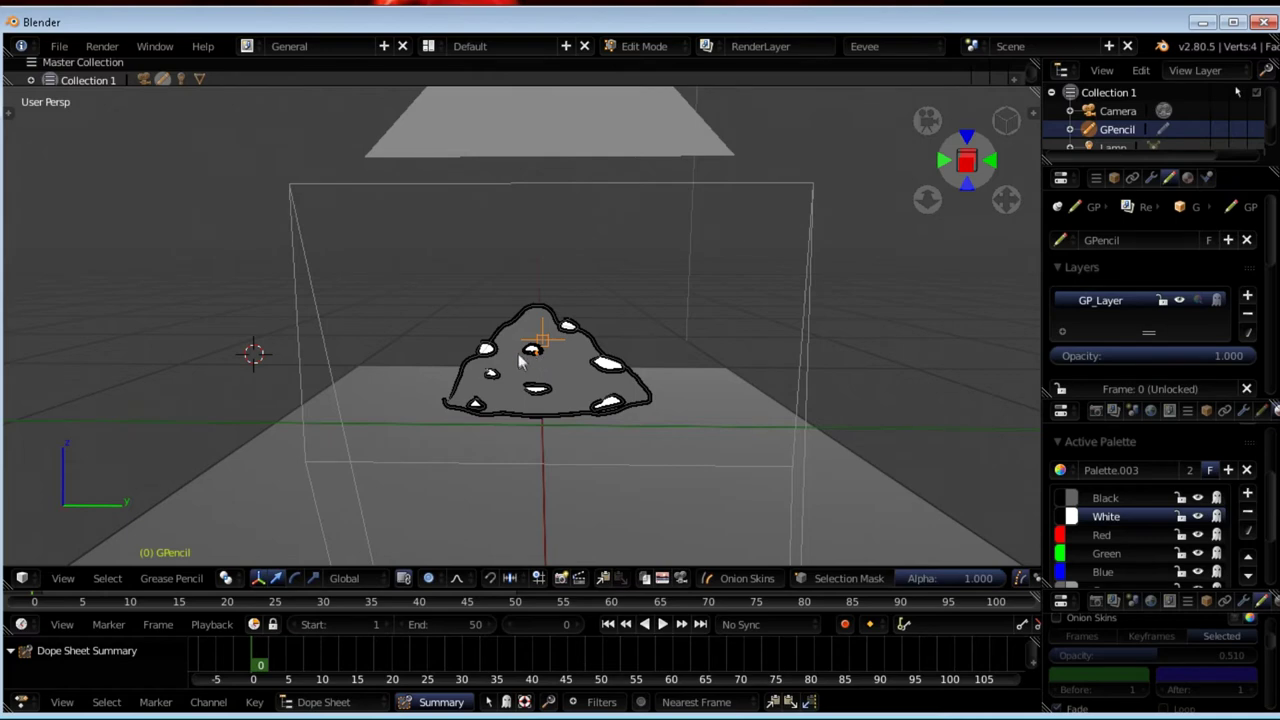
{"action": "middle_click_drag", "start_coordinate": [519, 362], "coordinate": [668, 405]}
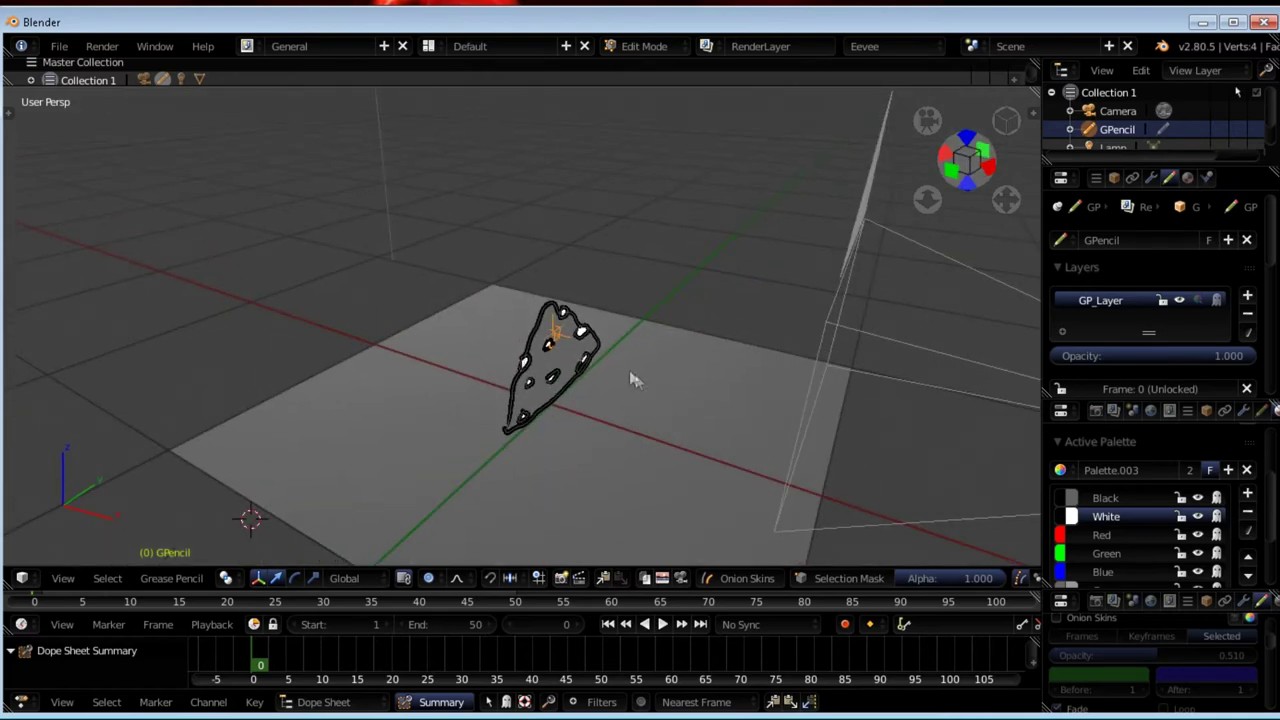
{"action": "key", "text": "g"}
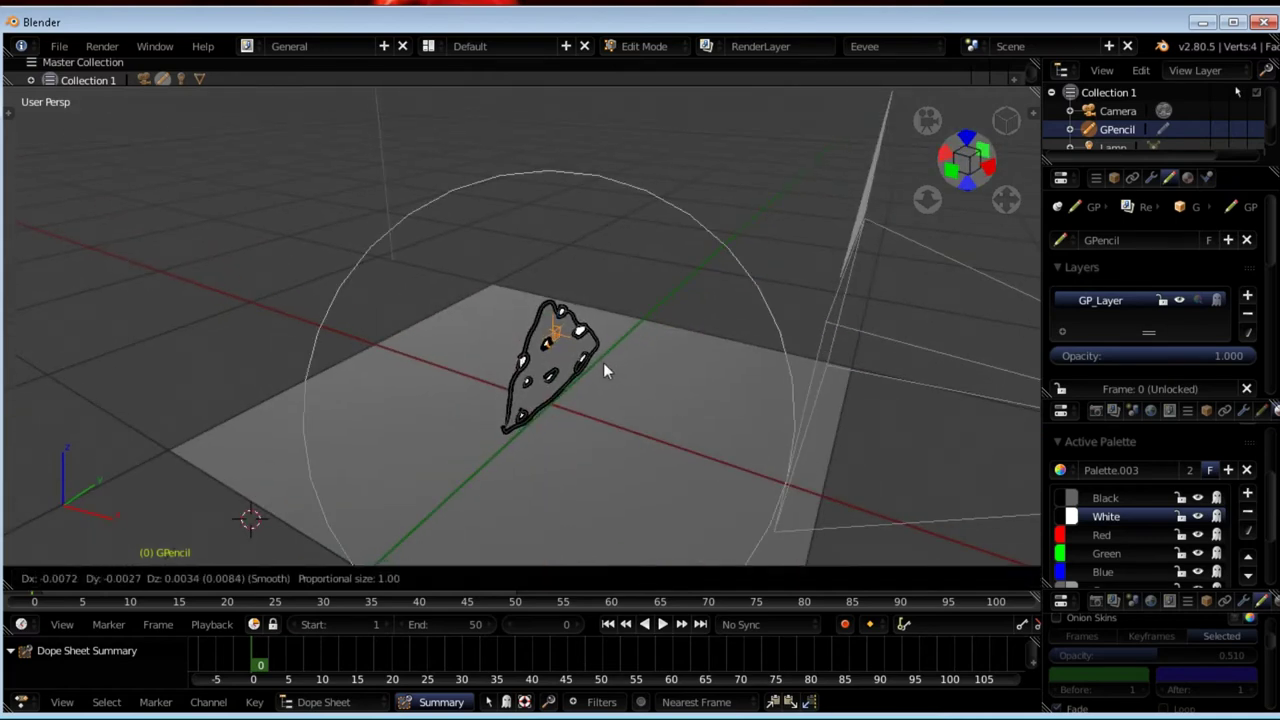
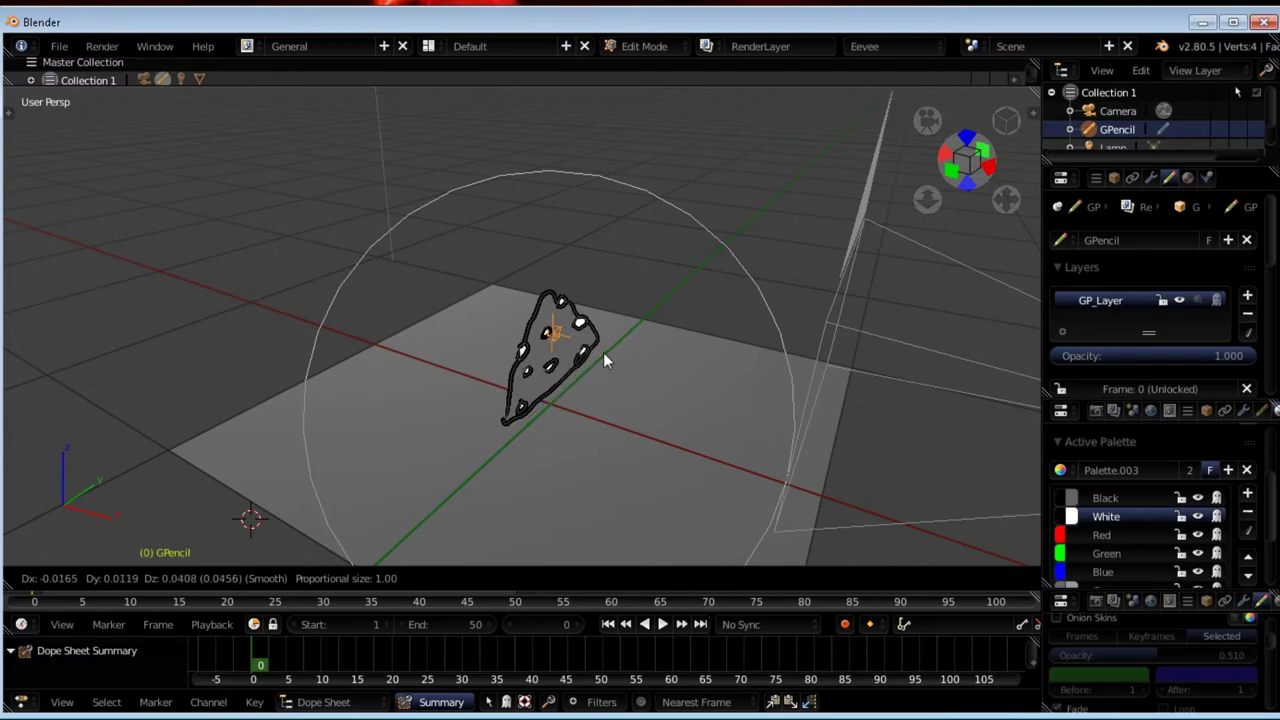
- Shrink the proportional falloff and bend the outline into a smooth curve
{"action": "scroll", "coordinate": [603, 352], "scroll_direction": "down", "scroll_amount": 1}
{"action": "scroll", "coordinate": [603, 352], "scroll_direction": "up", "scroll_amount": 2}
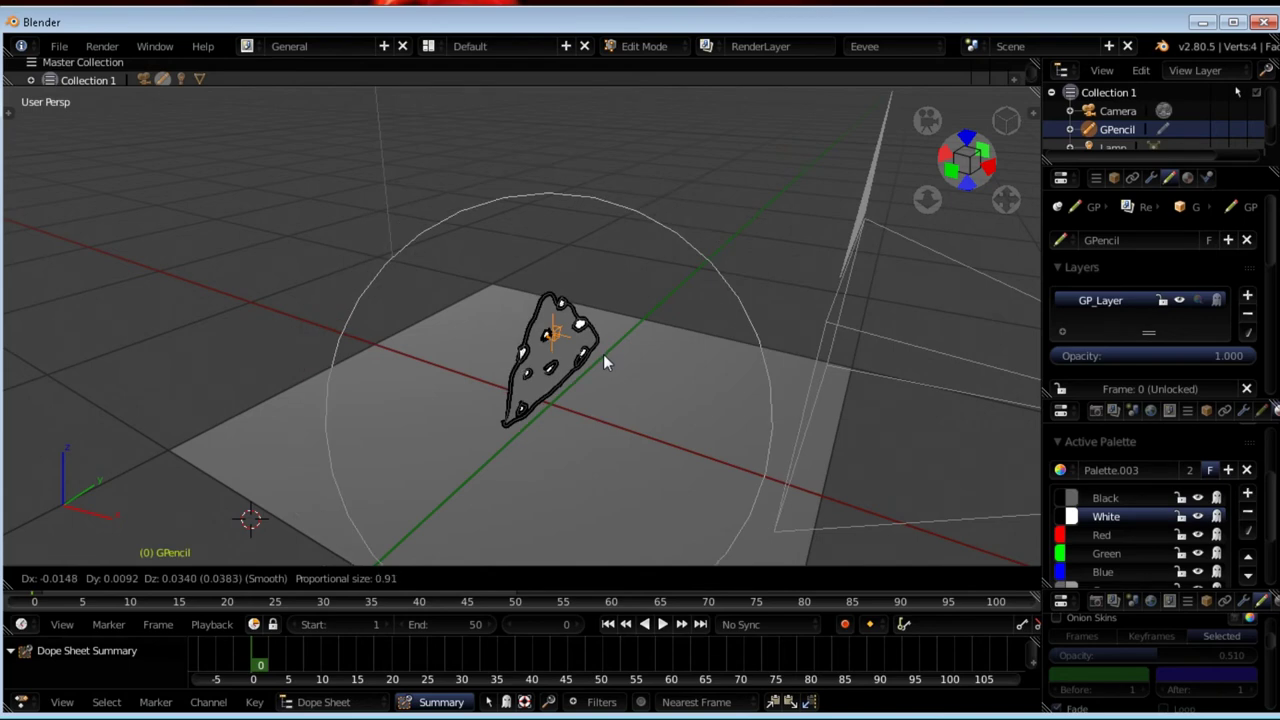
{"action": "scroll", "coordinate": [603, 362], "scroll_direction": "up", "scroll_amount": 1}
{"action": "scroll", "coordinate": [605, 364], "scroll_direction": "up", "scroll_amount": 3}
{"action": "scroll", "coordinate": [605, 364], "scroll_direction": "up", "scroll_amount": 2}
{"action": "scroll", "coordinate": [606, 365], "scroll_direction": "up", "scroll_amount": 2}
{"action": "scroll", "coordinate": [607, 362], "scroll_direction": "up", "scroll_amount": 2}
{"action": "scroll", "coordinate": [607, 362], "scroll_direction": "up", "scroll_amount": 2}
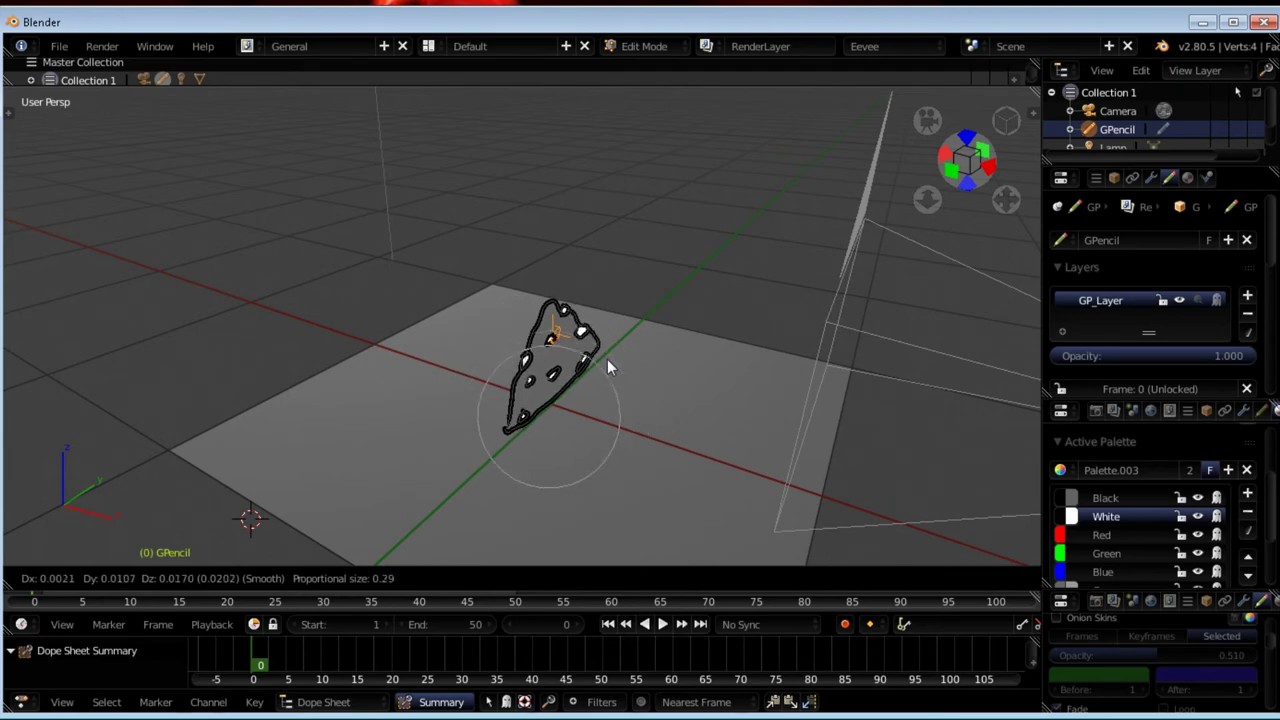
{"action": "left_click", "coordinate": [610, 368]}
- Reshape the stroke points once more with soft falloff, checking it edge-on
{"action": "mouse_move", "coordinate": [612, 370]}
{"action": "middle_mouse_down"}
{"action": "mouse_move", "coordinate": [644, 395]}
{"action": "mouse_move", "coordinate": [702, 350]}
{"action": "mouse_move", "coordinate": [645, 393]}
{"action": "middle_mouse_up"}
{"action": "key", "text": "g"}
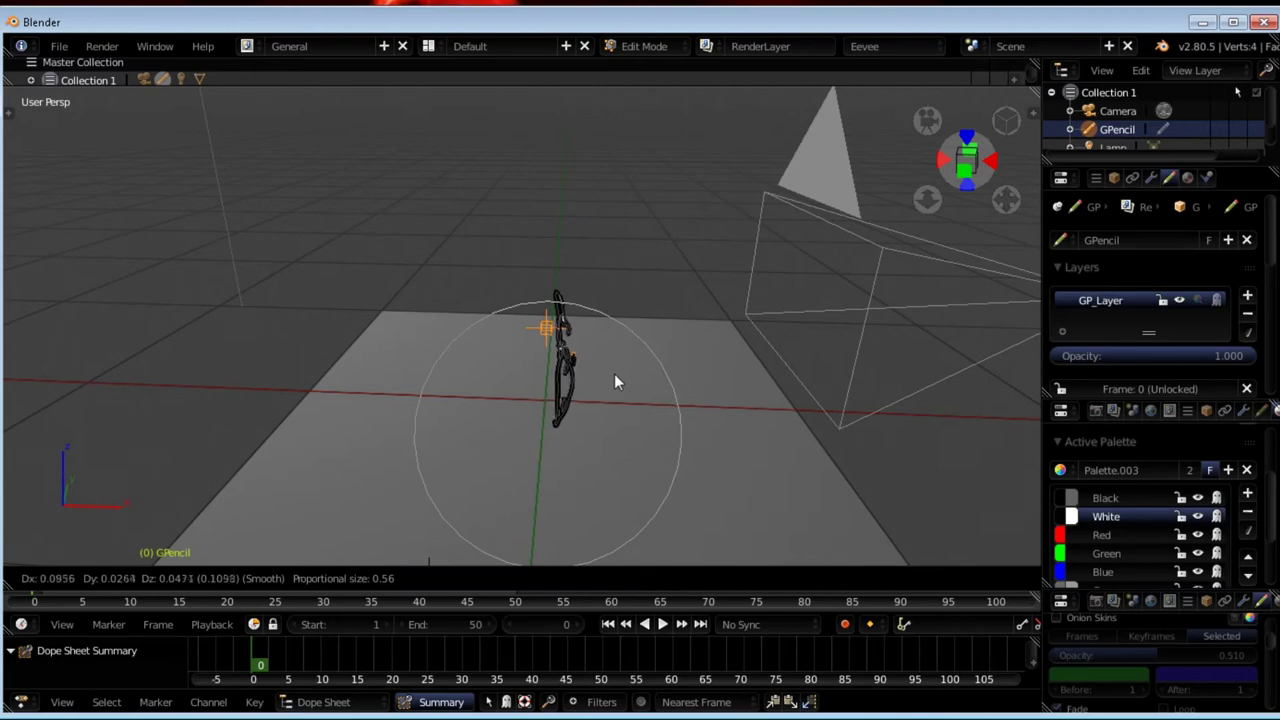
{"action": "left_click", "coordinate": [627, 381]}
{"action": "mouse_move", "coordinate": [625, 372]}
{"action": "middle_mouse_down"}
{"action": "mouse_move", "coordinate": [557, 393]}
{"action": "mouse_move", "coordinate": [411, 373]}
{"action": "mouse_move", "coordinate": [489, 418]}
{"action": "mouse_move", "coordinate": [678, 365]}
{"action": "mouse_move", "coordinate": [601, 442]}
{"action": "mouse_move", "coordinate": [639, 482]}
{"action": "mouse_move", "coordinate": [653, 465]}
{"action": "mouse_move", "coordinate": [648, 436]}
{"action": "mouse_move", "coordinate": [549, 410]}
{"action": "mouse_move", "coordinate": [560, 405]}
{"action": "middle_mouse_up"}
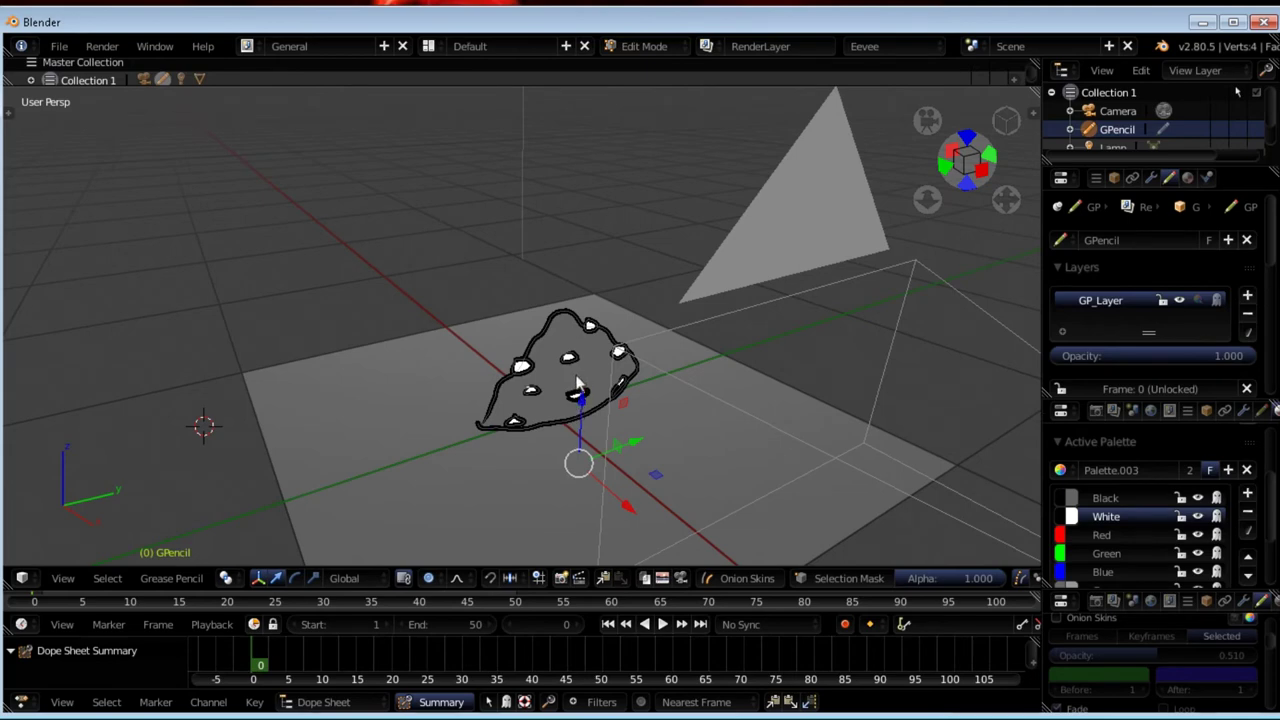
- Circle-select the two dots inside the outline and move them to a new position
{"action": "key", "text": "c"}
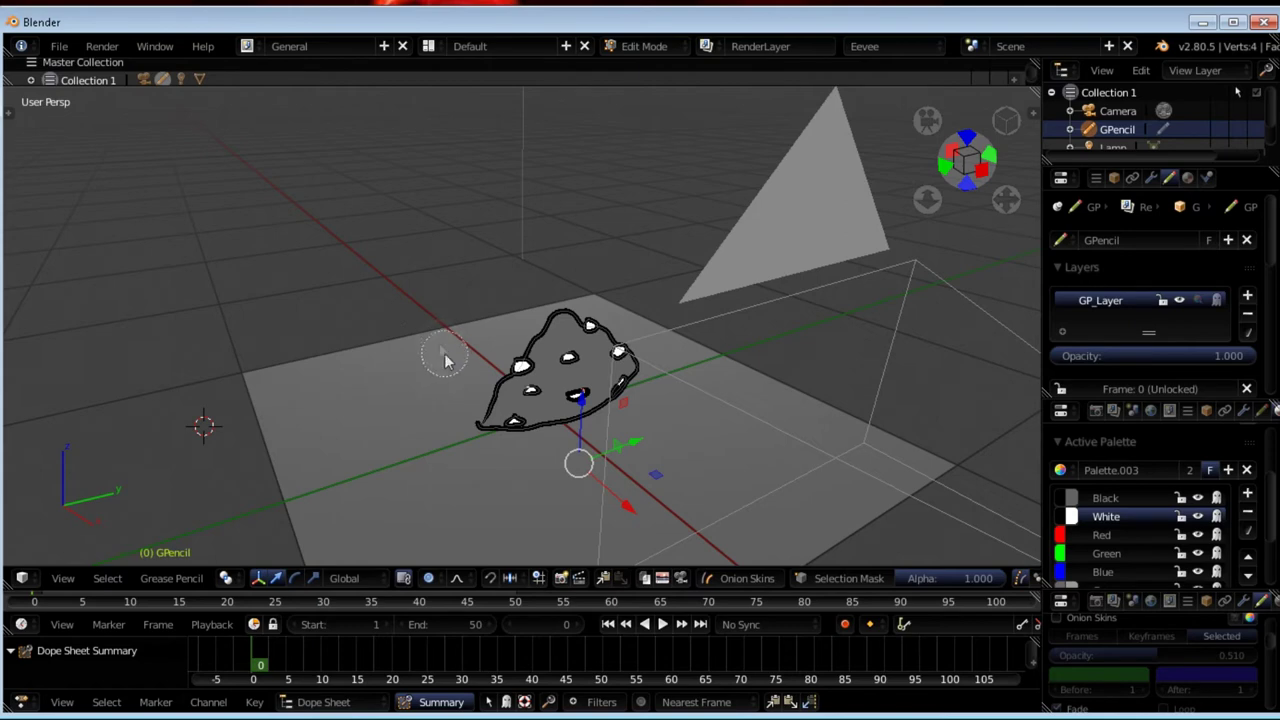
{"action": "left_click_drag", "start_coordinate": [577, 385], "coordinate": [583, 376]}
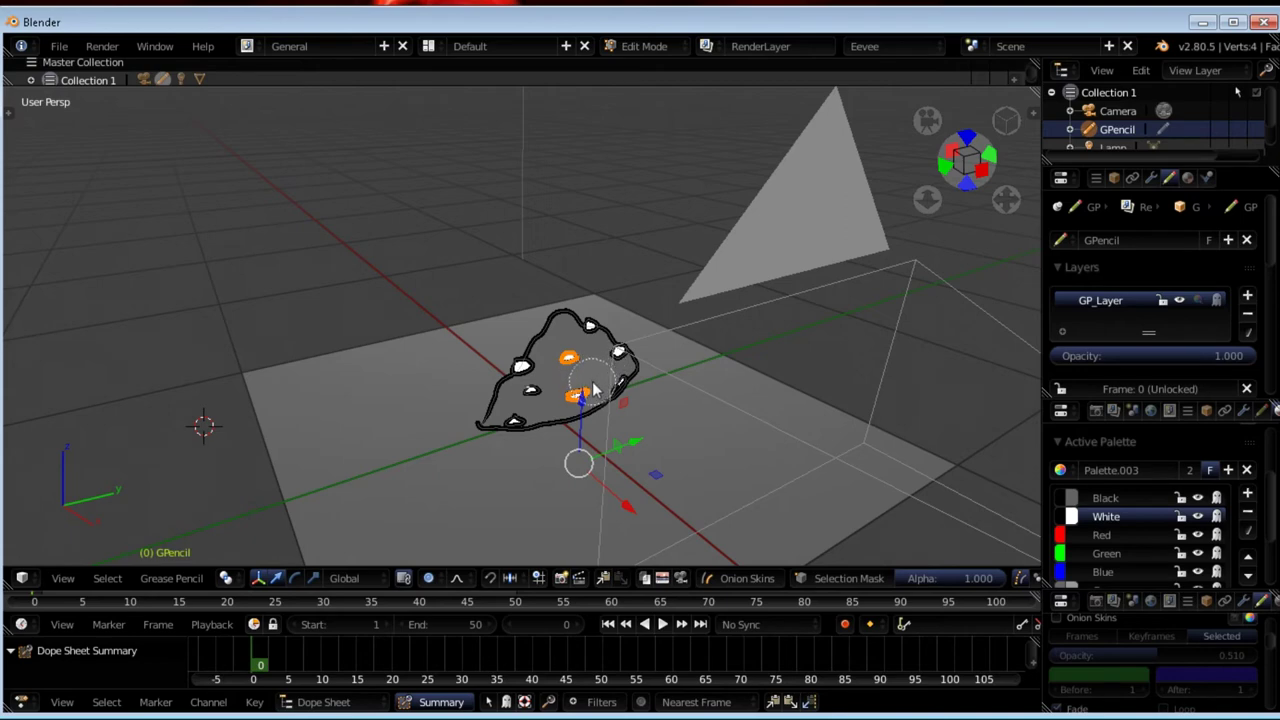
{"action": "middle_click_drag", "start_coordinate": [585, 385], "coordinate": [613, 410]}
{"action": "key", "text": "Escape"}
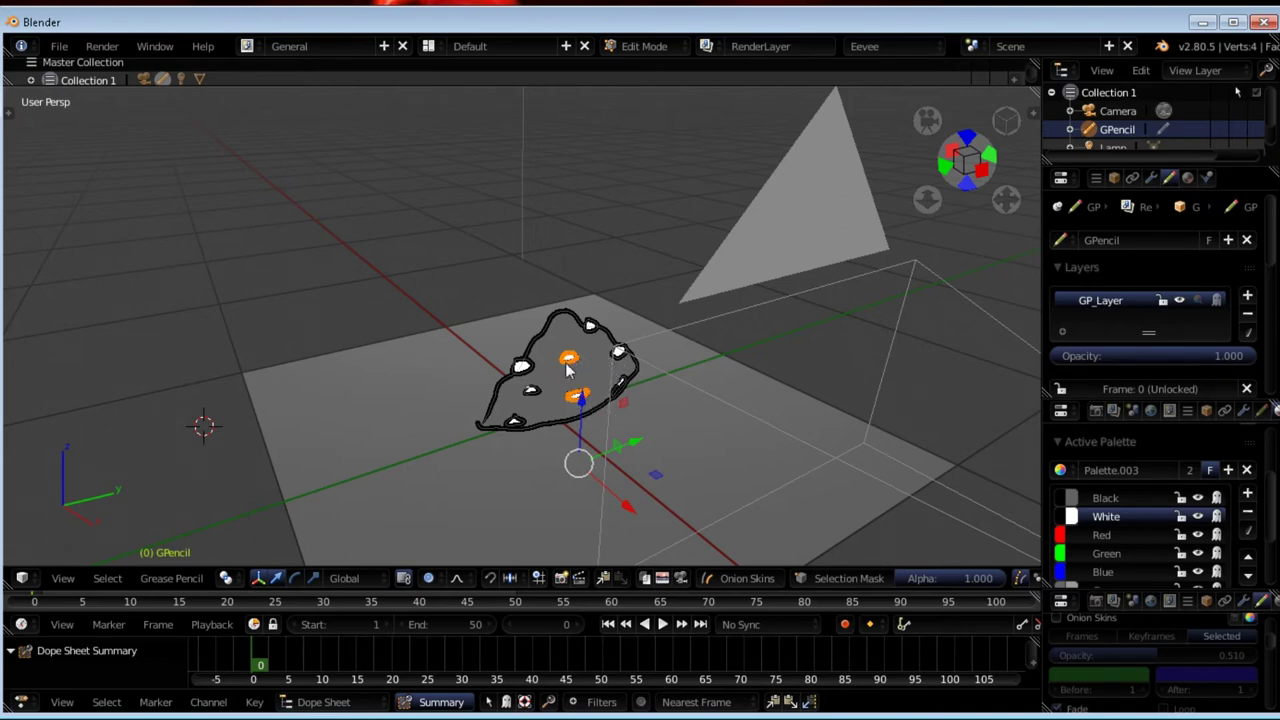
{"action": "mouse_move", "coordinate": [568, 370]}
{"action": "middle_mouse_down"}
{"action": "mouse_move", "coordinate": [690, 346]}
{"action": "mouse_move", "coordinate": [703, 356]}
{"action": "mouse_move", "coordinate": [680, 366]}
{"action": "middle_mouse_up"}
{"action": "key", "text": "g"}
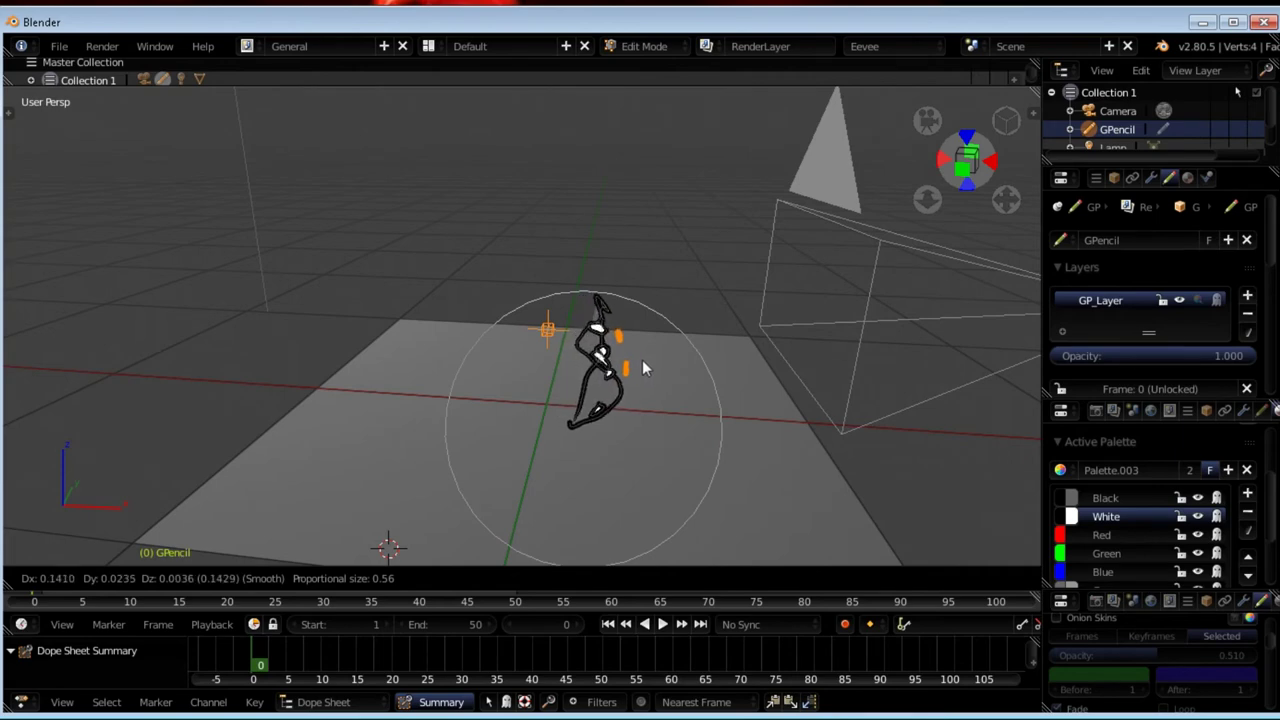
{"action": "left_click", "coordinate": [640, 361]}
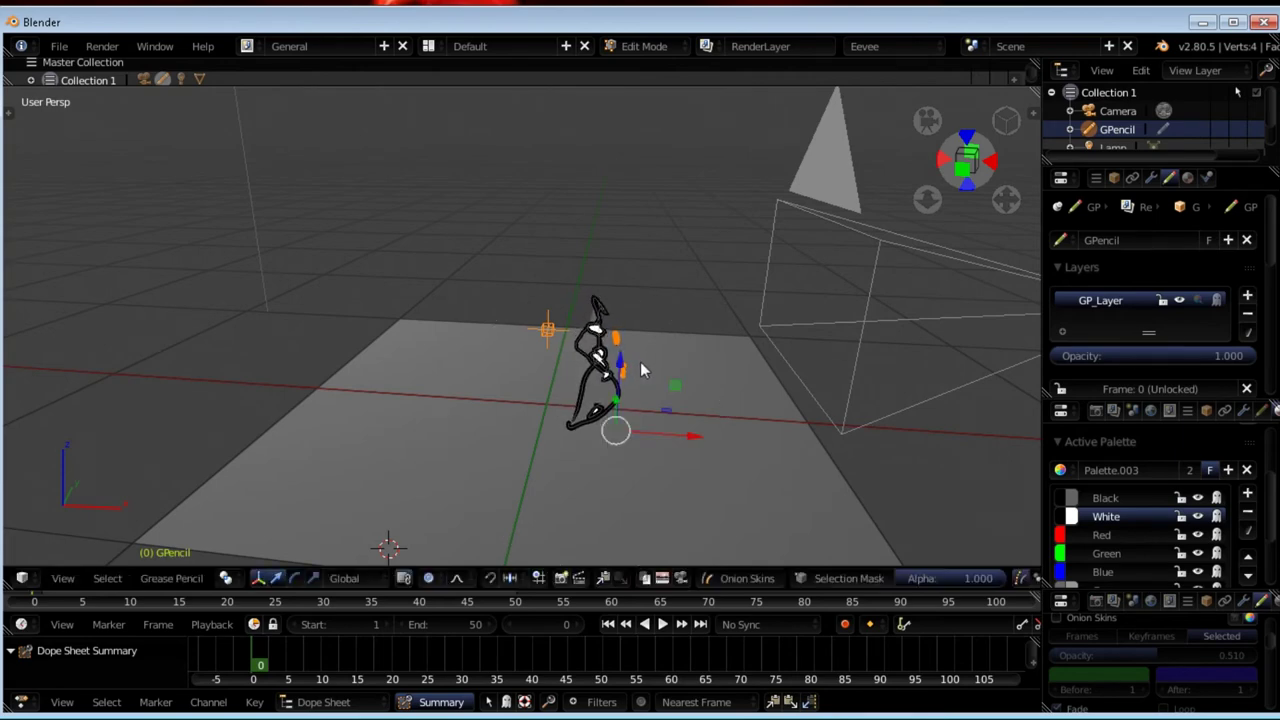
- Disable proportional editing and inspect the drawing from several angles
{"action": "middle_click_drag", "start_coordinate": [625, 342], "coordinate": [525, 483]}
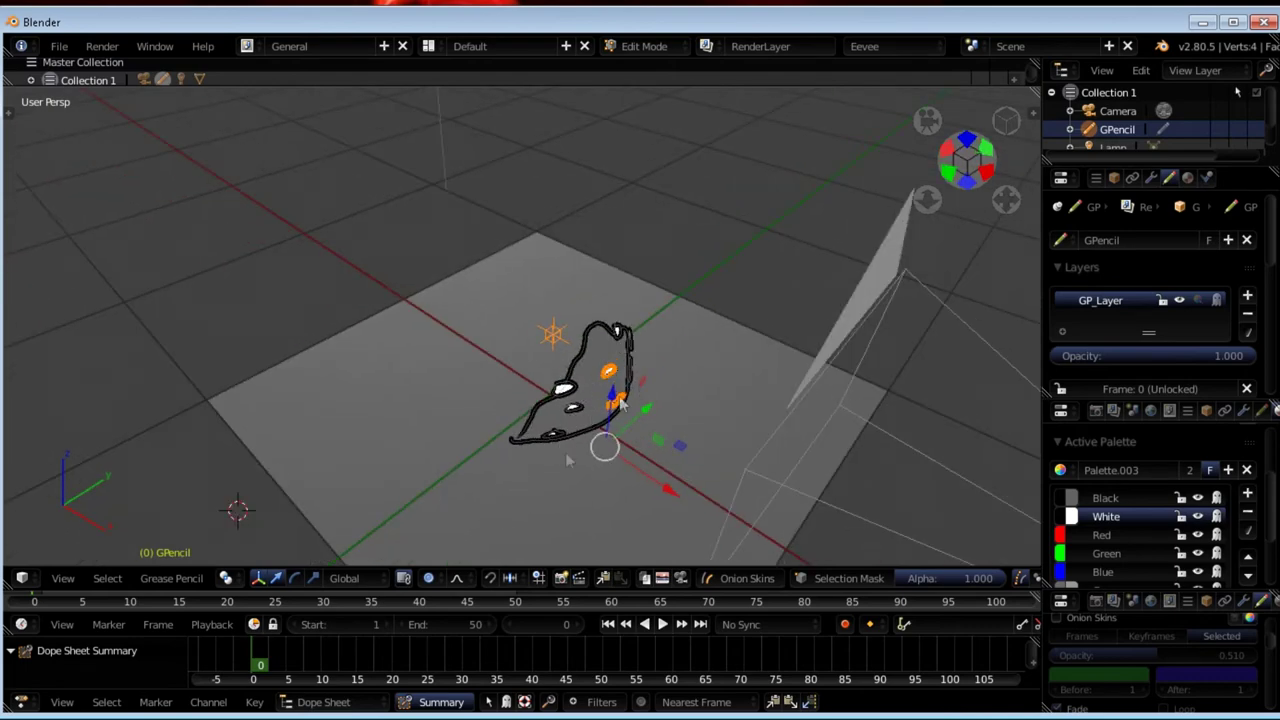
{"action": "left_click", "coordinate": [428, 578]}
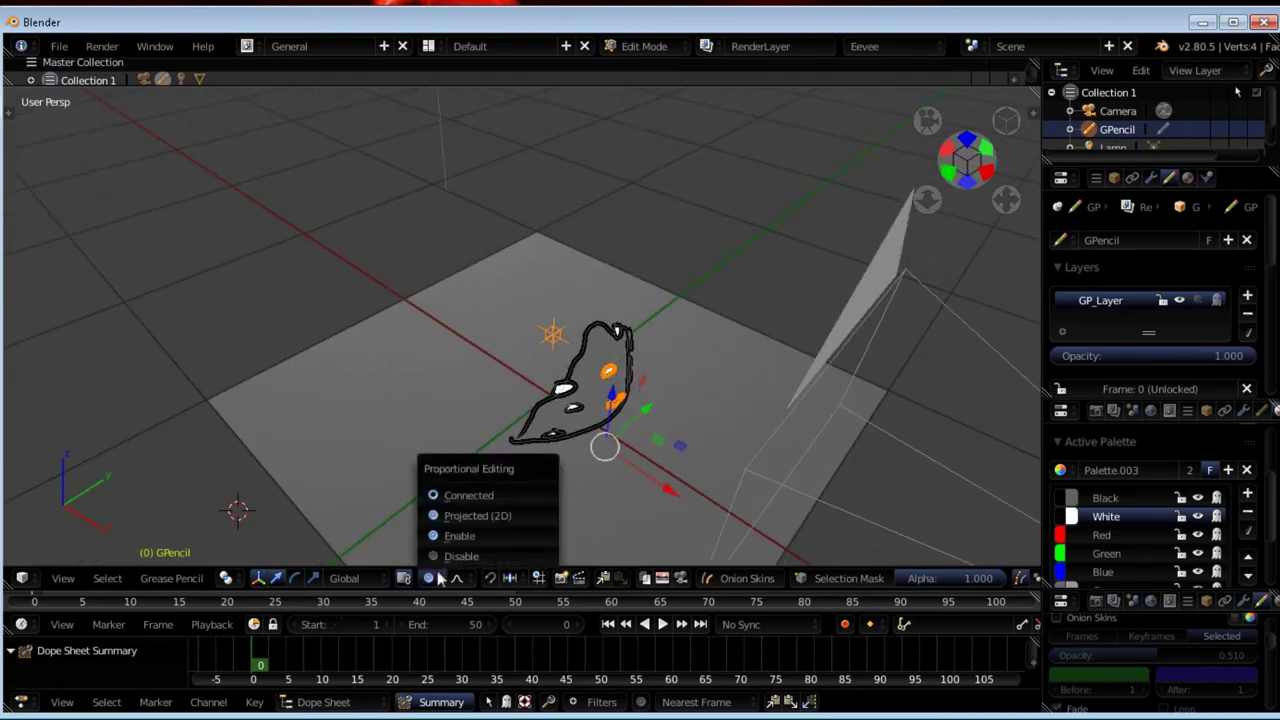
{"action": "left_click", "coordinate": [458, 553]}
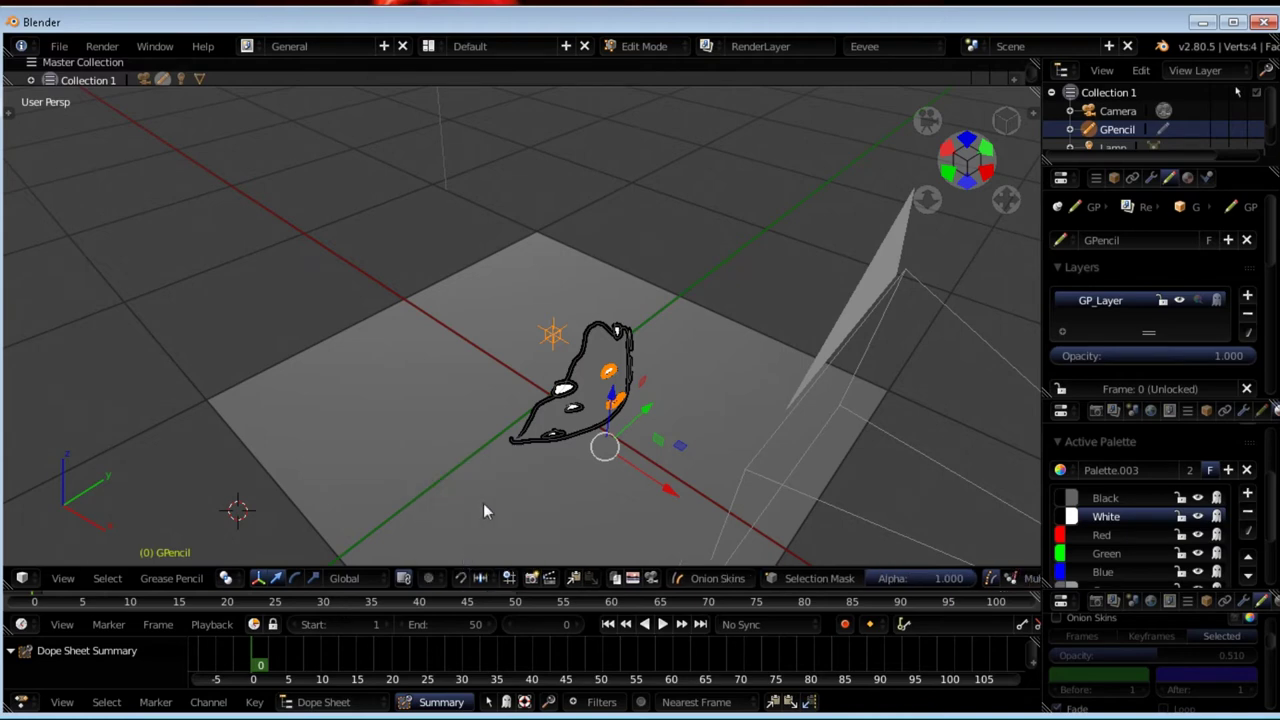
{"action": "middle_click_drag", "start_coordinate": [483, 503], "coordinate": [465, 298]}
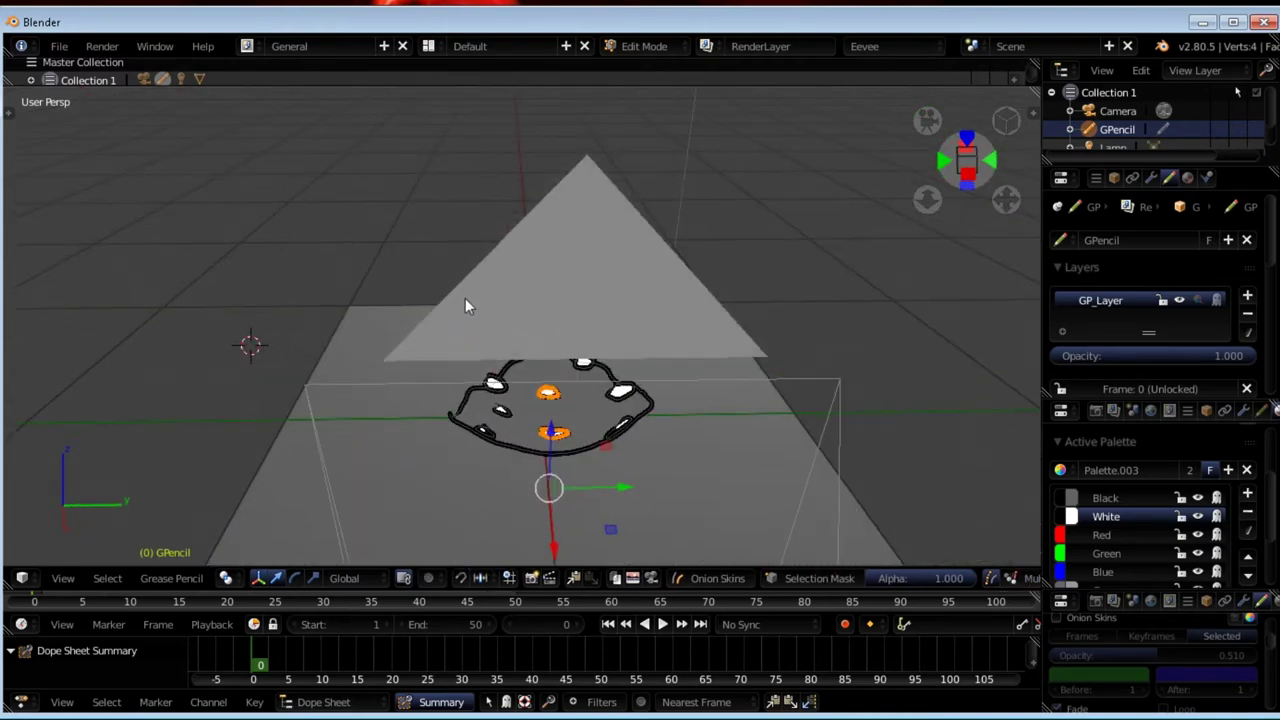
{"action": "mouse_move", "coordinate": [614, 322]}
{"action": "middle_mouse_down"}
{"action": "mouse_move", "coordinate": [507, 291]}
{"action": "mouse_move", "coordinate": [525, 285]}
{"action": "middle_mouse_up"}
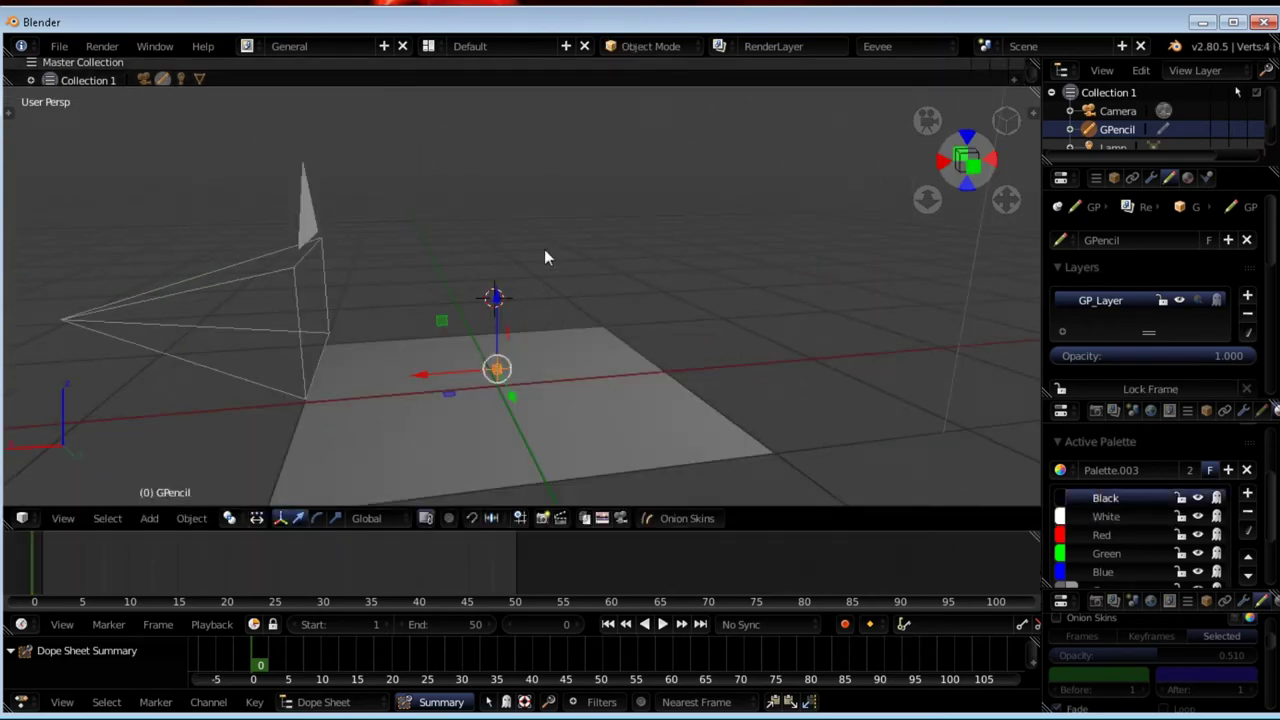
- In camera view, raise the Grease Pencil object 0.26 along Z
{"action": "key", "text": "KP_0"}
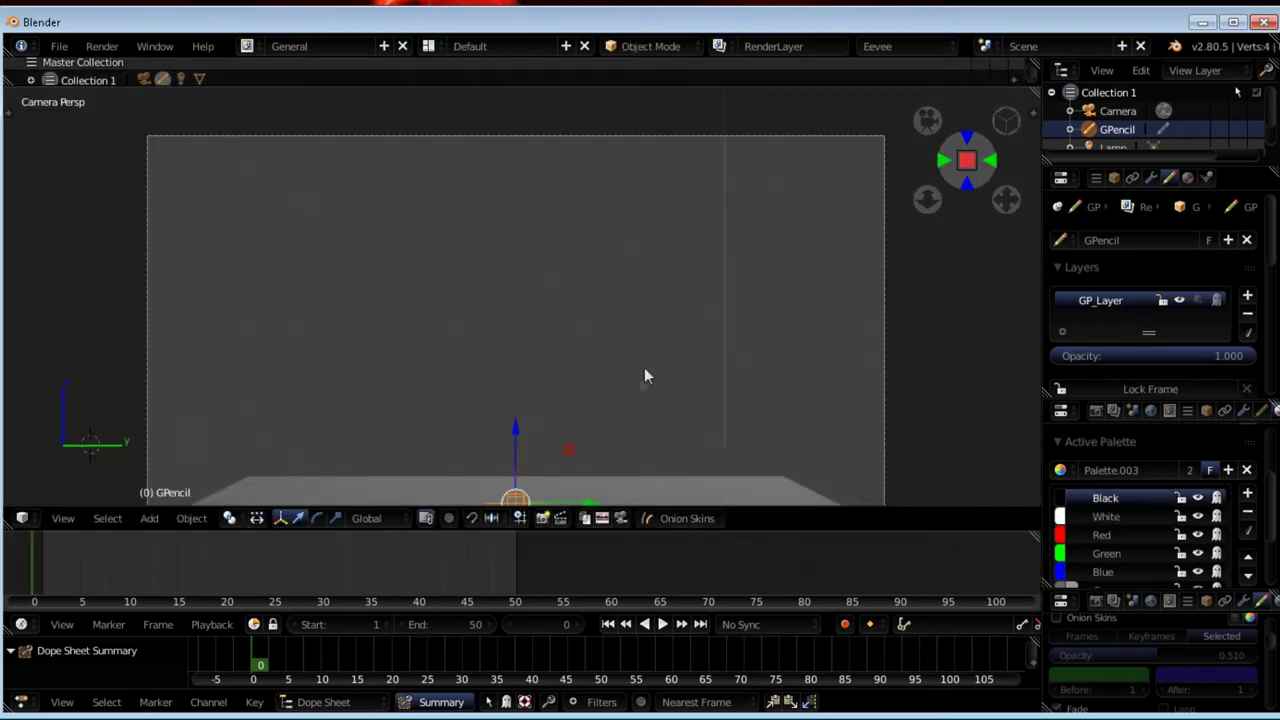
{"action": "key", "text": "g"}
{"action": "key", "text": "z"}
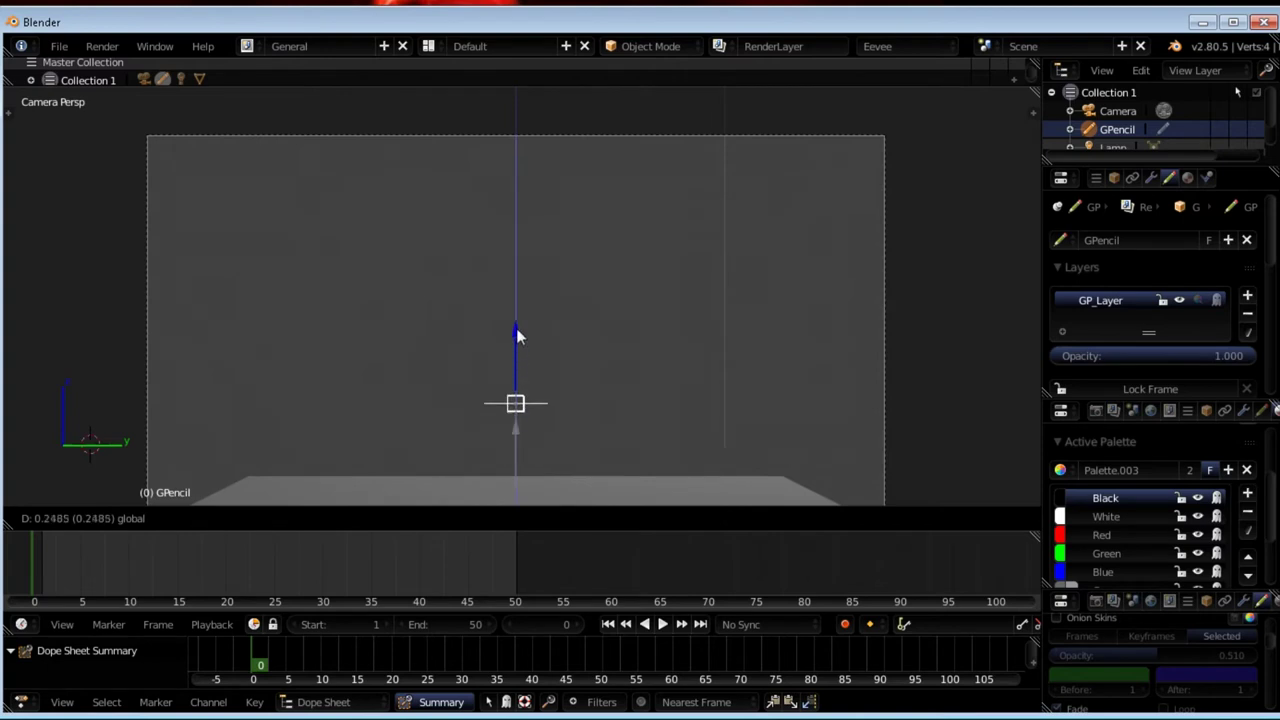
{"action": "left_click", "coordinate": [530, 352]}
{"action": "middle_click_drag", "start_coordinate": [530, 352], "coordinate": [525, 277], "text": "shift"}
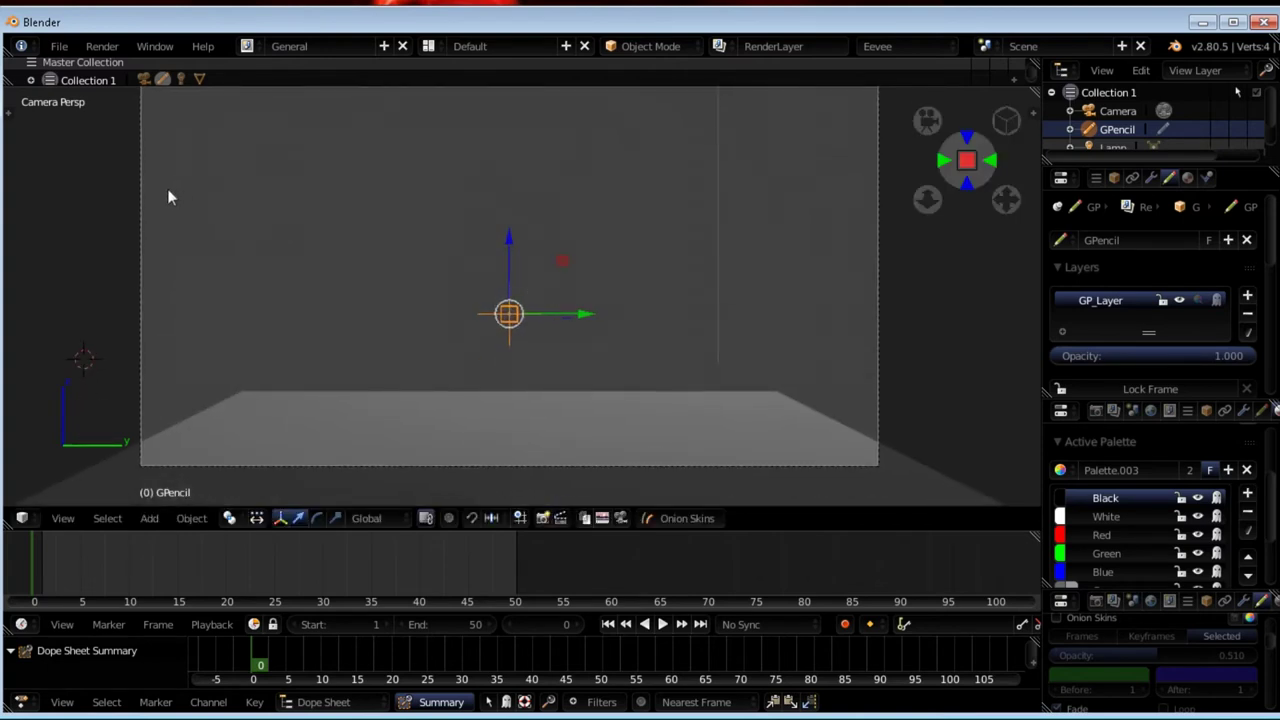
- Show the tool shelf and switch the object into Draw mode
{"action": "key", "text": "t"}
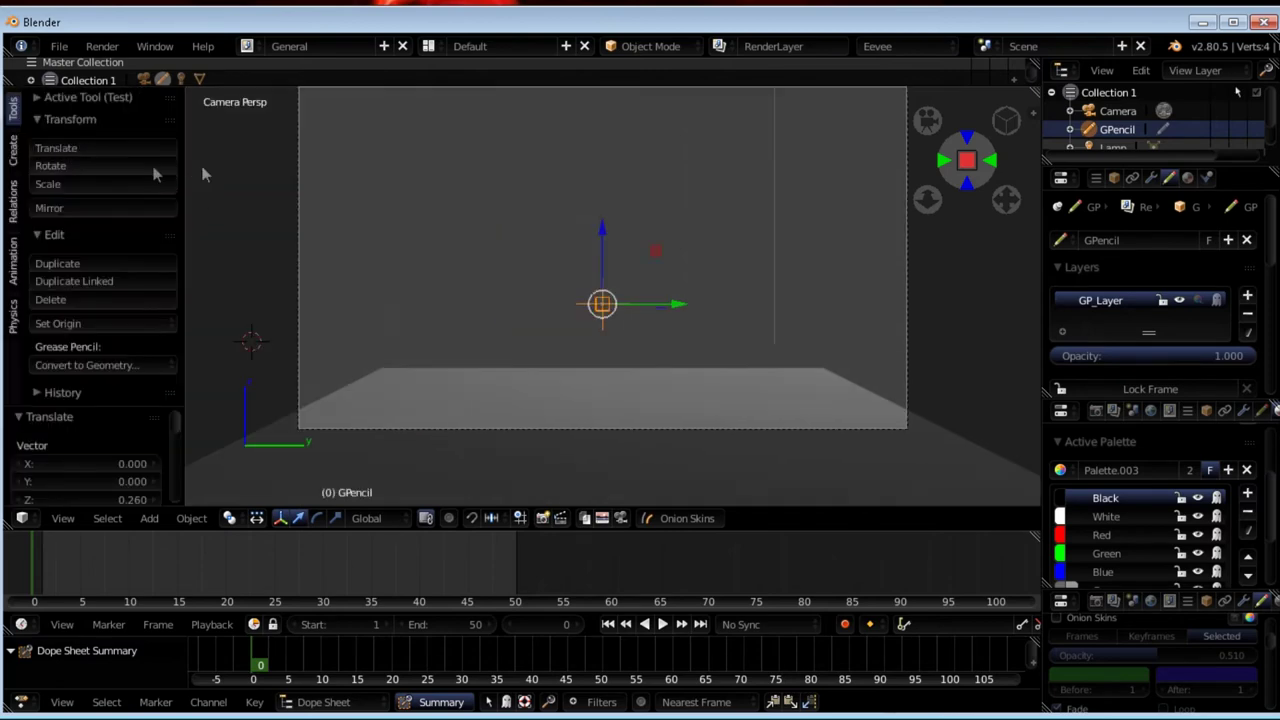
{"action": "left_click", "coordinate": [652, 50]}
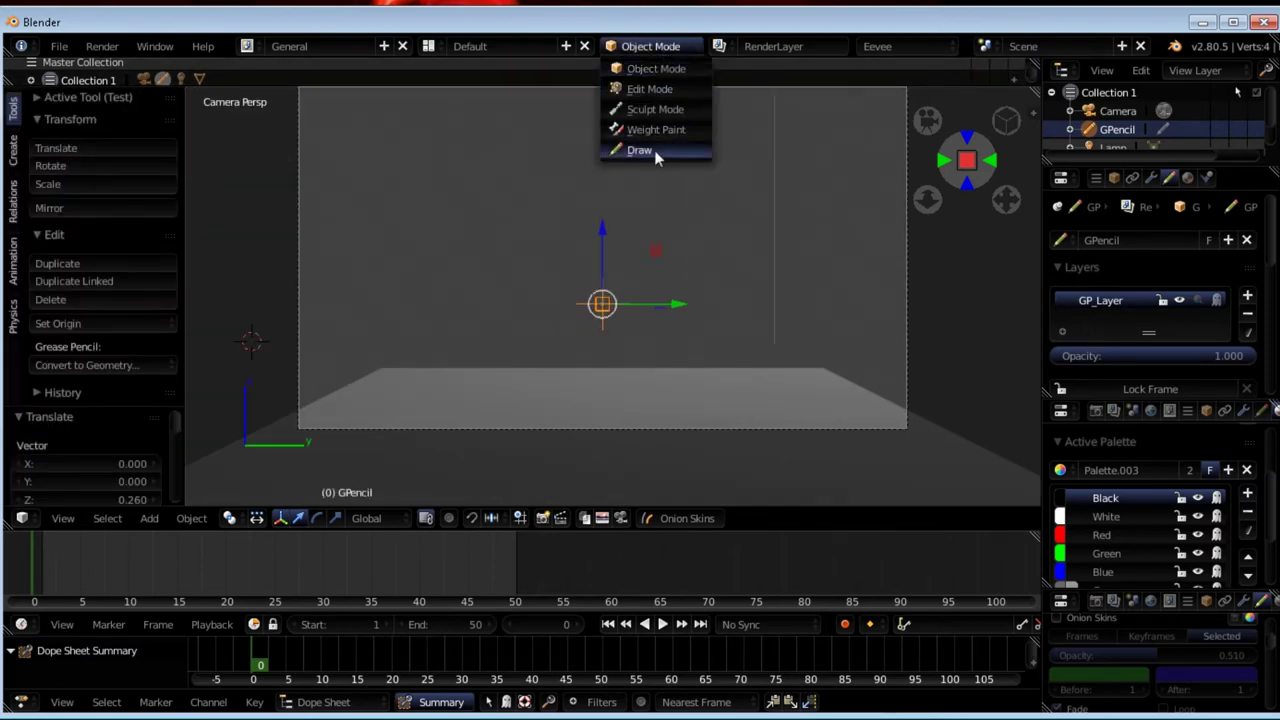
{"action": "left_click", "coordinate": [651, 152]}
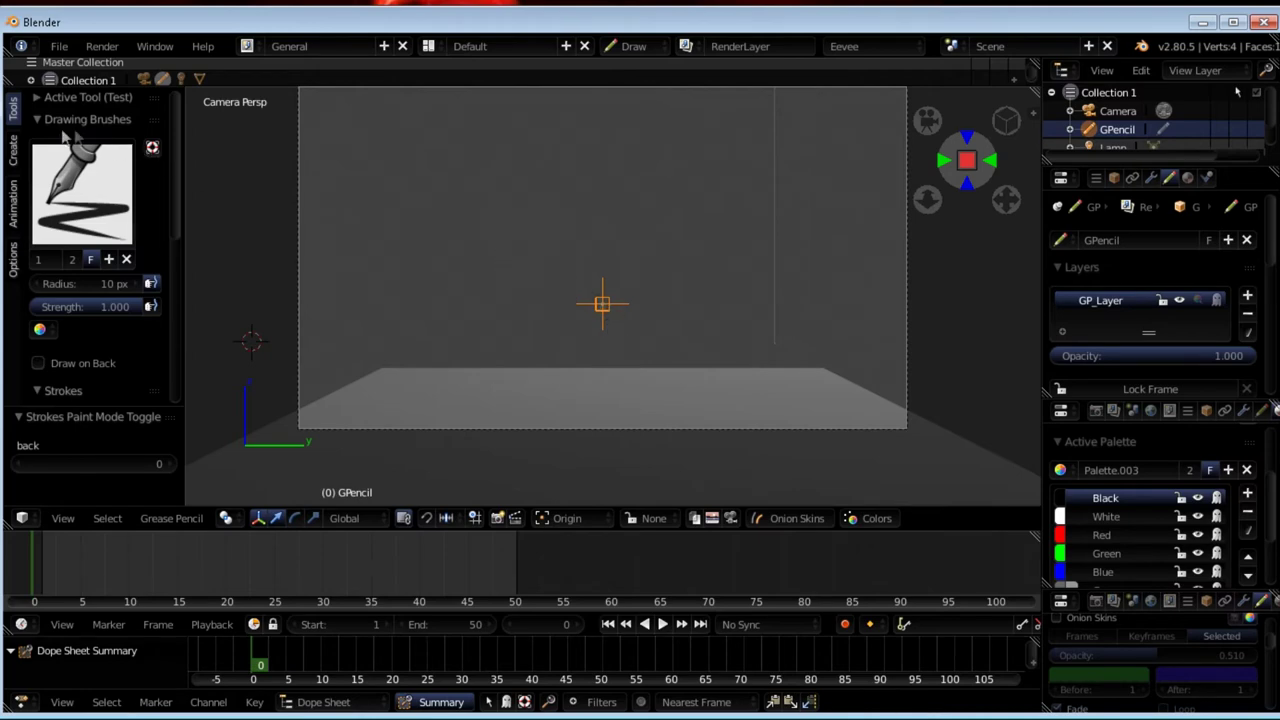
- Set the drawing brush radius to 30 px
{"action": "left_click", "coordinate": [92, 165]}
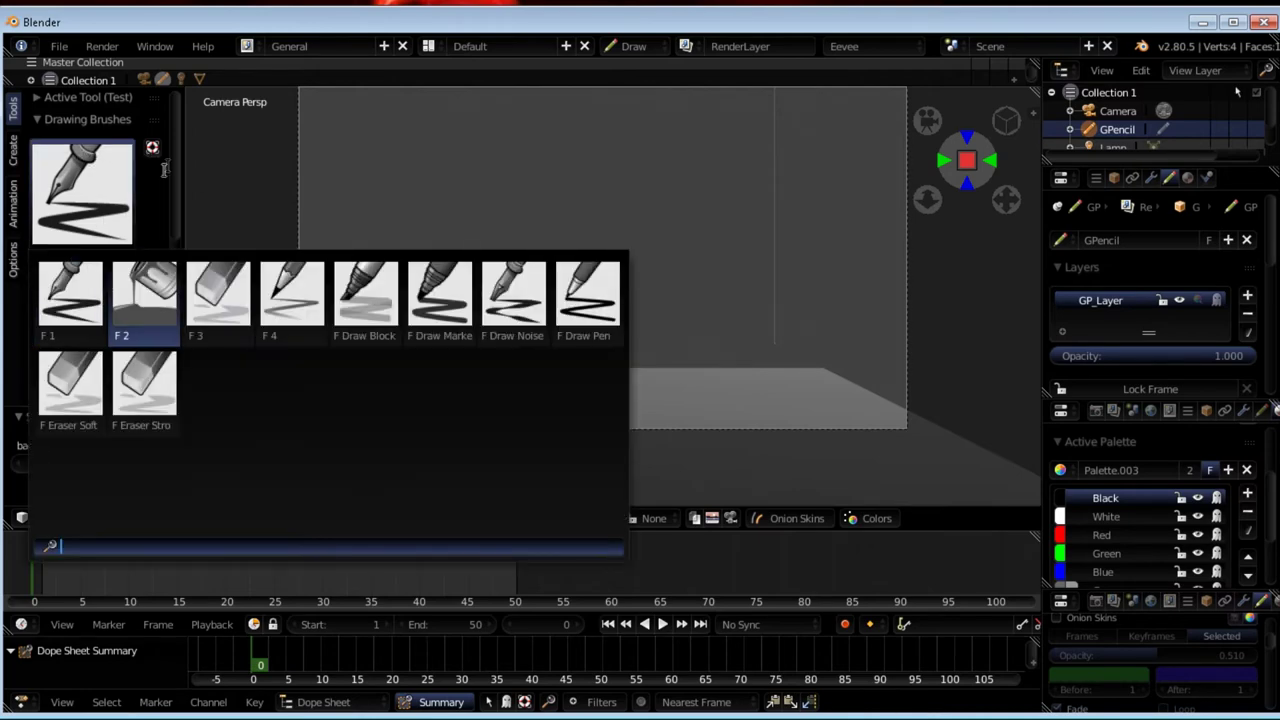
{"action": "left_click", "coordinate": [112, 283]}
{"action": "type", "text": "10"}
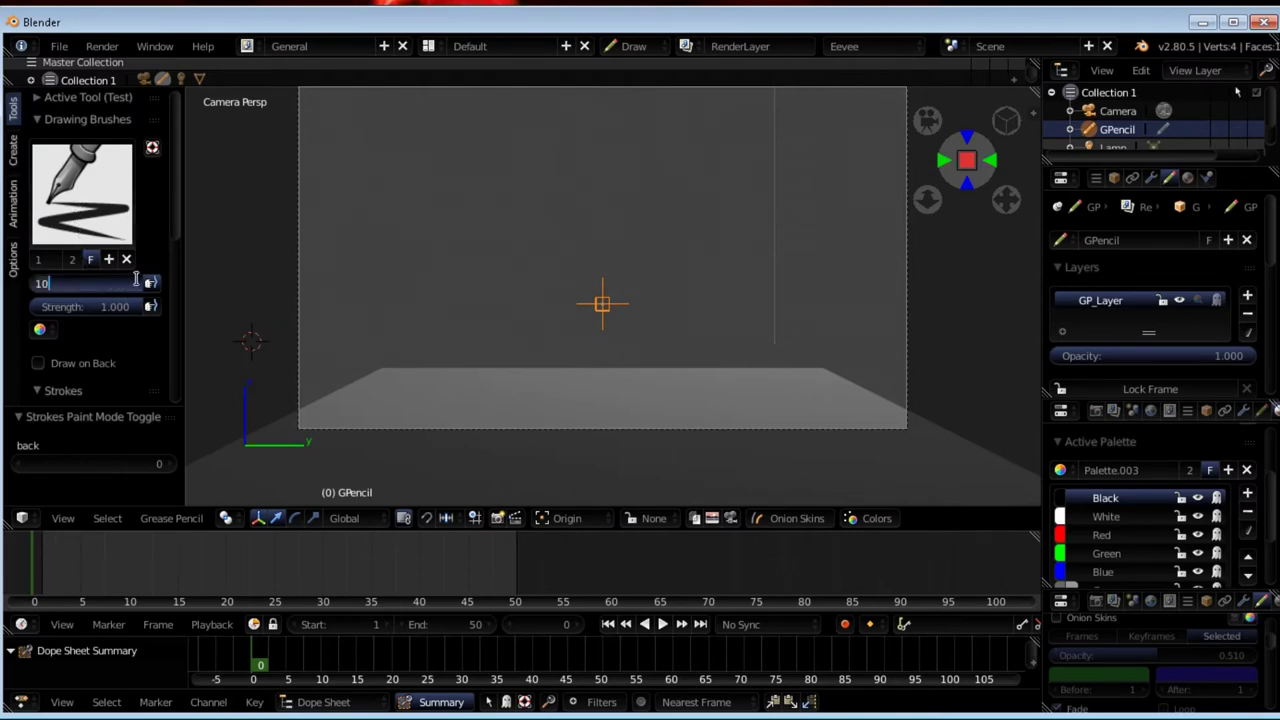
{"action": "key", "text": "Return"}
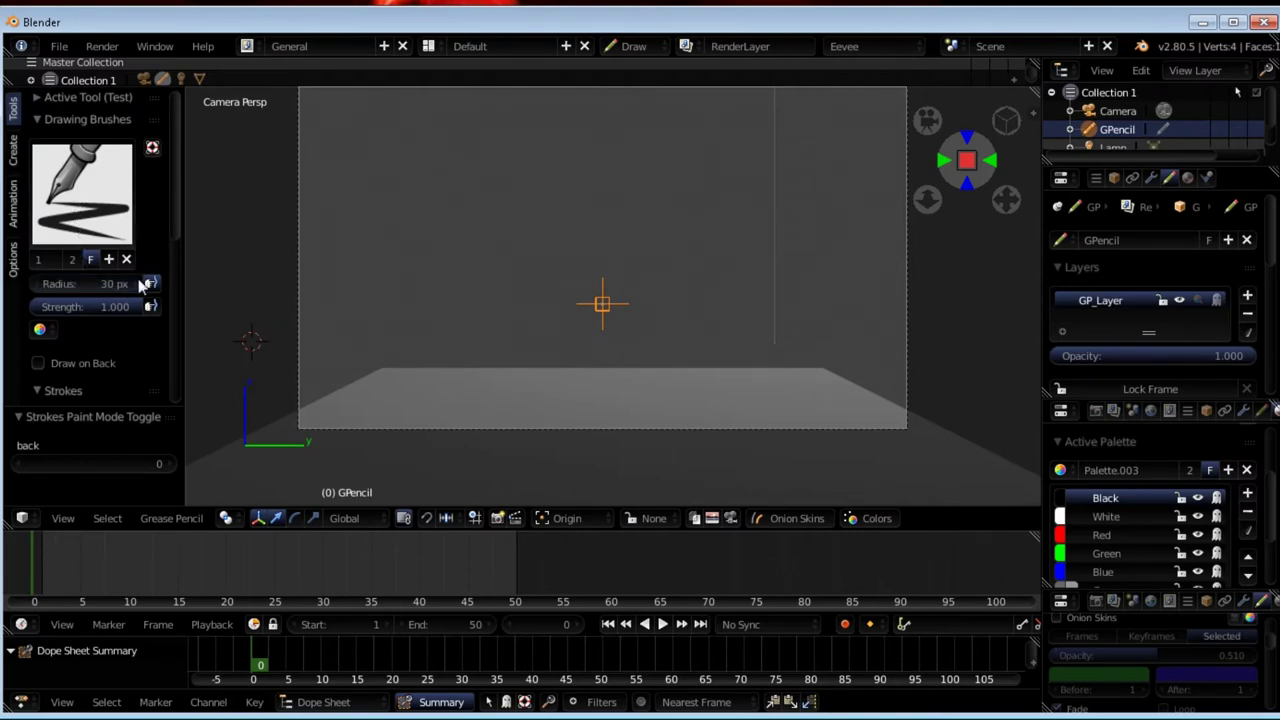
- Draw one vertical trunk stroke near the centre, then select all its points in Edit Mode
{"action": "left_click_drag", "start_coordinate": [561, 220], "coordinate": [567, 375]}
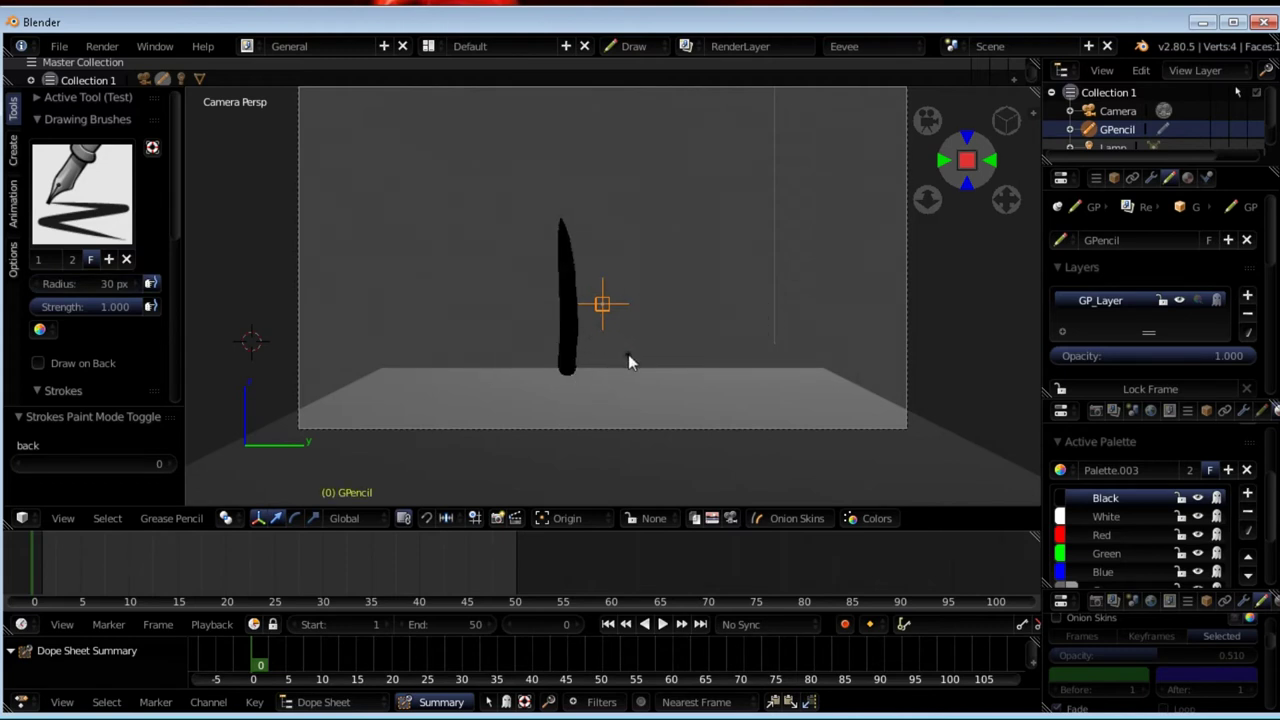
{"action": "key", "text": "ctrl+z"}
{"action": "left_click_drag", "start_coordinate": [566, 256], "coordinate": [580, 369]}
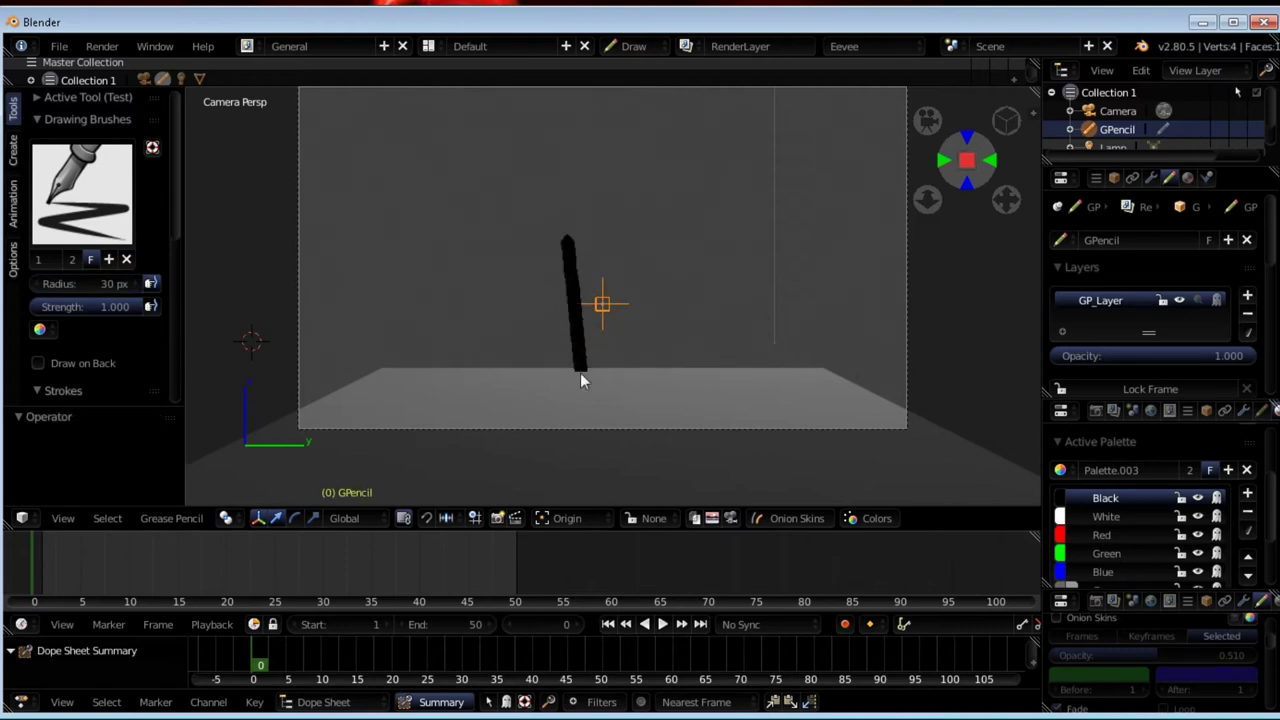
{"action": "key", "text": "ctrl+z"}
{"action": "left_click_drag", "start_coordinate": [573, 238], "coordinate": [575, 370]}
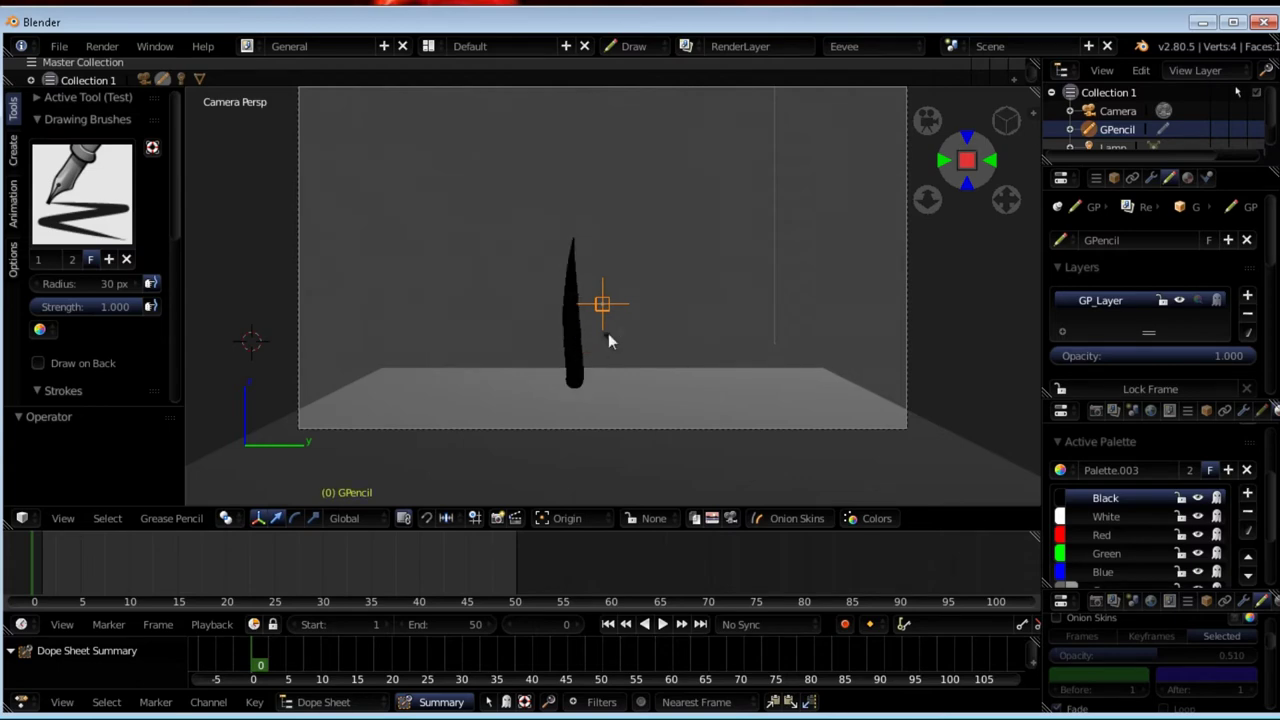
{"action": "key", "text": "ctrl+z"}
{"action": "left_click_drag", "start_coordinate": [571, 246], "coordinate": [573, 382]}
{"action": "left_click_drag", "start_coordinate": [639, 262], "coordinate": [641, 369]}
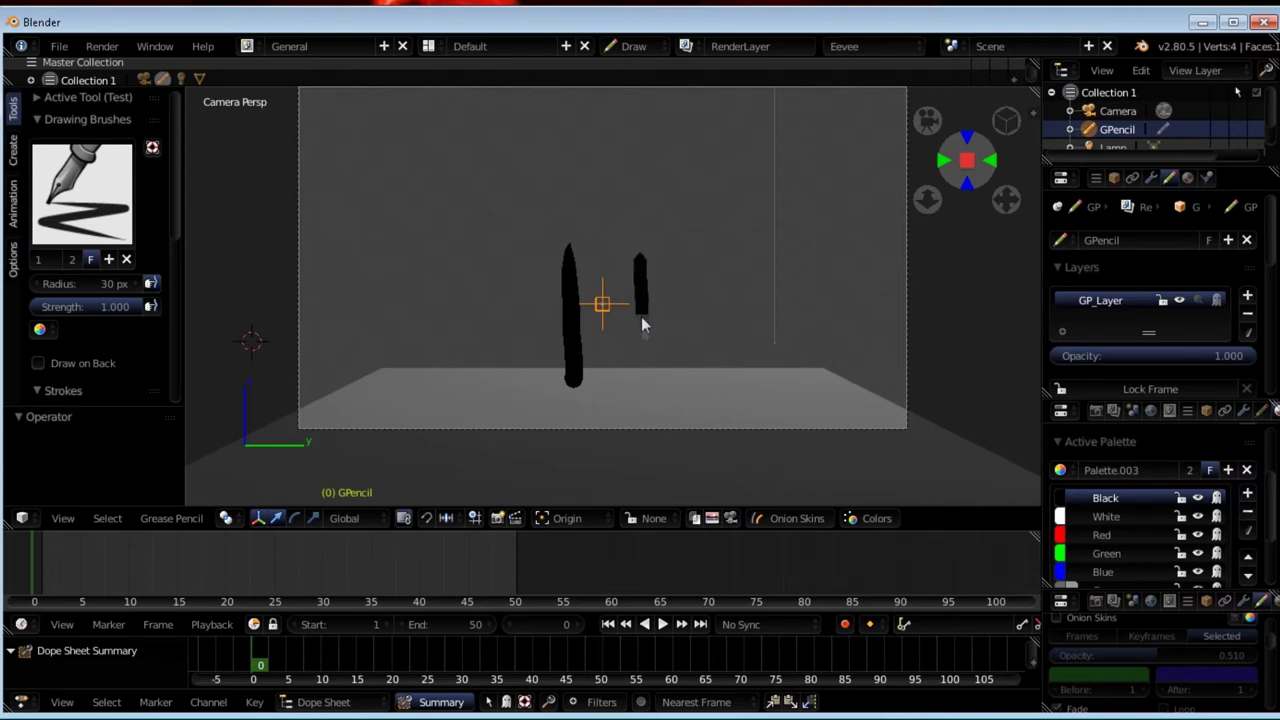
{"action": "key", "text": "ctrl+z"}
{"action": "key", "text": "Tab"}
{"action": "key", "text": "a"}
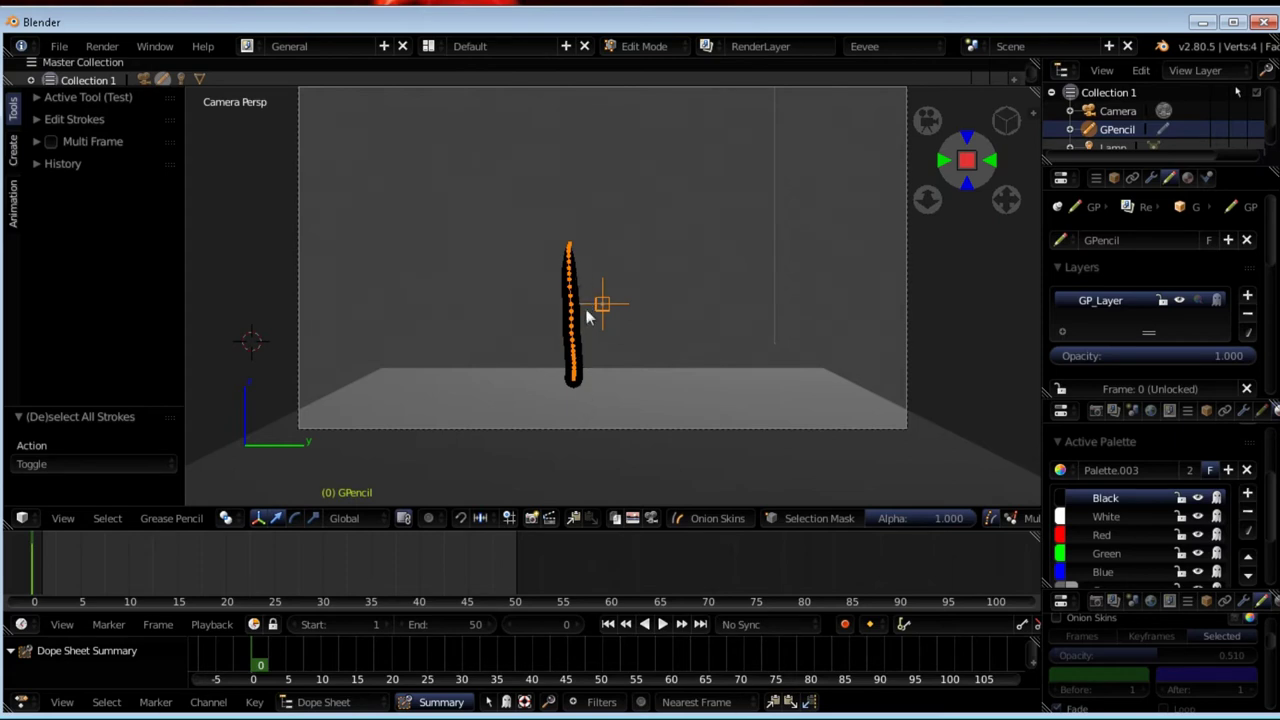
- Duplicate the trunk stroke and place the copy beside it
{"action": "key", "text": "Tab"}
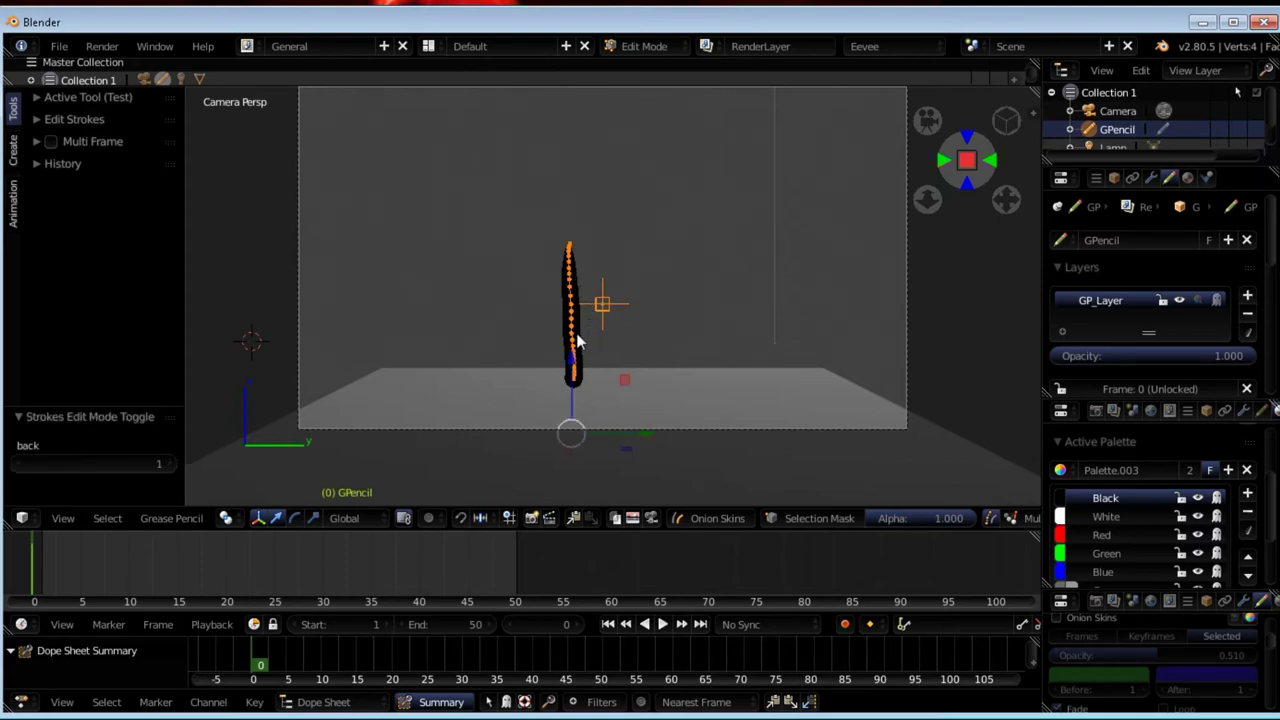
{"action": "key", "text": "shift+d"}
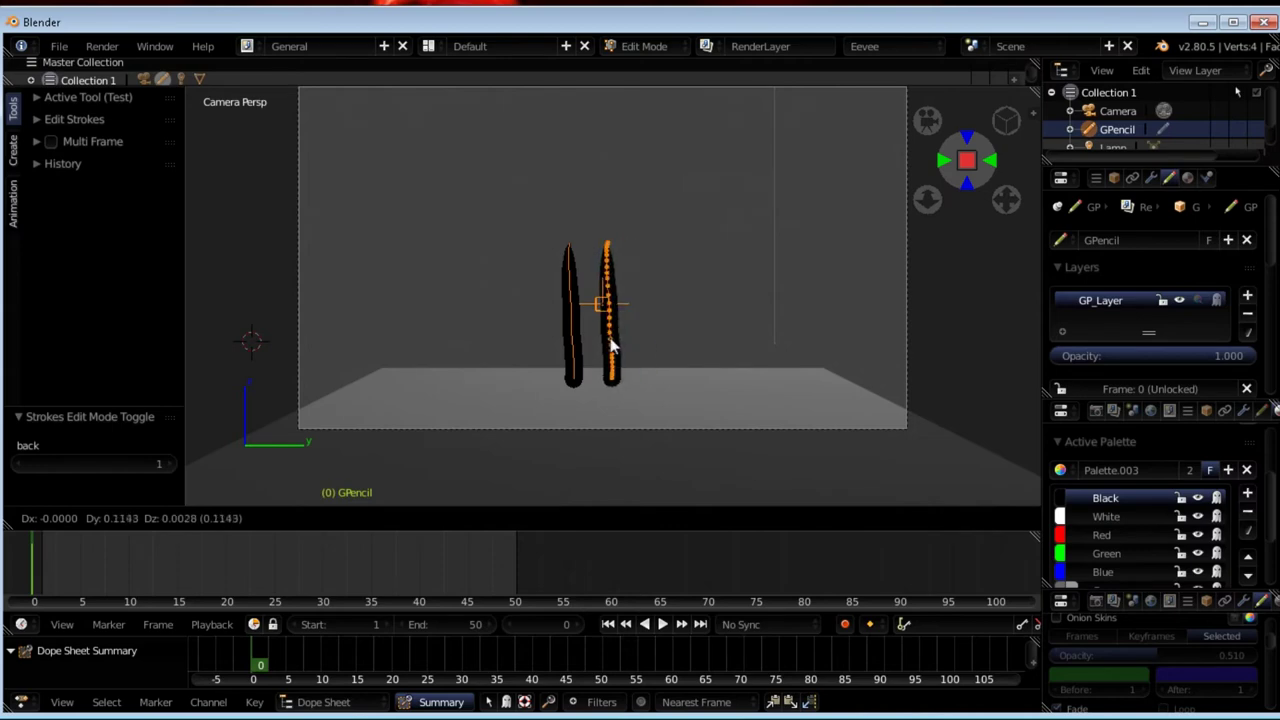
{"action": "left_click", "coordinate": [645, 348]}
{"action": "mouse_move", "coordinate": [645, 348]}
{"action": "middle_mouse_down"}
{"action": "mouse_move", "coordinate": [678, 347]}
{"action": "mouse_move", "coordinate": [706, 280]}
{"action": "mouse_move", "coordinate": [847, 284]}
{"action": "mouse_move", "coordinate": [777, 314]}
{"action": "mouse_move", "coordinate": [575, 297]}
{"action": "mouse_move", "coordinate": [657, 321]}
{"action": "middle_mouse_up"}
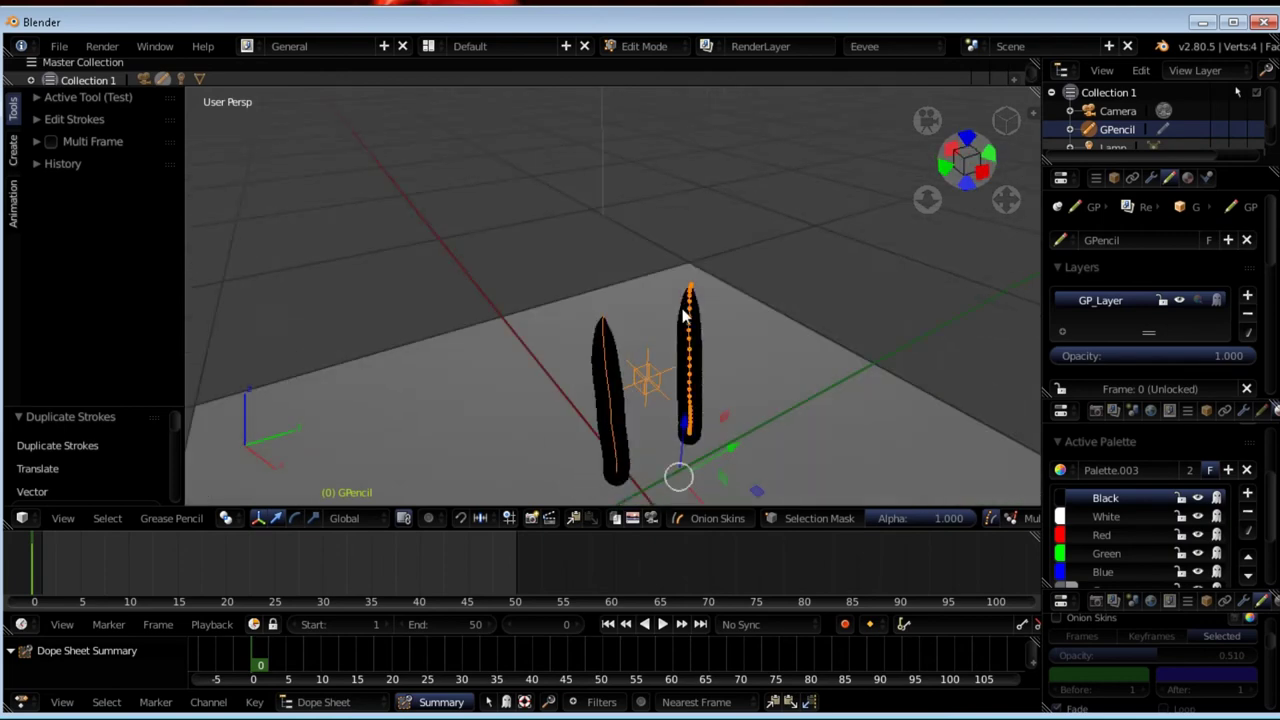
- Add a second Grease Pencil layer and rename the first layer to 1
{"action": "left_click", "coordinate": [1247, 297]}
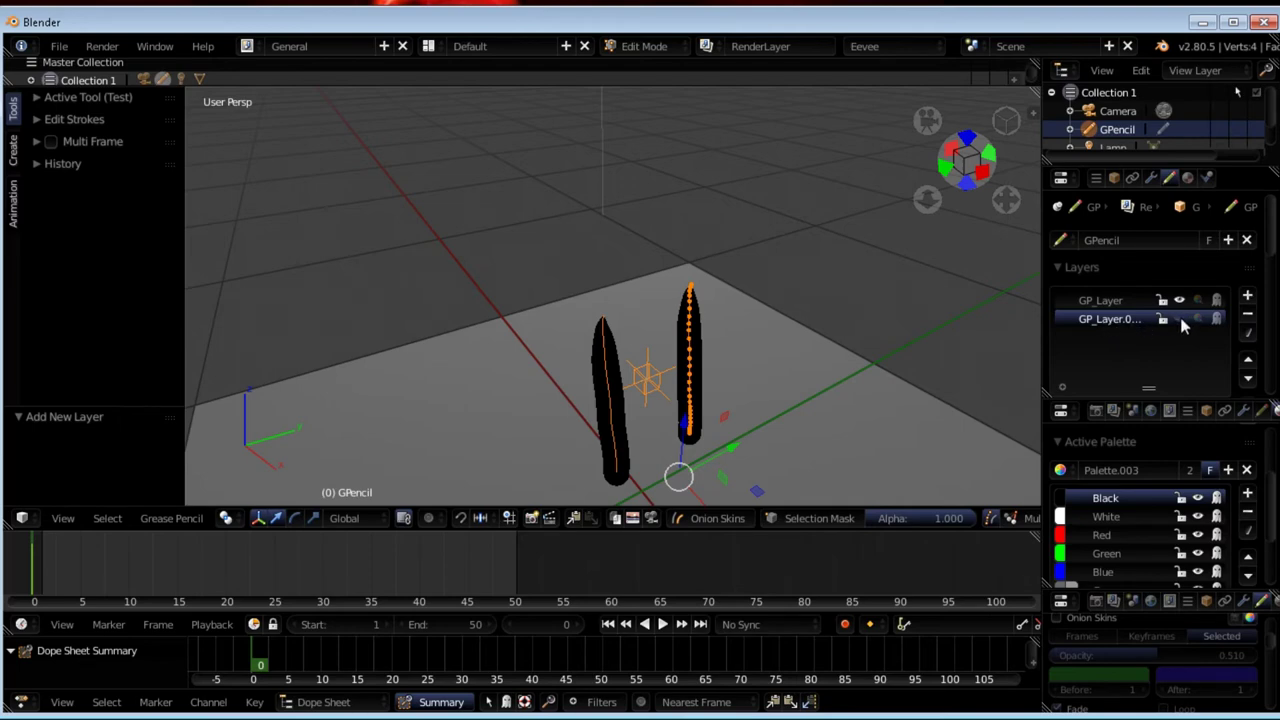
{"action": "double_click", "coordinate": [1100, 300]}
{"action": "type", "text": "1"}
{"action": "left_click", "coordinate": [1110, 323]}
- In camera view, draw a short stroke left of the others and return to Edit Mode
{"action": "key", "text": "KP_0"}
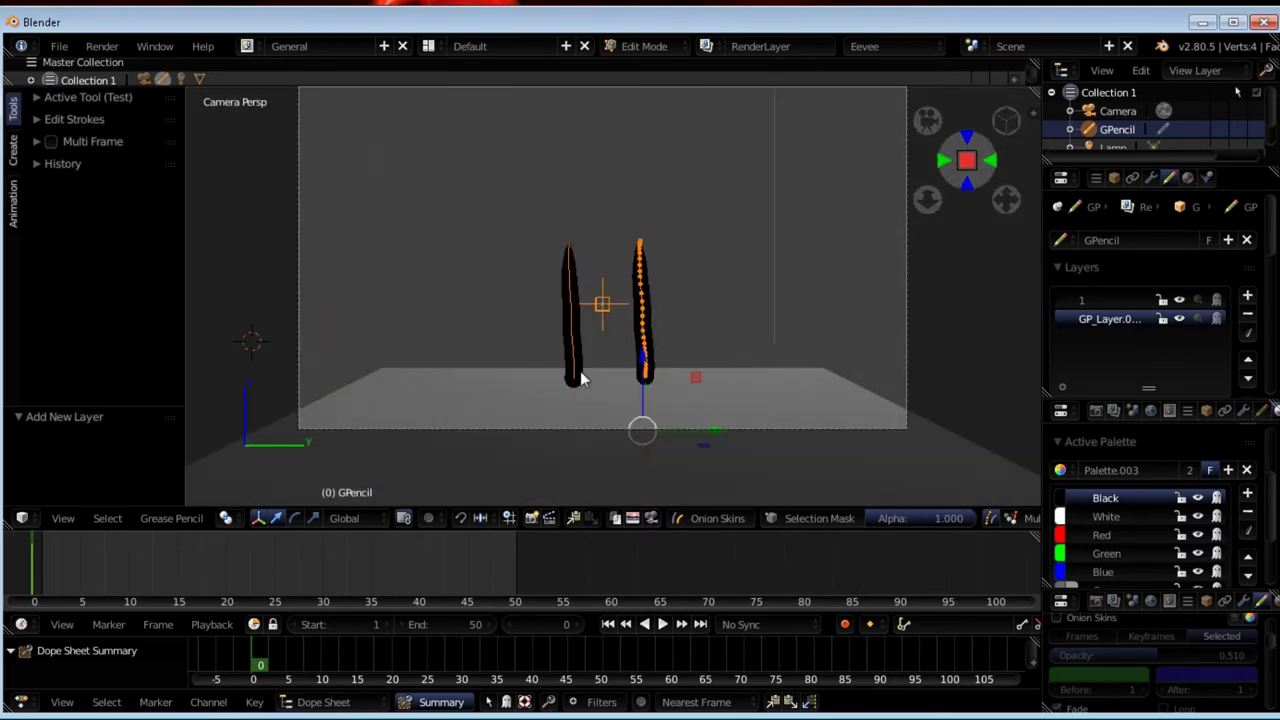
{"action": "key", "text": "Tab"}
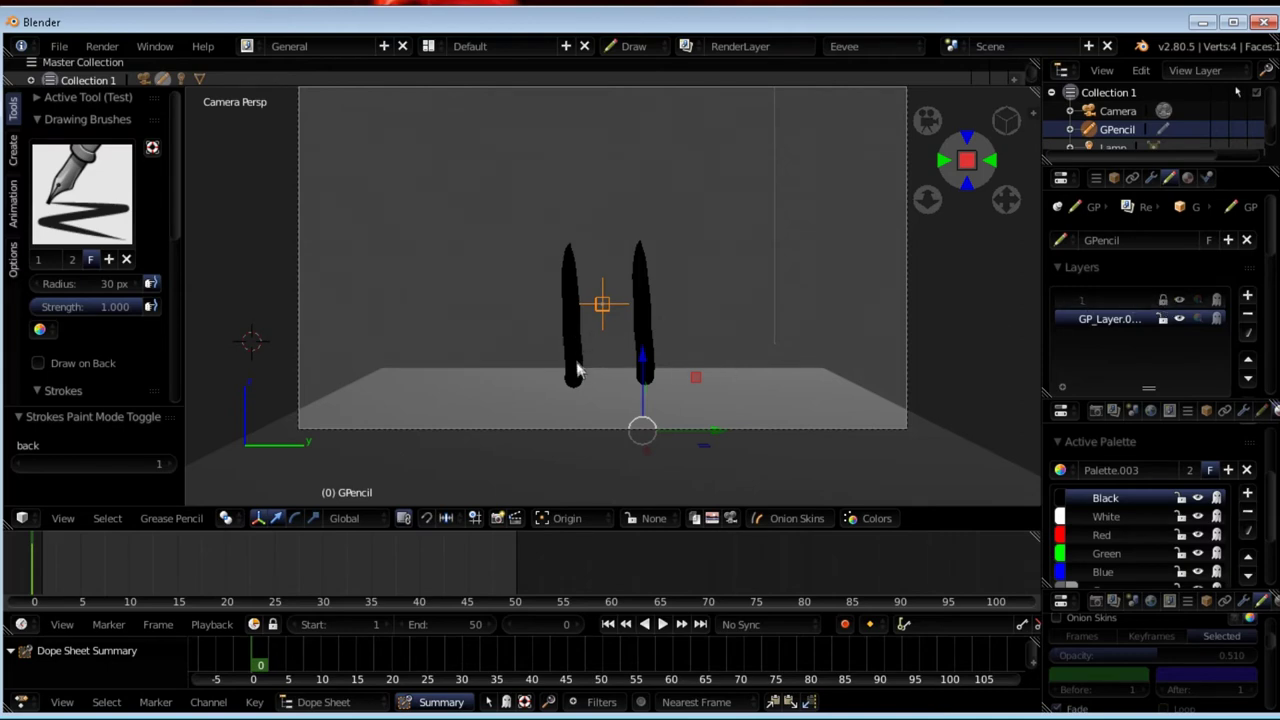
{"action": "left_click_drag", "start_coordinate": [543, 348], "coordinate": [541, 338]}
{"action": "left_click_drag", "start_coordinate": [547, 394], "coordinate": [550, 399]}
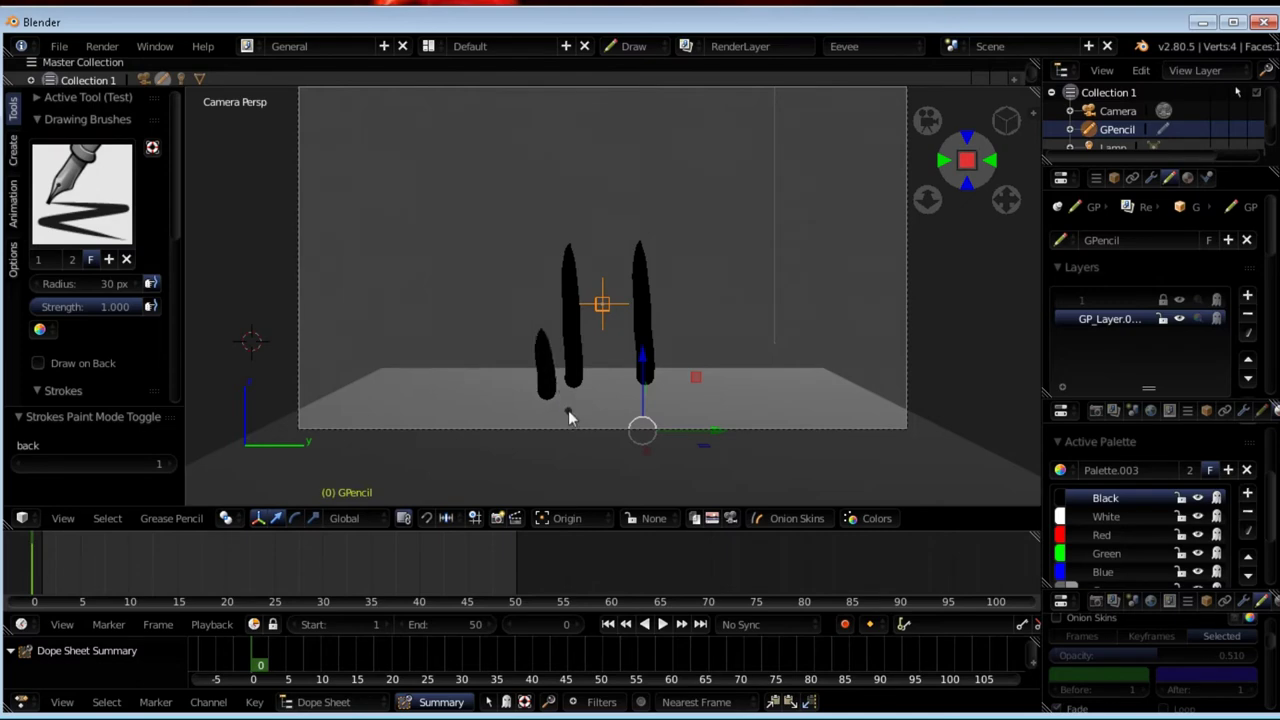
{"action": "key", "text": "Tab"}
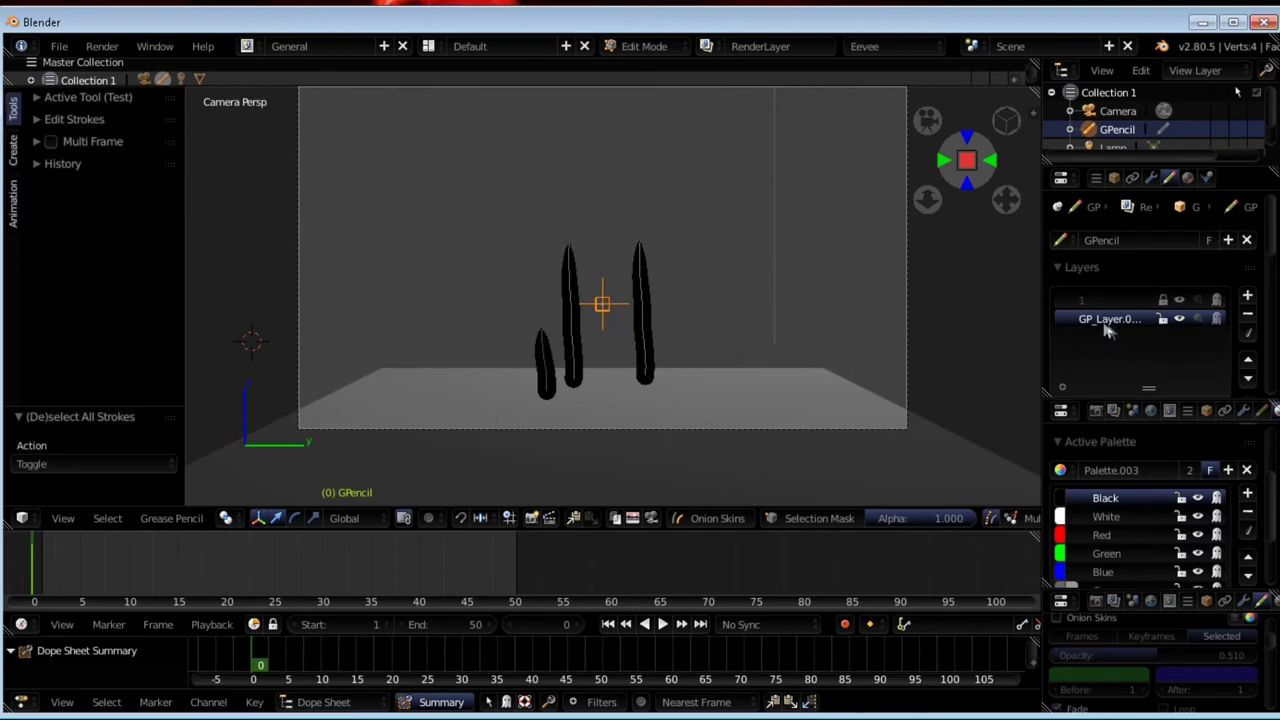
- Rename the second layer to 2 and duplicate the short stroke beside it
{"action": "key", "text": "ctrl+a"}
{"action": "type", "text": "2"}
{"action": "key", "text": "shift+d"}
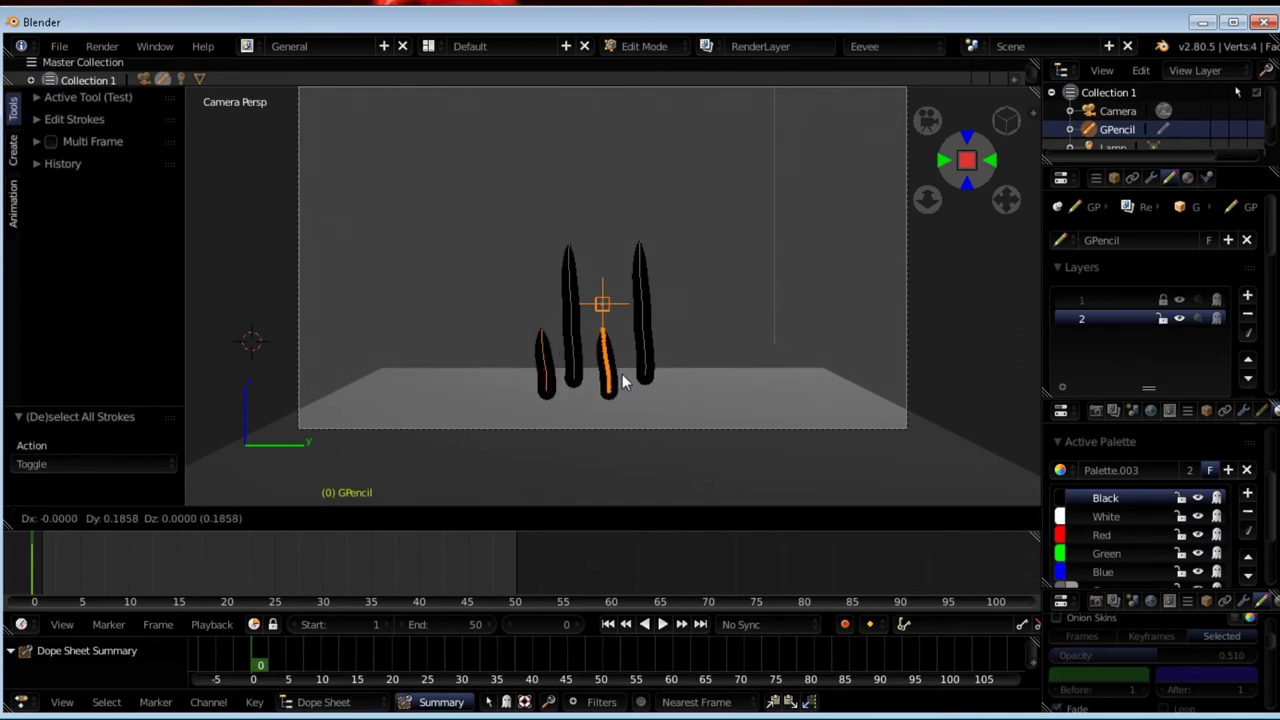
{"action": "left_click", "coordinate": [623, 380]}
{"action": "mouse_move", "coordinate": [623, 380]}
{"action": "middle_mouse_down"}
{"action": "mouse_move", "coordinate": [733, 436]}
{"action": "mouse_move", "coordinate": [587, 309]}
{"action": "mouse_move", "coordinate": [747, 420]}
{"action": "middle_mouse_up"}
- Offset the short strokes 0.261 along X and move them back along Y
{"action": "key", "text": "a"}
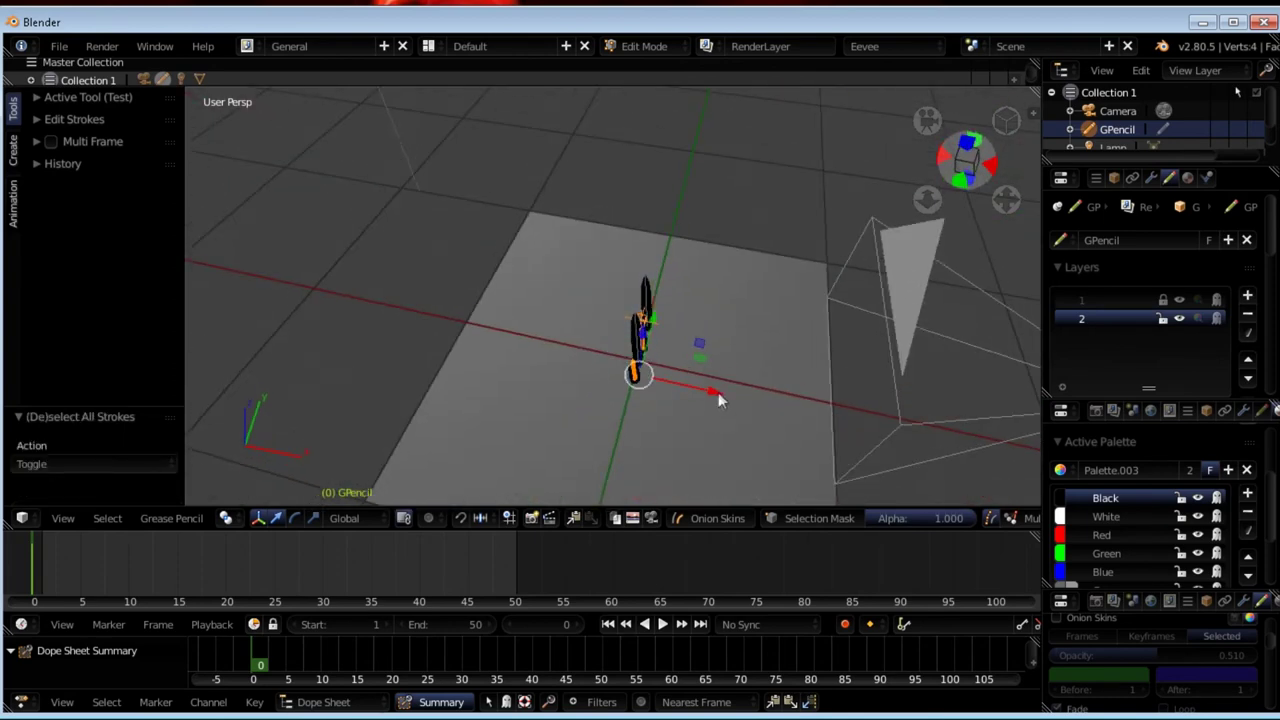
{"action": "mouse_move", "coordinate": [712, 358]}
{"action": "left_mouse_down"}
{"action": "mouse_move", "coordinate": [690, 354]}
{"action": "mouse_move", "coordinate": [769, 345]}
{"action": "left_mouse_up"}
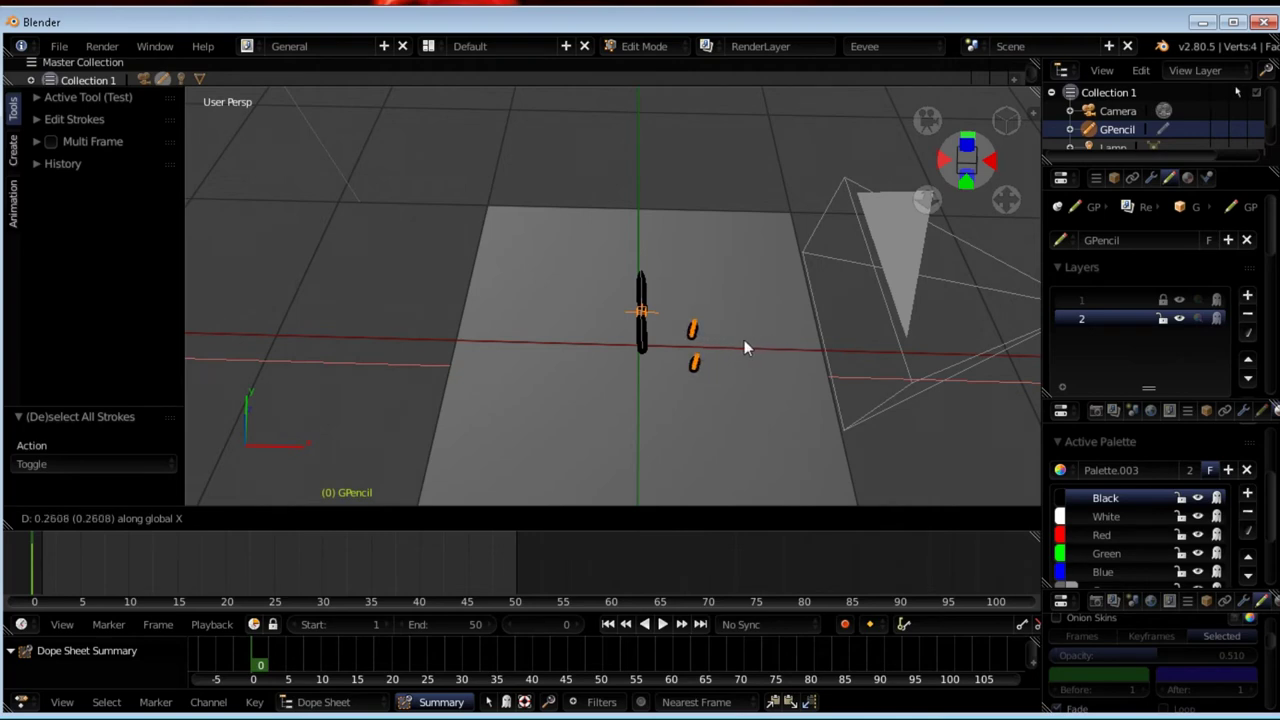
{"action": "left_click_drag", "start_coordinate": [769, 345], "coordinate": [745, 342]}
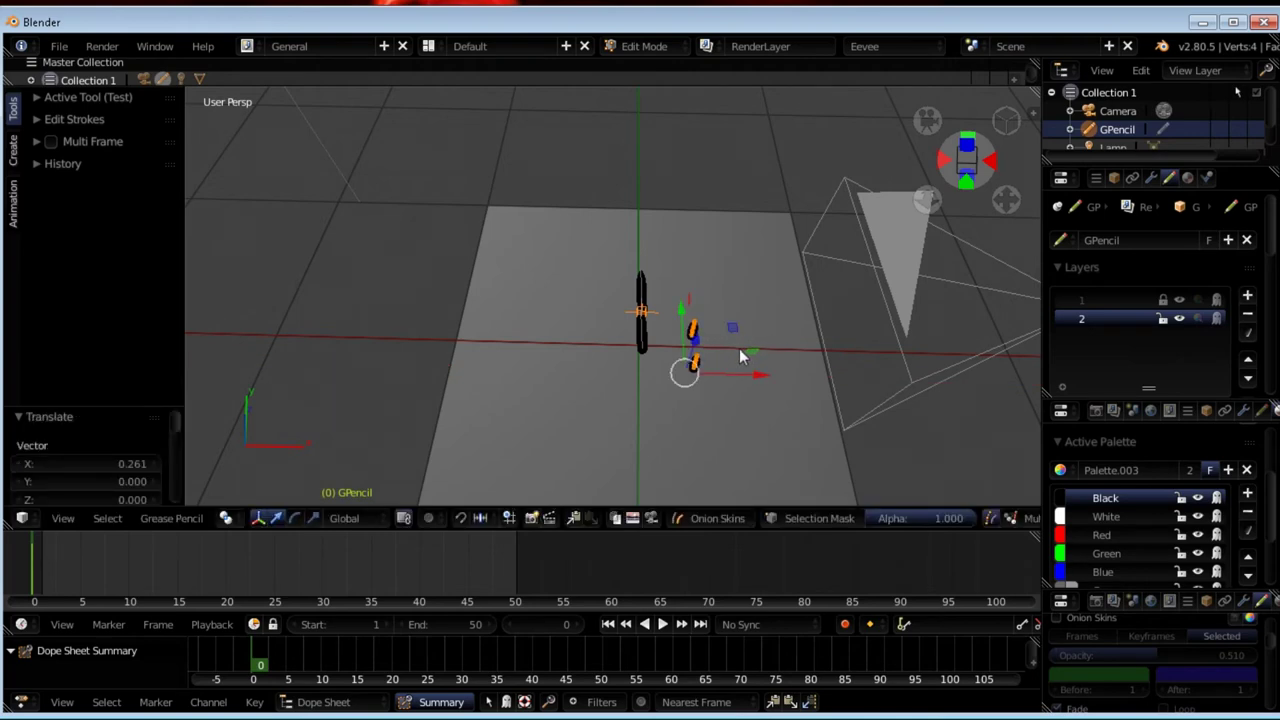
{"action": "key", "text": "g"}
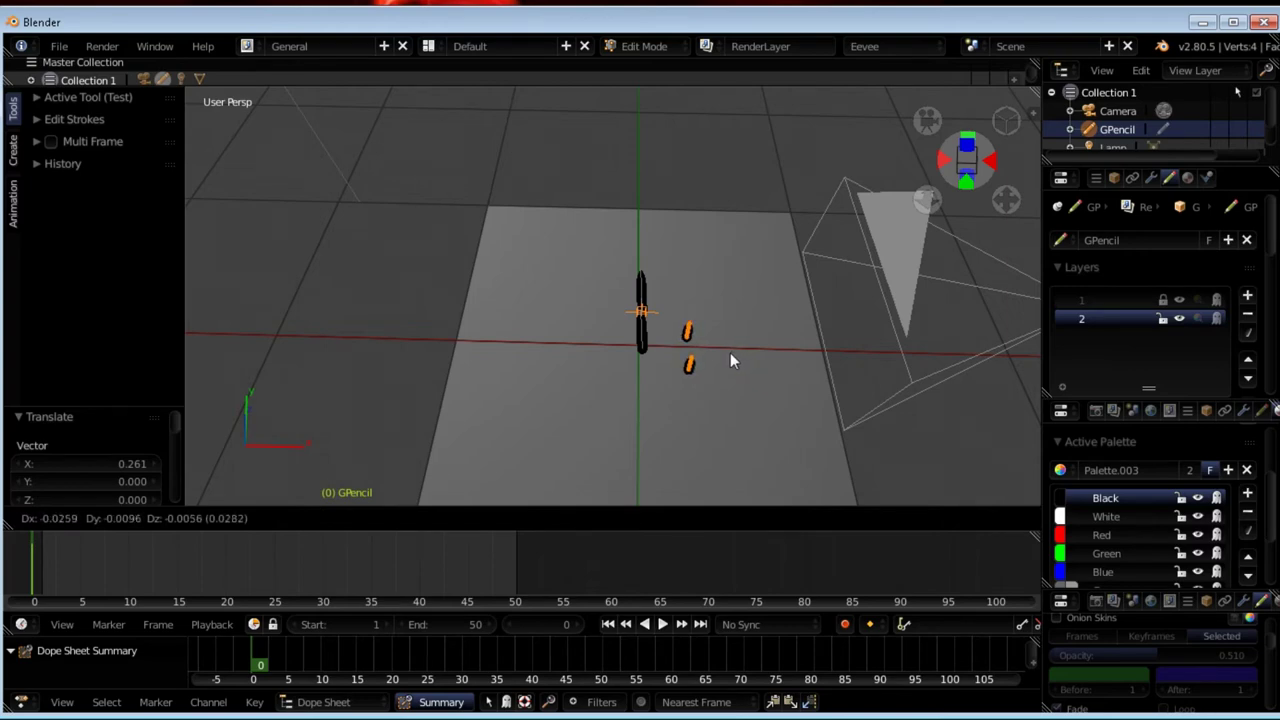
{"action": "key", "text": "y"}
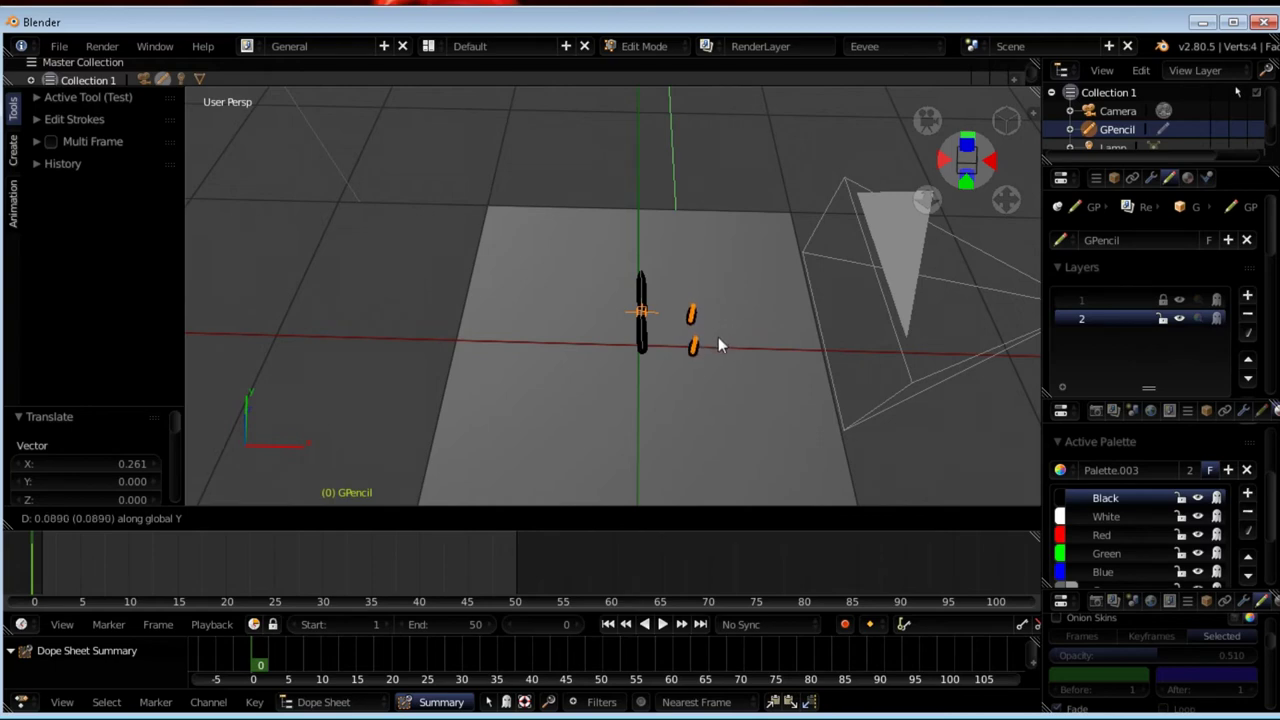
{"action": "left_click", "coordinate": [719, 339]}
- Switch to Sculpt Mode with the Grab brush
{"action": "key", "text": "ctrl+Tab"}
{"action": "middle_click_drag", "start_coordinate": [719, 339], "coordinate": [594, 288]}
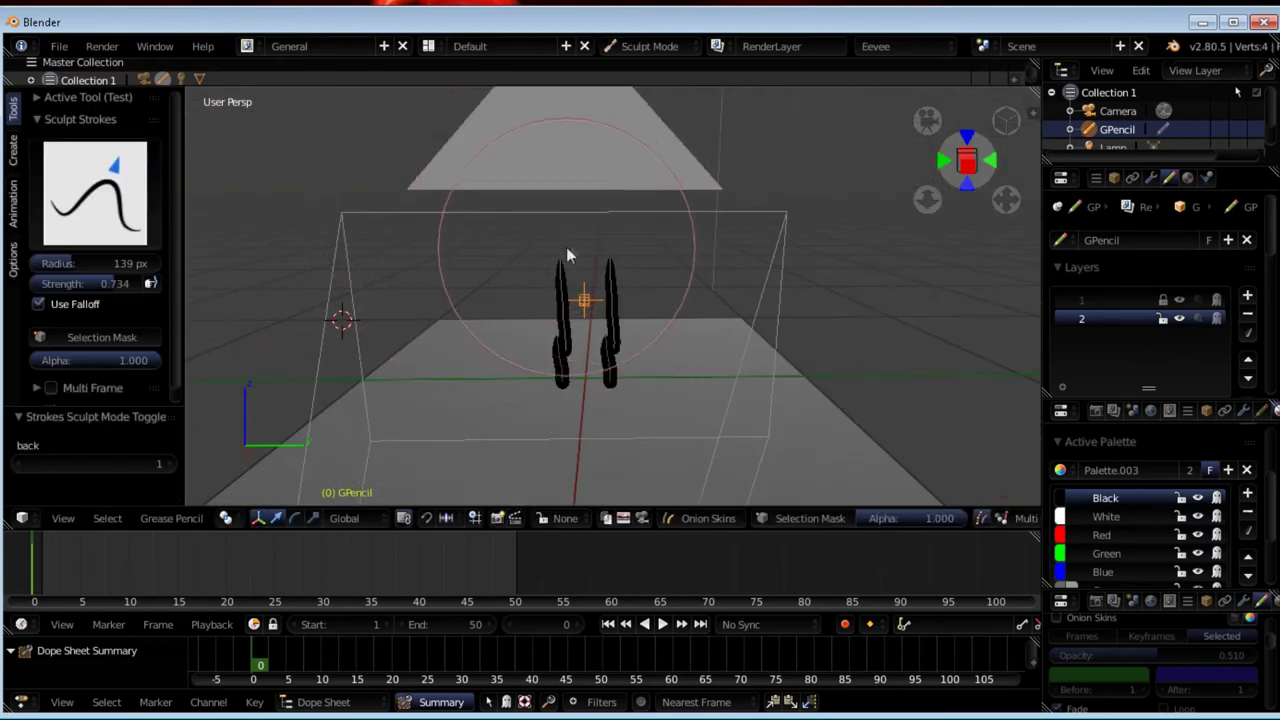
{"action": "left_click", "coordinate": [577, 252]}
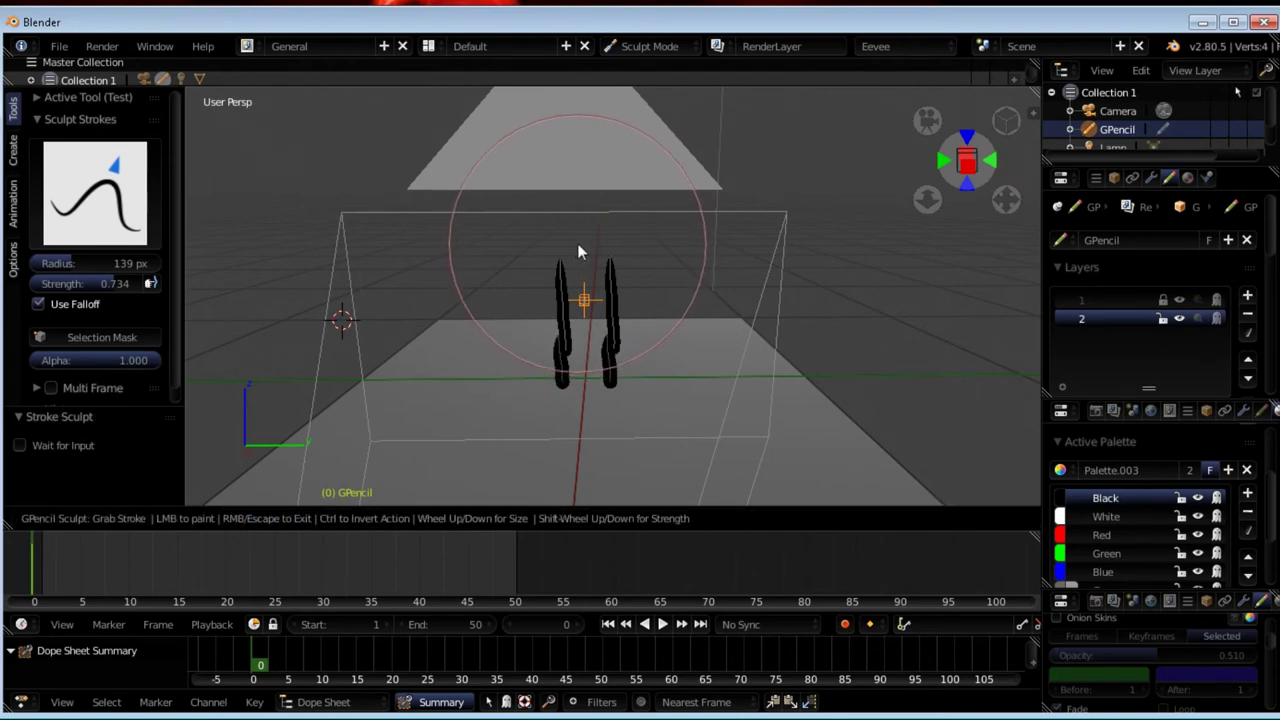
{"action": "mouse_move", "coordinate": [577, 250]}
{"action": "middle_mouse_down"}
{"action": "mouse_move", "coordinate": [651, 357]}
{"action": "mouse_move", "coordinate": [723, 337]}
{"action": "mouse_move", "coordinate": [691, 362]}
{"action": "middle_mouse_up"}
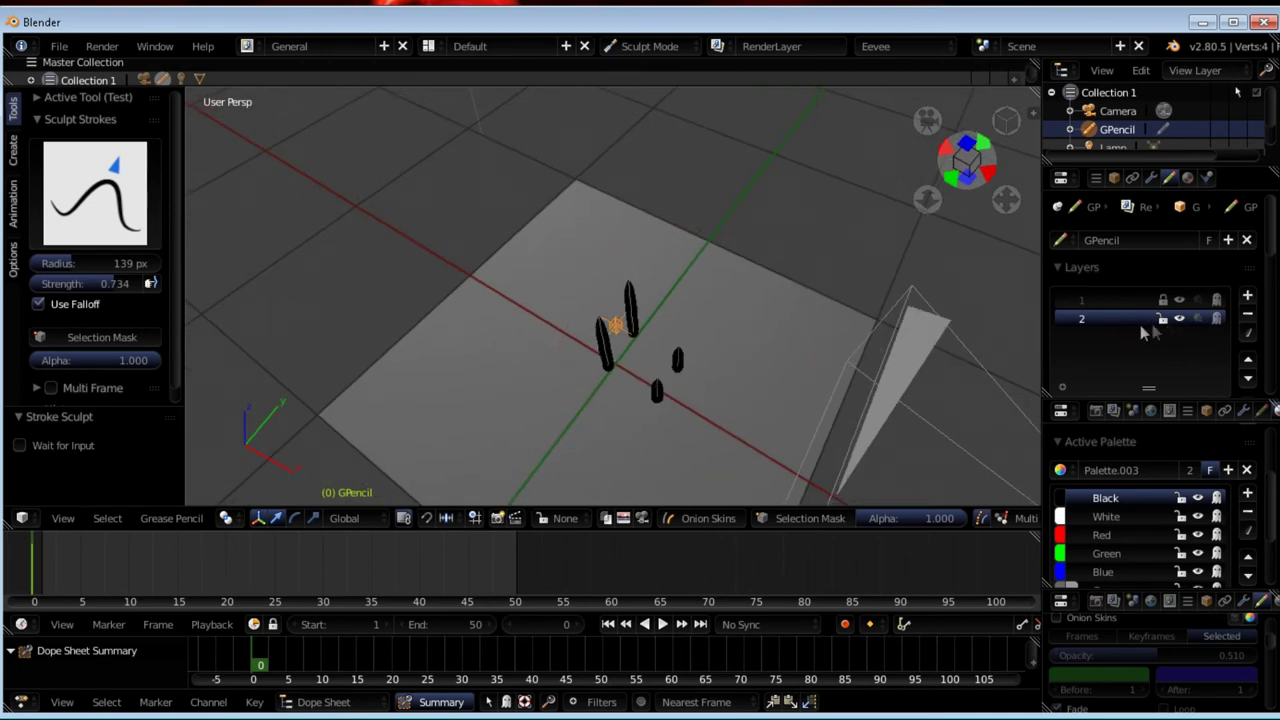
- Add a third layer, view from the top, and switch to Draw mode with shape options shown
{"action": "left_click", "coordinate": [1247, 296]}
{"action": "key", "text": "KP_7"}
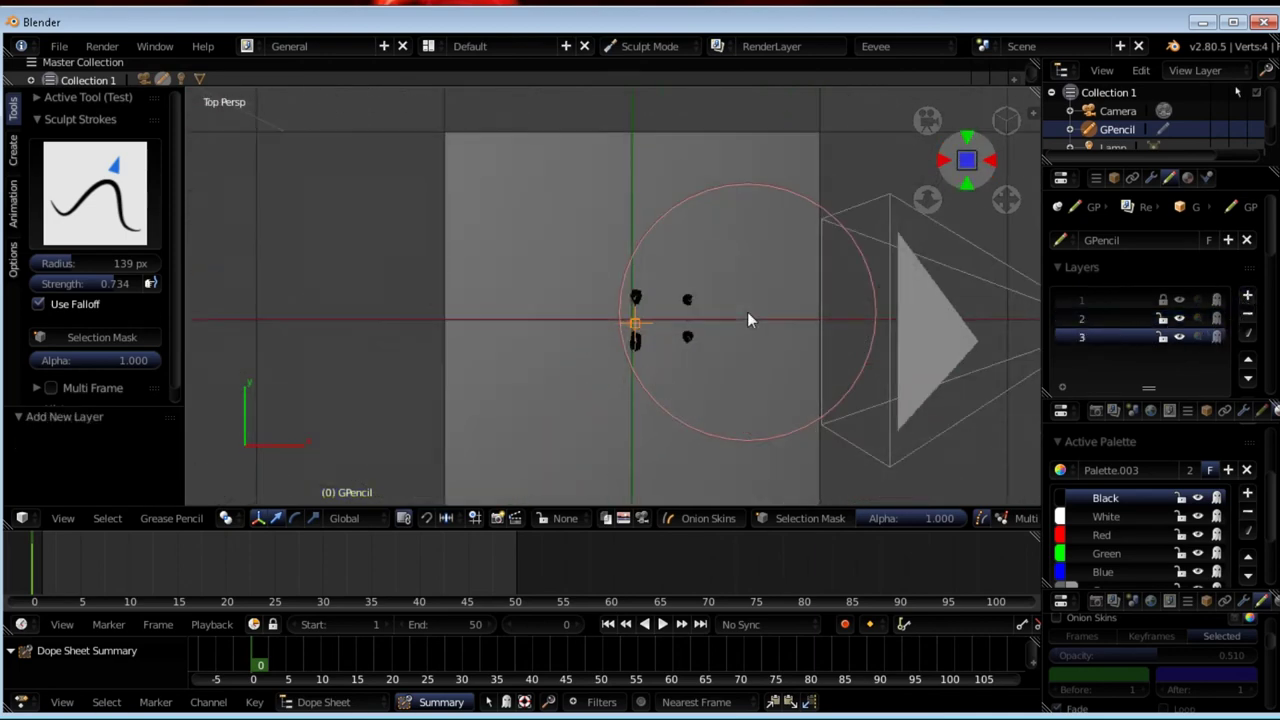
{"action": "key", "text": "ctrl+Tab"}
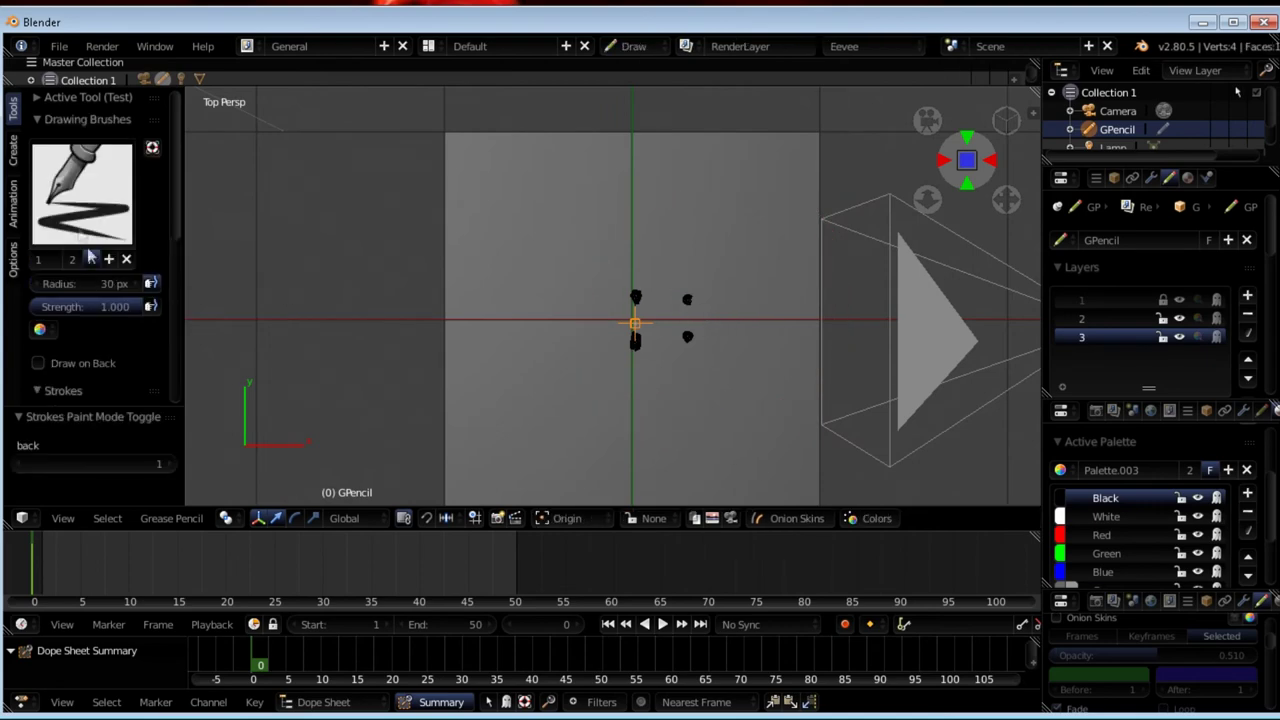
{"action": "left_click", "coordinate": [75, 172]}
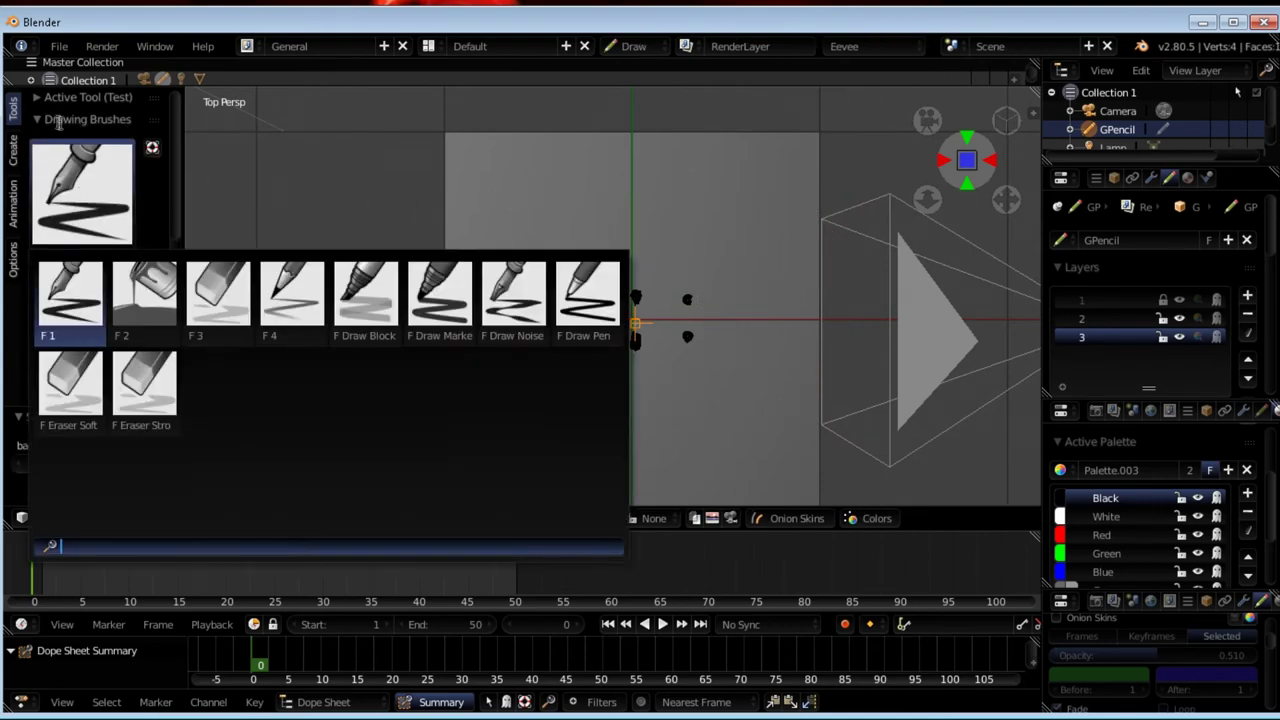
{"action": "left_click", "coordinate": [14, 150]}
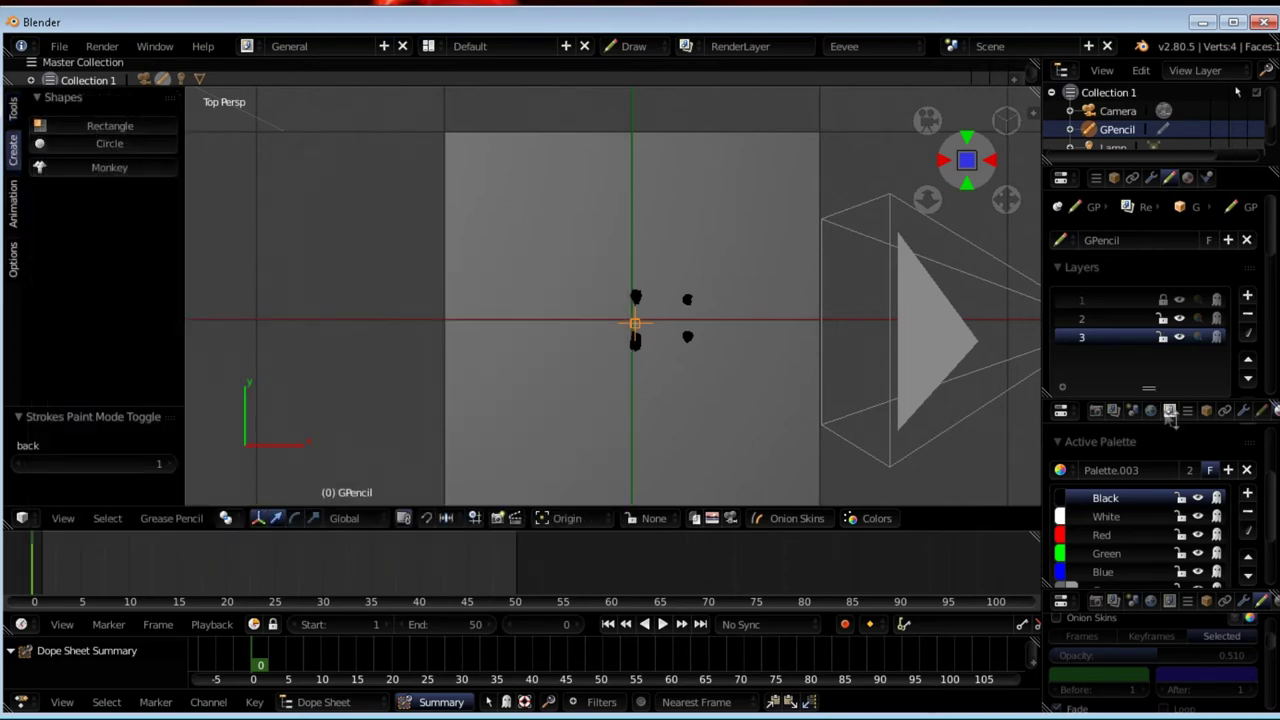
- Rename the White palette colour to asiento and pick the Rectangle primitive
{"action": "left_click", "coordinate": [1120, 516]}
{"action": "left_click", "coordinate": [1100, 500]}
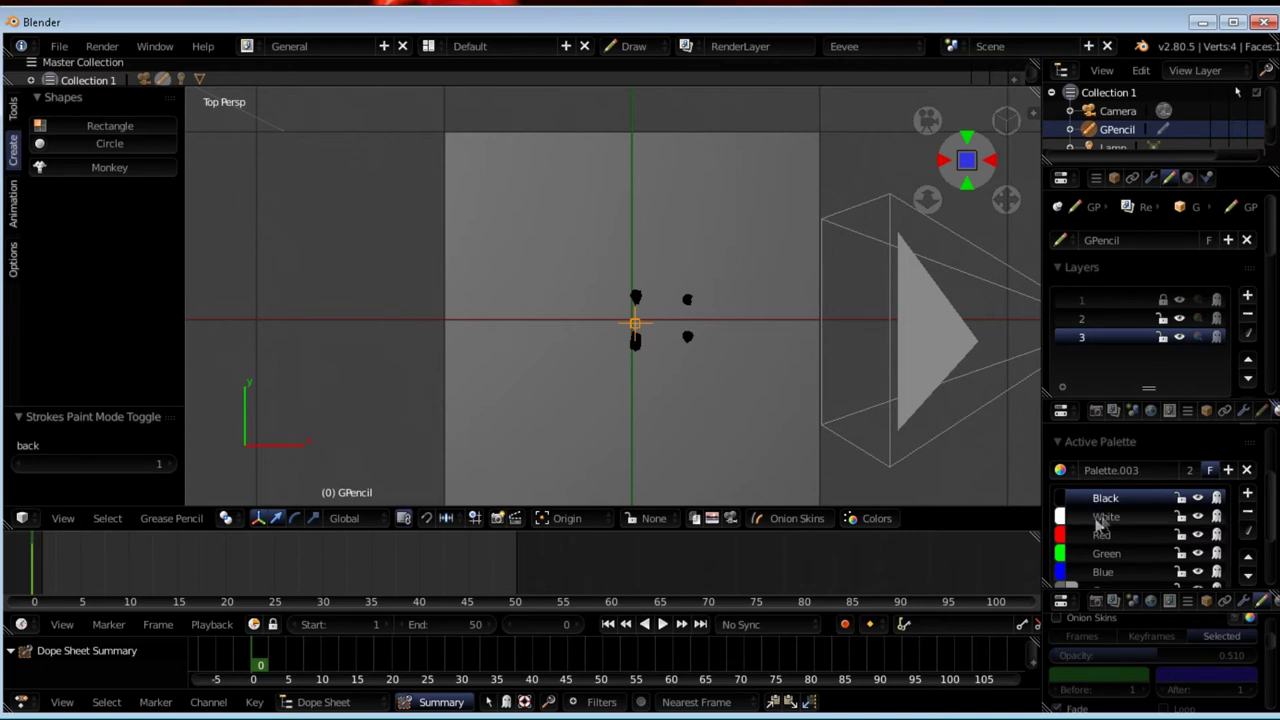
{"action": "left_click", "coordinate": [1108, 520]}
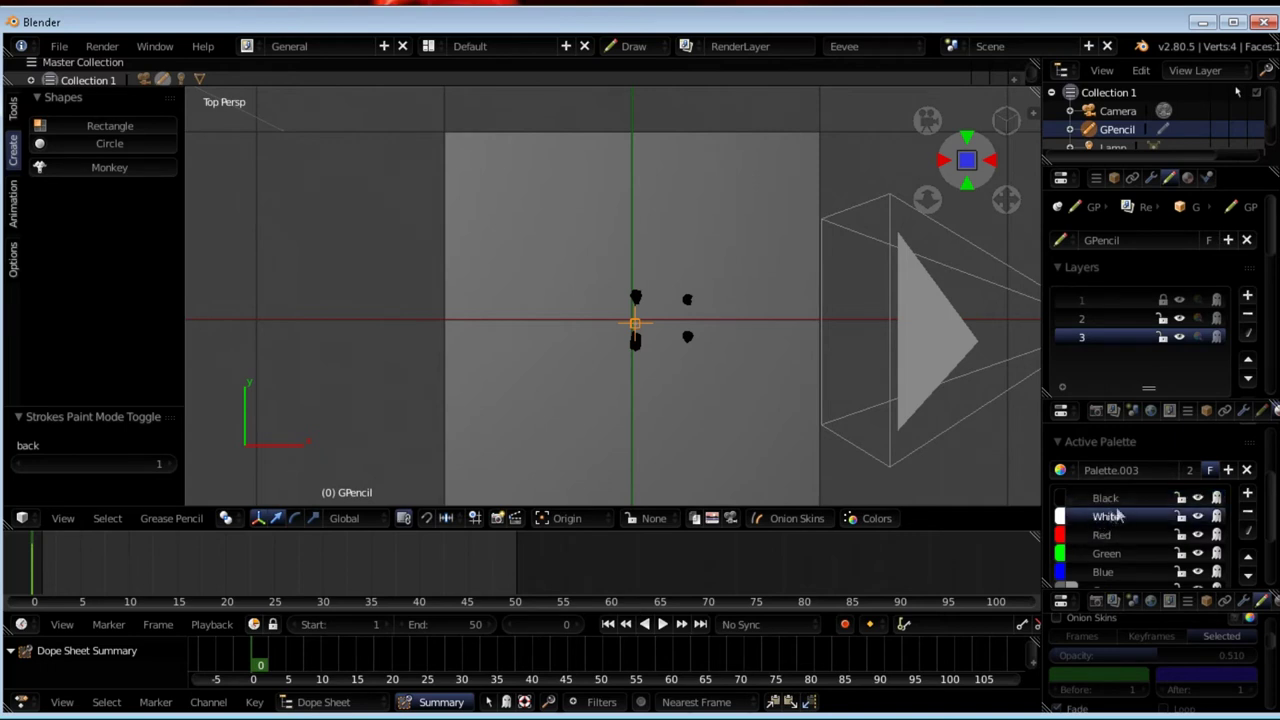
{"action": "left_click", "coordinate": [1060, 518]}
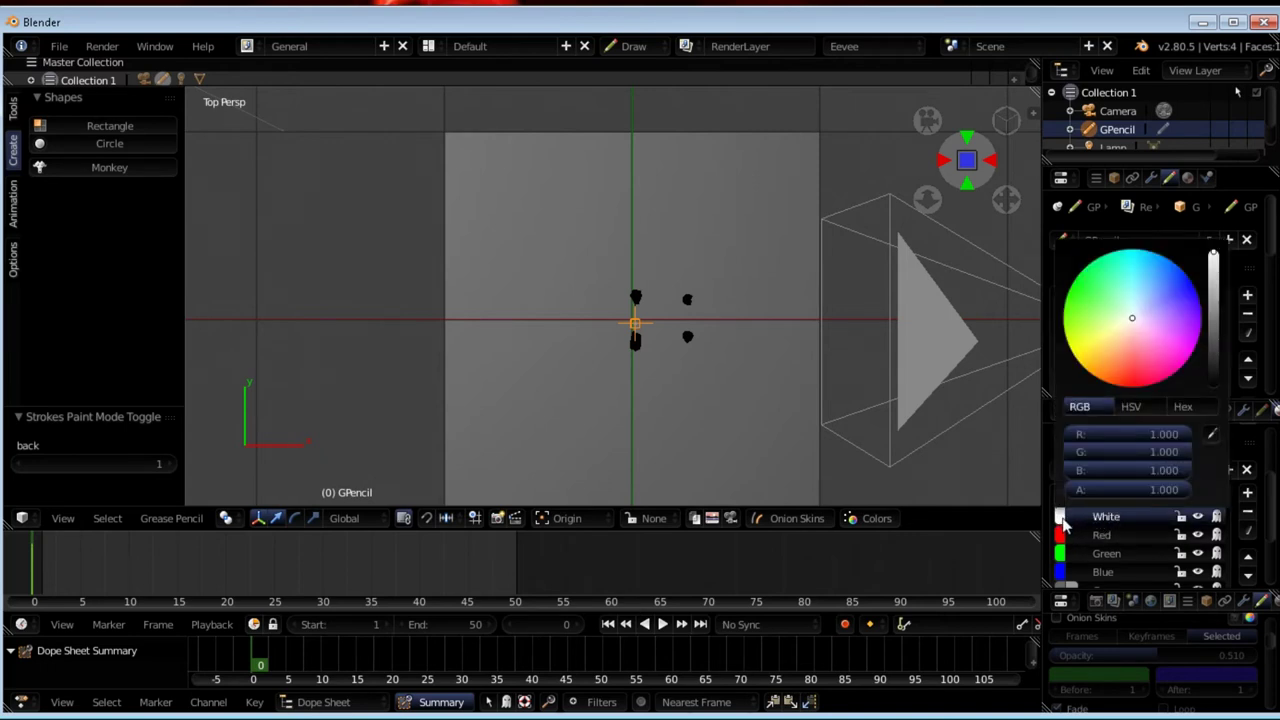
{"action": "left_click", "coordinate": [126, 126]}
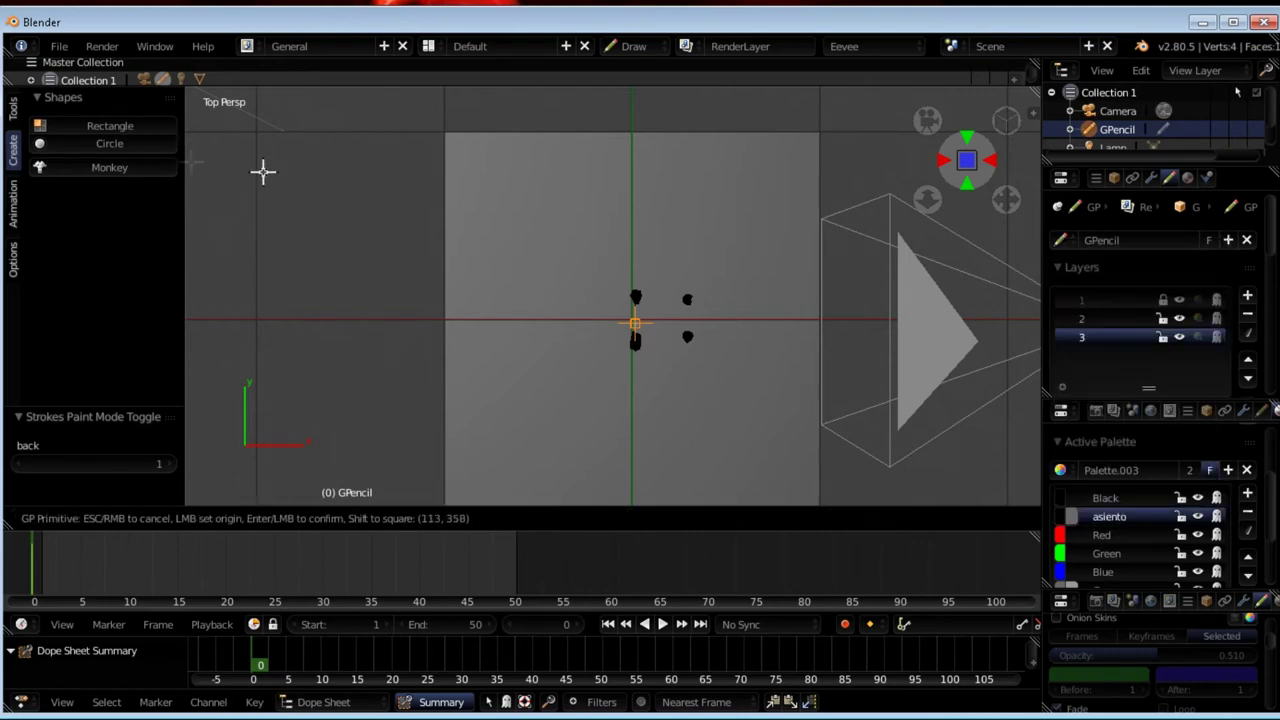
- Draw a rectangular seat over the four legs in top view and select its points
{"action": "mouse_move", "coordinate": [631, 294]}
{"action": "left_mouse_down"}
{"action": "mouse_move", "coordinate": [664, 334]}
{"action": "mouse_move", "coordinate": [694, 344]}
{"action": "left_mouse_up"}
{"action": "mouse_move", "coordinate": [753, 288]}
{"action": "middle_mouse_down"}
{"action": "mouse_move", "coordinate": [706, 277]}
{"action": "mouse_move", "coordinate": [623, 186]}
{"action": "mouse_move", "coordinate": [620, 109]}
{"action": "mouse_move", "coordinate": [662, 90]}
{"action": "mouse_move", "coordinate": [711, 129]}
{"action": "mouse_move", "coordinate": [703, 157]}
{"action": "mouse_move", "coordinate": [737, 229]}
{"action": "mouse_move", "coordinate": [727, 224]}
{"action": "mouse_move", "coordinate": [731, 300]}
{"action": "middle_mouse_up"}
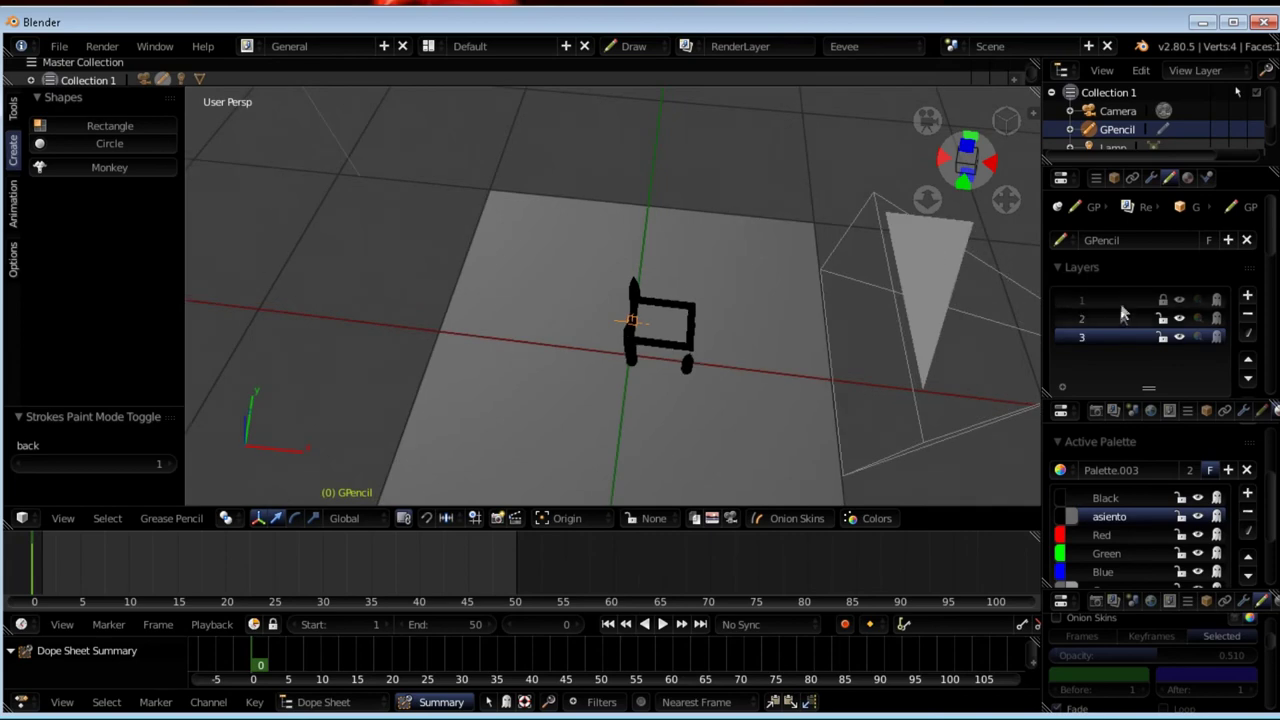
{"action": "key", "text": "Tab"}
{"action": "key", "text": "a"}
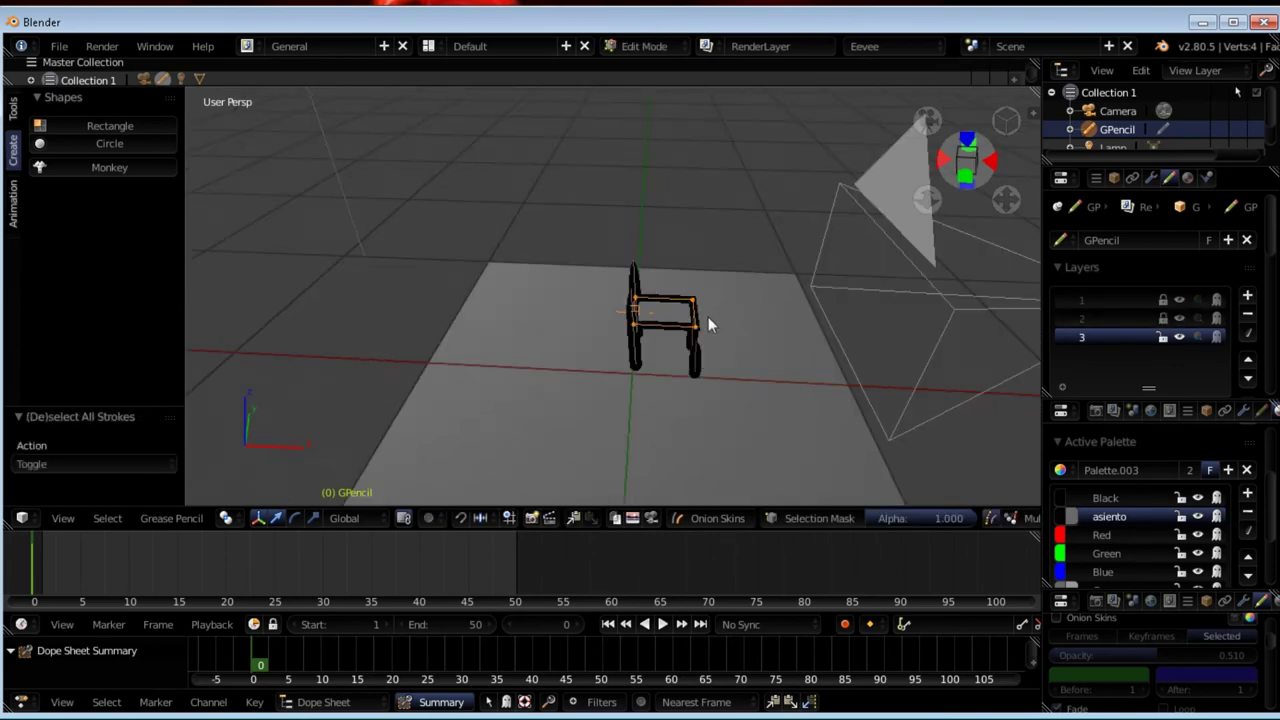
- Lift the seat straight up along Z above the legs
{"action": "middle_click_drag", "start_coordinate": [703, 310], "coordinate": [690, 254]}
{"action": "key", "text": "g"}
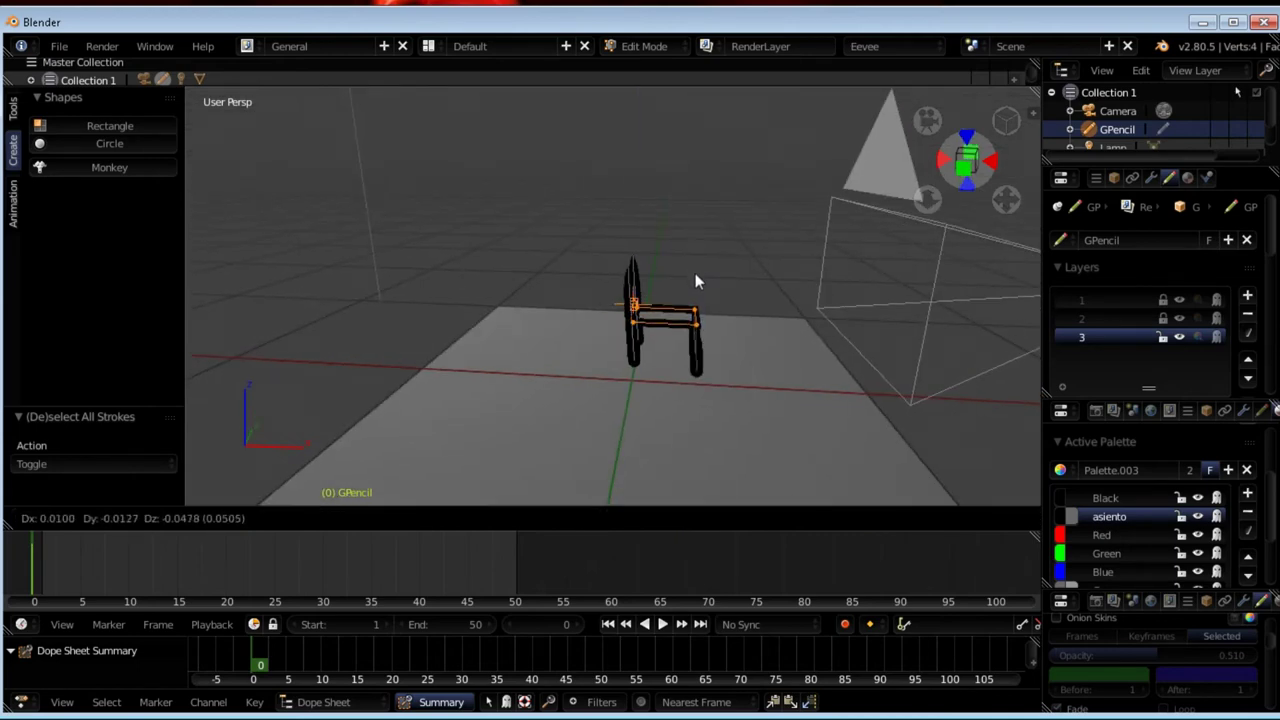
{"action": "key", "text": "z"}
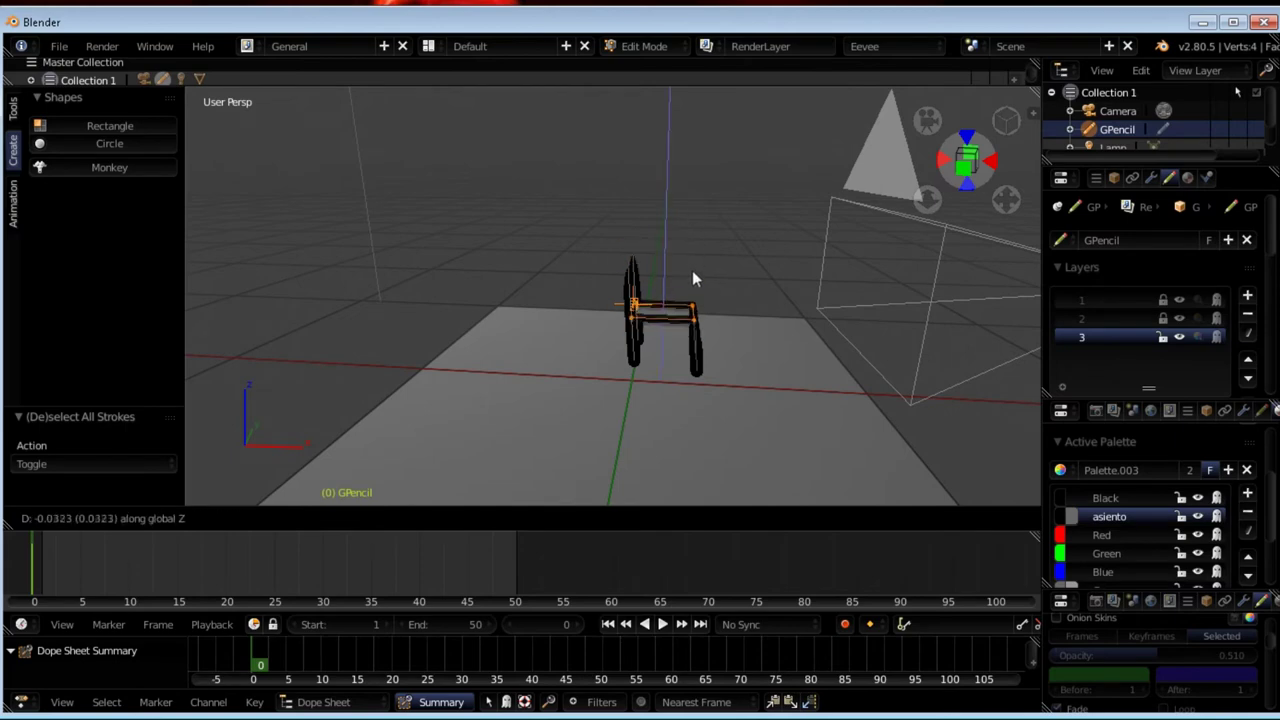
{"action": "left_click", "coordinate": [690, 279]}
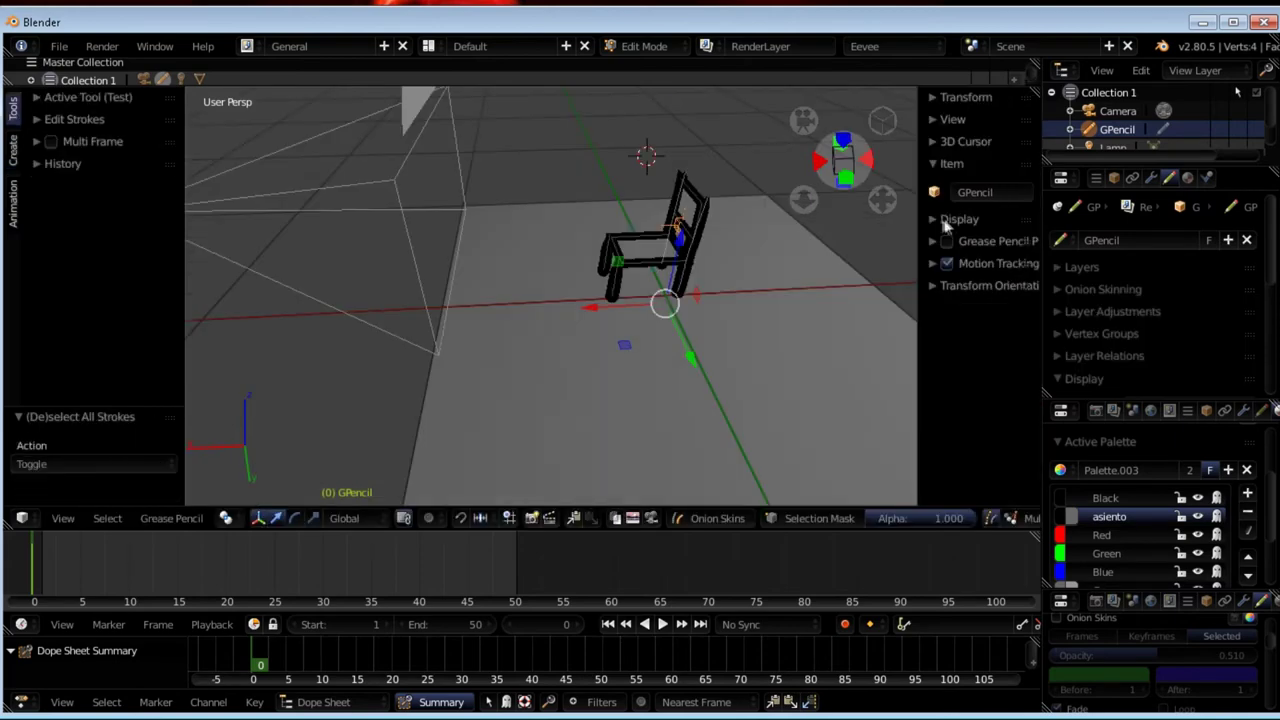
{"action": "left_click", "coordinate": [935, 220]}
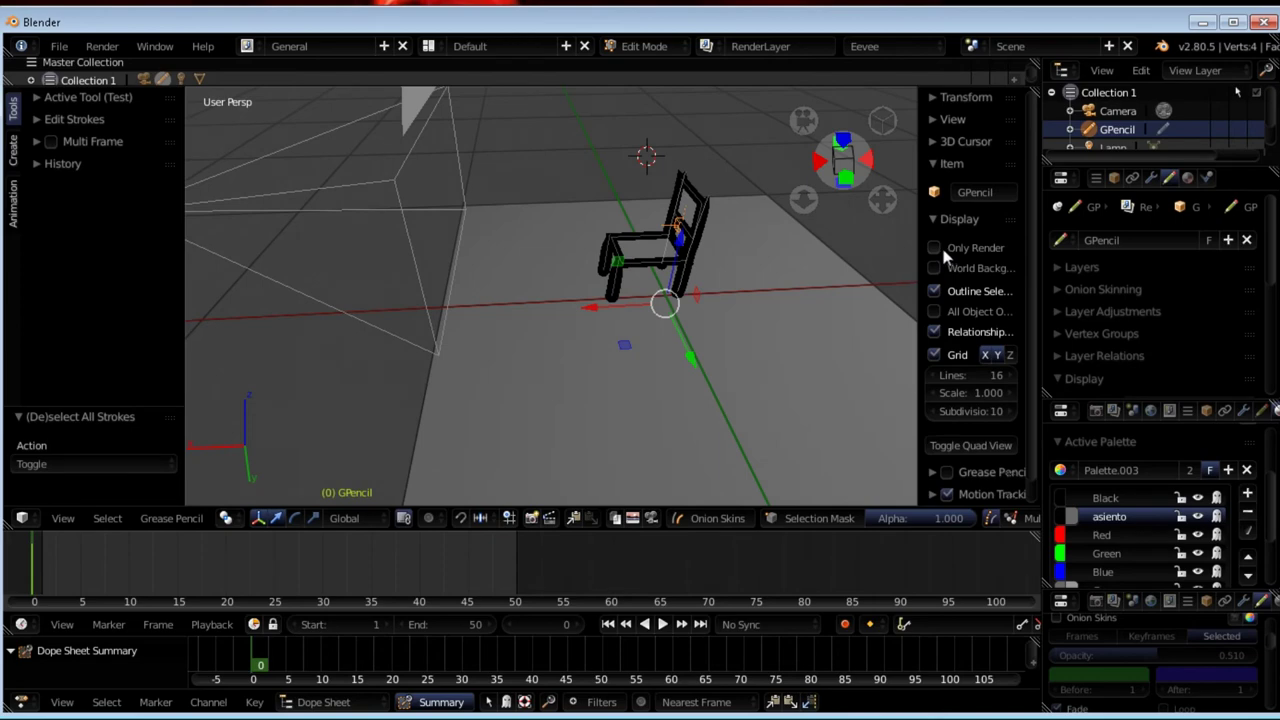
- Hide the grid and overlays, then nudge the selected chair strokes slightly
{"action": "left_click", "coordinate": [936, 250]}
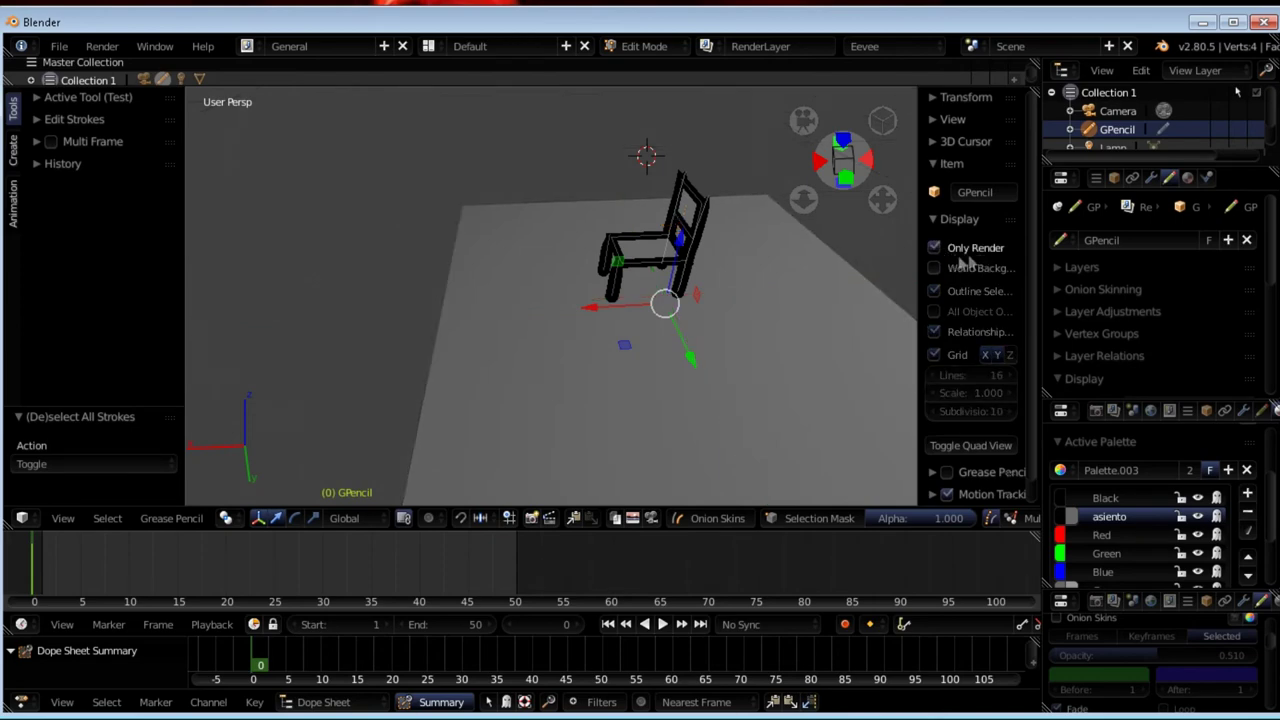
{"action": "mouse_move", "coordinate": [587, 294]}
{"action": "middle_mouse_down"}
{"action": "mouse_move", "coordinate": [776, 278]}
{"action": "mouse_move", "coordinate": [695, 268]}
{"action": "middle_mouse_up"}
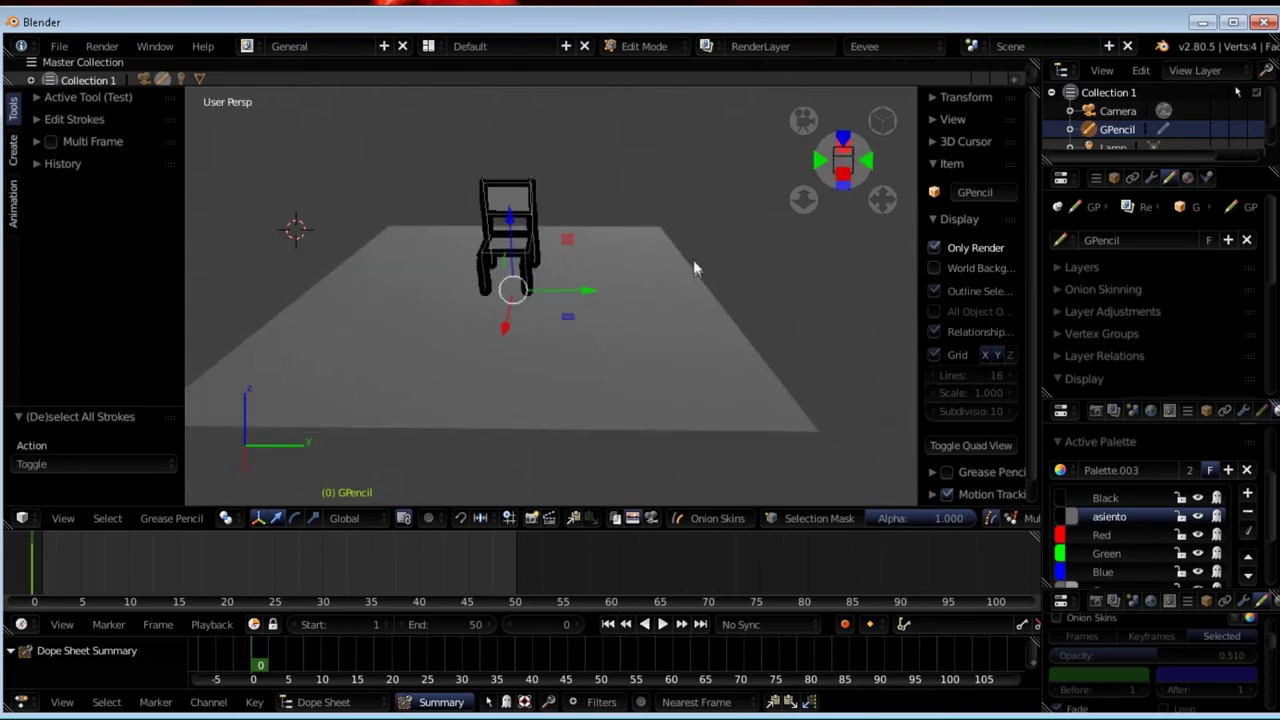
{"action": "mouse_move", "coordinate": [594, 292]}
{"action": "middle_mouse_down"}
{"action": "mouse_move", "coordinate": [746, 266]}
{"action": "mouse_move", "coordinate": [560, 308]}
{"action": "middle_mouse_up"}
{"action": "left_click", "coordinate": [493, 237]}
{"action": "key", "text": "g"}
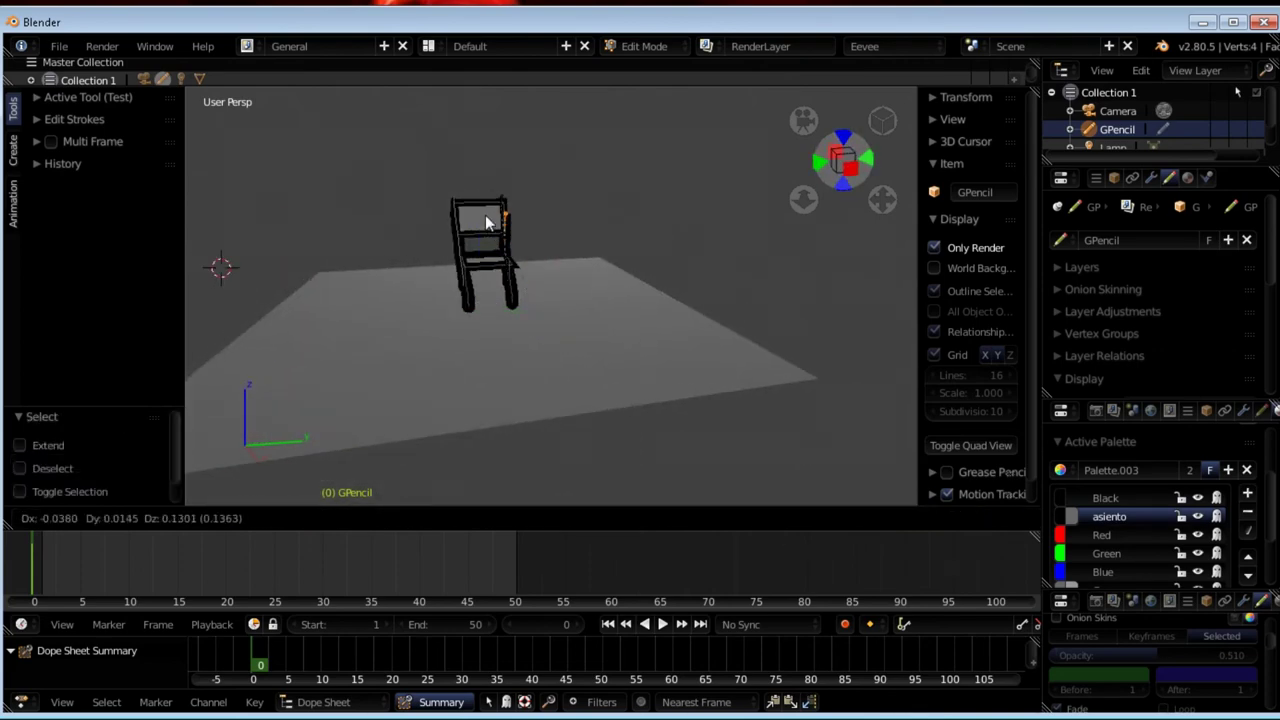
{"action": "left_click", "coordinate": [490, 230]}
- Switch through Sculpt and Edit back to Object Mode via the mode dropdown
{"action": "key", "text": "ctrl+Tab"}
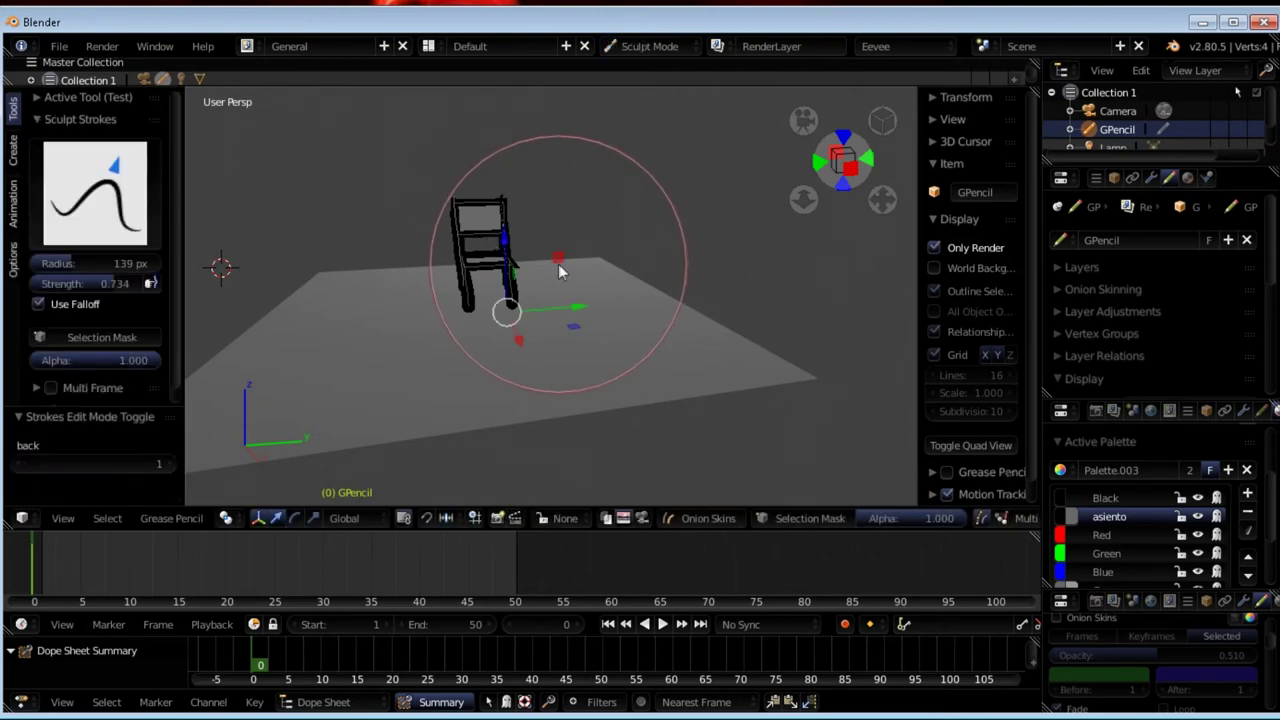
{"action": "key", "text": "Tab"}
{"action": "left_click", "coordinate": [650, 46]}
{"action": "left_click", "coordinate": [640, 69]}
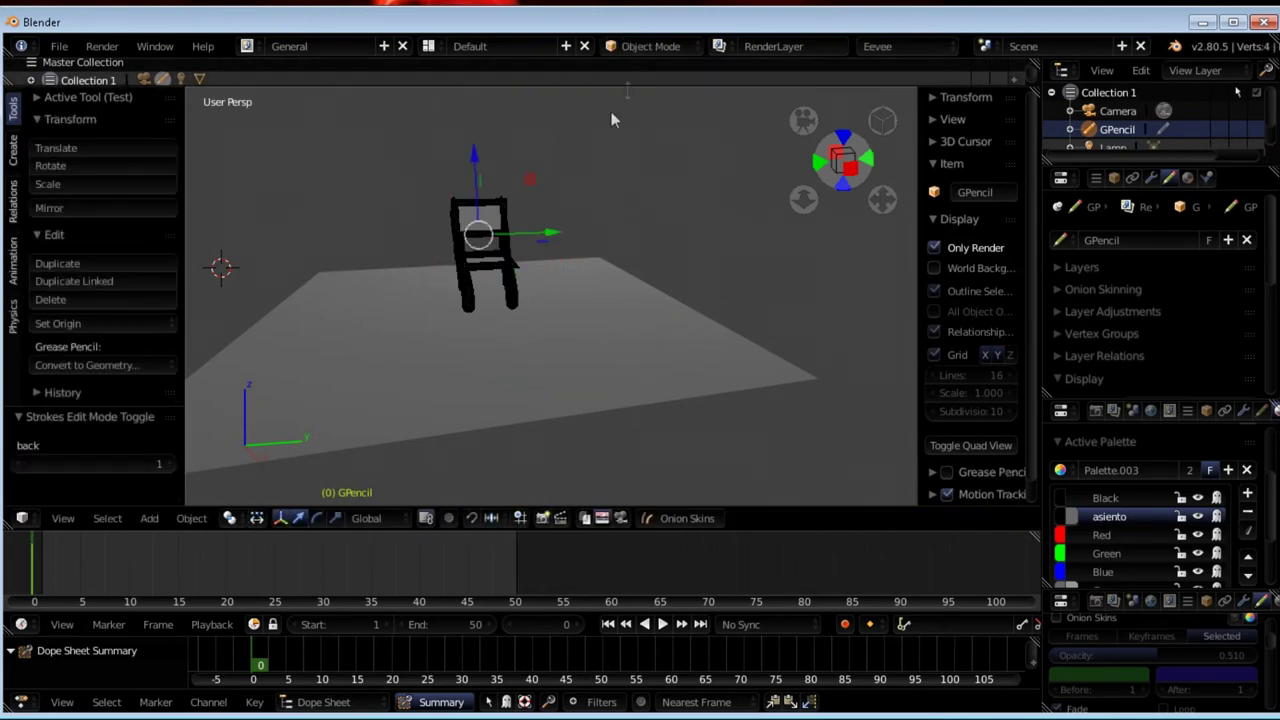
{"action": "mouse_move", "coordinate": [544, 252]}
{"action": "middle_mouse_down"}
{"action": "mouse_move", "coordinate": [663, 239]}
{"action": "mouse_move", "coordinate": [480, 277]}
{"action": "mouse_move", "coordinate": [571, 283]}
{"action": "mouse_move", "coordinate": [511, 247]}
{"action": "middle_mouse_up"}
- Maximize the 3D view and hide the tool and properties panels
{"action": "scroll", "coordinate": [520, 208], "scroll_direction": "up", "scroll_amount": 3}
{"action": "key", "text": "ctrl+space"}
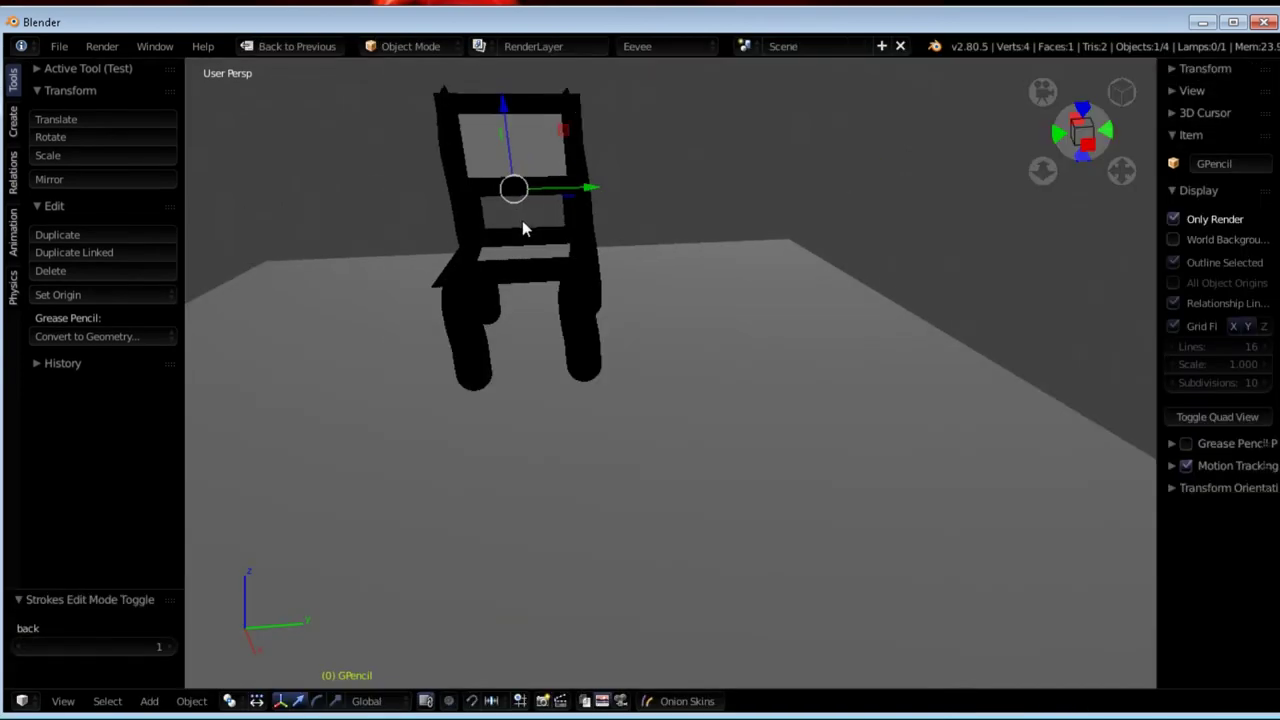
{"action": "key", "text": "t"}
{"action": "key", "text": "n"}
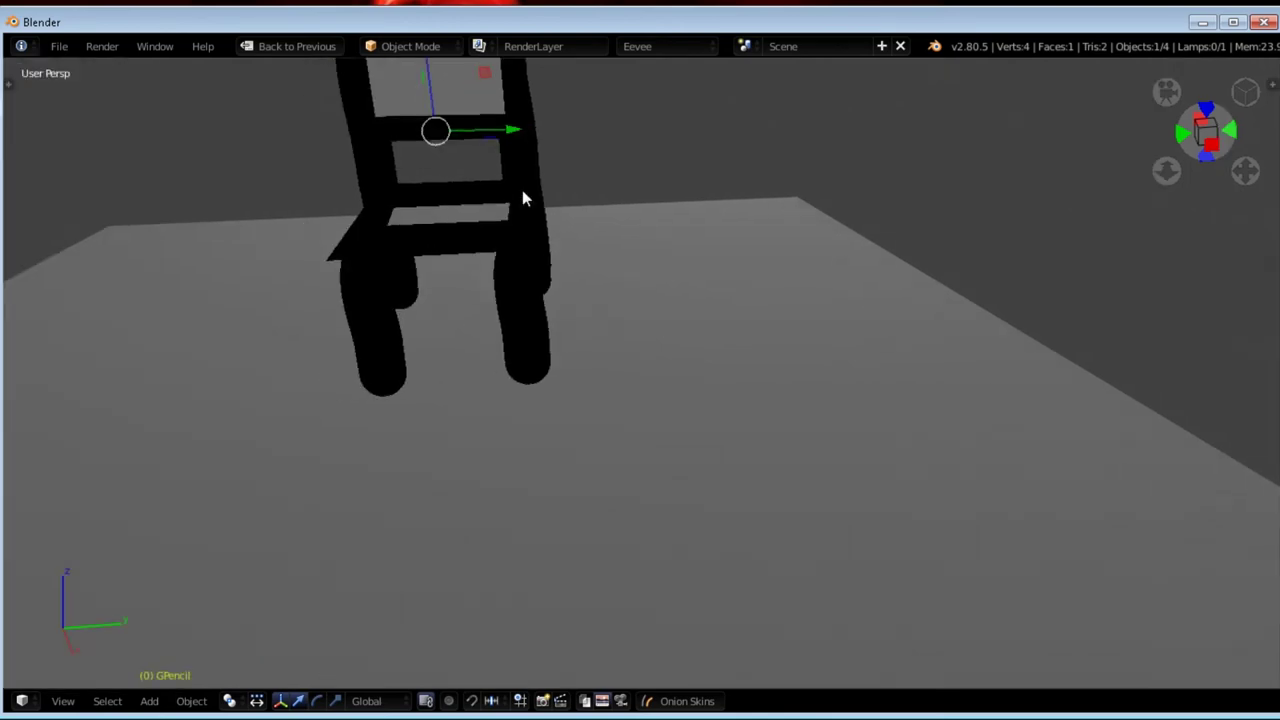
{"action": "mouse_move", "coordinate": [362, 195]}
{"action": "middle_mouse_down"}
{"action": "mouse_move", "coordinate": [383, 209]}
{"action": "mouse_move", "coordinate": [490, 176]}
{"action": "middle_mouse_up"}
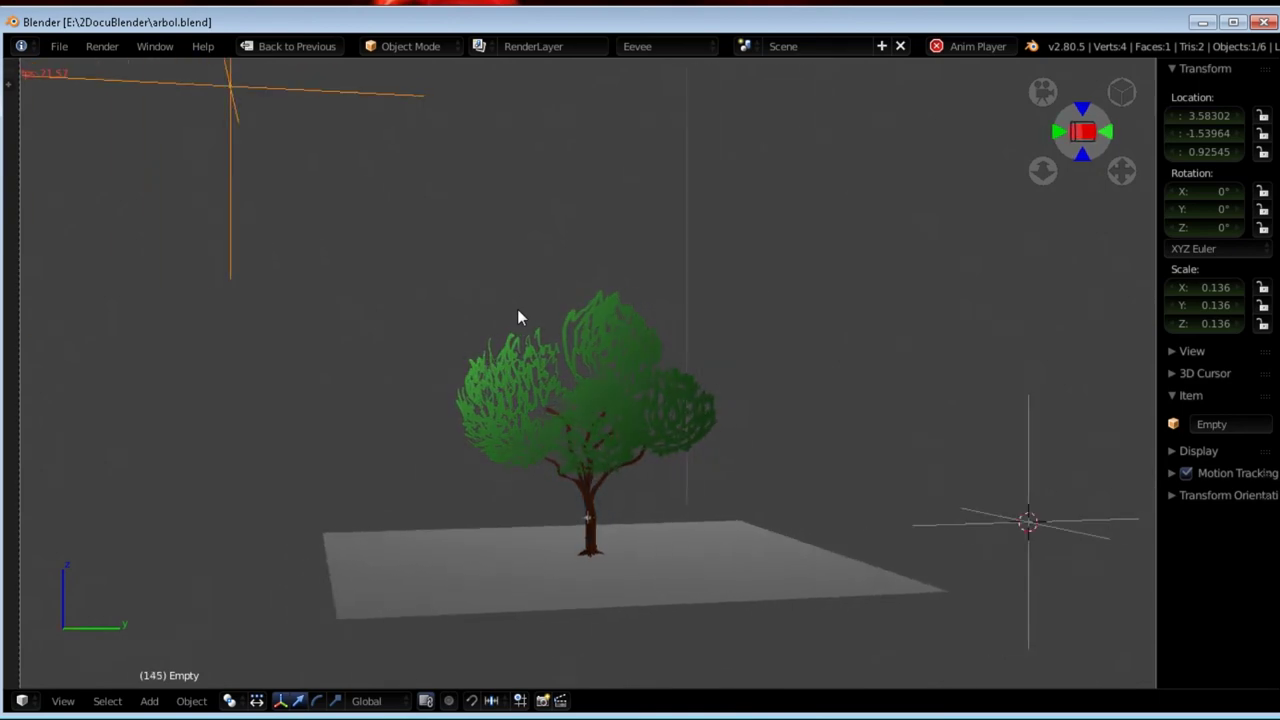
- Stop the tree animation at frame 54, centre the tree, and restore the normal layout
{"action": "key", "text": "Escape"}
{"action": "middle_click_drag", "start_coordinate": [697, 325], "coordinate": [701, 352]}
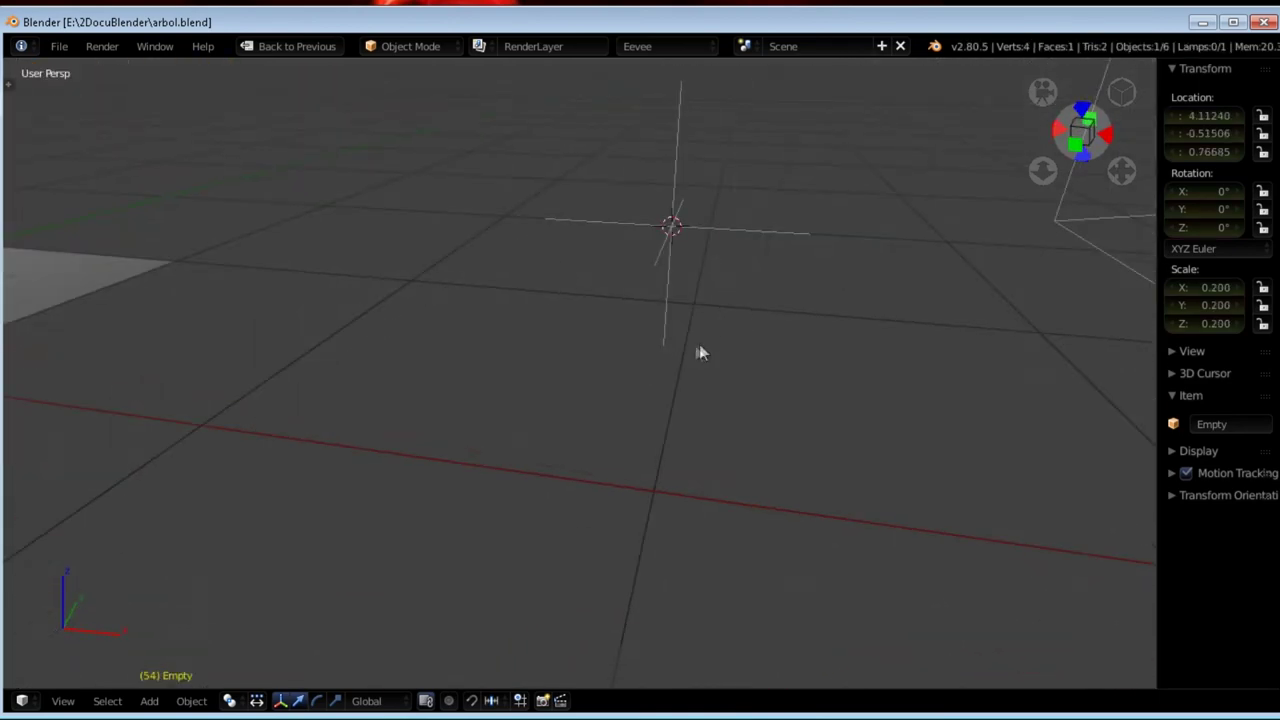
{"action": "mouse_move", "coordinate": [682, 298]}
{"action": "middle_mouse_down"}
{"action": "mouse_move", "coordinate": [643, 260]}
{"action": "mouse_move", "coordinate": [553, 262]}
{"action": "middle_mouse_up"}
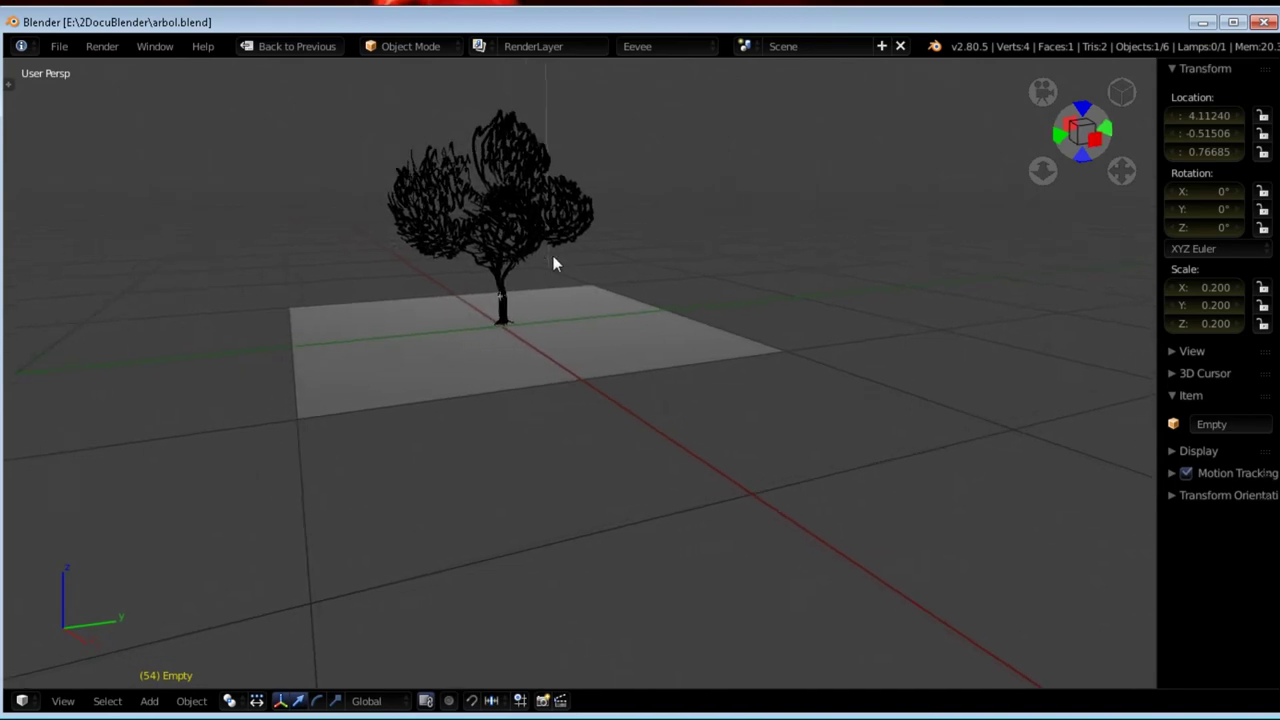
{"action": "mouse_move", "coordinate": [470, 210]}
{"action": "middle_mouse_down"}
{"action": "mouse_move", "coordinate": [506, 229]}
{"action": "mouse_move", "coordinate": [418, 213]}
{"action": "middle_mouse_up"}
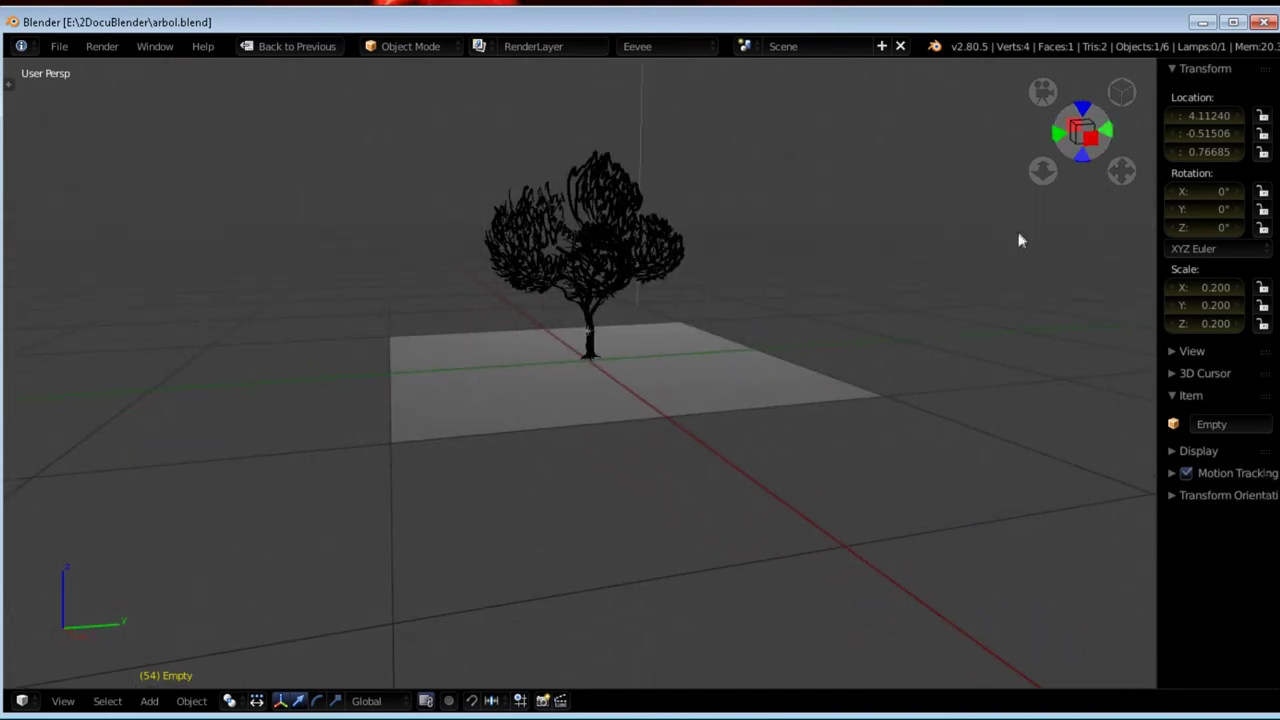
{"action": "key", "text": "ctrl+space"}
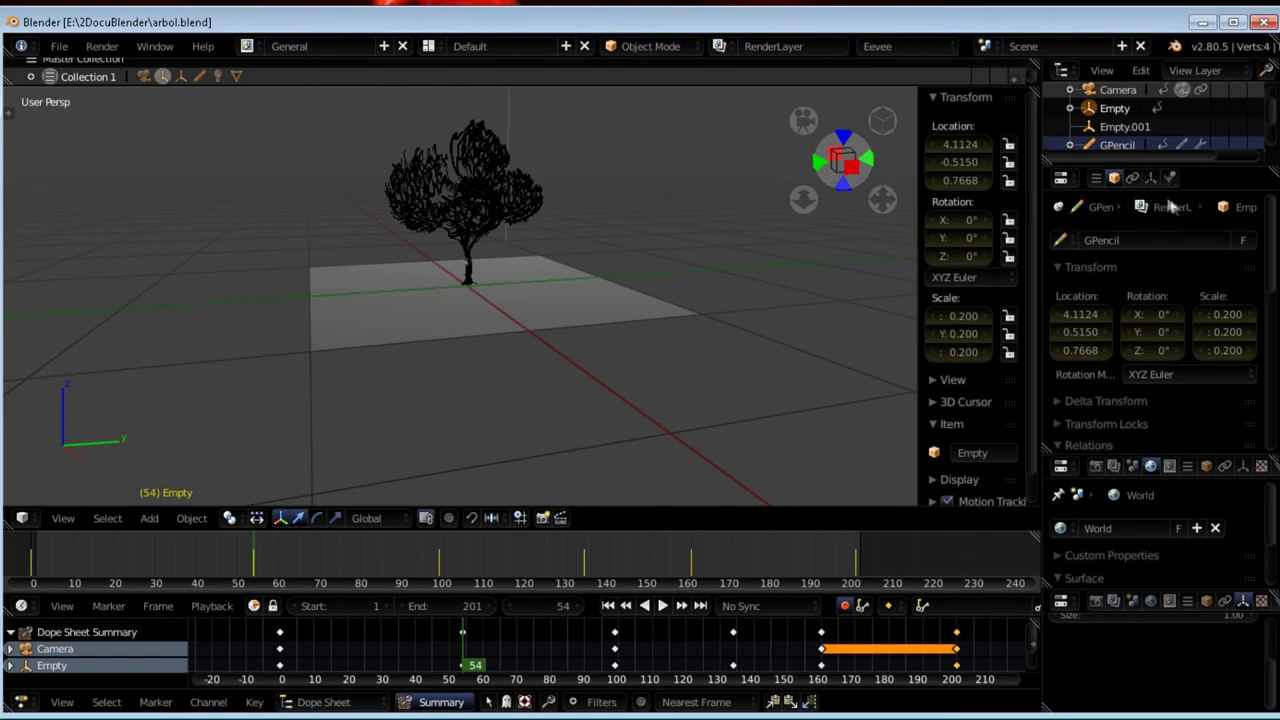
- Show the GPencil tree's Light modifier settings and zoom in on the coloured tree
{"action": "left_click", "coordinate": [1117, 145]}
{"action": "left_click", "coordinate": [1151, 177]}
{"action": "left_click", "coordinate": [1167, 267]}
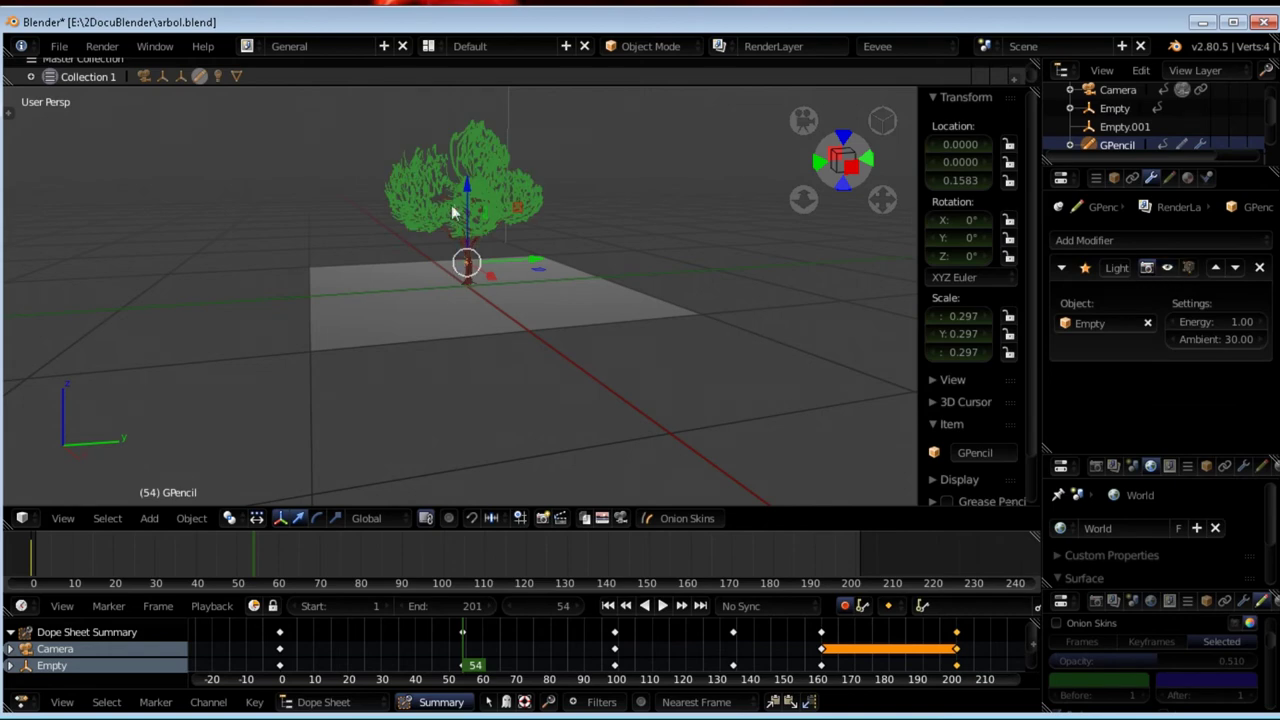
{"action": "middle_click_drag", "start_coordinate": [470, 266], "coordinate": [465, 274]}
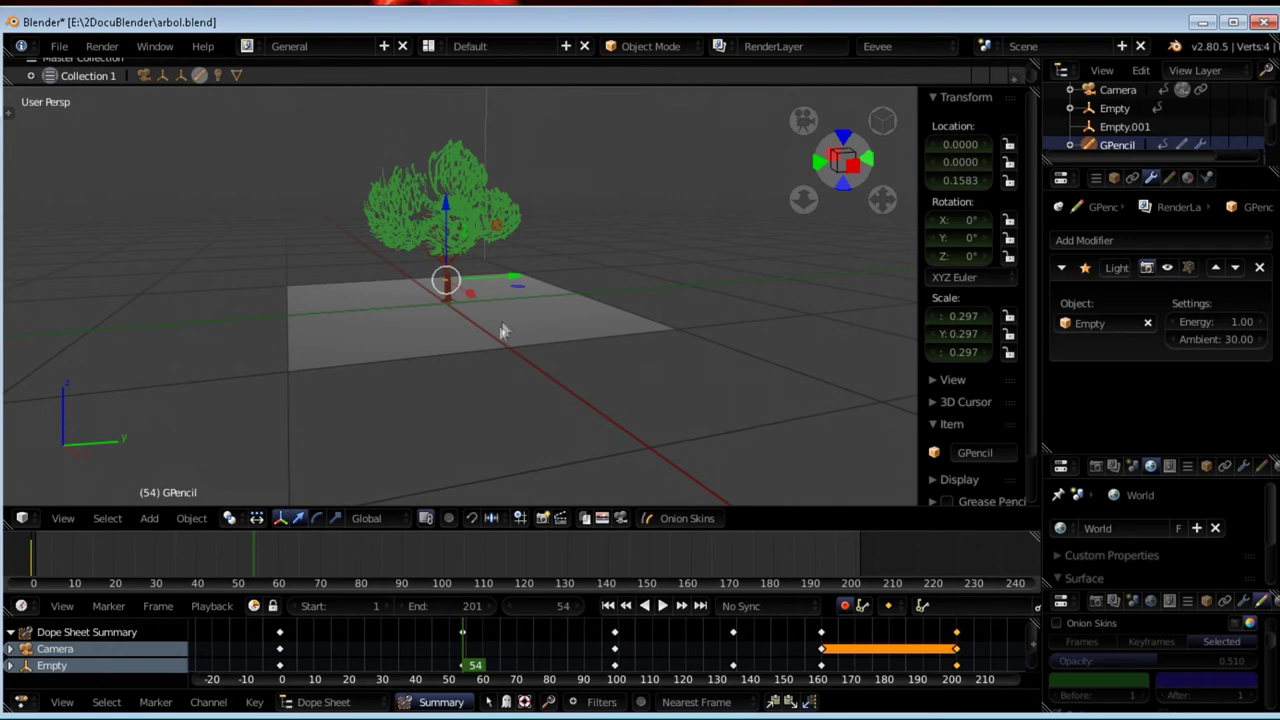
{"action": "scroll", "coordinate": [486, 325], "scroll_direction": "down", "scroll_amount": 1}
{"action": "scroll", "coordinate": [483, 325], "scroll_direction": "down", "scroll_amount": 2}
{"action": "scroll", "coordinate": [483, 325], "scroll_direction": "down", "scroll_amount": 2}
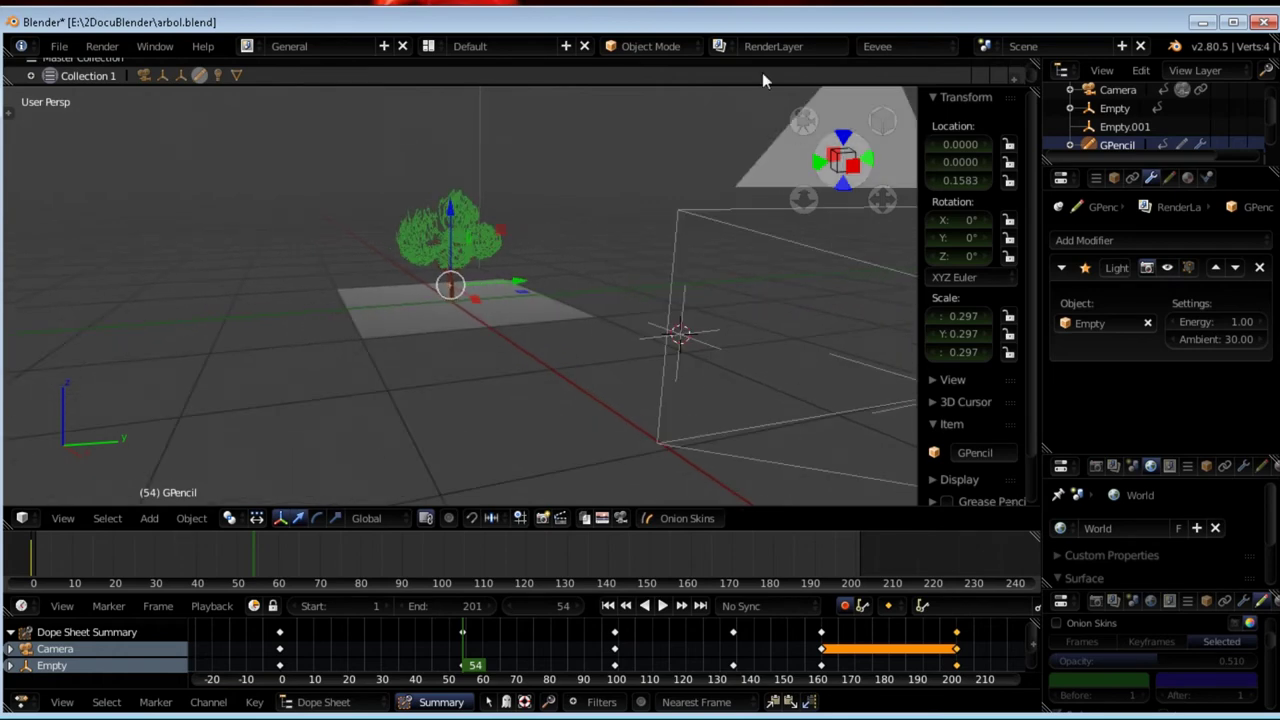
- Inspect the tree from low down, then begin File > New > Reload Start-Up File
{"action": "scroll", "coordinate": [503, 261], "scroll_direction": "up", "scroll_amount": 2}
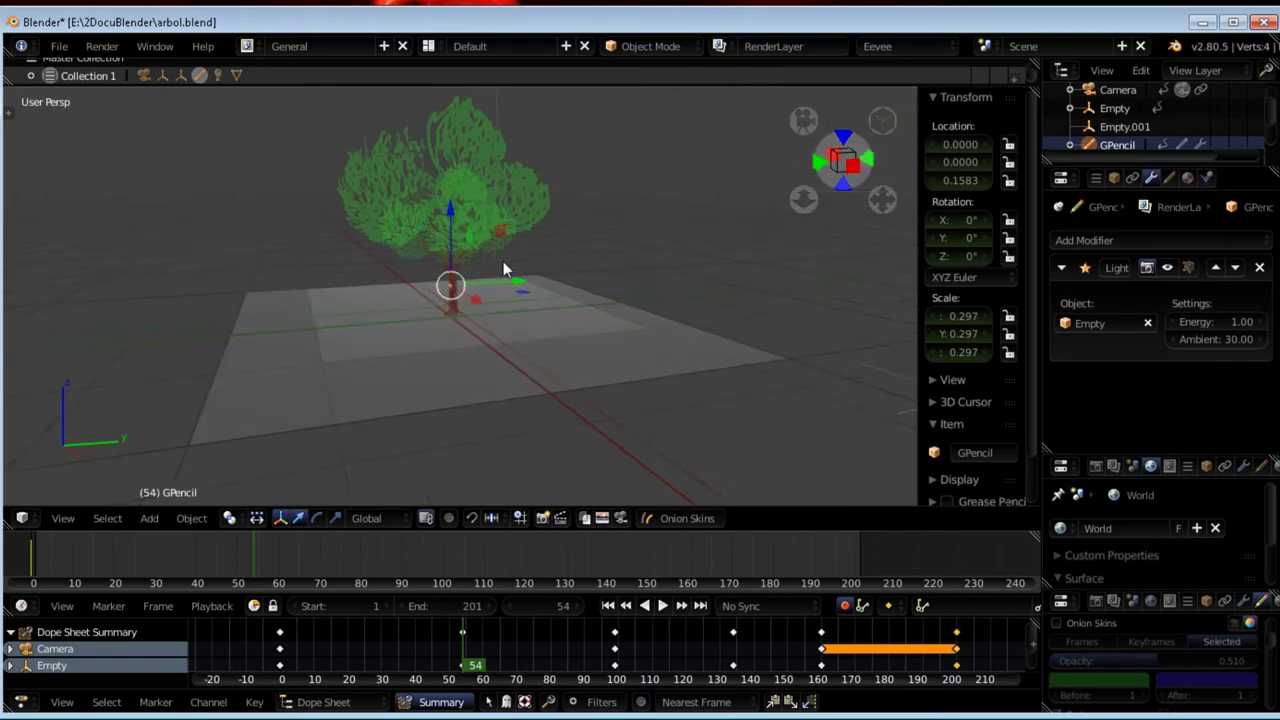
{"action": "scroll", "coordinate": [503, 261], "scroll_direction": "up", "scroll_amount": 3}
{"action": "scroll", "coordinate": [428, 289], "scroll_direction": "up", "scroll_amount": 1}
{"action": "scroll", "coordinate": [439, 367], "scroll_direction": "up", "scroll_amount": 1}
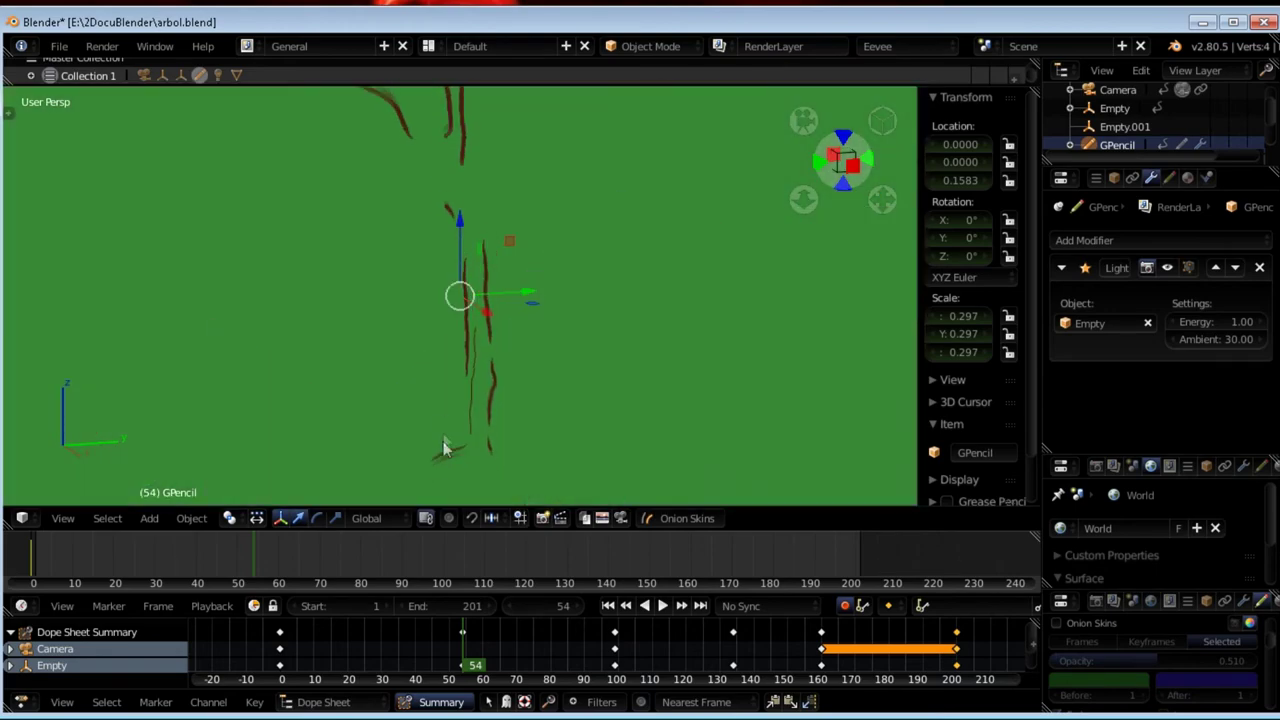
{"action": "scroll", "coordinate": [443, 449], "scroll_direction": "down", "scroll_amount": 4}
{"action": "mouse_move", "coordinate": [520, 346]}
{"action": "middle_mouse_down"}
{"action": "mouse_move", "coordinate": [493, 354]}
{"action": "mouse_move", "coordinate": [506, 322]}
{"action": "middle_mouse_up"}
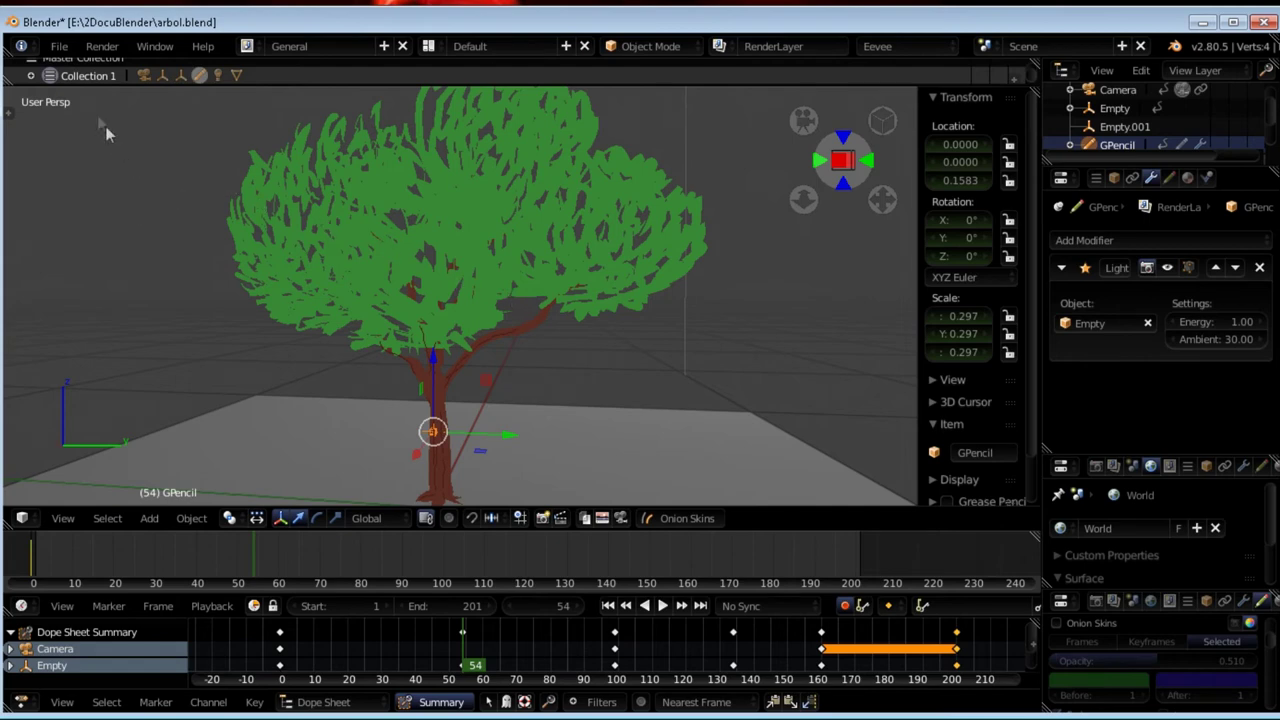
{"action": "left_click", "coordinate": [57, 48]}
{"action": "left_click", "coordinate": [70, 69]}
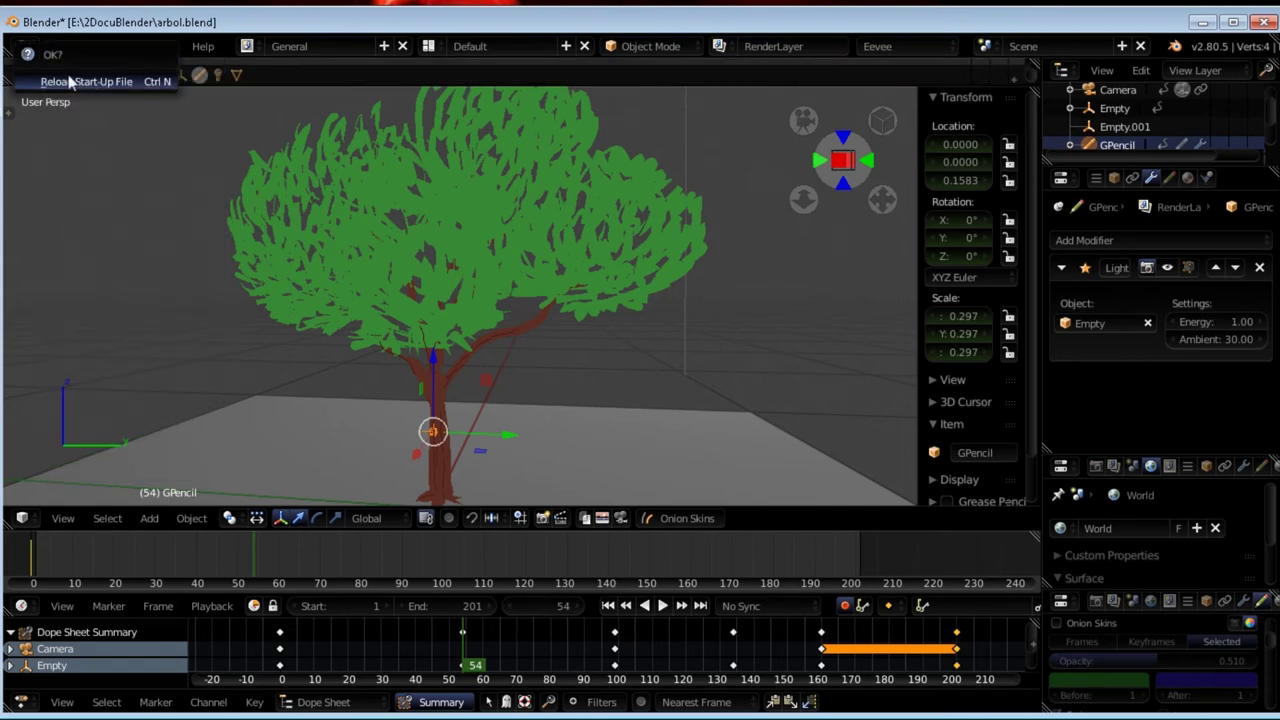
- Reload the start-up scene and raise the GPencil object 0.092 along Z in camera view
{"action": "left_click", "coordinate": [75, 84]}
{"action": "middle_click_drag", "start_coordinate": [598, 260], "coordinate": [668, 275]}
{"action": "left_click_drag", "start_coordinate": [510, 303], "coordinate": [528, 282]}
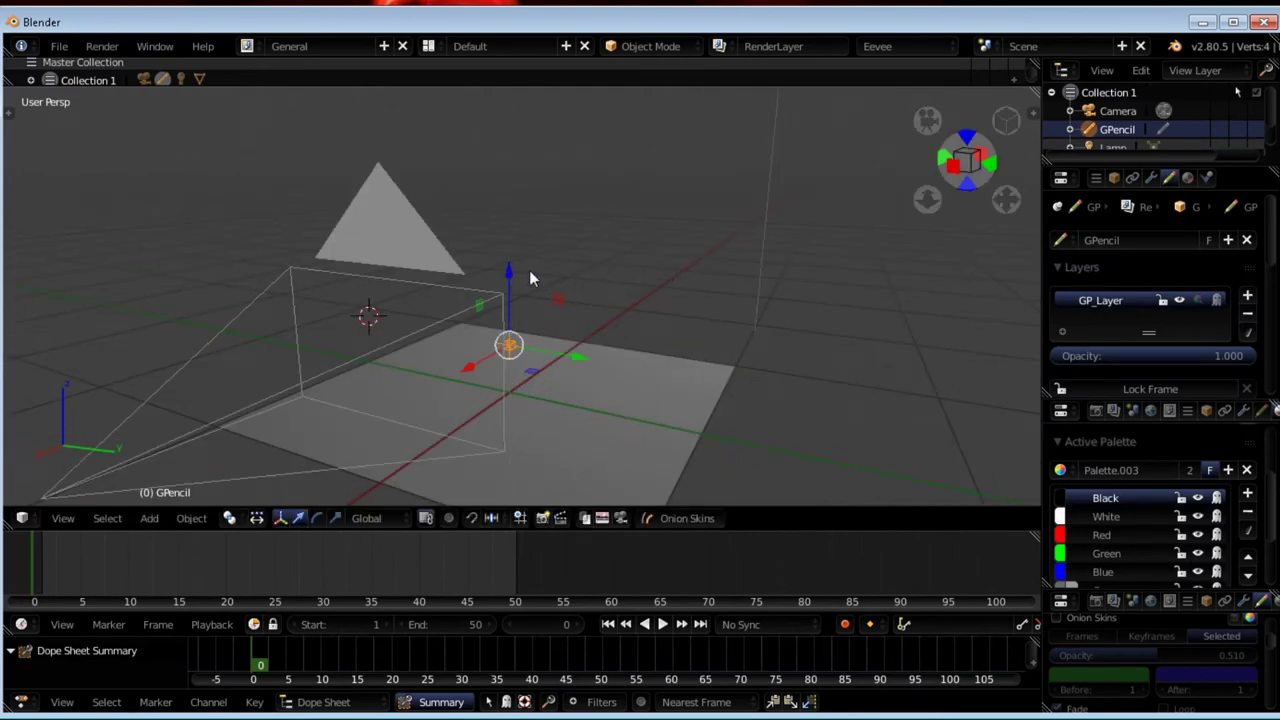
{"action": "key", "text": "KP_0"}
{"action": "key", "text": "g"}
{"action": "key", "text": "z"}
{"action": "left_click", "coordinate": [295, 335]}
- Put the GPencil object in Draw mode with a 50 px brush radius
{"action": "key", "text": "t"}
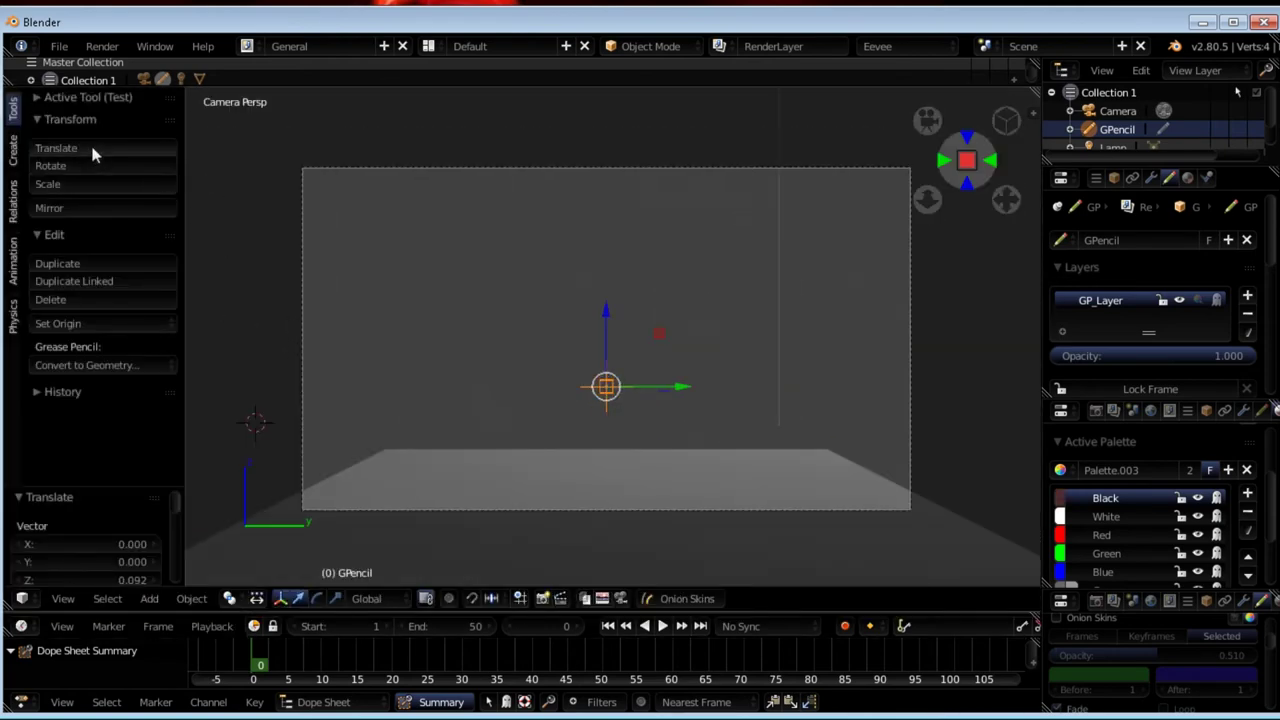
{"action": "left_click", "coordinate": [648, 46]}
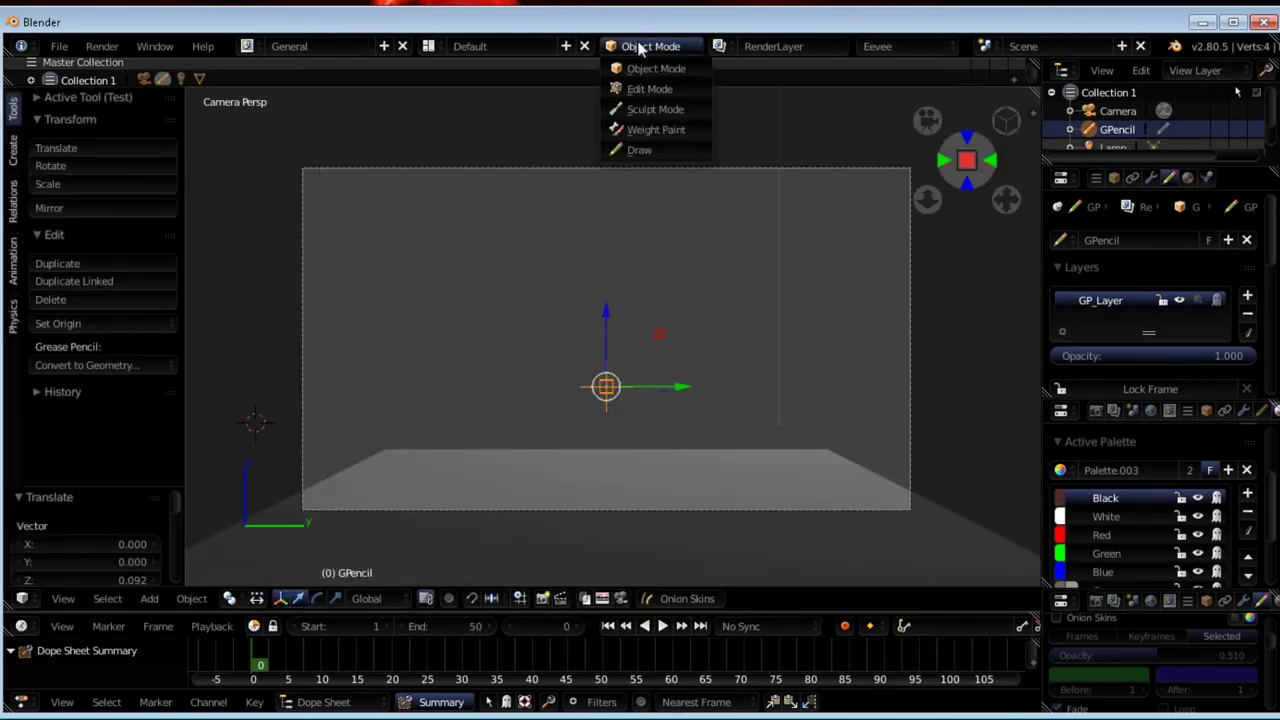
{"action": "left_click", "coordinate": [652, 151]}
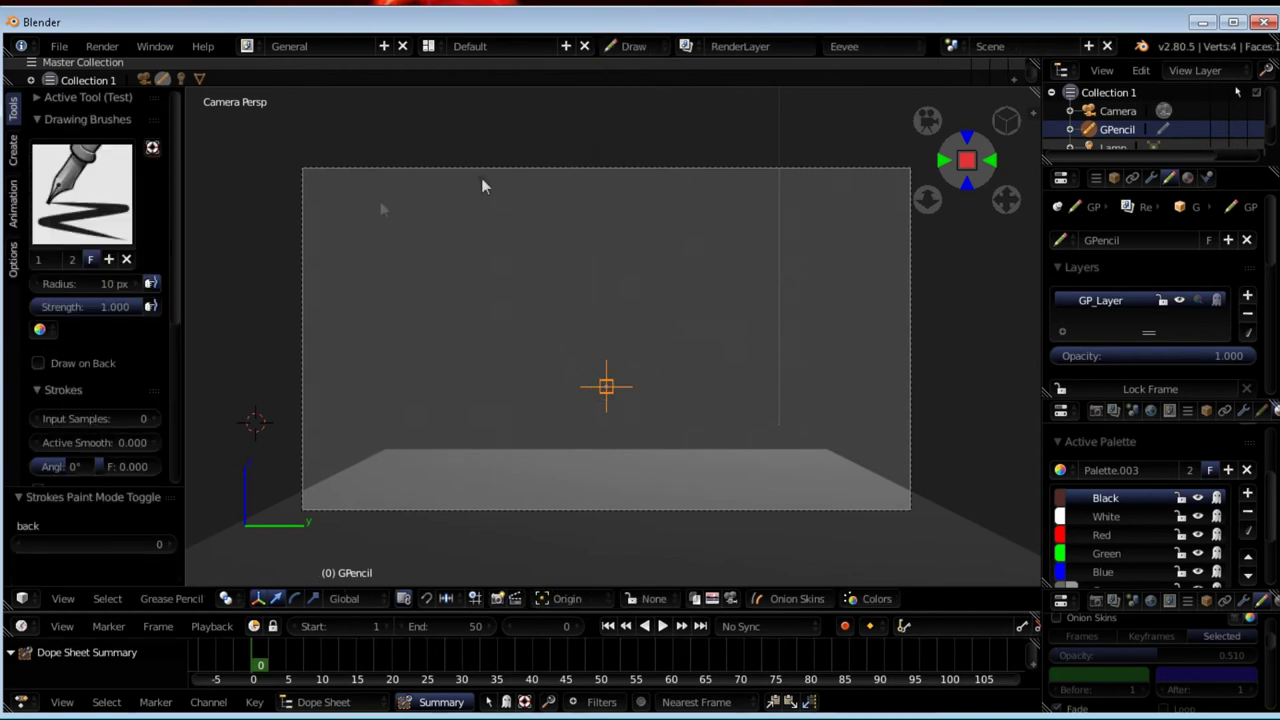
{"action": "left_click", "coordinate": [108, 284]}
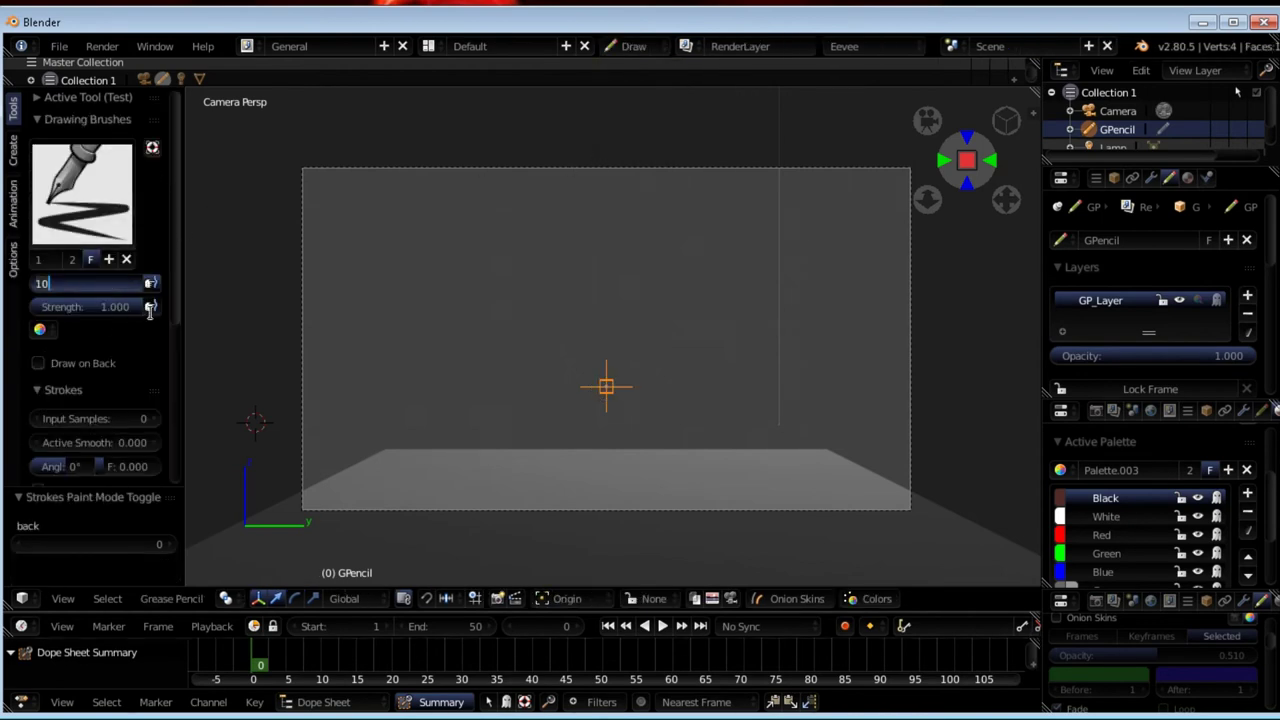
{"action": "type", "text": "50"}
{"action": "key", "text": "Return"}
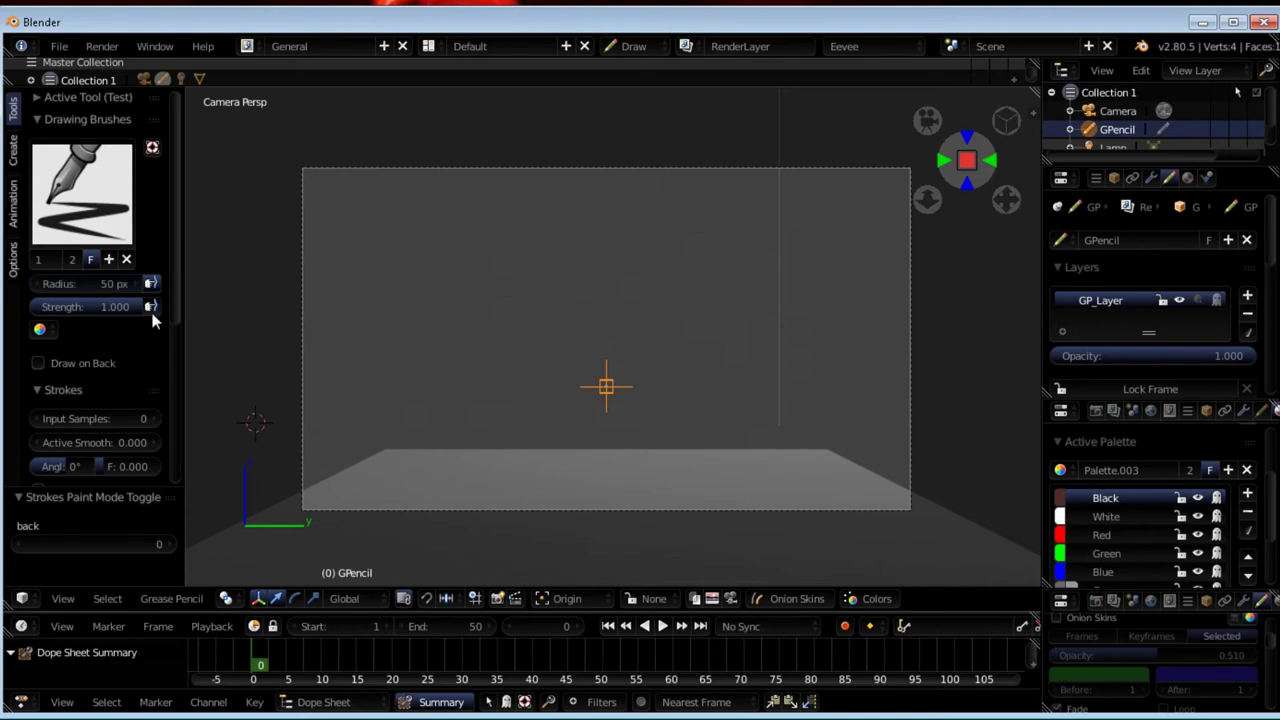
- Rename GP_Layer to 1 and try trial trunk strokes, undoing them
{"action": "double_click", "coordinate": [1110, 303]}
{"action": "type", "text": "1"}
{"action": "left_click_drag", "start_coordinate": [600, 200], "coordinate": [614, 497]}
{"action": "key", "text": "ctrl+z"}
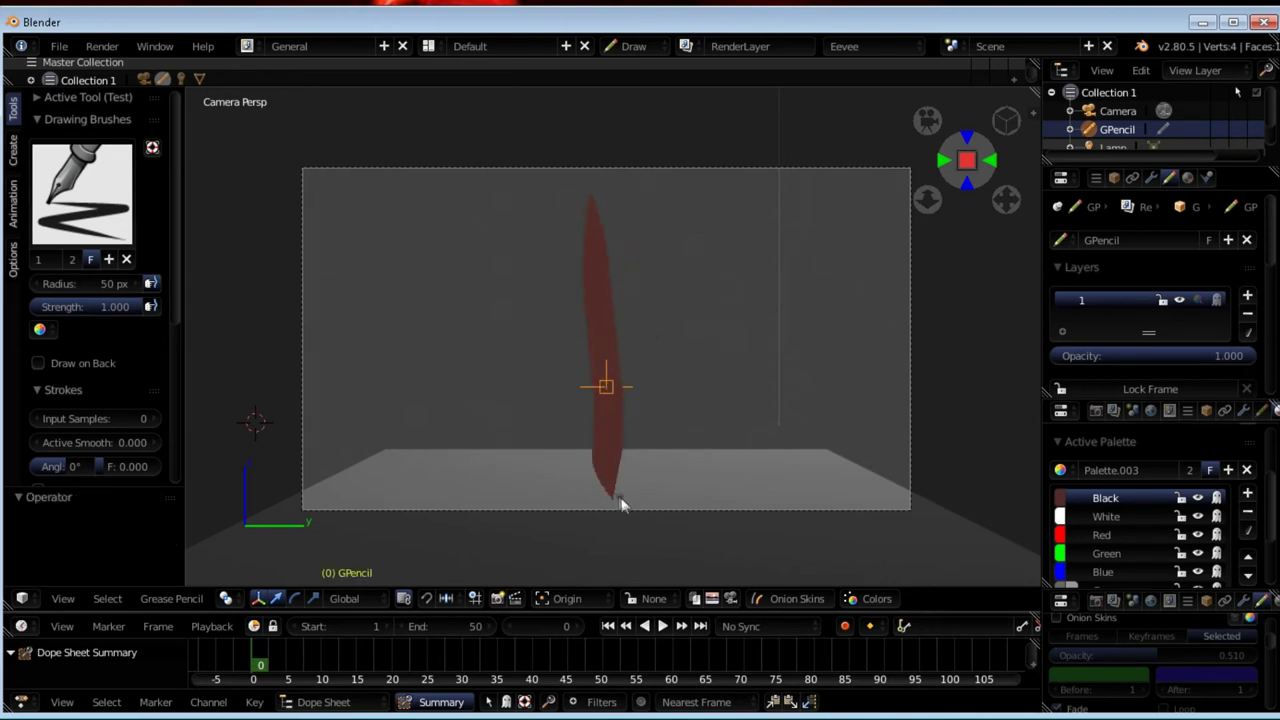
{"action": "mouse_move", "coordinate": [650, 431]}
{"action": "middle_mouse_down"}
{"action": "mouse_move", "coordinate": [659, 379]}
{"action": "mouse_move", "coordinate": [799, 372]}
{"action": "mouse_move", "coordinate": [755, 400]}
{"action": "mouse_move", "coordinate": [587, 411]}
{"action": "mouse_move", "coordinate": [634, 417]}
{"action": "mouse_move", "coordinate": [608, 404]}
{"action": "middle_mouse_up"}
{"action": "key", "text": "ctrl+z"}
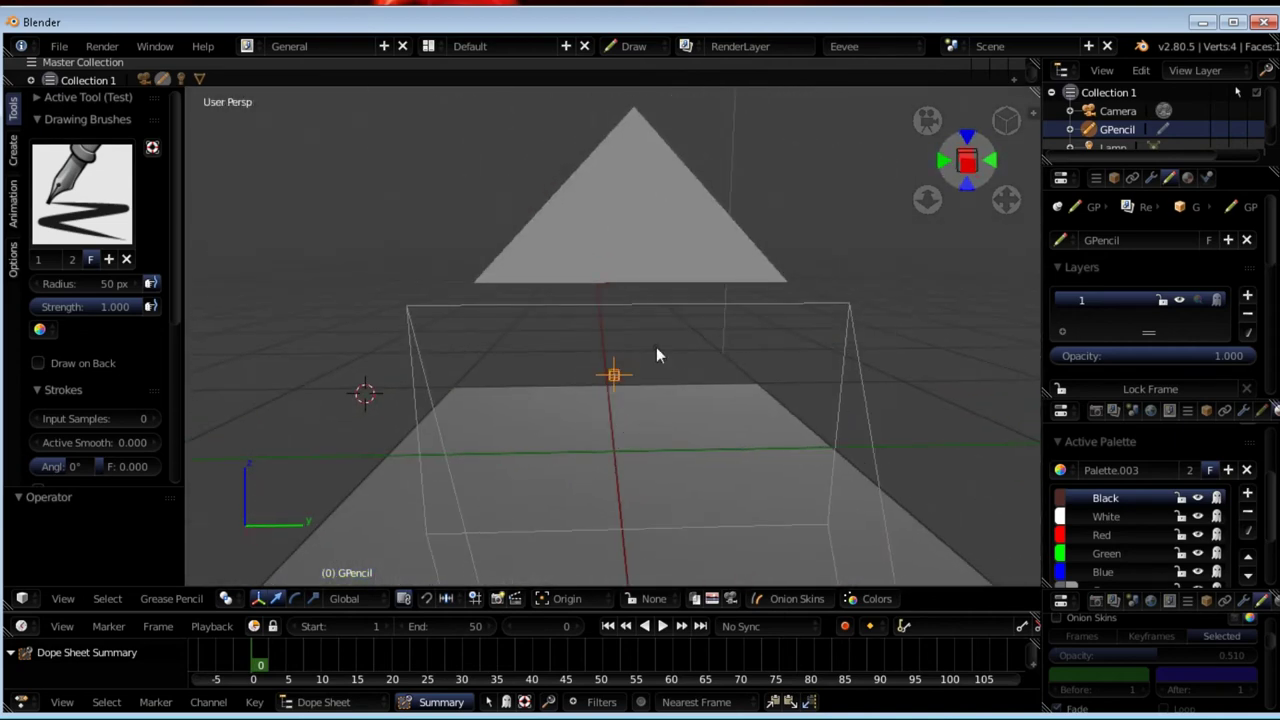
{"action": "key", "text": "KP_0"}
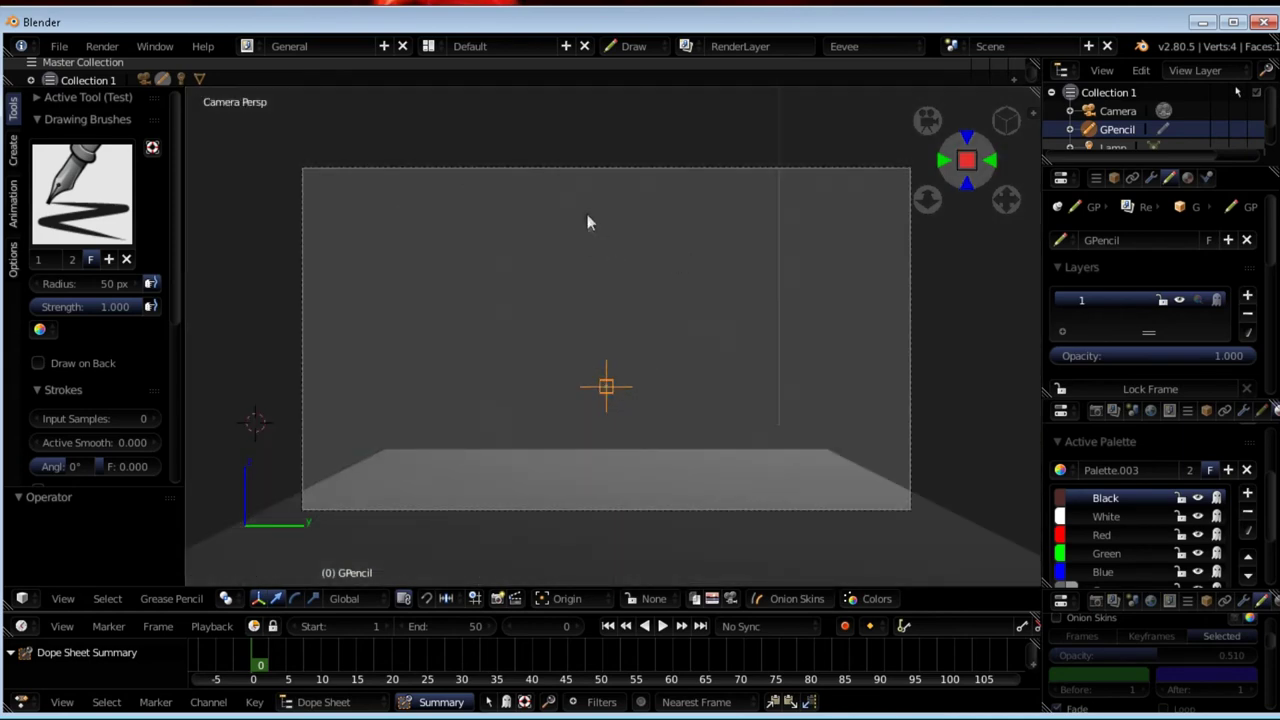
- Paint a tall dark red trunk stroke from top to ground, then add a new layer
{"action": "left_click_drag", "start_coordinate": [592, 206], "coordinate": [595, 214]}
{"action": "left_click_drag", "start_coordinate": [600, 380], "coordinate": [600, 421]}
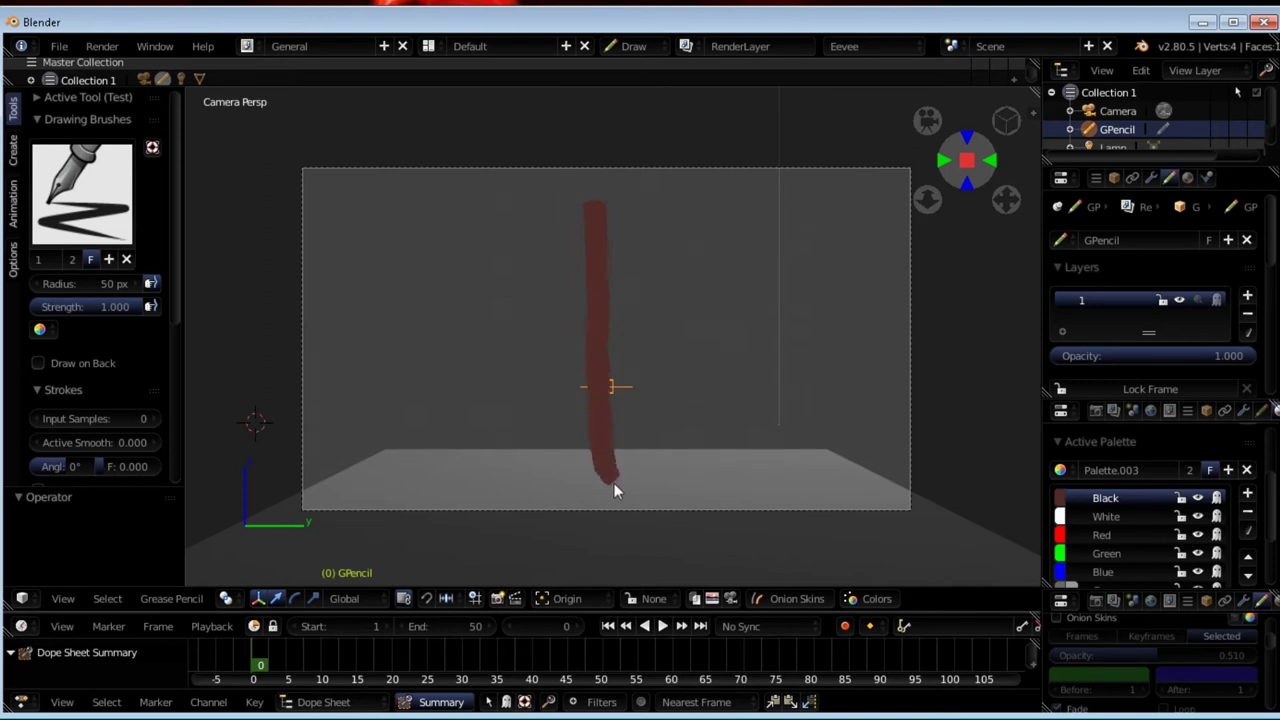
{"action": "left_click_drag", "start_coordinate": [627, 496], "coordinate": [637, 501]}
{"action": "left_click", "coordinate": [1247, 297]}
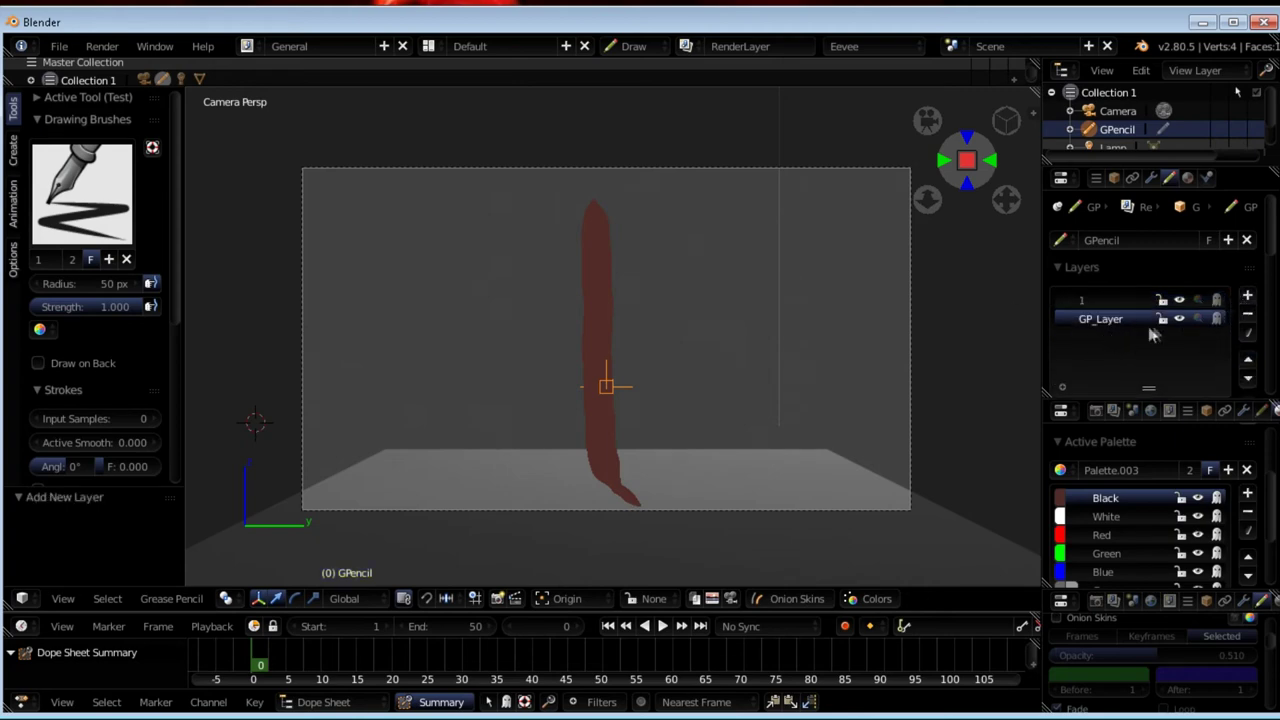
- Add extra strokes to thicken the trunk, undoing the unwanted left-side ones
{"action": "left_click_drag", "start_coordinate": [575, 210], "coordinate": [578, 242]}
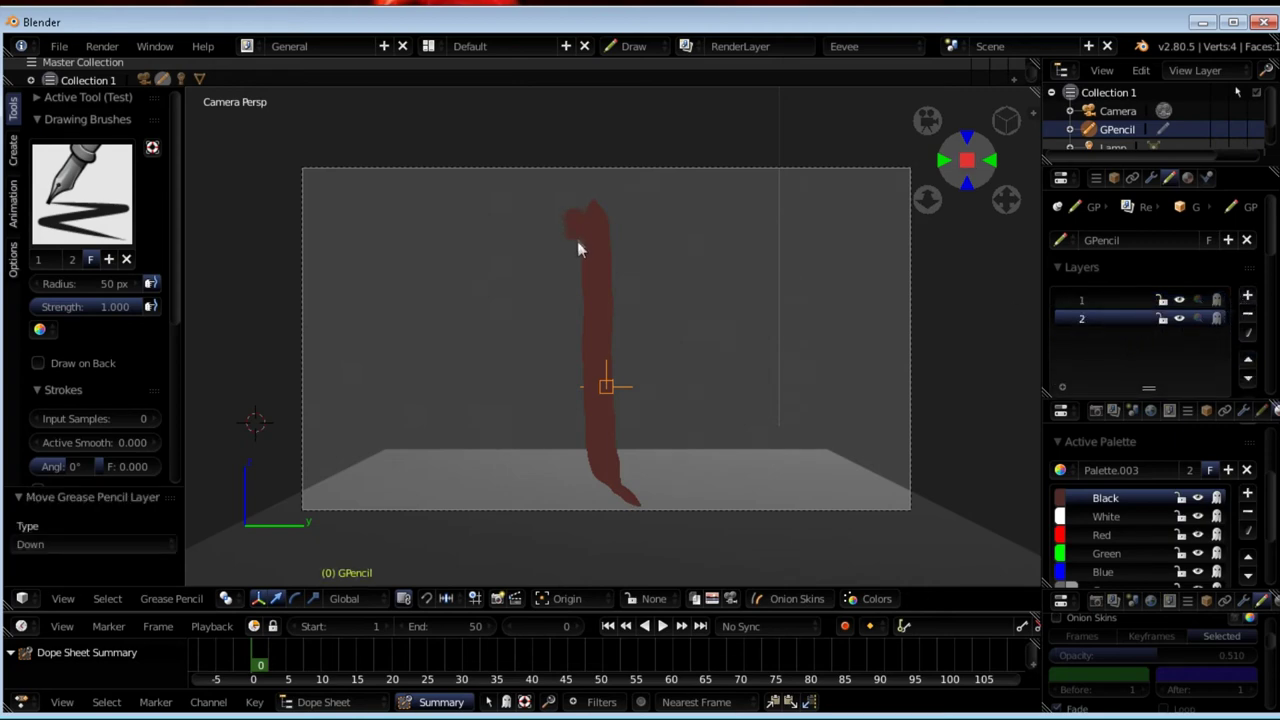
{"action": "left_click_drag", "start_coordinate": [590, 440], "coordinate": [590, 463]}
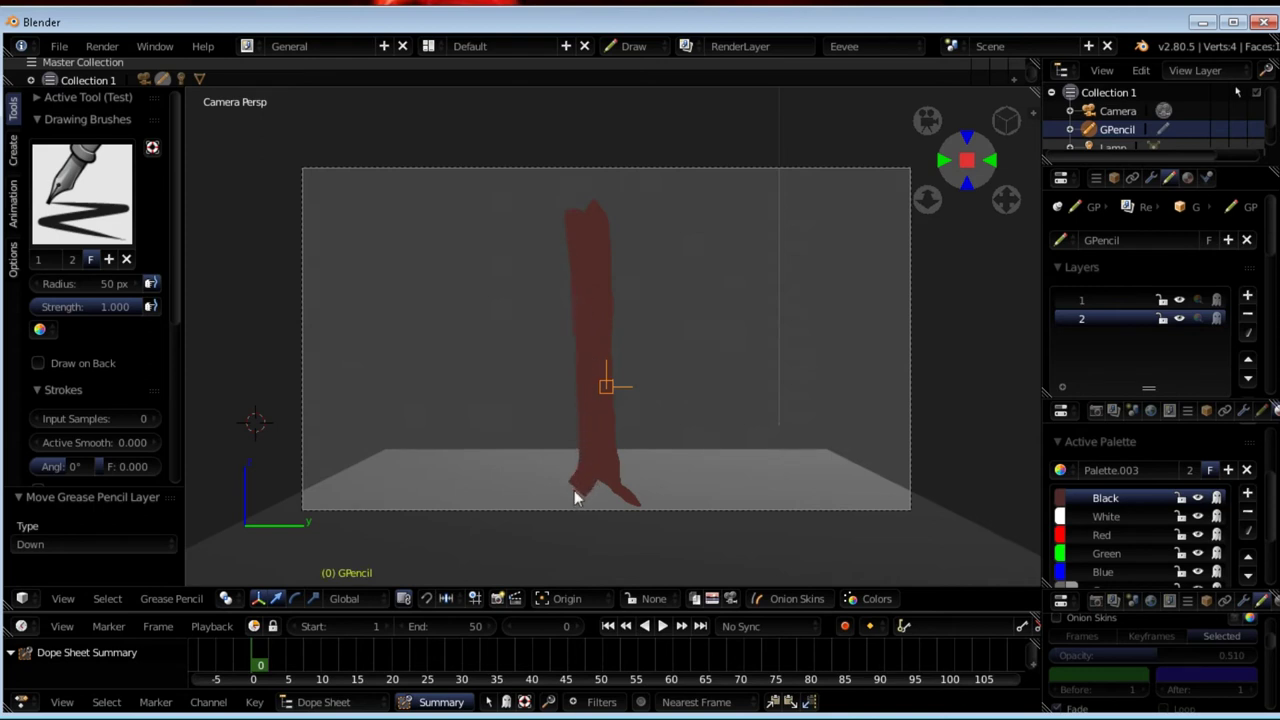
{"action": "left_click_drag", "start_coordinate": [571, 492], "coordinate": [542, 499]}
{"action": "key", "text": "ctrl+z"}
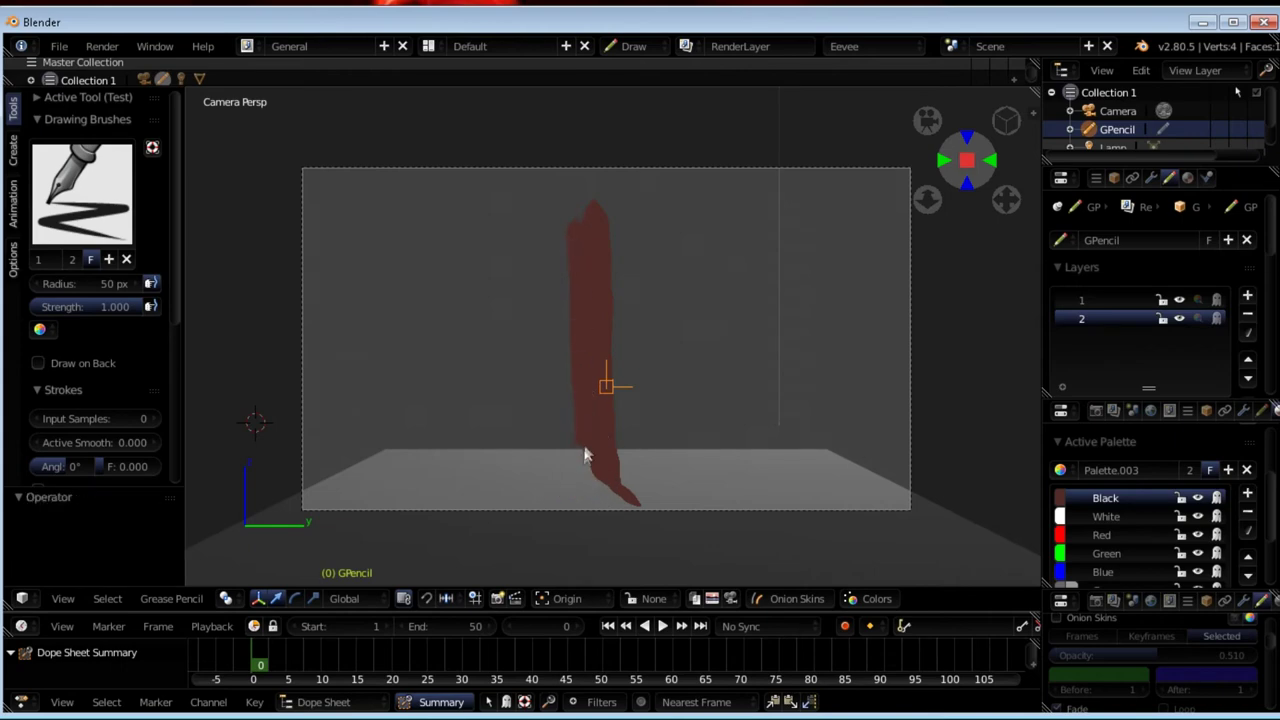
{"action": "middle_click_drag", "start_coordinate": [545, 452], "coordinate": [589, 471]}
- Add a layer named 3 holding a stroke along the trunk's right edge to the base
{"action": "left_click", "coordinate": [1247, 295]}
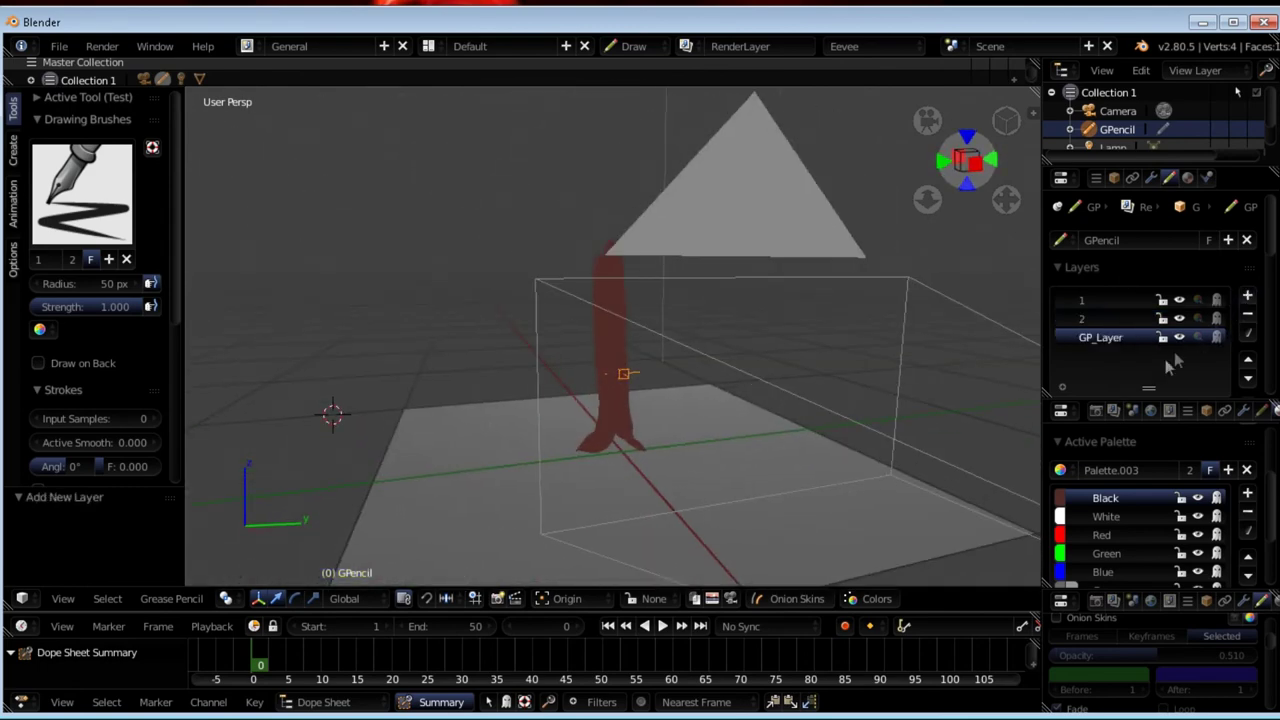
{"action": "double_click", "coordinate": [1100, 337]}
{"action": "type", "text": "3"}
{"action": "key", "text": "Return"}
{"action": "key", "text": "KP_0"}
{"action": "mouse_move", "coordinate": [617, 393]}
{"action": "left_mouse_down"}
{"action": "mouse_move", "coordinate": [620, 449]}
{"action": "mouse_move", "coordinate": [650, 478]}
{"action": "left_mouse_up"}
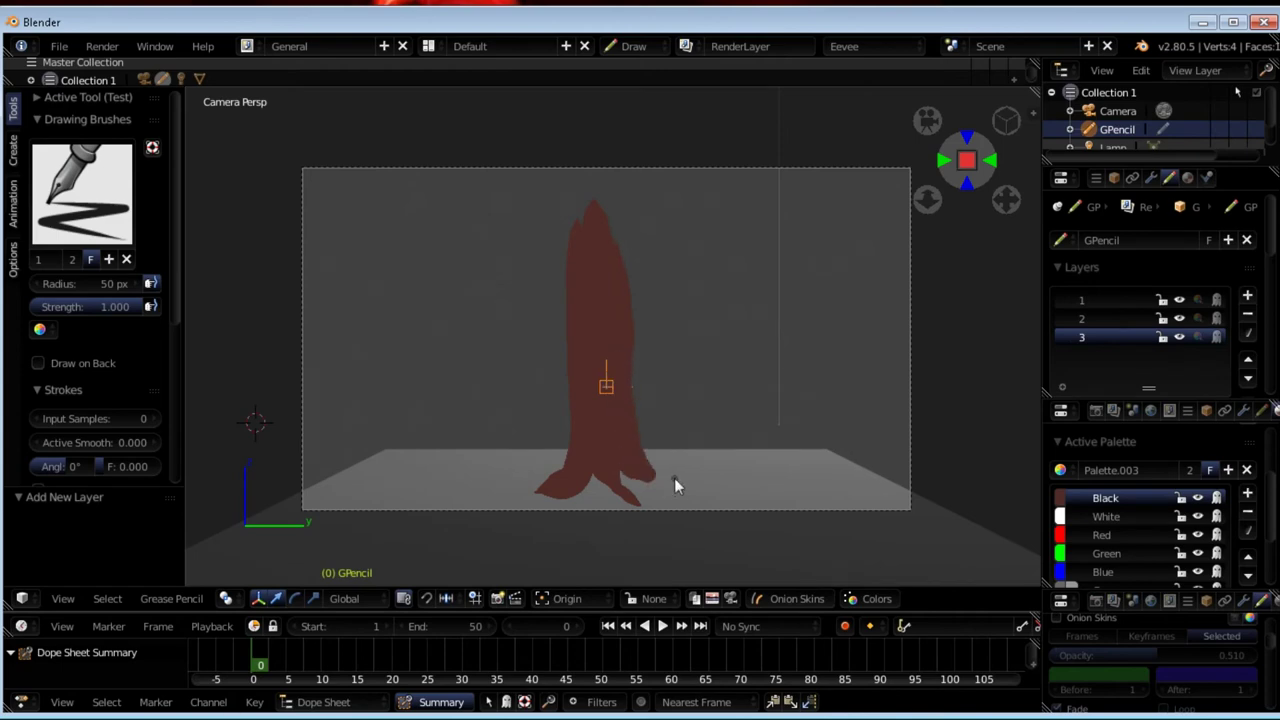
{"action": "key", "text": "ctrl+z"}
{"action": "key", "text": "ctrl+shift+z"}
{"action": "mouse_move", "coordinate": [708, 446]}
{"action": "middle_mouse_down"}
{"action": "mouse_move", "coordinate": [640, 434]}
{"action": "mouse_move", "coordinate": [502, 473]}
{"action": "mouse_move", "coordinate": [486, 495]}
{"action": "mouse_move", "coordinate": [608, 476]}
{"action": "mouse_move", "coordinate": [660, 500]}
{"action": "mouse_move", "coordinate": [548, 510]}
{"action": "mouse_move", "coordinate": [590, 442]}
{"action": "middle_mouse_up"}
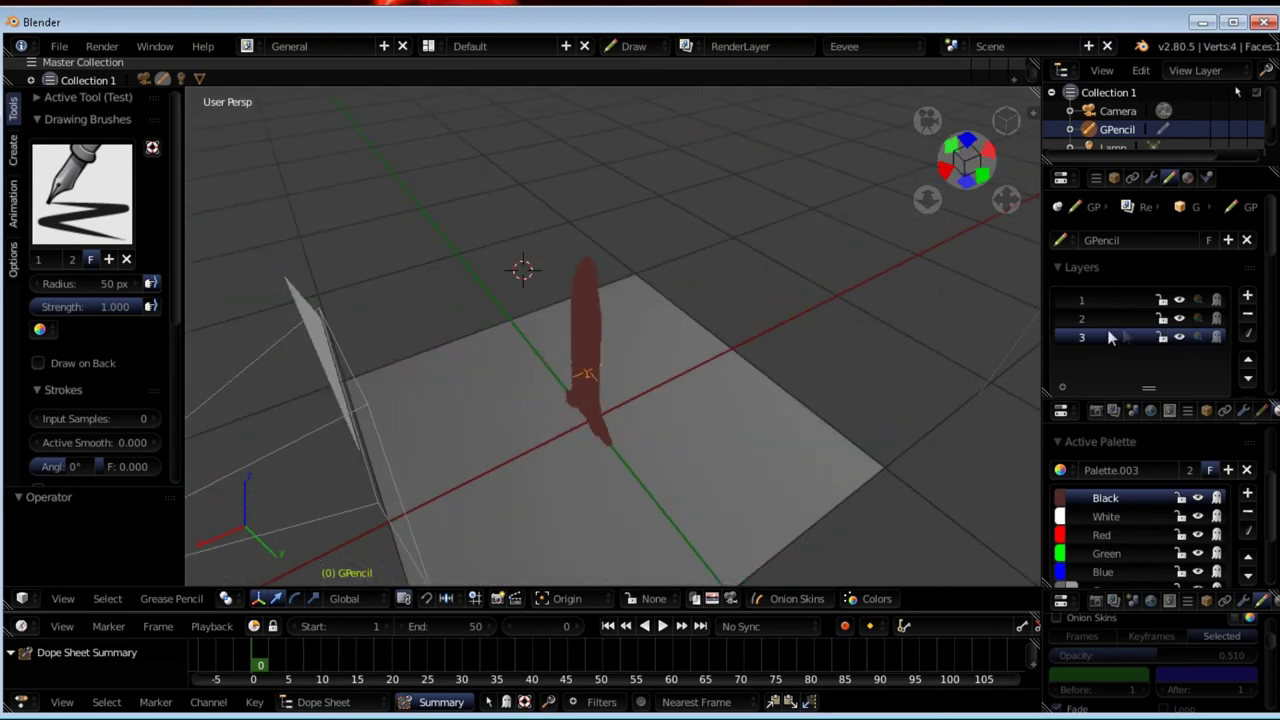
- Hide layers 2 and 3 so only layer 1's thin trunk shows, then enter Sculpt Mode
{"action": "left_click", "coordinate": [1179, 301]}
{"action": "left_click", "coordinate": [1179, 301]}
{"action": "mouse_move", "coordinate": [860, 380]}
{"action": "middle_mouse_down"}
{"action": "mouse_move", "coordinate": [794, 378]}
{"action": "mouse_move", "coordinate": [864, 400]}
{"action": "mouse_move", "coordinate": [840, 392]}
{"action": "middle_mouse_up"}
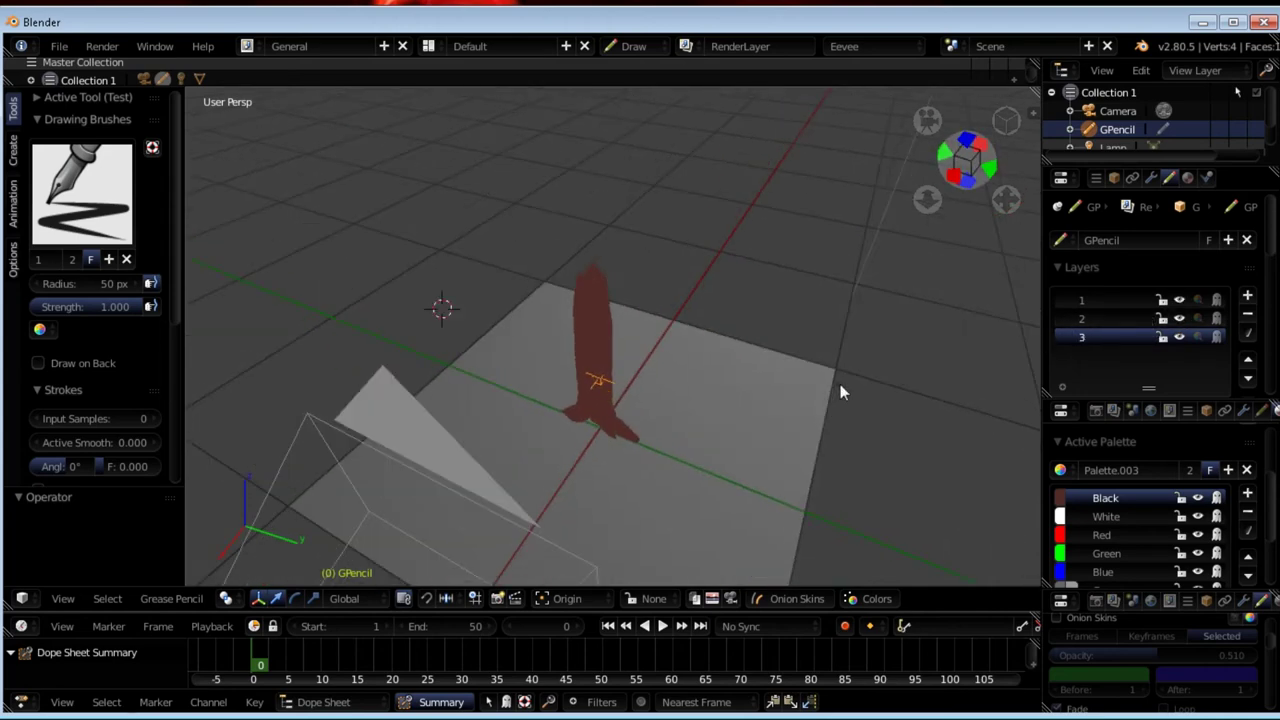
{"action": "left_click", "coordinate": [1180, 318]}
{"action": "left_click", "coordinate": [1184, 335]}
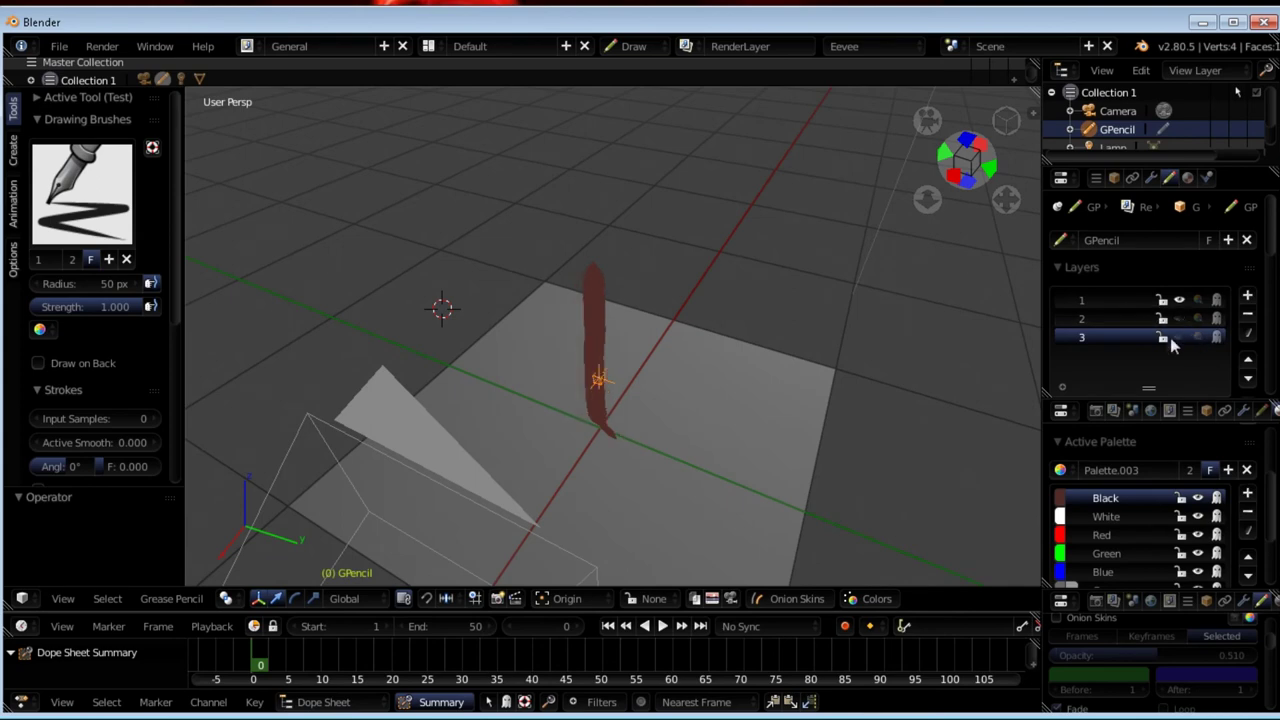
{"action": "mouse_move", "coordinate": [673, 449]}
{"action": "middle_mouse_down"}
{"action": "mouse_move", "coordinate": [584, 350]}
{"action": "mouse_move", "coordinate": [593, 393]}
{"action": "middle_mouse_up"}
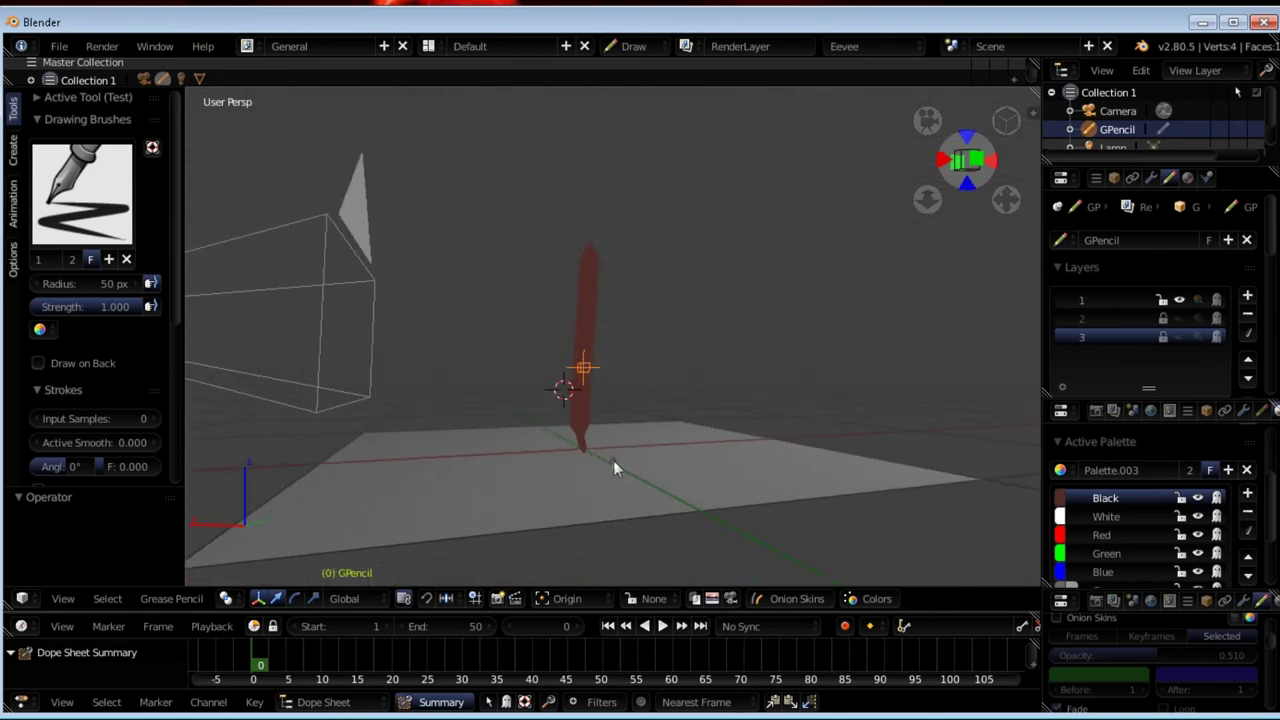
{"action": "left_click", "coordinate": [633, 46]}
{"action": "left_click", "coordinate": [640, 114]}
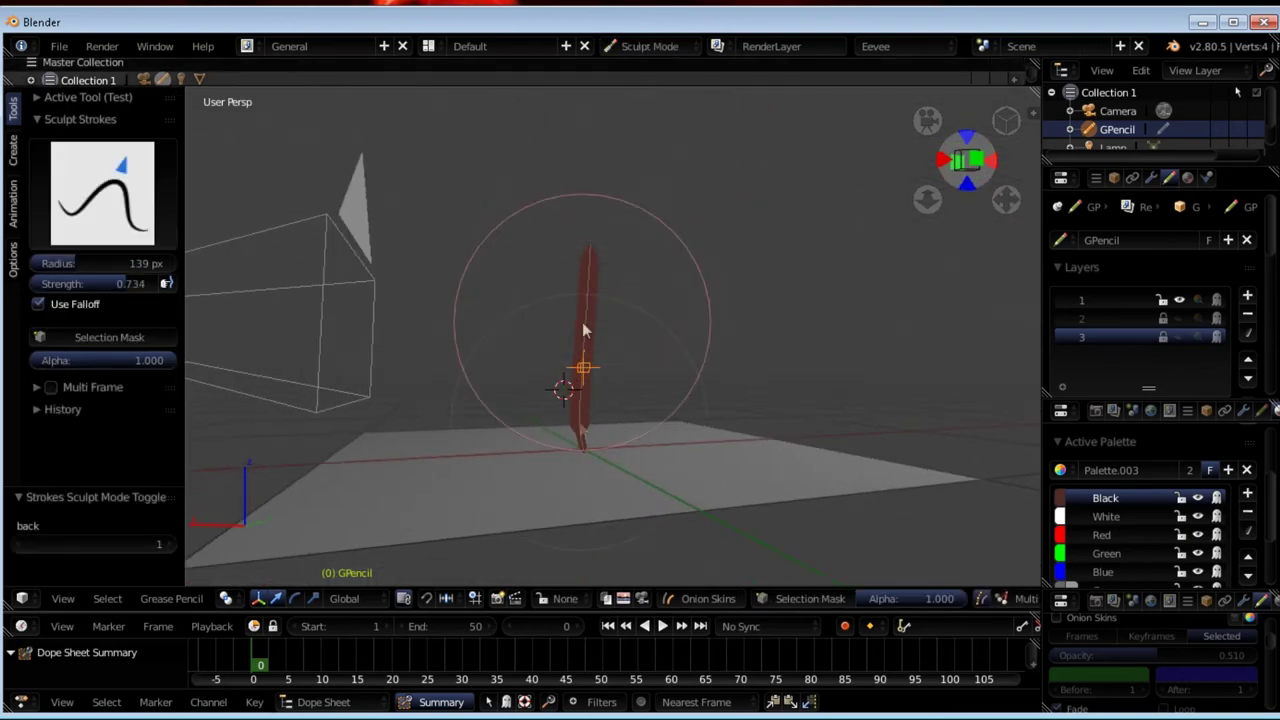
- Grab-sculpt layer 1's stroke base left into a root, then show layer 2 again
{"action": "left_click_drag", "start_coordinate": [584, 537], "coordinate": [502, 532]}
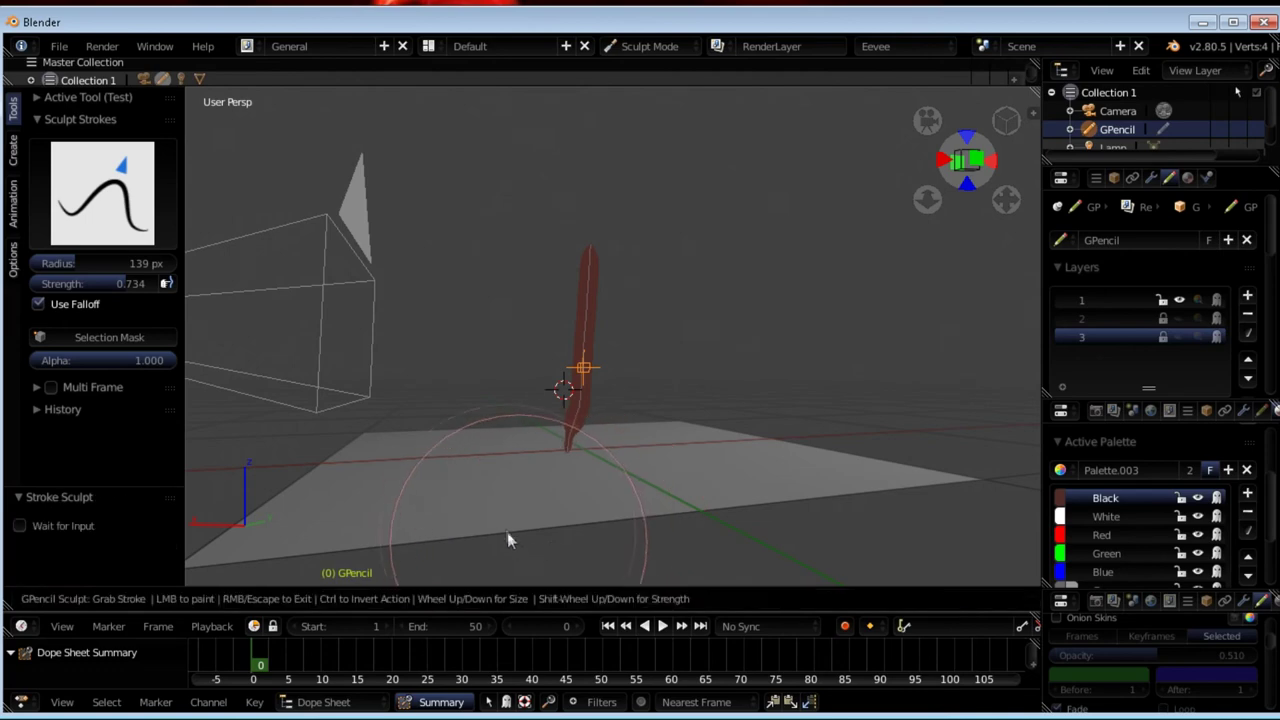
{"action": "mouse_move", "coordinate": [475, 497]}
{"action": "middle_mouse_down"}
{"action": "mouse_move", "coordinate": [443, 466]}
{"action": "mouse_move", "coordinate": [451, 490]}
{"action": "mouse_move", "coordinate": [676, 483]}
{"action": "mouse_move", "coordinate": [737, 523]}
{"action": "mouse_move", "coordinate": [797, 537]}
{"action": "mouse_move", "coordinate": [757, 491]}
{"action": "mouse_move", "coordinate": [668, 516]}
{"action": "mouse_move", "coordinate": [1111, 338]}
{"action": "middle_mouse_up"}
{"action": "left_click", "coordinate": [1181, 318]}
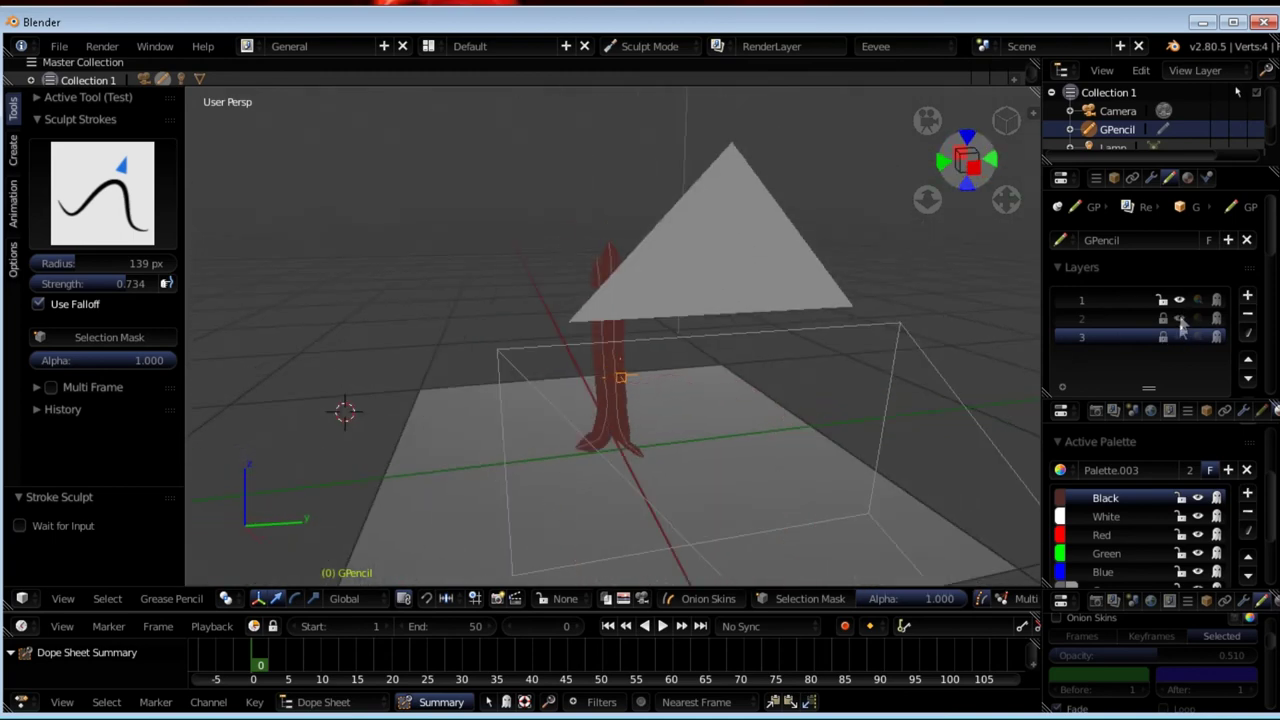
{"action": "left_click", "coordinate": [1162, 300]}
{"action": "left_click", "coordinate": [1140, 320]}
- Toggle layer 1's visibility, make layer 1 active, and switch into Edit Mode
{"action": "left_click", "coordinate": [1179, 300]}
{"action": "mouse_move", "coordinate": [780, 440]}
{"action": "middle_mouse_down"}
{"action": "mouse_move", "coordinate": [716, 484]}
{"action": "mouse_move", "coordinate": [826, 473]}
{"action": "mouse_move", "coordinate": [1020, 380]}
{"action": "middle_mouse_up"}
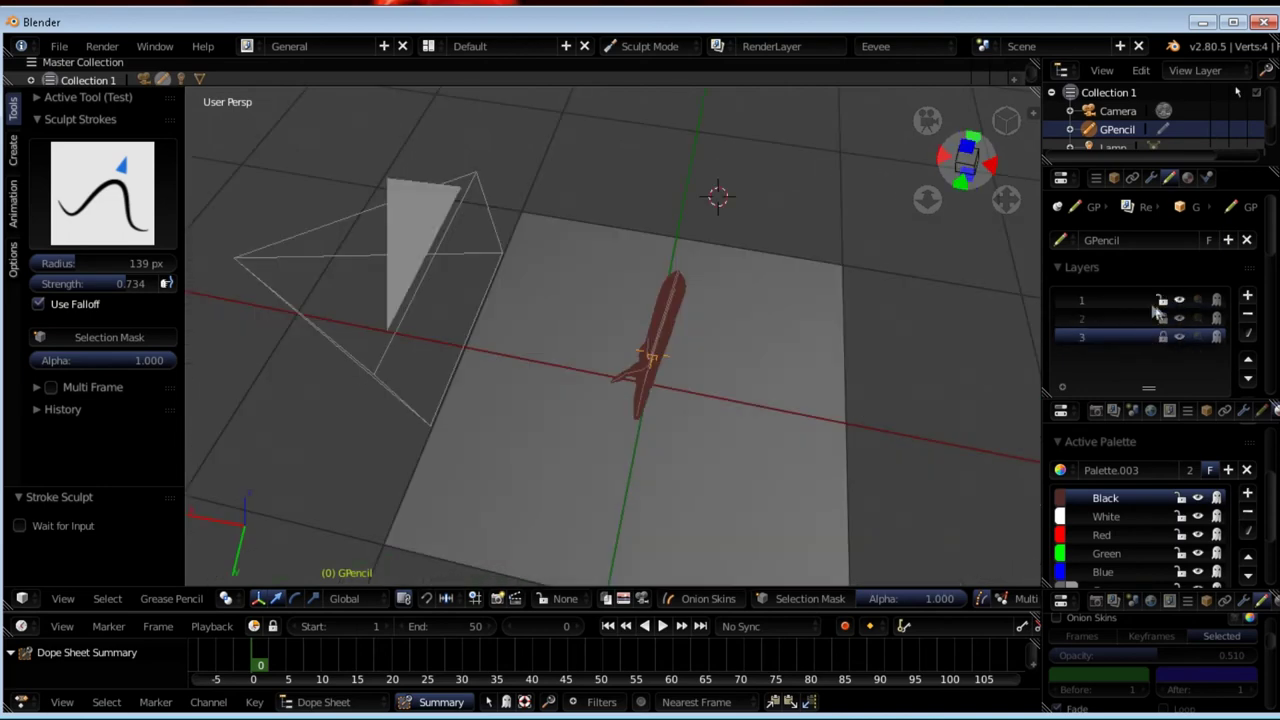
{"action": "left_click", "coordinate": [1150, 300]}
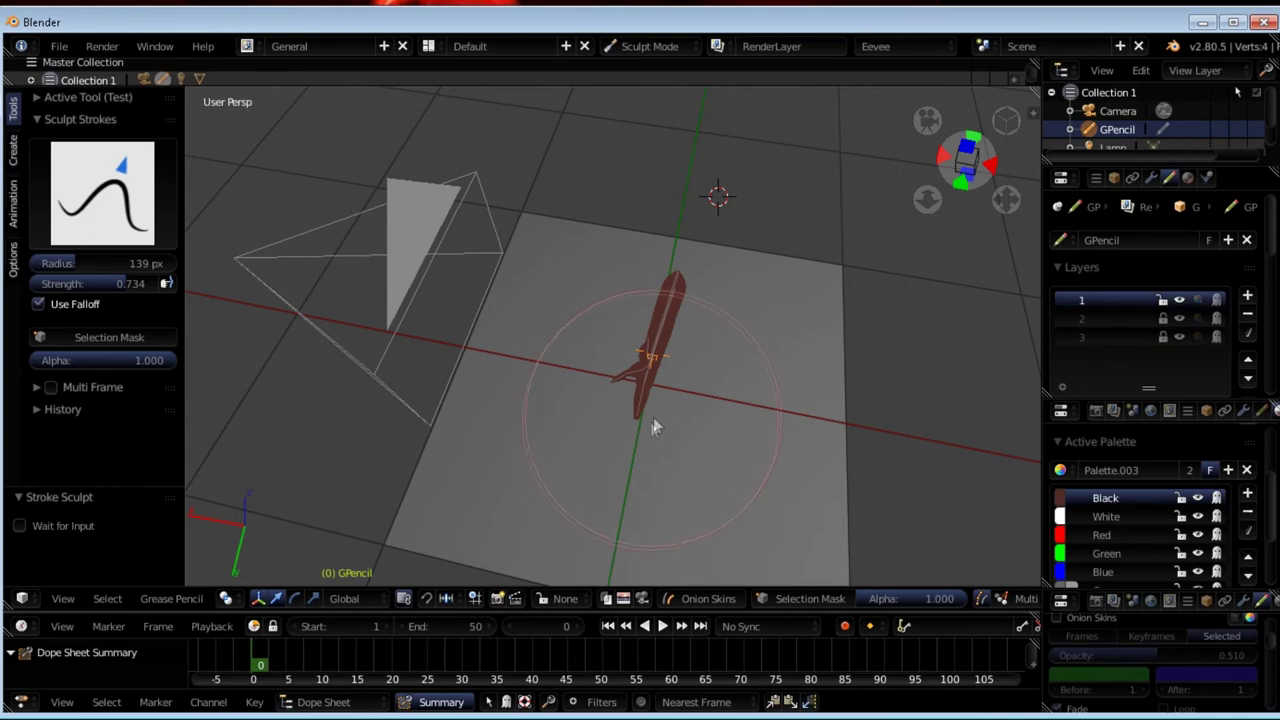
{"action": "middle_click_drag", "start_coordinate": [671, 371], "coordinate": [693, 310]}
{"action": "key", "text": "Tab"}
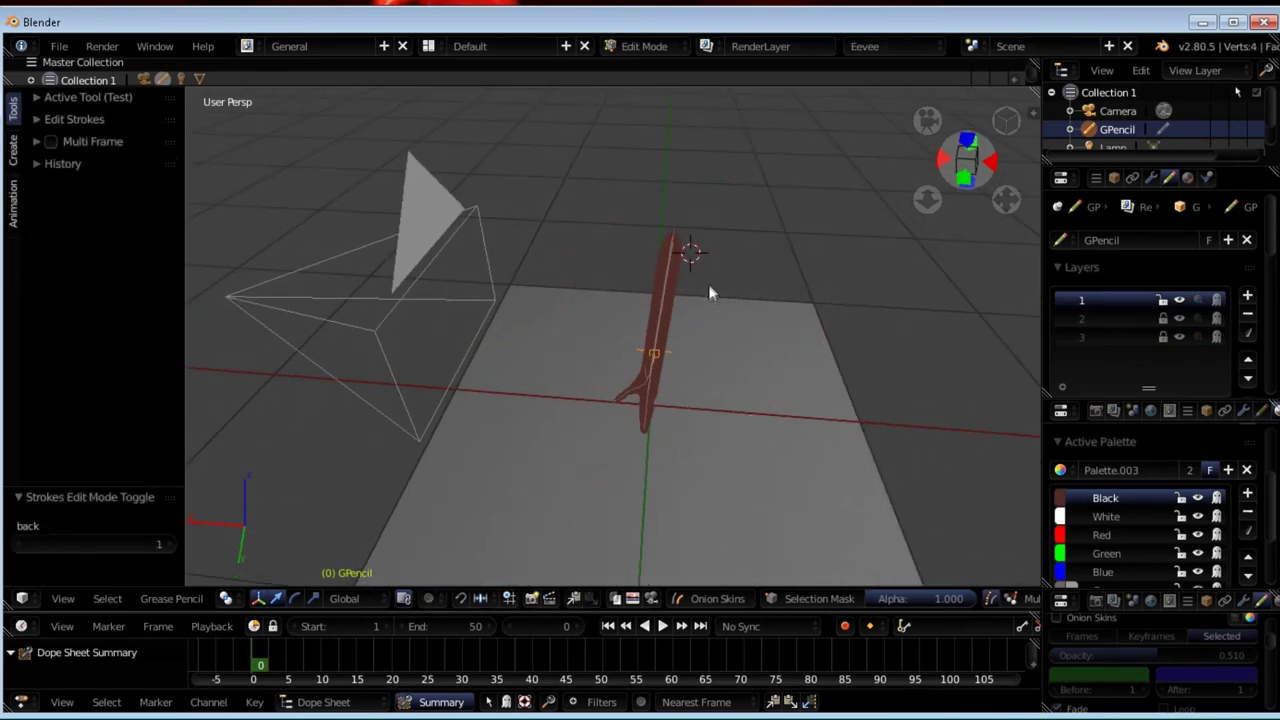
- Select all of layer 1's stroke and move it 0.048 along X
{"action": "left_click", "coordinate": [640, 46]}
{"action": "left_click", "coordinate": [645, 46]}
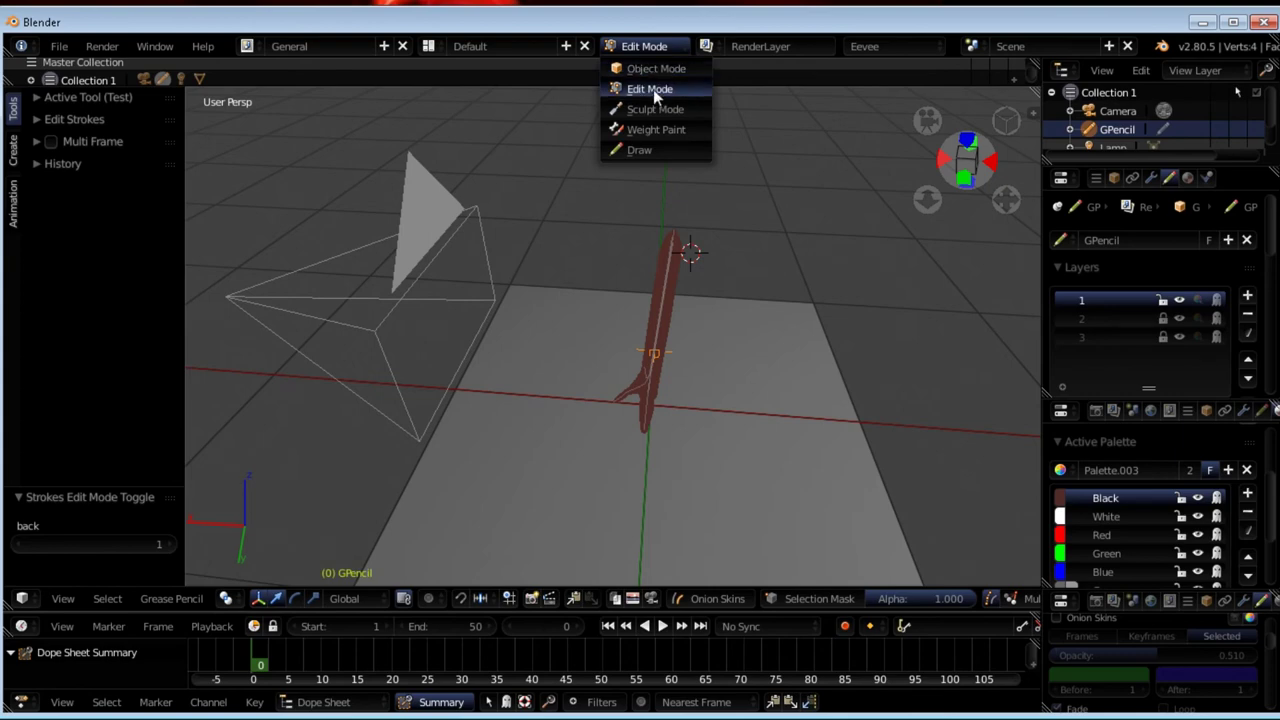
{"action": "left_click", "coordinate": [653, 89]}
{"action": "mouse_move", "coordinate": [666, 320]}
{"action": "middle_mouse_down"}
{"action": "mouse_move", "coordinate": [673, 270]}
{"action": "mouse_move", "coordinate": [680, 313]}
{"action": "middle_mouse_up"}
{"action": "key", "text": "a"}
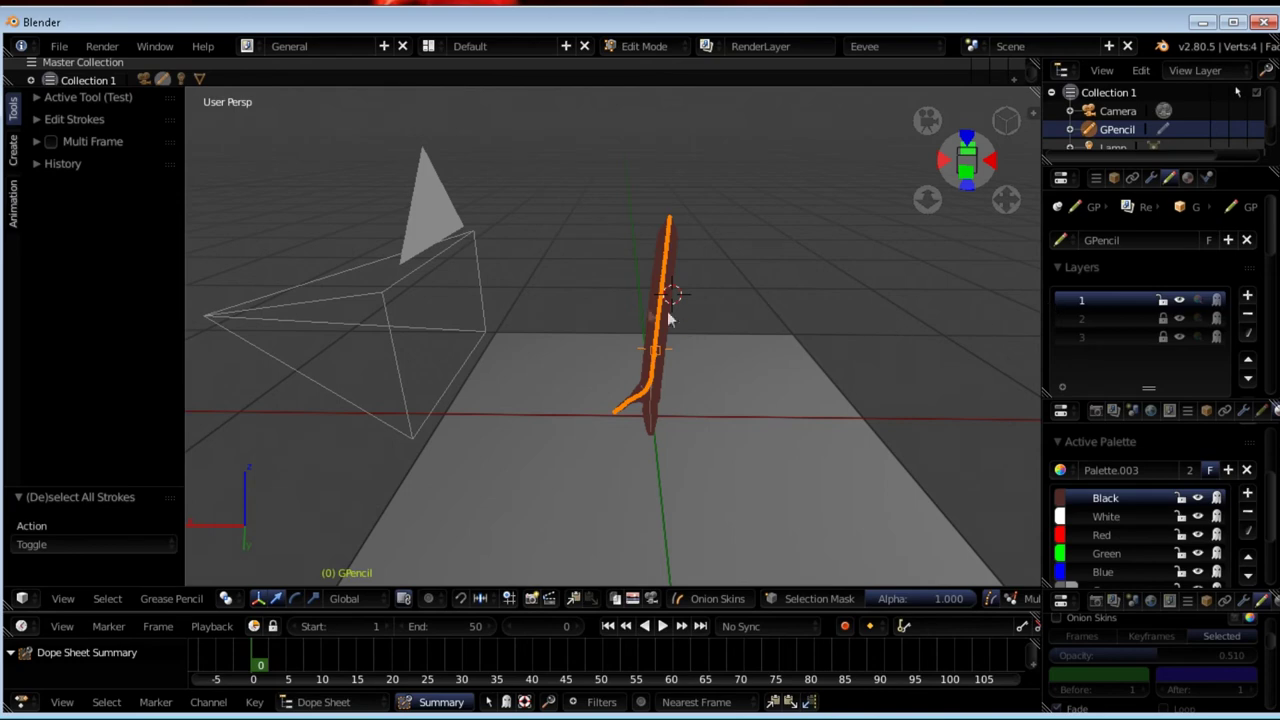
{"action": "key", "text": "g"}
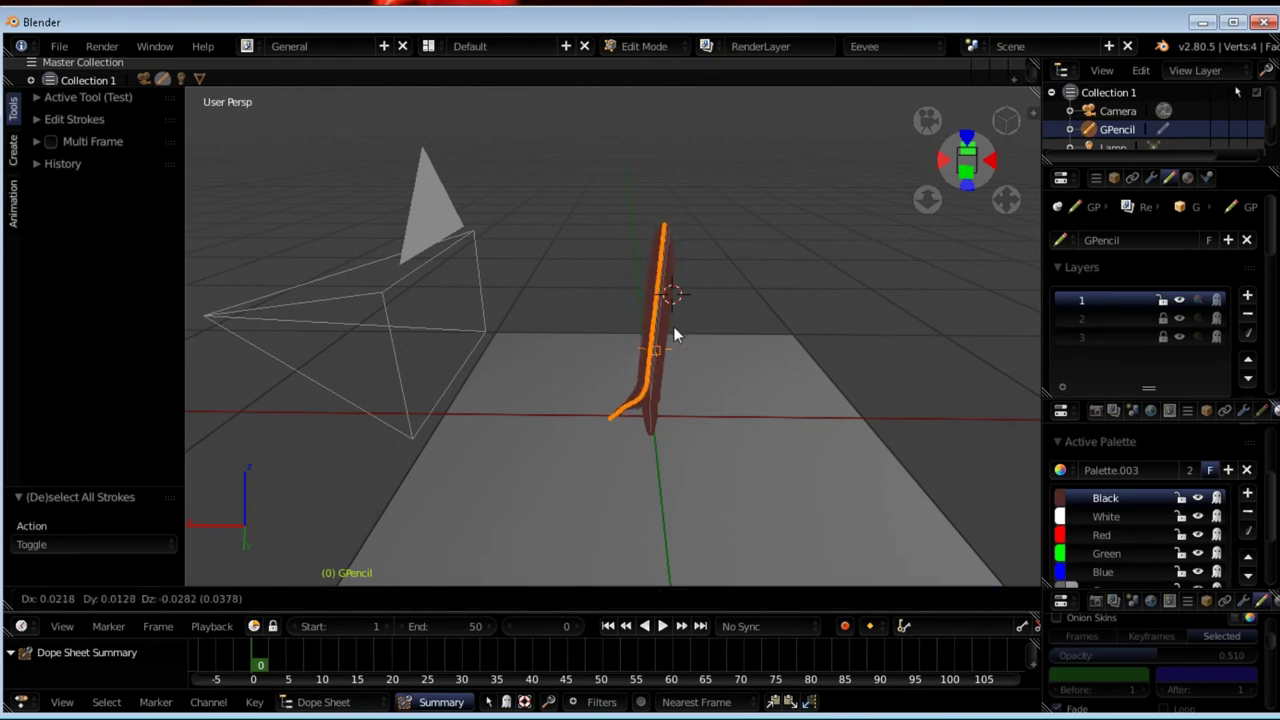
{"action": "key", "text": "x"}
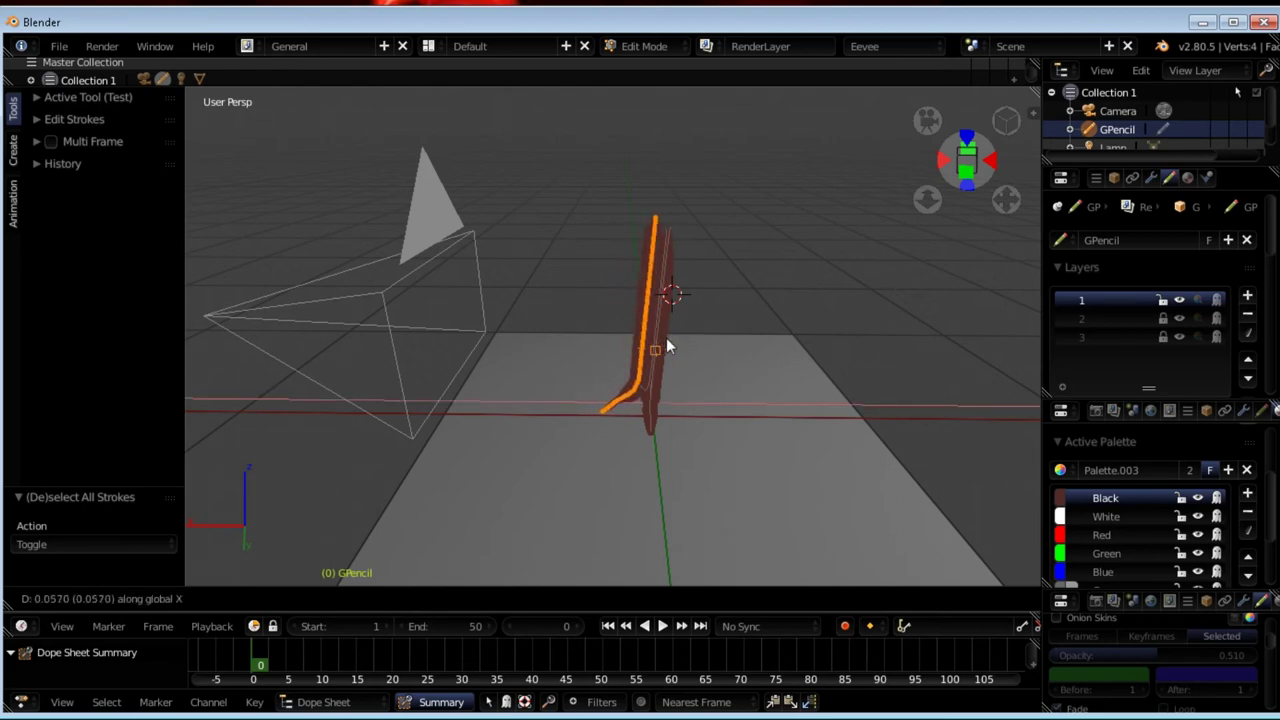
{"action": "left_click", "coordinate": [668, 340]}
- Deselect the strokes and return the GPencil object to Draw mode
{"action": "middle_click_drag", "start_coordinate": [669, 340], "coordinate": [848, 334]}
{"action": "key", "text": "a"}
{"action": "mouse_move", "coordinate": [691, 347]}
{"action": "middle_mouse_down"}
{"action": "mouse_move", "coordinate": [796, 327]}
{"action": "mouse_move", "coordinate": [737, 343]}
{"action": "mouse_move", "coordinate": [861, 286]}
{"action": "middle_mouse_up"}
{"action": "key", "text": "Tab"}
{"action": "key", "text": "ctrl+Tab"}
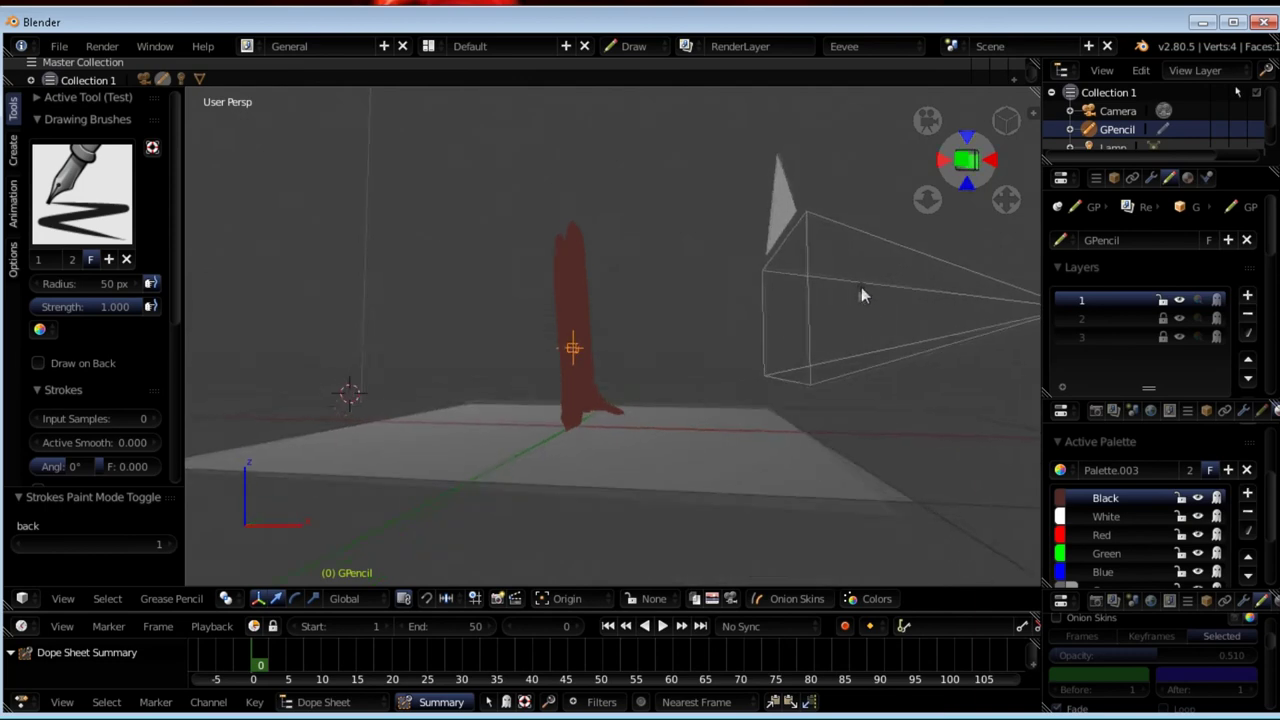
- Frame the tree in camera view with room above and set brush radius to 25 px
{"action": "key", "text": "KP_0"}
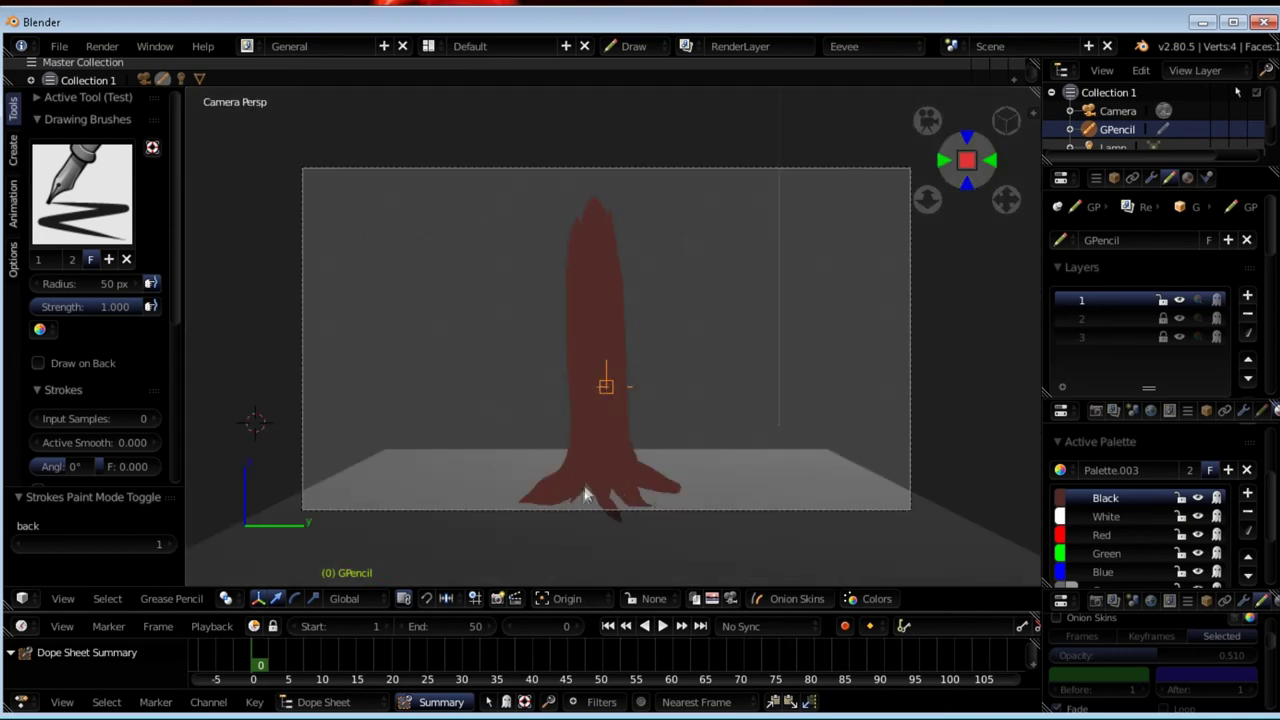
{"action": "mouse_move", "coordinate": [693, 434]}
{"action": "middle_mouse_down"}
{"action": "mouse_move", "coordinate": [843, 429]}
{"action": "mouse_move", "coordinate": [681, 432]}
{"action": "middle_mouse_up"}
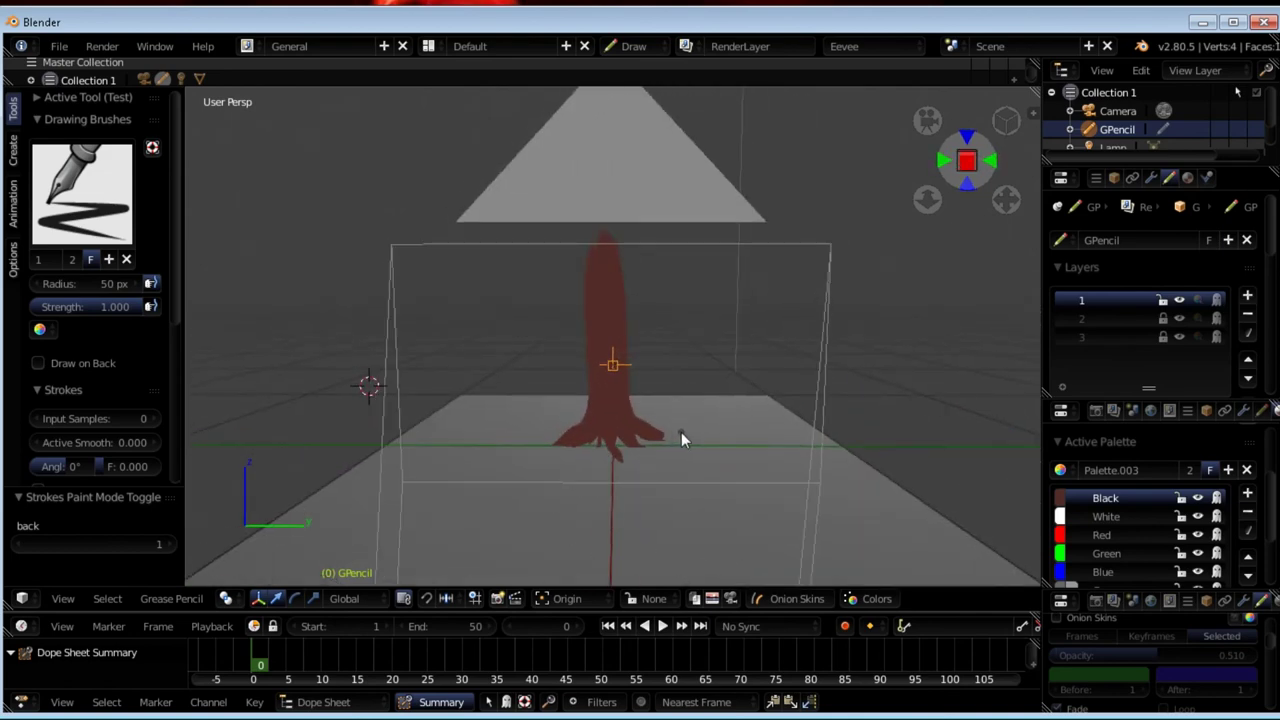
{"action": "key", "text": "KP_0"}
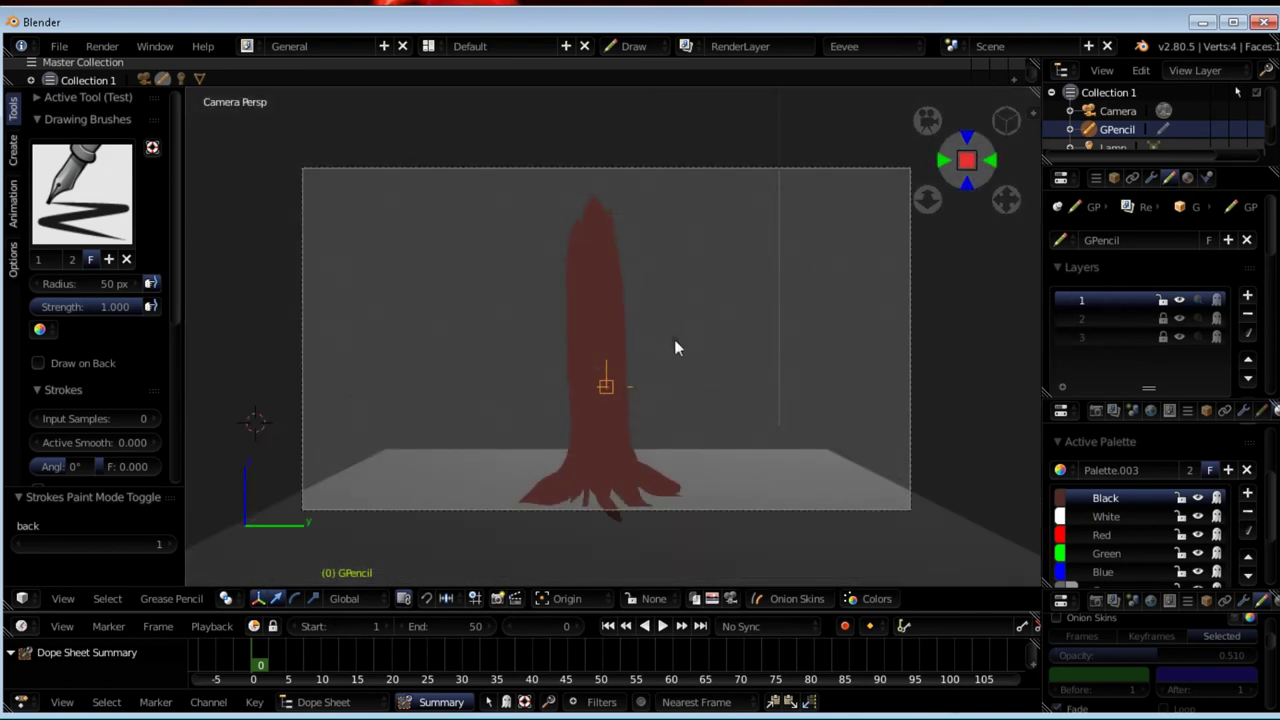
{"action": "scroll", "coordinate": [677, 360], "scroll_direction": "down", "scroll_amount": 2}
{"action": "middle_click_drag", "start_coordinate": [653, 360], "coordinate": [651, 424], "text": "shift"}
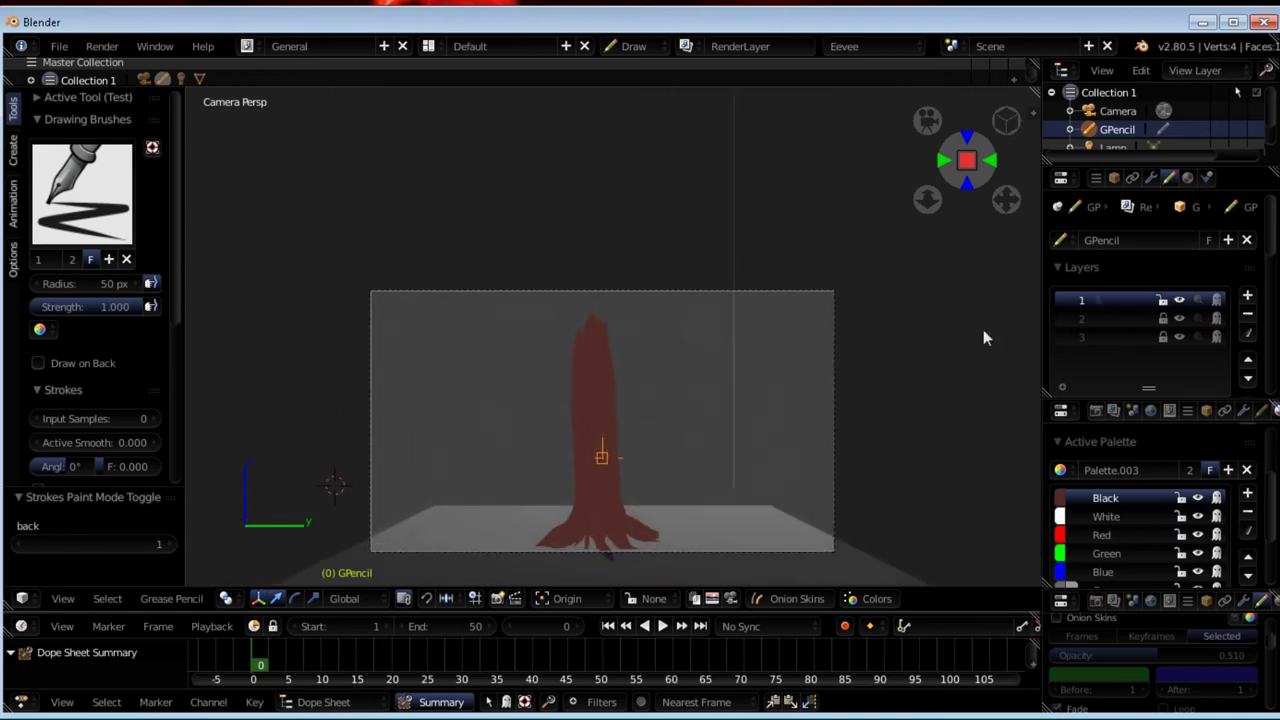
{"action": "left_click", "coordinate": [114, 284]}
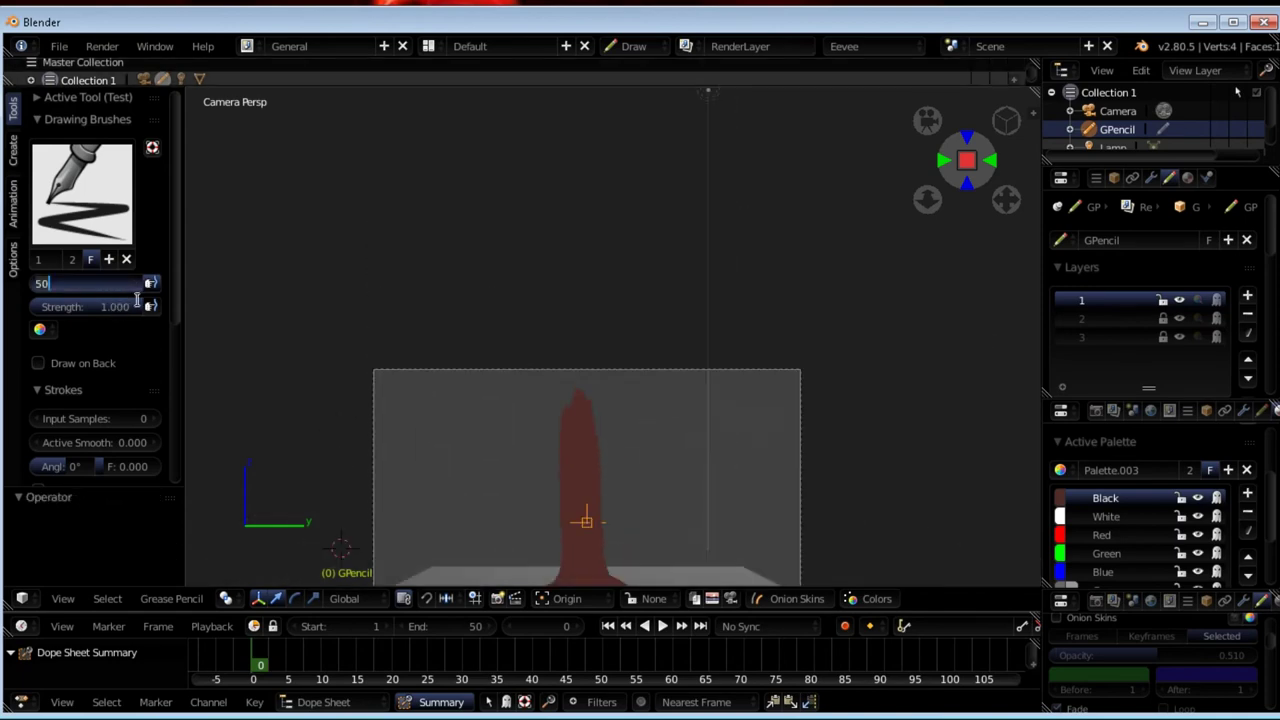
{"action": "type", "text": "25"}
{"action": "key", "text": "Return"}
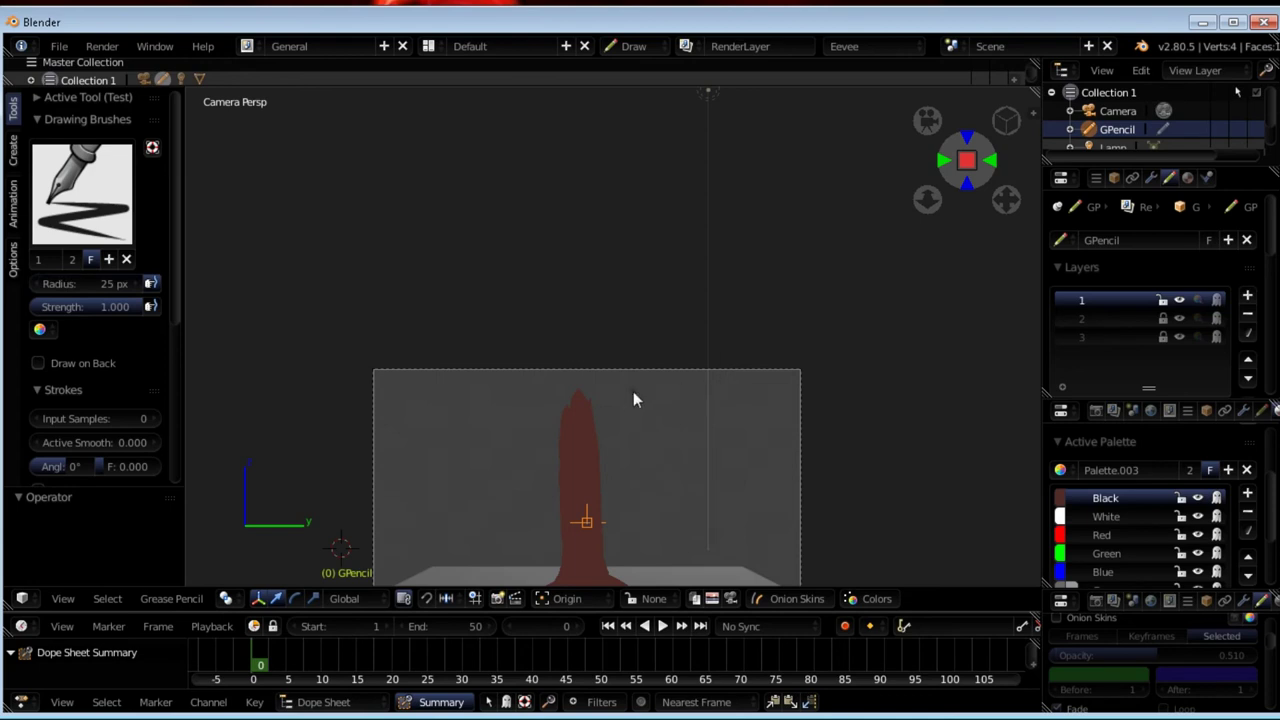
- Draw a branch rising upward from the trunk top, then make layer 3 active
{"action": "left_click_drag", "start_coordinate": [579, 414], "coordinate": [573, 369]}
{"action": "left_click_drag", "start_coordinate": [588, 283], "coordinate": [605, 234]}
{"action": "left_click", "coordinate": [1140, 337]}
{"action": "mouse_move", "coordinate": [800, 300]}
{"action": "middle_mouse_down"}
{"action": "mouse_move", "coordinate": [619, 270]}
{"action": "mouse_move", "coordinate": [738, 458]}
{"action": "mouse_move", "coordinate": [762, 424]}
{"action": "mouse_move", "coordinate": [837, 429]}
{"action": "mouse_move", "coordinate": [749, 423]}
{"action": "mouse_move", "coordinate": [757, 391]}
{"action": "mouse_move", "coordinate": [777, 409]}
{"action": "middle_mouse_up"}
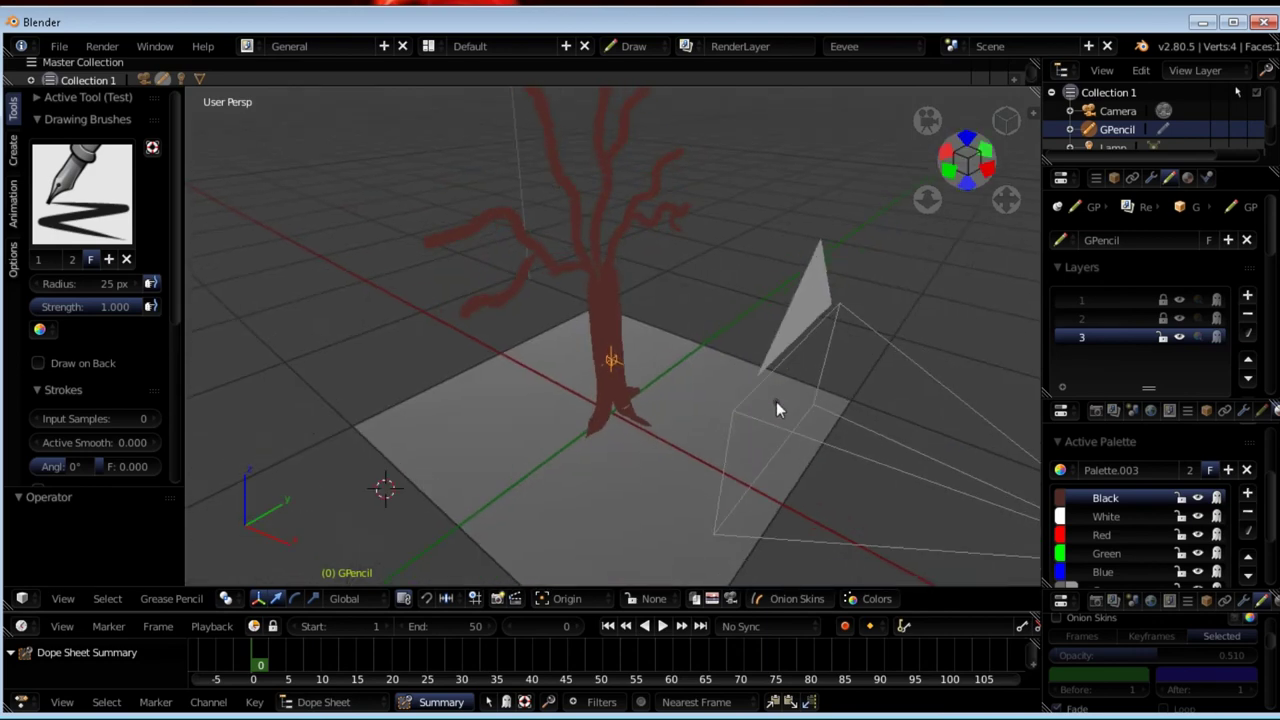
- Make layer 1 active, switch to Sculpt Mode and deselect all strokes
{"action": "left_click", "coordinate": [1136, 300]}
{"action": "middle_click_drag", "start_coordinate": [634, 213], "coordinate": [675, 323]}
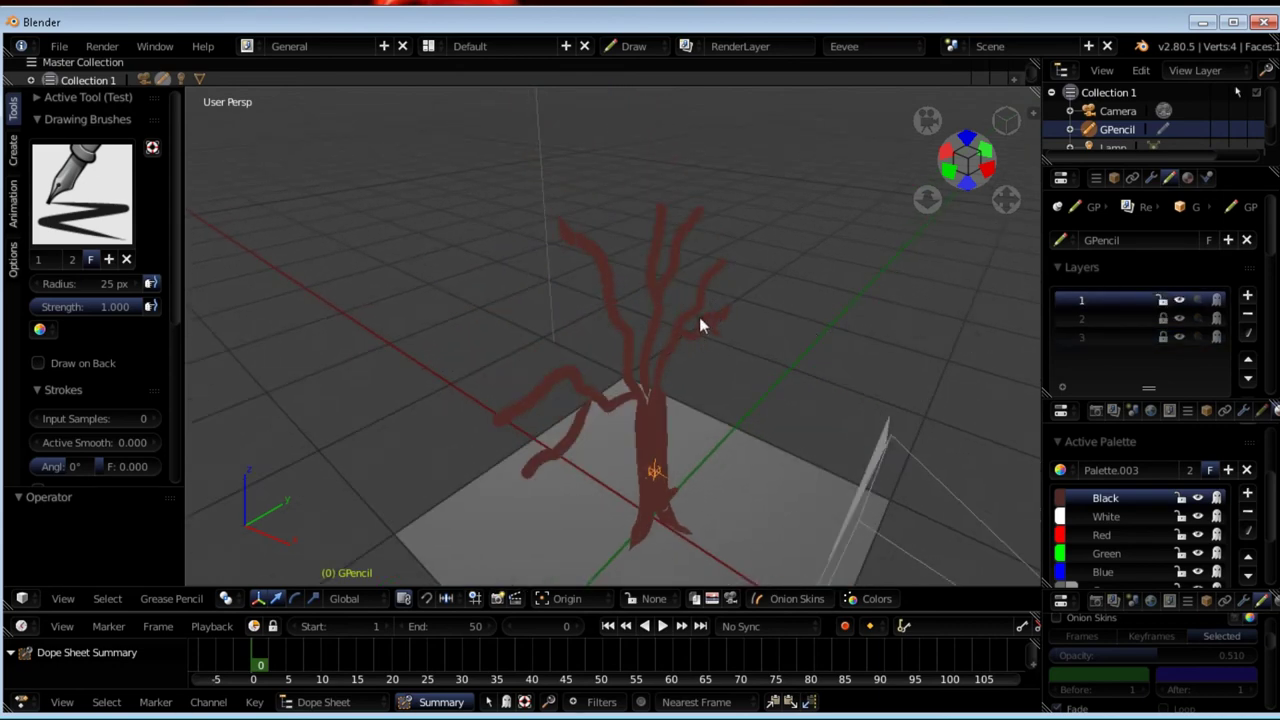
{"action": "key", "text": "Tab"}
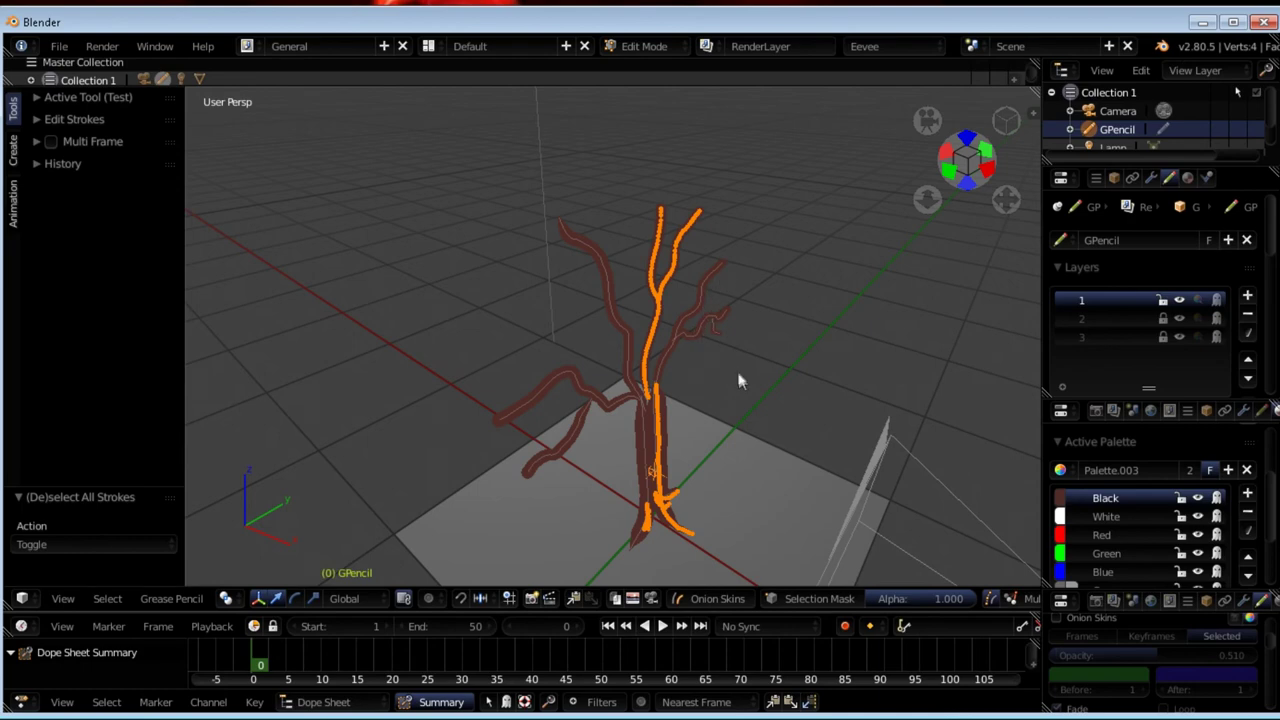
{"action": "key", "text": "Tab"}
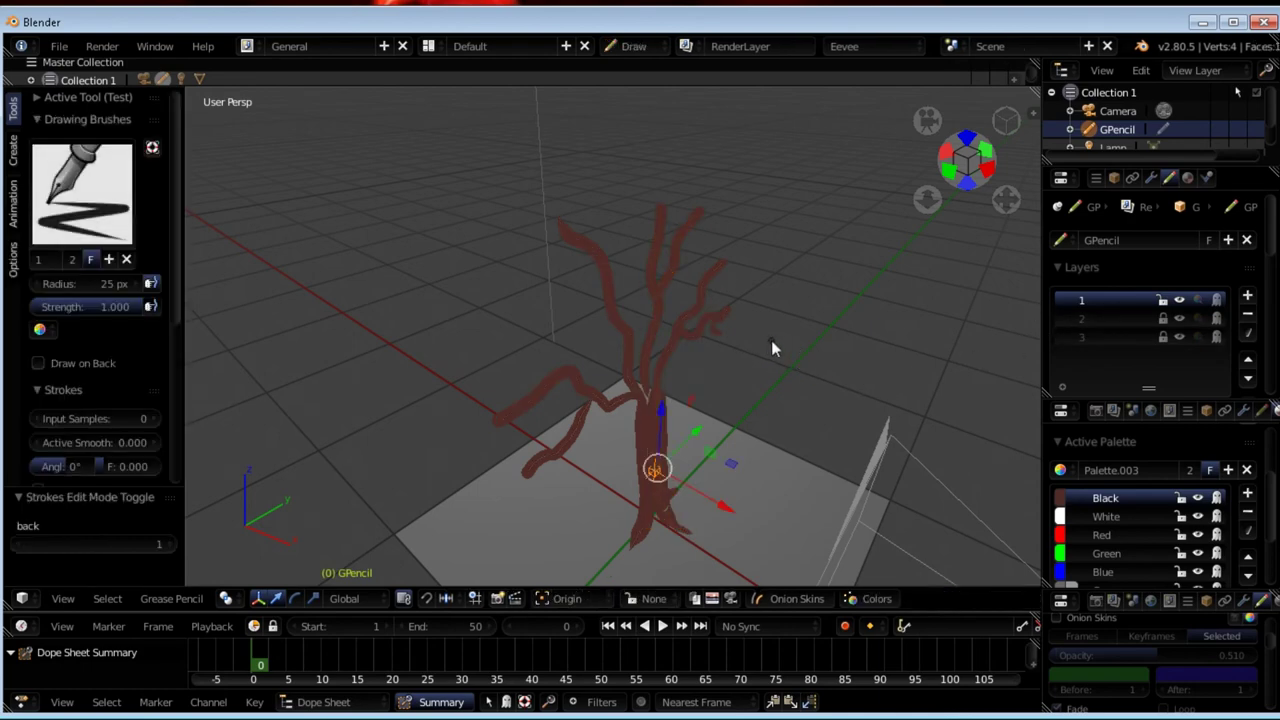
{"action": "key", "text": "ctrl+Tab"}
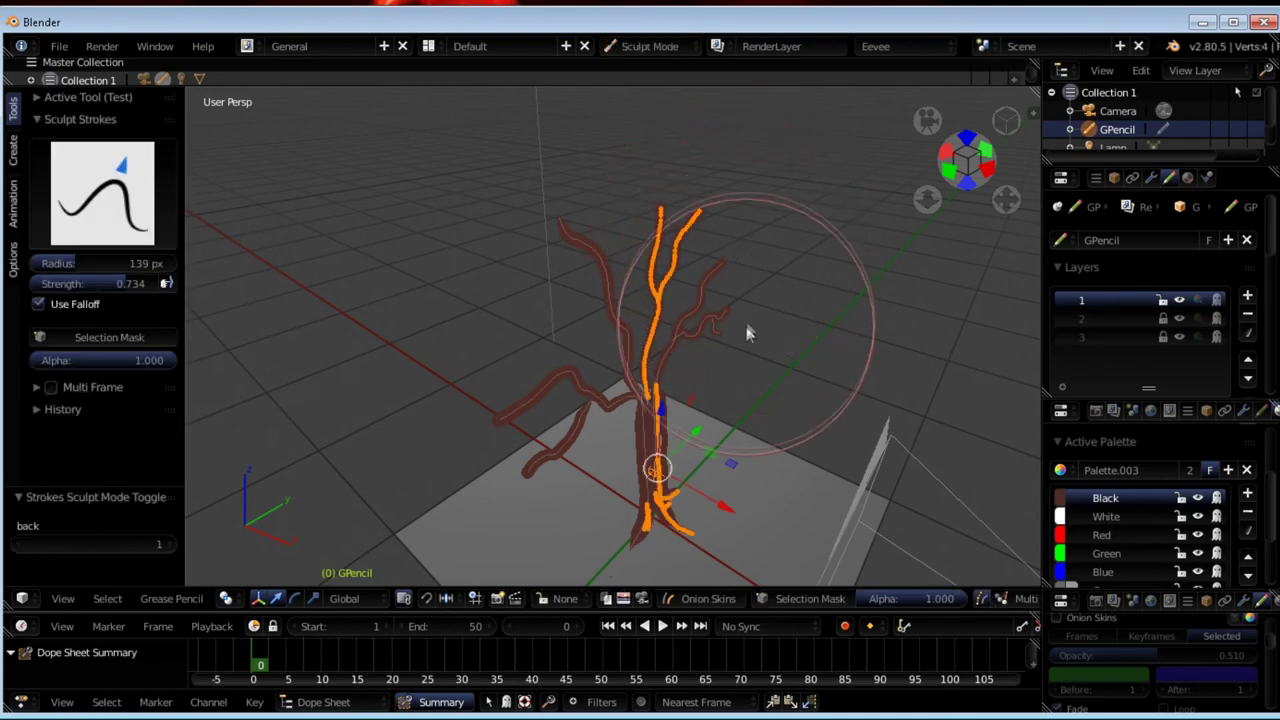
{"action": "key", "text": "a"}
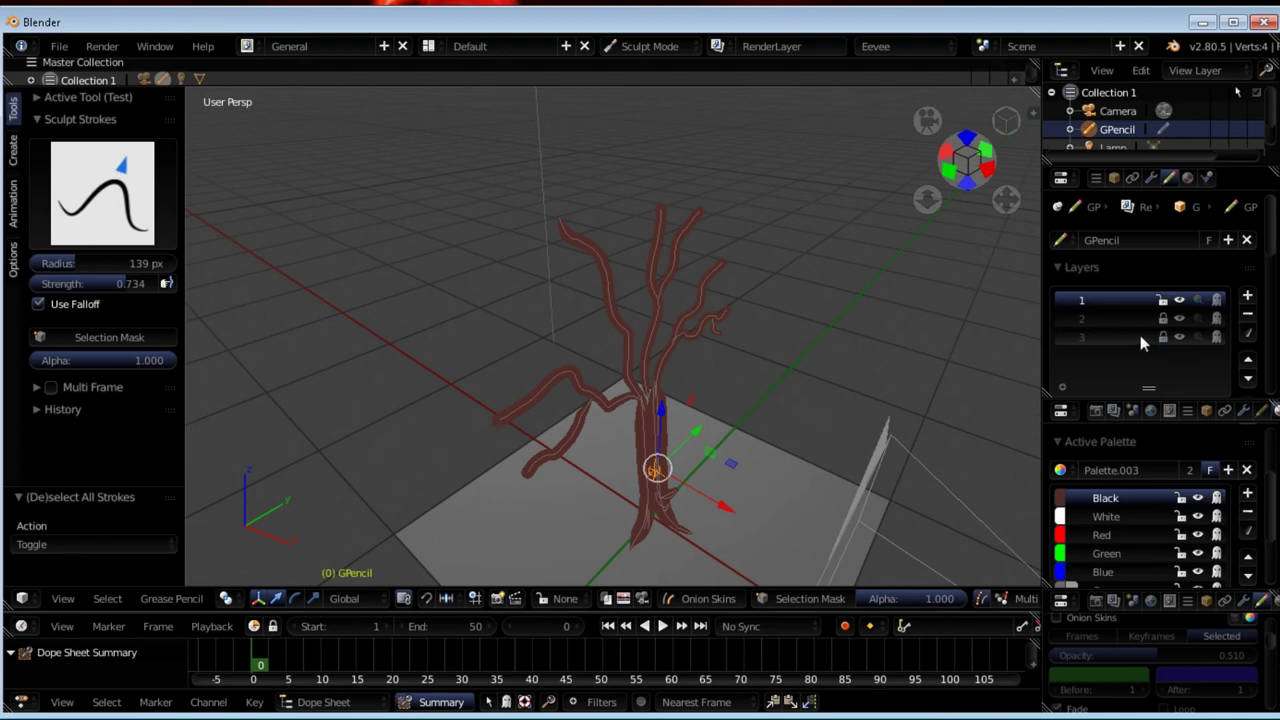
- Grab-sculpt the upper branches up and to the right so the crown fans out
{"action": "mouse_move", "coordinate": [677, 292]}
{"action": "middle_mouse_down"}
{"action": "mouse_move", "coordinate": [715, 319]}
{"action": "mouse_move", "coordinate": [716, 283]}
{"action": "middle_mouse_up"}
{"action": "mouse_move", "coordinate": [716, 283]}
{"action": "left_mouse_down"}
{"action": "mouse_move", "coordinate": [695, 229]}
{"action": "mouse_move", "coordinate": [763, 238]}
{"action": "mouse_move", "coordinate": [814, 318]}
{"action": "mouse_move", "coordinate": [806, 275]}
{"action": "left_mouse_up"}
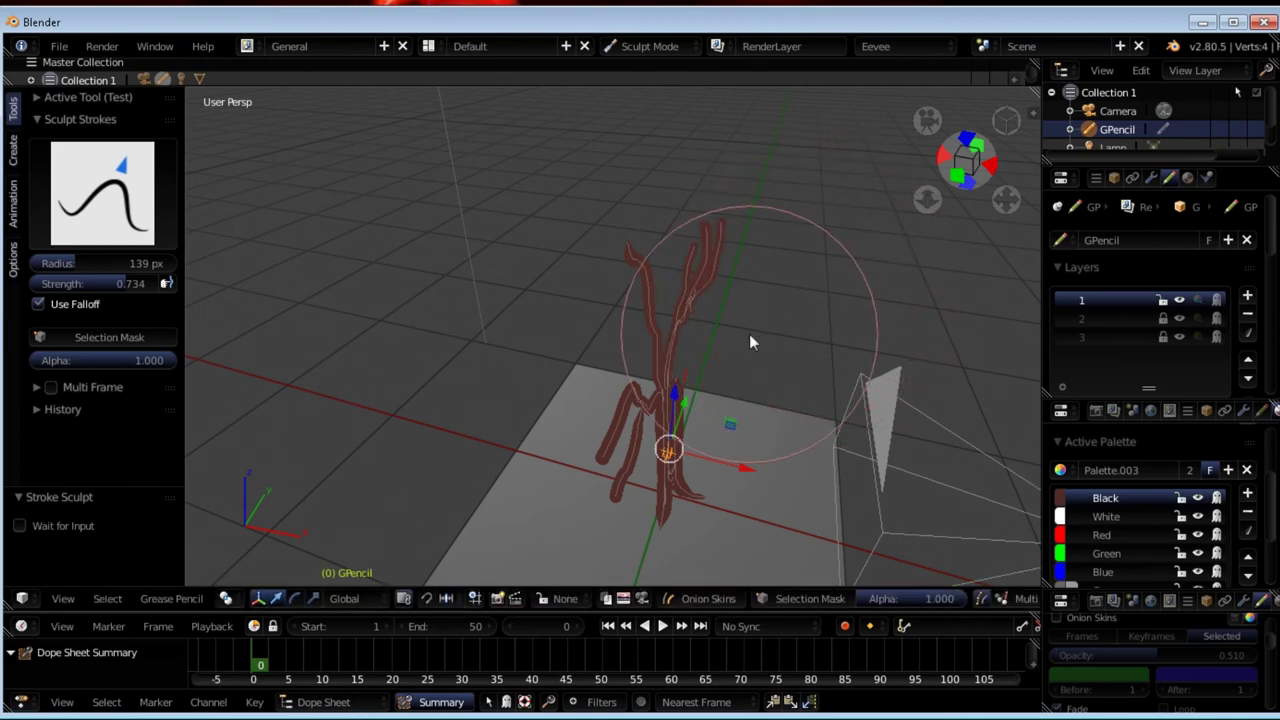
{"action": "mouse_move", "coordinate": [732, 360]}
{"action": "left_mouse_down"}
{"action": "mouse_move", "coordinate": [773, 372]}
{"action": "mouse_move", "coordinate": [769, 361]}
{"action": "left_mouse_up"}
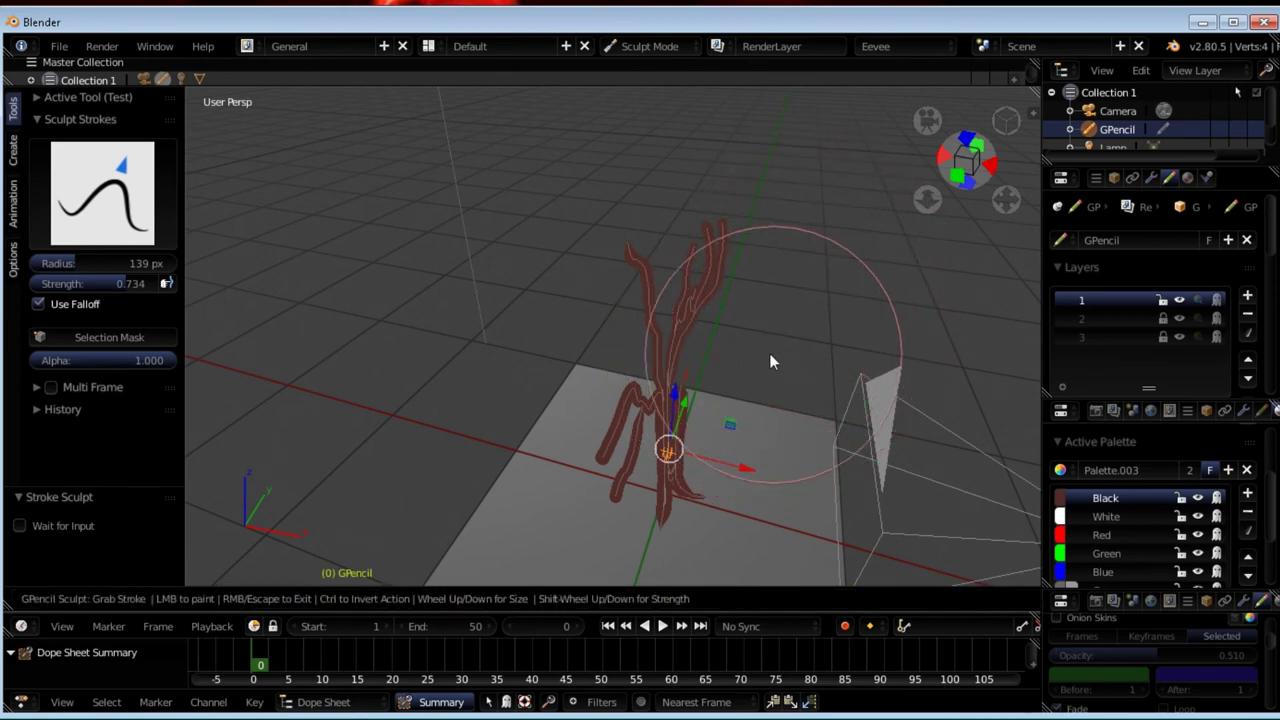
{"action": "mouse_move", "coordinate": [770, 347]}
{"action": "middle_mouse_down"}
{"action": "mouse_move", "coordinate": [686, 309]}
{"action": "mouse_move", "coordinate": [651, 380]}
{"action": "mouse_move", "coordinate": [652, 392]}
{"action": "mouse_move", "coordinate": [686, 374]}
{"action": "mouse_move", "coordinate": [723, 469]}
{"action": "middle_mouse_up"}
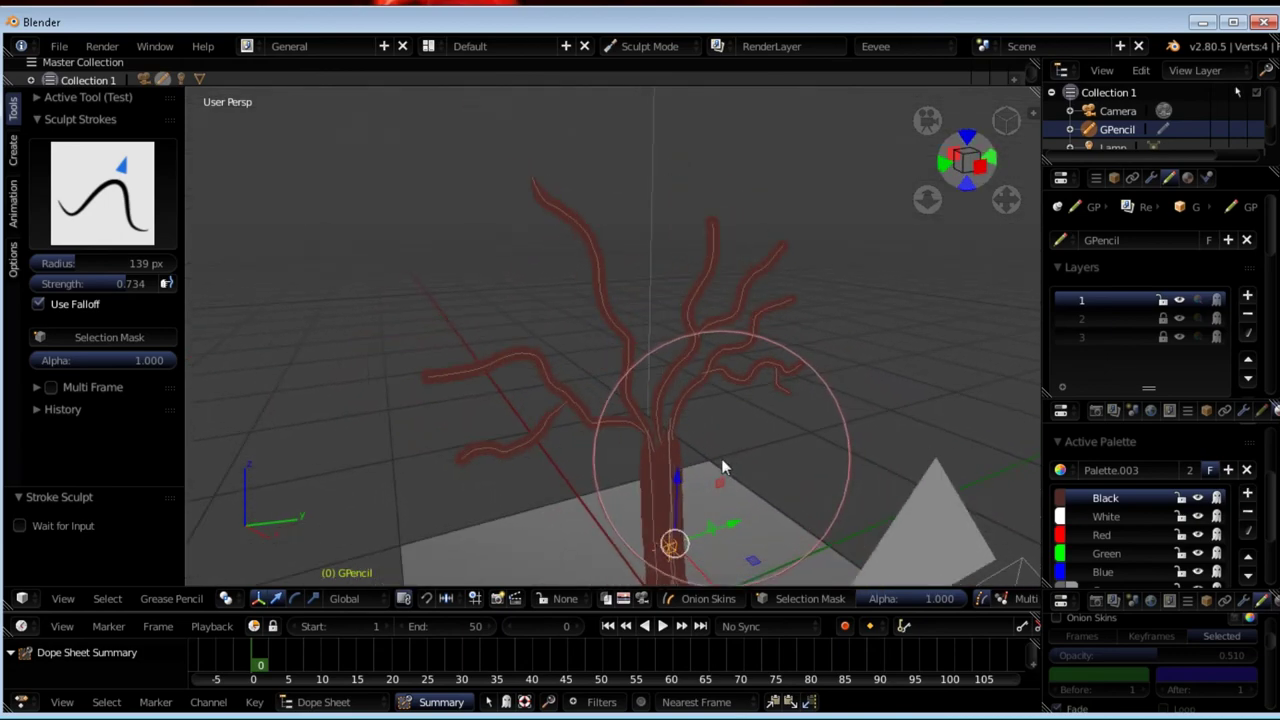
{"action": "mouse_move", "coordinate": [643, 386]}
{"action": "middle_mouse_down"}
{"action": "mouse_move", "coordinate": [754, 370]}
{"action": "mouse_move", "coordinate": [791, 381]}
{"action": "middle_mouse_up"}
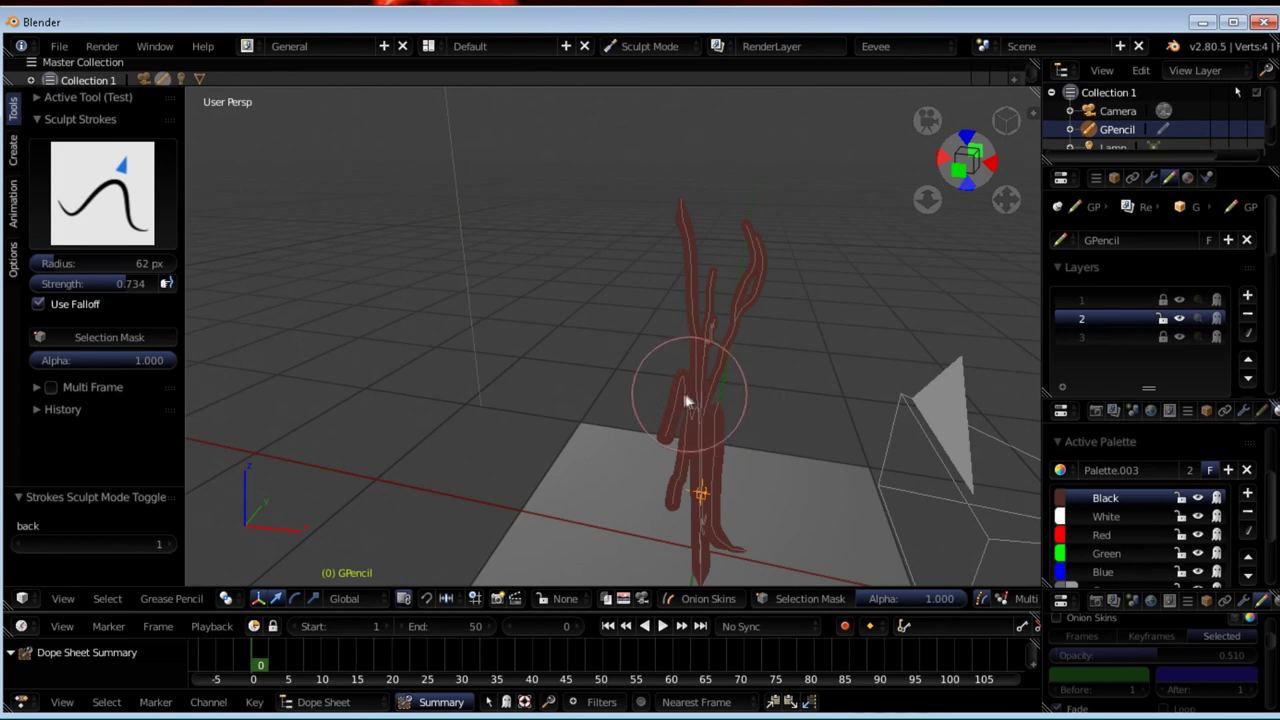
- Resize the grab sculpt brush to a 56 px radius
{"action": "left_click_drag", "start_coordinate": [687, 402], "coordinate": [689, 403]}
{"action": "key", "text": "f"}
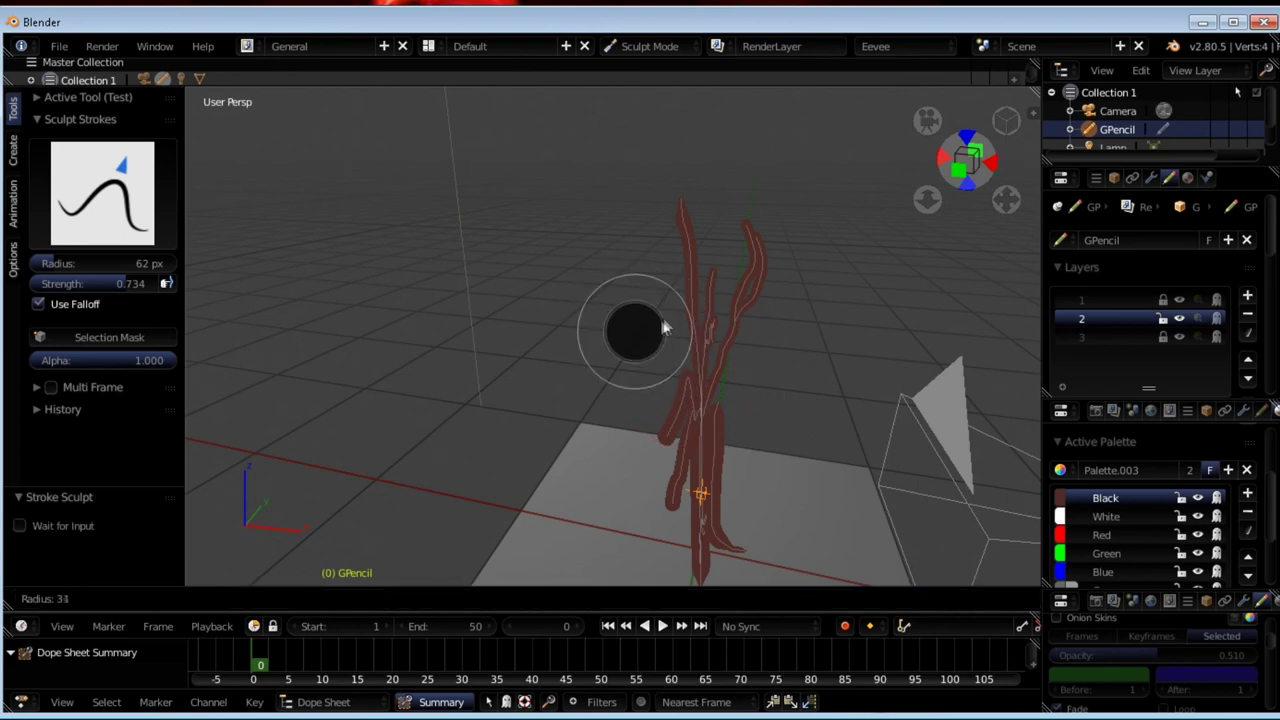
{"action": "left_click", "coordinate": [655, 325]}
{"action": "key", "text": "f"}
{"action": "left_click", "coordinate": [729, 286]}
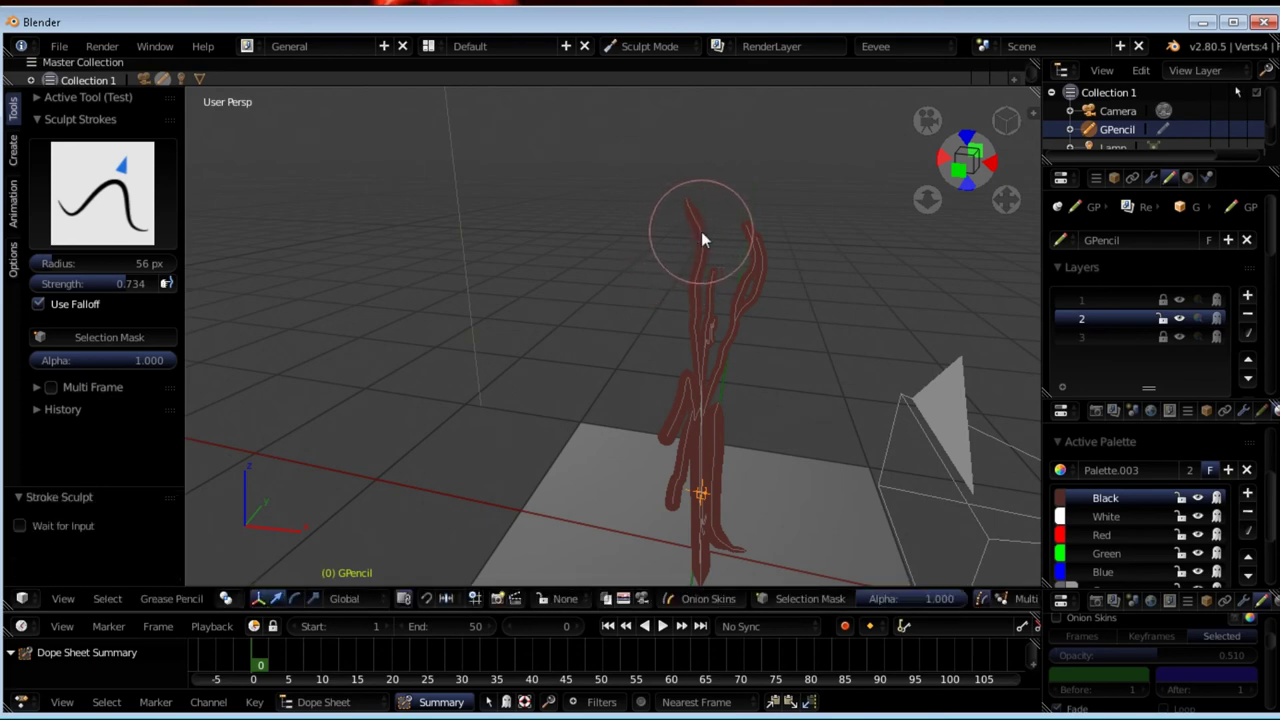
- Grab-sculpt nearby branches down and left, undoing an unwanted curl on the right branch
{"action": "mouse_move", "coordinate": [741, 381]}
{"action": "middle_mouse_down"}
{"action": "mouse_move", "coordinate": [799, 361]}
{"action": "mouse_move", "coordinate": [778, 407]}
{"action": "middle_mouse_up"}
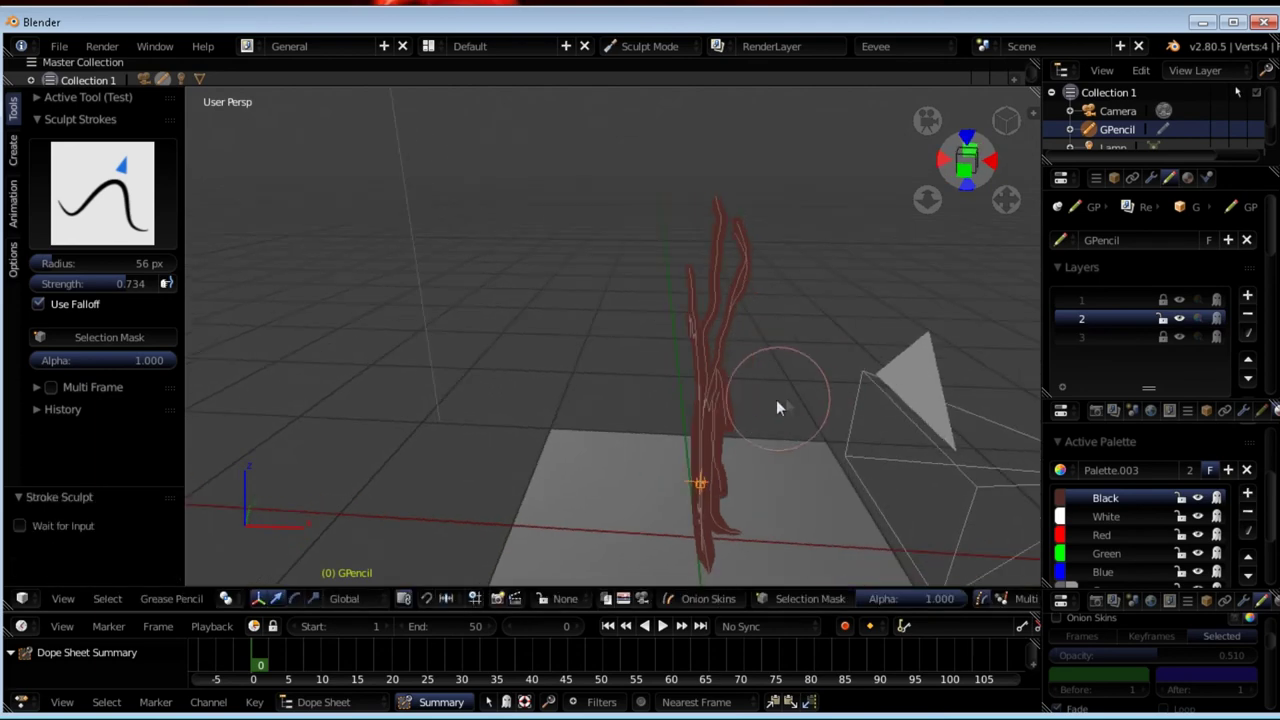
{"action": "left_click_drag", "start_coordinate": [757, 400], "coordinate": [738, 460]}
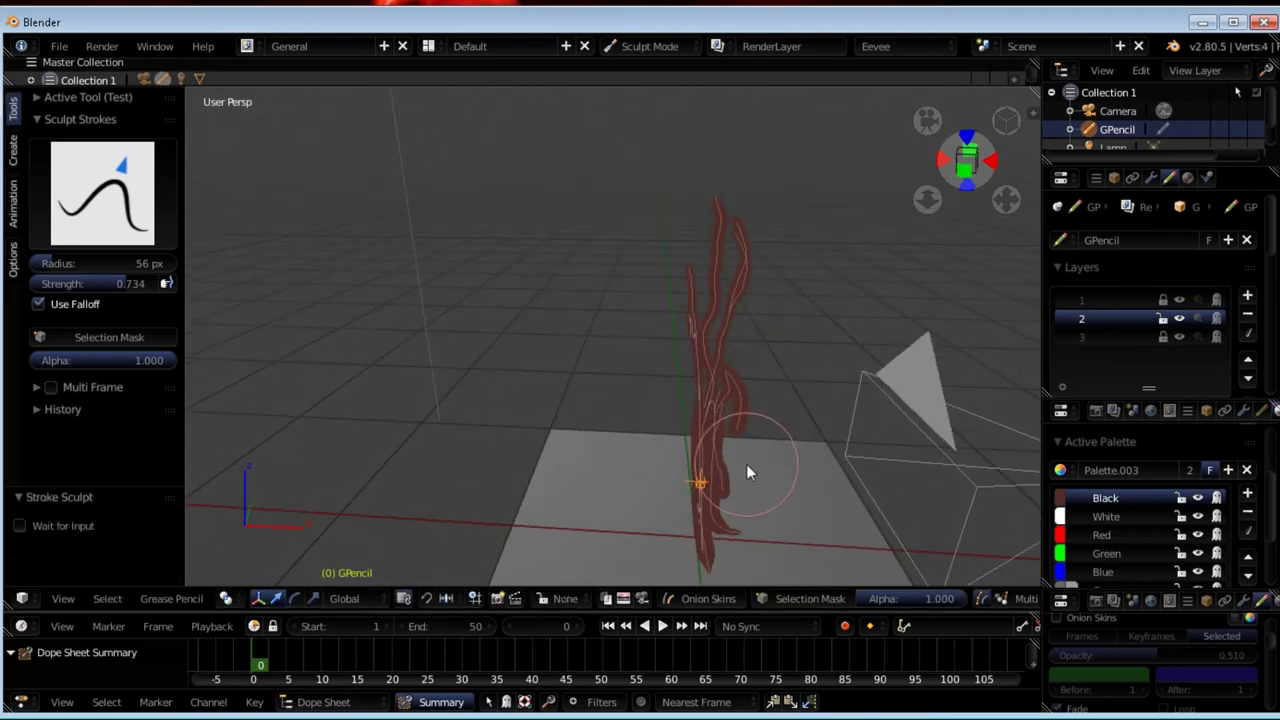
{"action": "middle_click_drag", "start_coordinate": [765, 413], "coordinate": [777, 294]}
{"action": "left_click_drag", "start_coordinate": [777, 294], "coordinate": [744, 375]}
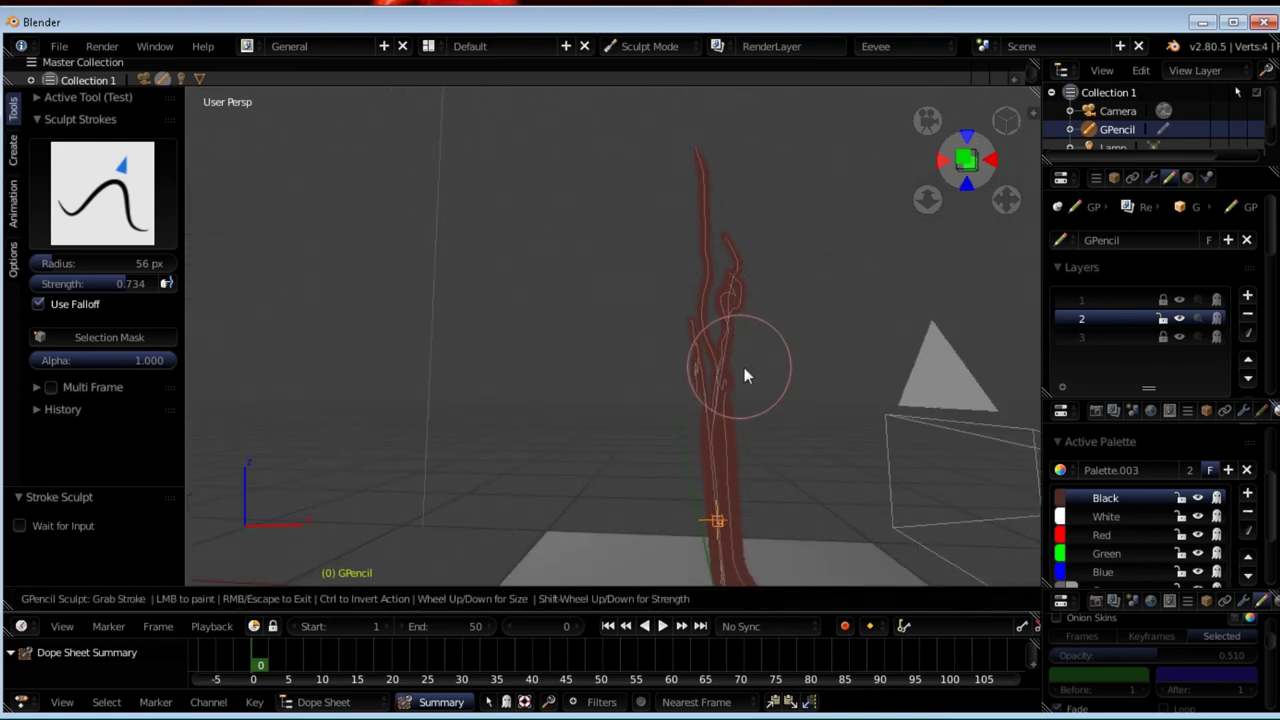
{"action": "middle_click_drag", "start_coordinate": [749, 373], "coordinate": [816, 381]}
{"action": "left_click_drag", "start_coordinate": [800, 345], "coordinate": [809, 311]}
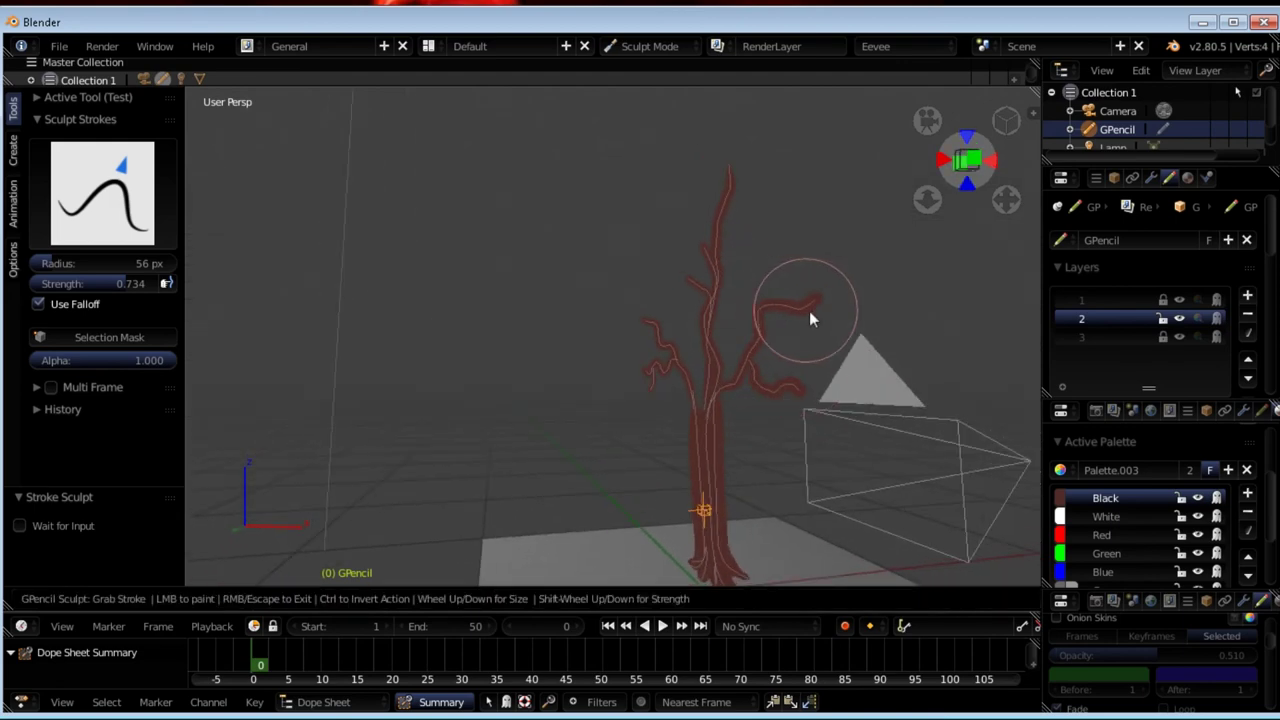
{"action": "key", "text": "ctrl+z"}
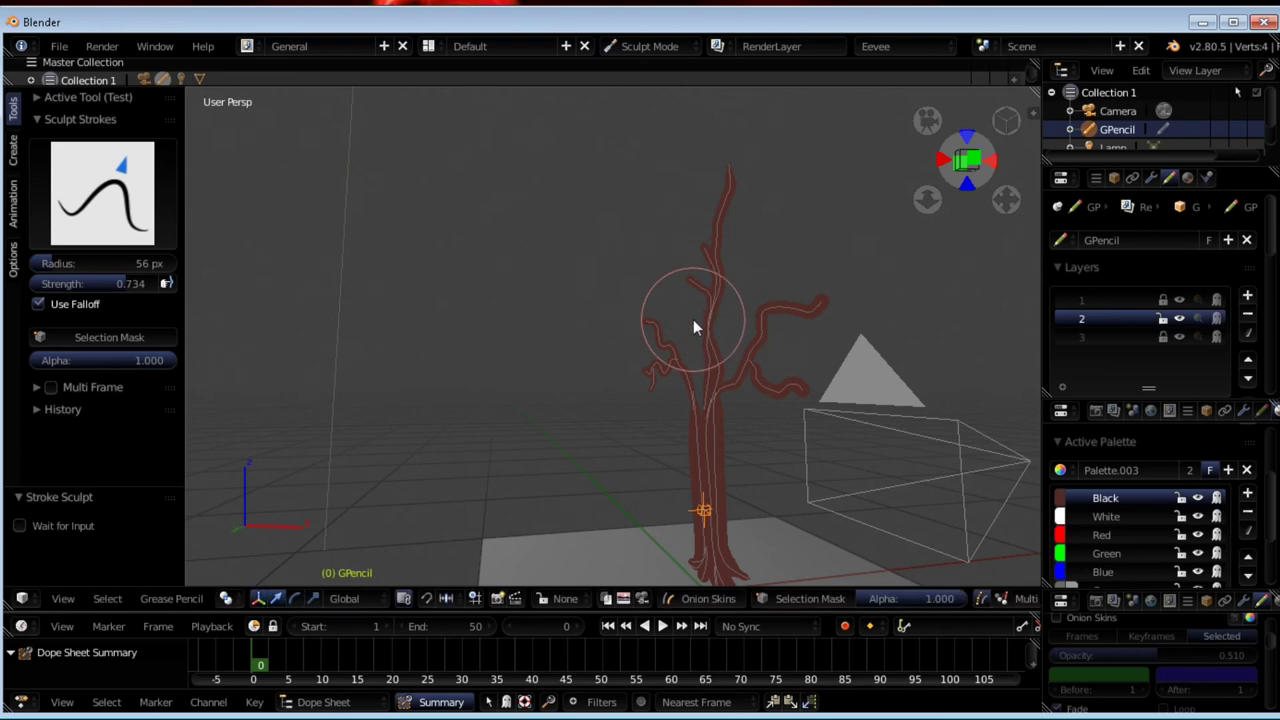
{"action": "mouse_move", "coordinate": [747, 328]}
{"action": "middle_mouse_down"}
{"action": "mouse_move", "coordinate": [615, 375]}
{"action": "mouse_move", "coordinate": [686, 451]}
{"action": "mouse_move", "coordinate": [729, 443]}
{"action": "mouse_move", "coordinate": [575, 388]}
{"action": "mouse_move", "coordinate": [600, 385]}
{"action": "middle_mouse_up"}
- Make layer 3 active, unlock it, and grab-nudge a red branch up and left
{"action": "left_click", "coordinate": [1126, 339]}
{"action": "left_click", "coordinate": [1163, 337]}
{"action": "left_click", "coordinate": [1163, 338]}
{"action": "mouse_move", "coordinate": [960, 359]}
{"action": "middle_mouse_down"}
{"action": "mouse_move", "coordinate": [769, 394]}
{"action": "mouse_move", "coordinate": [759, 376]}
{"action": "middle_mouse_up"}
{"action": "mouse_move", "coordinate": [608, 426]}
{"action": "left_mouse_down"}
{"action": "mouse_move", "coordinate": [574, 386]}
{"action": "mouse_move", "coordinate": [551, 394]}
{"action": "mouse_move", "coordinate": [552, 365]}
{"action": "left_mouse_up"}
{"action": "mouse_move", "coordinate": [552, 365]}
{"action": "middle_mouse_down"}
{"action": "mouse_move", "coordinate": [720, 329]}
{"action": "mouse_move", "coordinate": [777, 357]}
{"action": "mouse_move", "coordinate": [760, 340]}
{"action": "mouse_move", "coordinate": [737, 360]}
{"action": "mouse_move", "coordinate": [737, 414]}
{"action": "middle_mouse_up"}
- Add a new fourth layer to the tree drawing and rename it
{"action": "left_click", "coordinate": [1247, 296]}
{"action": "double_click", "coordinate": [1100, 355]}
{"action": "type", "text": "1F"}
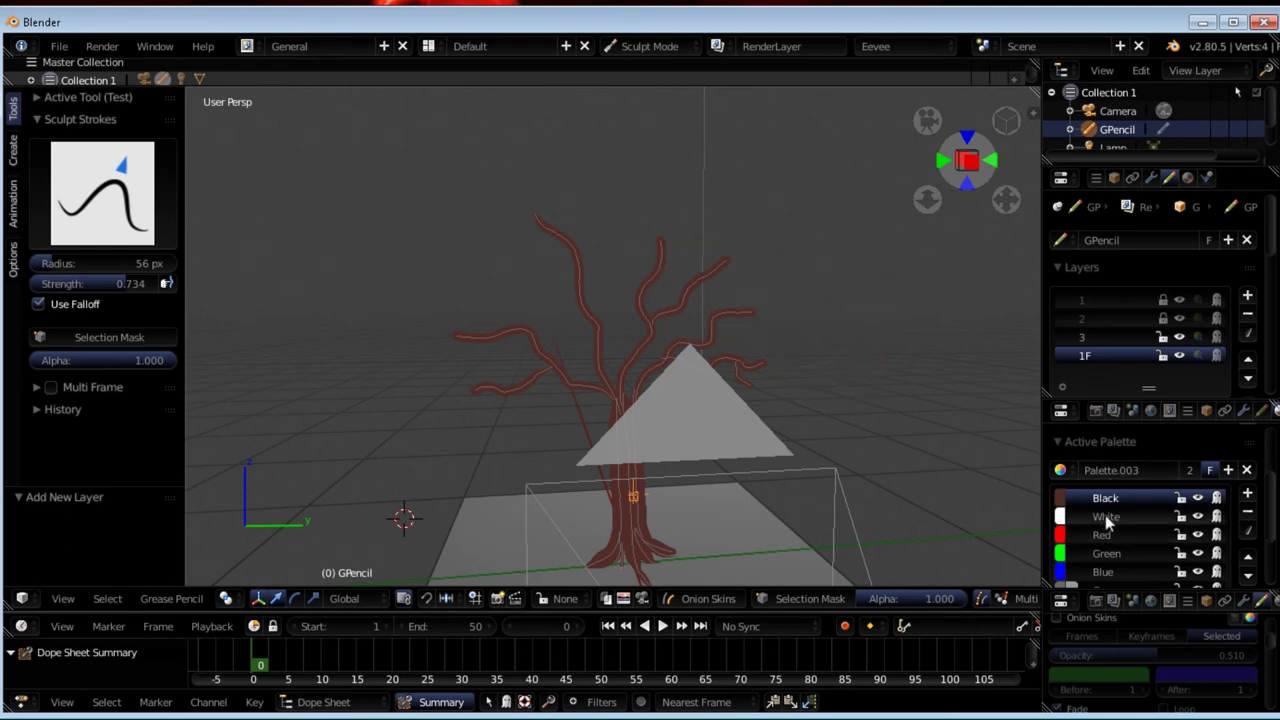
{"action": "left_click", "coordinate": [1062, 517]}
- Recolour the White palette swatch to a deep forest green
{"action": "left_click", "coordinate": [1062, 516]}
{"action": "left_click_drag", "start_coordinate": [1118, 330], "coordinate": [1080, 290]}
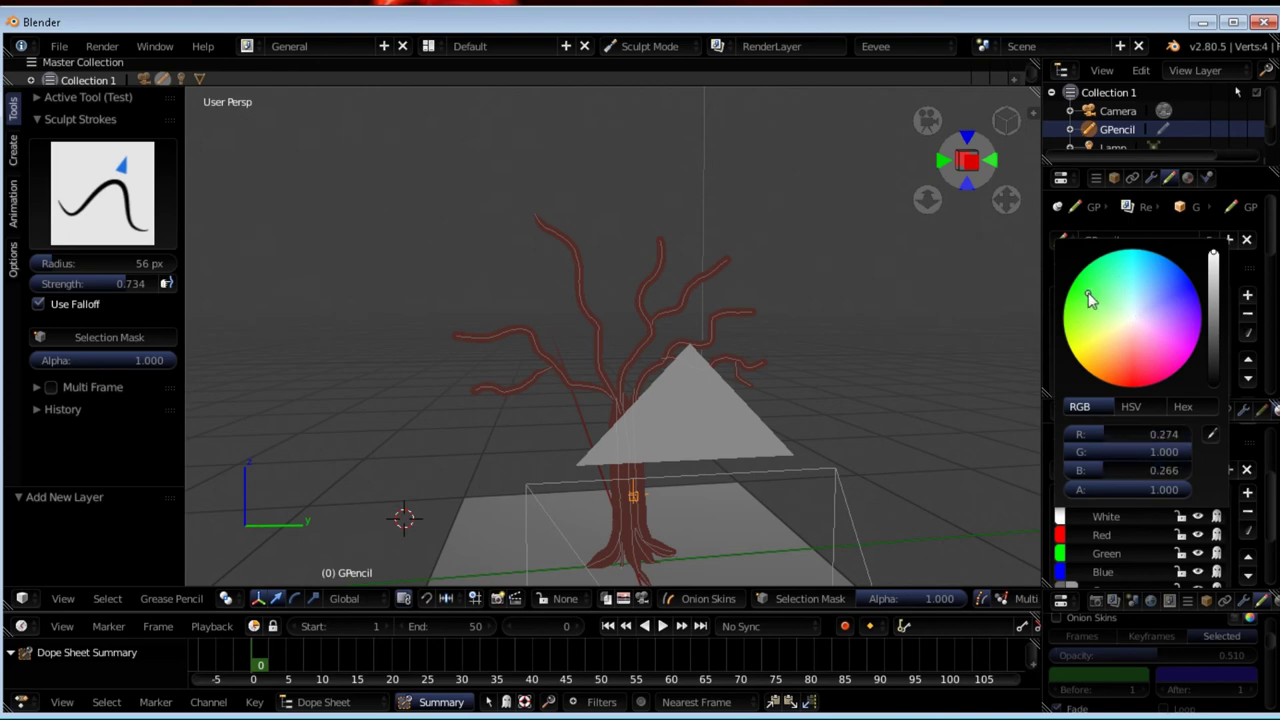
{"action": "left_click_drag", "start_coordinate": [1210, 333], "coordinate": [1216, 366]}
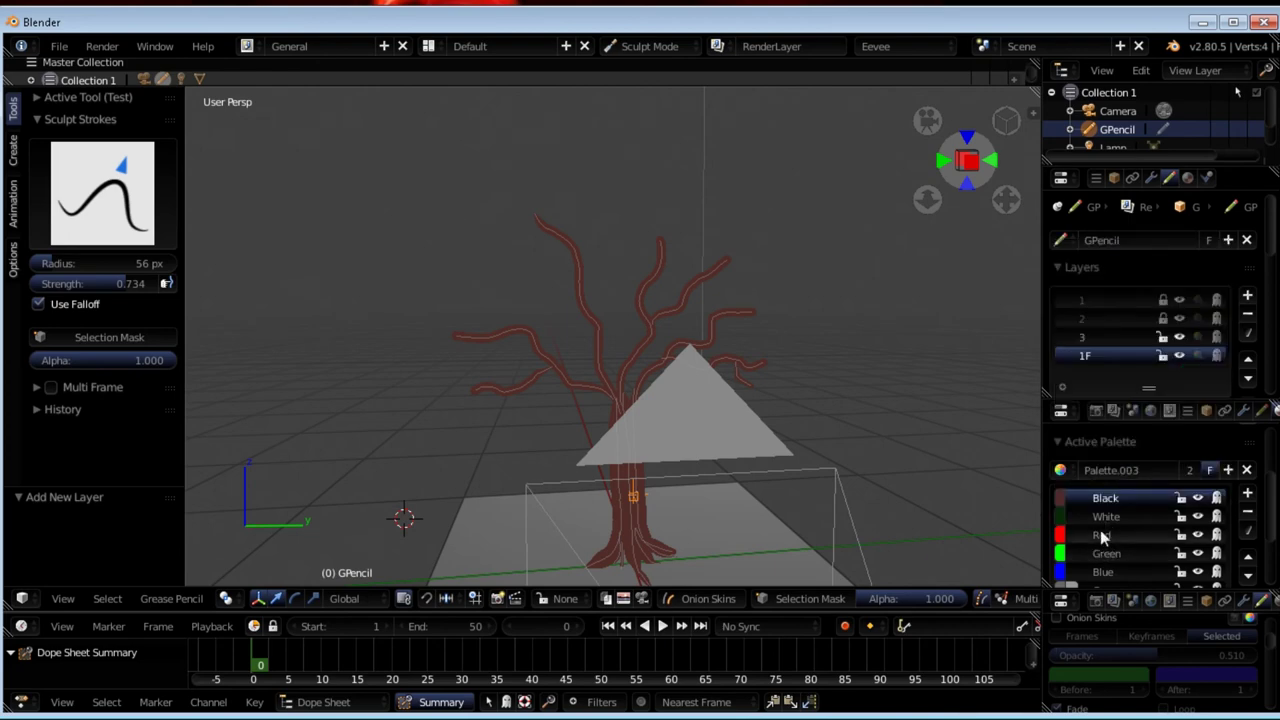
{"action": "left_click", "coordinate": [1148, 358]}
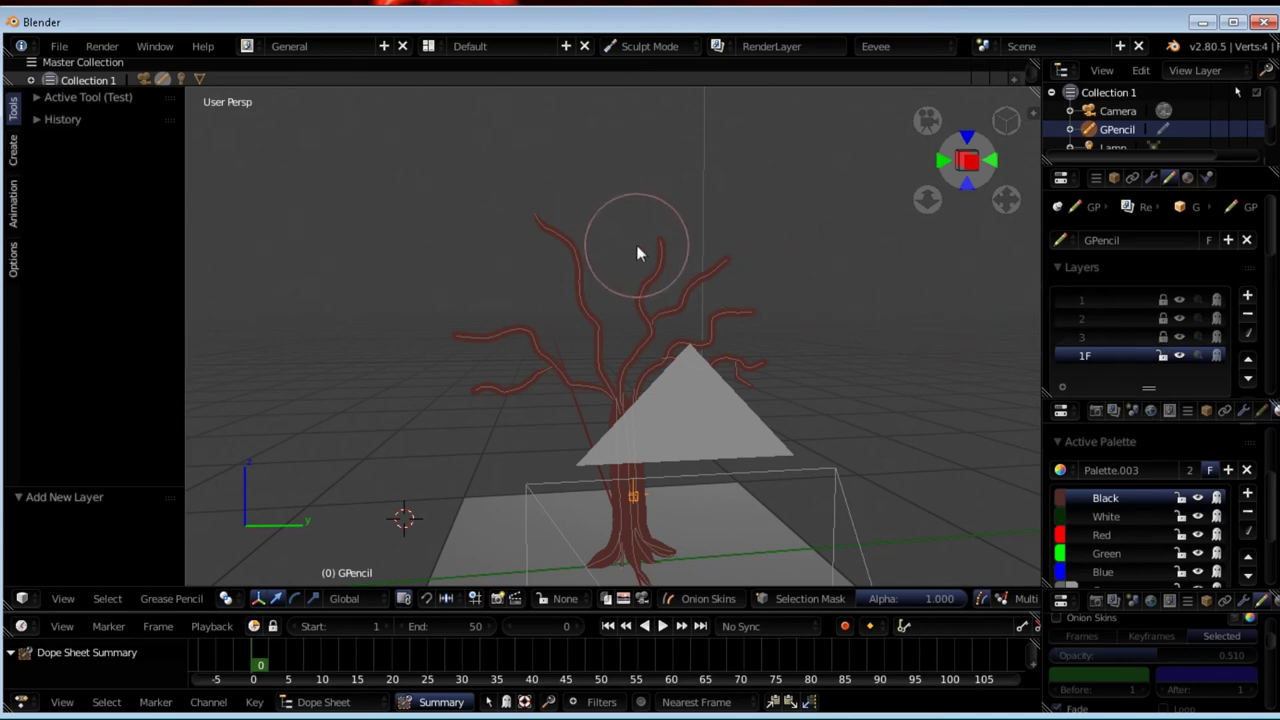
- Enter Draw mode through the camera view and rename the dark green colour follaje
{"action": "key", "text": "ctrl+Tab"}
{"action": "key", "text": "KP_0"}
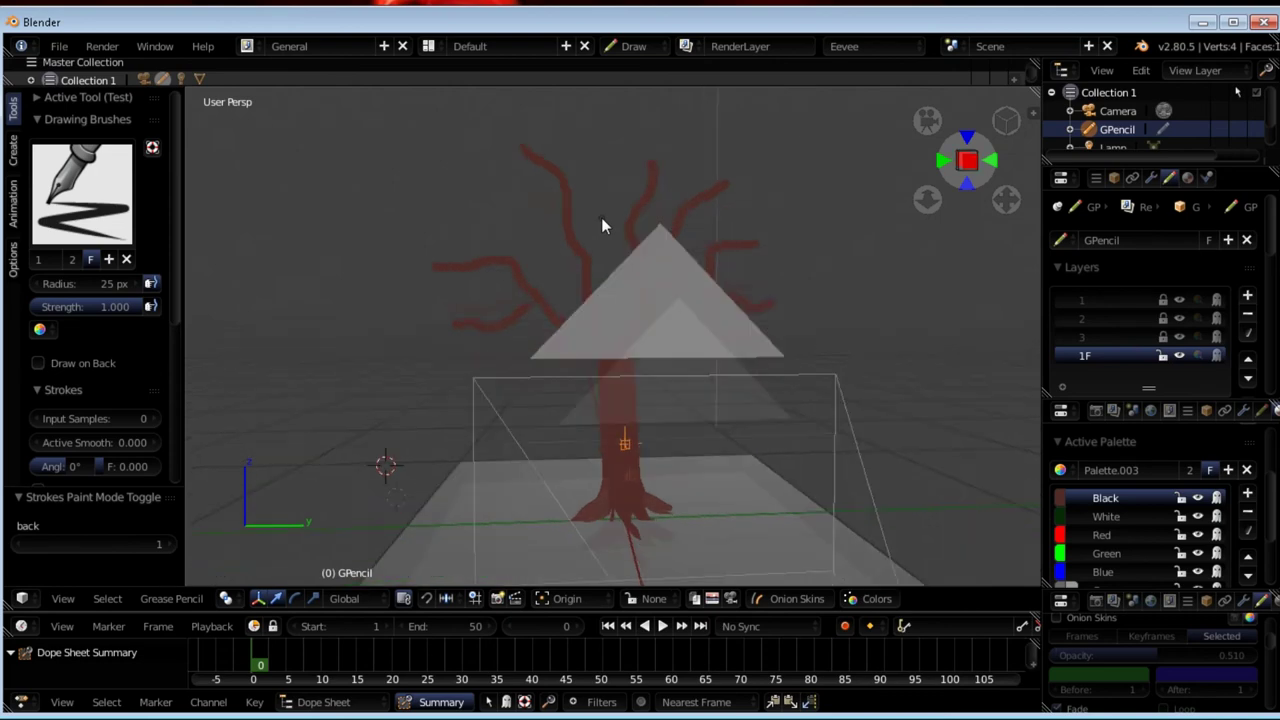
{"action": "scroll", "coordinate": [580, 220], "scroll_direction": "down", "scroll_amount": 1}
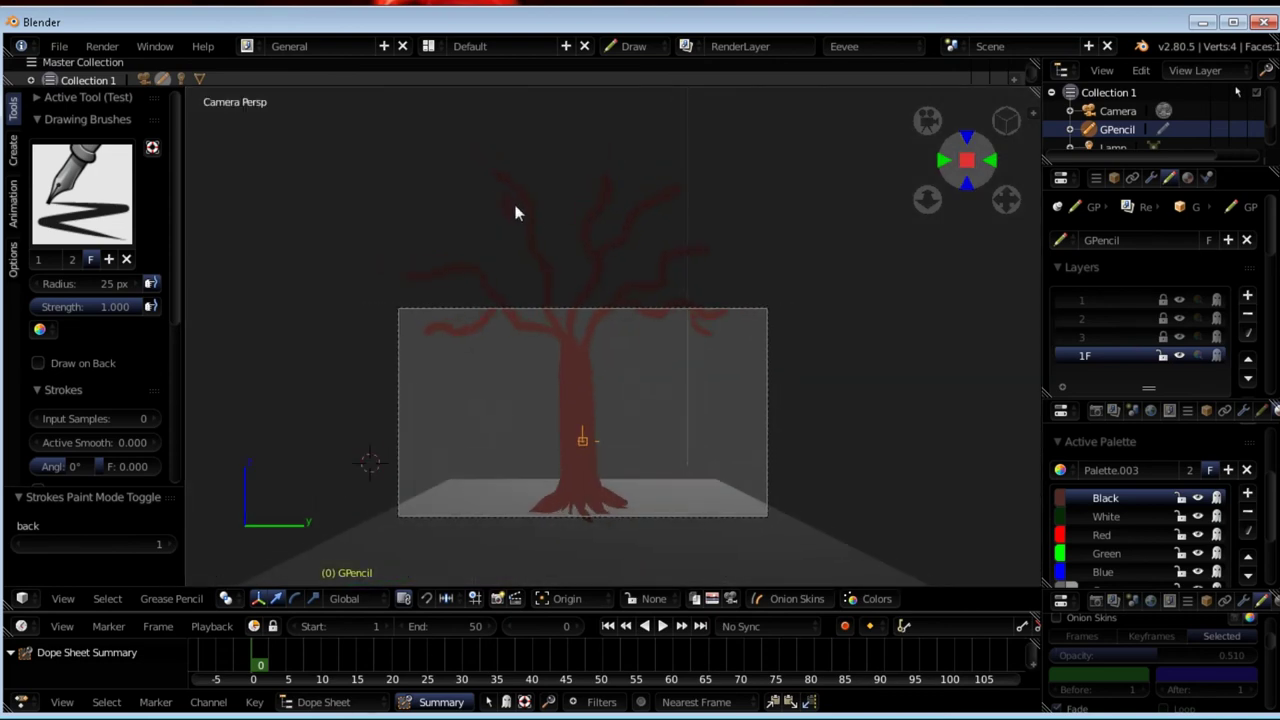
{"action": "left_click", "coordinate": [1106, 517]}
{"action": "type", "text": "follaje"}
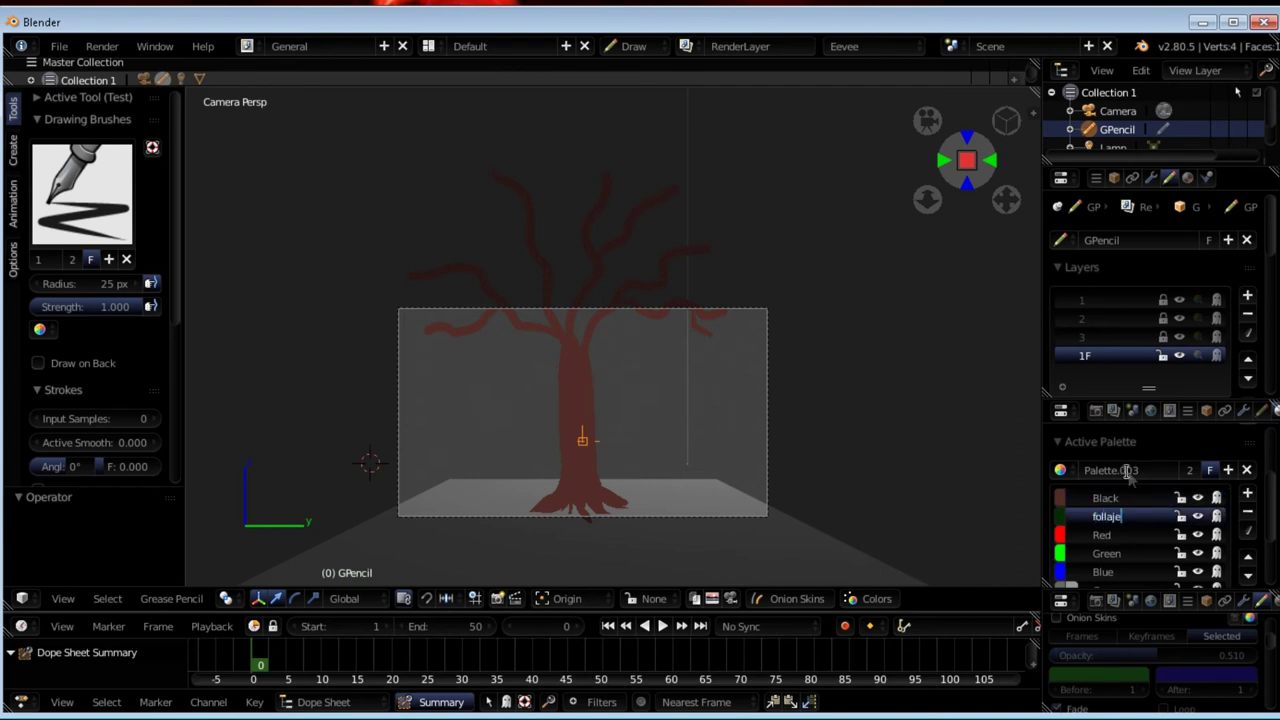
{"action": "key", "text": "Return"}
- Scribble dark green follaje foliage across the treetop branches, then enter Edit Mode
{"action": "left_click_drag", "start_coordinate": [536, 193], "coordinate": [544, 198]}
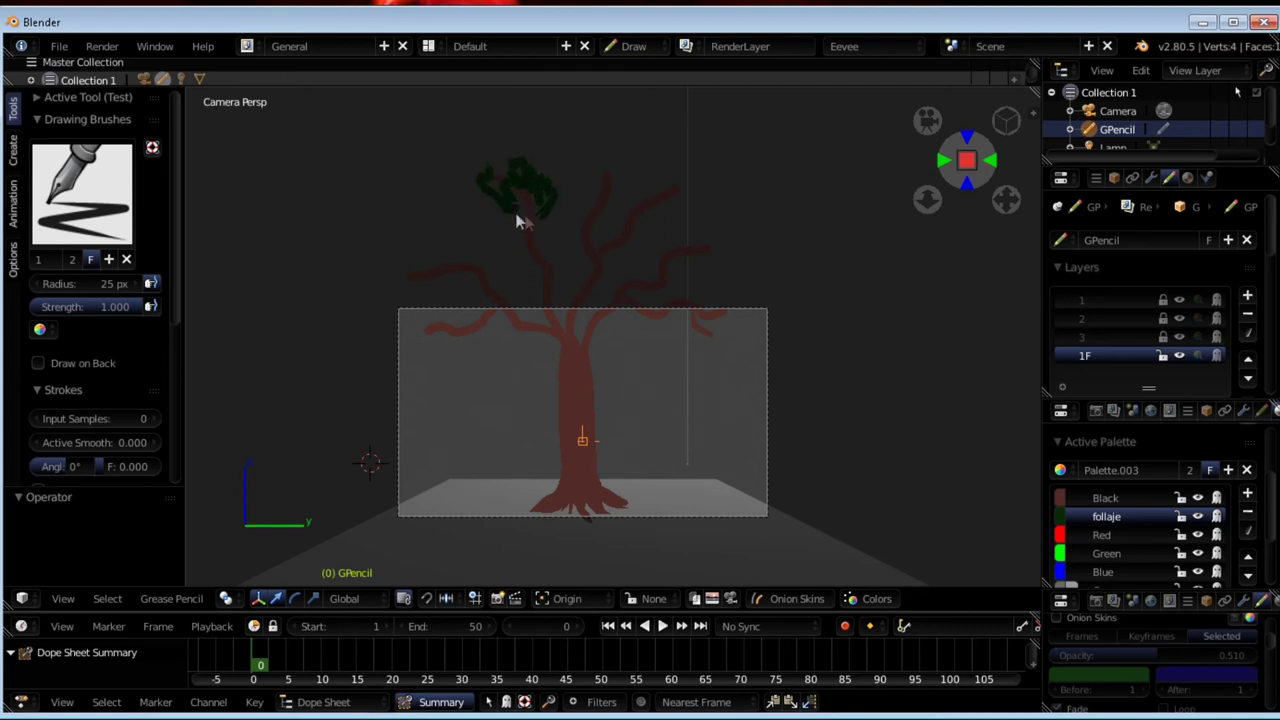
{"action": "left_click_drag", "start_coordinate": [515, 202], "coordinate": [464, 178]}
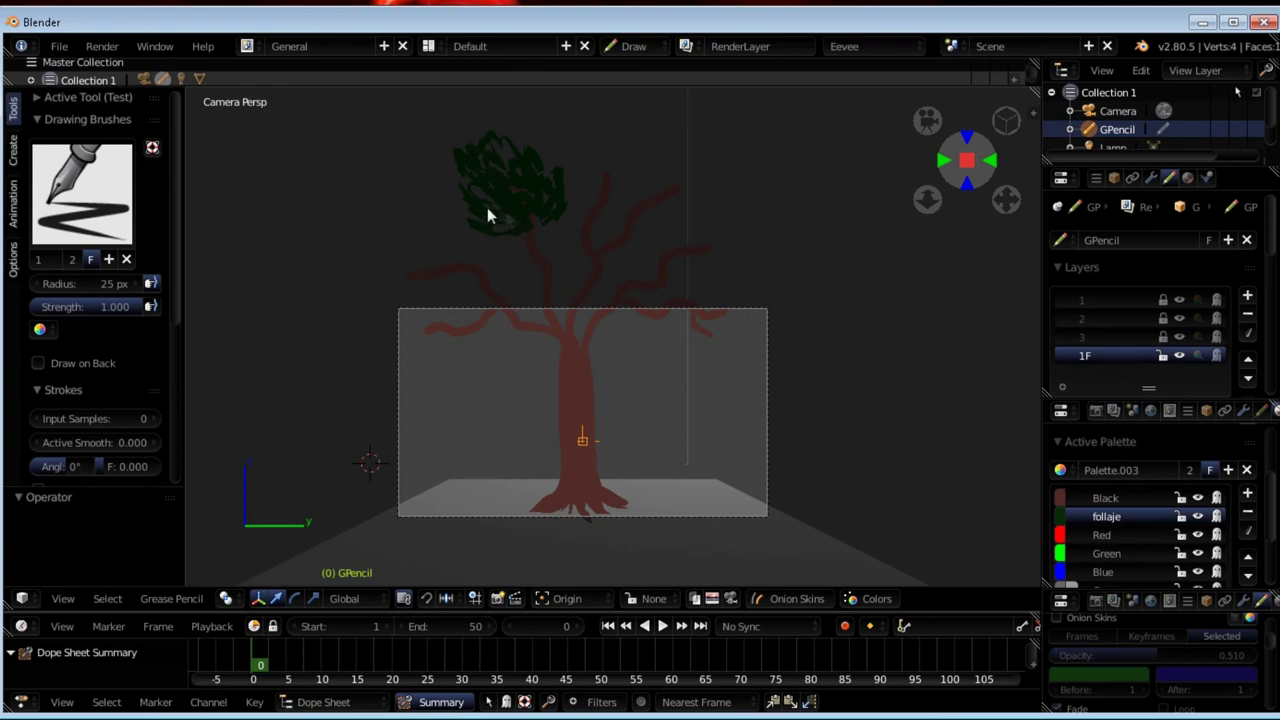
{"action": "left_click_drag", "start_coordinate": [560, 219], "coordinate": [564, 231]}
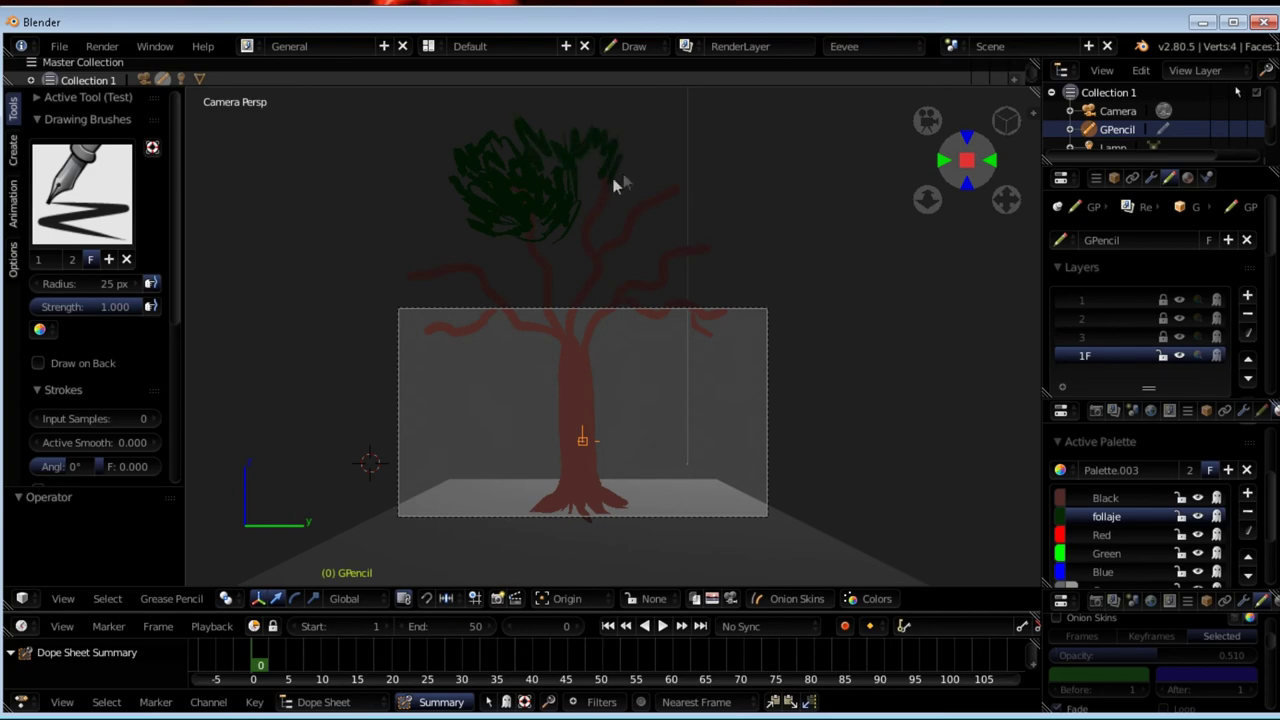
{"action": "mouse_move", "coordinate": [600, 222]}
{"action": "middle_mouse_down"}
{"action": "mouse_move", "coordinate": [574, 297]}
{"action": "mouse_move", "coordinate": [560, 263]}
{"action": "mouse_move", "coordinate": [575, 263]}
{"action": "middle_mouse_up"}
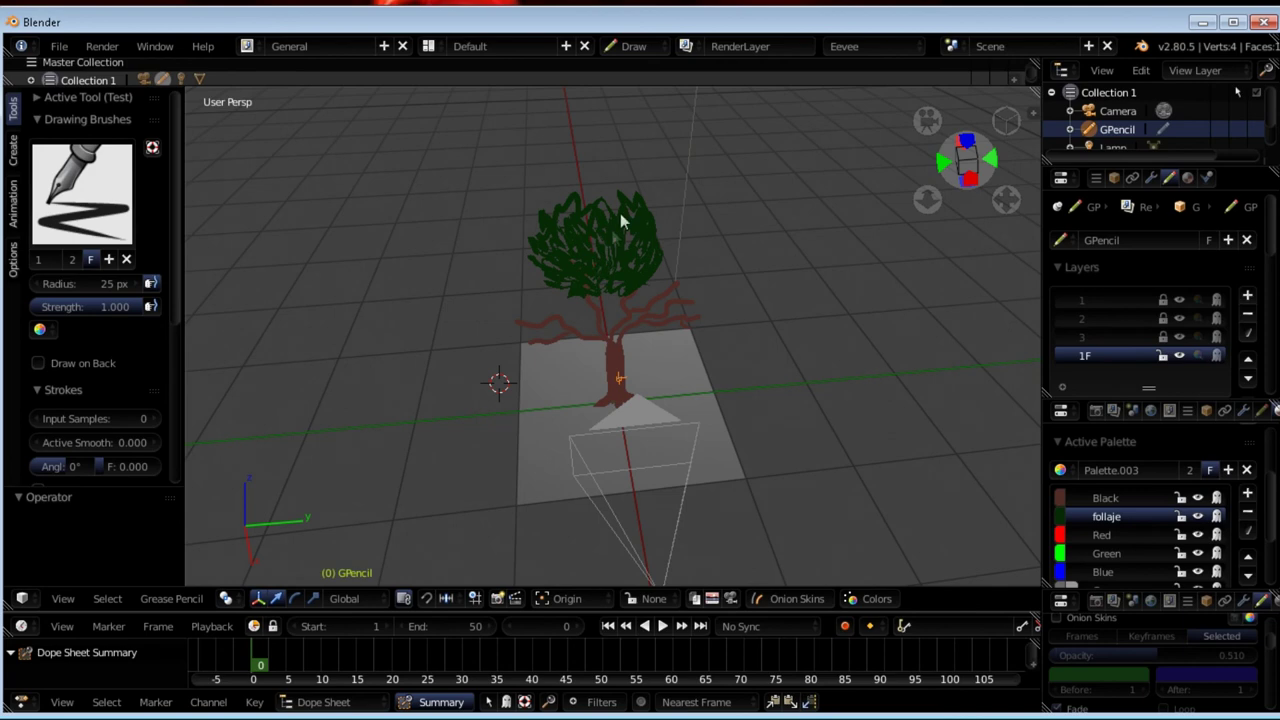
{"action": "key", "text": "Tab"}
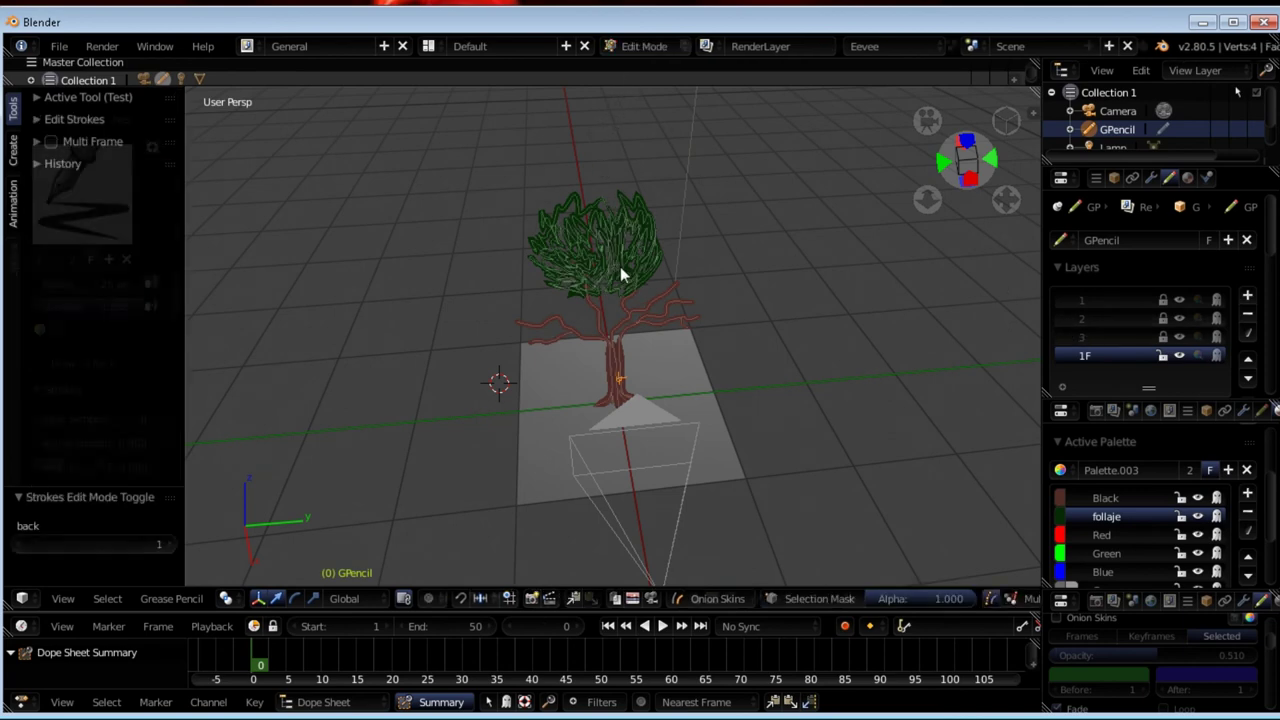
- Select all the foliage strokes and turn on proportional editing
{"action": "mouse_move", "coordinate": [625, 272]}
{"action": "middle_mouse_down"}
{"action": "mouse_move", "coordinate": [731, 234]}
{"action": "mouse_move", "coordinate": [652, 265]}
{"action": "mouse_move", "coordinate": [615, 257]}
{"action": "middle_mouse_up"}
{"action": "key", "text": "a"}
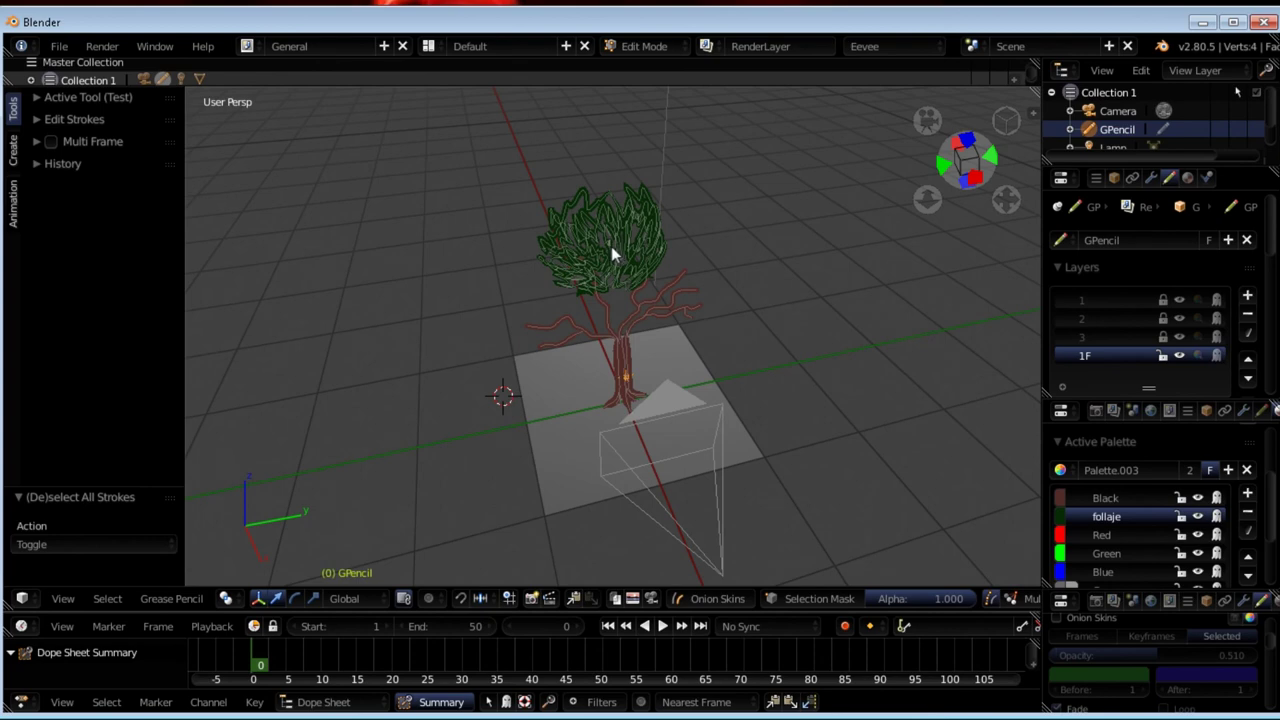
{"action": "left_click", "coordinate": [611, 249]}
{"action": "mouse_move", "coordinate": [629, 270]}
{"action": "middle_mouse_down"}
{"action": "mouse_move", "coordinate": [660, 266]}
{"action": "mouse_move", "coordinate": [685, 320]}
{"action": "middle_mouse_up"}
{"action": "left_click", "coordinate": [429, 599]}
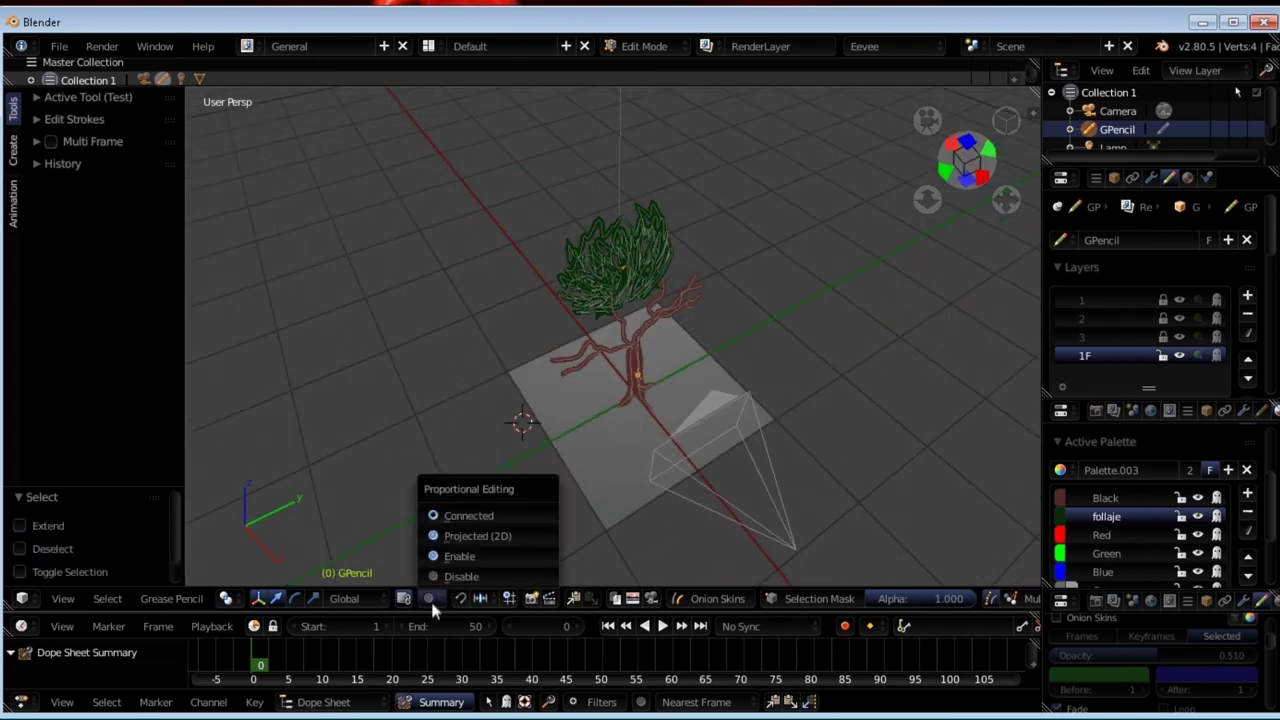
{"action": "left_click", "coordinate": [432, 617]}
{"action": "left_click", "coordinate": [432, 600]}
{"action": "left_click", "coordinate": [464, 558]}
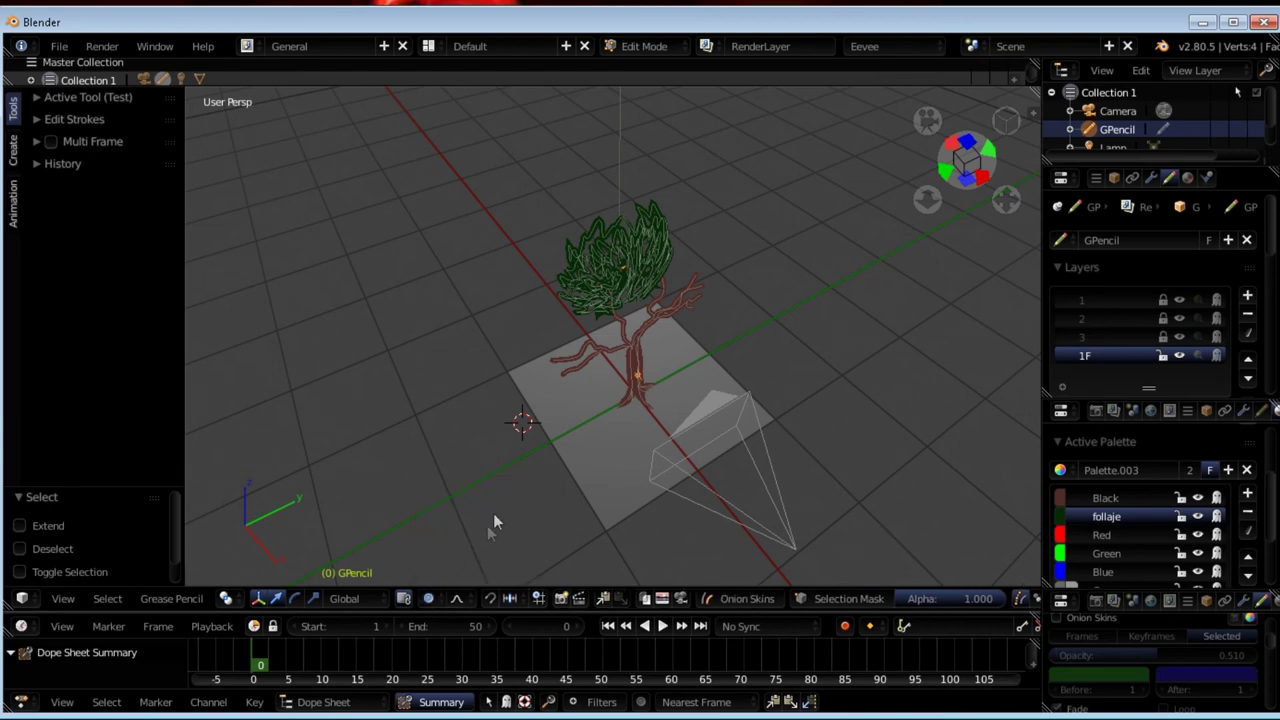
- Move the foliage onto the trunk (0.196 X, 0.030 Y, -0.074 Z), deselect, and return to Draw mode
{"action": "middle_click_drag", "start_coordinate": [619, 290], "coordinate": [684, 268]}
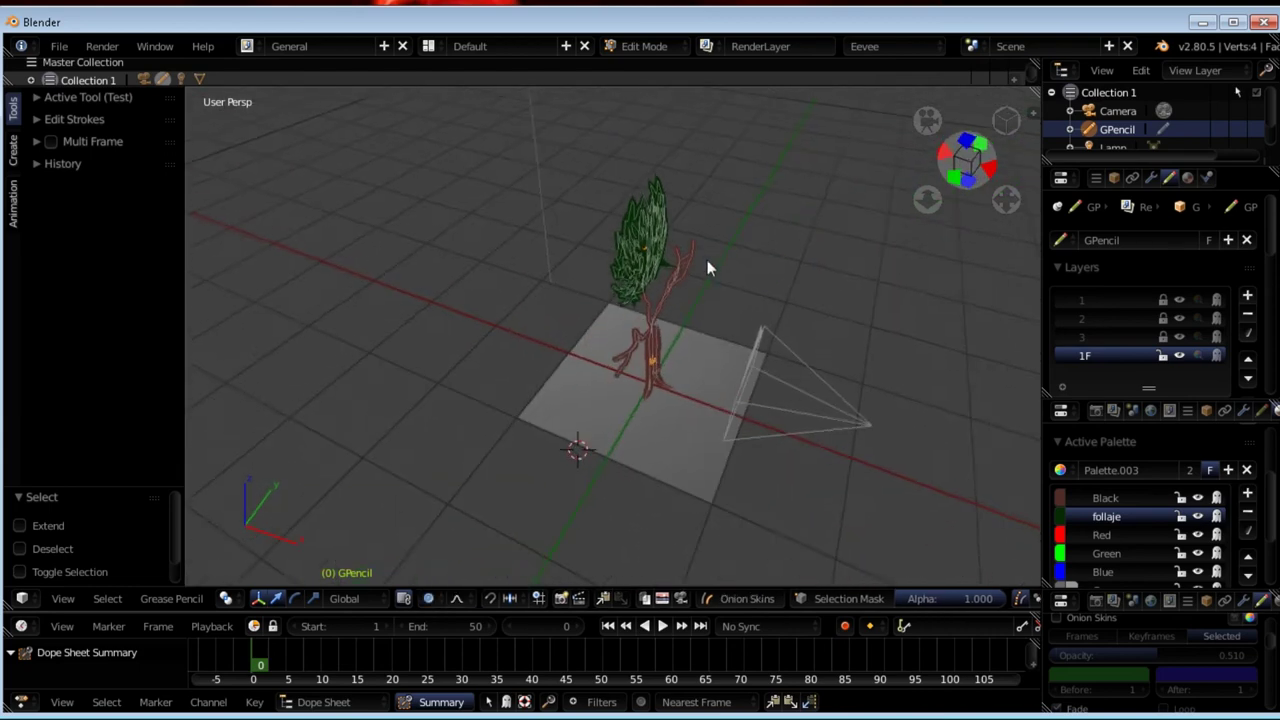
{"action": "key", "text": "g"}
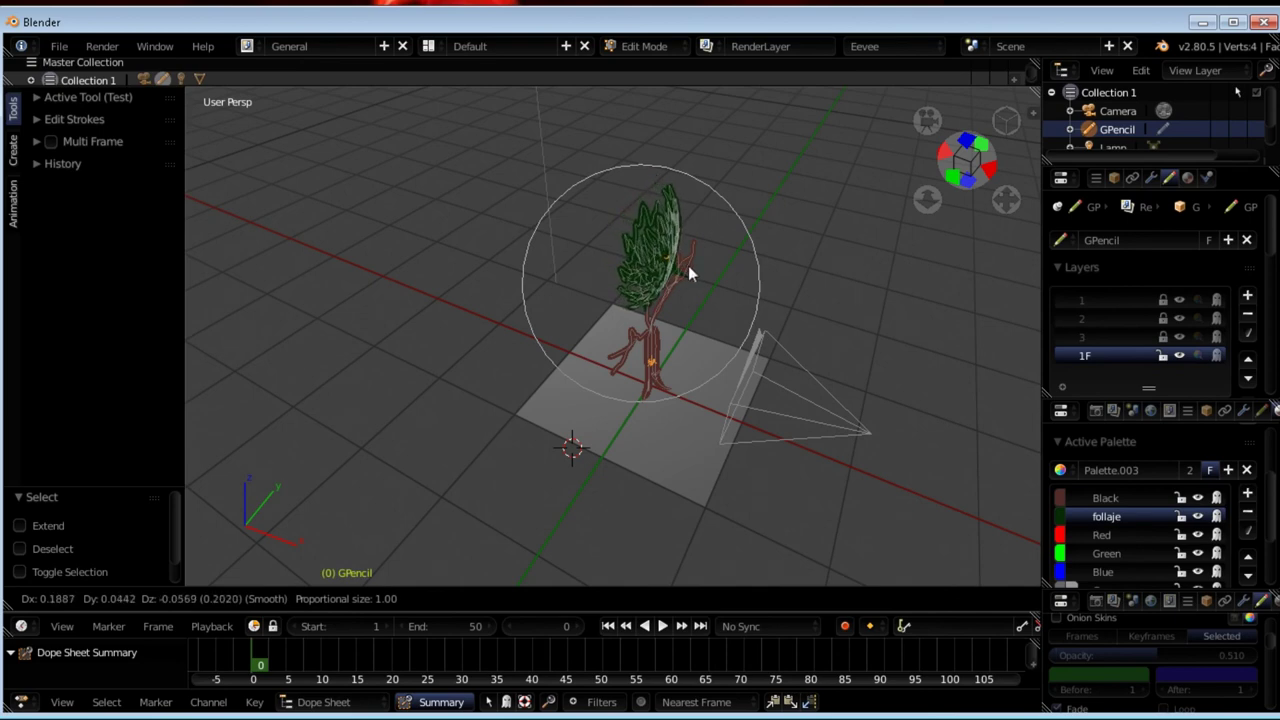
{"action": "left_click", "coordinate": [688, 268]}
{"action": "mouse_move", "coordinate": [688, 268]}
{"action": "middle_mouse_down"}
{"action": "mouse_move", "coordinate": [683, 207]}
{"action": "mouse_move", "coordinate": [741, 180]}
{"action": "mouse_move", "coordinate": [533, 152]}
{"action": "mouse_move", "coordinate": [566, 214]}
{"action": "mouse_move", "coordinate": [555, 226]}
{"action": "mouse_move", "coordinate": [634, 214]}
{"action": "mouse_move", "coordinate": [691, 184]}
{"action": "mouse_move", "coordinate": [543, 323]}
{"action": "middle_mouse_up"}
{"action": "scroll", "coordinate": [567, 178], "scroll_direction": "up", "scroll_amount": 4}
{"action": "scroll", "coordinate": [564, 175], "scroll_direction": "up", "scroll_amount": 3}
{"action": "scroll", "coordinate": [560, 211], "scroll_direction": "down", "scroll_amount": 3}
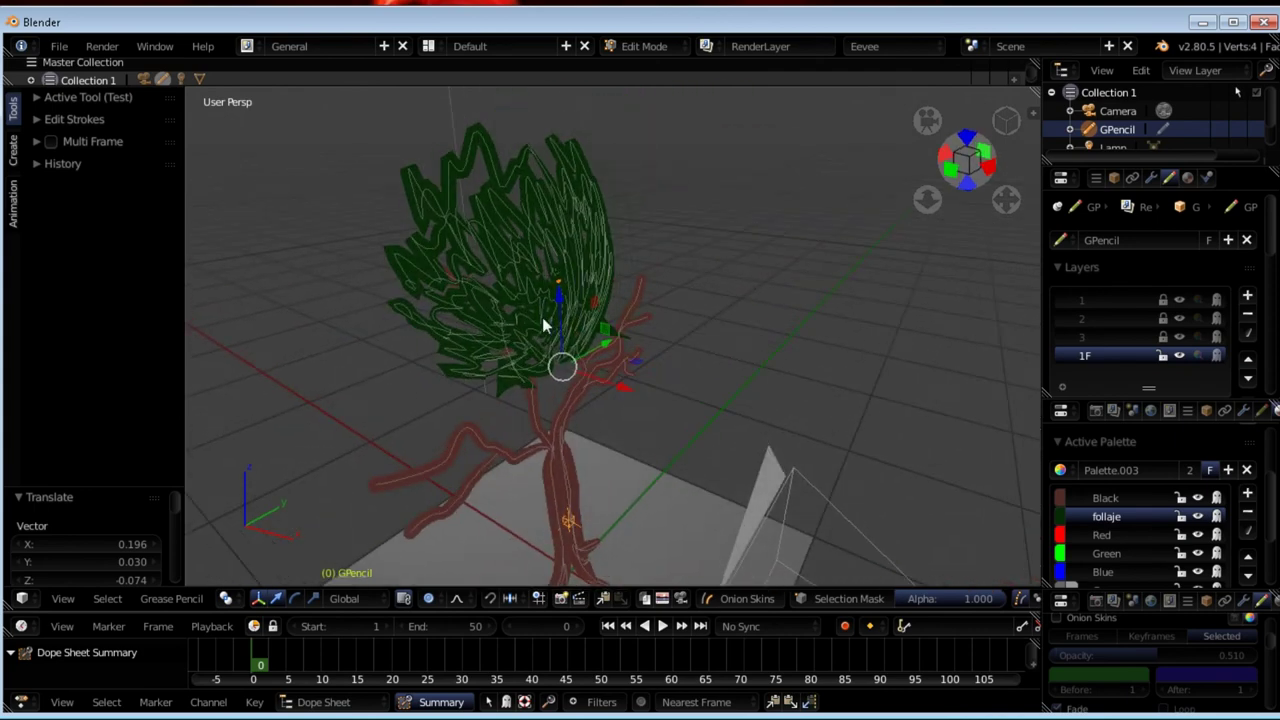
{"action": "key", "text": "a"}
{"action": "key", "text": "Tab"}
{"action": "mouse_move", "coordinate": [569, 289]}
{"action": "middle_mouse_down"}
{"action": "mouse_move", "coordinate": [428, 250]}
{"action": "mouse_move", "coordinate": [471, 266]}
{"action": "mouse_move", "coordinate": [486, 257]}
{"action": "mouse_move", "coordinate": [423, 294]}
{"action": "mouse_move", "coordinate": [477, 337]}
{"action": "mouse_move", "coordinate": [556, 336]}
{"action": "mouse_move", "coordinate": [668, 244]}
{"action": "mouse_move", "coordinate": [513, 247]}
{"action": "mouse_move", "coordinate": [477, 283]}
{"action": "mouse_move", "coordinate": [498, 248]}
{"action": "middle_mouse_up"}
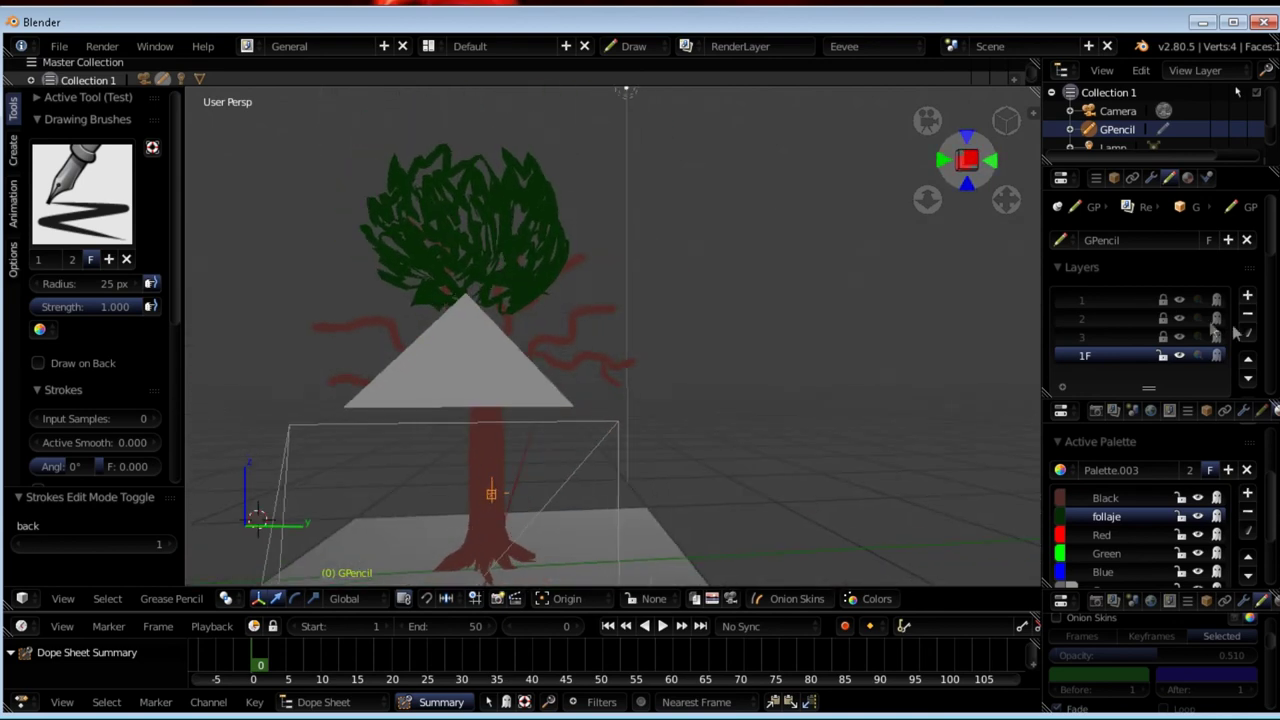
- Add a bark-detail layer, rename the Red colour detalles, and set the brush radius to 3 px
{"action": "left_click", "coordinate": [1247, 296]}
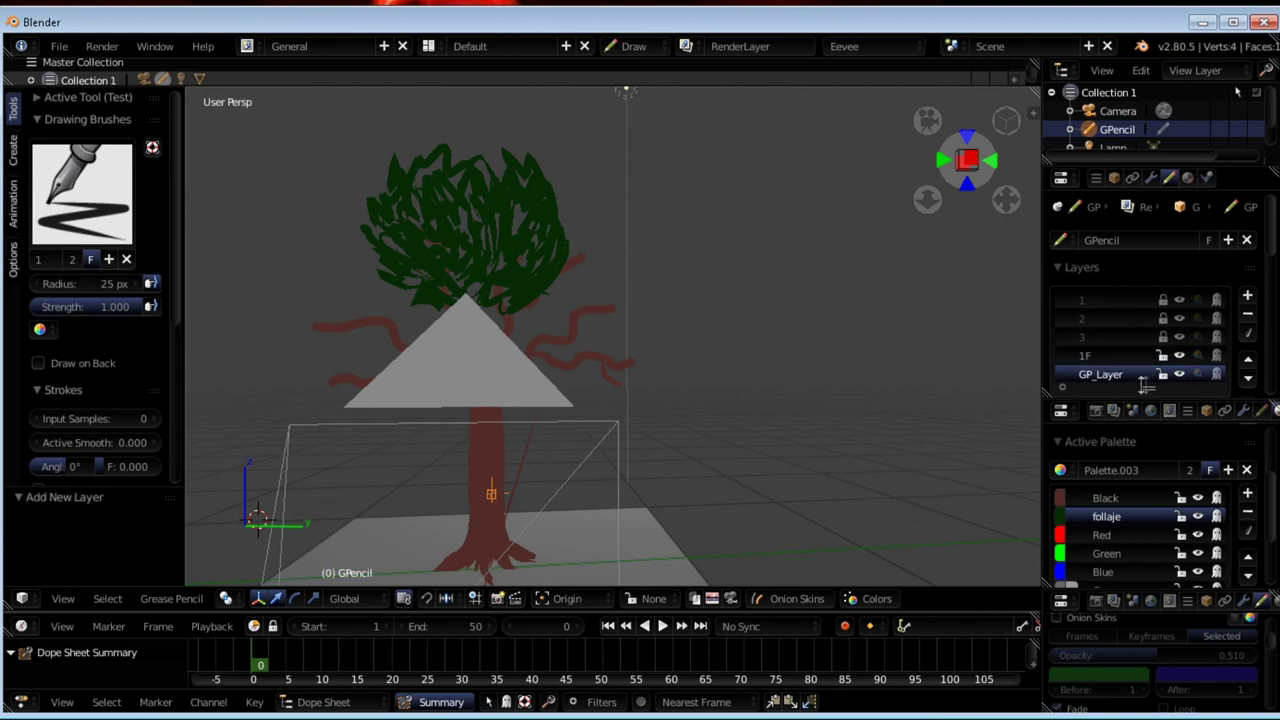
{"action": "key", "text": "KP_0"}
{"action": "double_click", "coordinate": [1101, 535]}
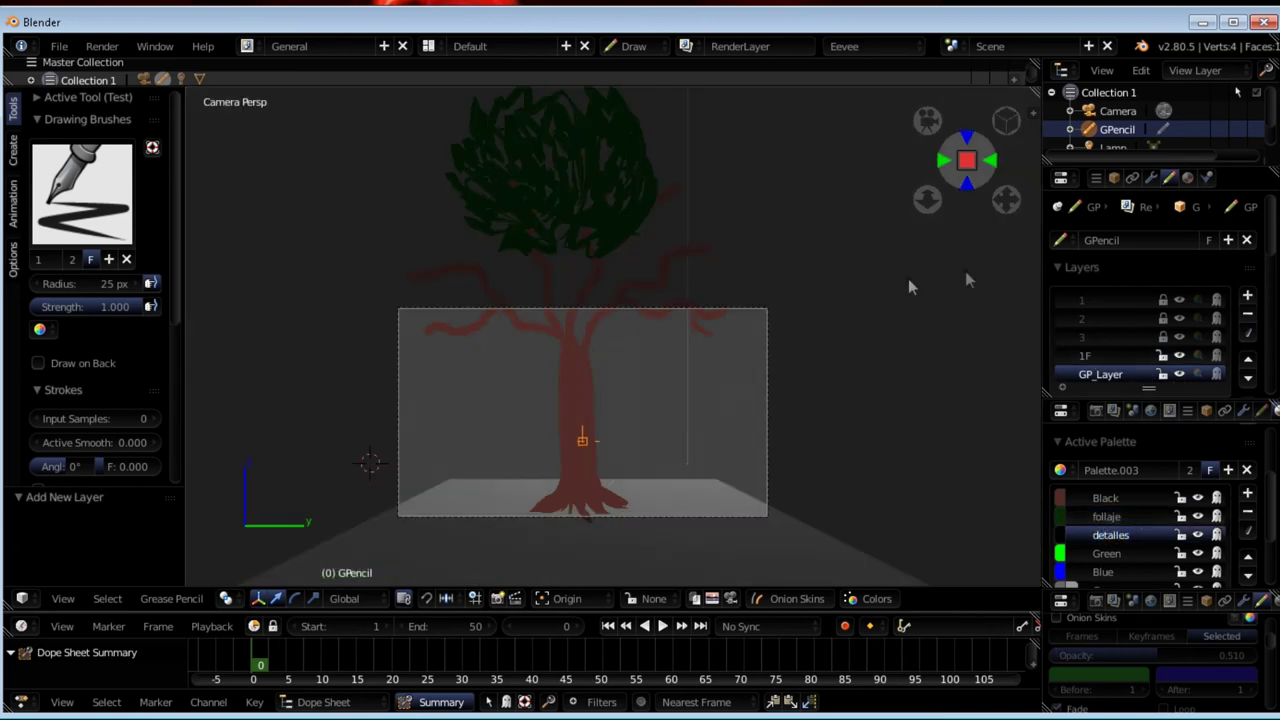
{"action": "left_click", "coordinate": [120, 286]}
{"action": "type", "text": "3"}
{"action": "key", "text": "Return"}
- Draw three thin dark bark lines down the trunk
{"action": "scroll", "coordinate": [609, 374], "scroll_direction": "up", "scroll_amount": 2}
{"action": "scroll", "coordinate": [603, 384], "scroll_direction": "up", "scroll_amount": 1}
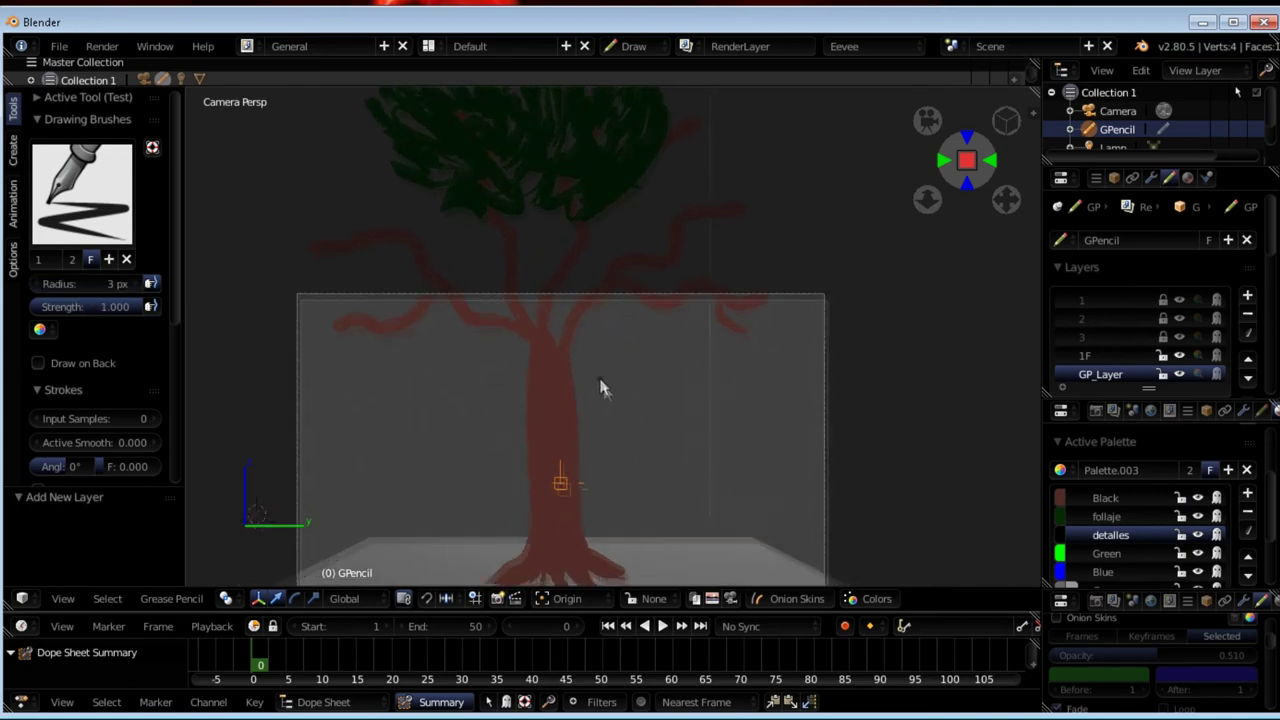
{"action": "middle_click_drag", "start_coordinate": [603, 384], "coordinate": [602, 293], "text": "shift"}
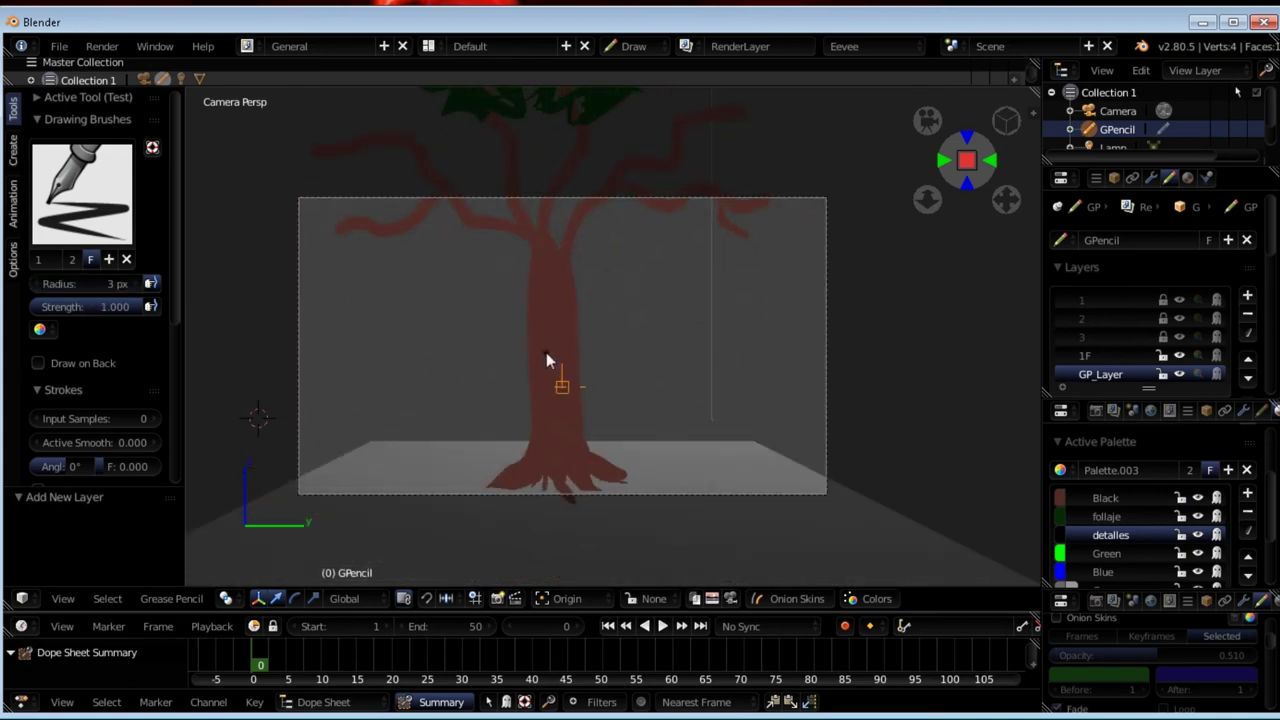
{"action": "scroll", "coordinate": [546, 354], "scroll_direction": "up", "scroll_amount": 1}
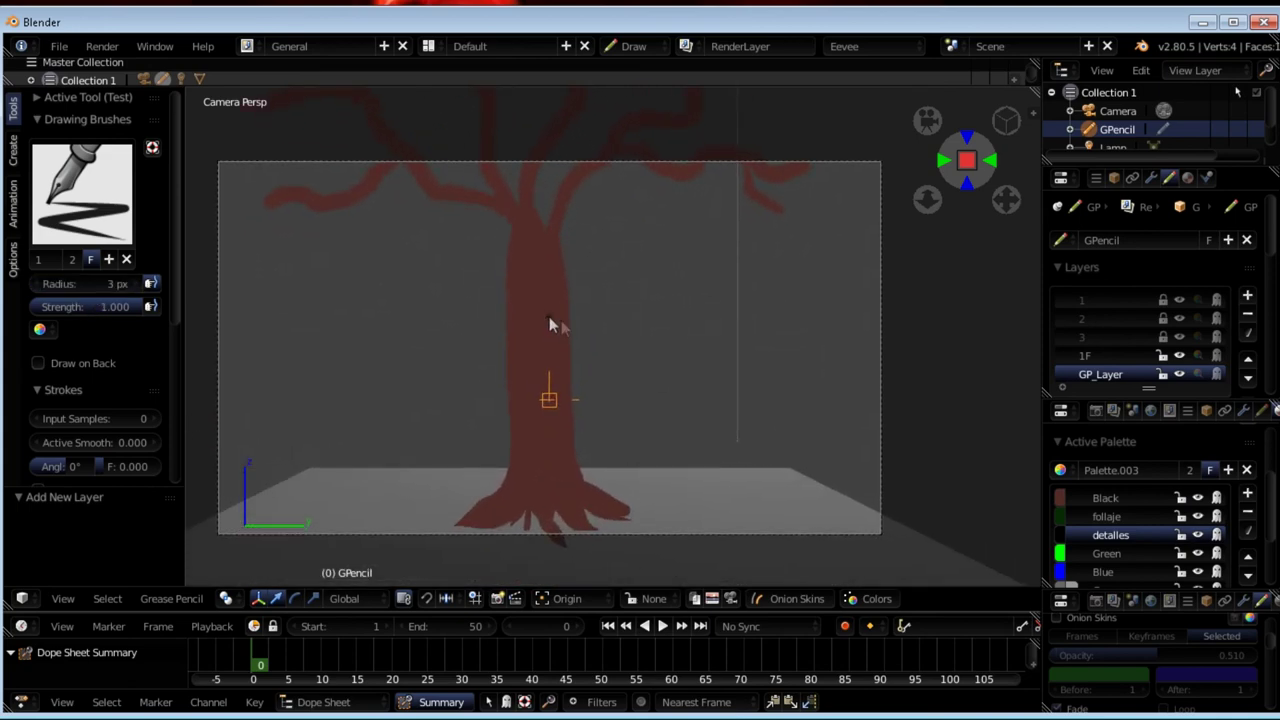
{"action": "mouse_move", "coordinate": [516, 276]}
{"action": "left_mouse_down"}
{"action": "mouse_move", "coordinate": [521, 346]}
{"action": "mouse_move", "coordinate": [545, 379]}
{"action": "left_mouse_up"}
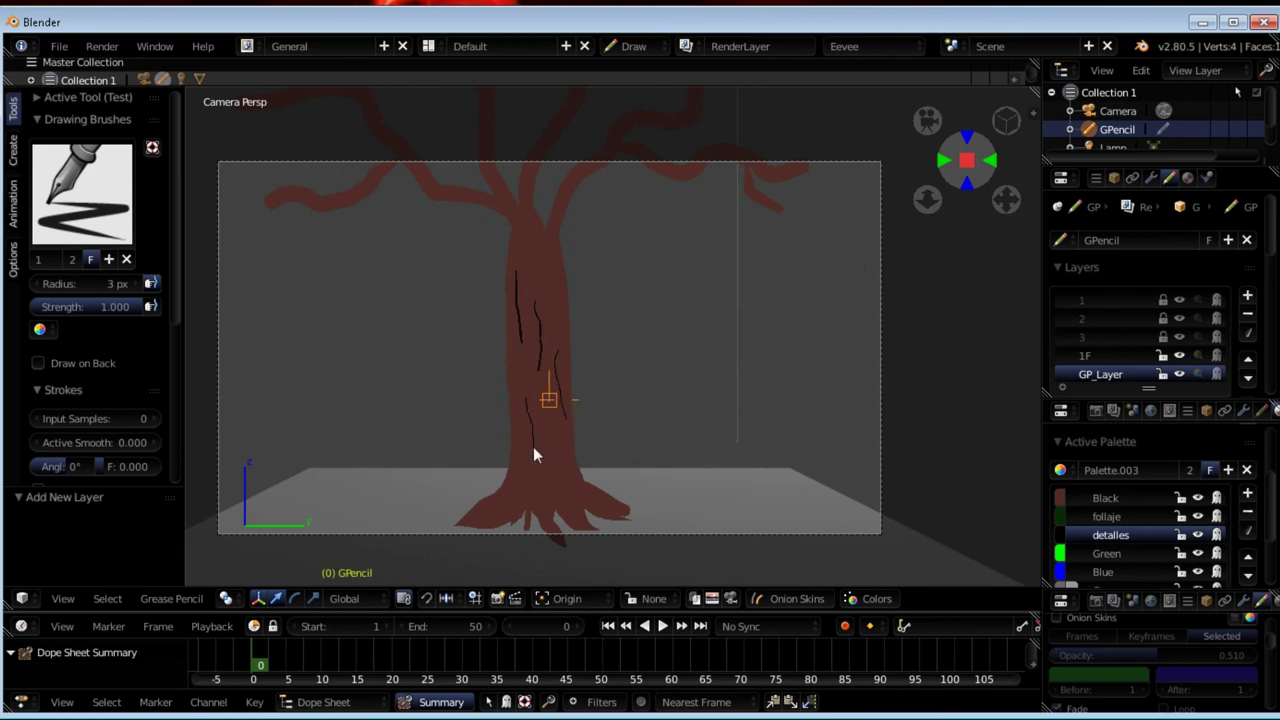
{"action": "left_click_drag", "start_coordinate": [561, 446], "coordinate": [579, 492]}
{"action": "left_click_drag", "start_coordinate": [523, 245], "coordinate": [557, 328]}
- Shift the detalles colour to dark red and maximise the 3D view
{"action": "left_click", "coordinate": [1066, 540]}
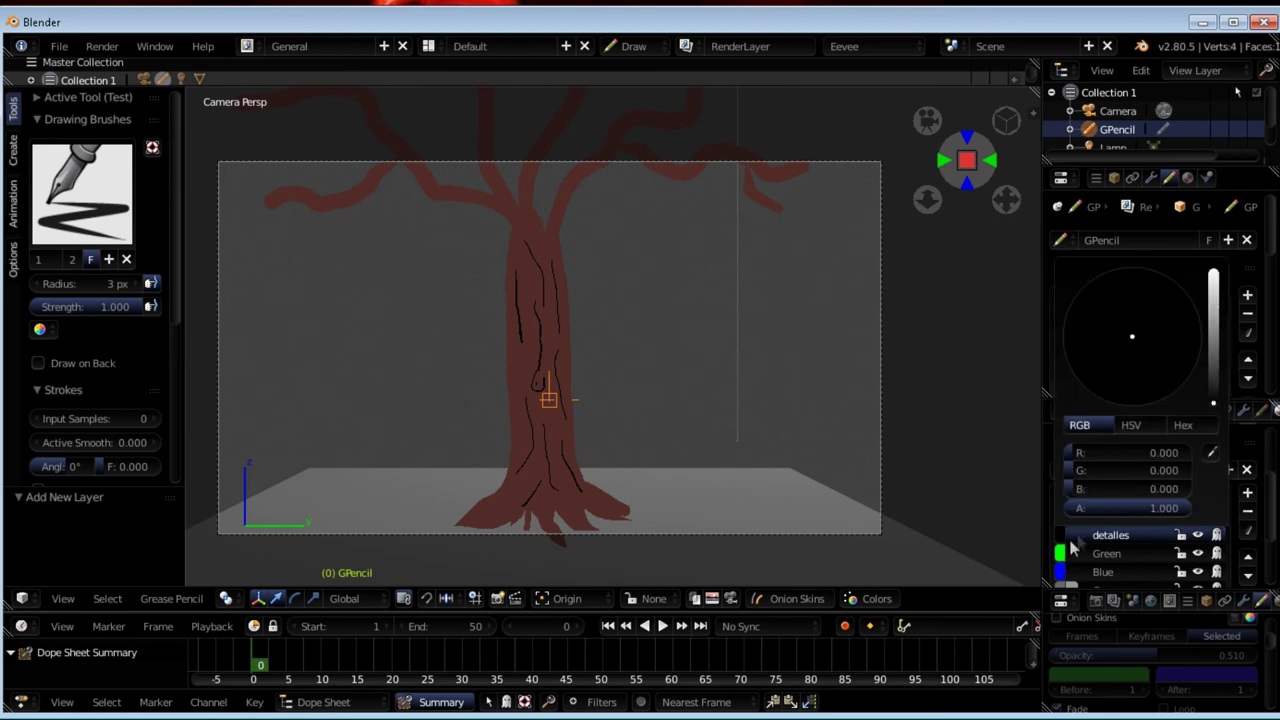
{"action": "left_click_drag", "start_coordinate": [1214, 397], "coordinate": [1214, 393]}
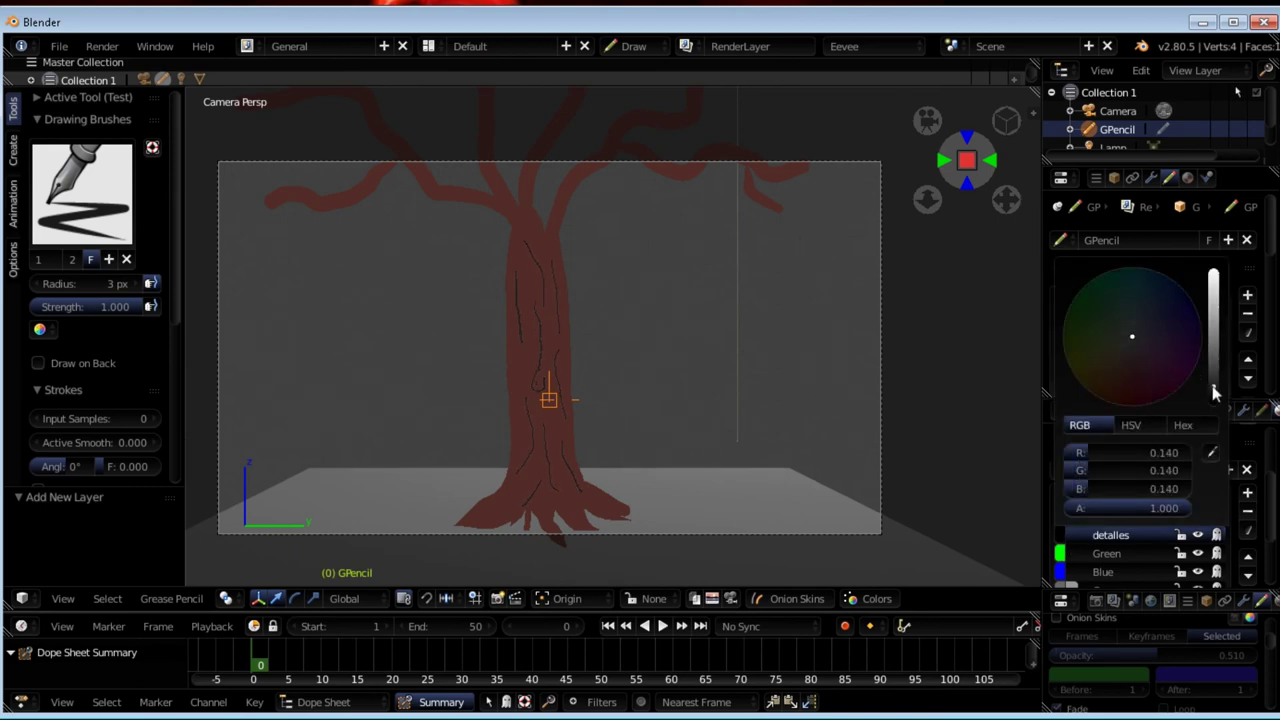
{"action": "left_click_drag", "start_coordinate": [1135, 349], "coordinate": [1133, 385]}
{"action": "mouse_move", "coordinate": [660, 360]}
{"action": "middle_mouse_down"}
{"action": "mouse_move", "coordinate": [714, 357]}
{"action": "mouse_move", "coordinate": [688, 383]}
{"action": "mouse_move", "coordinate": [728, 394]}
{"action": "mouse_move", "coordinate": [751, 380]}
{"action": "mouse_move", "coordinate": [906, 369]}
{"action": "middle_mouse_up"}
{"action": "key", "text": "ctrl+space"}
- Enter Sculpt Mode, grab-nudge the trunk strokes, and restore the full window layout
{"action": "key", "text": "ctrl+Tab"}
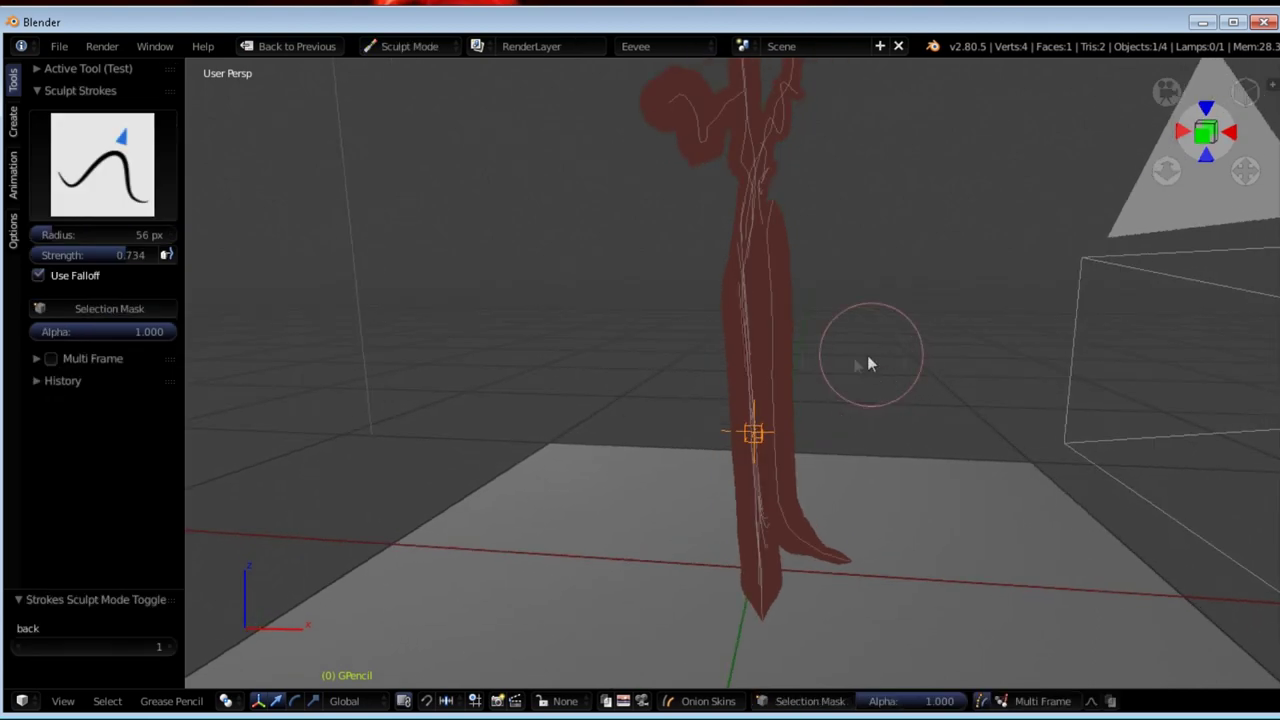
{"action": "key", "text": "f"}
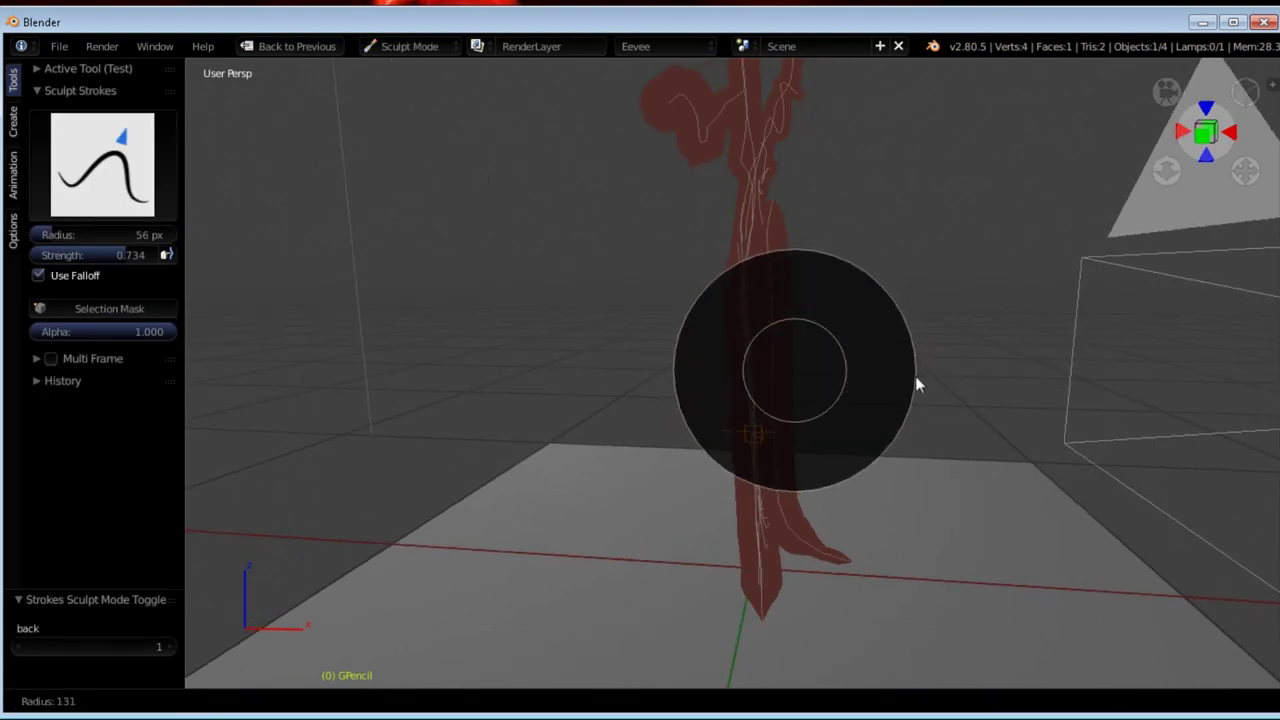
{"action": "key", "text": "Escape"}
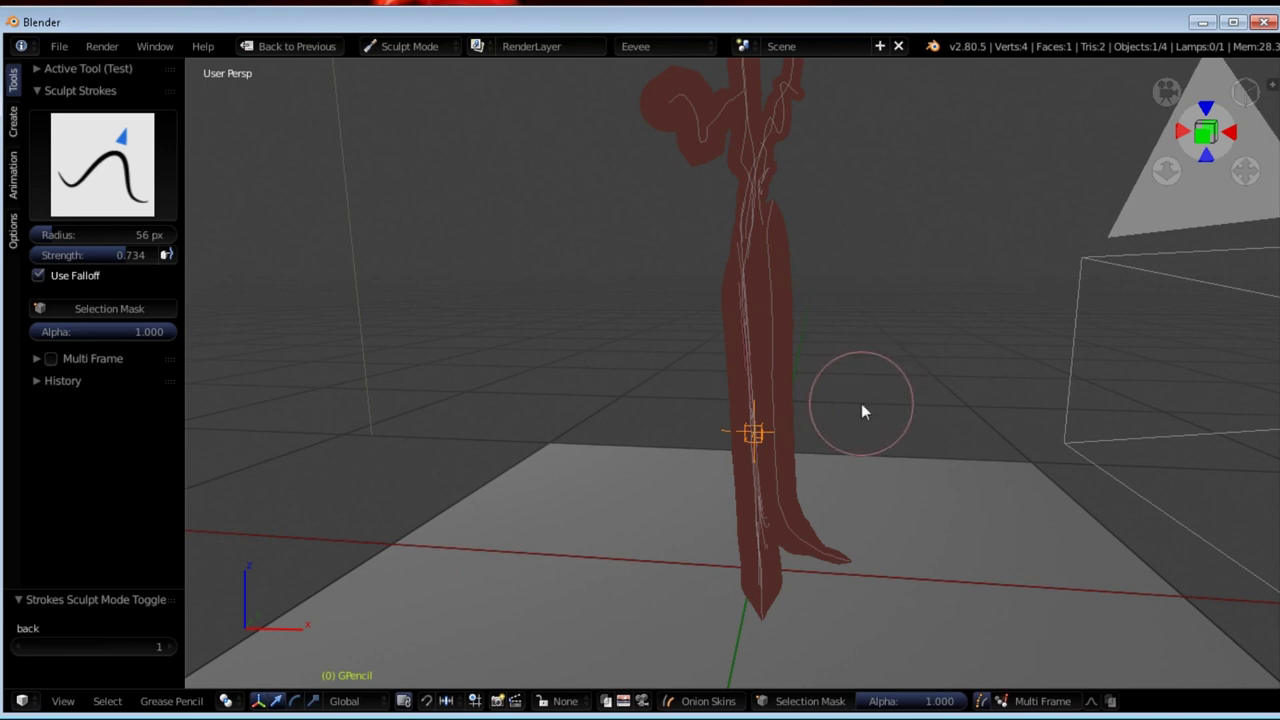
{"action": "left_click_drag", "start_coordinate": [643, 434], "coordinate": [357, 307]}
{"action": "key", "text": "Tab"}
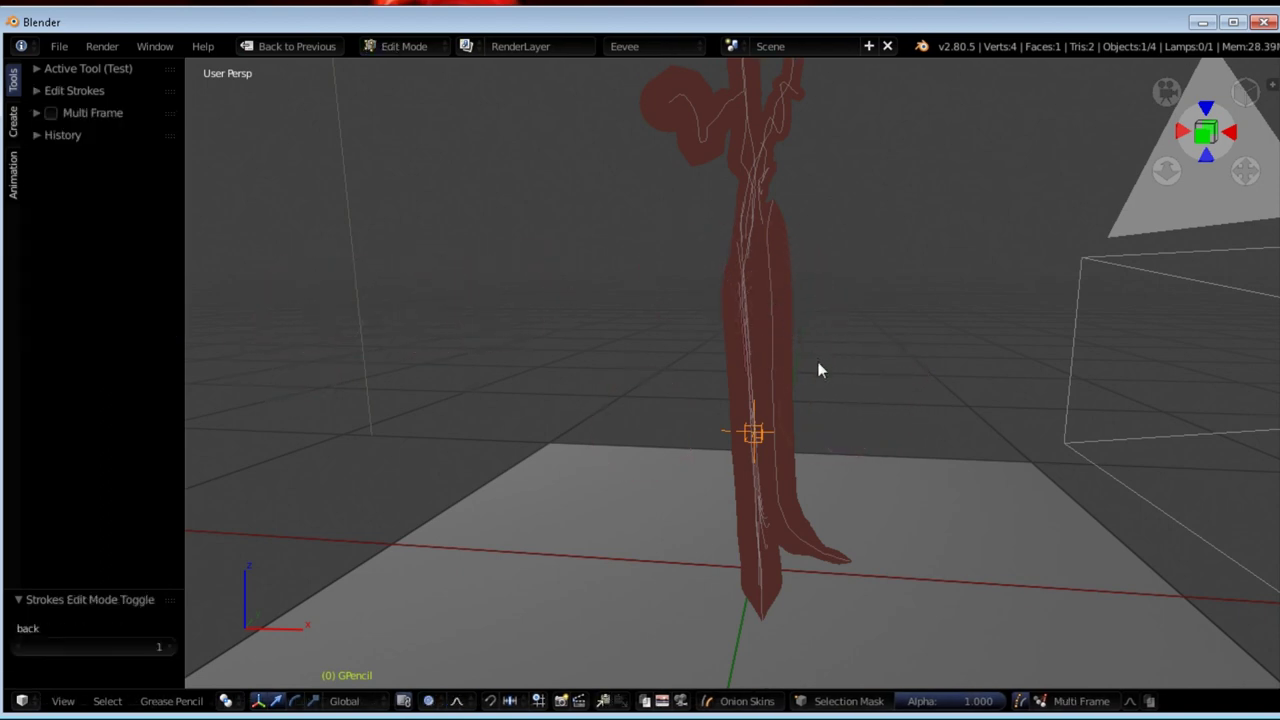
{"action": "key", "text": "ctrl+space"}
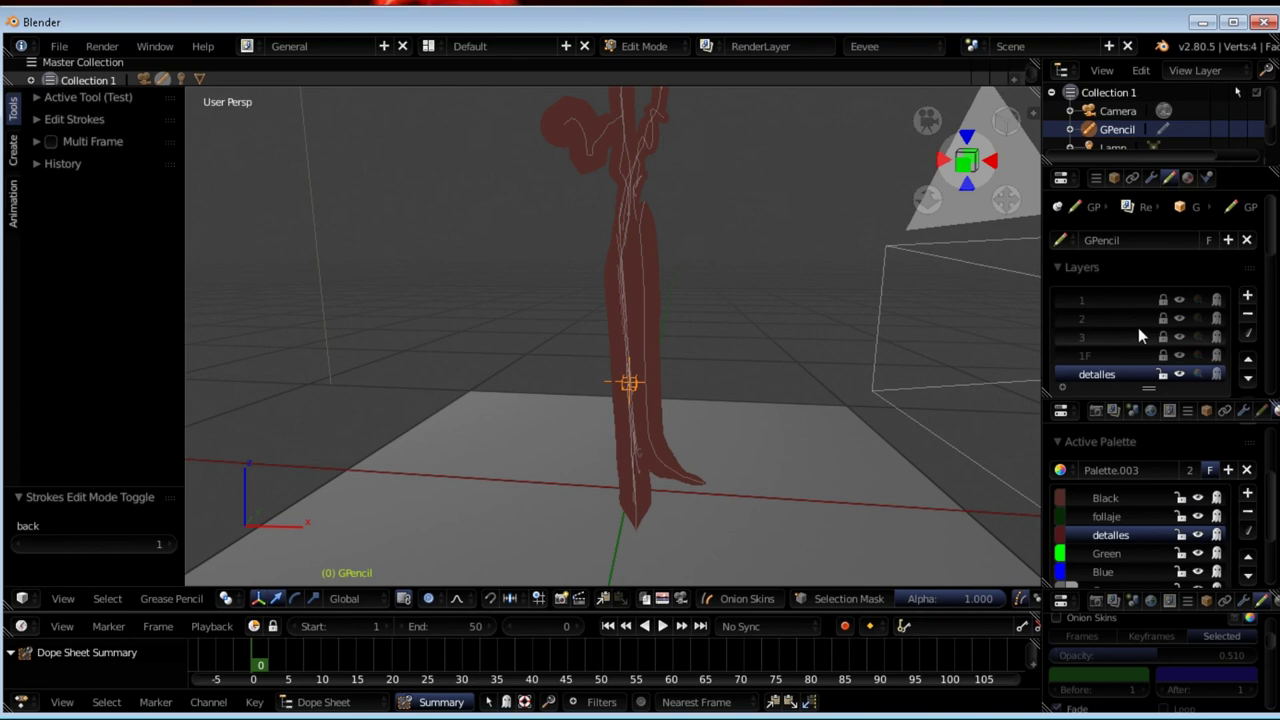
- Set the sculpt grab radius to 128 px, reshape the trunk strokes, and return to Draw mode
{"action": "key", "text": "ctrl+Tab"}
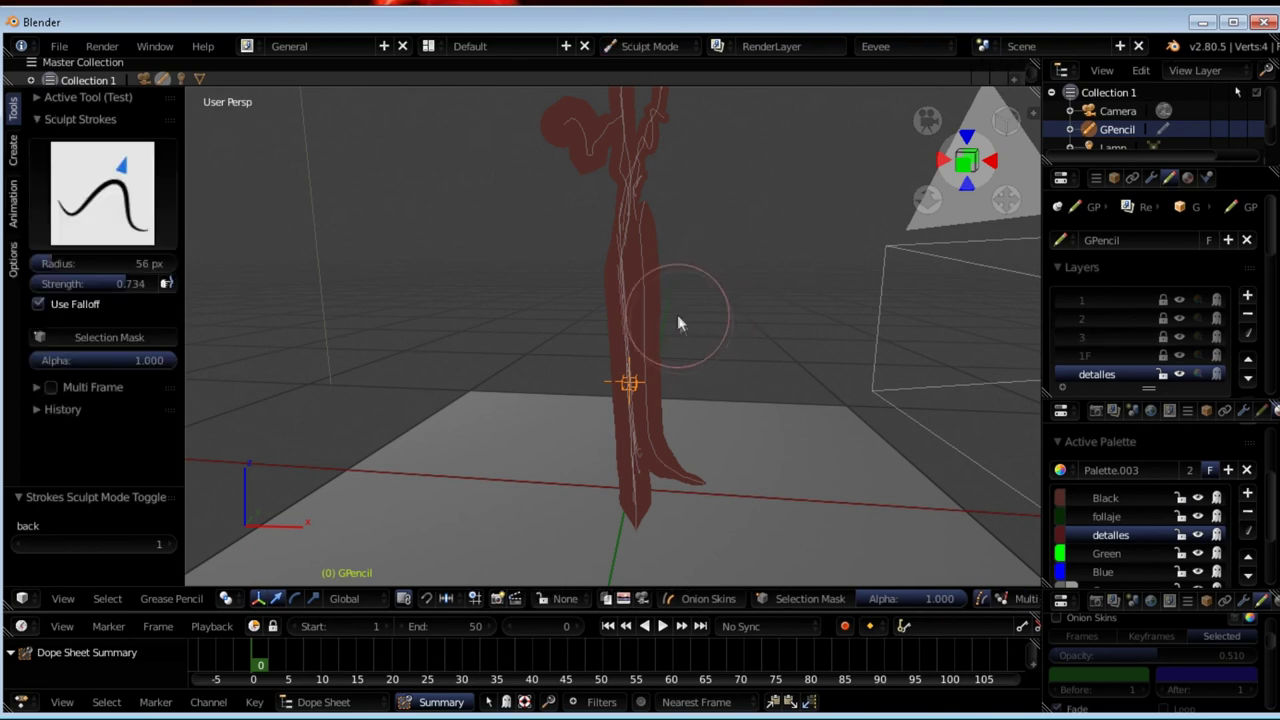
{"action": "middle_click_drag", "start_coordinate": [660, 290], "coordinate": [679, 272]}
{"action": "key", "text": "f"}
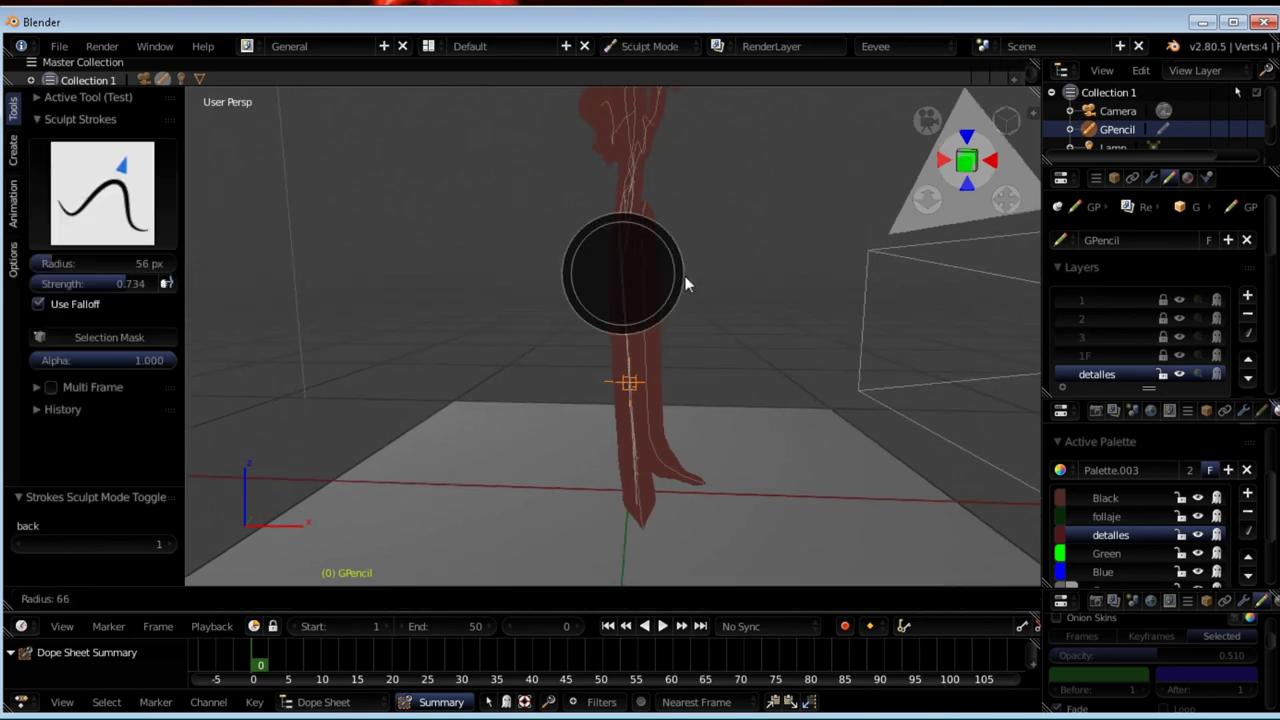
{"action": "left_click", "coordinate": [730, 300]}
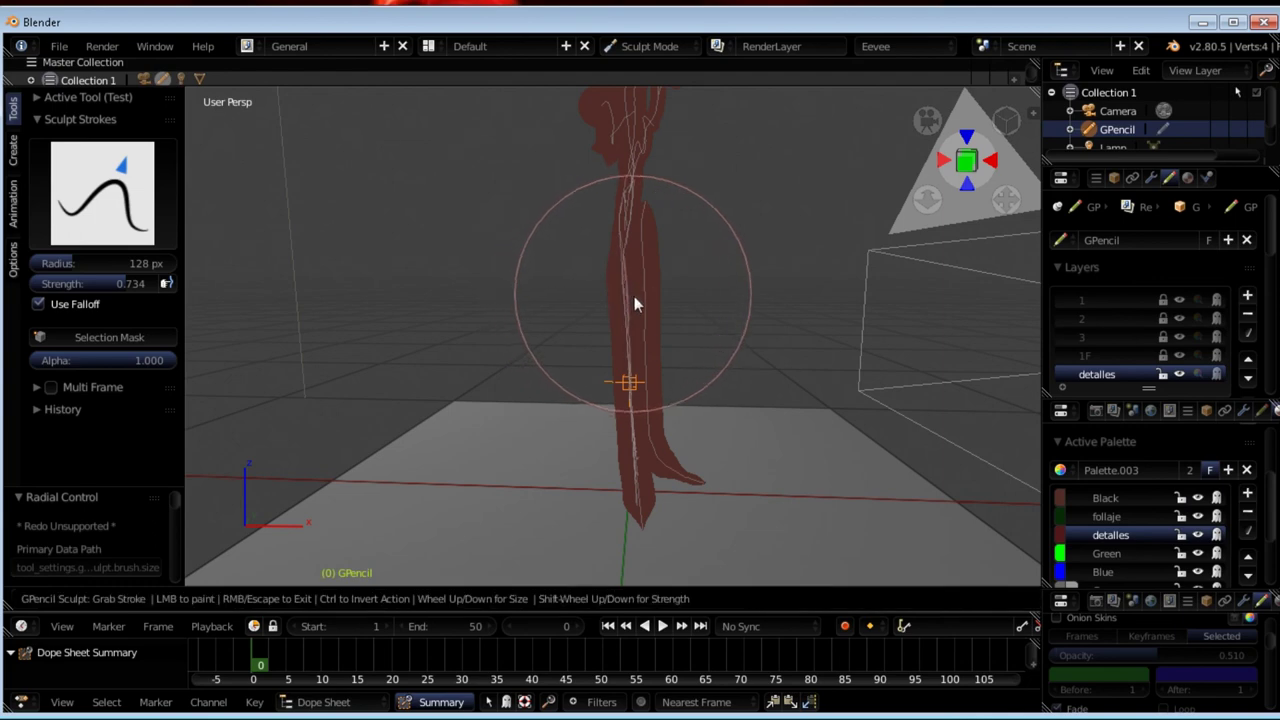
{"action": "left_click_drag", "start_coordinate": [634, 296], "coordinate": [644, 277]}
{"action": "mouse_move", "coordinate": [640, 403]}
{"action": "left_mouse_down"}
{"action": "mouse_move", "coordinate": [672, 492]}
{"action": "mouse_move", "coordinate": [614, 232]}
{"action": "left_mouse_up"}
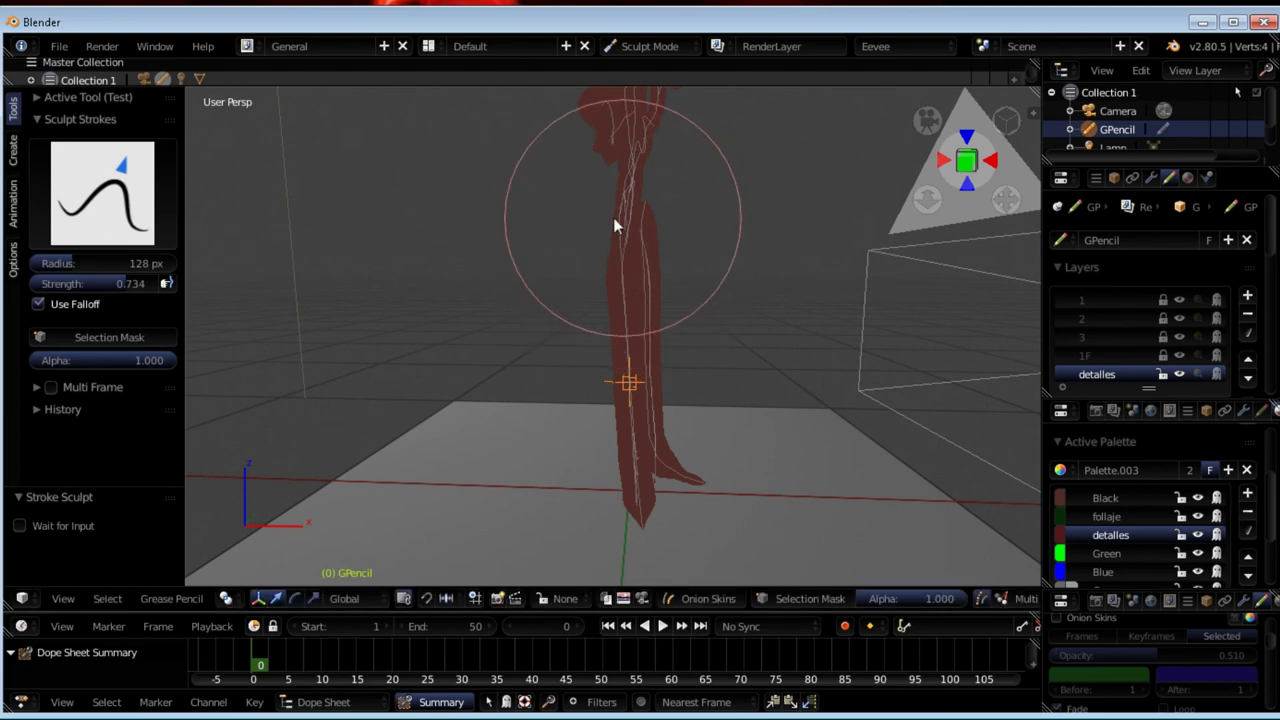
{"action": "mouse_move", "coordinate": [692, 270]}
{"action": "middle_mouse_down"}
{"action": "mouse_move", "coordinate": [599, 332]}
{"action": "mouse_move", "coordinate": [574, 323]}
{"action": "mouse_move", "coordinate": [640, 334]}
{"action": "mouse_move", "coordinate": [557, 314]}
{"action": "mouse_move", "coordinate": [553, 329]}
{"action": "mouse_move", "coordinate": [513, 322]}
{"action": "mouse_move", "coordinate": [520, 334]}
{"action": "mouse_move", "coordinate": [478, 320]}
{"action": "mouse_move", "coordinate": [505, 333]}
{"action": "middle_mouse_up"}
{"action": "key", "text": "ctrl+Tab"}
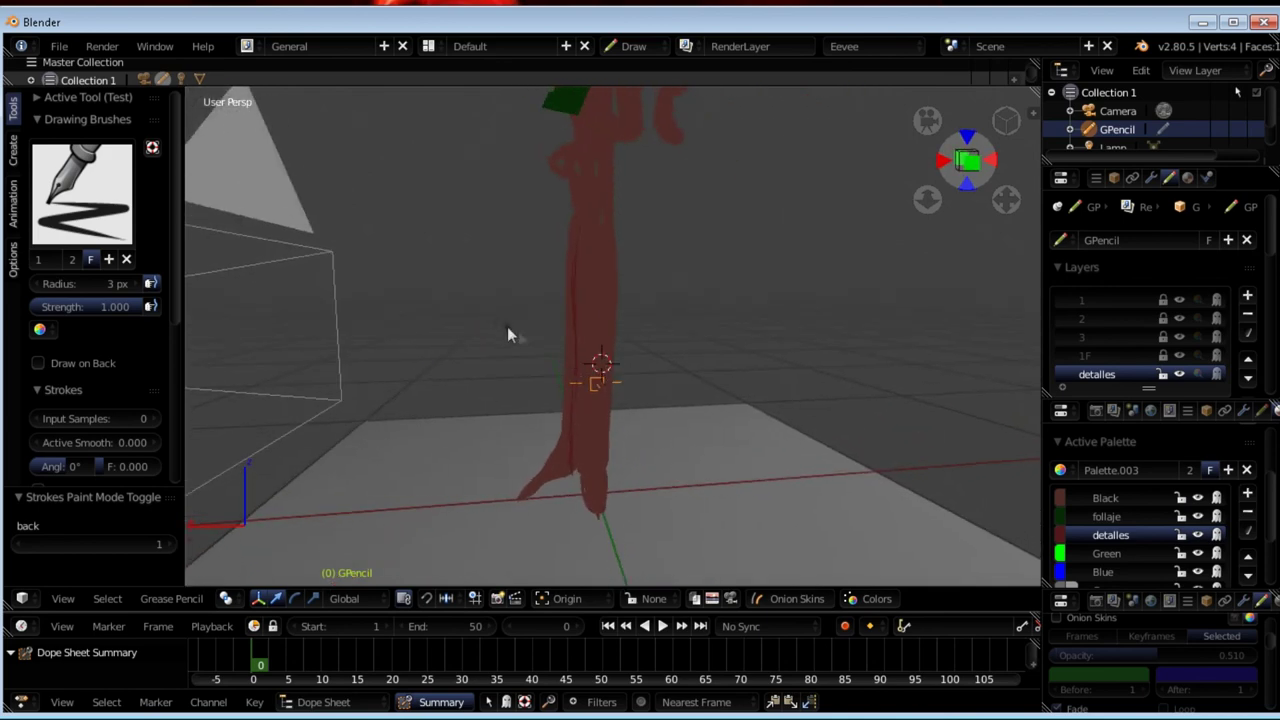
- Set the grab brush strength to 0.150 and reshape the trunk base
{"action": "key", "text": "ctrl+Tab"}
{"action": "left_click", "coordinate": [565, 369]}
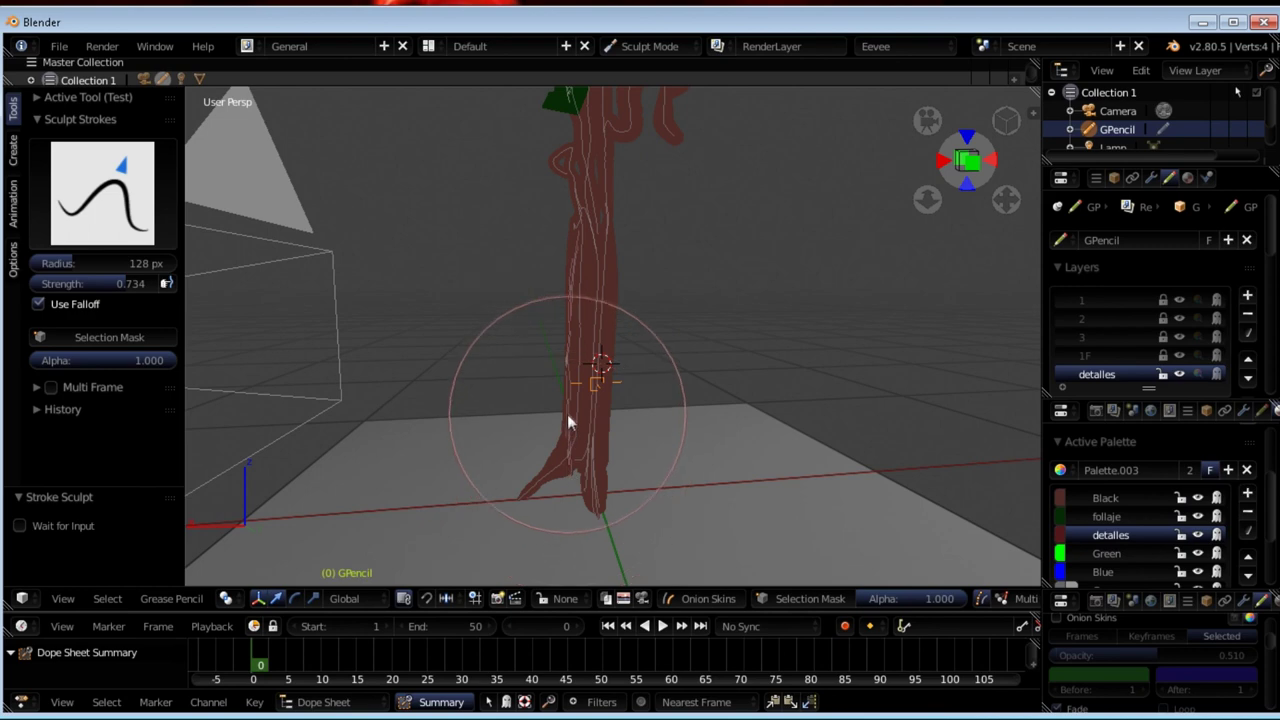
{"action": "key", "text": "shift+f"}
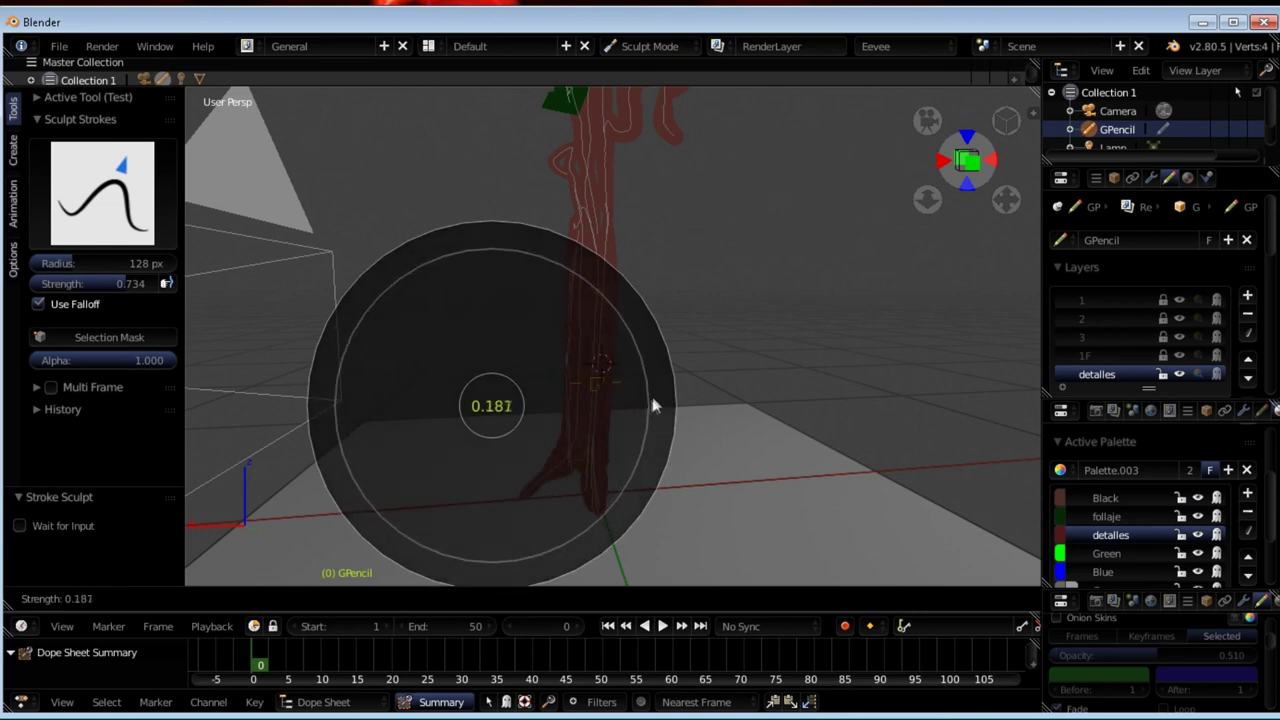
{"action": "left_click", "coordinate": [653, 397]}
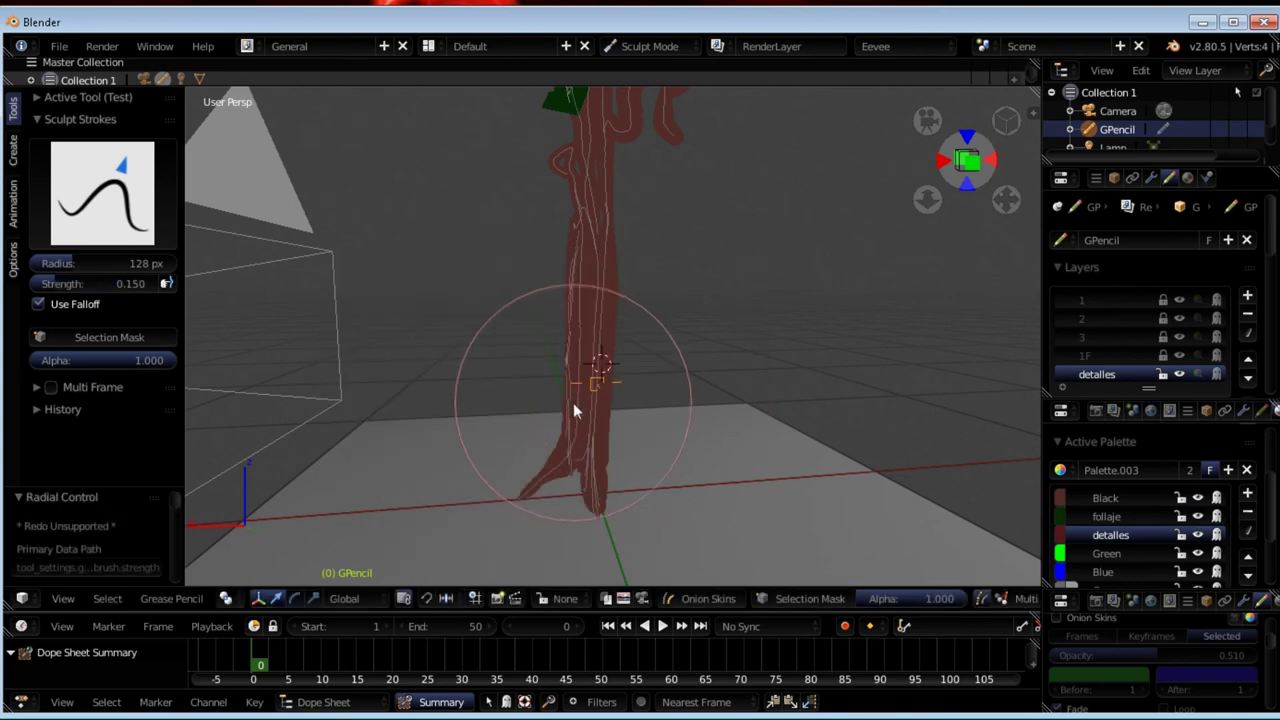
{"action": "mouse_move", "coordinate": [590, 395]}
{"action": "left_mouse_down"}
{"action": "mouse_move", "coordinate": [557, 522]}
{"action": "mouse_move", "coordinate": [569, 457]}
{"action": "left_mouse_up"}
{"action": "middle_click_drag", "start_coordinate": [574, 429], "coordinate": [557, 349]}
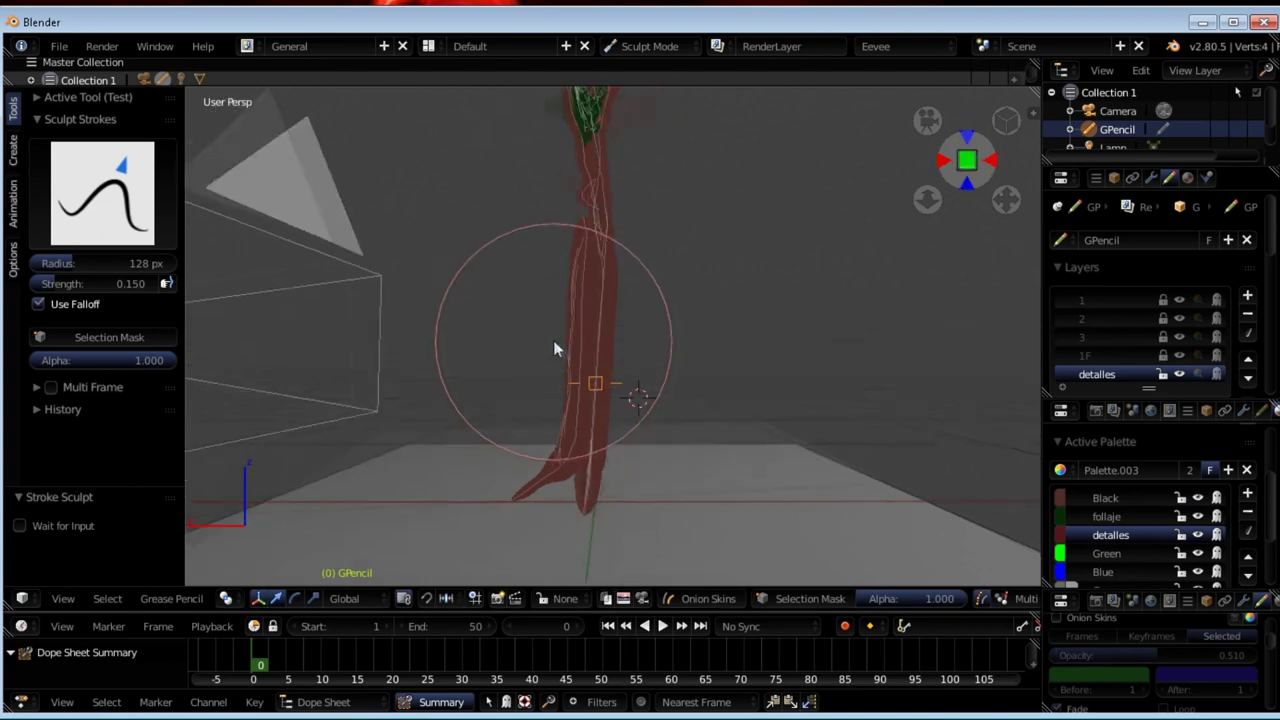
{"action": "mouse_move", "coordinate": [557, 350]}
{"action": "left_mouse_down"}
{"action": "mouse_move", "coordinate": [586, 286]}
{"action": "mouse_move", "coordinate": [586, 371]}
{"action": "left_mouse_up"}
{"action": "middle_click_drag", "start_coordinate": [586, 371], "coordinate": [714, 380]}
{"action": "mouse_move", "coordinate": [614, 337]}
{"action": "middle_mouse_down"}
{"action": "mouse_move", "coordinate": [647, 354]}
{"action": "mouse_move", "coordinate": [610, 328]}
{"action": "middle_mouse_up"}
- Resize the grab brush to 94 px and reshape the trunk
{"action": "key", "text": "f"}
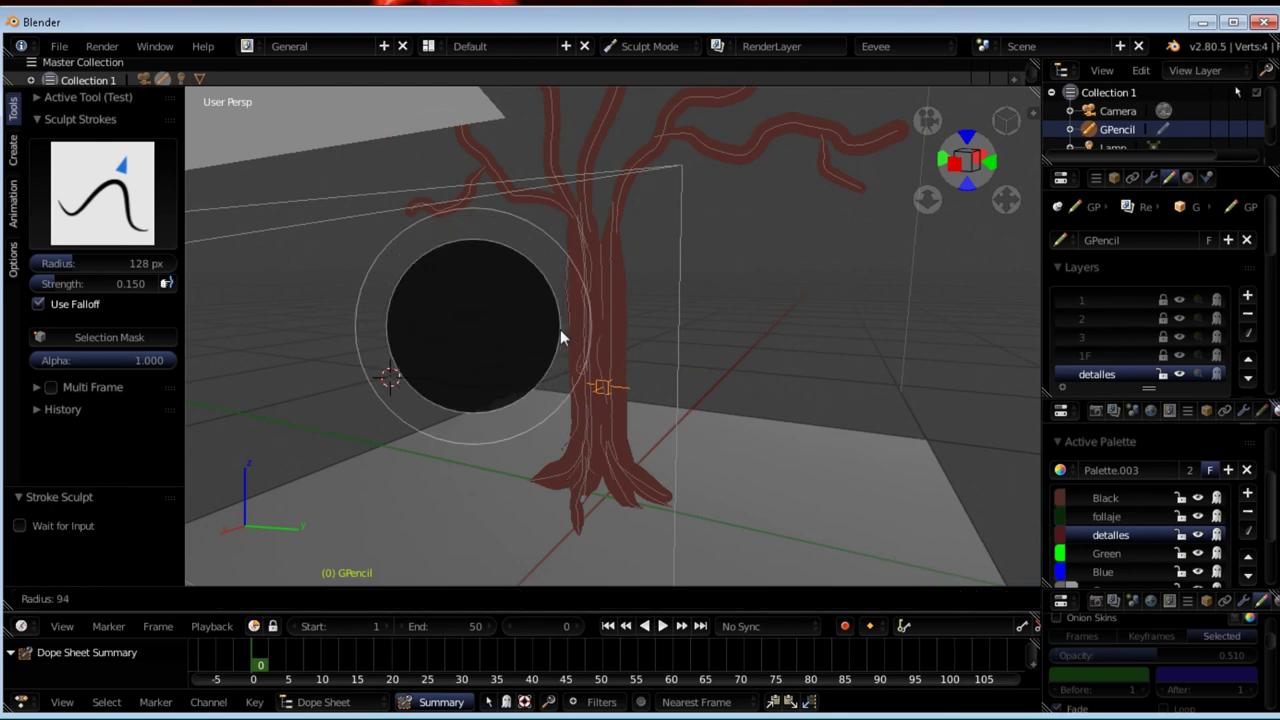
{"action": "left_click", "coordinate": [560, 329]}
{"action": "mouse_move", "coordinate": [530, 320]}
{"action": "left_mouse_down"}
{"action": "mouse_move", "coordinate": [523, 306]}
{"action": "mouse_move", "coordinate": [525, 382]}
{"action": "left_mouse_up"}
{"action": "key", "text": "ctrl+Tab"}
{"action": "mouse_move", "coordinate": [569, 373]}
{"action": "middle_mouse_down"}
{"action": "mouse_move", "coordinate": [634, 403]}
{"action": "mouse_move", "coordinate": [763, 366]}
{"action": "mouse_move", "coordinate": [763, 380]}
{"action": "middle_mouse_up"}
- Shrink the grab brush to 60 px and pull the trunk base strokes down-left
{"action": "key", "text": "ctrl+Tab"}
{"action": "left_click_drag", "start_coordinate": [703, 285], "coordinate": [702, 283]}
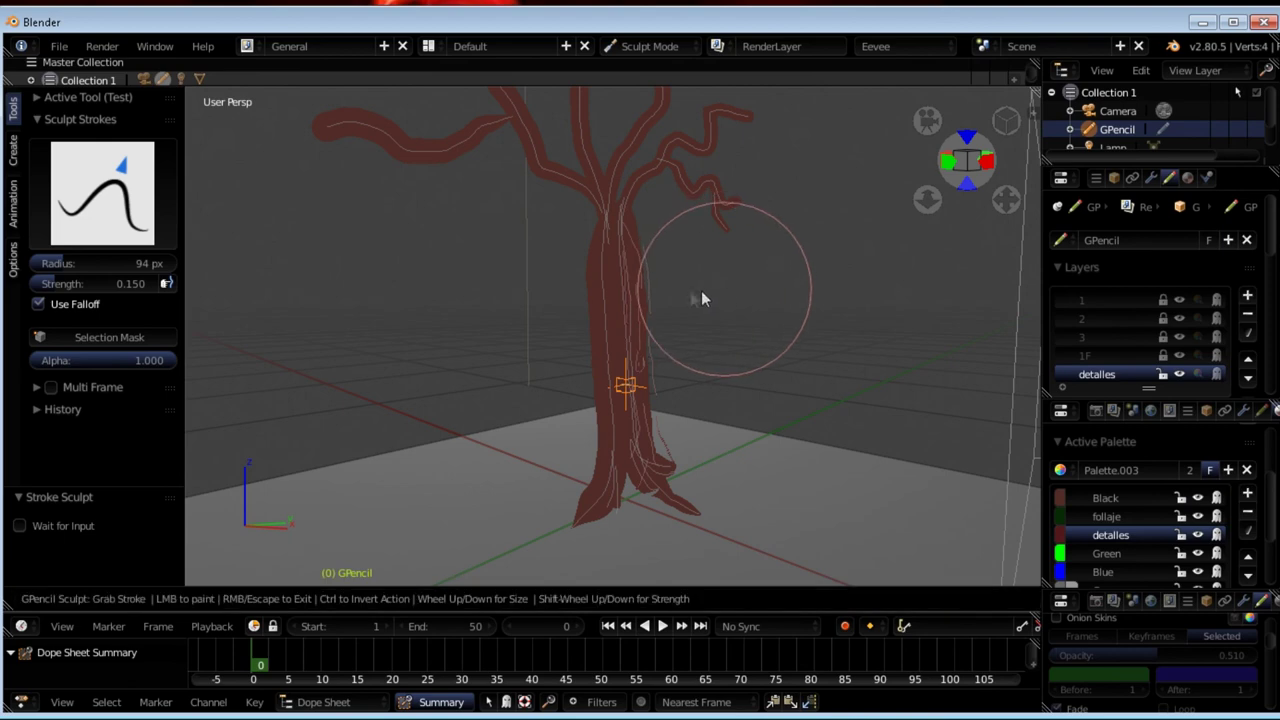
{"action": "key", "text": "f"}
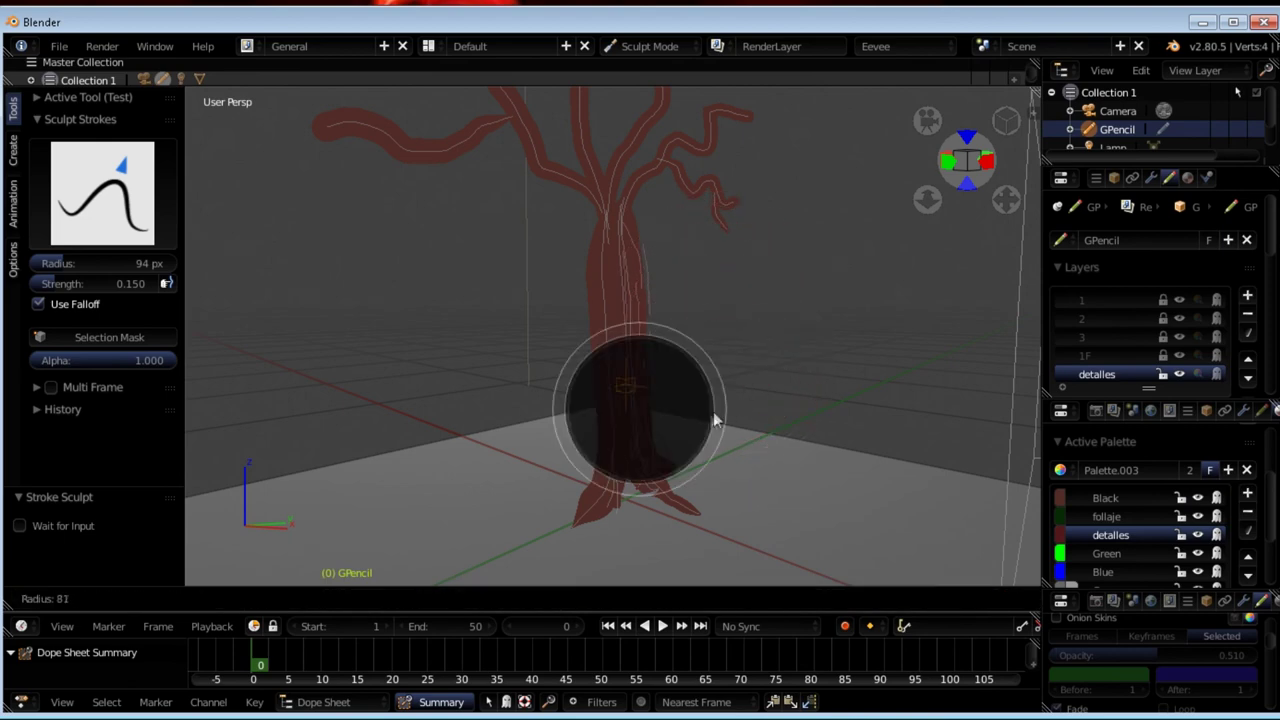
{"action": "left_click", "coordinate": [697, 428]}
{"action": "left_click_drag", "start_coordinate": [686, 442], "coordinate": [671, 457]}
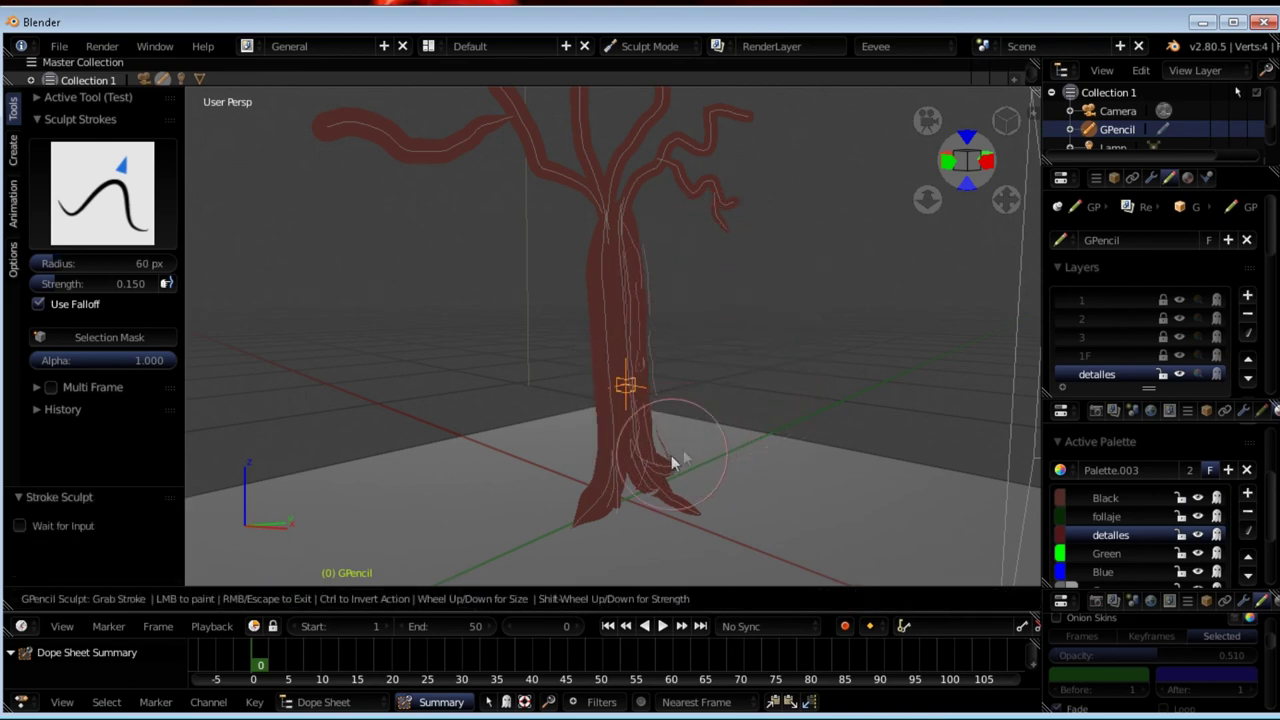
{"action": "left_click_drag", "start_coordinate": [686, 434], "coordinate": [658, 466]}
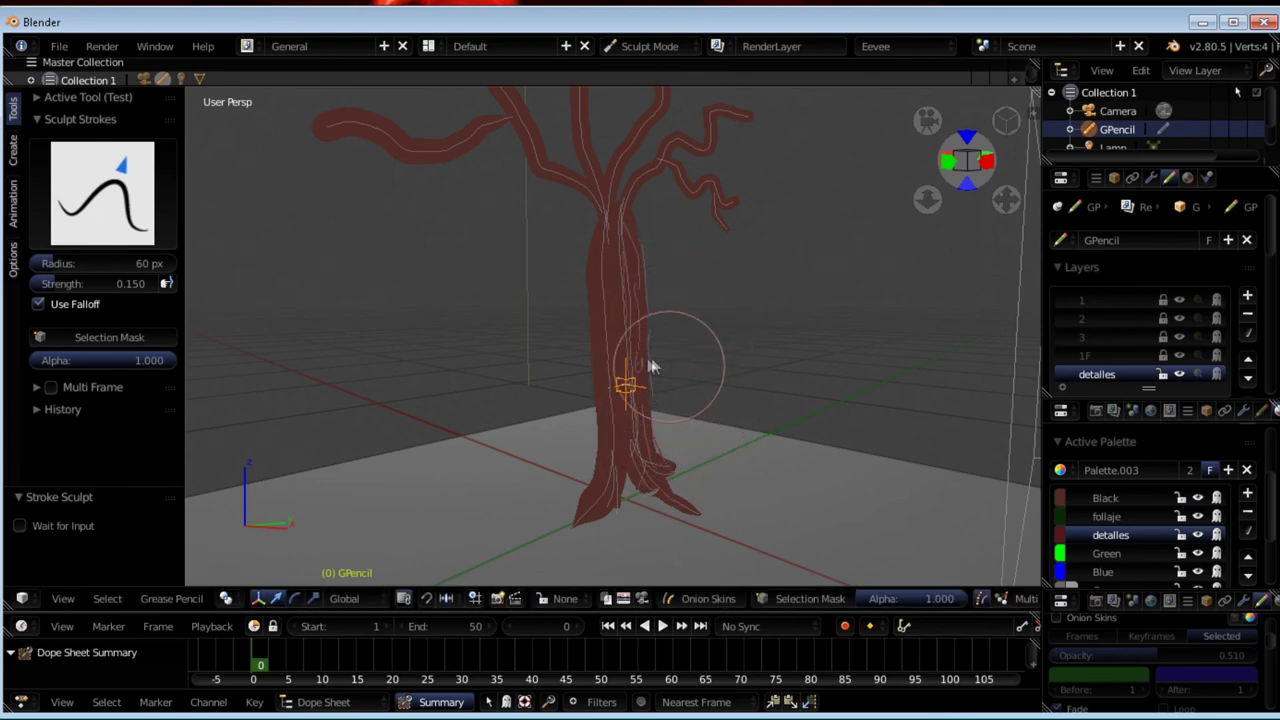
{"action": "mouse_move", "coordinate": [666, 358]}
{"action": "middle_mouse_down"}
{"action": "mouse_move", "coordinate": [607, 384]}
{"action": "mouse_move", "coordinate": [571, 371]}
{"action": "mouse_move", "coordinate": [434, 391]}
{"action": "mouse_move", "coordinate": [470, 392]}
{"action": "mouse_move", "coordinate": [503, 358]}
{"action": "mouse_move", "coordinate": [563, 357]}
{"action": "mouse_move", "coordinate": [578, 400]}
{"action": "mouse_move", "coordinate": [620, 406]}
{"action": "middle_mouse_up"}
- Leave Sculpt Mode for Draw mode with Ctrl+Tab
{"action": "key", "text": "ctrl+Tab"}
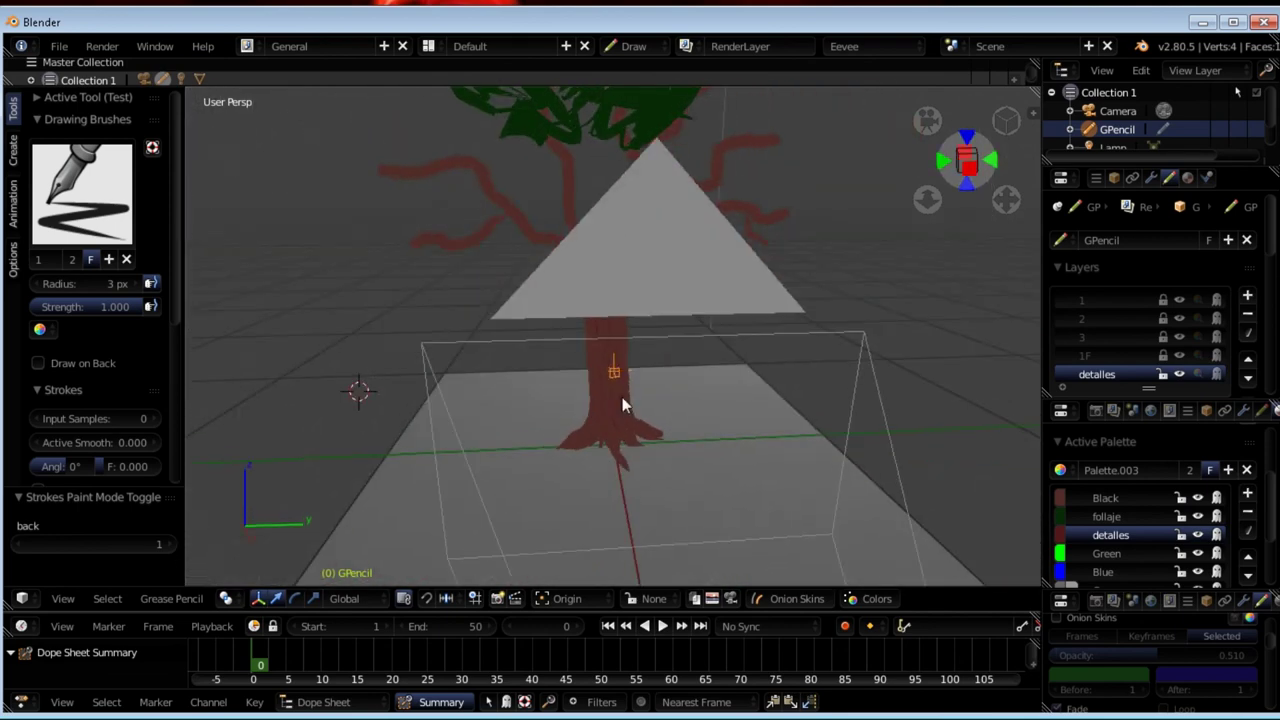